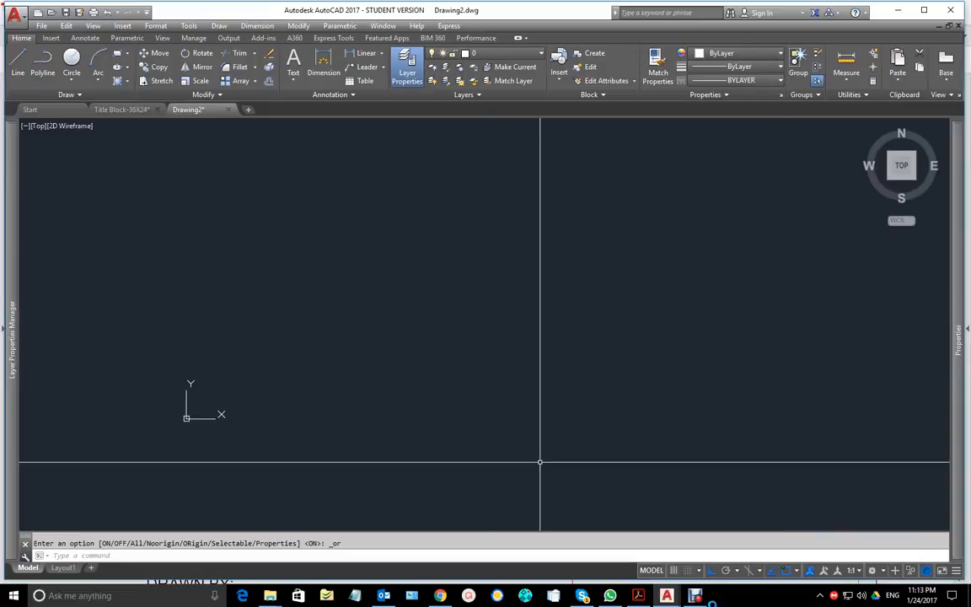
Step: Review the Step One layer requirements in the assignment PDF and the finished sheet in the Title Block-36X24 drawing
mouse_move(667, 597)
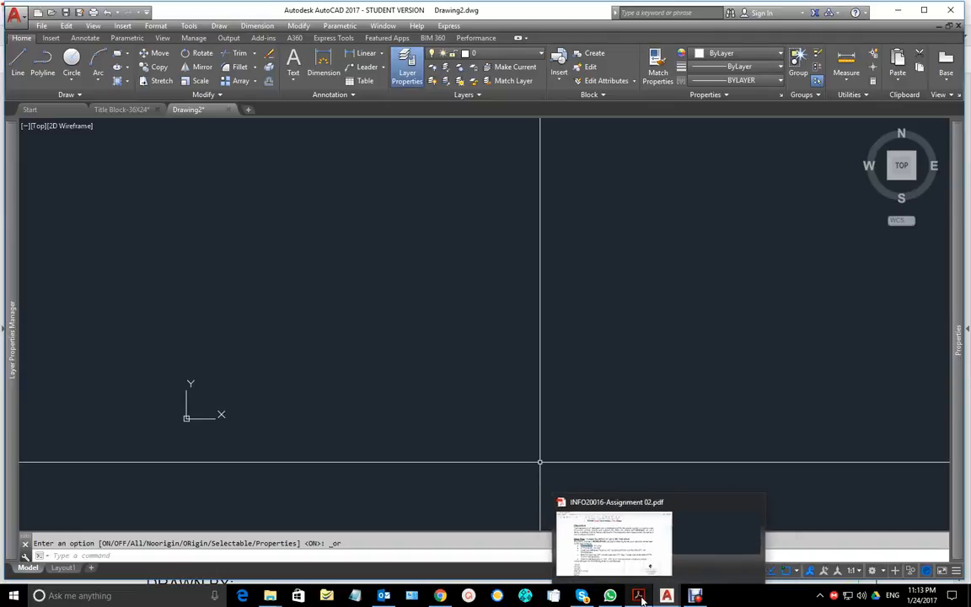
left_click(638, 595)
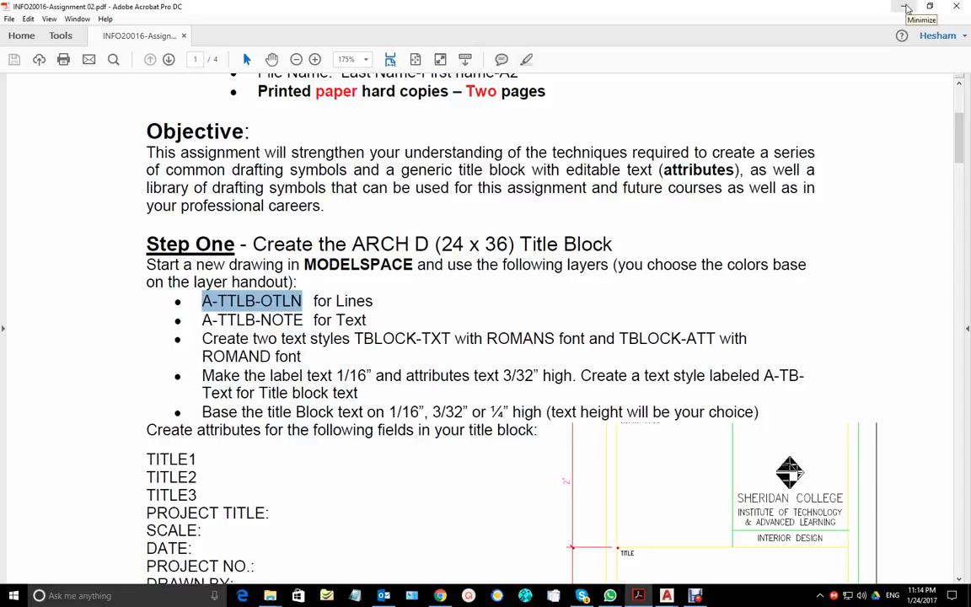
left_click(907, 7)
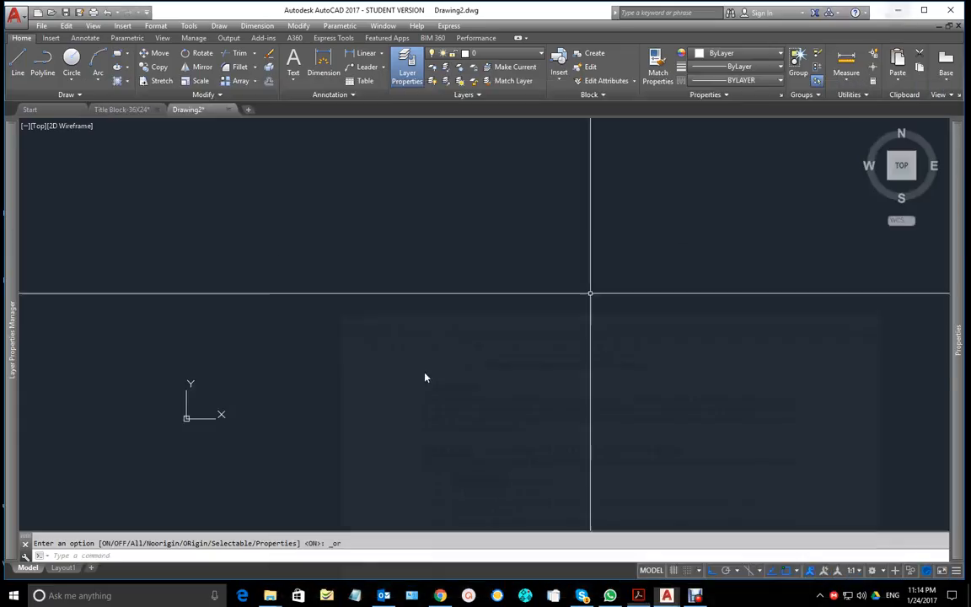
left_click(118, 107)
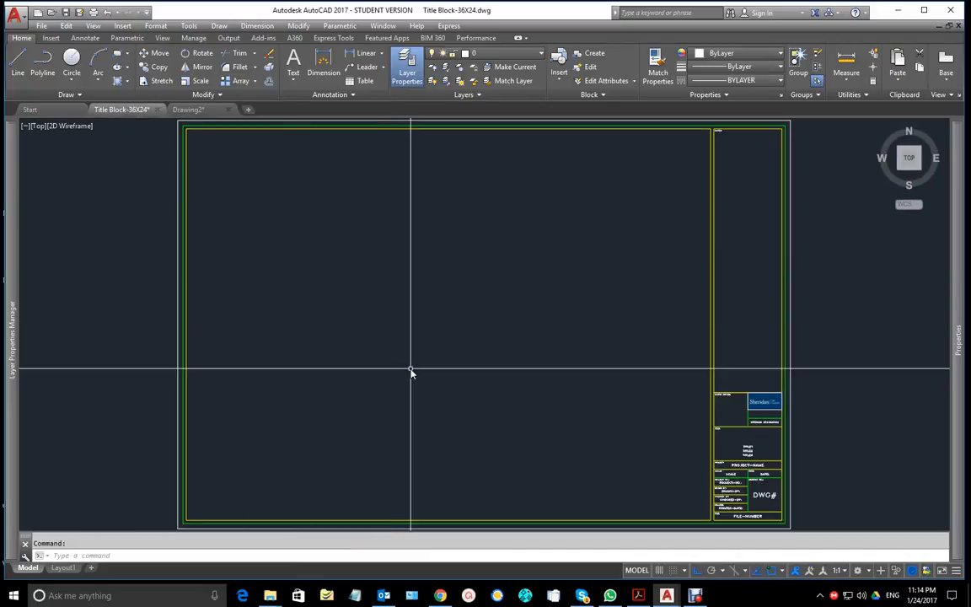
scroll(430, 335, "down", 2)
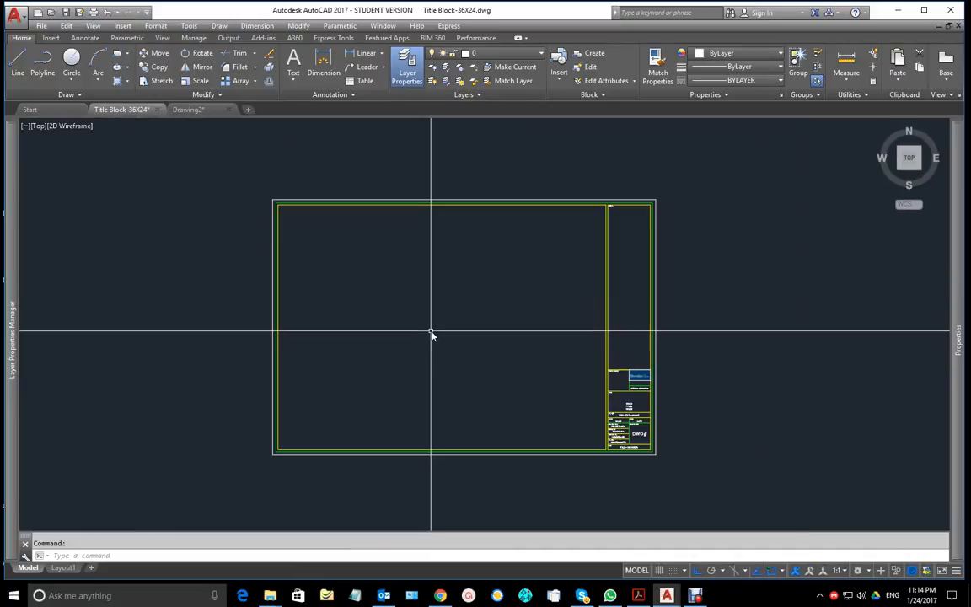
middle_click_drag(414, 325, 457, 321)
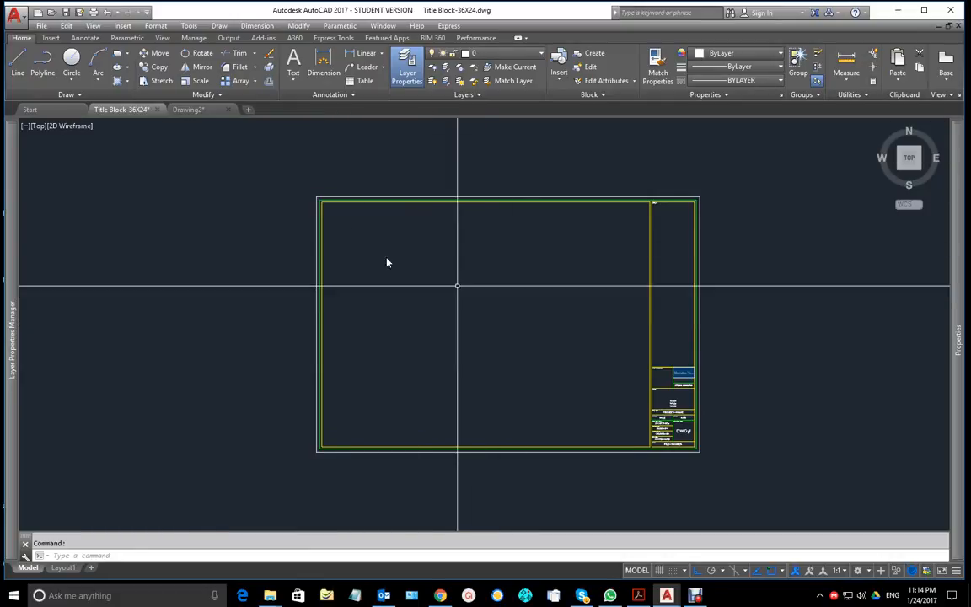
left_click(187, 109)
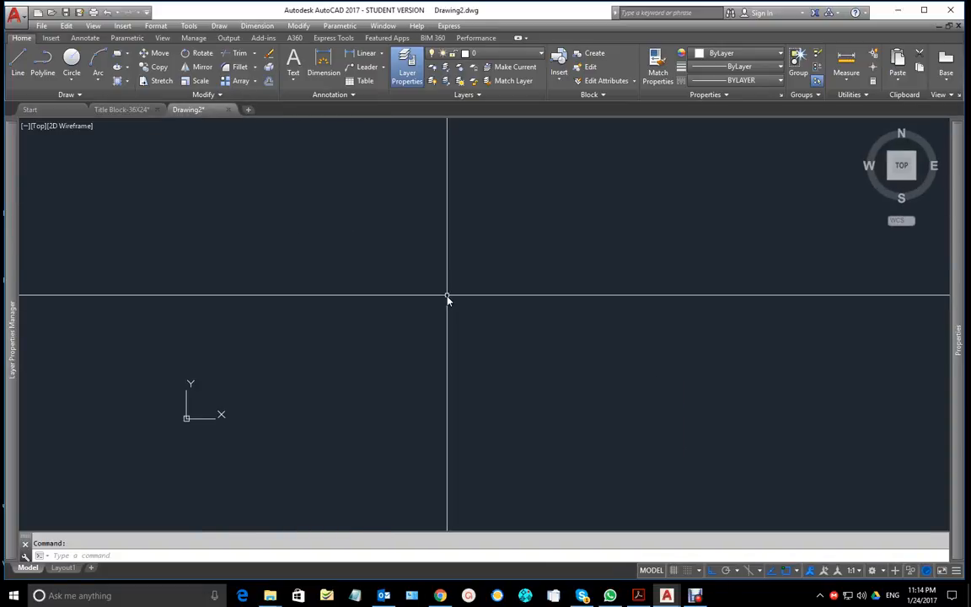
Step: Copy the line layer's name from the assignment PDF and create a layer named A-TTLB-OTLN in Drawing2
left_click(638, 595)
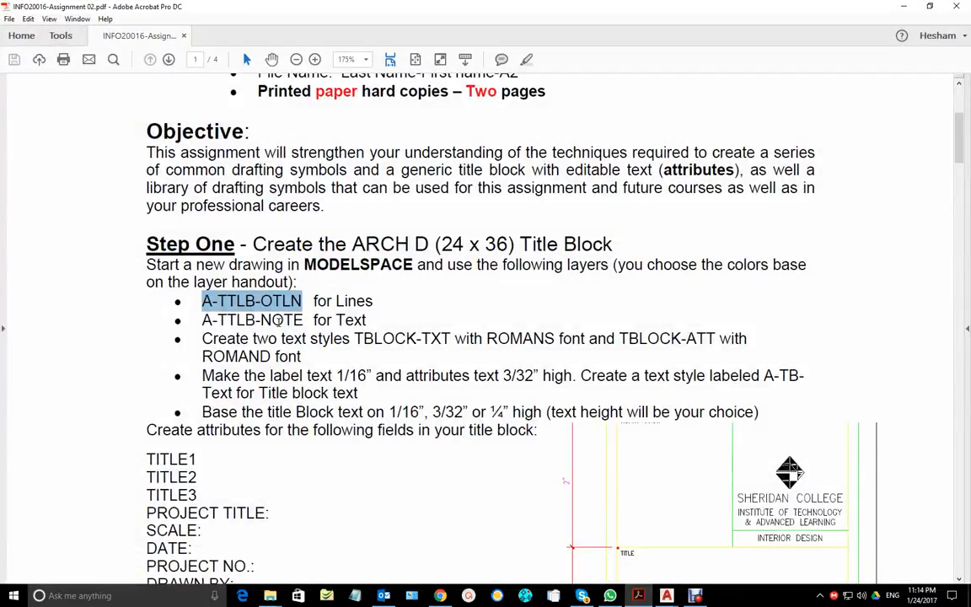
left_click(214, 319)
left_click_drag(202, 300, 303, 301)
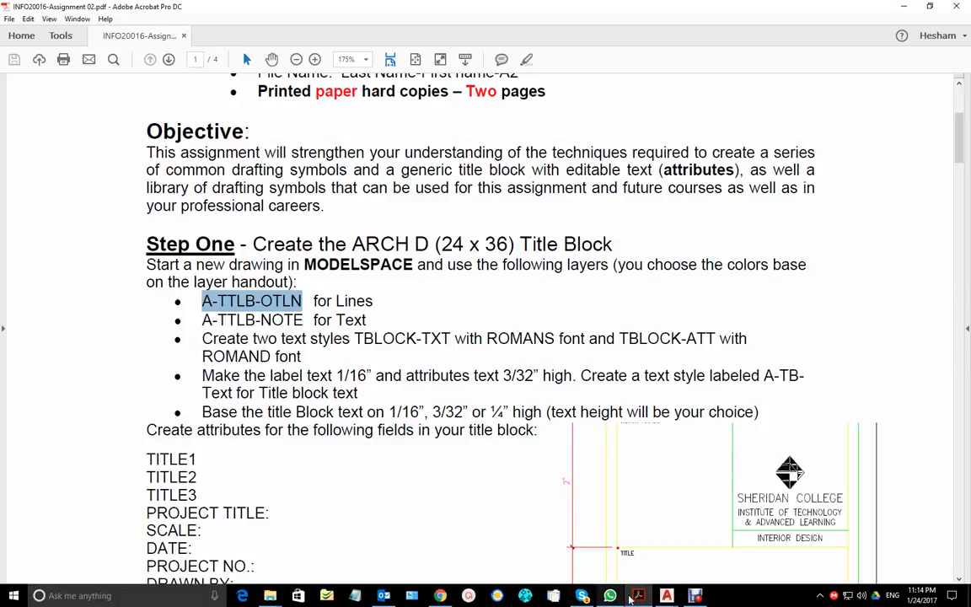
mouse_move(666, 595)
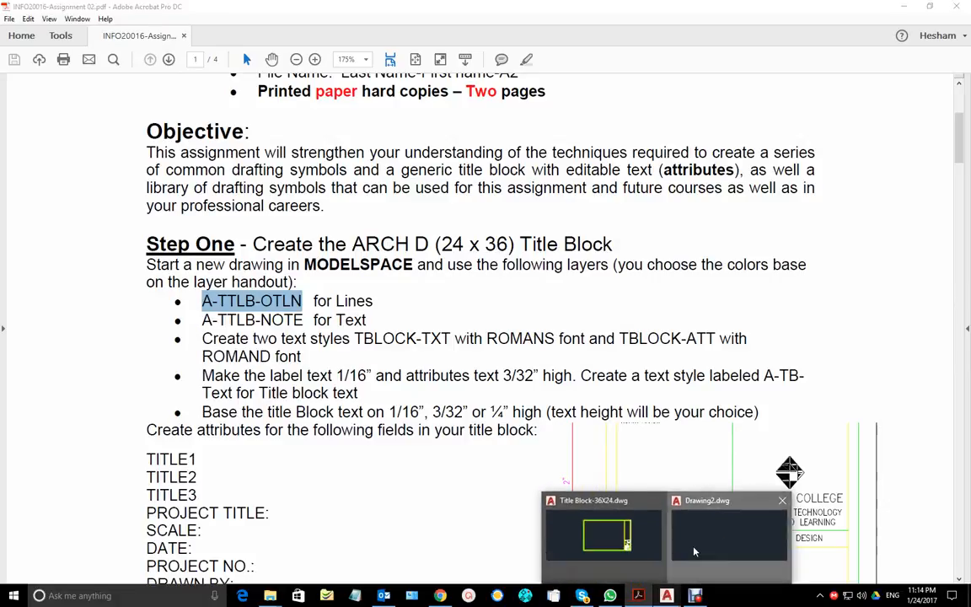
left_click(713, 531)
mouse_move(10, 145)
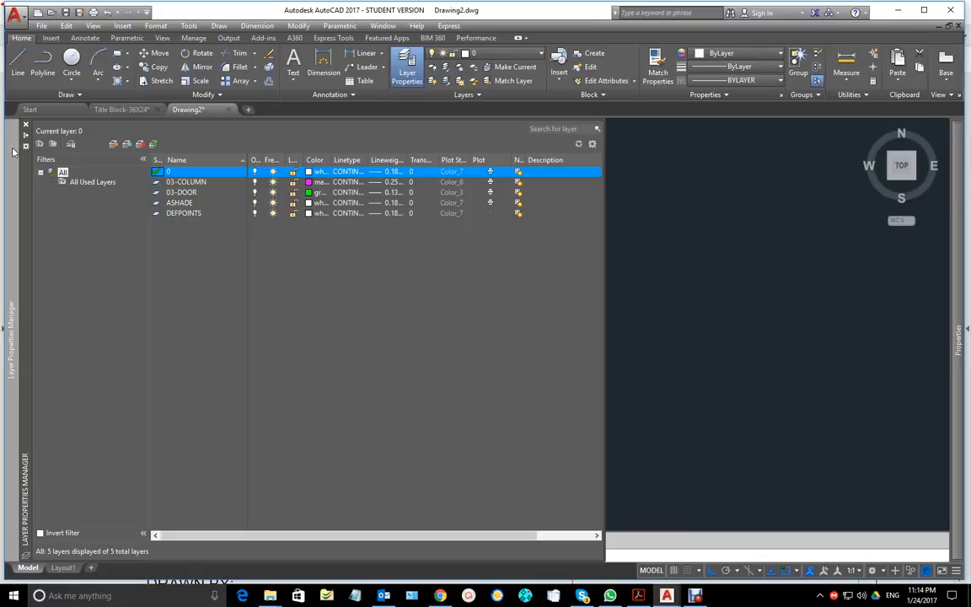
left_click(113, 145)
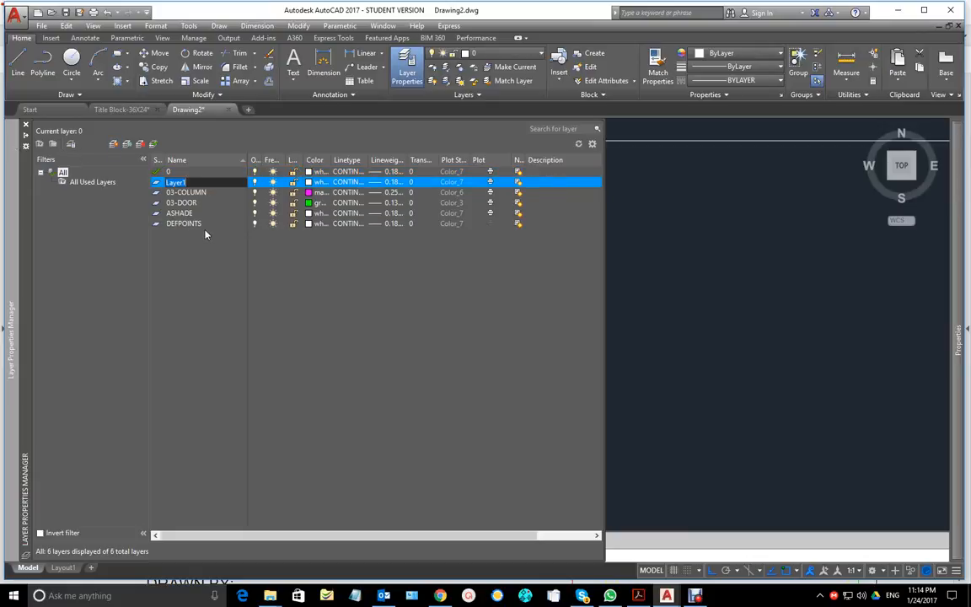
type("A-TTLB-OTLN")
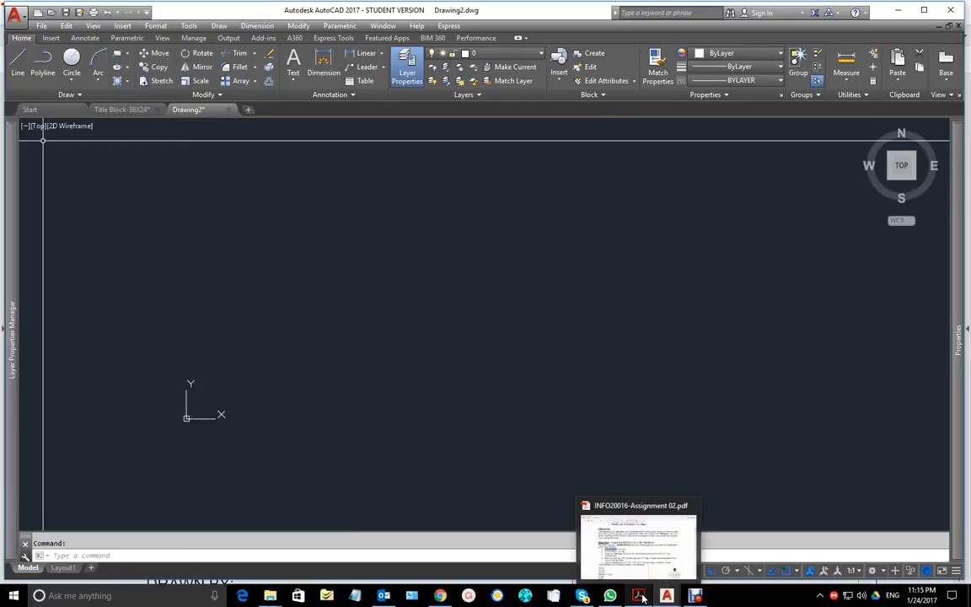
Step: Copy the text layer's name from the assignment PDF and create a layer named A-TTLB-NOTE in Drawing2
left_click(650, 598)
left_click_drag(204, 318, 301, 323)
key("ctrl+c")
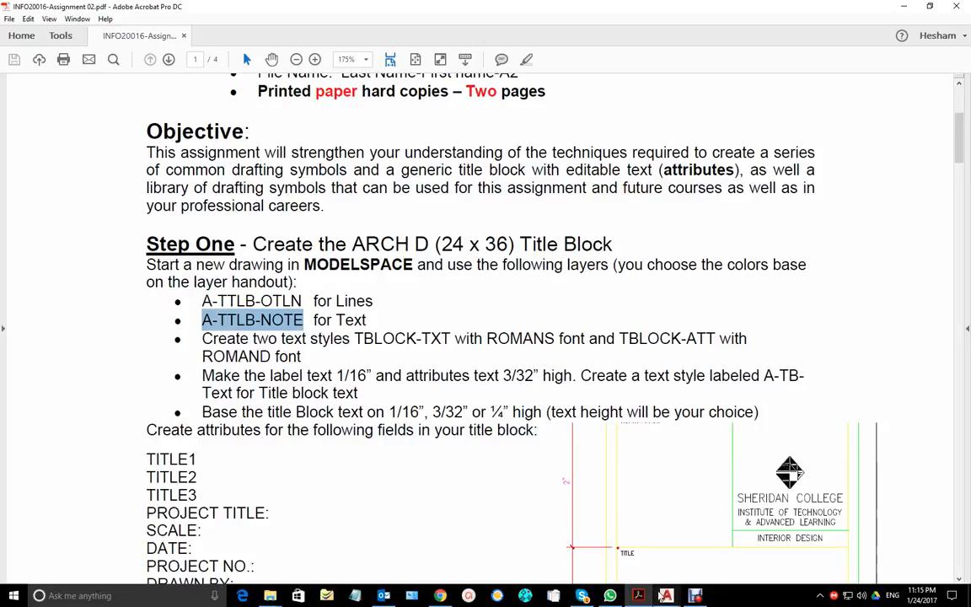
mouse_move(664, 595)
left_click(721, 543)
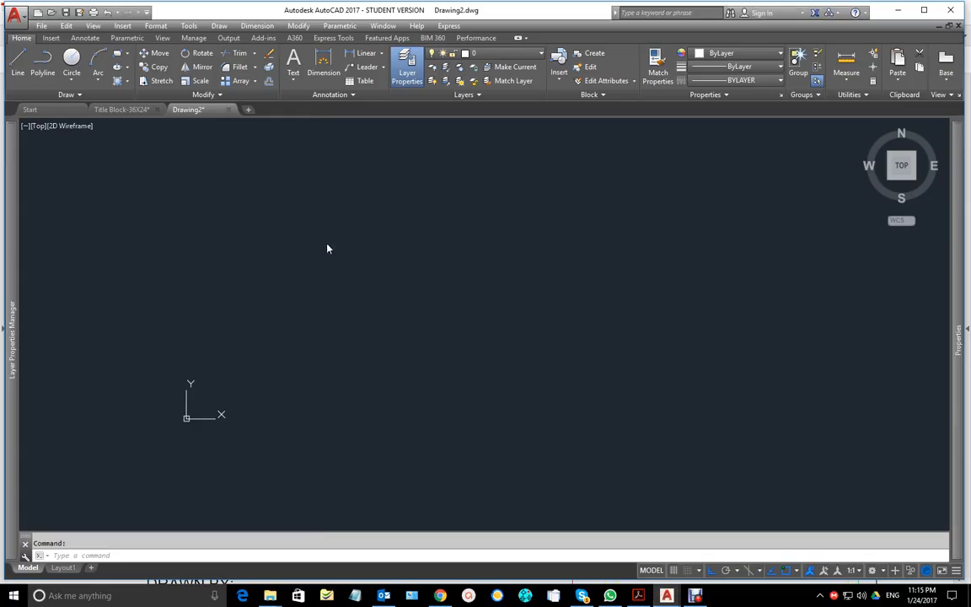
mouse_move(8, 216)
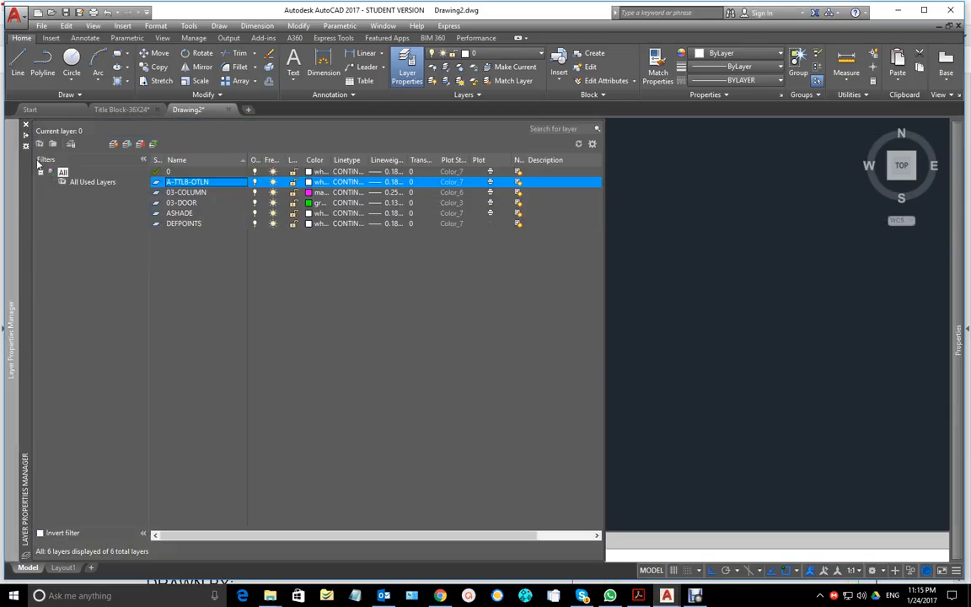
left_click(114, 144)
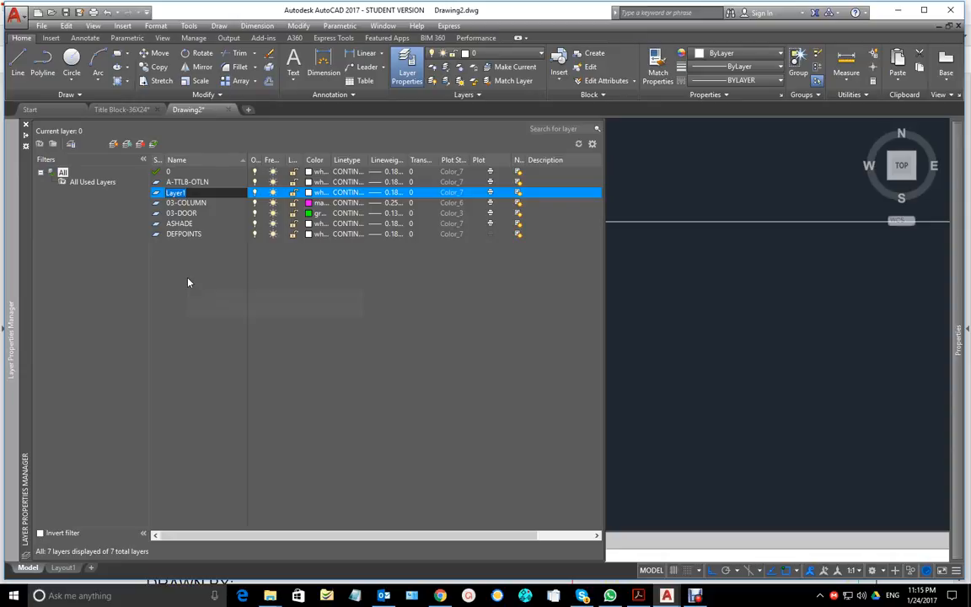
key("ctrl+v")
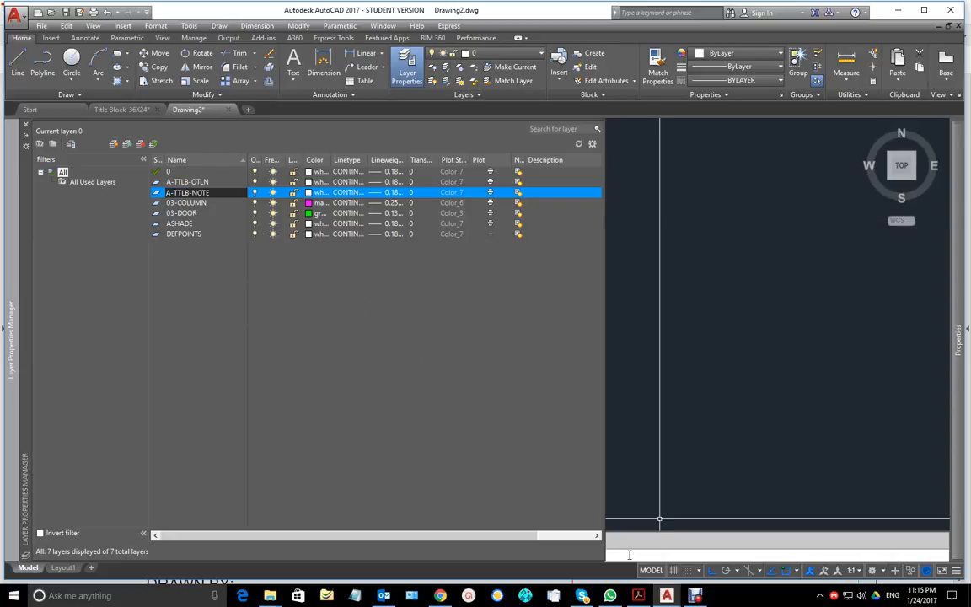
Step: Examine the border size, title block row heights and margin dimensions in the assignment PDF's title block figure
key("alt+Tab")
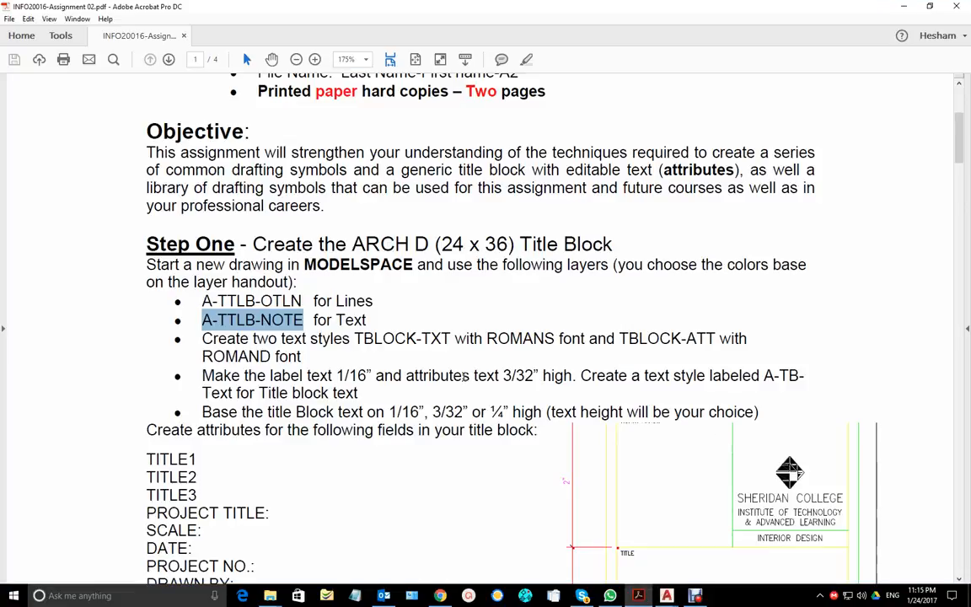
scroll(464, 377, "down", 8)
scroll(463, 377, "down", 7)
scroll(552, 354, "up", 6)
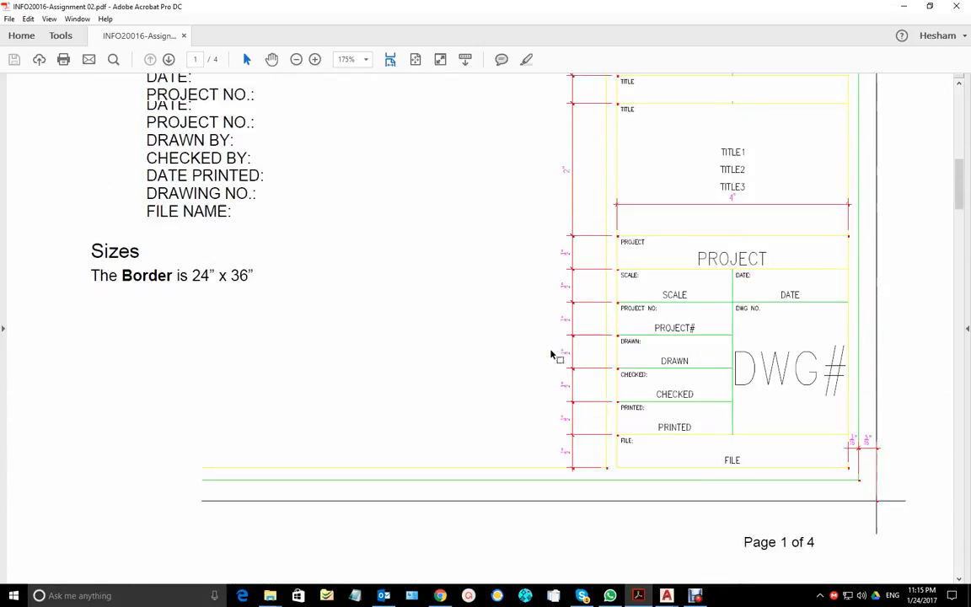
scroll(552, 354, "up", 1)
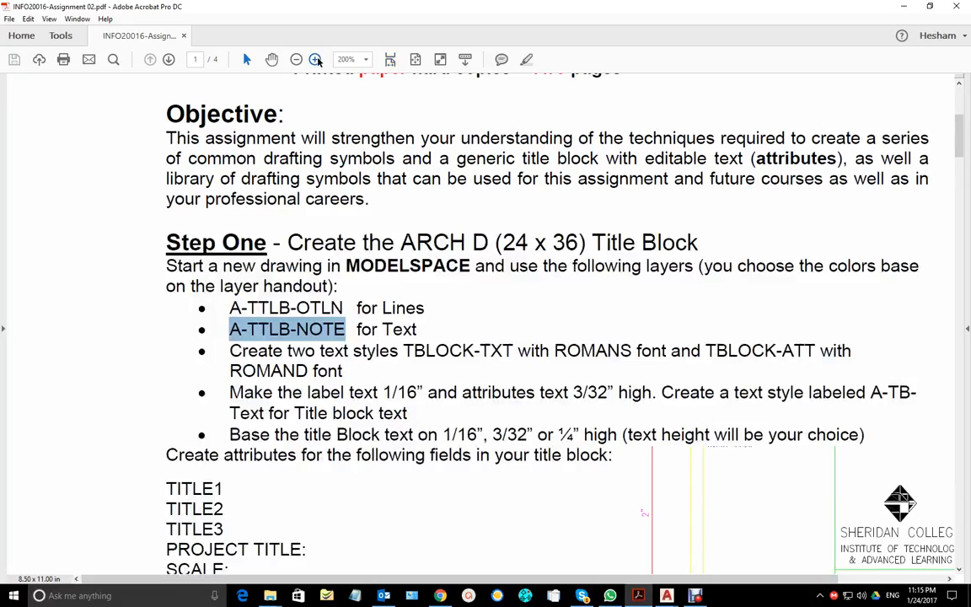
key("ctrl+minus")
scroll(648, 310, "down", 10)
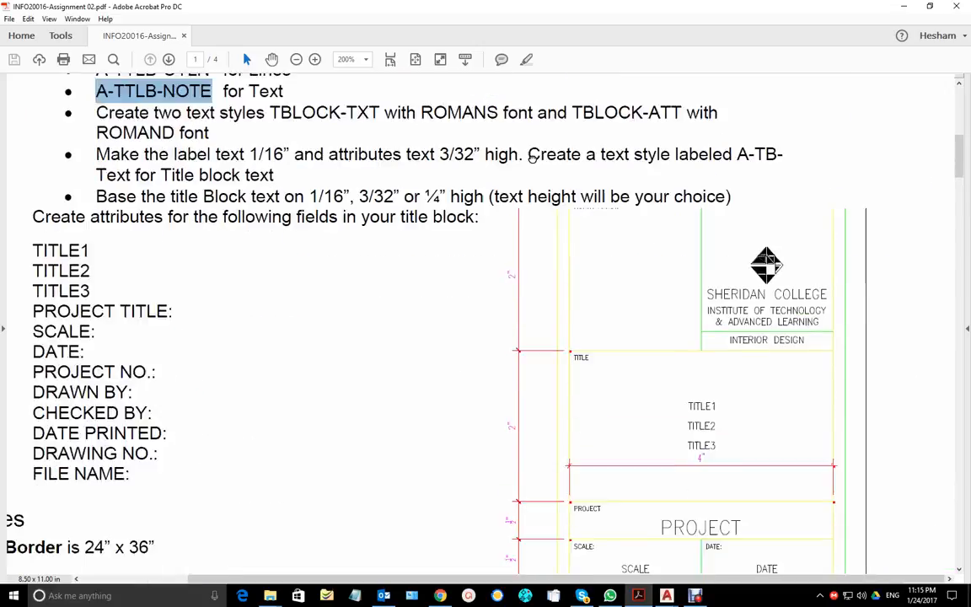
scroll(571, 202, "down", 1)
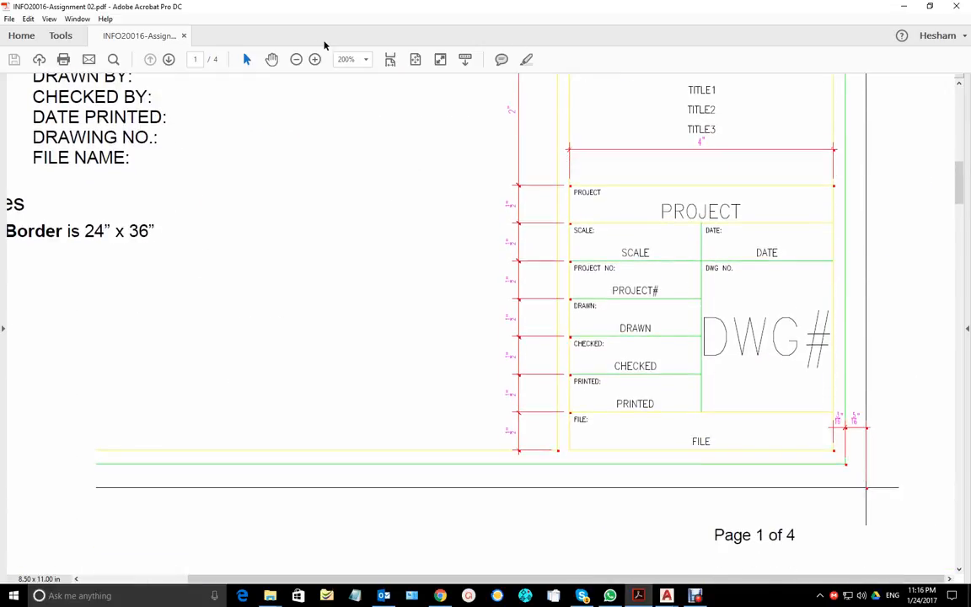
left_click(315, 59)
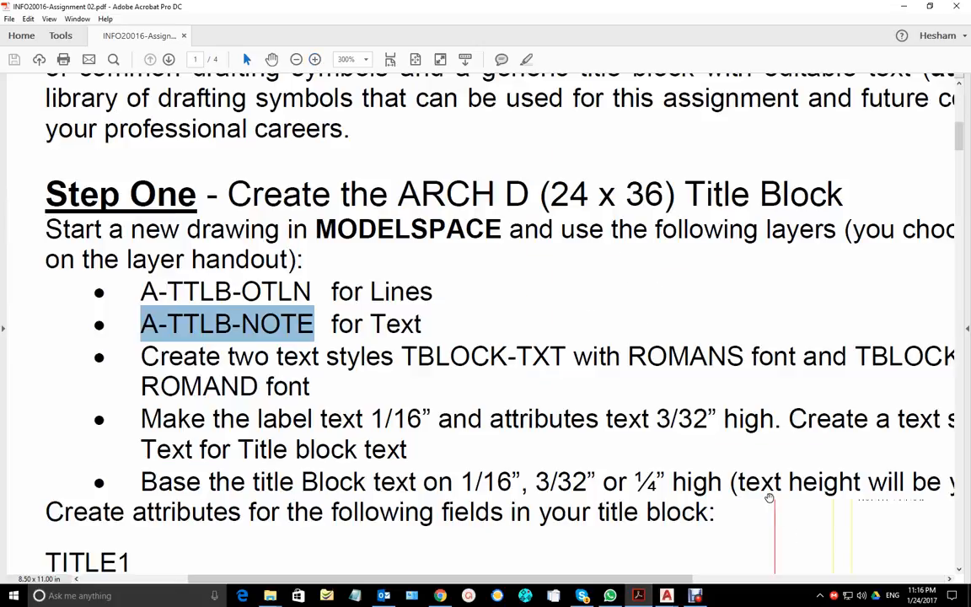
left_click_drag(810, 495, 538, 238)
left_click_drag(679, 512, 681, 276)
left_click_drag(638, 451, 660, 251)
mouse_move(617, 403)
left_mouse_down()
mouse_move(637, 379)
mouse_move(614, 421)
mouse_move(622, 402)
left_mouse_up()
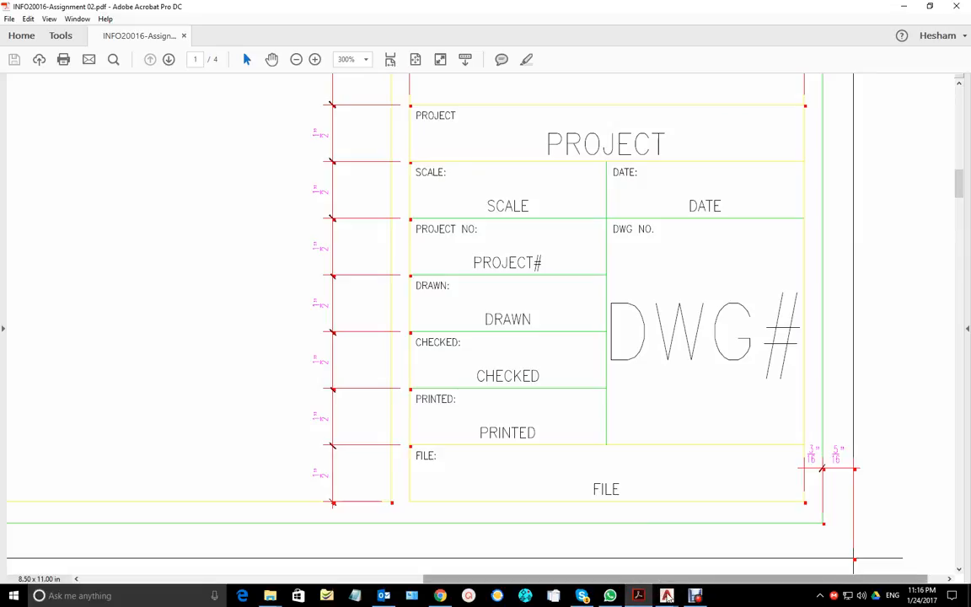
Step: Return to Drawing2 in AutoCAD and draw the 36 by 24 border rectangle on layer 0 with its first corner at 0,0
mouse_move(670, 599)
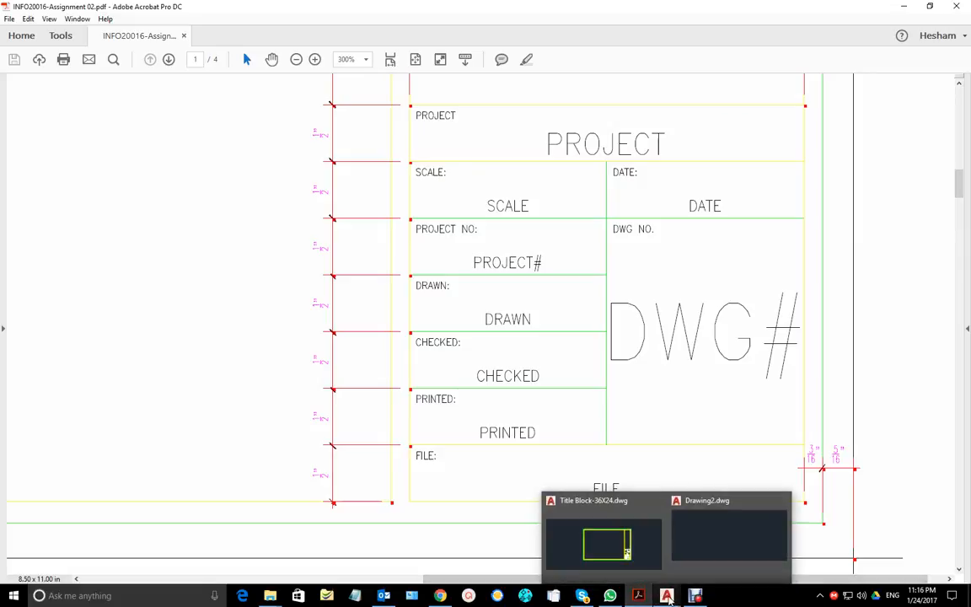
left_click(716, 543)
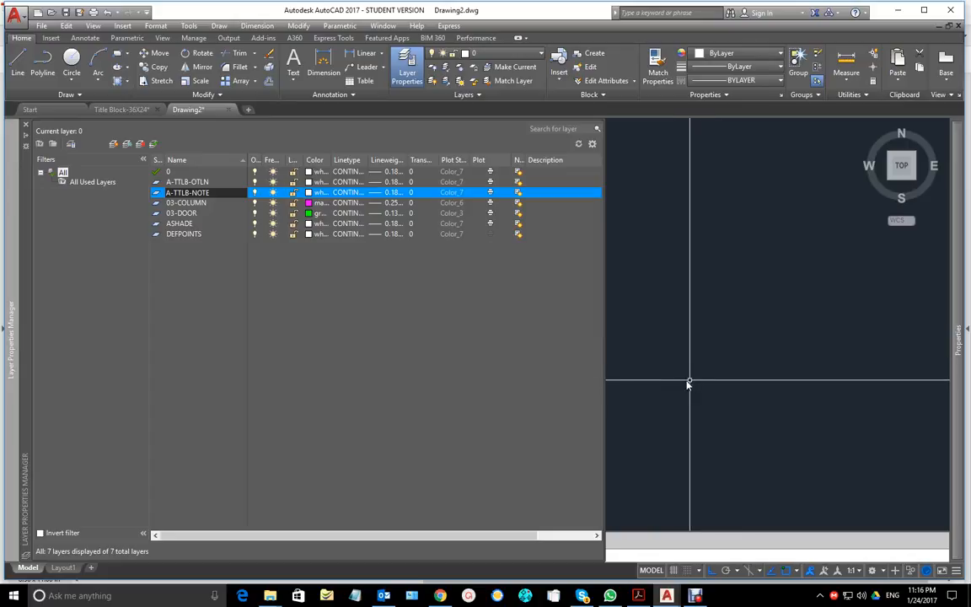
left_click(163, 172)
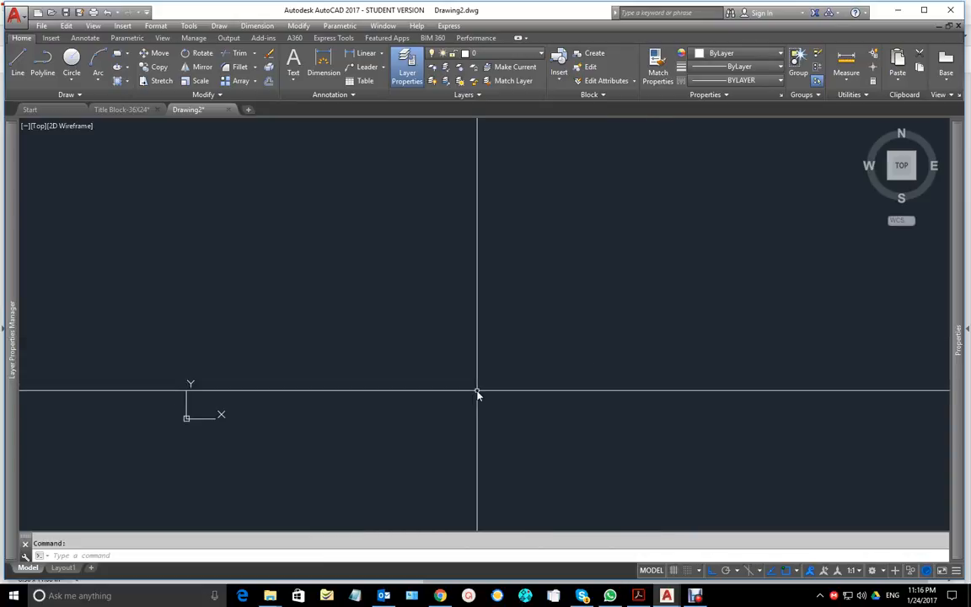
type("rec")
key("Return")
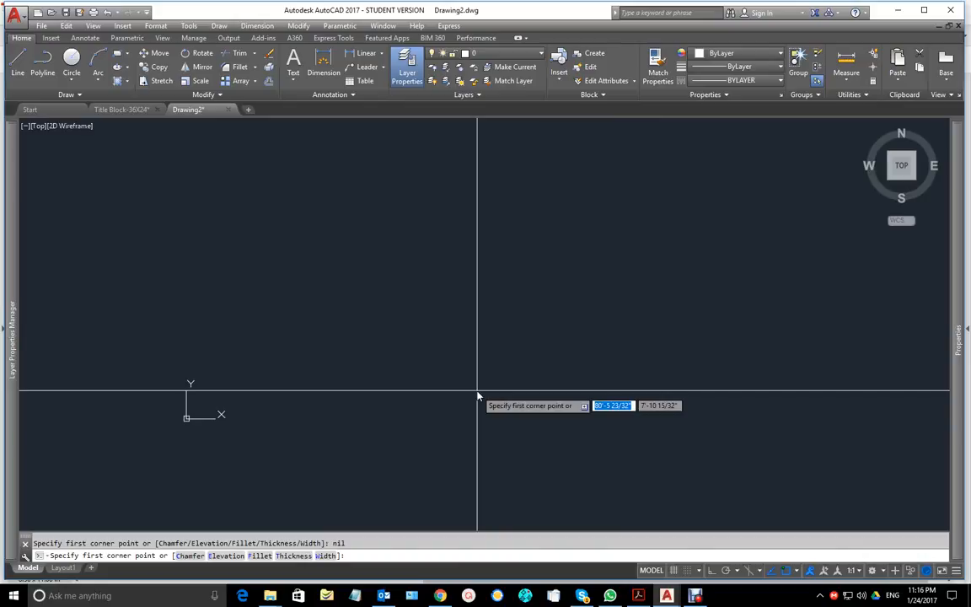
type("0,0")
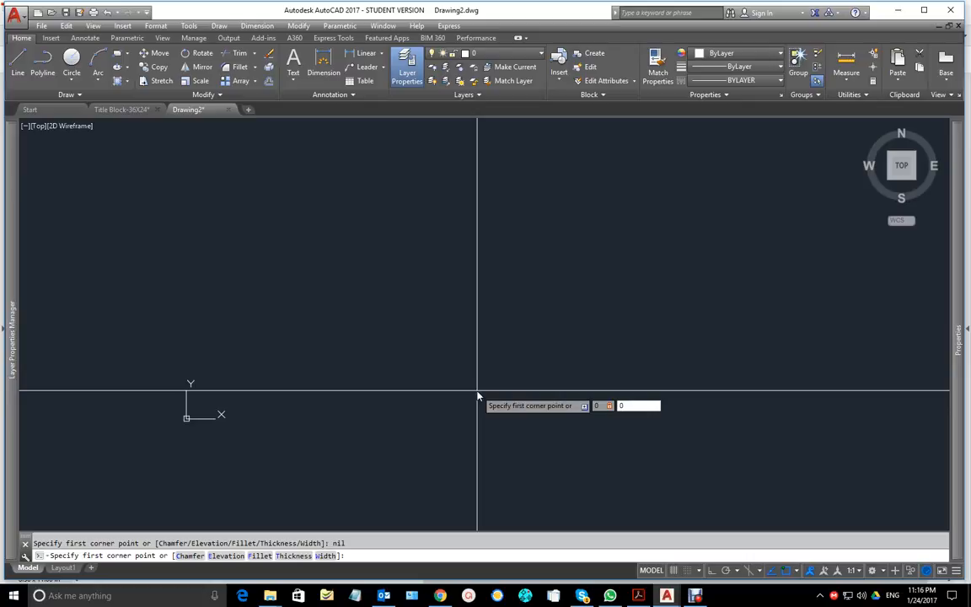
key("Return")
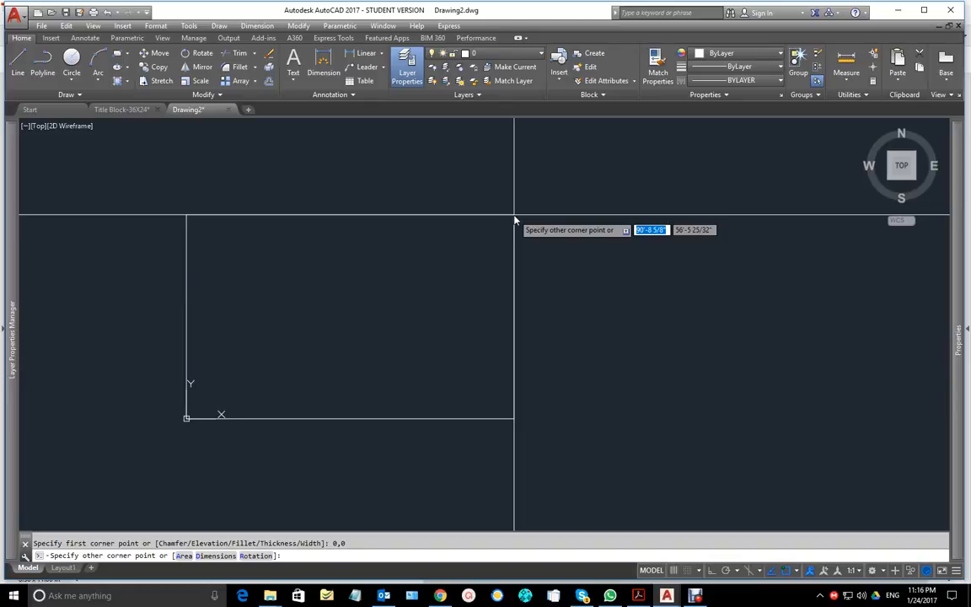
type("36")
key("Tab")
type("24")
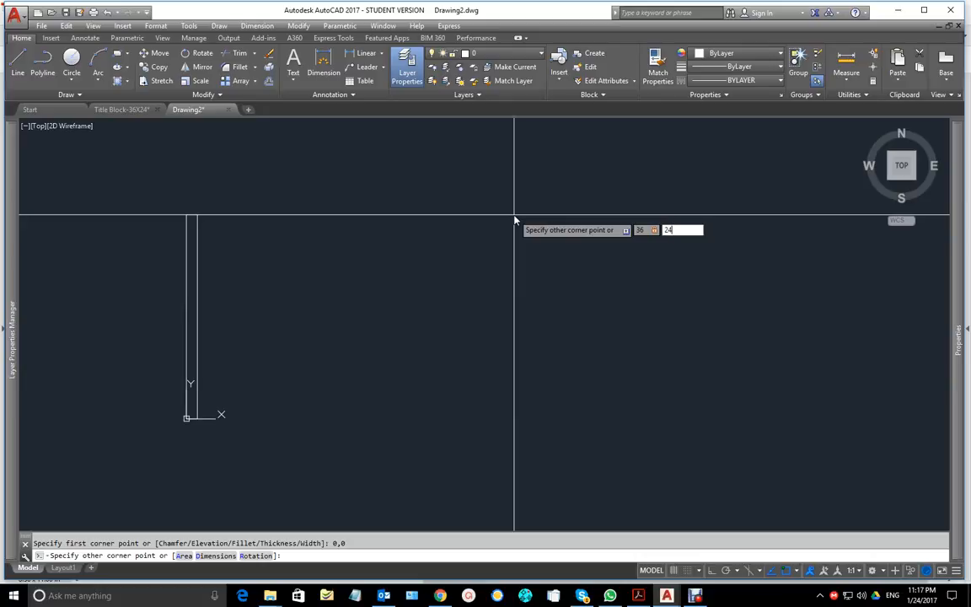
key("Return")
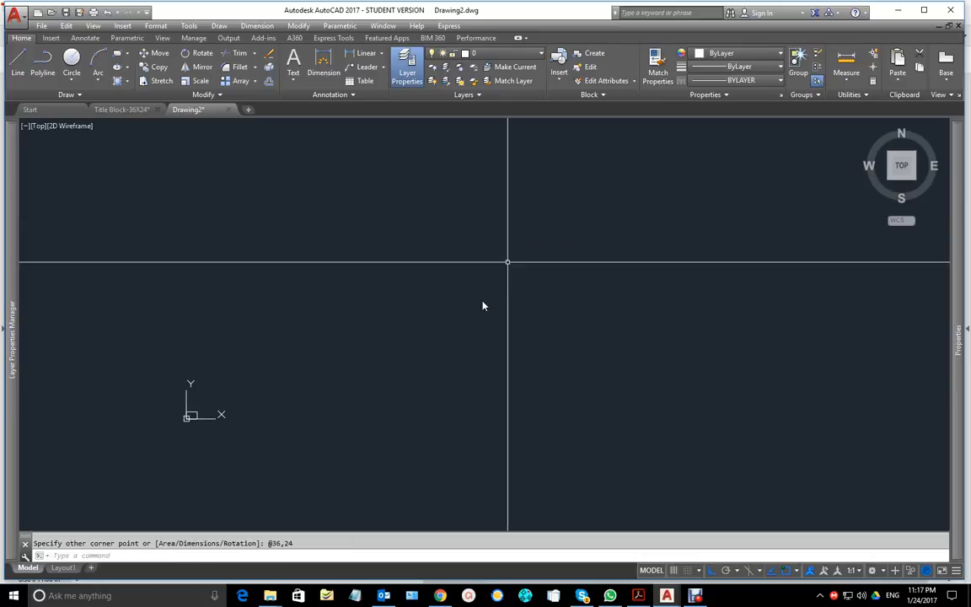
type("ZE")
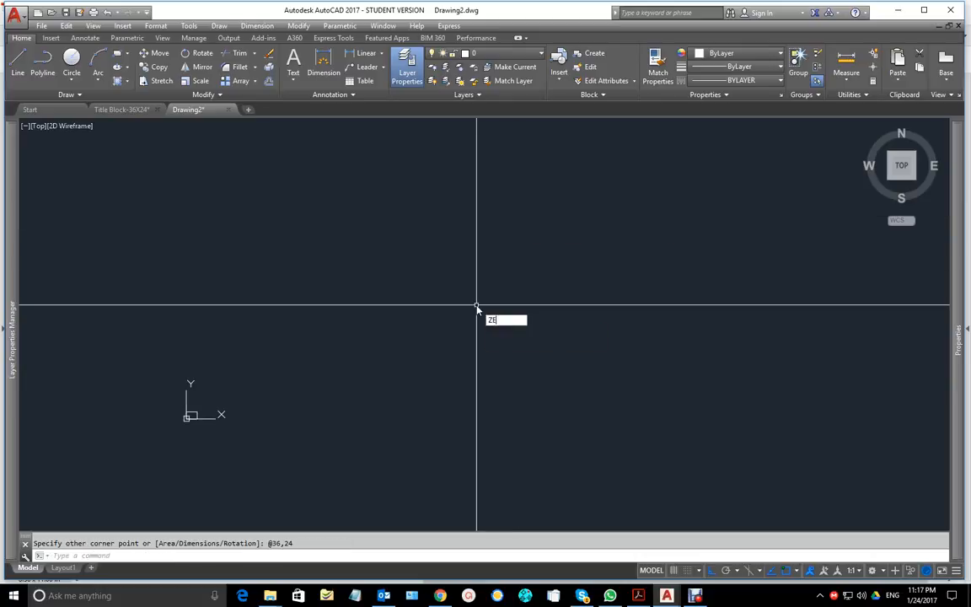
key("Return")
scroll(506, 350, "down", 1)
middle_click_drag(505, 349, 475, 364)
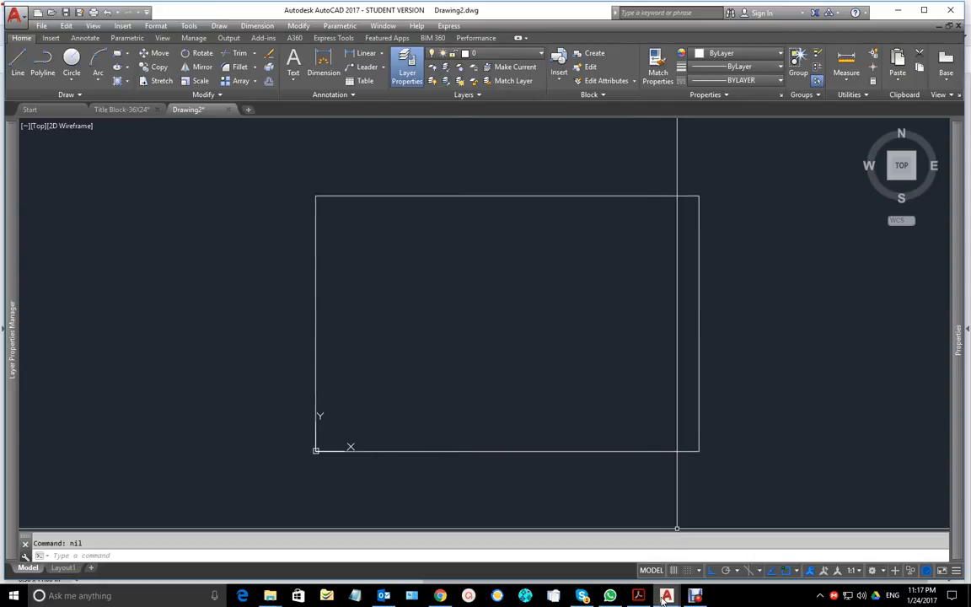
Step: Check the outer margin in the assignment PDF, and in Drawing2 offset the border rectangle 5/16 inward
mouse_move(666, 596)
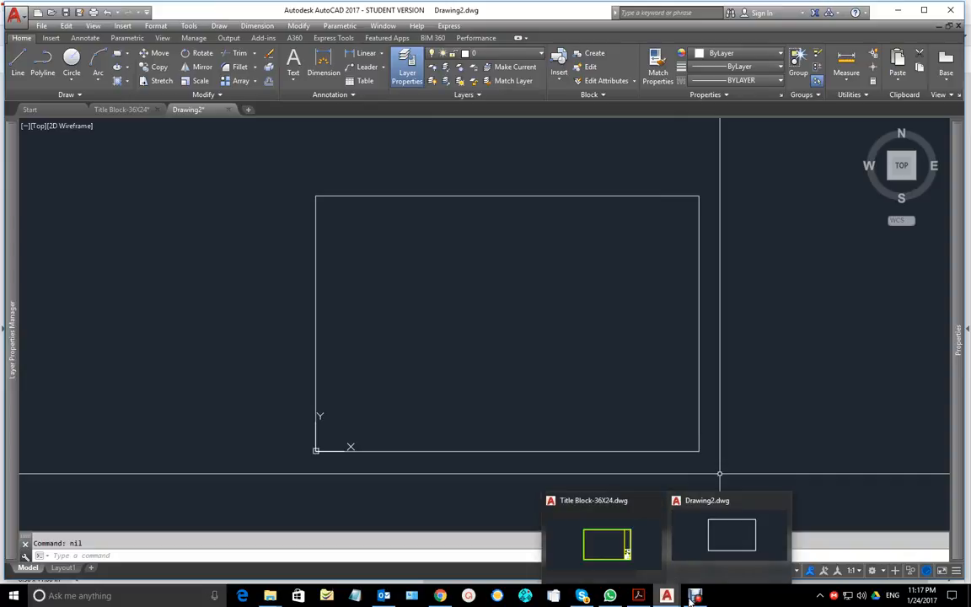
left_click(642, 596)
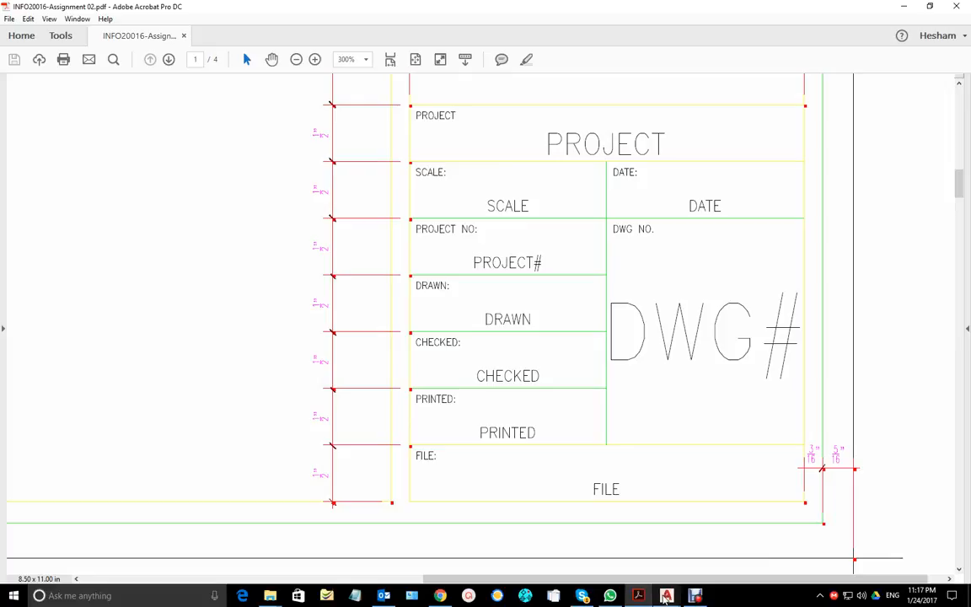
mouse_move(665, 596)
left_click(729, 552)
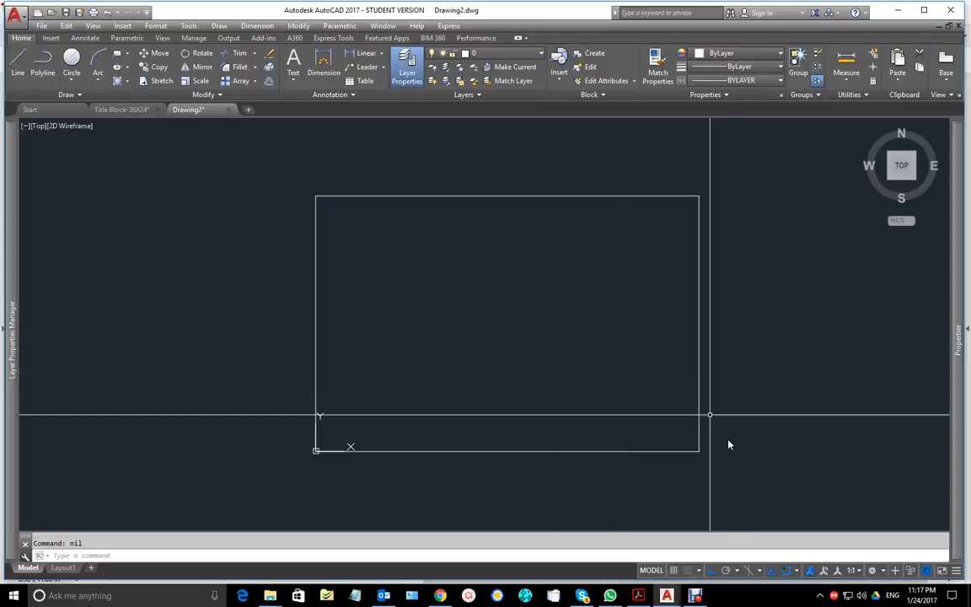
scroll(718, 434, "up", 6)
middle_click_drag(638, 448, 661, 346)
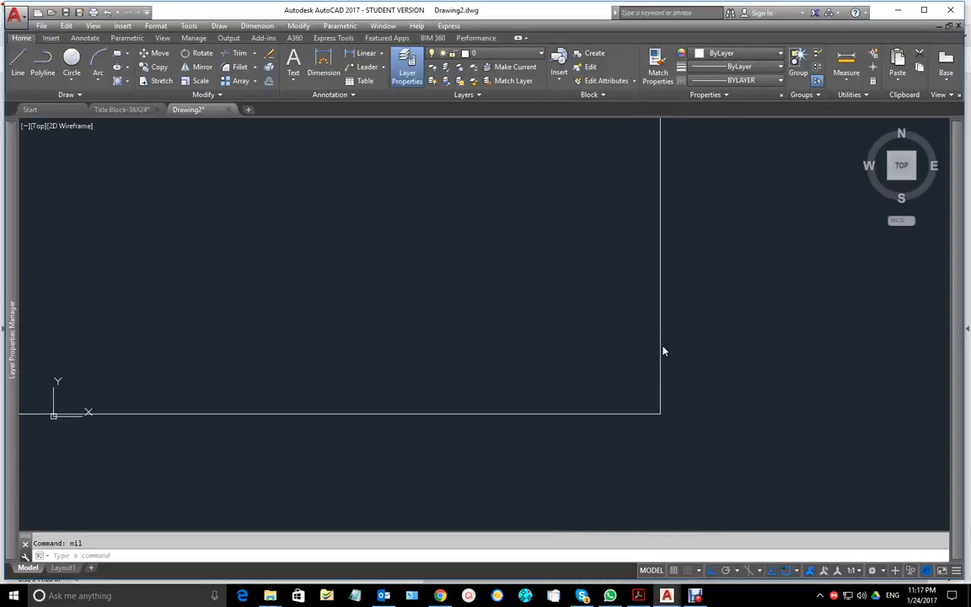
scroll(670, 353, "up", 2)
type("o")
key("Return")
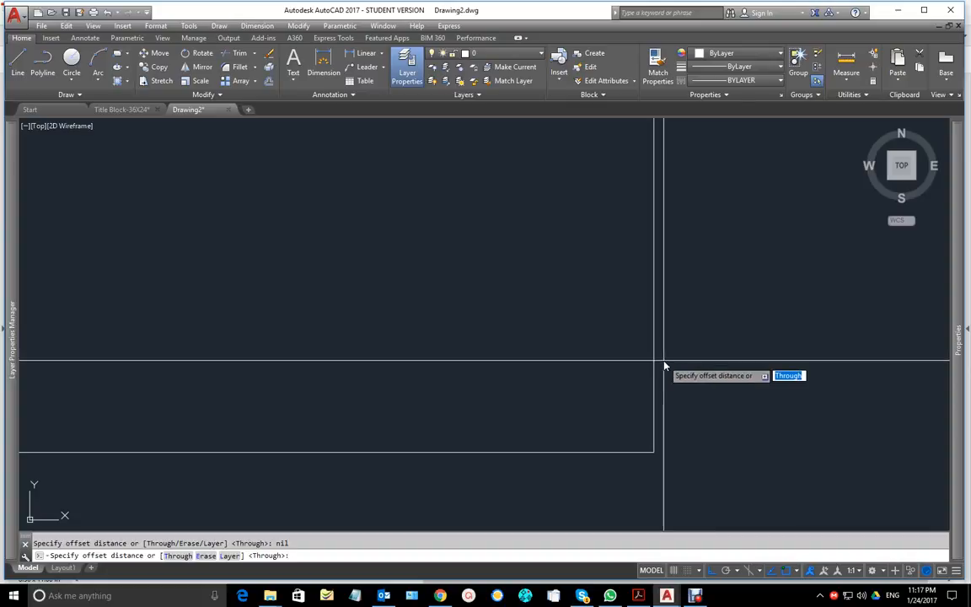
type("5/16")
key("Return")
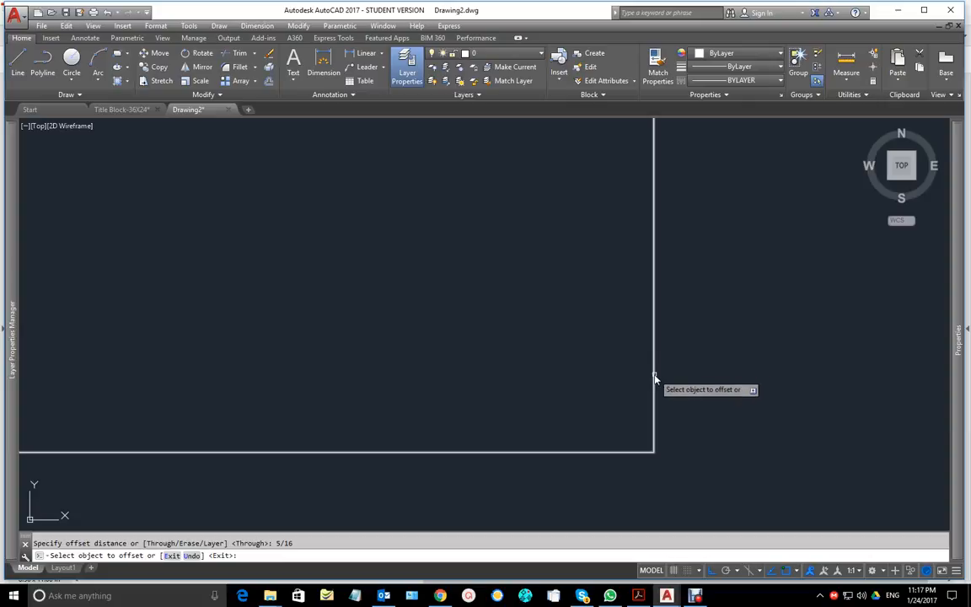
left_click(655, 378)
left_click(506, 362)
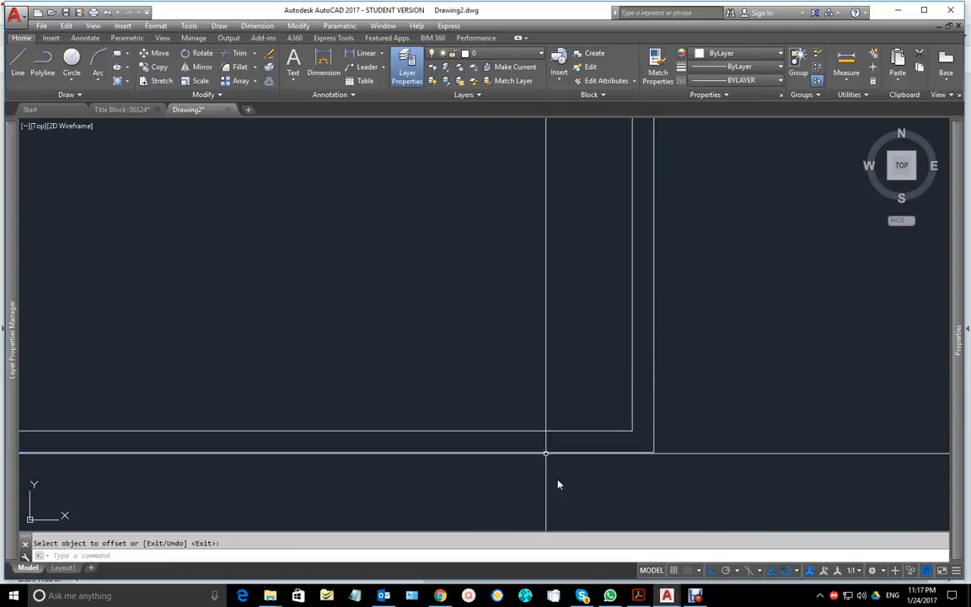
Step: Compare the frame line colors in the Title Block-36X24 drawing with the title block figure in the assignment PDF
mouse_move(665, 596)
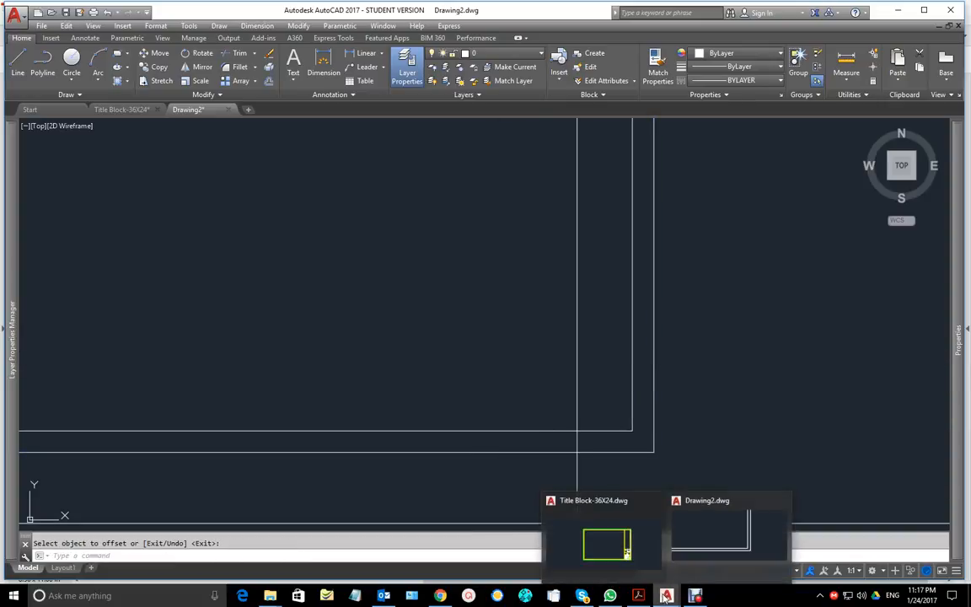
left_click(634, 563)
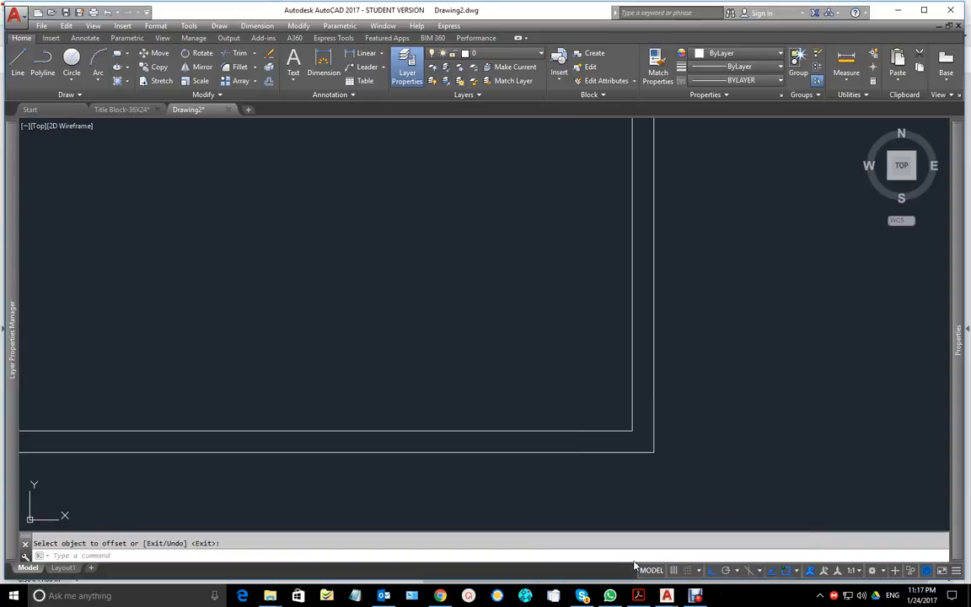
scroll(718, 396, "up", 5)
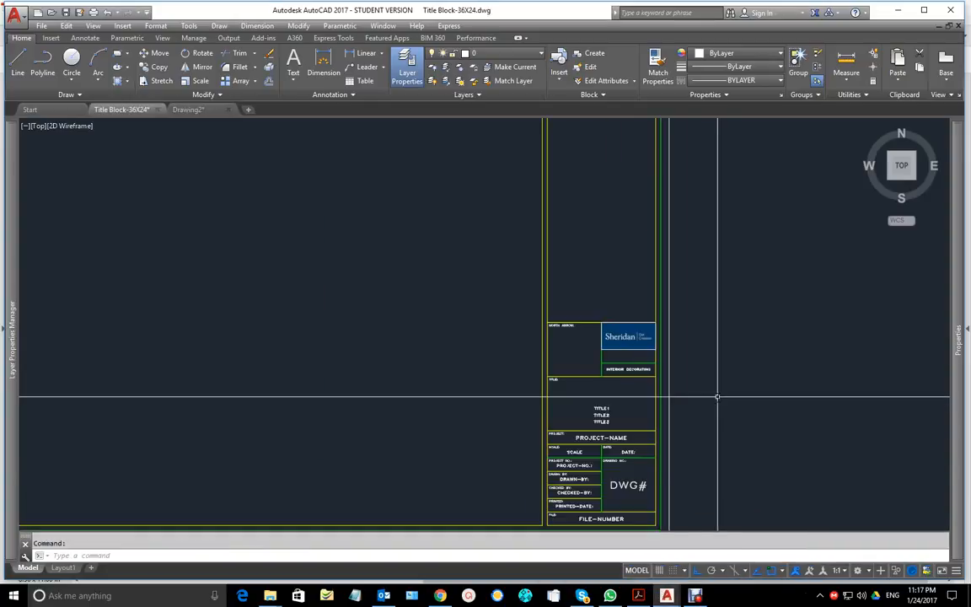
left_click(638, 595)
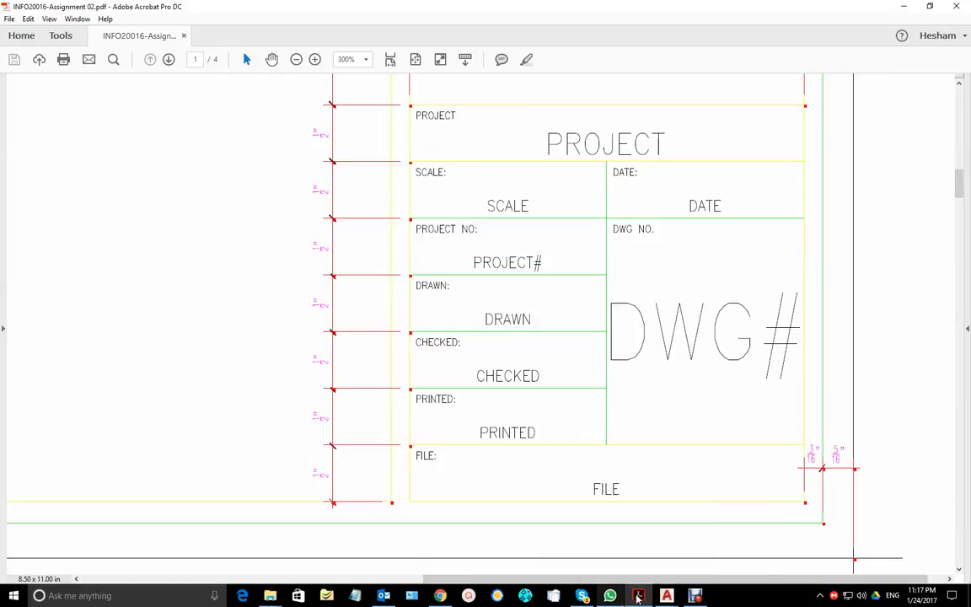
mouse_move(666, 596)
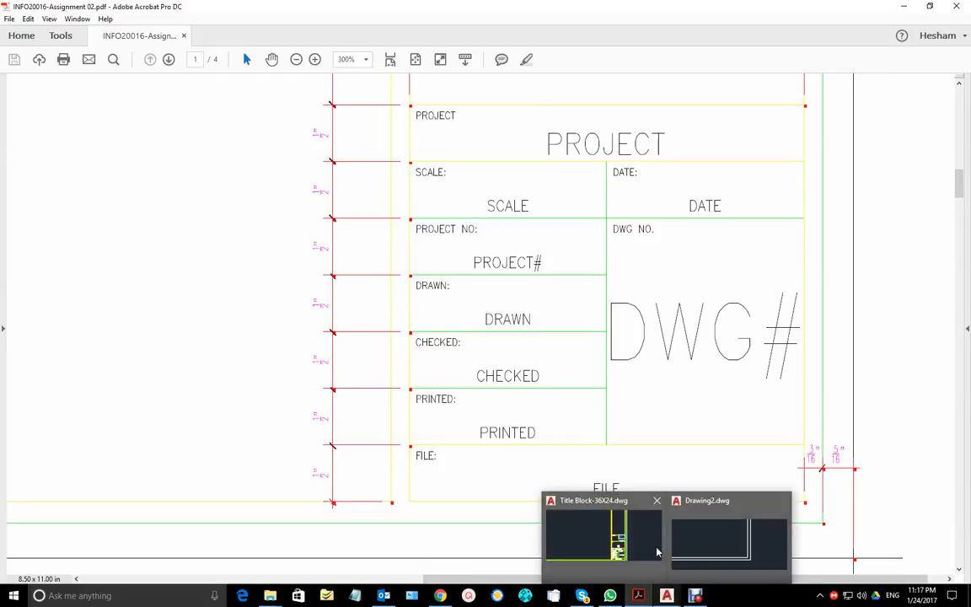
left_click(593, 499)
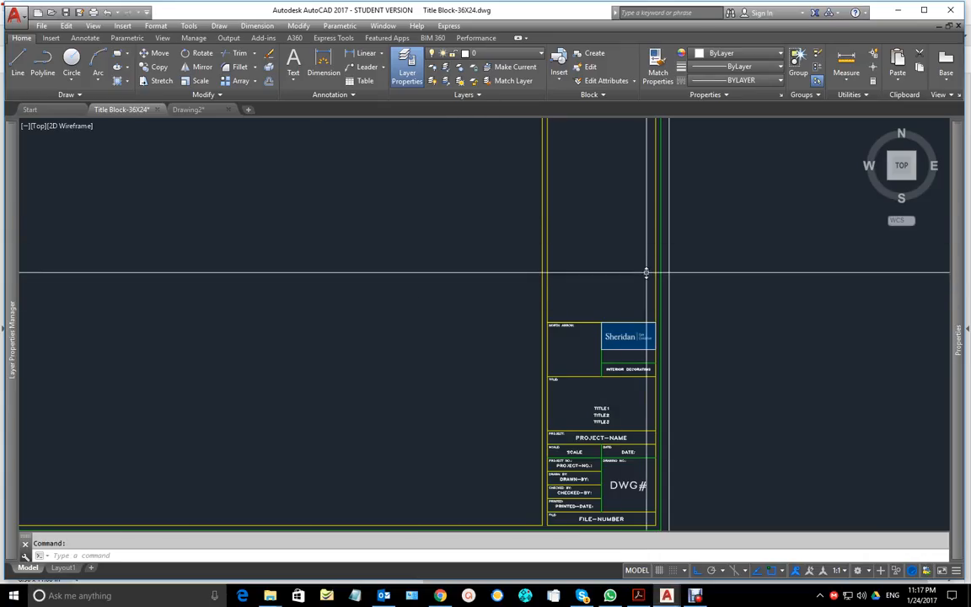
mouse_move(13, 225)
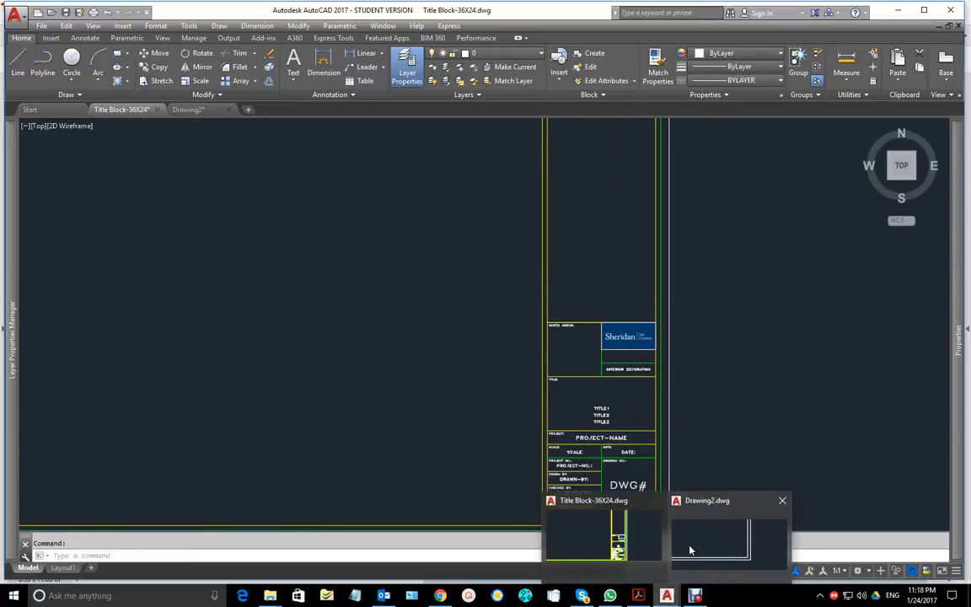
Step: Return to Drawing2 and create a new layer named A-TTLB-INSIDE-LN
left_click(689, 546)
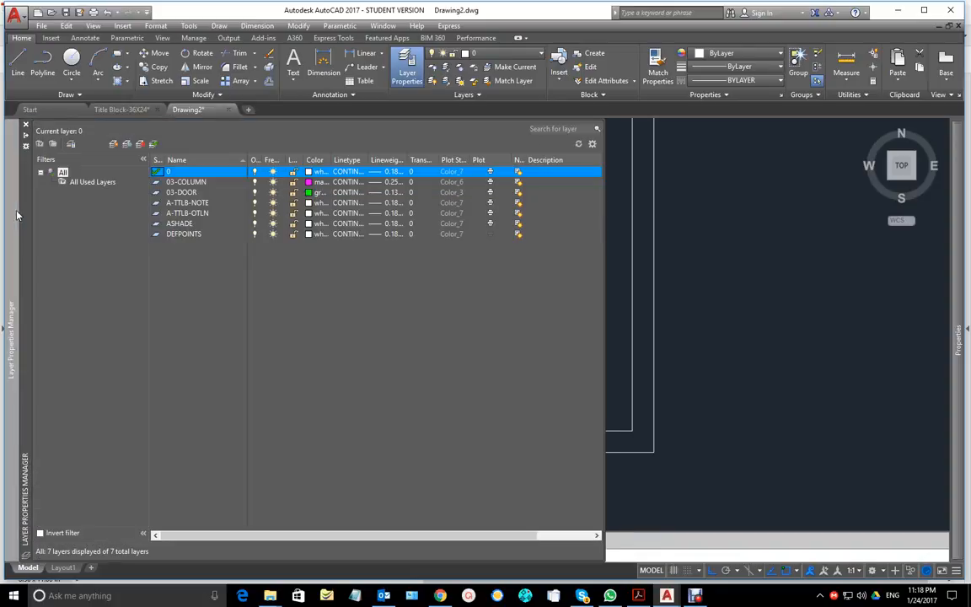
left_click(193, 214)
left_click(193, 214)
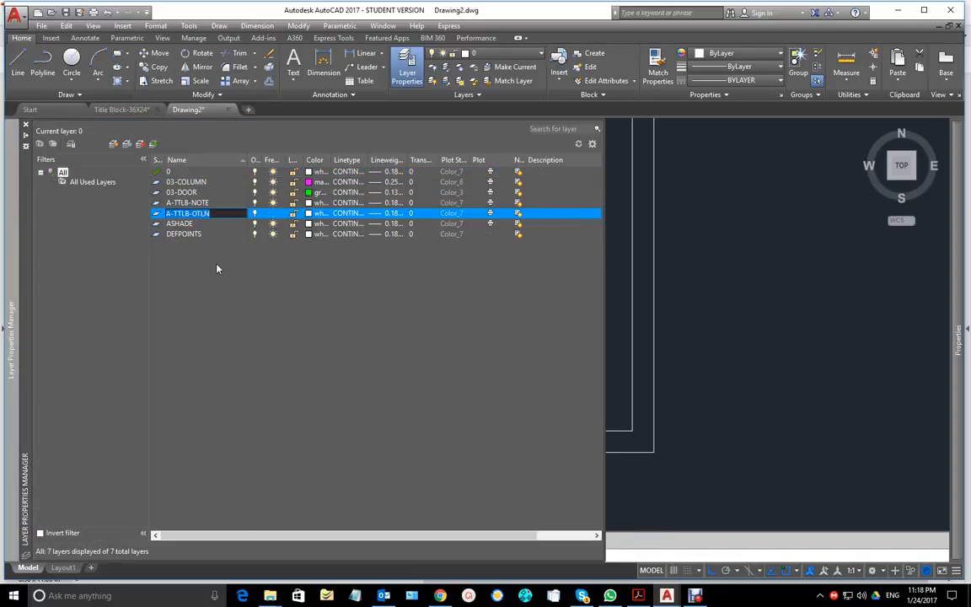
left_click(168, 221)
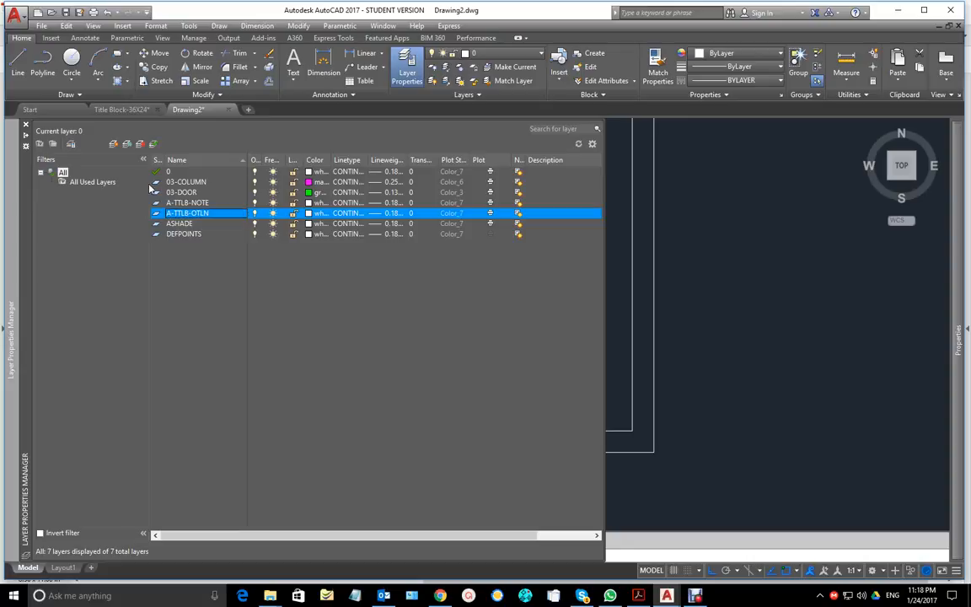
left_click(113, 144)
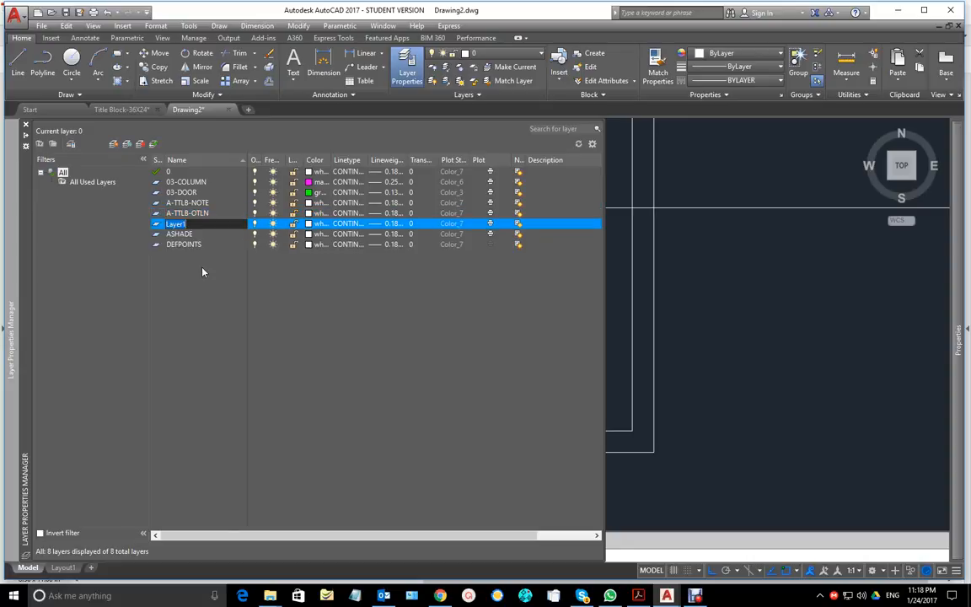
type("A-TTLB-OTLN")
key("Return")
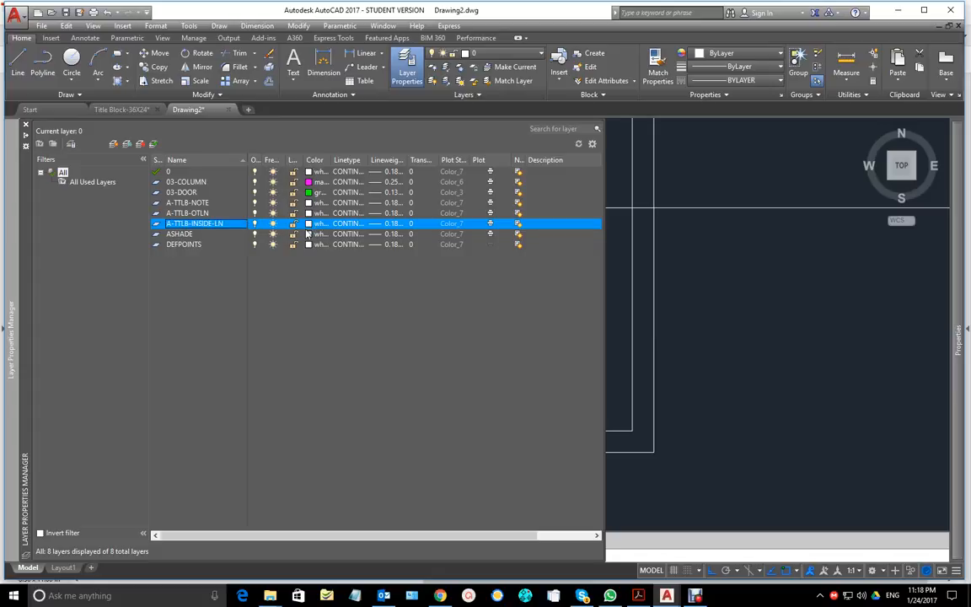
Step: Set the A-TTLB-INSIDE-LN layer's color to green (index color 3) and make it the current layer
left_click(308, 224)
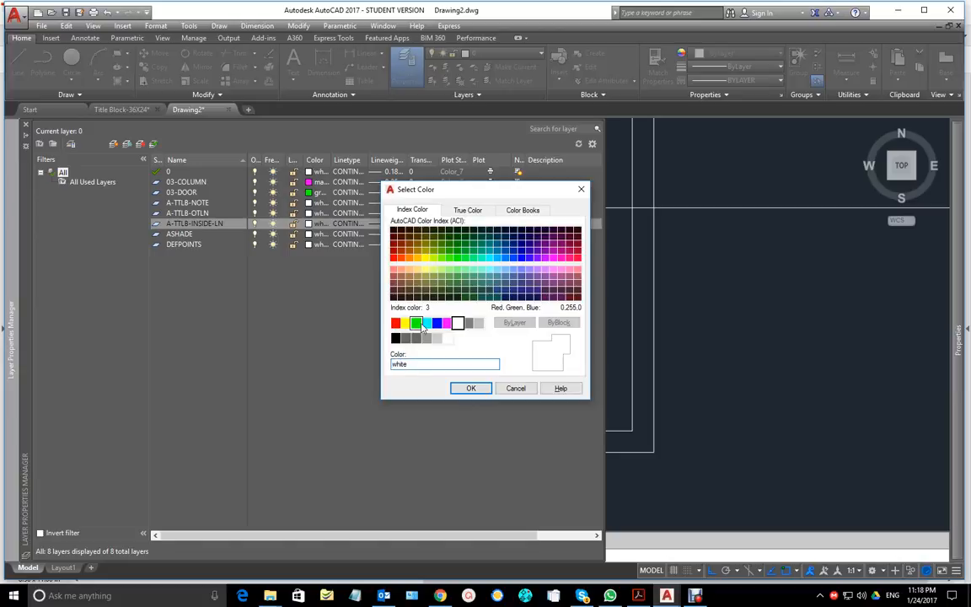
left_click(417, 323)
left_click(466, 387)
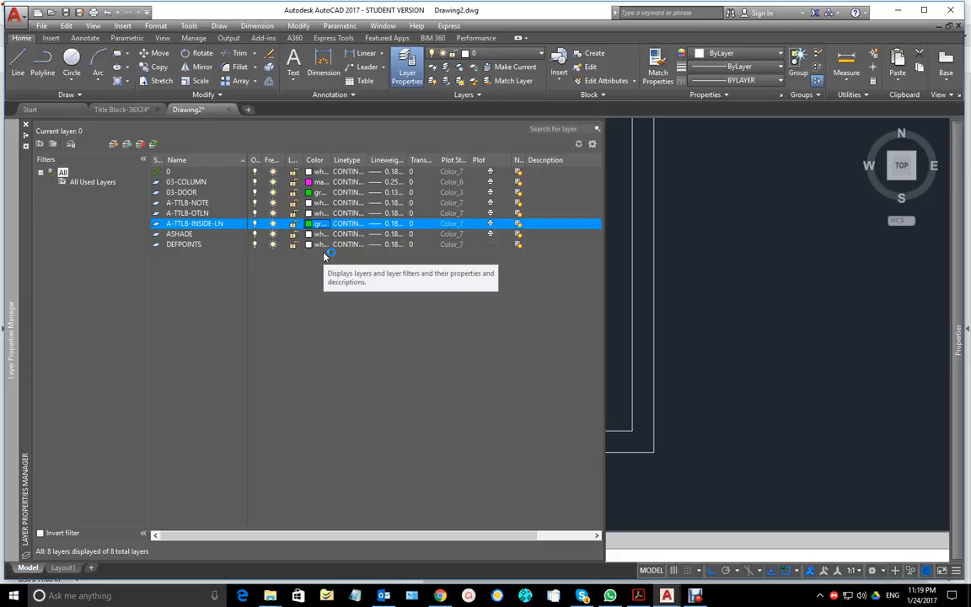
double_click(157, 224)
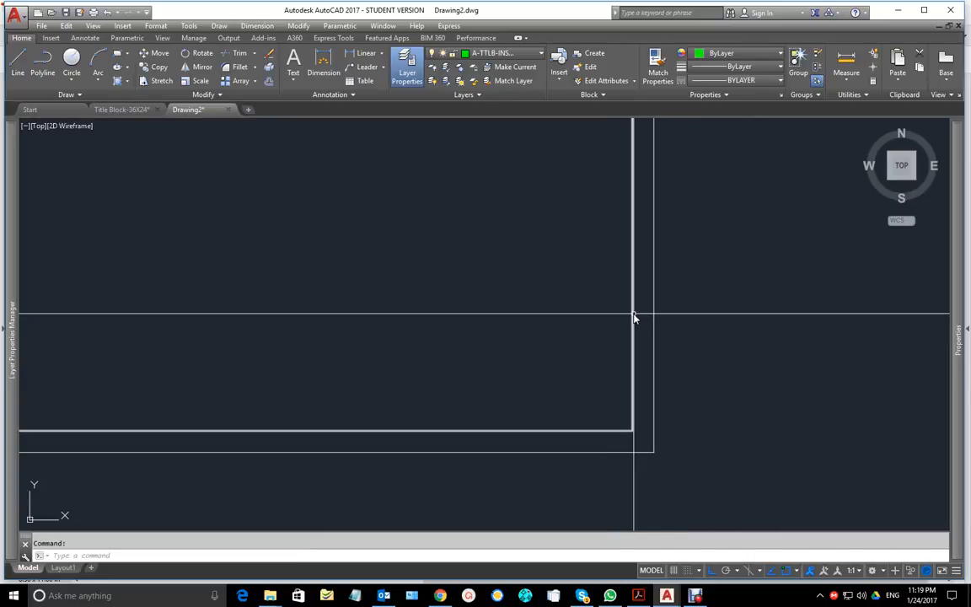
Step: Move the inner offset rectangle from layer 0 to the A-TTLB-INSIDE-LN layer
left_click(633, 315)
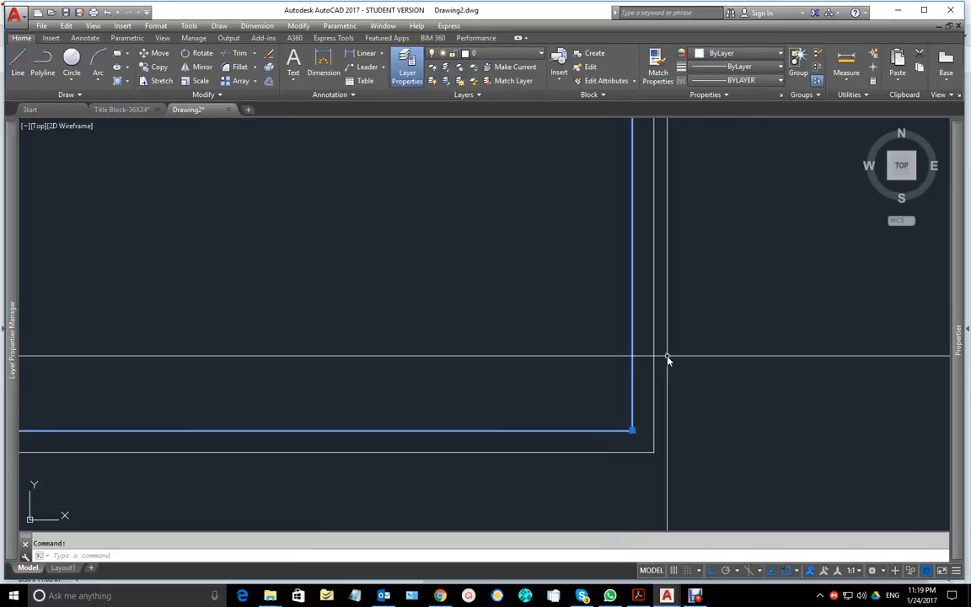
left_click(529, 55)
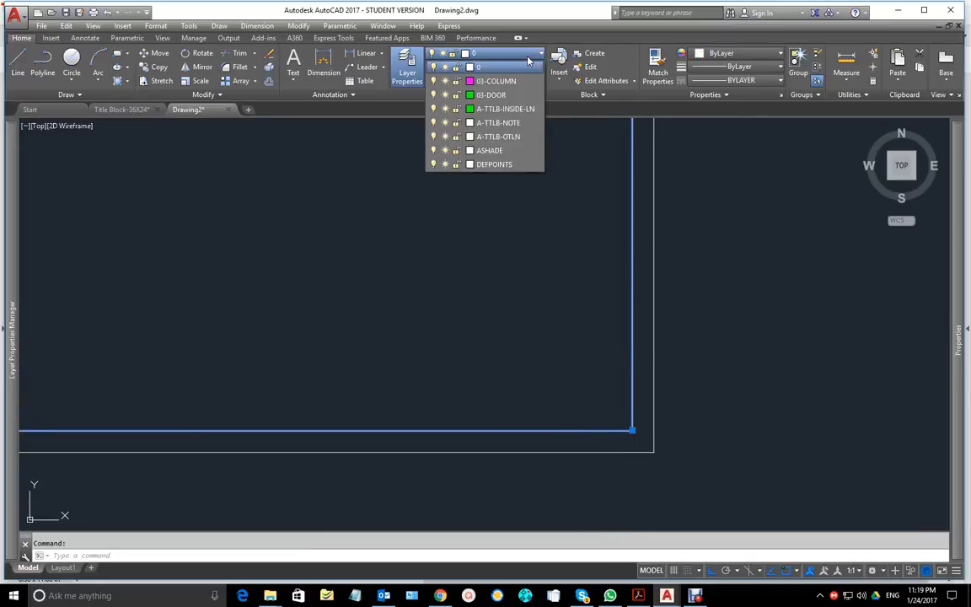
left_click(500, 111)
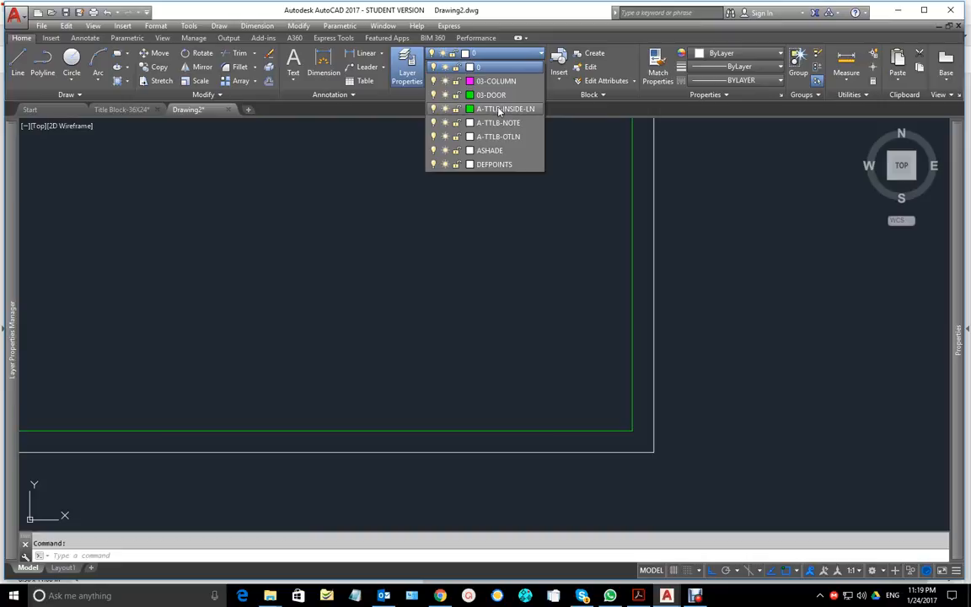
left_click(500, 110)
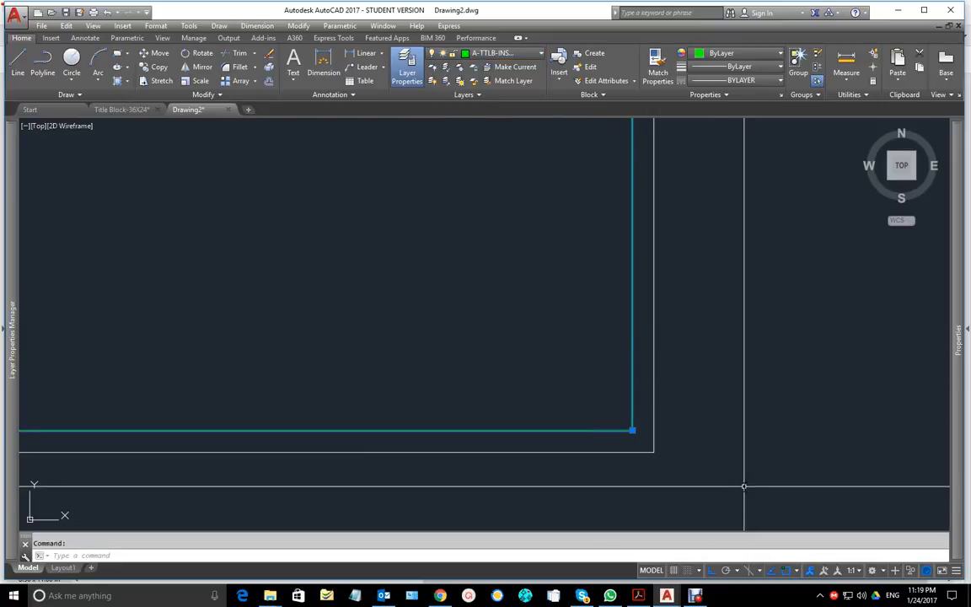
Step: Check the inner margin in the assignment PDF, and in Drawing2 offset the green rectangle 3/16 inward
left_click(638, 595)
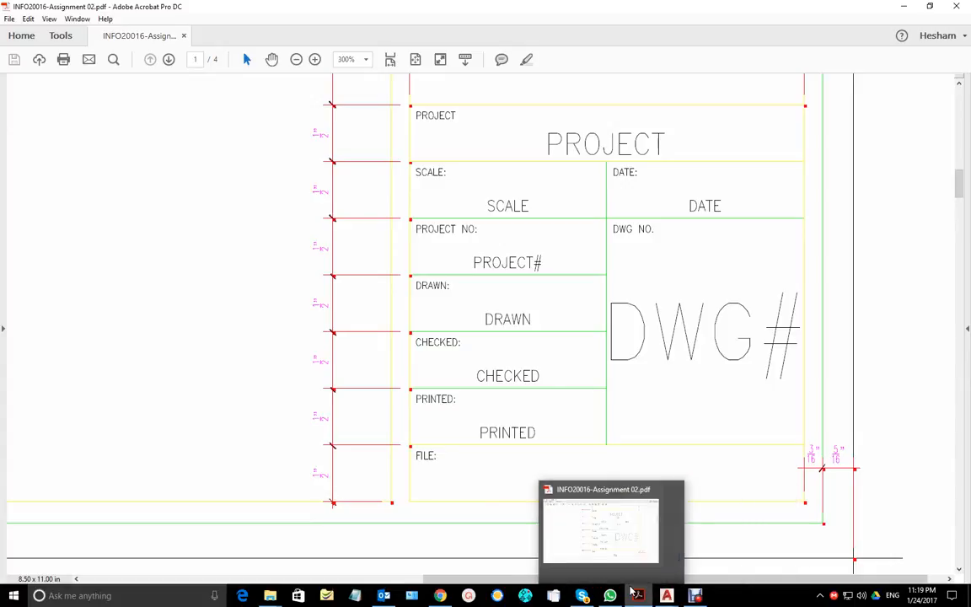
mouse_move(666, 596)
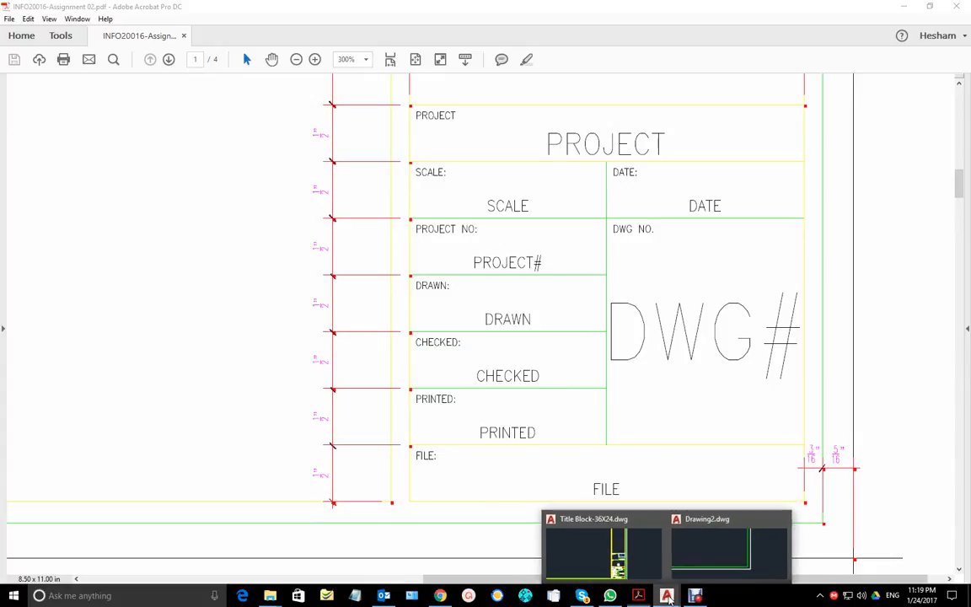
left_click(732, 549)
key("Escape")
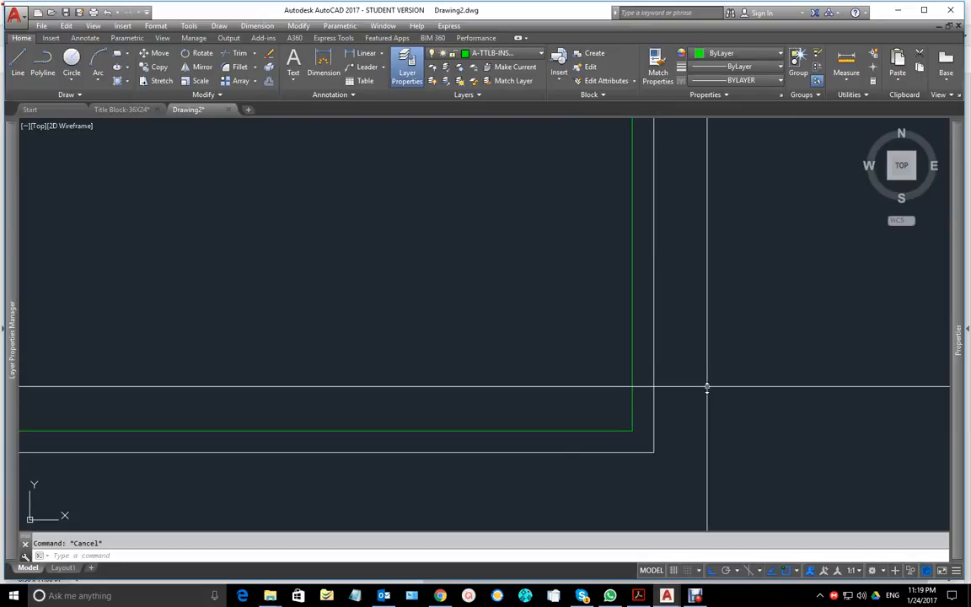
type("o")
key("Return")
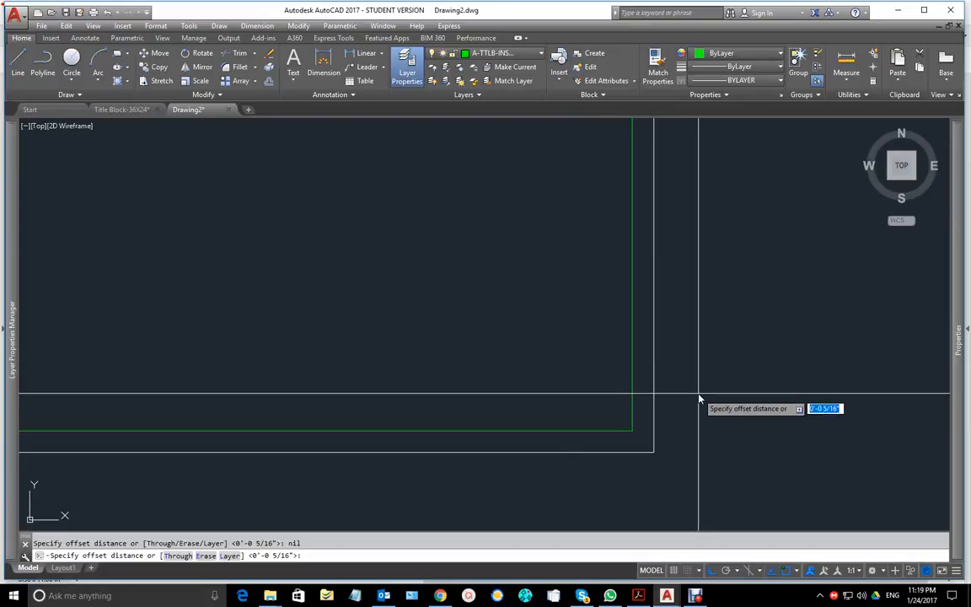
type("3/16")
key("Return")
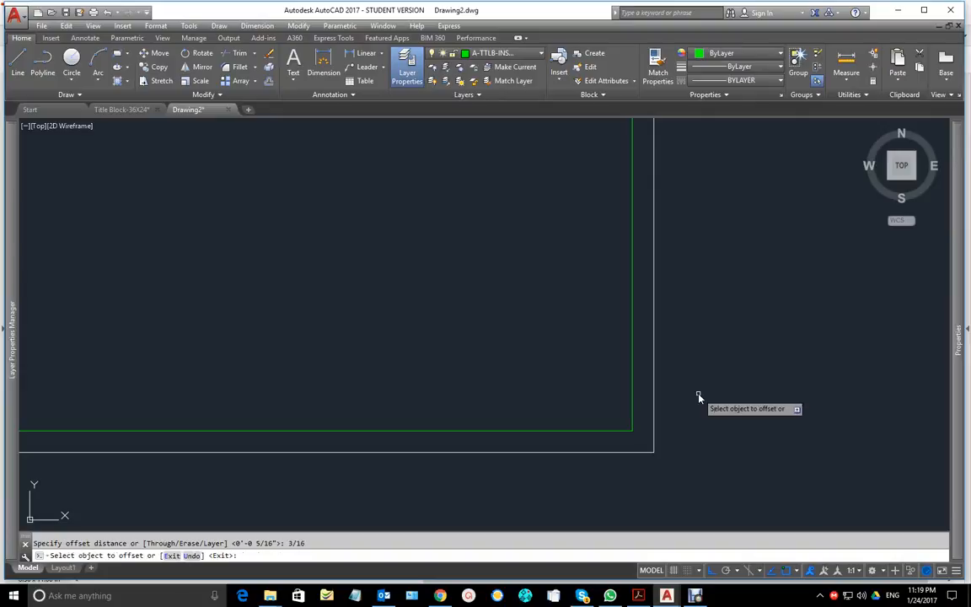
left_click(633, 350)
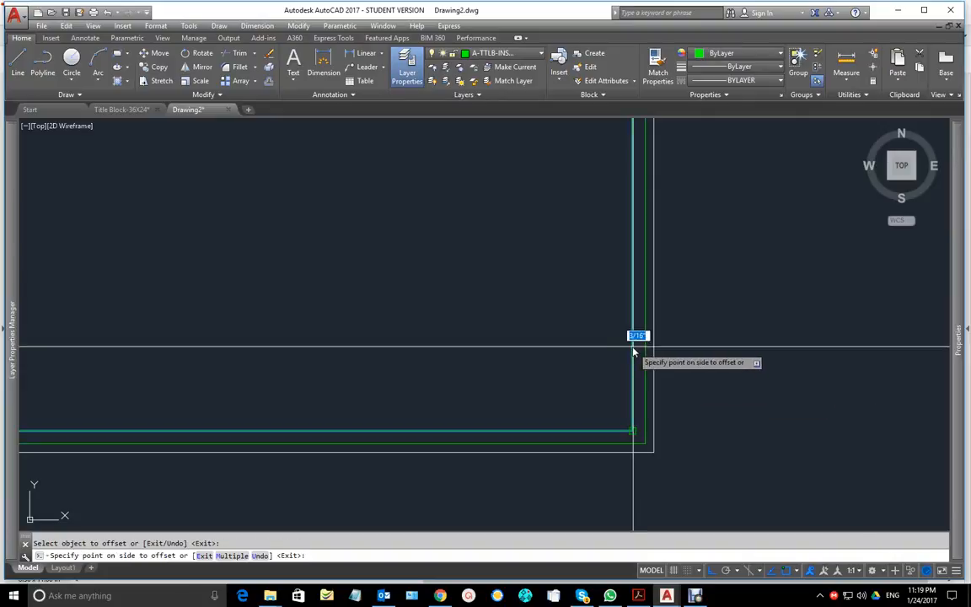
left_click(470, 288)
key("Return")
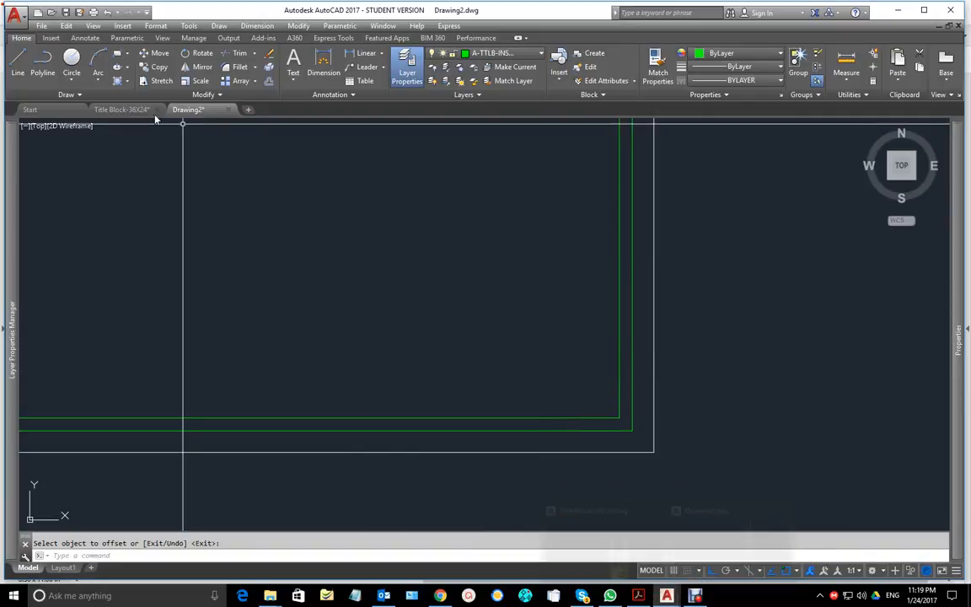
Step: In the Title Block-36X24 drawing, list the properties of the yellow inner frame polyline to check its layer
left_click(129, 110)
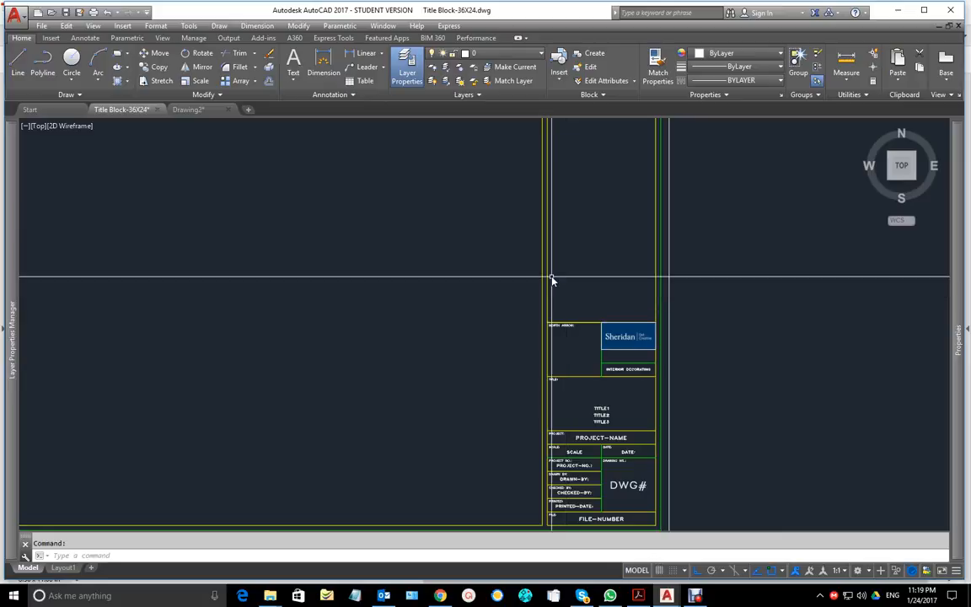
type("L")
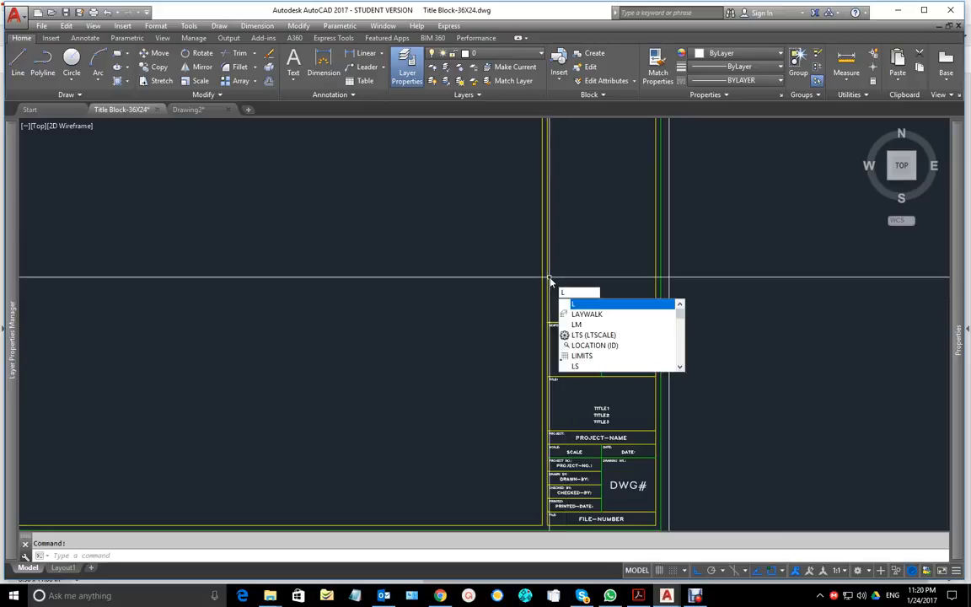
type("I")
key("Return")
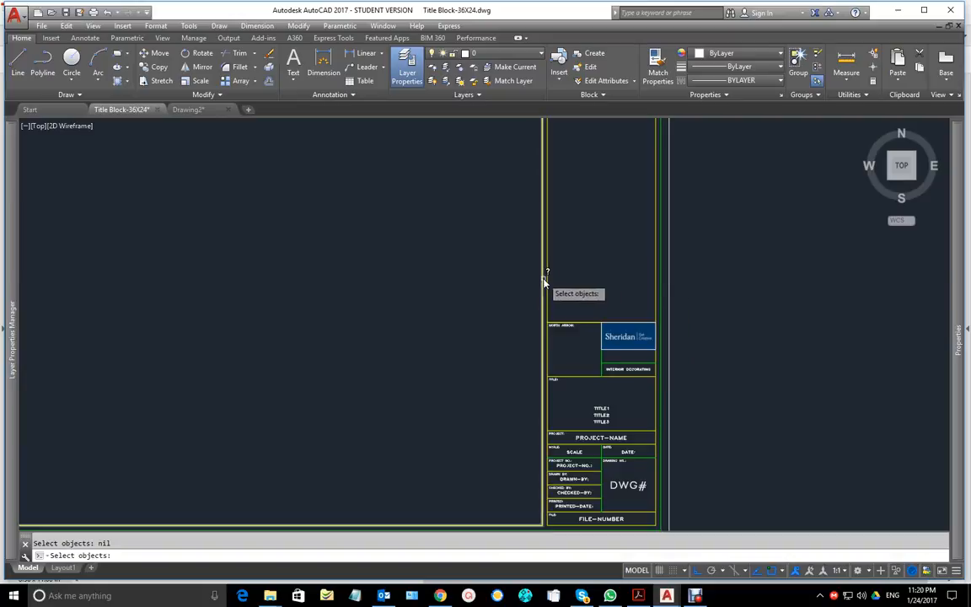
left_click(544, 279)
key("Return")
right_click(512, 294)
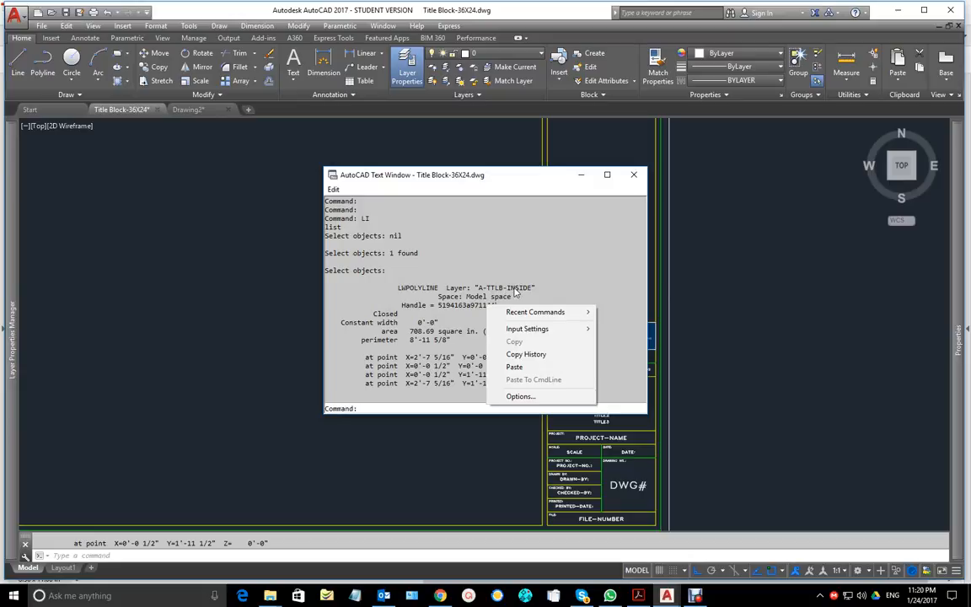
left_click(570, 160)
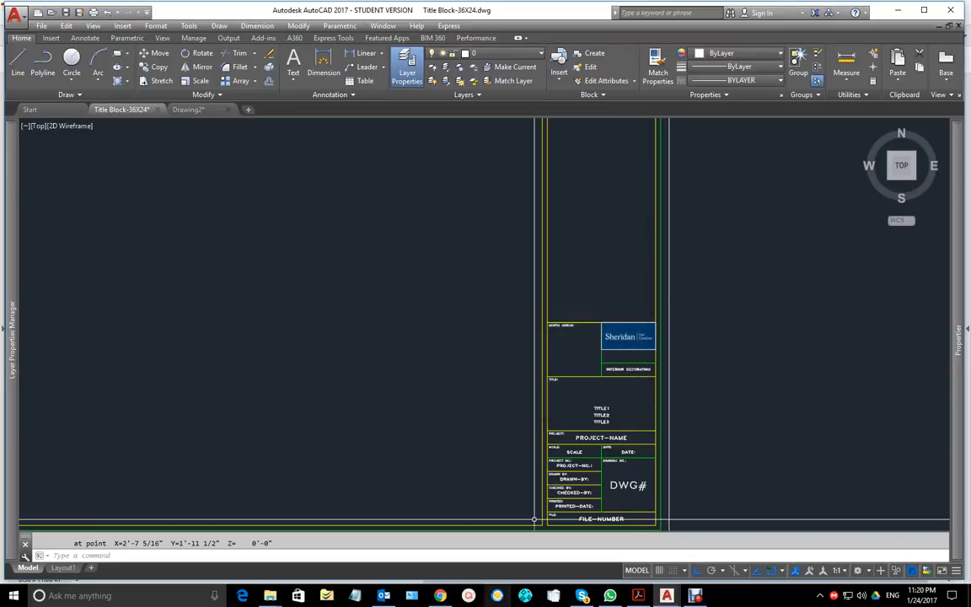
Step: Return to Drawing2 and create a new layer named A-TTLB-INSIDE-YELLOW
mouse_move(666, 595)
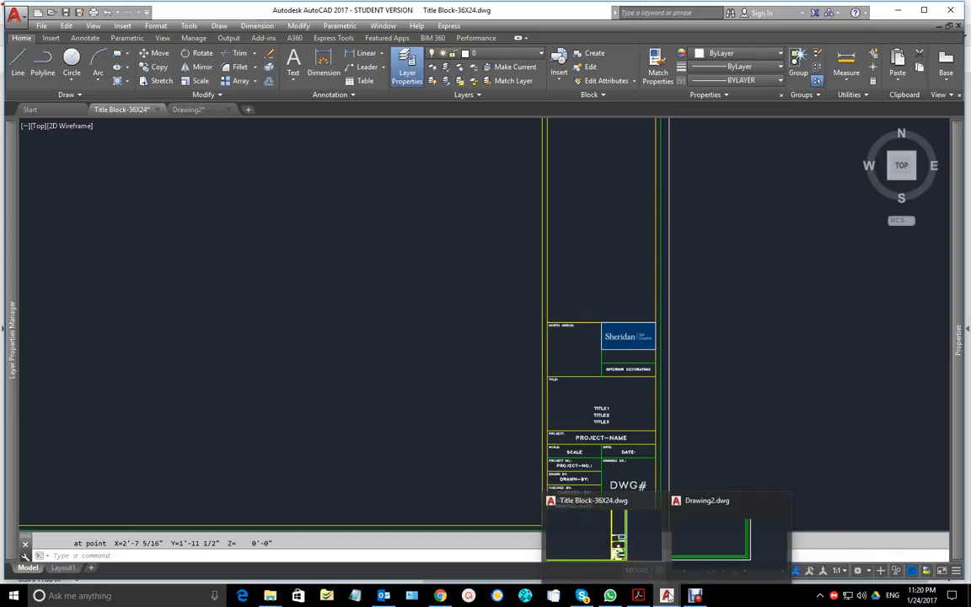
left_click(726, 540)
mouse_move(13, 325)
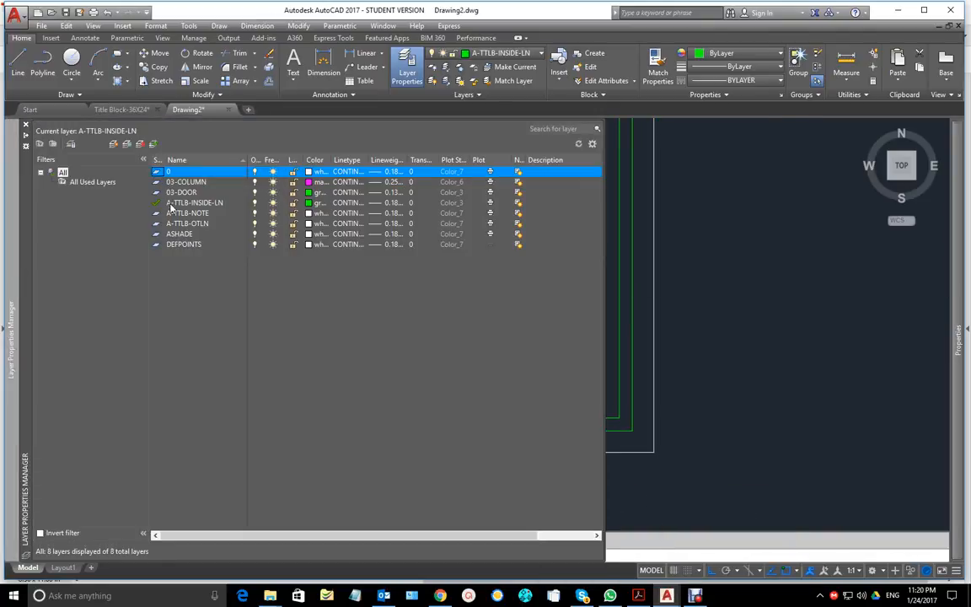
left_click(113, 144)
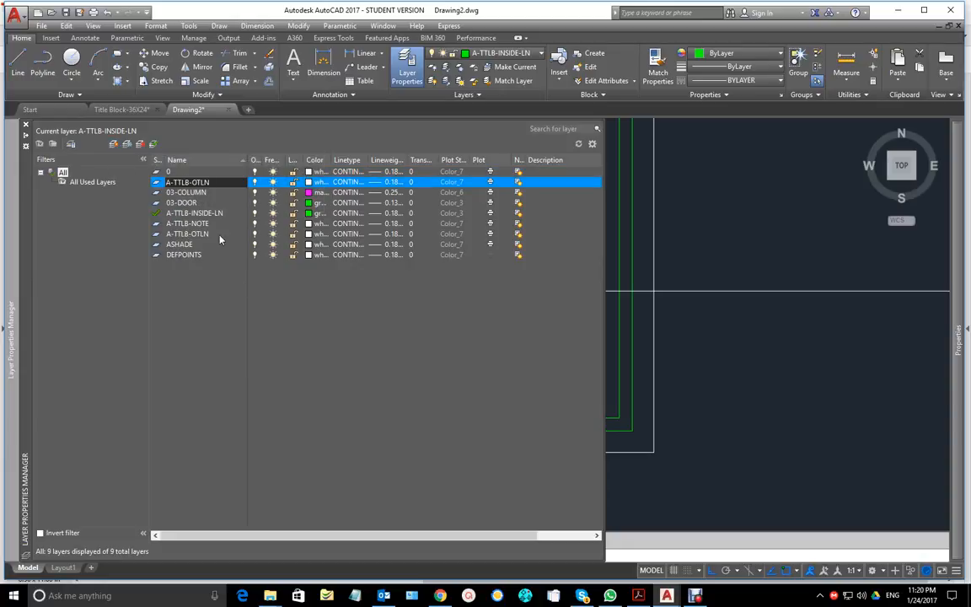
key("BackSpace")
key("BackSpace")
key("BackSpace")
key("BackSpace")
type("INSIDE-YELLOW")
Step: Set the A-TTLB-INSIDE-YELLOW layer's color to yellow and make it the current layer
left_click(309, 182)
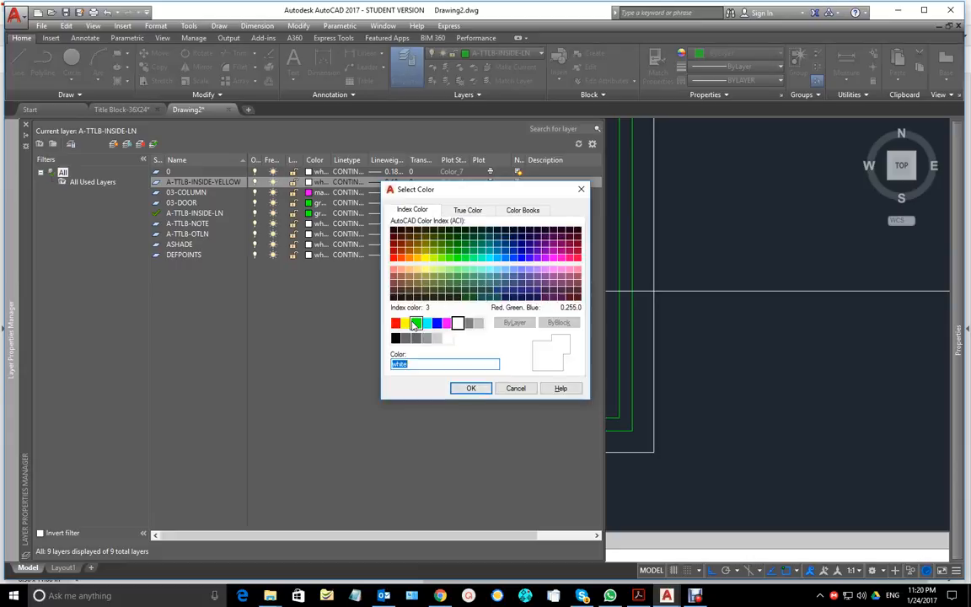
left_click(405, 323)
left_click(470, 387)
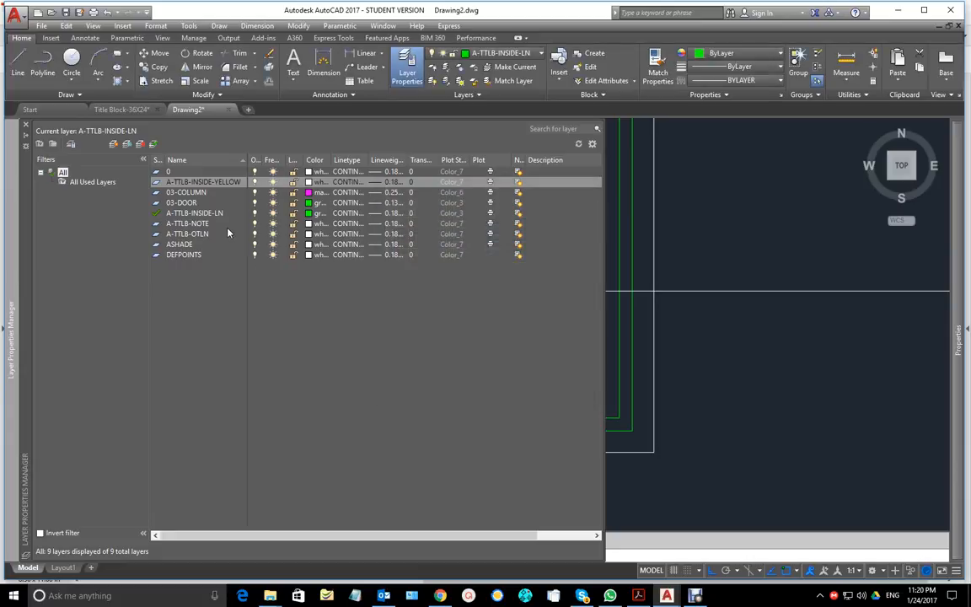
double_click(155, 183)
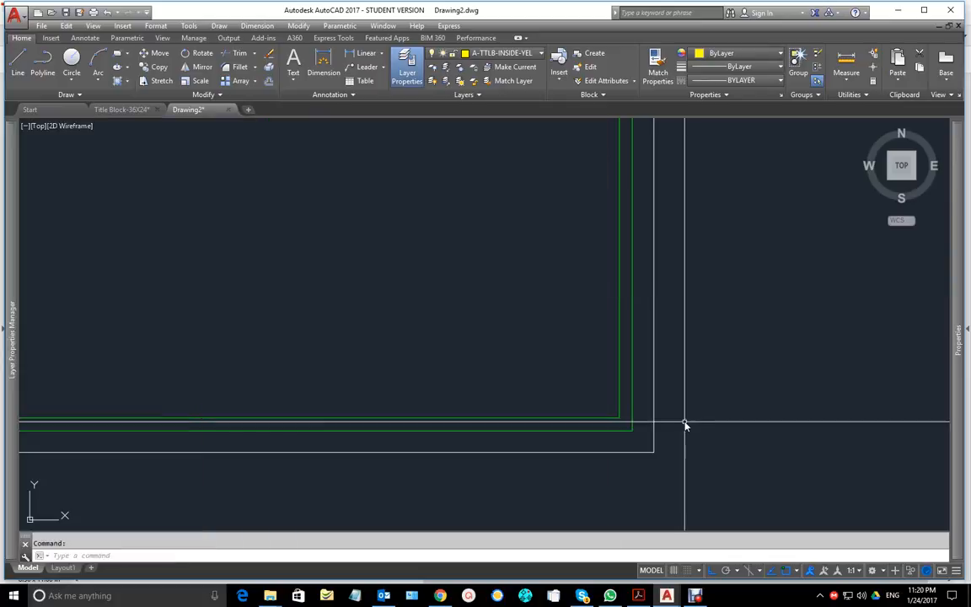
Step: Move the innermost green offset rectangle to the A-TTLB-INSIDE-YELLOW layer and clear the selection
left_click(620, 314)
left_click(509, 55)
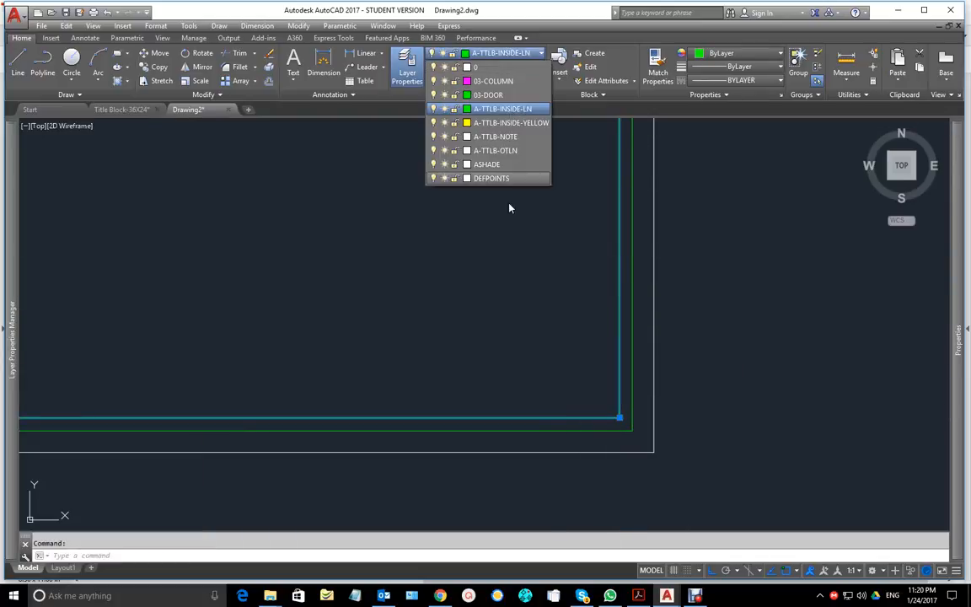
left_click(504, 124)
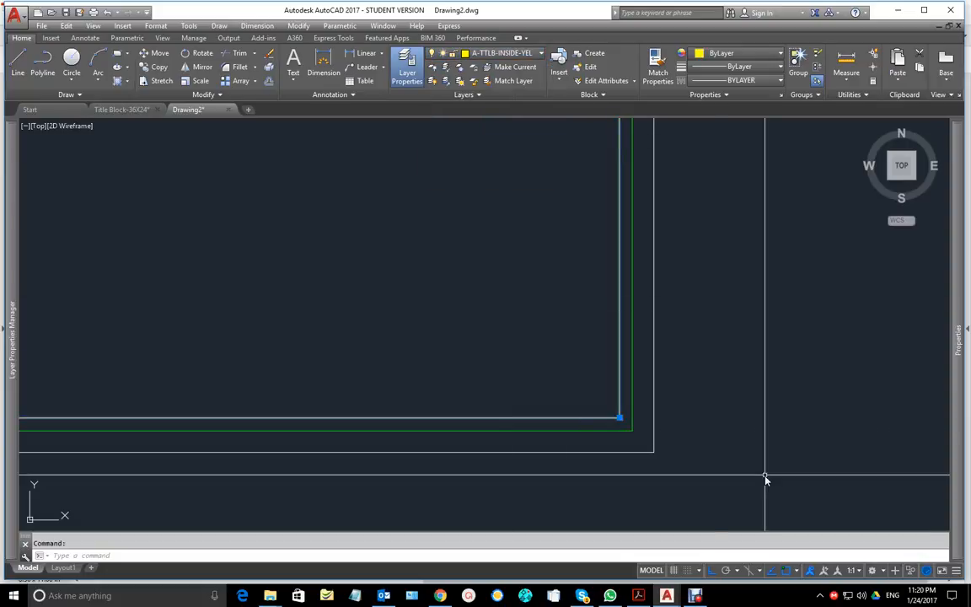
key("Escape")
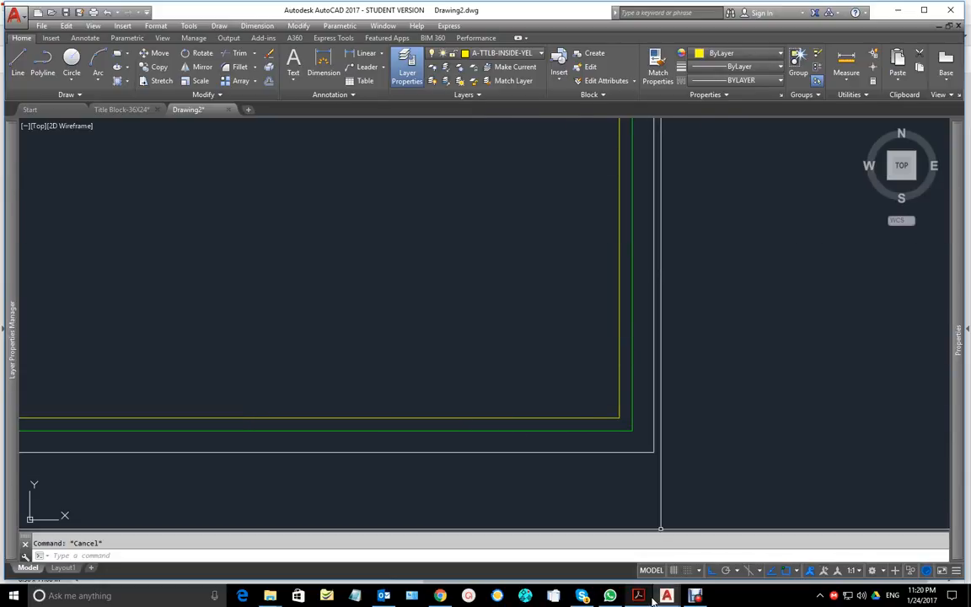
Step: Examine the title block layout in the assignment PDF, reading the row heights and block width on pages 1 and 2
mouse_move(655, 600)
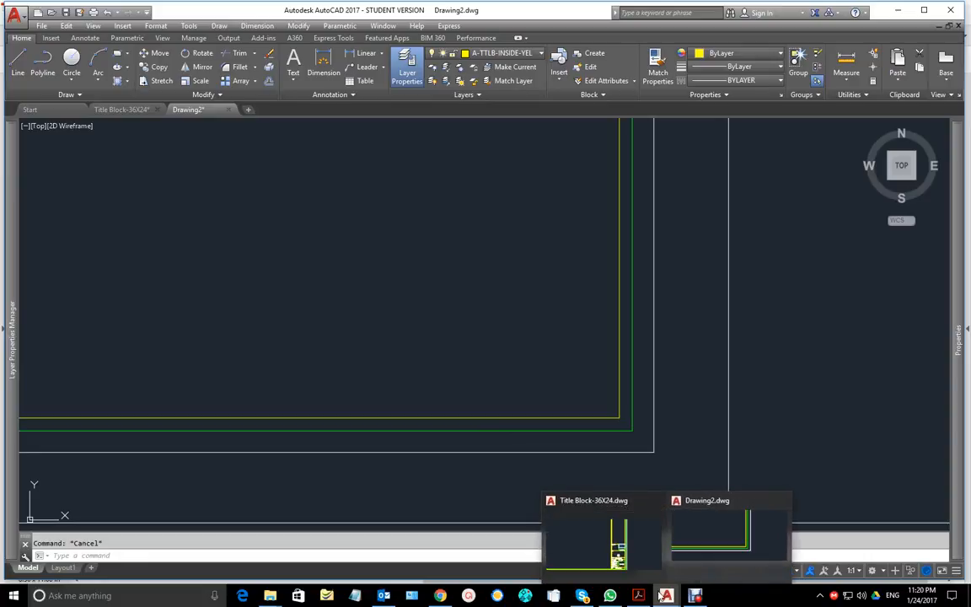
left_click(638, 595)
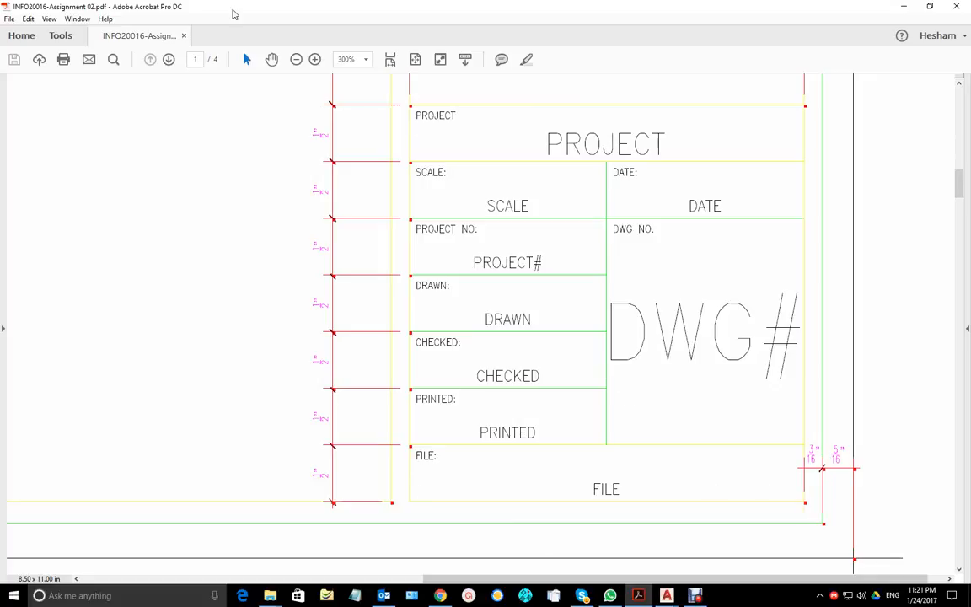
left_click(296, 59)
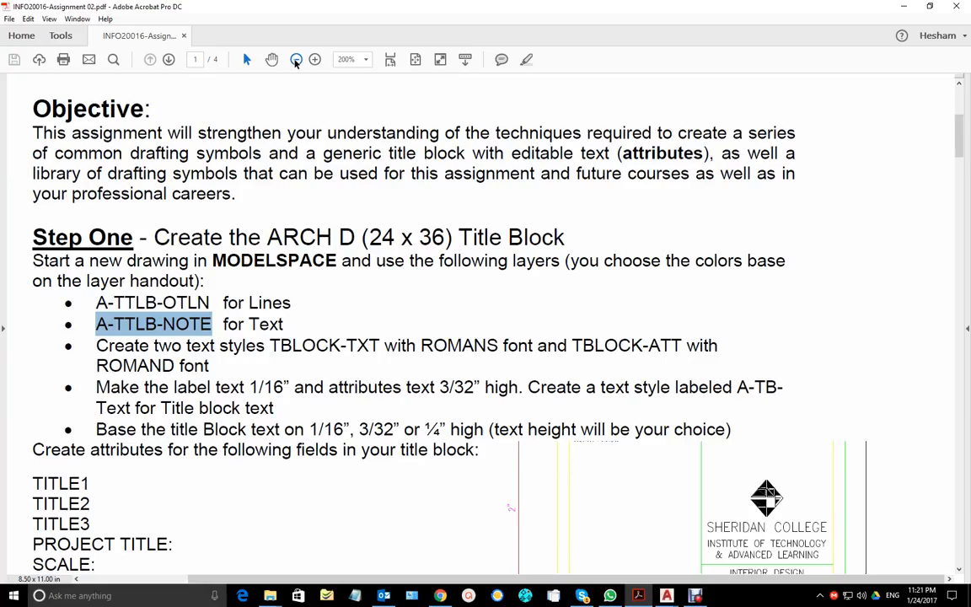
scroll(699, 321, "down", 2)
scroll(700, 321, "down", 10)
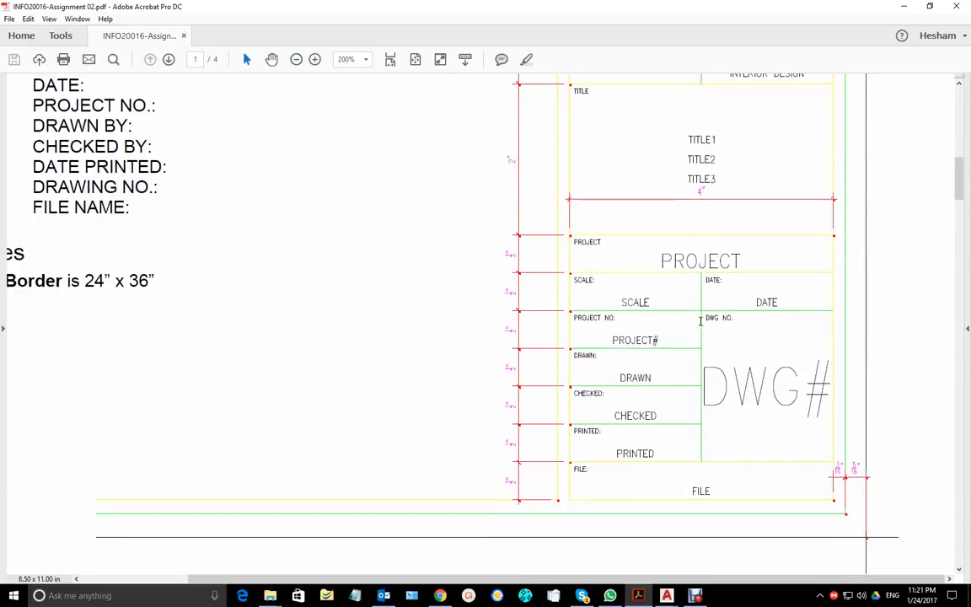
scroll(700, 322, "up", 4)
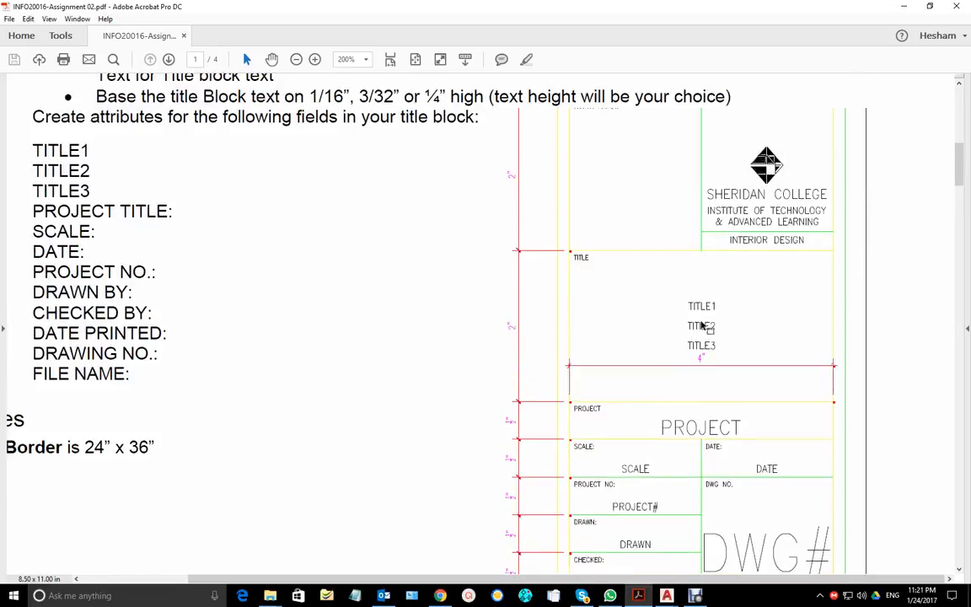
scroll(701, 325, "down", 19)
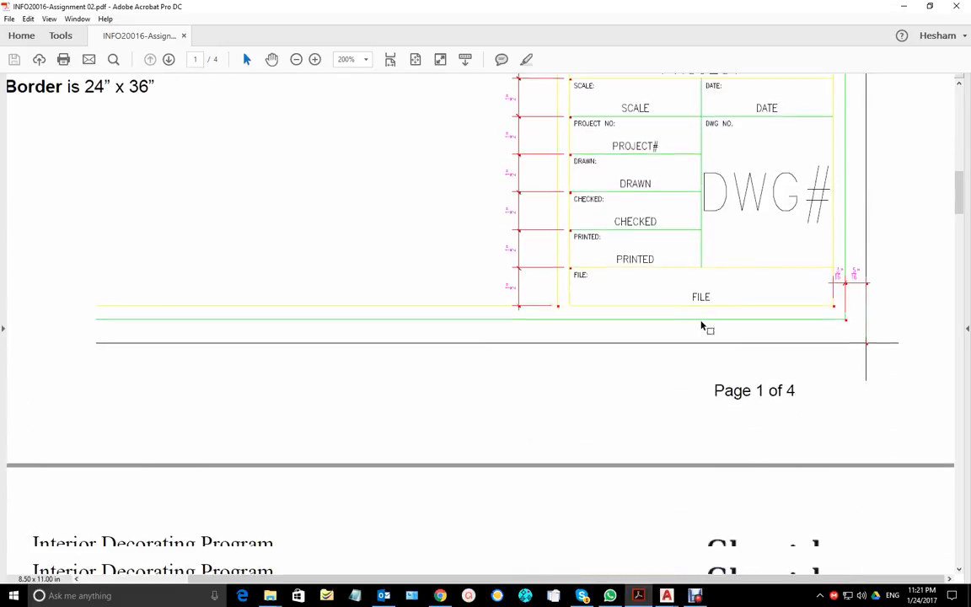
scroll(701, 324, "down", 6)
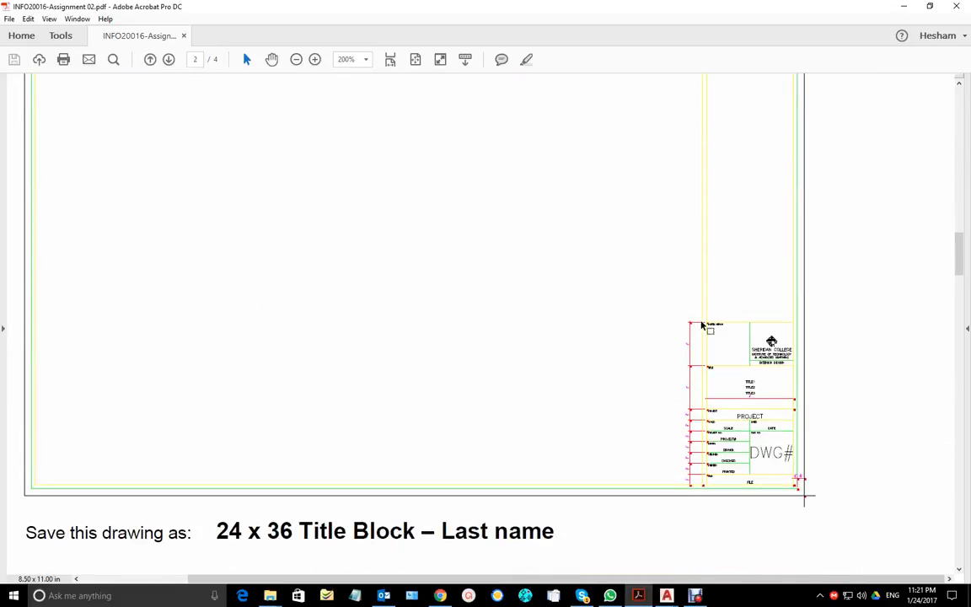
left_click(314, 59)
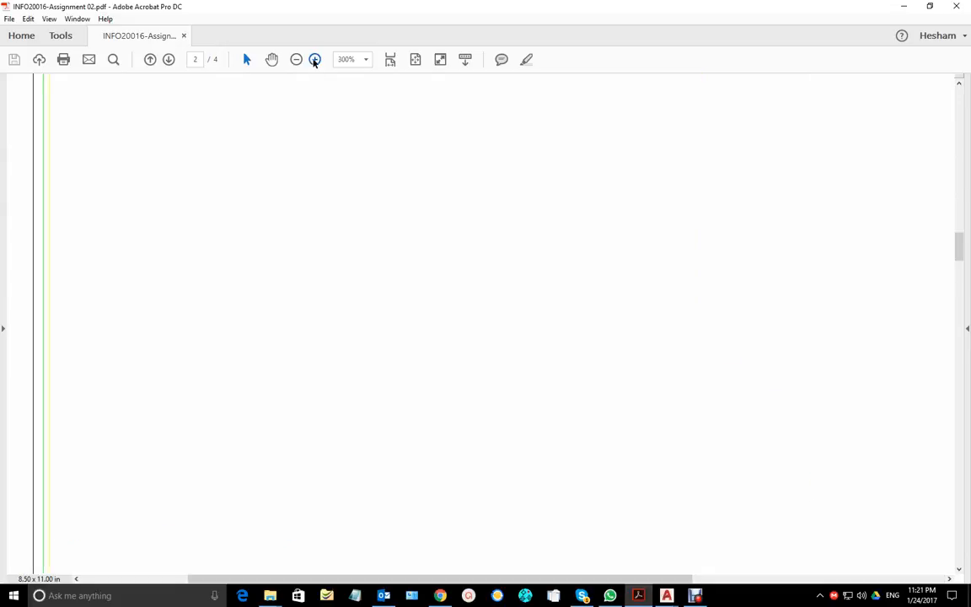
left_click_drag(729, 444, 469, 207)
left_click_drag(775, 452, 308, 160)
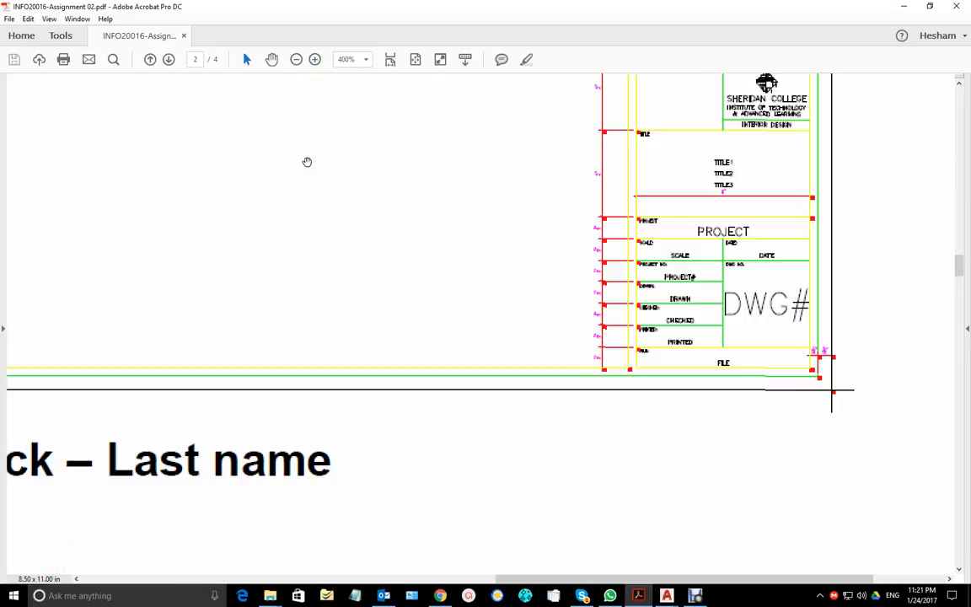
left_click_drag(673, 221, 561, 369)
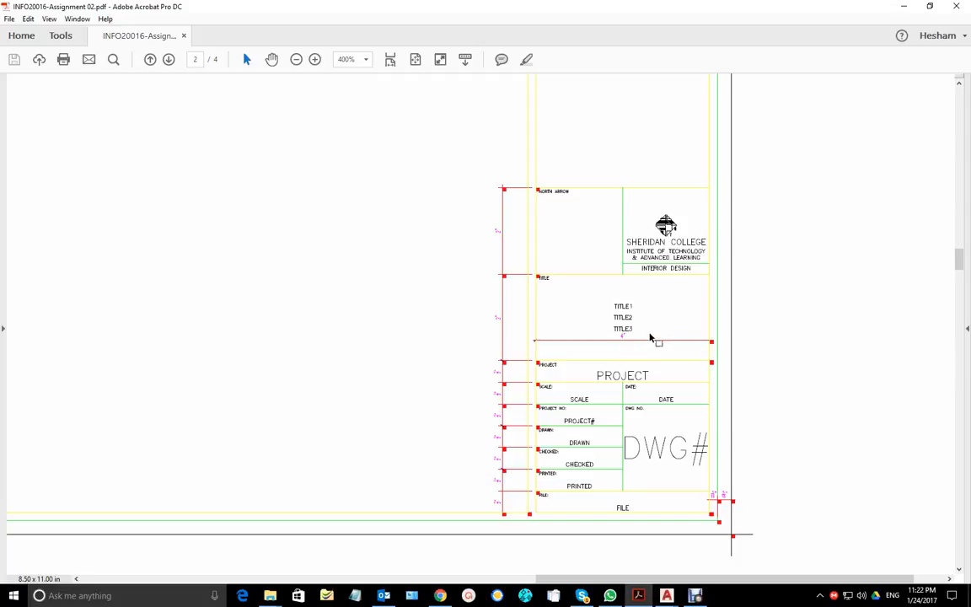
Step: In Drawing2, draw a rectangle from the yellow frame's lower-right corner, with its opposite corner offset -4 in X and 7.5 in Y
mouse_move(665, 595)
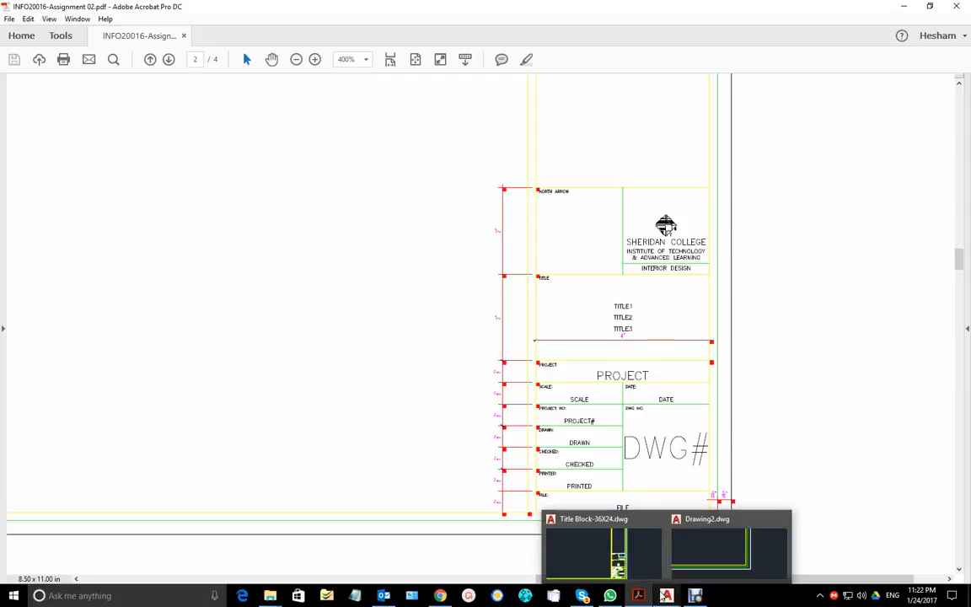
left_click(707, 547)
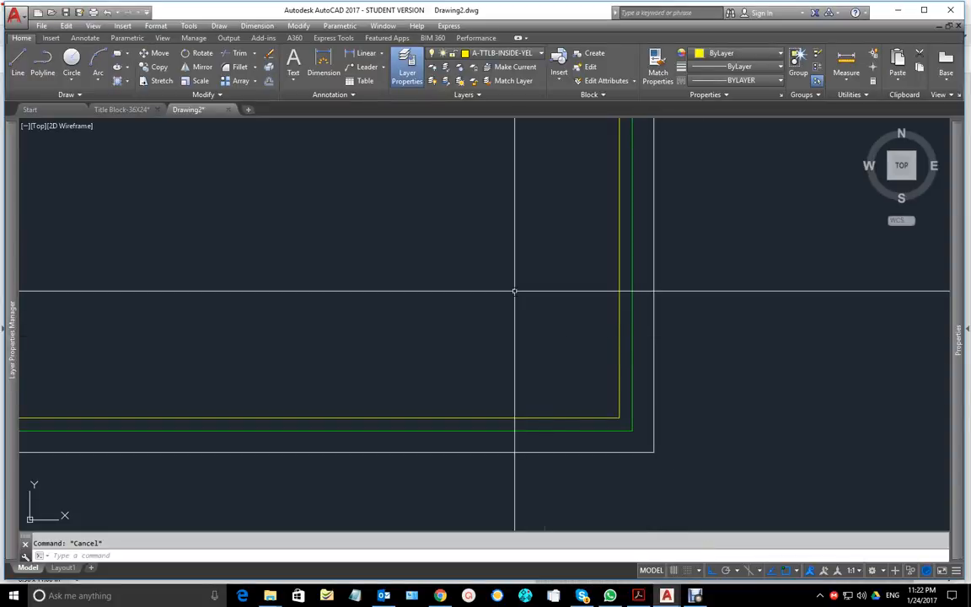
middle_click_drag(504, 284, 587, 337)
scroll(589, 337, "down", 1)
middle_click_drag(571, 289, 614, 345)
type("RE")
key("Return")
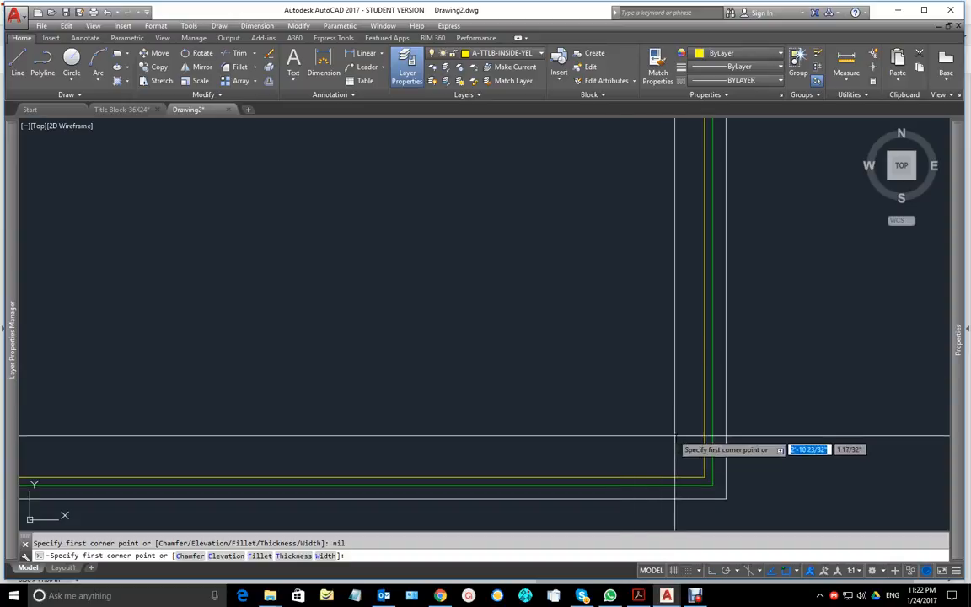
left_click(705, 478)
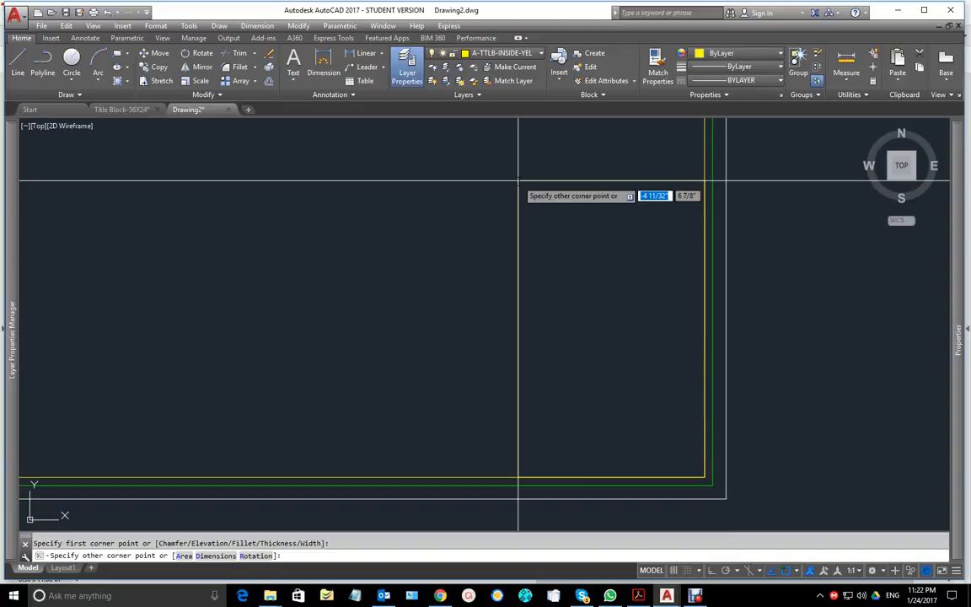
type("-4")
key("Tab")
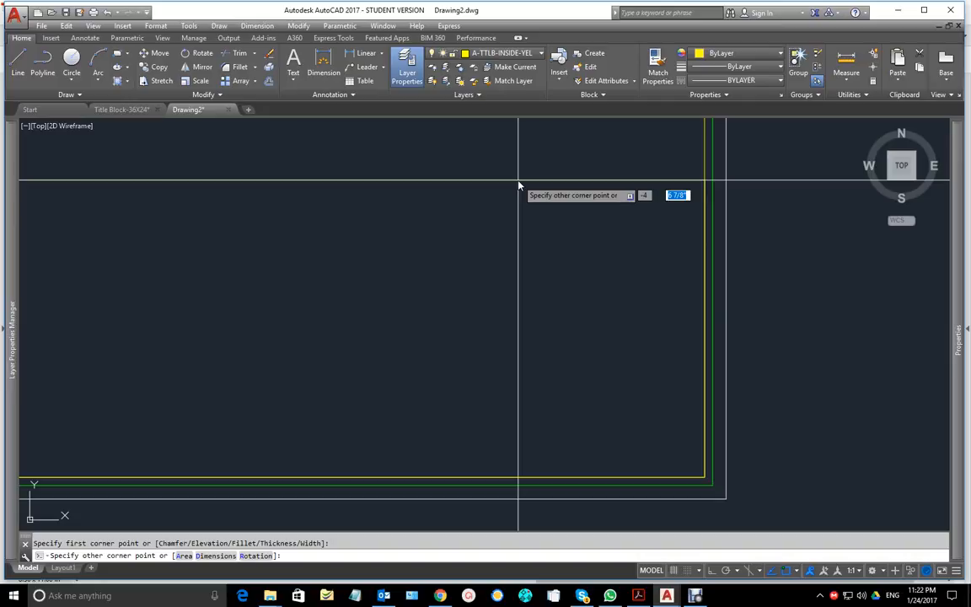
type("7.5")
key("Return")
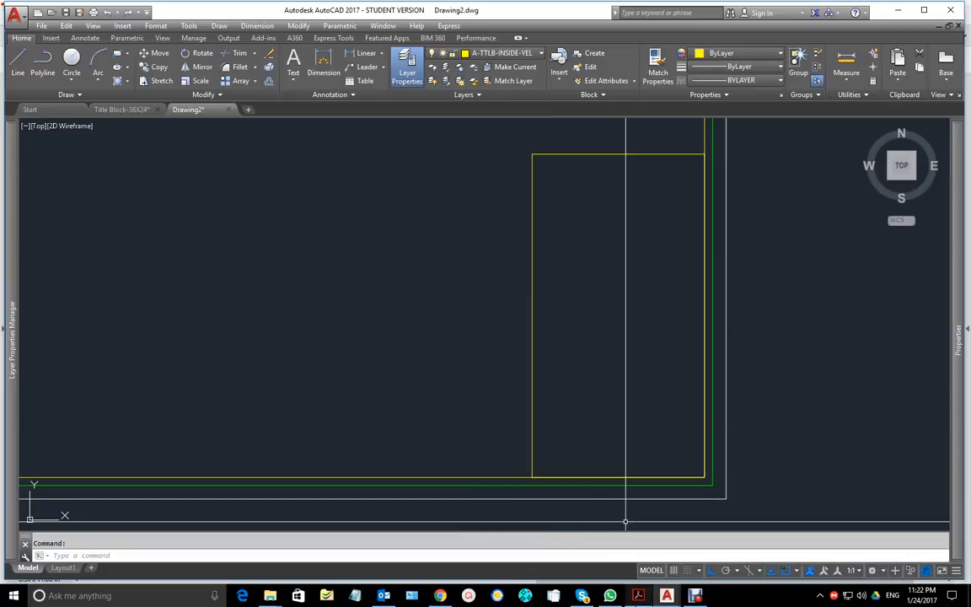
Step: Examine the lower title block rows and margin dimensions up close in the assignment PDF, and return to Drawing2
left_click(638, 595)
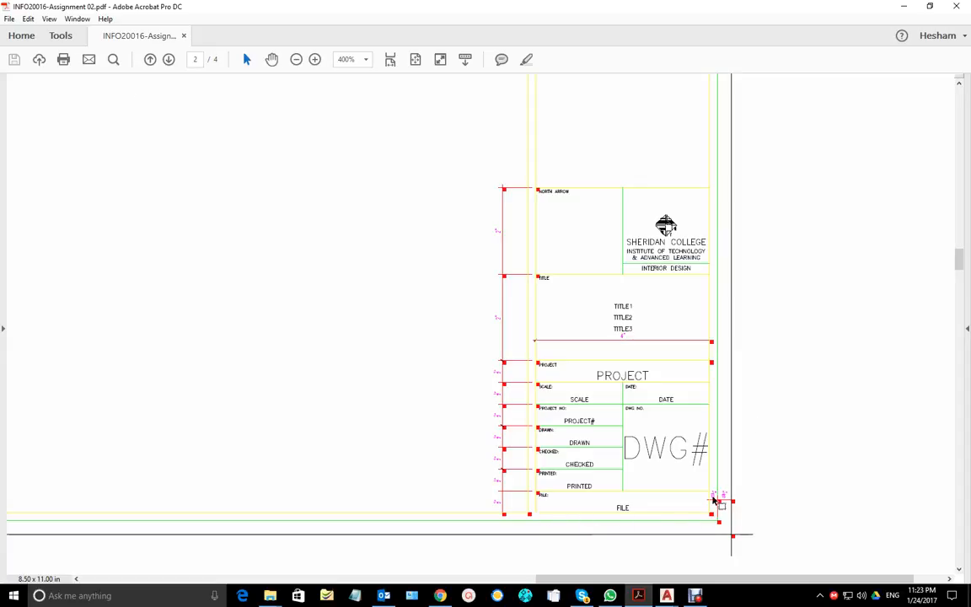
left_click(315, 59)
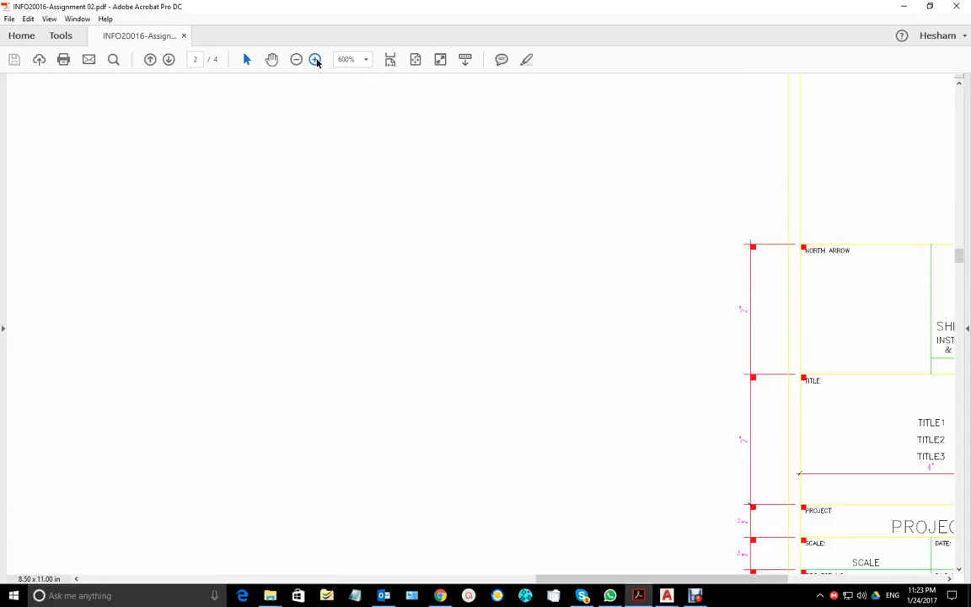
left_click(315, 59)
left_click_drag(725, 395, 393, 154)
left_click_drag(892, 548, 546, 408)
left_click_drag(658, 477, 642, 279)
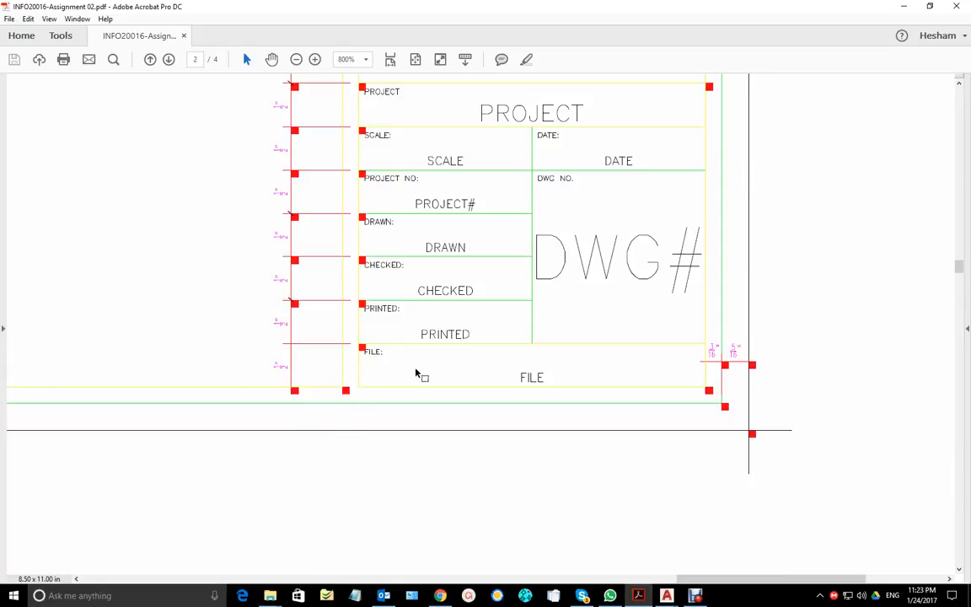
mouse_move(656, 600)
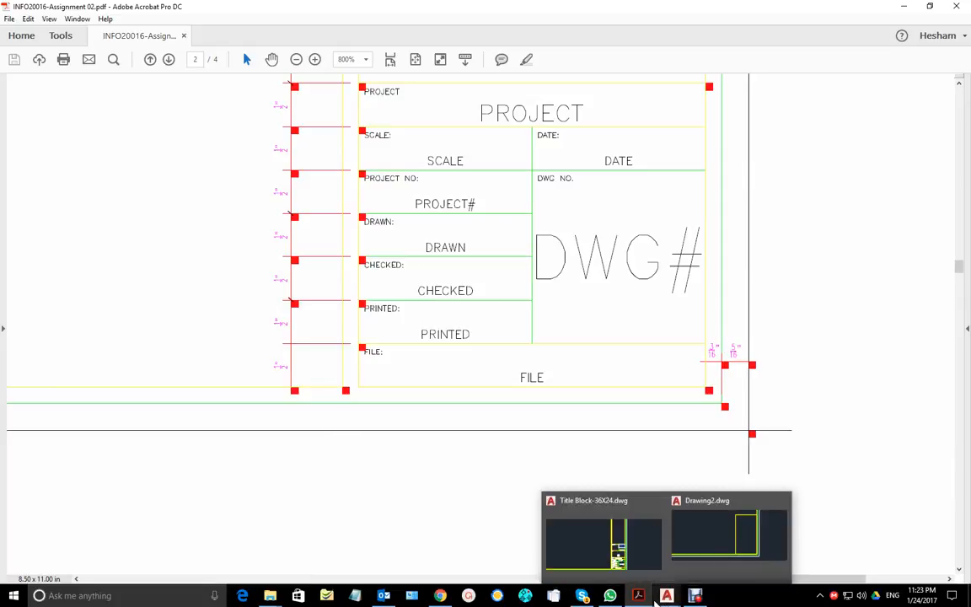
left_click(720, 548)
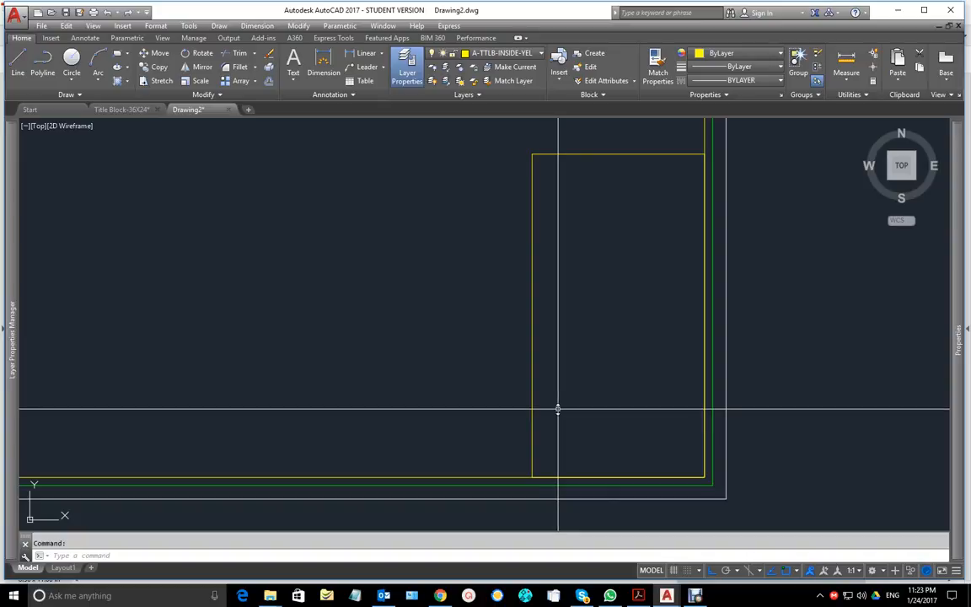
Step: Offset the title block rectangle outward by 3/16"
key("Return")
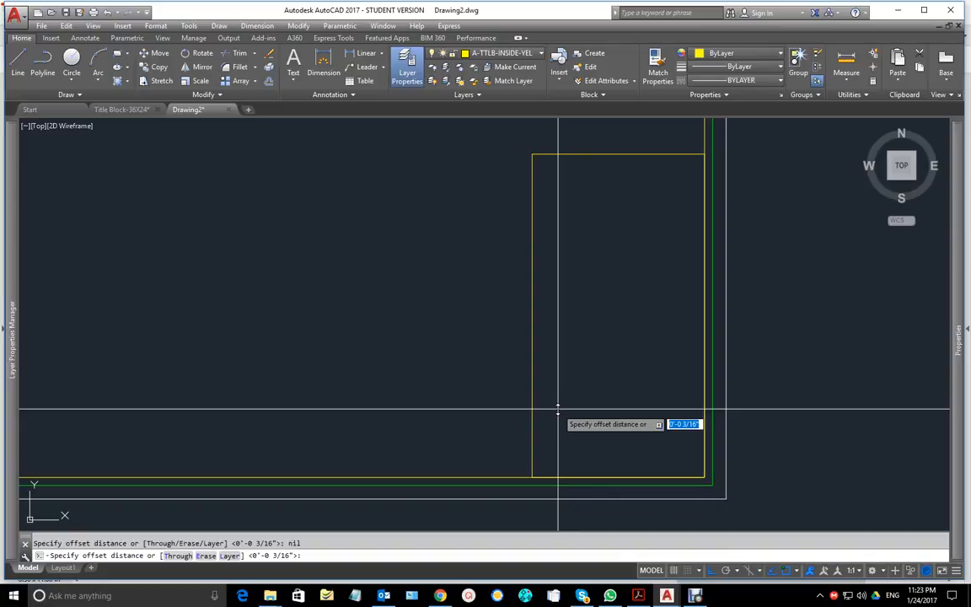
key("Return")
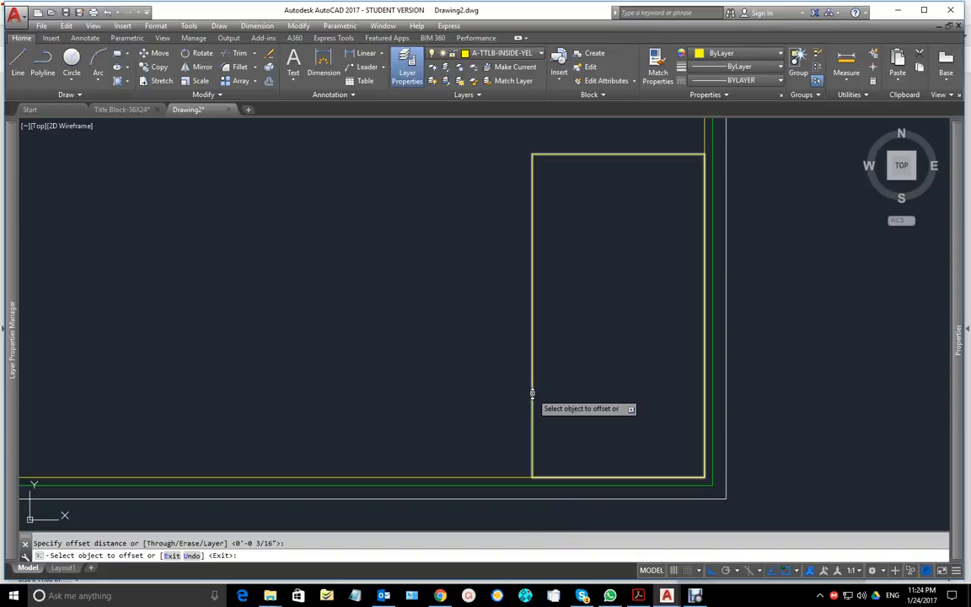
left_click(531, 393)
left_click(417, 388)
key("Return")
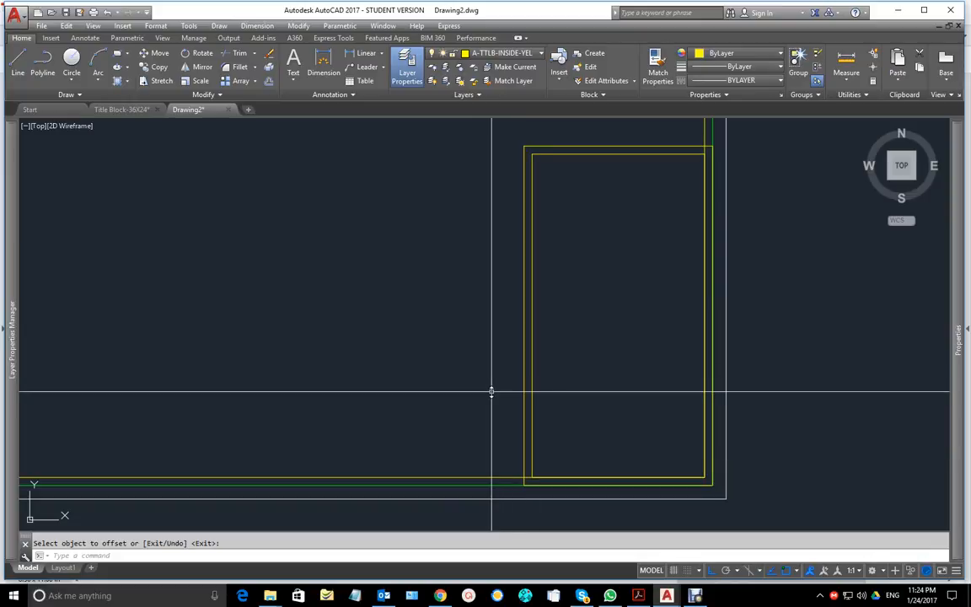
Step: Draw a rectangle from where the offset rectangle's left edge meets the yellow frame's bottom line to the frame's upper-left corner
type("ec")
key("Return")
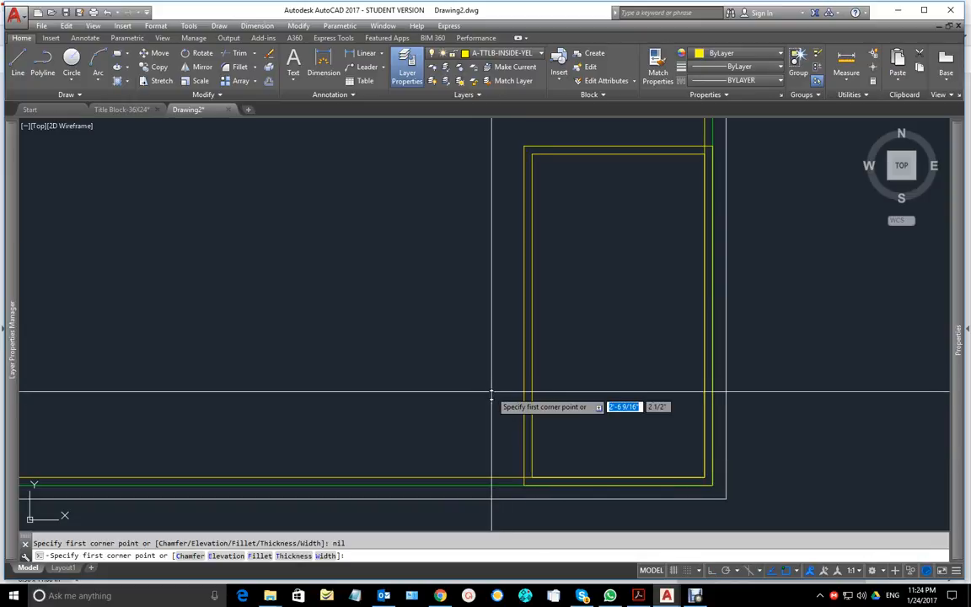
right_click(483, 429, "shift")
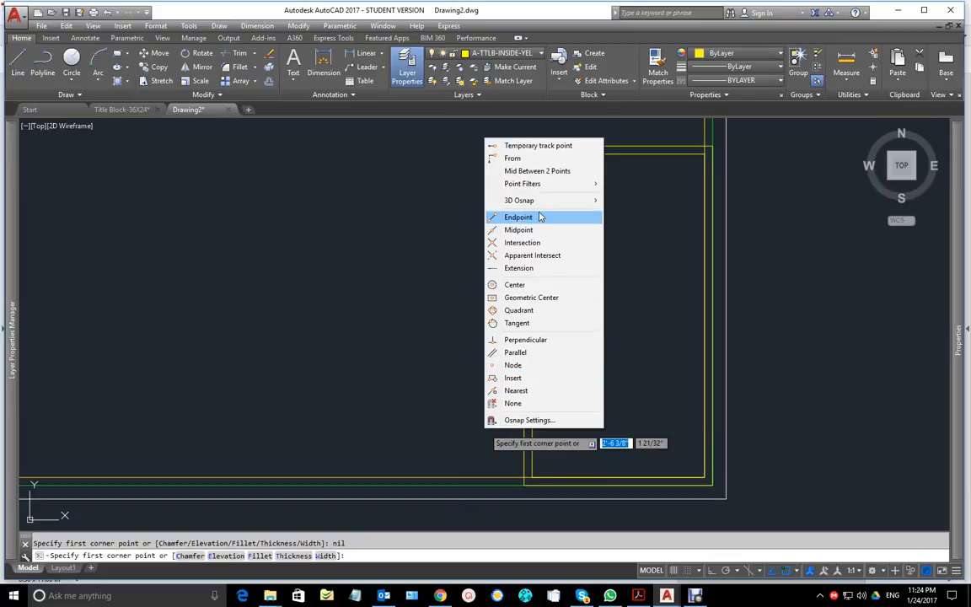
left_click(522, 242)
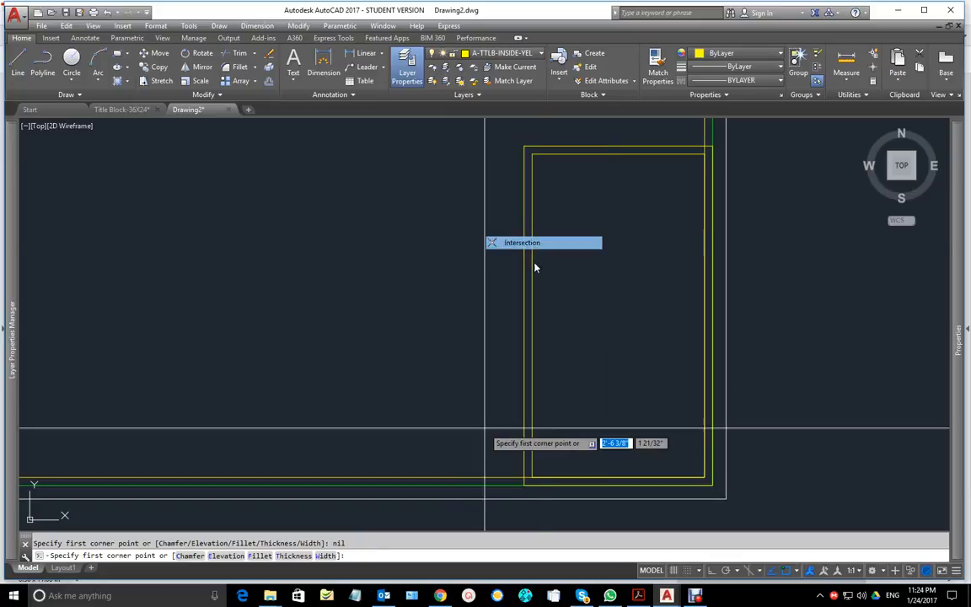
left_click(522, 478)
scroll(363, 337, "down", 10)
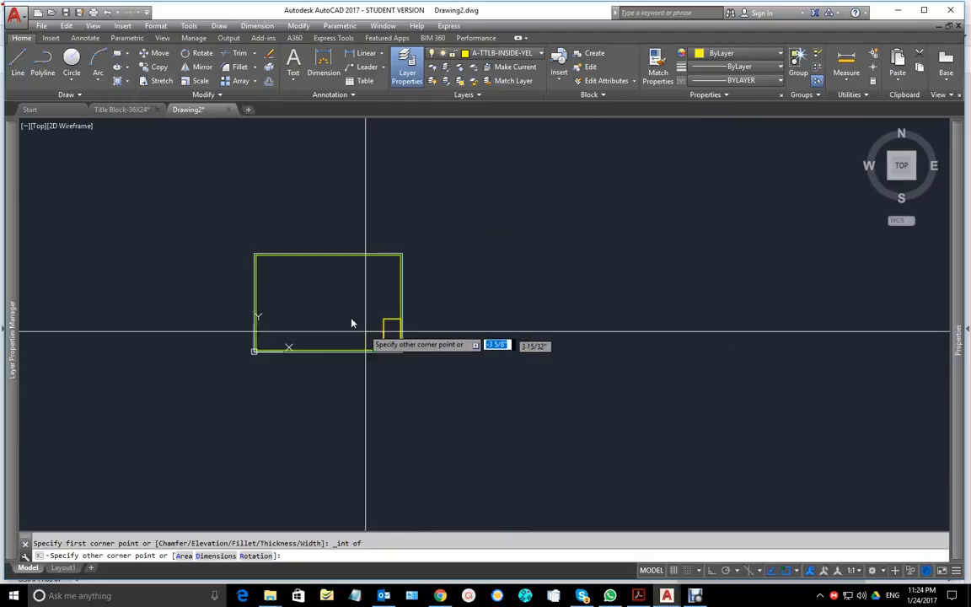
scroll(245, 274, "up", 4)
scroll(245, 274, "up", 4)
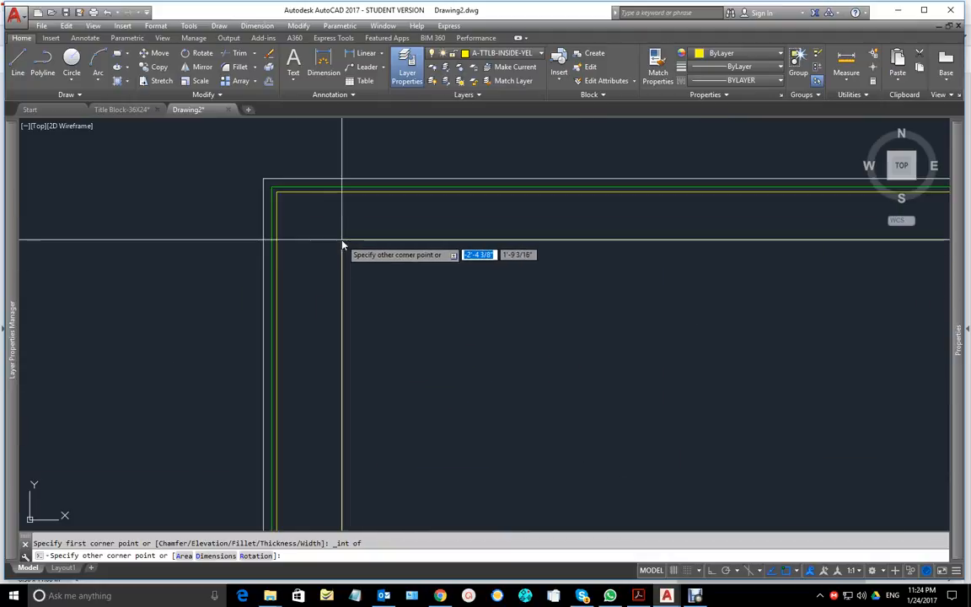
scroll(291, 221, "up", 1)
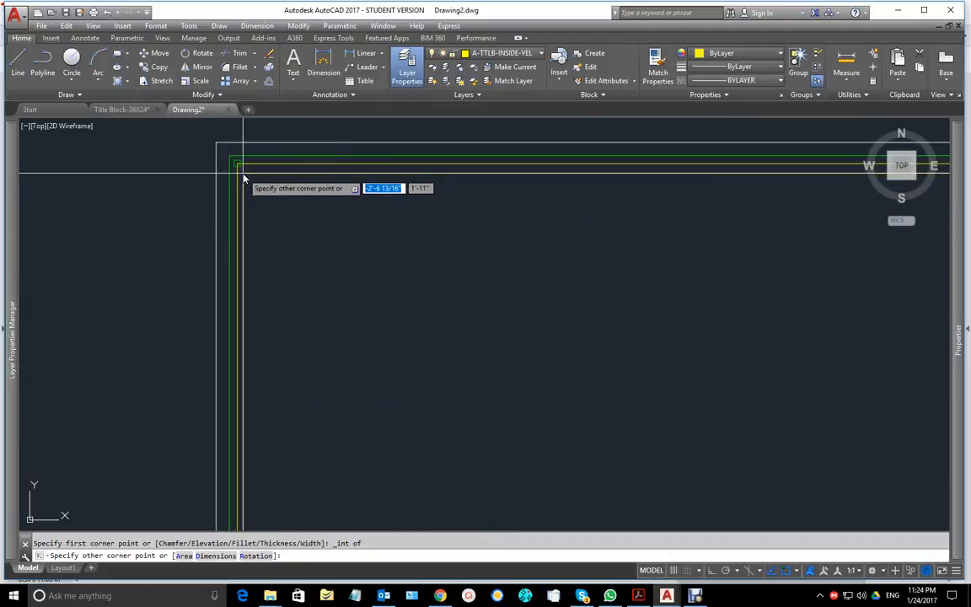
scroll(634, 434, "down", 8)
middle_click_drag(724, 446, 523, 312)
scroll(557, 349, "up", 5)
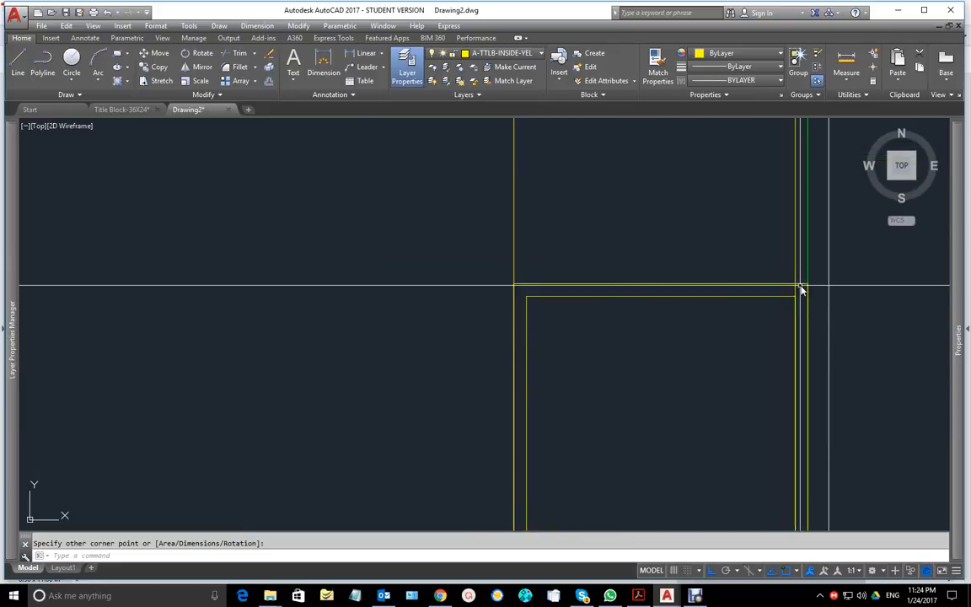
Step: Erase the outward-offset rectangle around the title block box
double_click(803, 287)
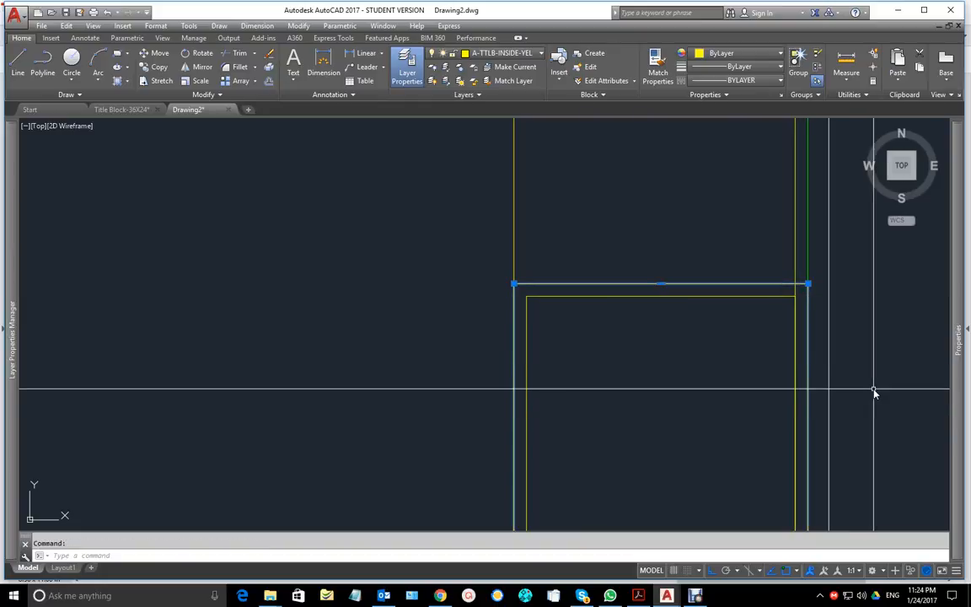
key("Delete")
scroll(605, 386, "down", 3)
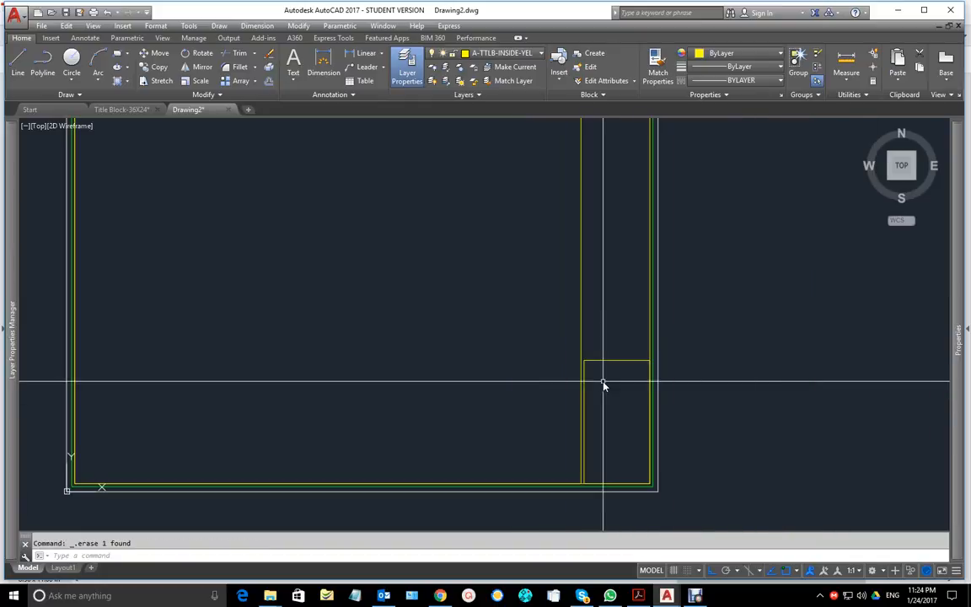
Step: Inspect the gap between the drawing area rectangle and the title block box, and the column above the box
mouse_move(590, 386)
middle_mouse_down()
mouse_move(568, 409)
mouse_move(589, 348)
middle_mouse_up()
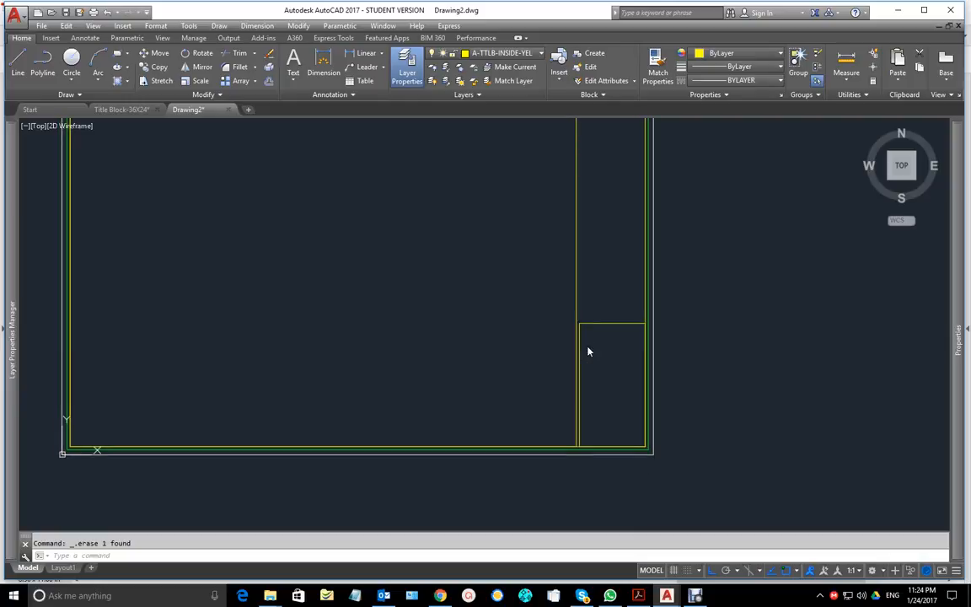
scroll(577, 467, "up", 3)
middle_click_drag(616, 300, 597, 329)
scroll(588, 342, "down", 1)
scroll(591, 338, "up", 4)
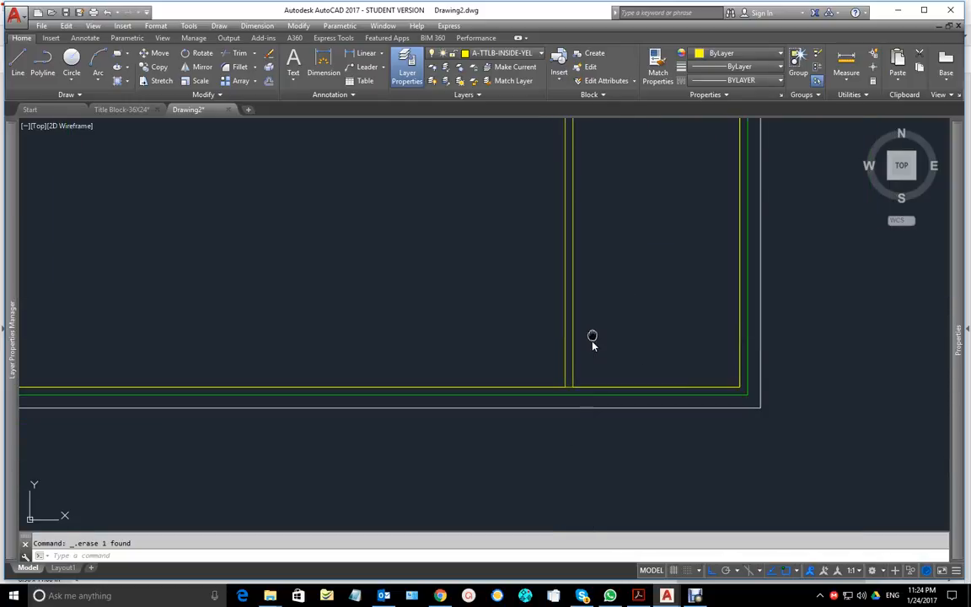
scroll(553, 485, "down", 4)
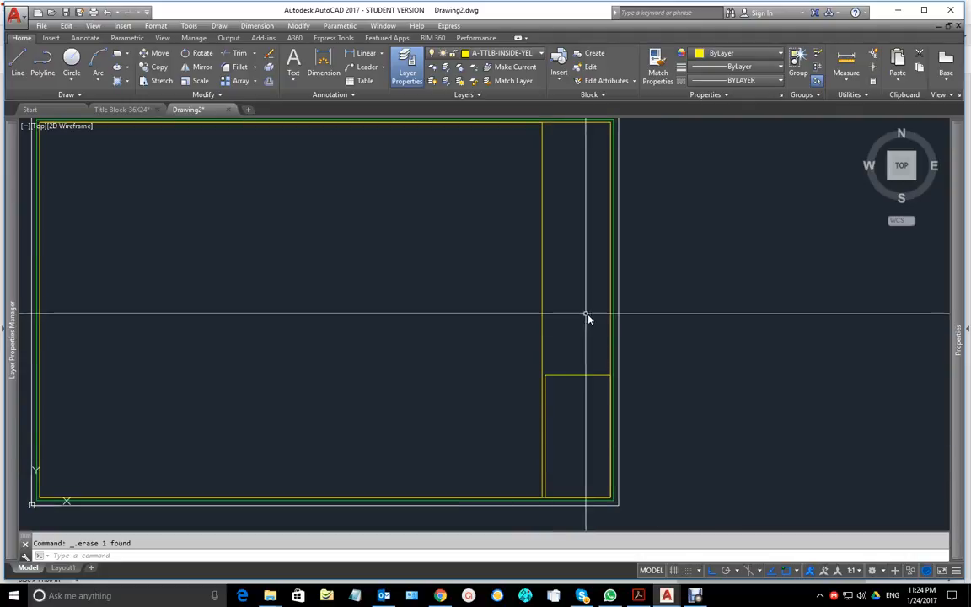
scroll(543, 506, "up", 4)
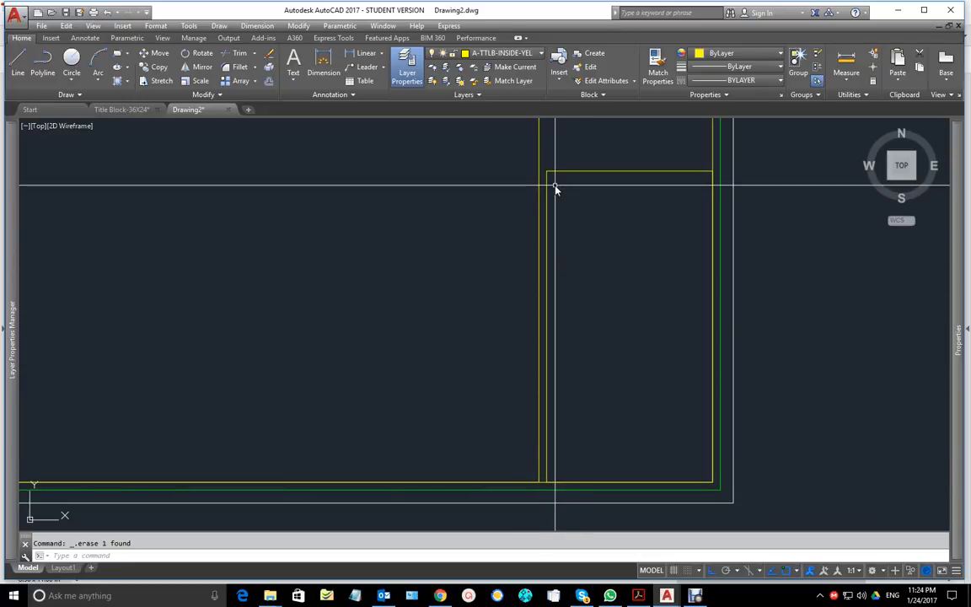
middle_click_drag(560, 187, 497, 459)
scroll(507, 407, "down", 2)
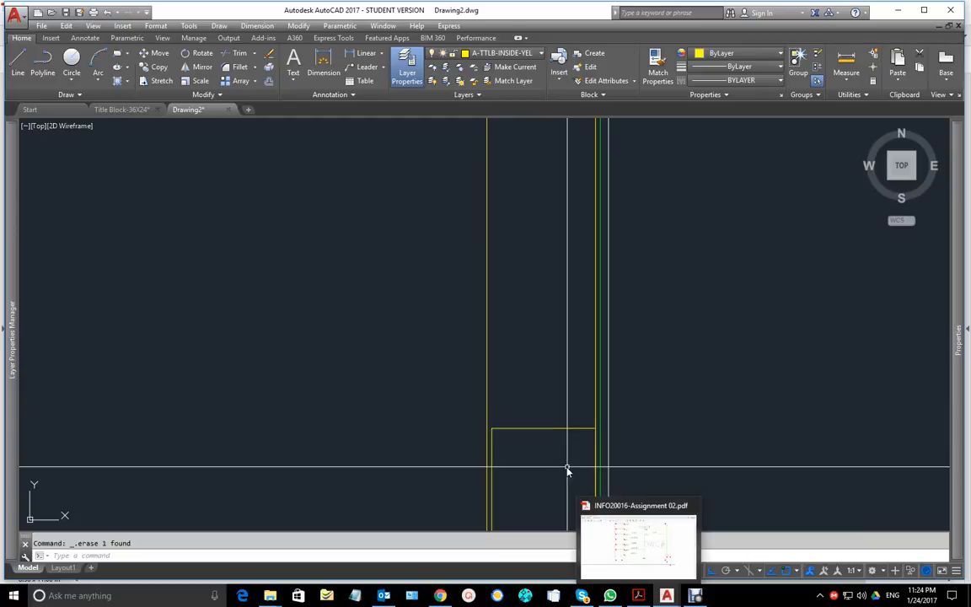
Step: Examine the title block column up to the area above the north arrow row in the assignment PDF, and return to Drawing2
mouse_move(668, 596)
left_click(674, 540)
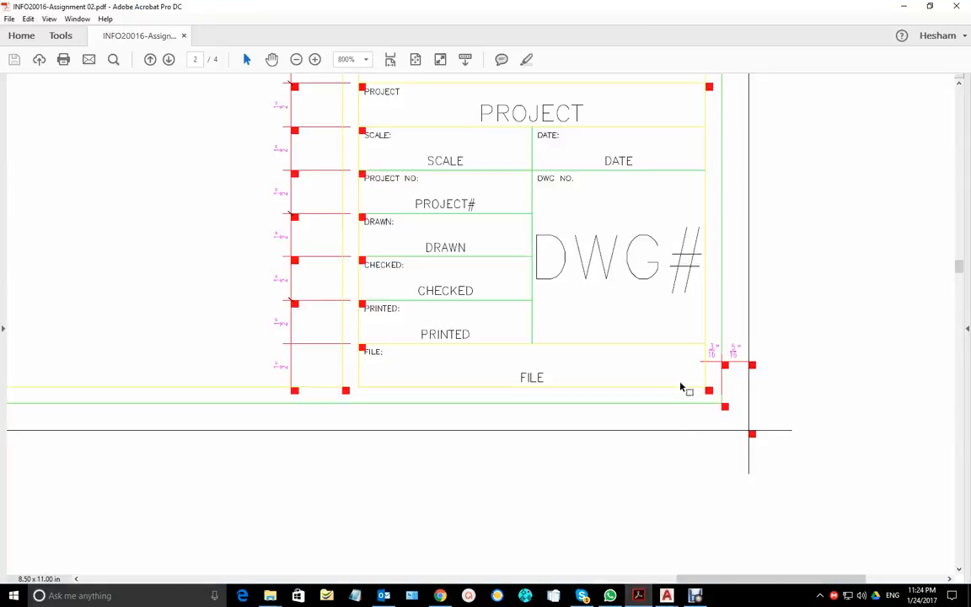
middle_click_drag(565, 171, 559, 432)
middle_click_drag(520, 179, 546, 455)
middle_click_drag(500, 337, 512, 480)
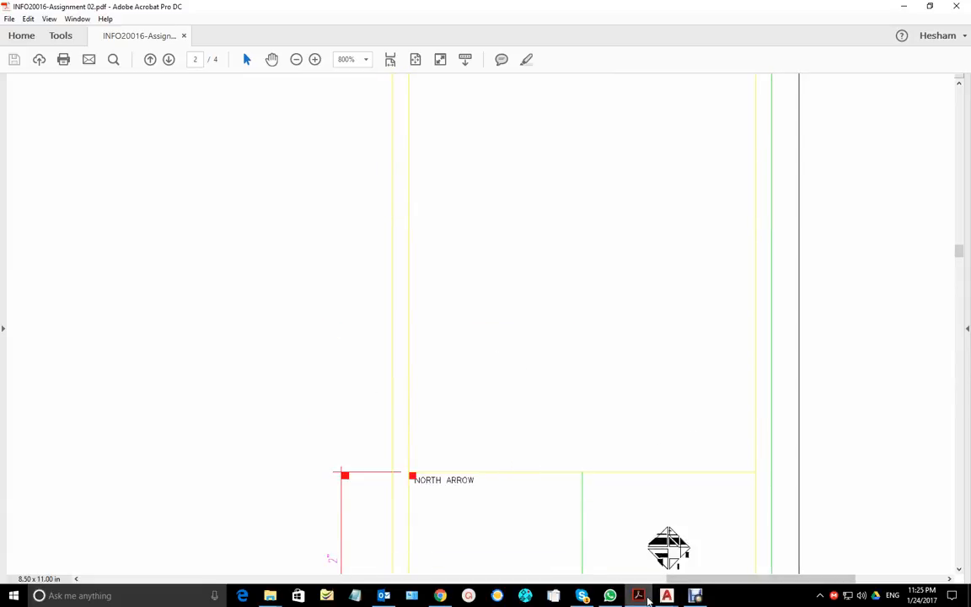
mouse_move(666, 595)
left_click(717, 557)
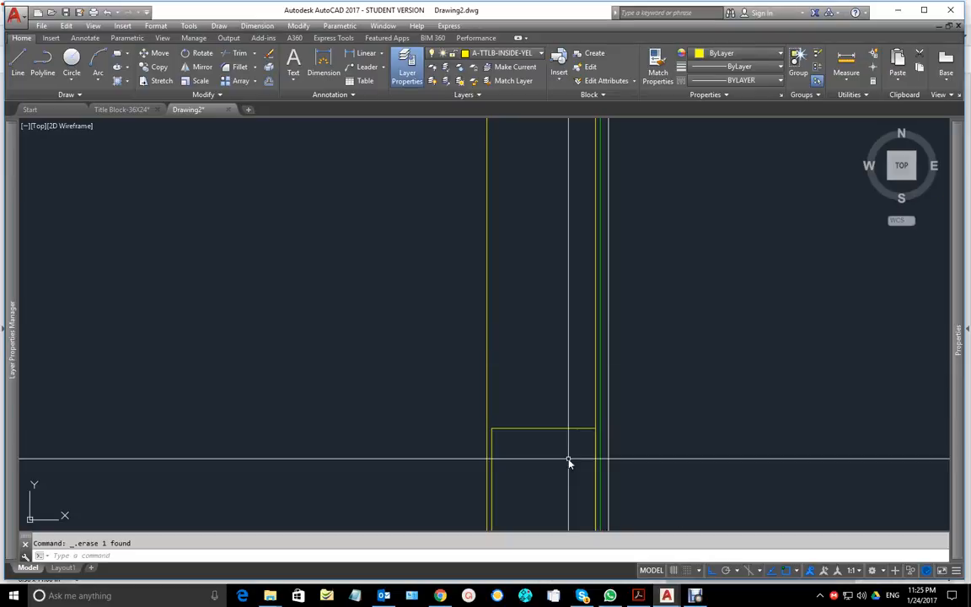
Step: Draw a rectangle from the title block box's upper-left corner to the yellow frame's upper-right corner
type("rec")
key("Return")
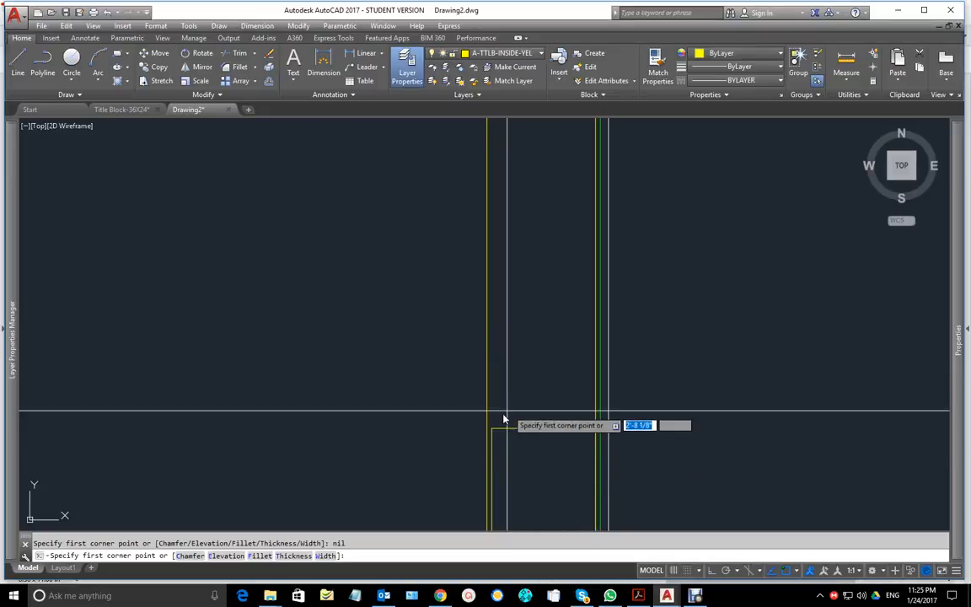
left_click(491, 428)
key("Escape")
key("Return")
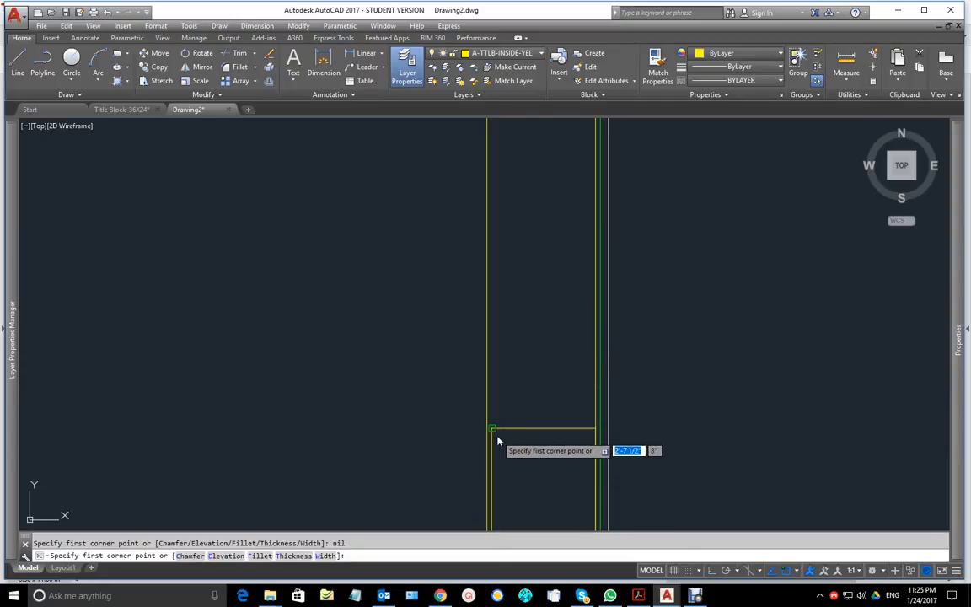
left_click(497, 441)
scroll(559, 191, "down", 3)
middle_click_drag(559, 191, 559, 380)
scroll(558, 358, "up", 2)
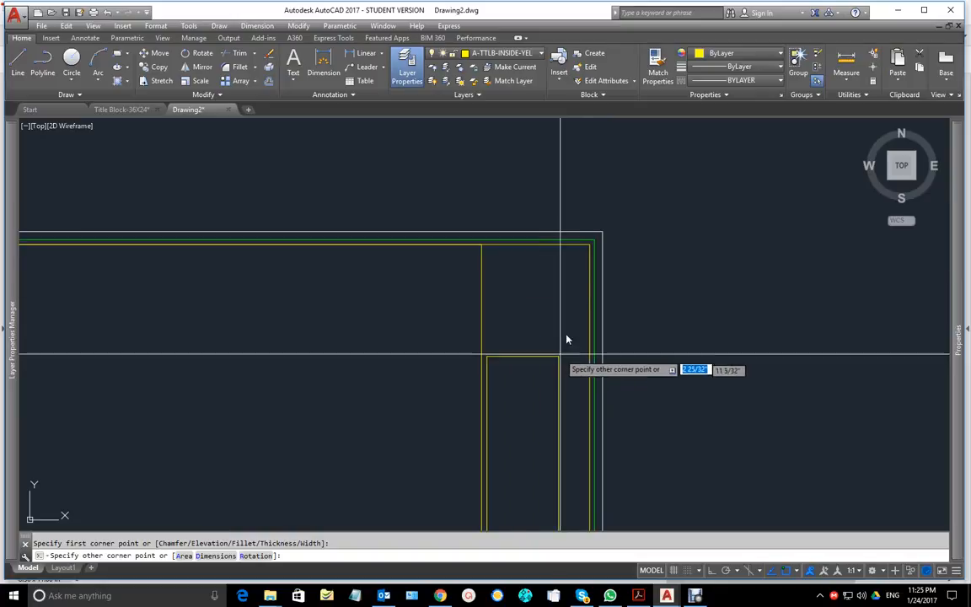
left_click(589, 246)
Step: Erase the original full-sheet yellow frame rectangle, keeping the drawing area and title block column rectangles
scroll(488, 271, "up", 5)
middle_click_drag(501, 242, 550, 418)
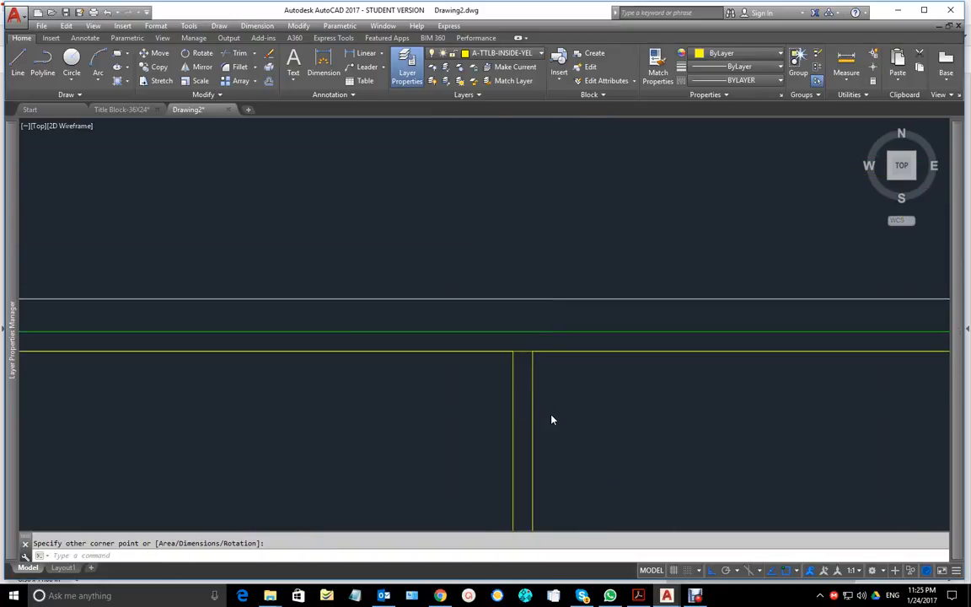
left_click(523, 352)
scroll(632, 420, "down", 9)
scroll(638, 441, "up", 4)
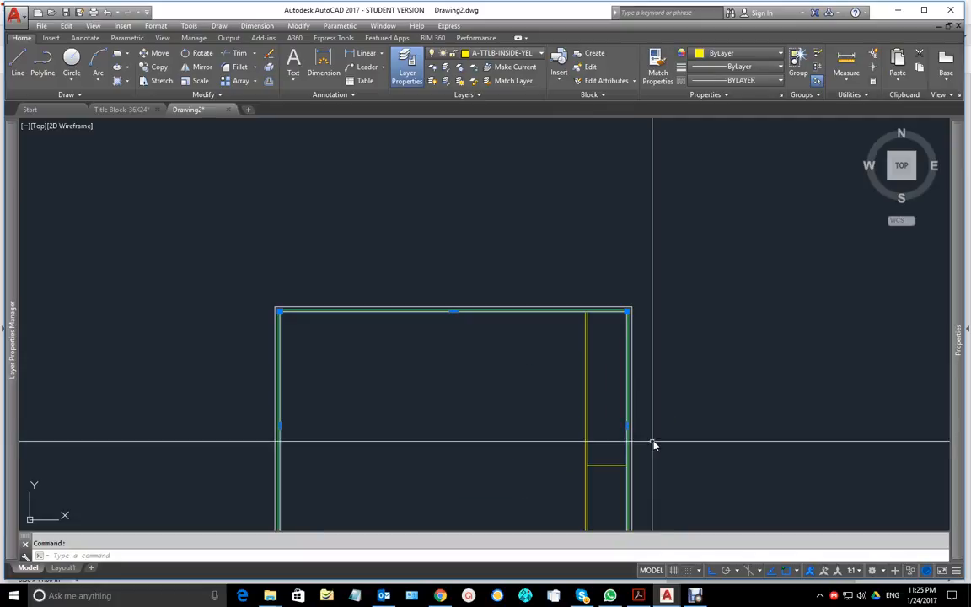
key("Delete")
scroll(634, 398, "up", 6)
scroll(608, 465, "down", 2)
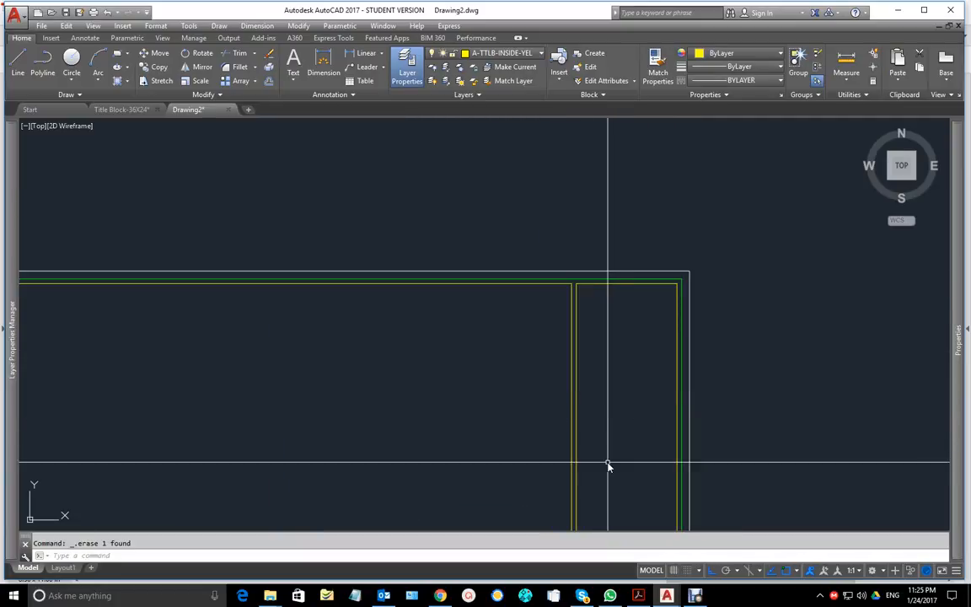
Step: Review the lower title block box, check its row heights and layout in the assignment PDF, and return to Drawing2
middle_click_drag(609, 465, 611, 184)
scroll(616, 388, "down", 3)
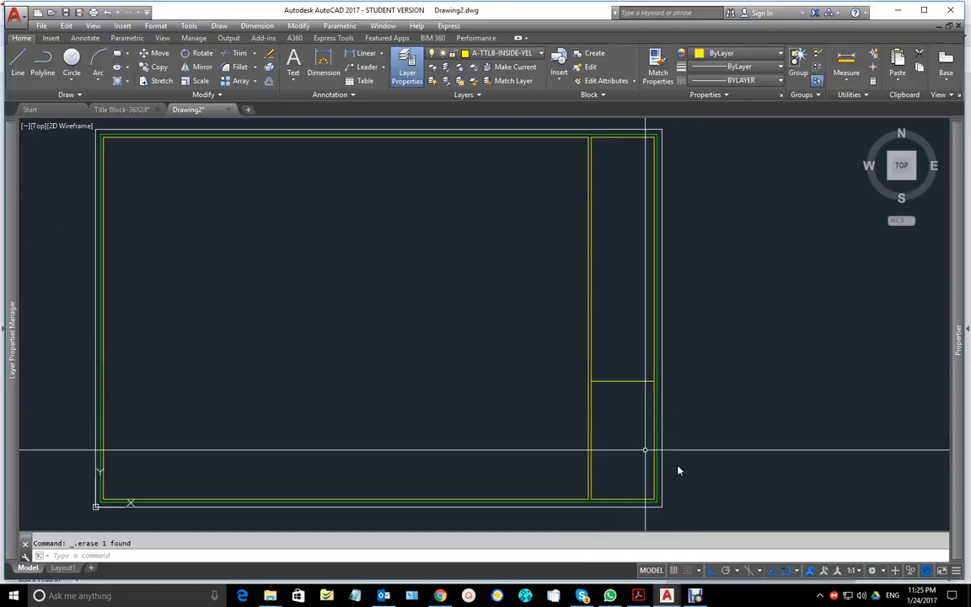
middle_click_drag(673, 478, 614, 396)
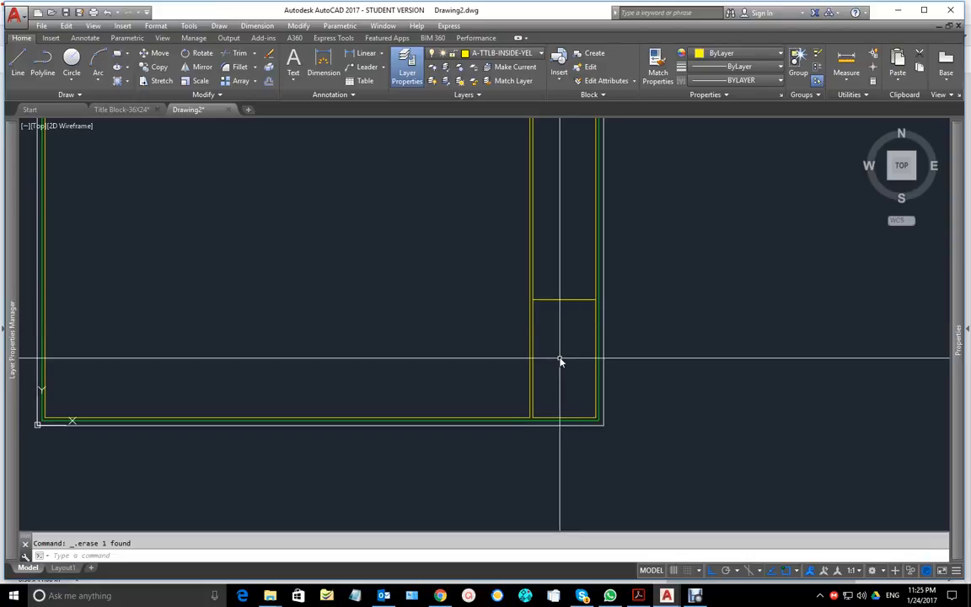
scroll(560, 361, "up", 2)
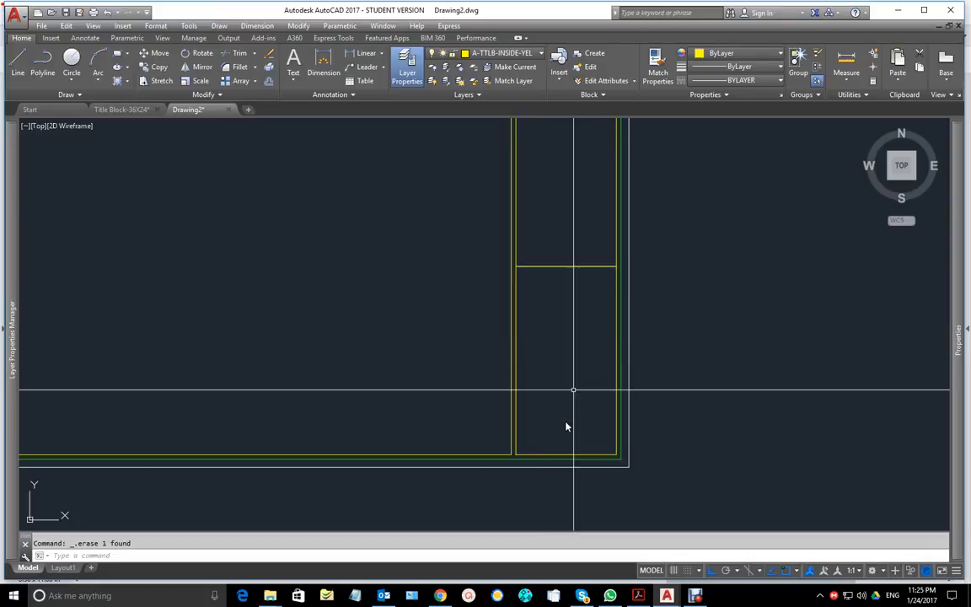
left_click(642, 597)
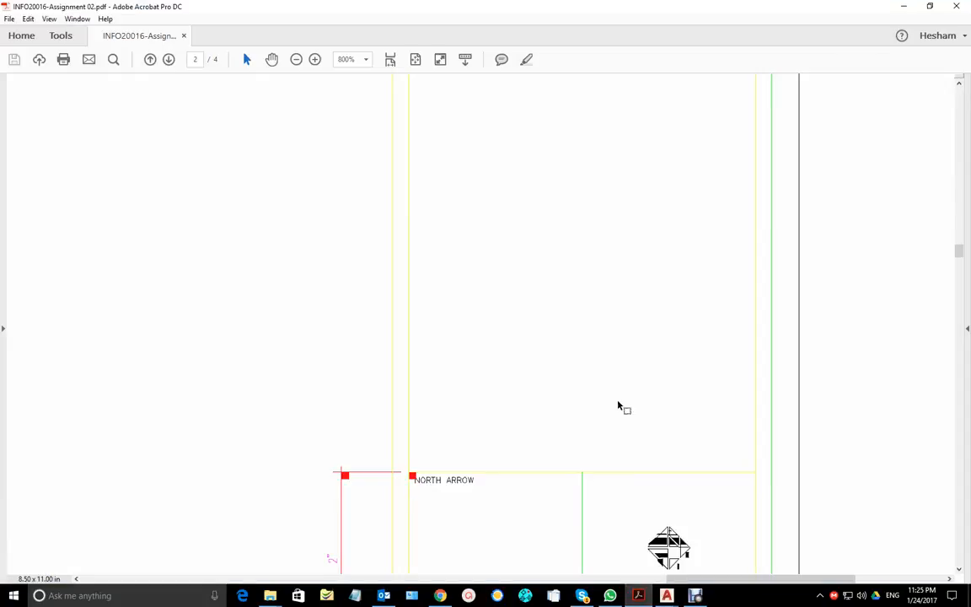
scroll(798, 434, "down", 12)
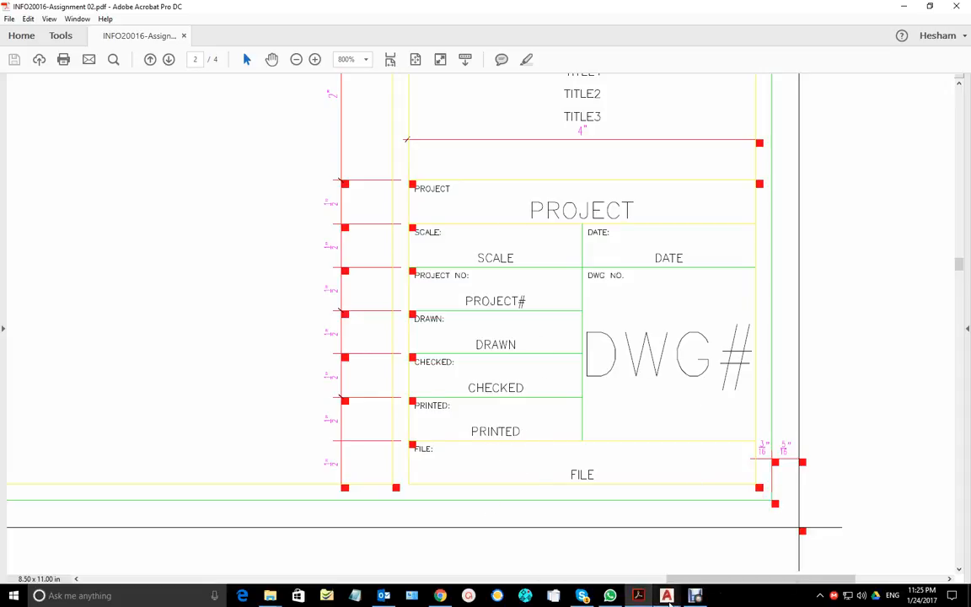
mouse_move(668, 597)
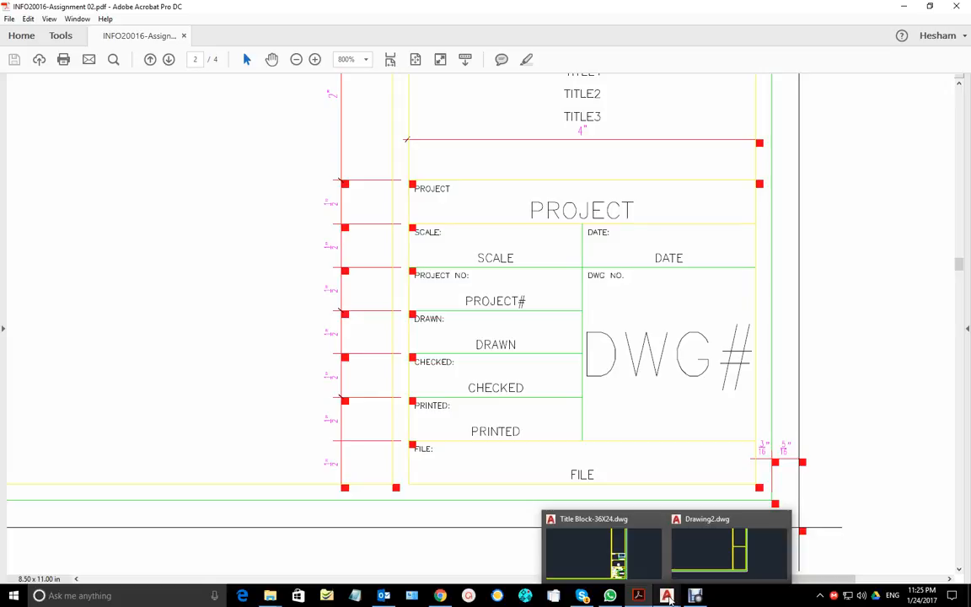
left_click(691, 578)
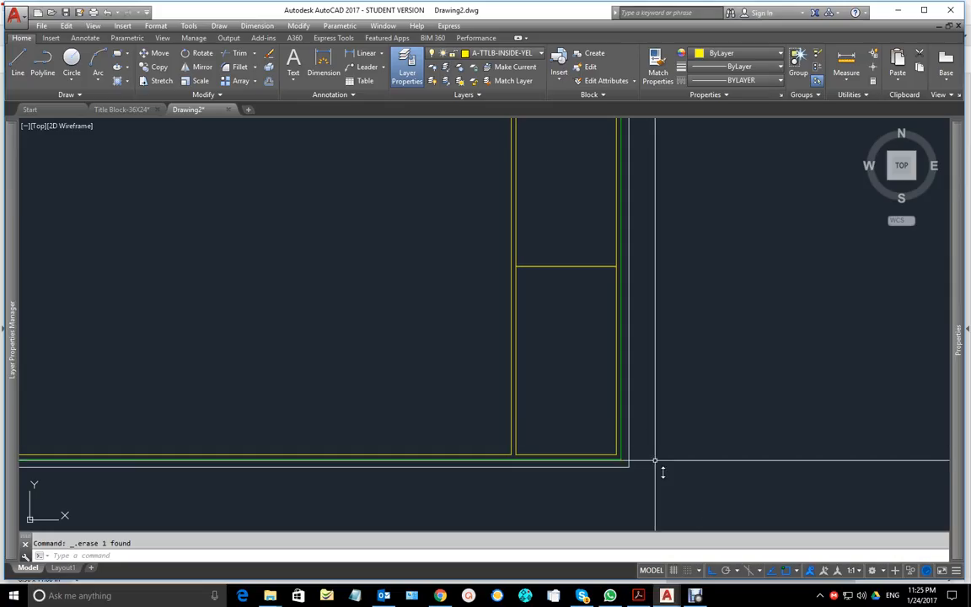
Step: Draw a line along the bottom edge of the lower title block box, from its right corner to its left corner
scroll(616, 437, "up", 3)
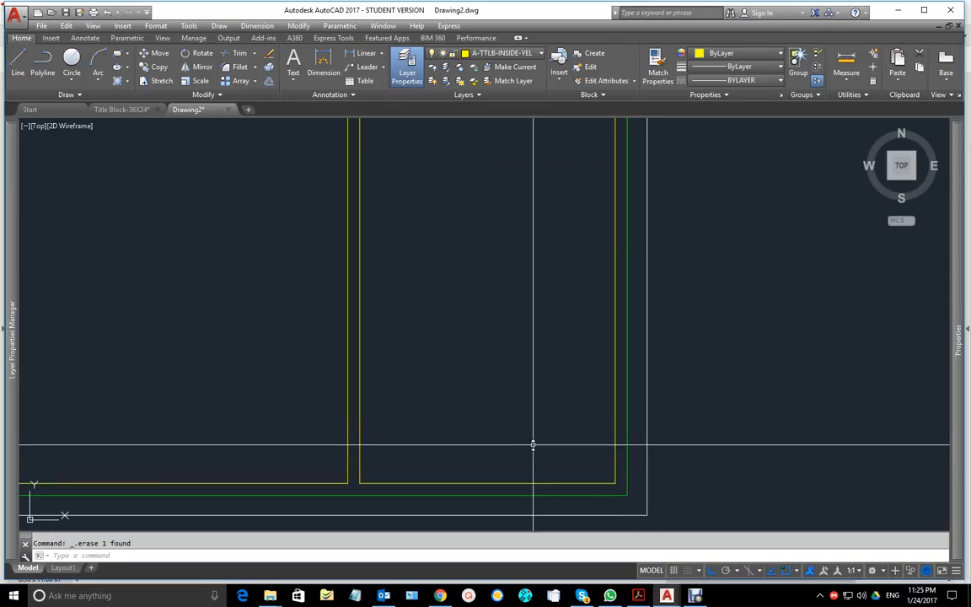
type("l")
key("Return")
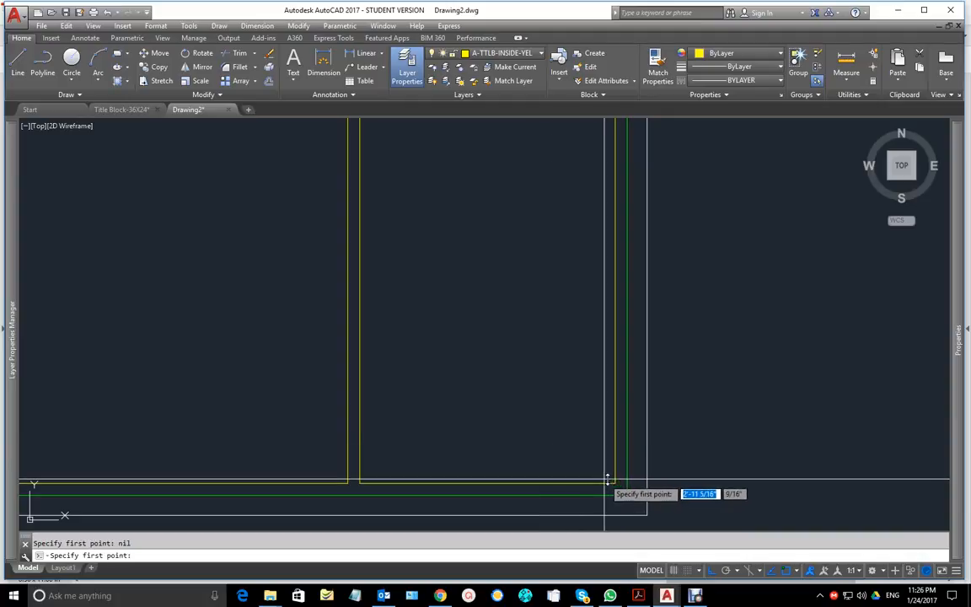
left_click(613, 482)
left_click(360, 482)
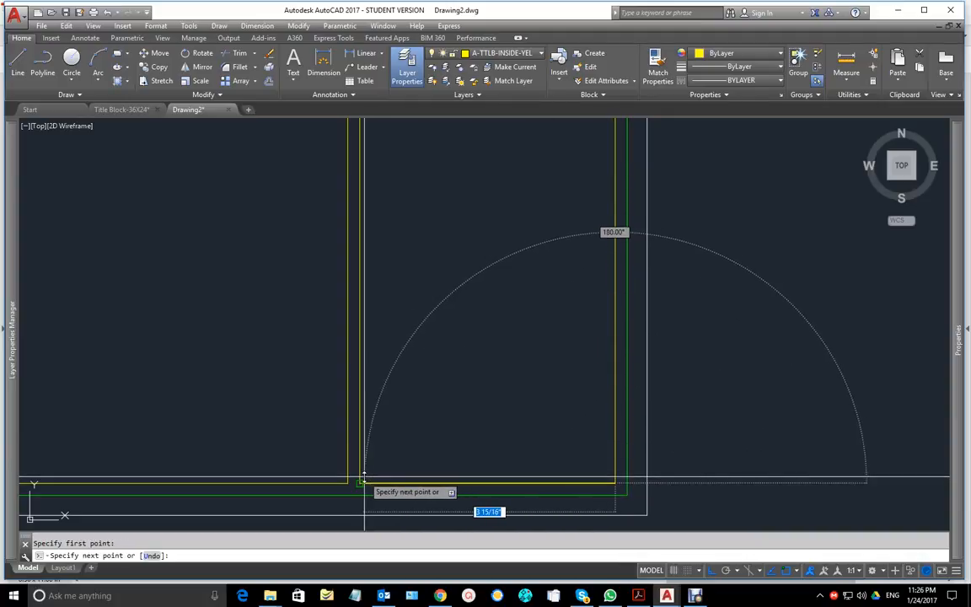
key("Escape")
Step: Start a rectangular array of the bottom edge line and set it to 1 column
type("array")
key("Return")
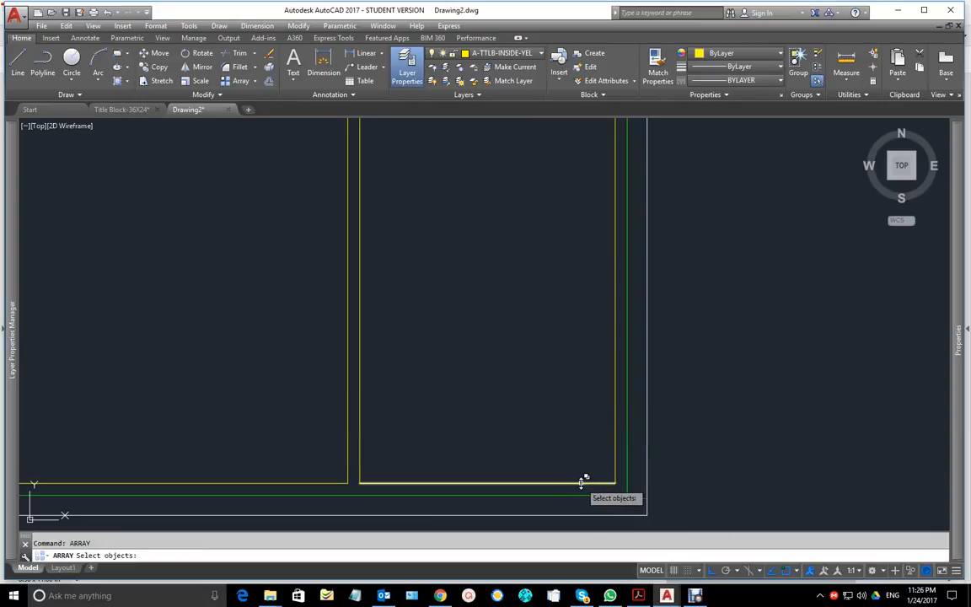
left_click(581, 483)
left_click(624, 527)
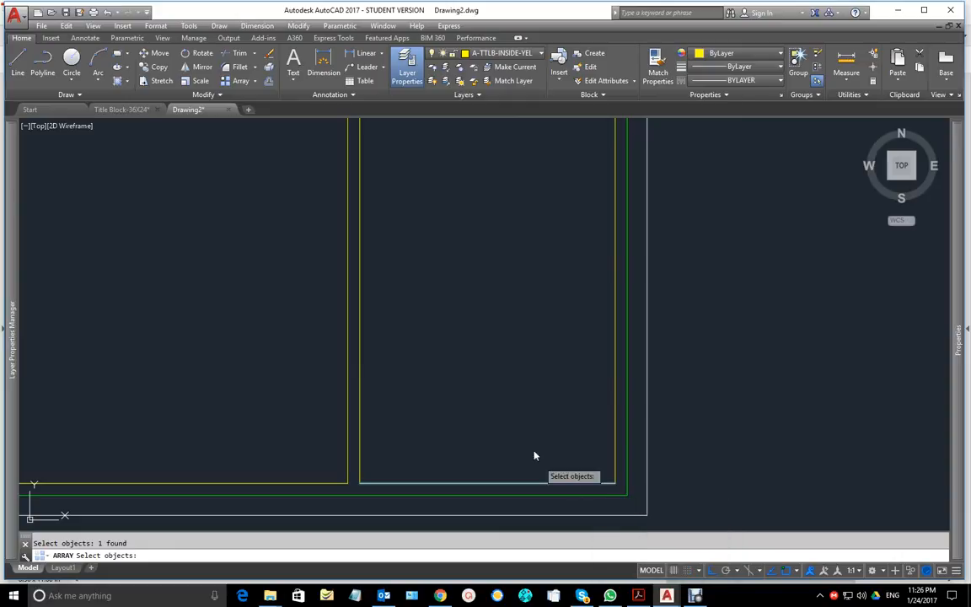
key("Return")
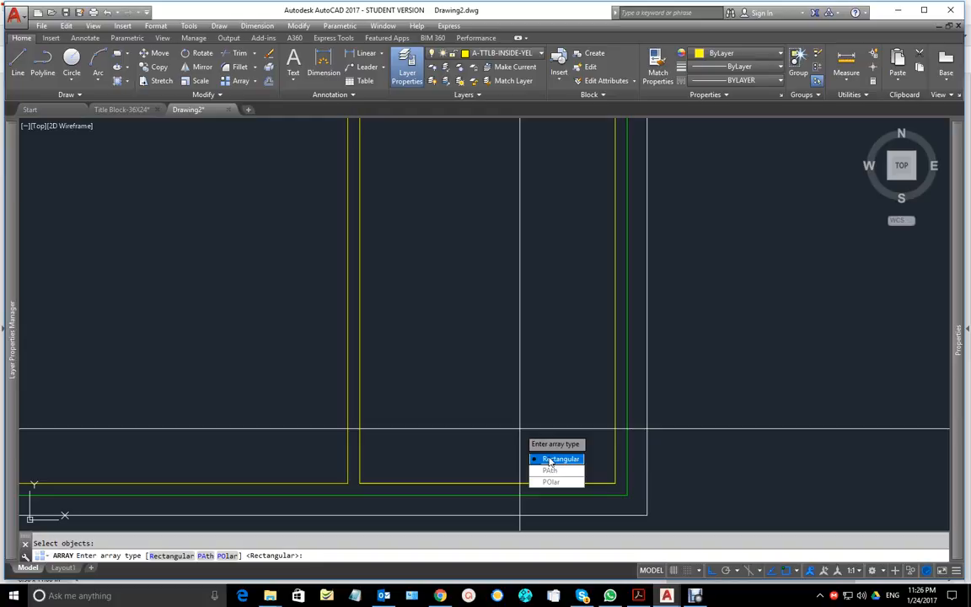
left_click(550, 460)
scroll(523, 431, "down", 2)
middle_click_drag(687, 371, 513, 368)
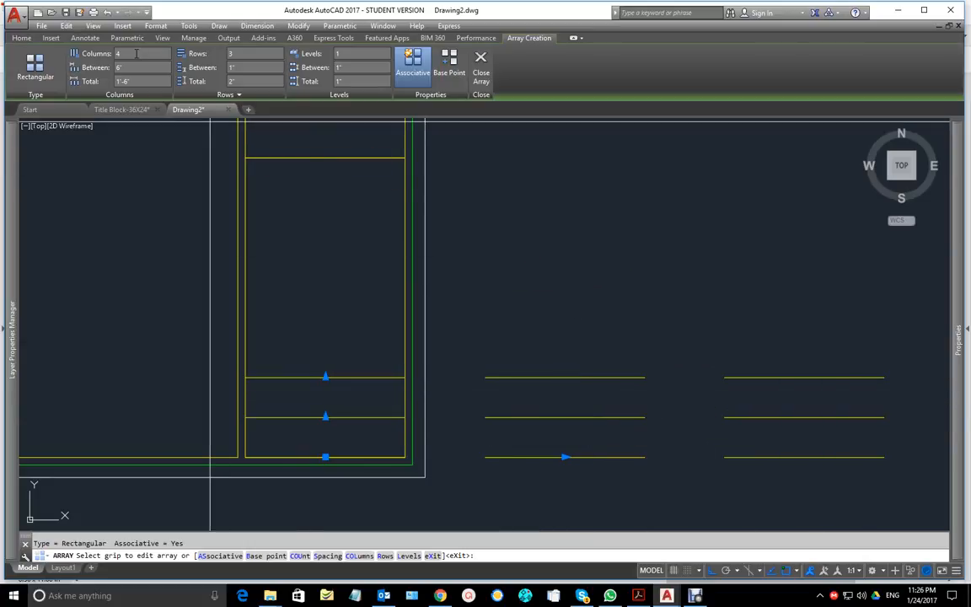
key("Return")
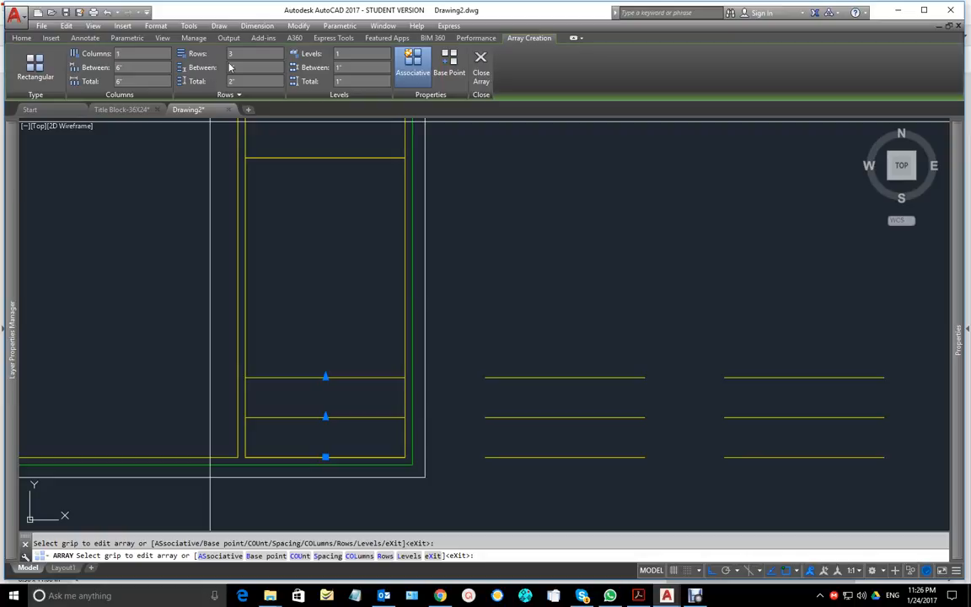
Step: Set the array to 8 rows spaced 1/2" apart and finish it
left_click_drag(239, 53, 218, 54)
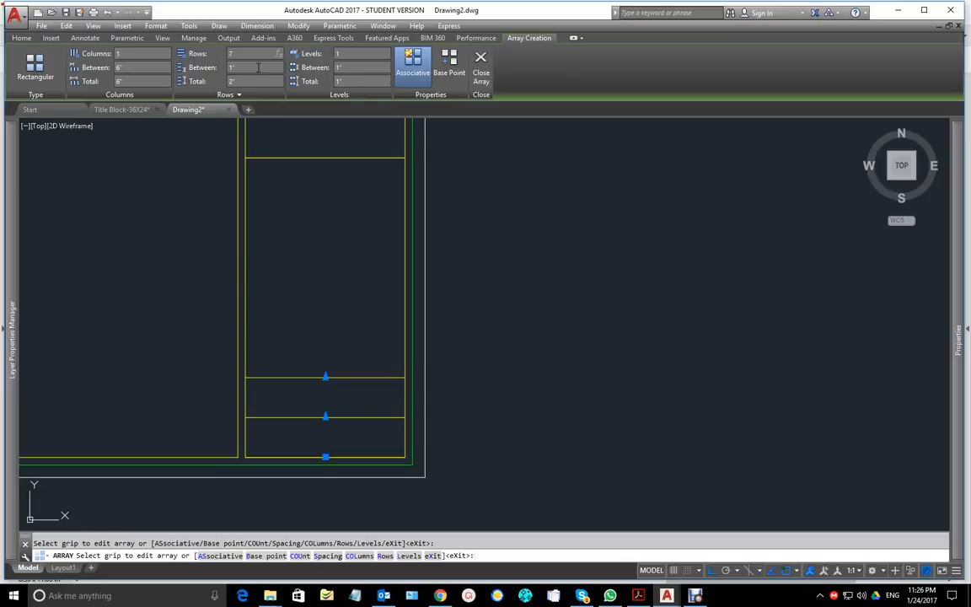
key("Return")
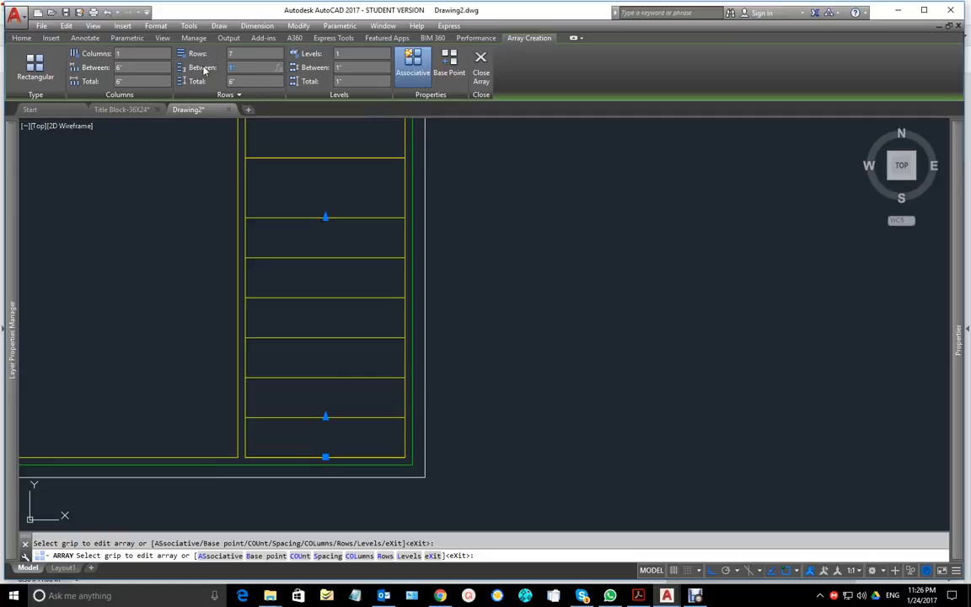
type(".5")
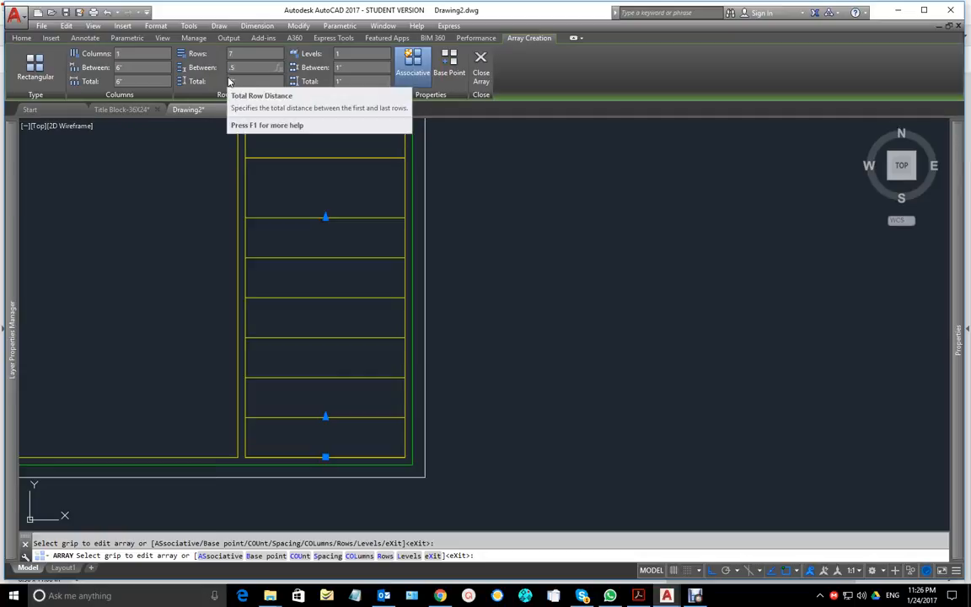
left_click(250, 53)
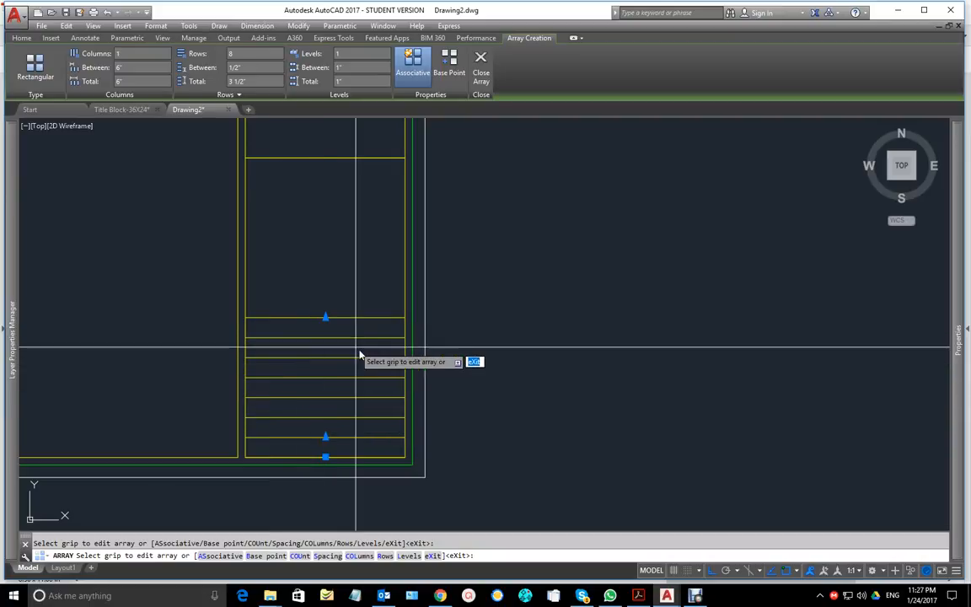
key("Return")
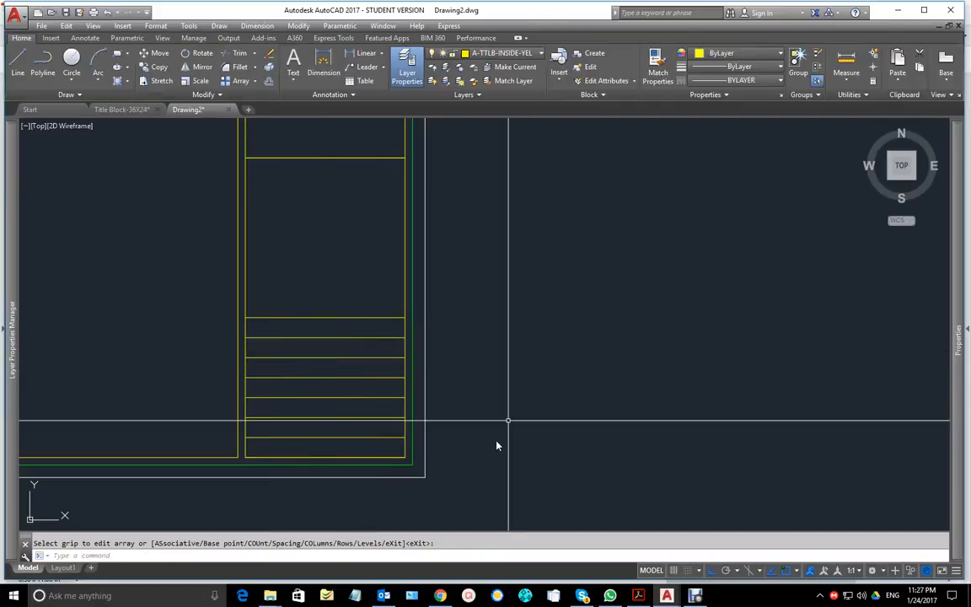
Step: Explode the array of title block row lines into separate lines
mouse_move(381, 418)
middle_mouse_down()
mouse_move(682, 401)
mouse_move(622, 449)
middle_mouse_up()
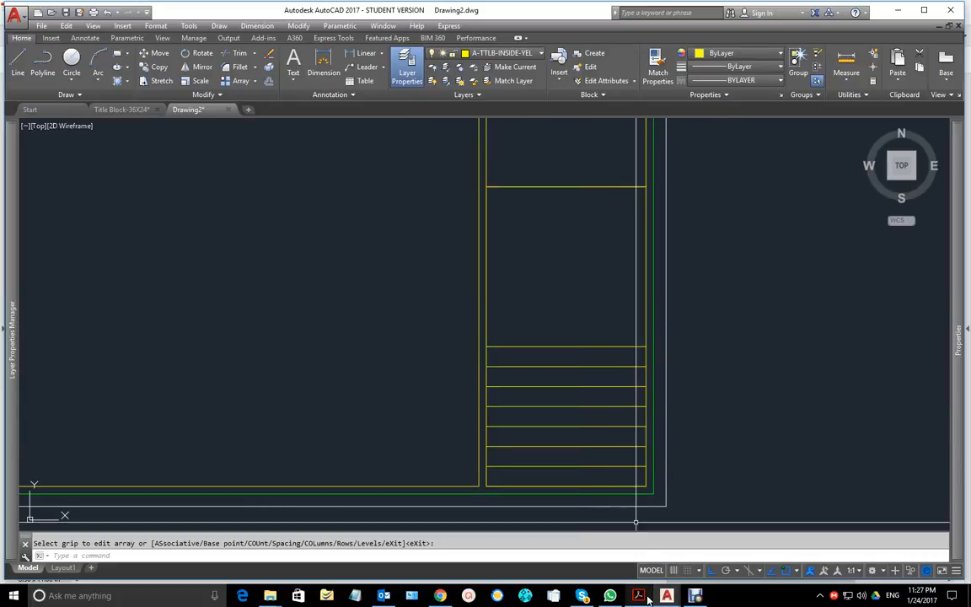
middle_click_drag(553, 371, 554, 293)
scroll(553, 347, "up", 2)
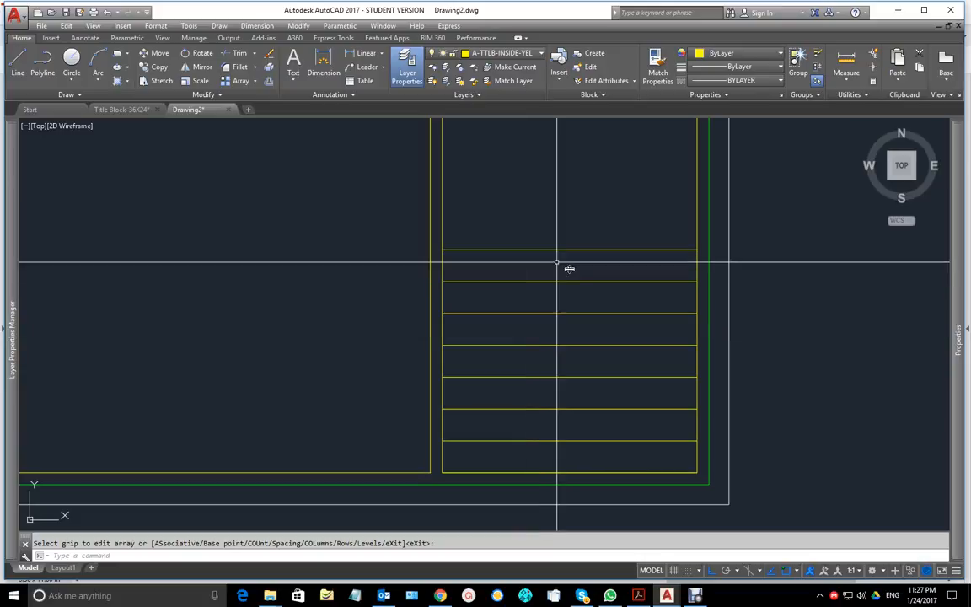
type("EX")
key("Return")
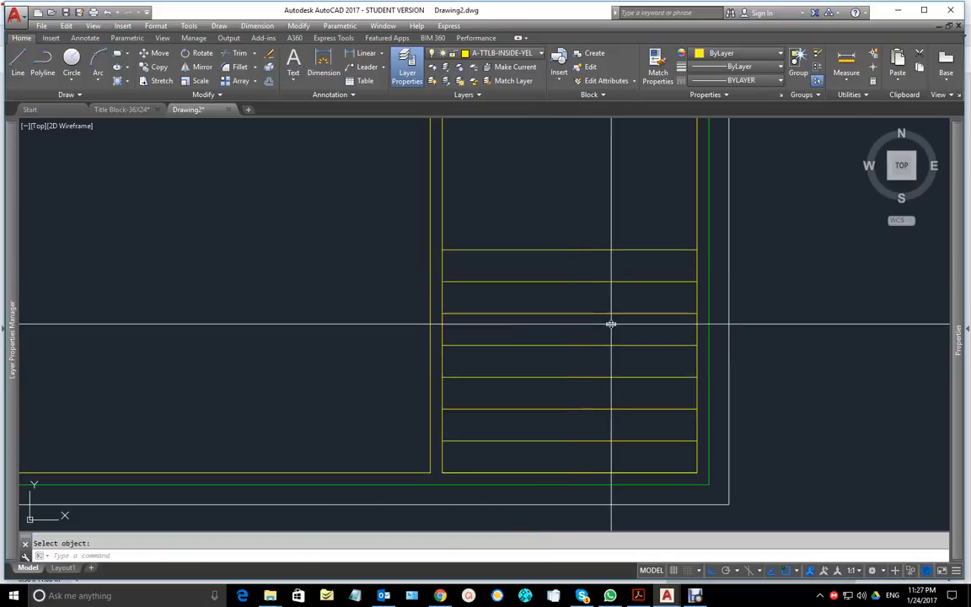
key("Escape")
Step: Following the assignment PDF, draw a vertical divider in Drawing2 from the second row line's midpoint perpendicular to the line above the bottom row
mouse_move(666, 596)
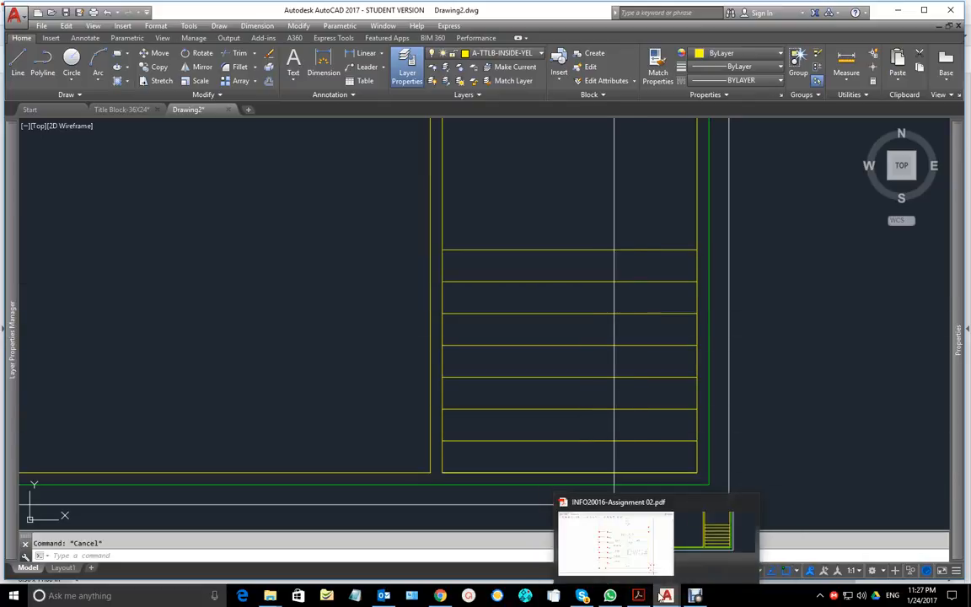
left_click(638, 596)
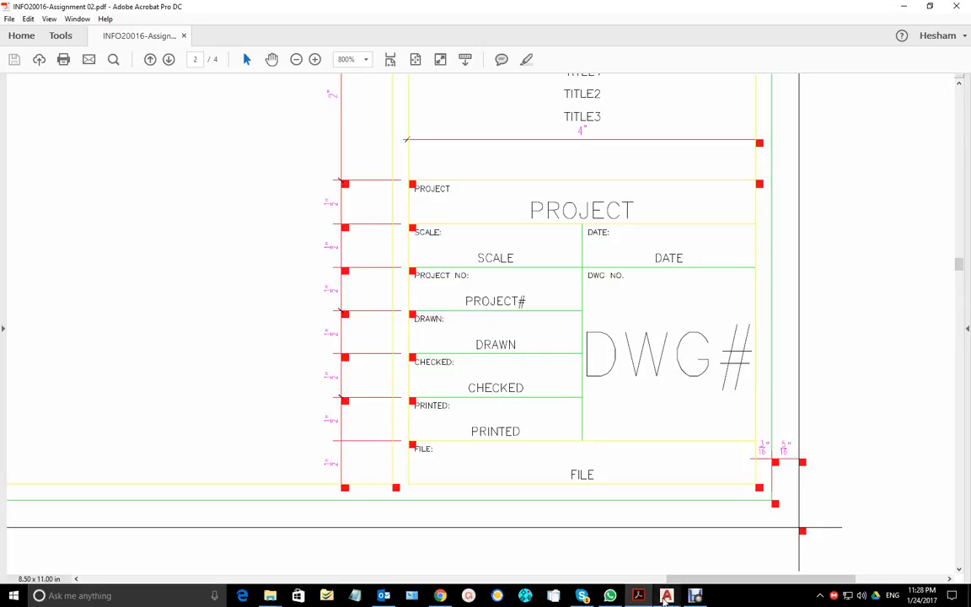
left_click(667, 595)
left_click(700, 561)
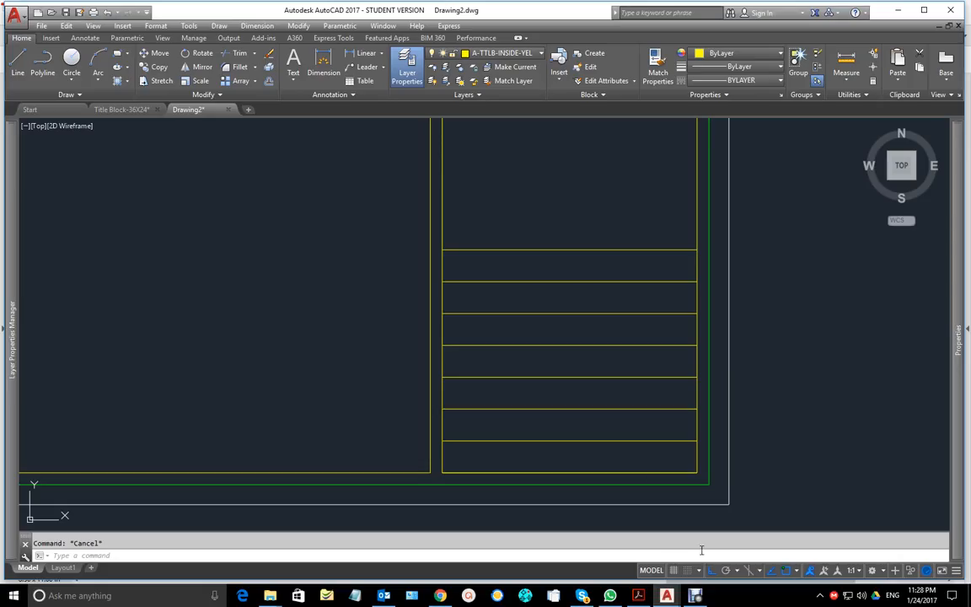
type("l")
key("space")
right_click(590, 320, "shift")
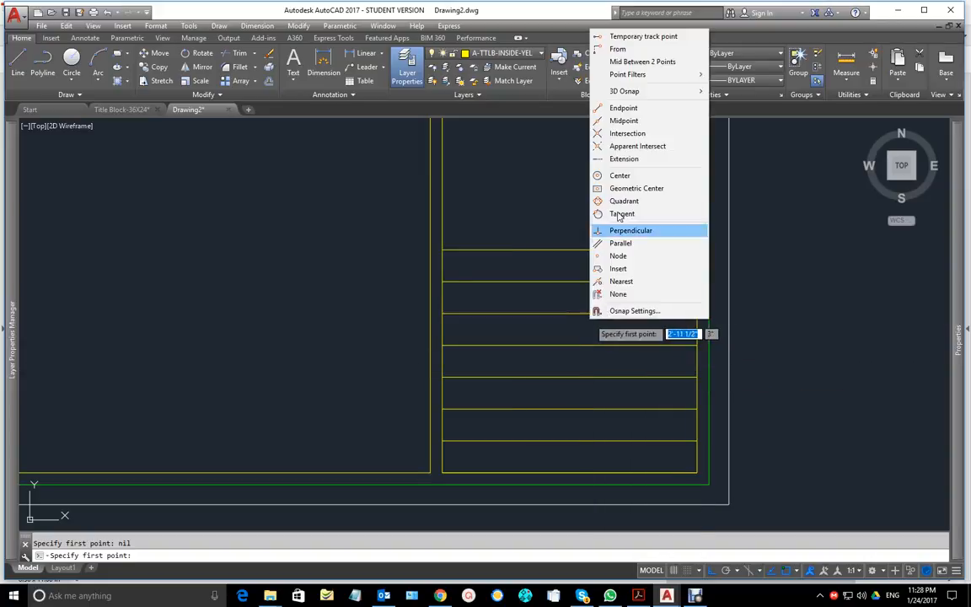
left_click(623, 120)
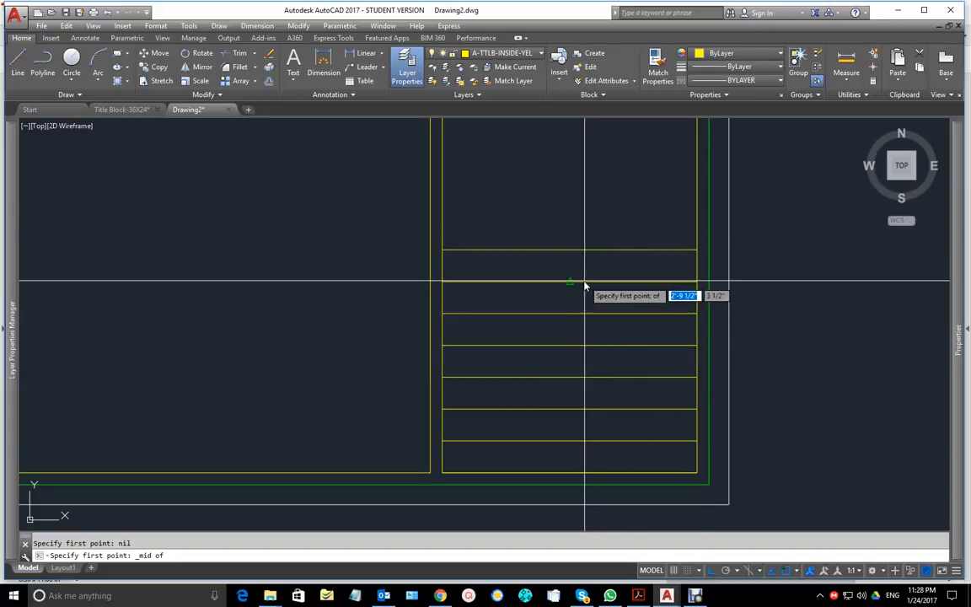
left_click(583, 281)
right_click(562, 439, "shift")
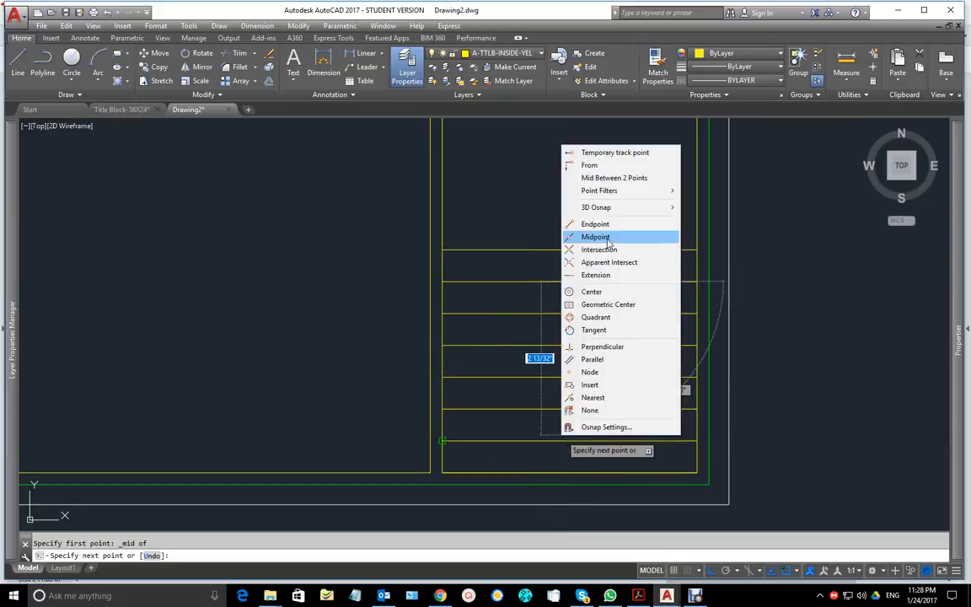
left_click(602, 347)
left_click(563, 408)
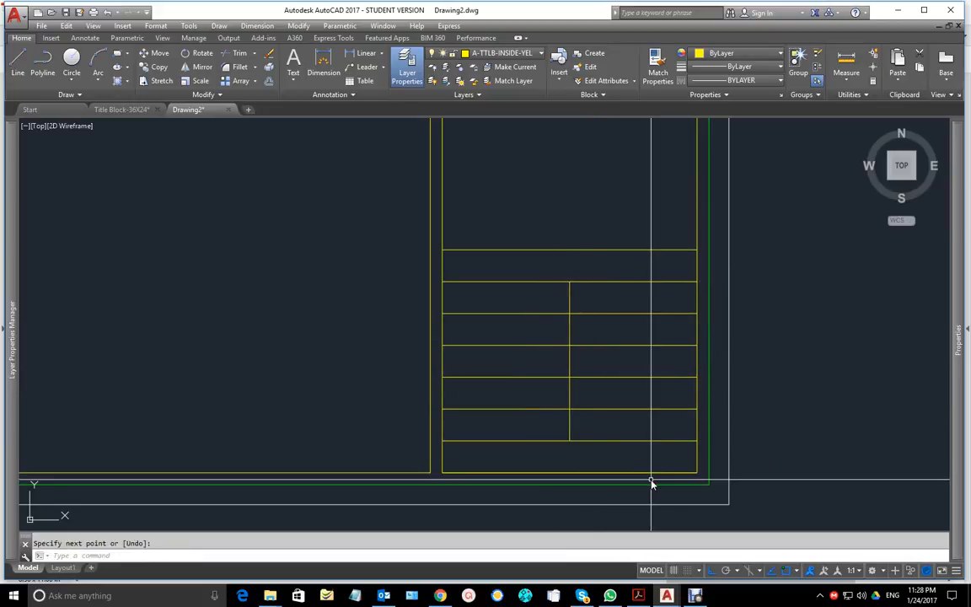
Step: Check the DWG NO. cell in the assignment PDF and, in Drawing2, trim the three row lines crossing that area right of the vertical divider
mouse_move(673, 594)
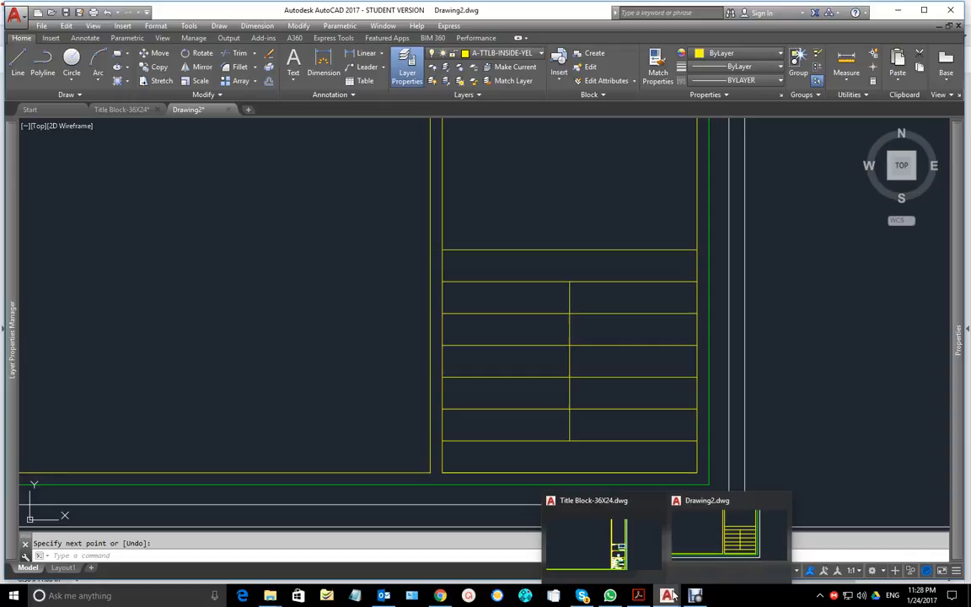
left_click(638, 595)
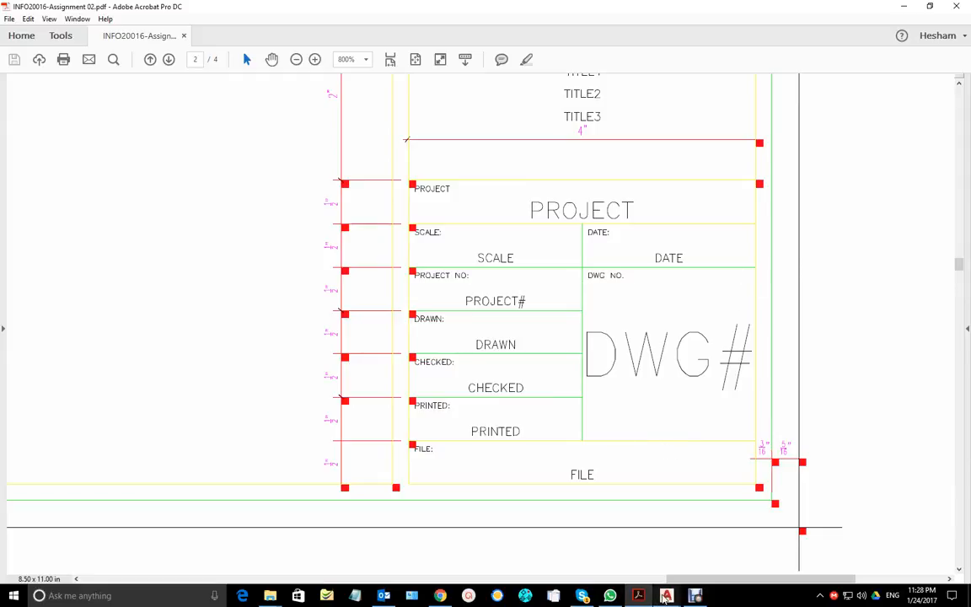
mouse_move(666, 595)
left_click(618, 560)
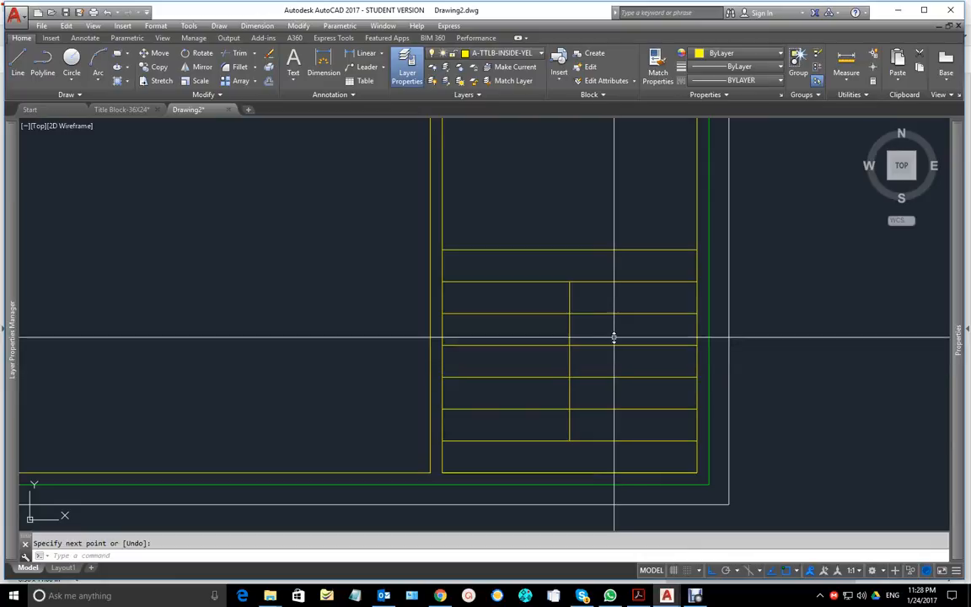
type("tr")
key("space")
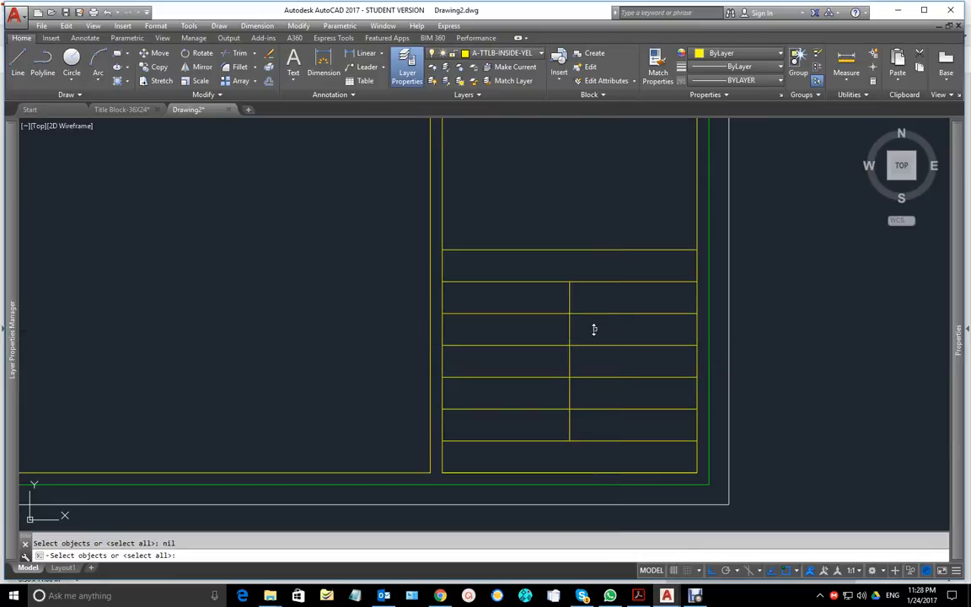
left_click(571, 330)
key("space")
left_click(600, 344)
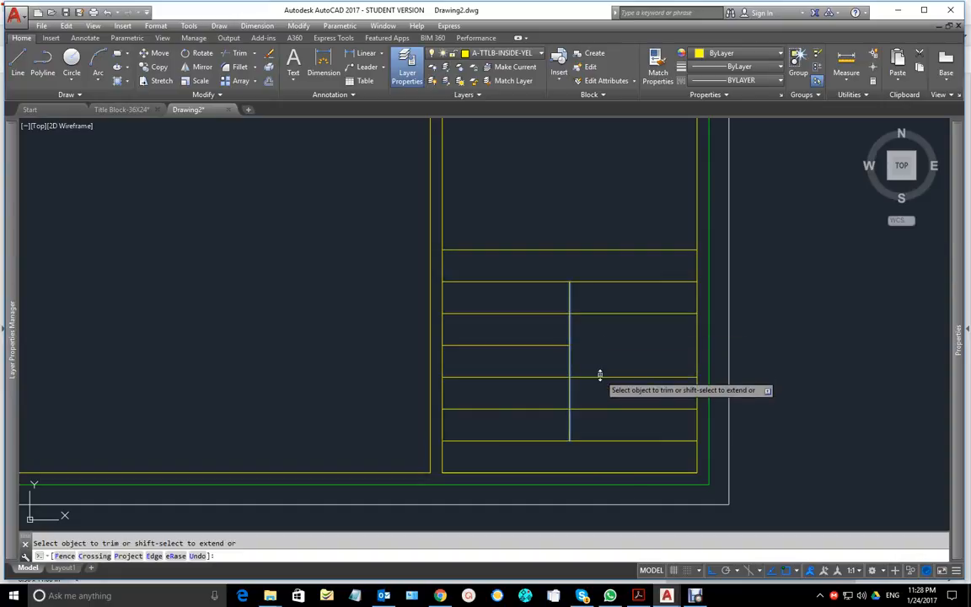
left_click(600, 376)
left_click(604, 409)
key("space")
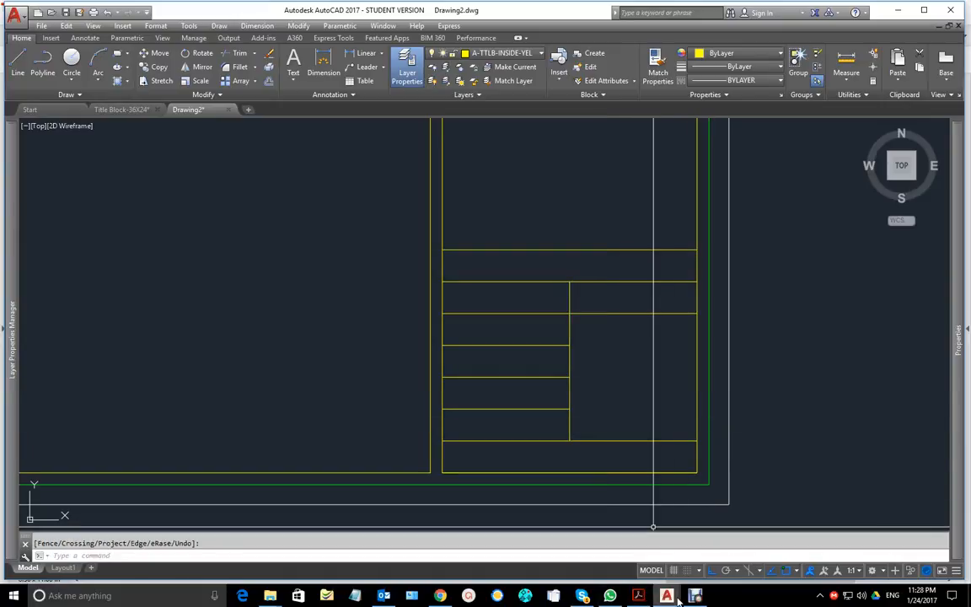
Step: Check the line colours in the assignment PDF and move the vertical divider in Drawing2 to the A-TTLB-INSIDE-LN layer
left_click(638, 596)
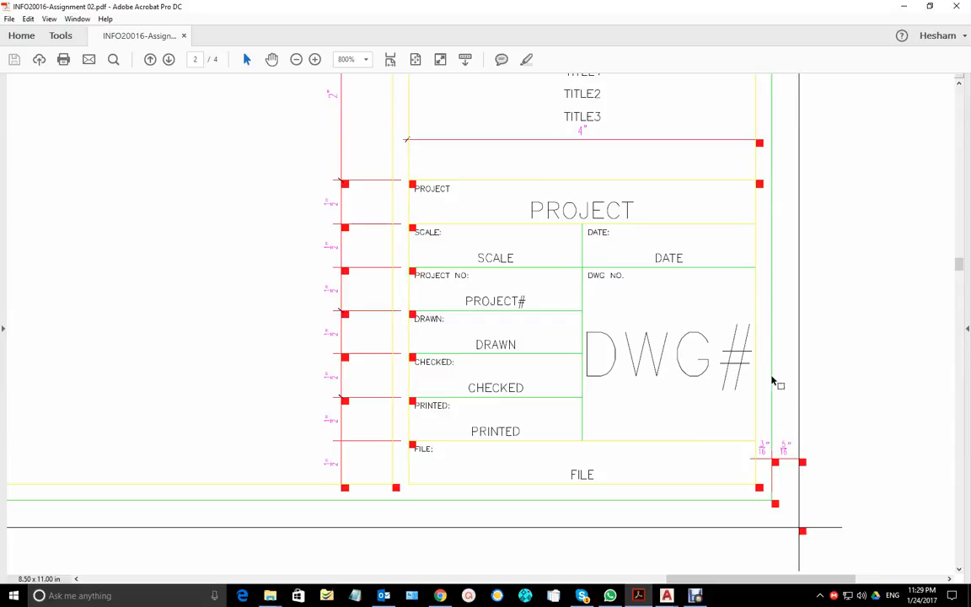
mouse_move(671, 597)
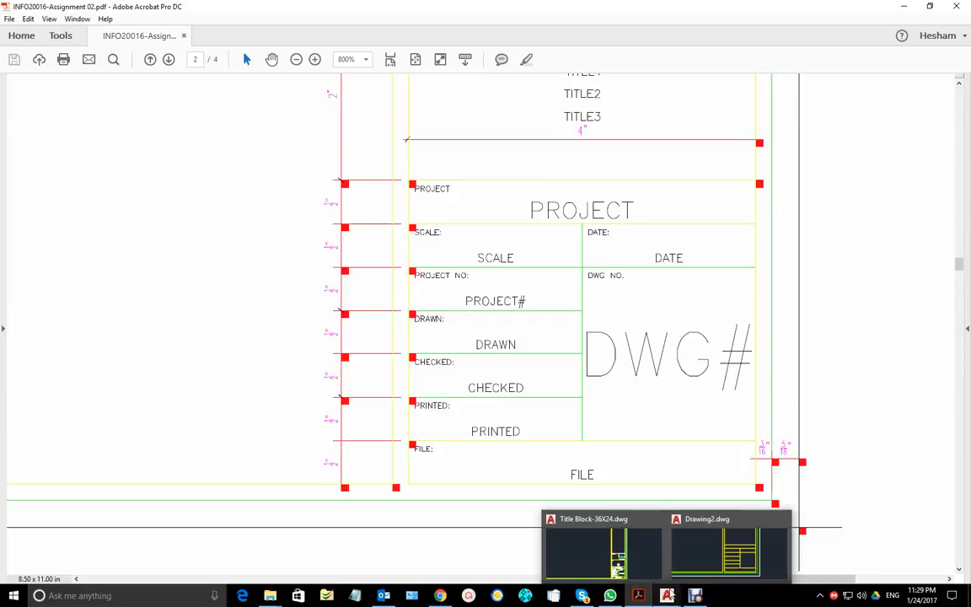
left_click(702, 556)
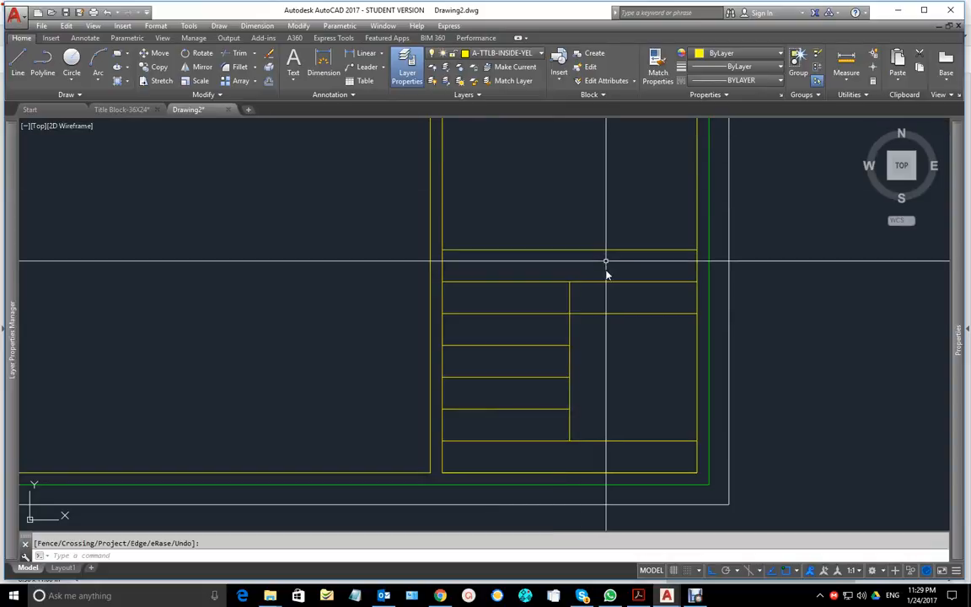
key("Escape")
left_click(570, 304)
left_click(524, 55)
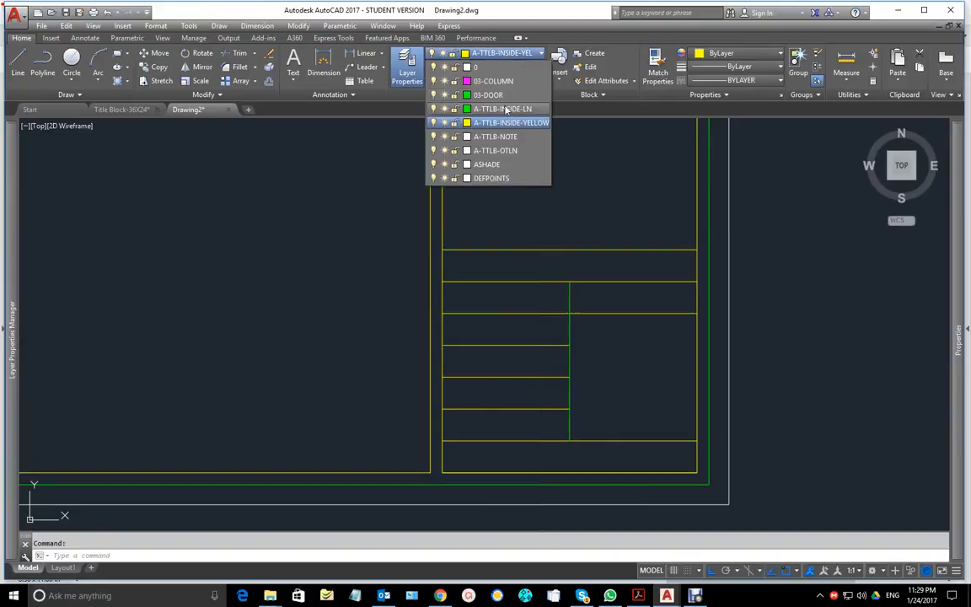
left_click(506, 111)
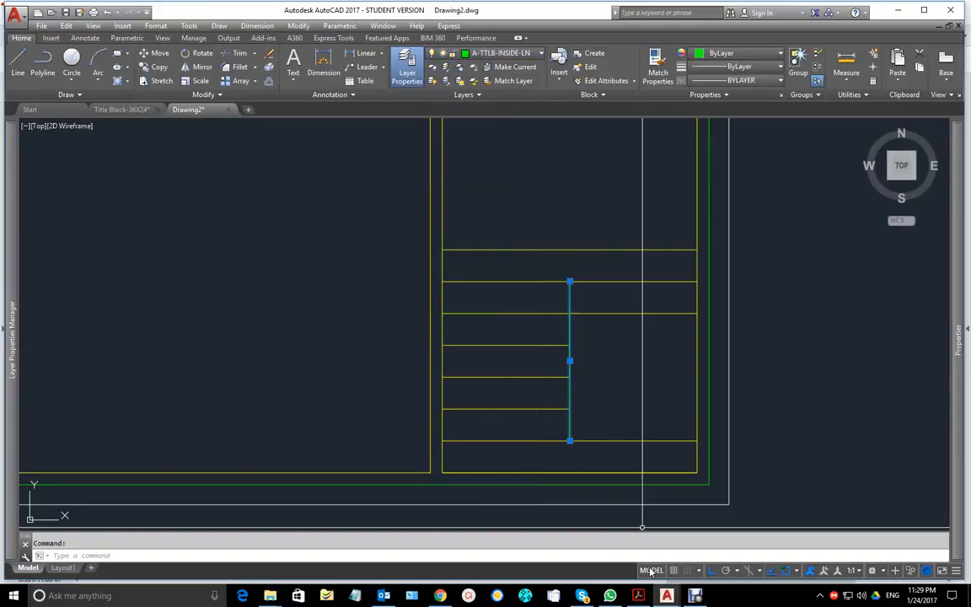
Step: Check the line colours in the assignment PDF and move the four row lines meeting the vertical divider in Drawing2 to the A-TTLB-INSIDE-LN layer
left_click(638, 595)
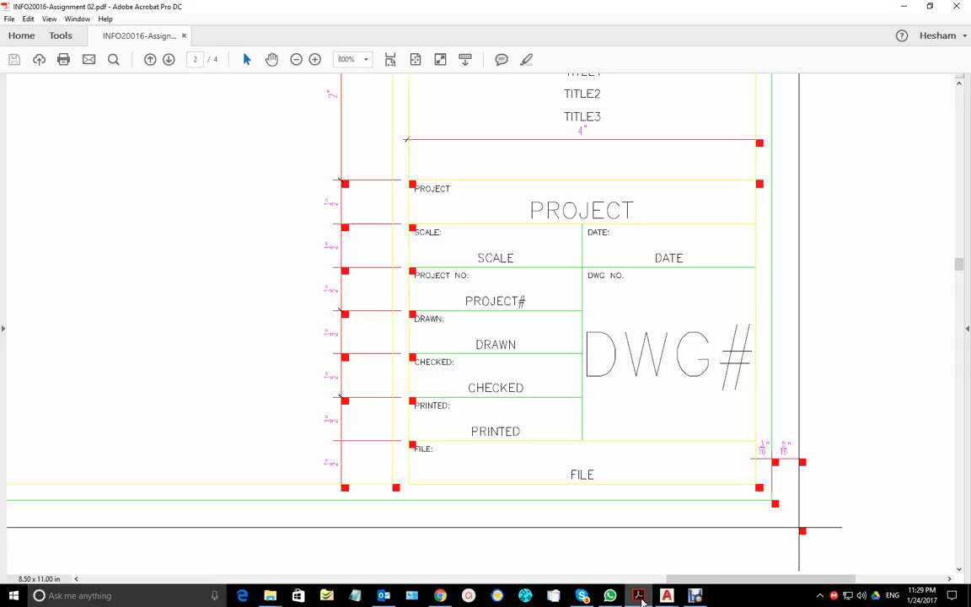
left_click(639, 596)
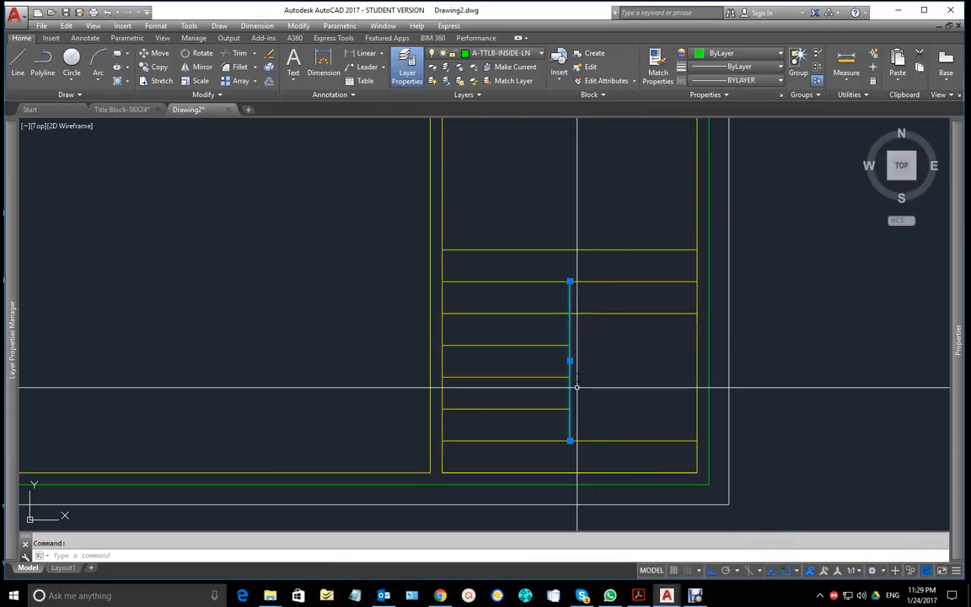
key("Escape")
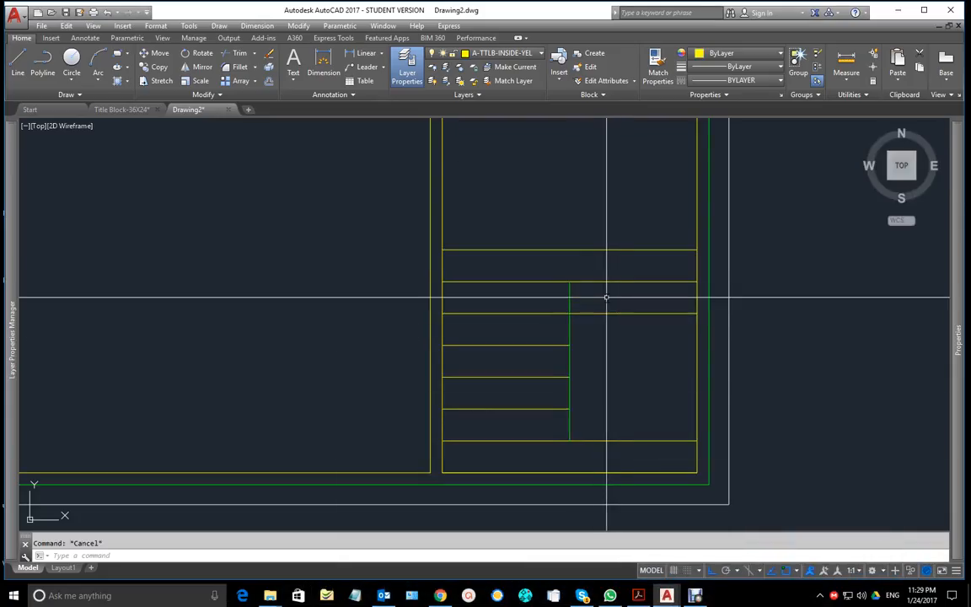
left_click(607, 297)
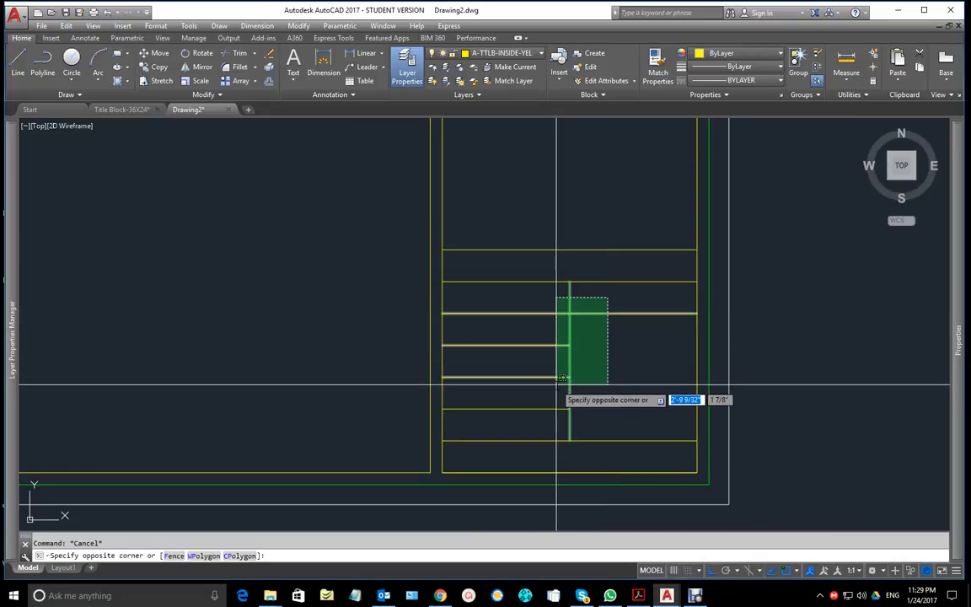
left_click(546, 416)
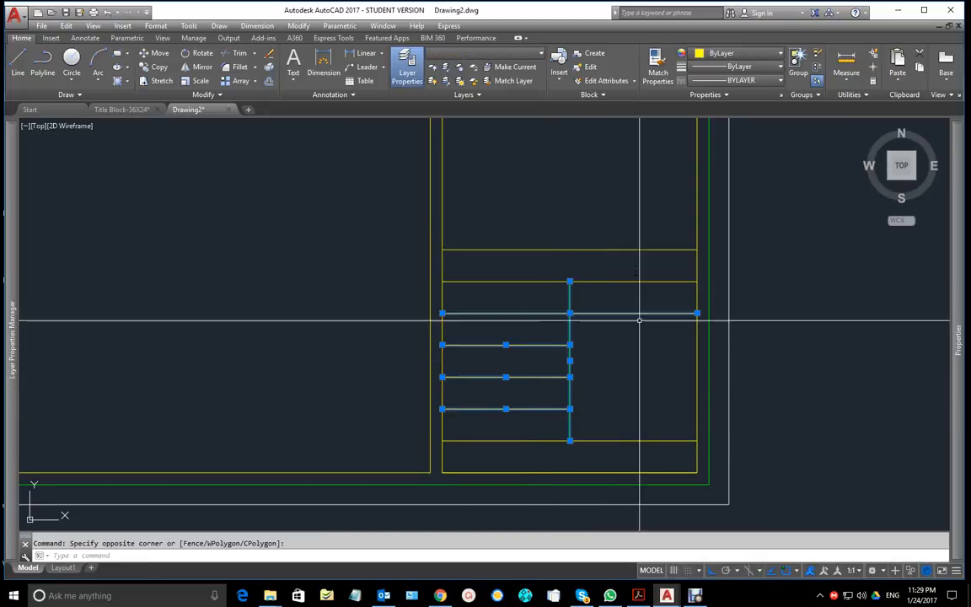
left_click(518, 53)
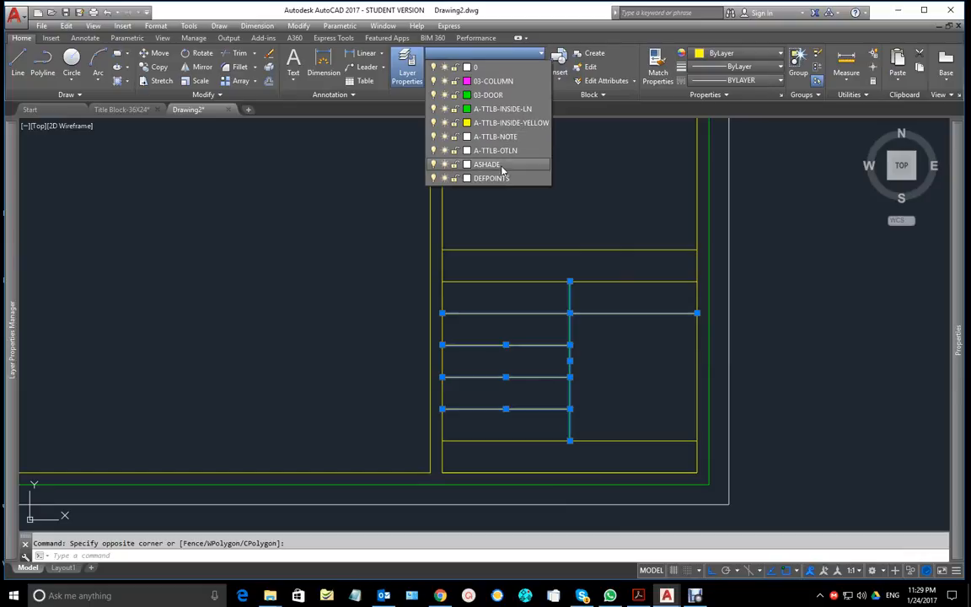
left_click(510, 110)
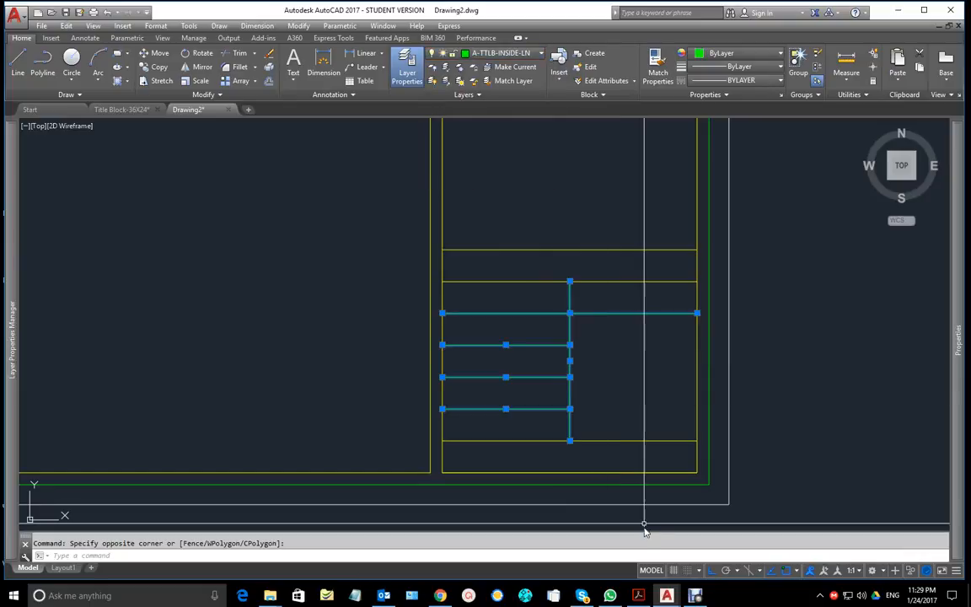
left_click(638, 595)
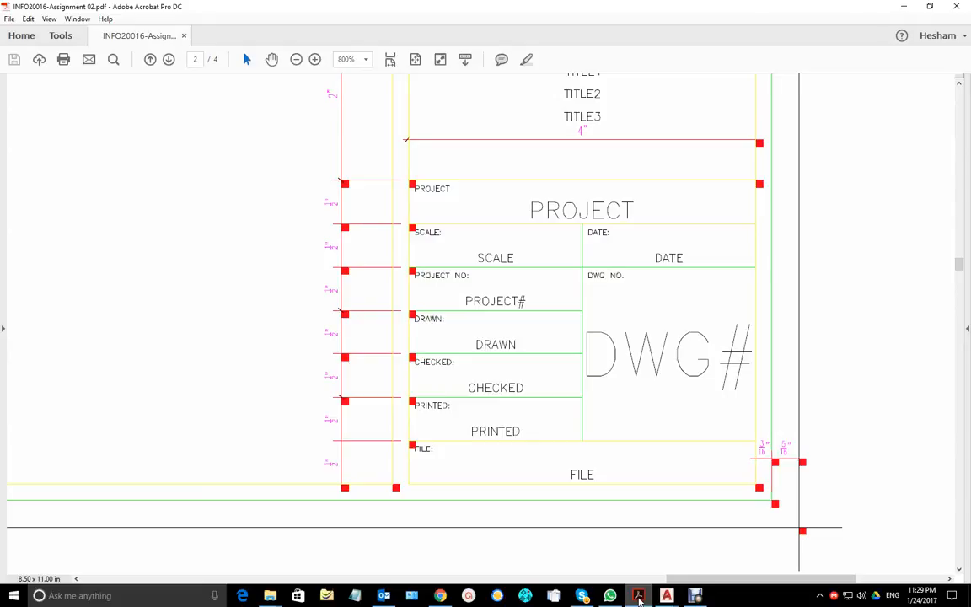
left_click(638, 596)
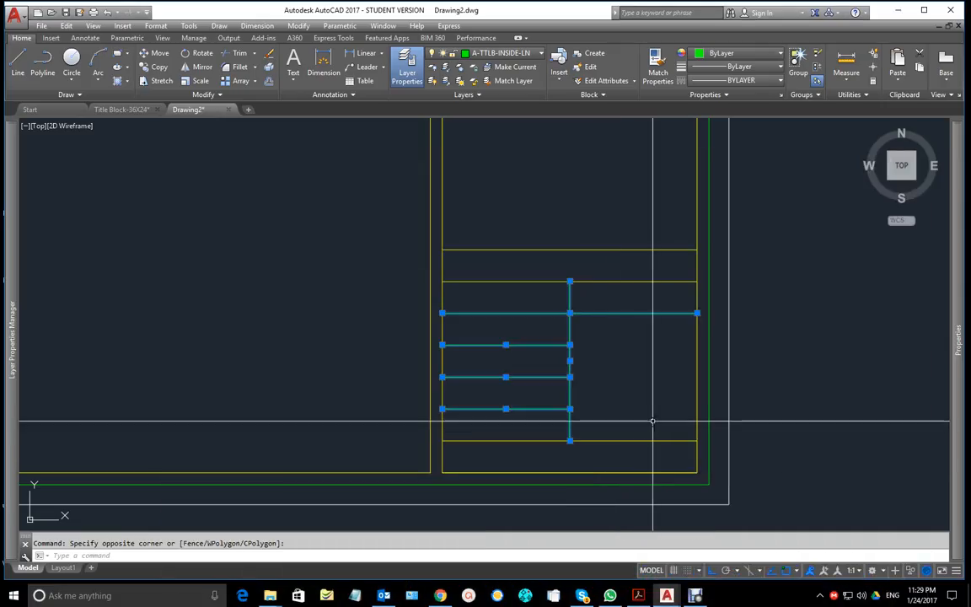
key("Escape")
Step: Save the drawing as "Title Block-36X24 -TUTORIAL" in the Assignment 2 folder
scroll(613, 318, "down", 2)
middle_click_drag(527, 201, 537, 241)
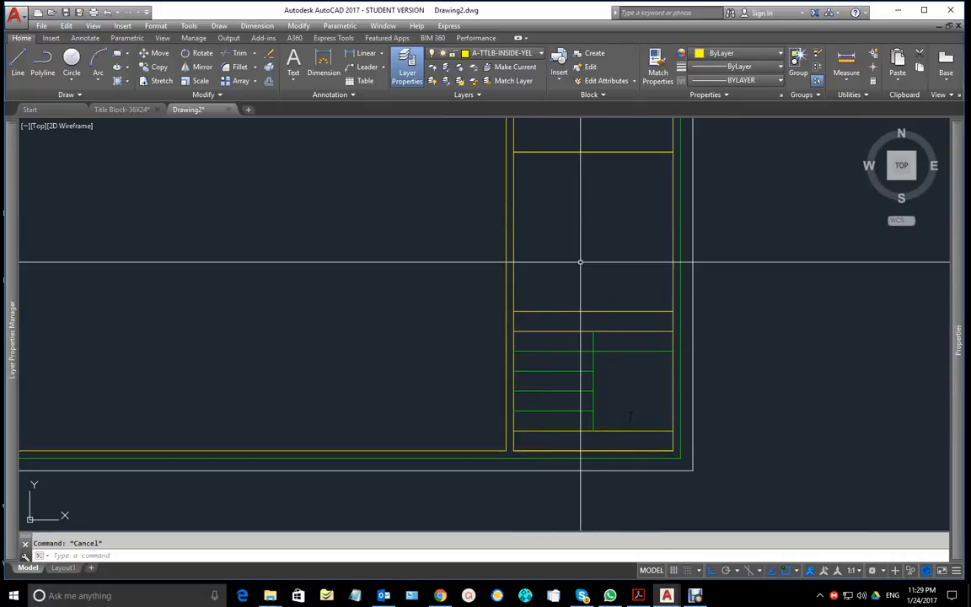
scroll(569, 233, "down", 4)
middle_click_drag(526, 209, 642, 388)
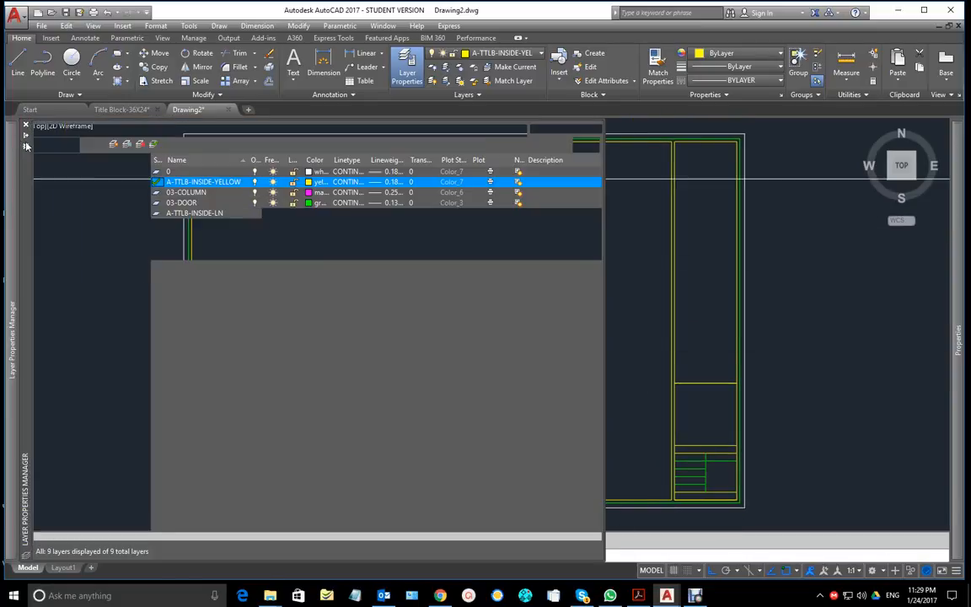
left_click(41, 26)
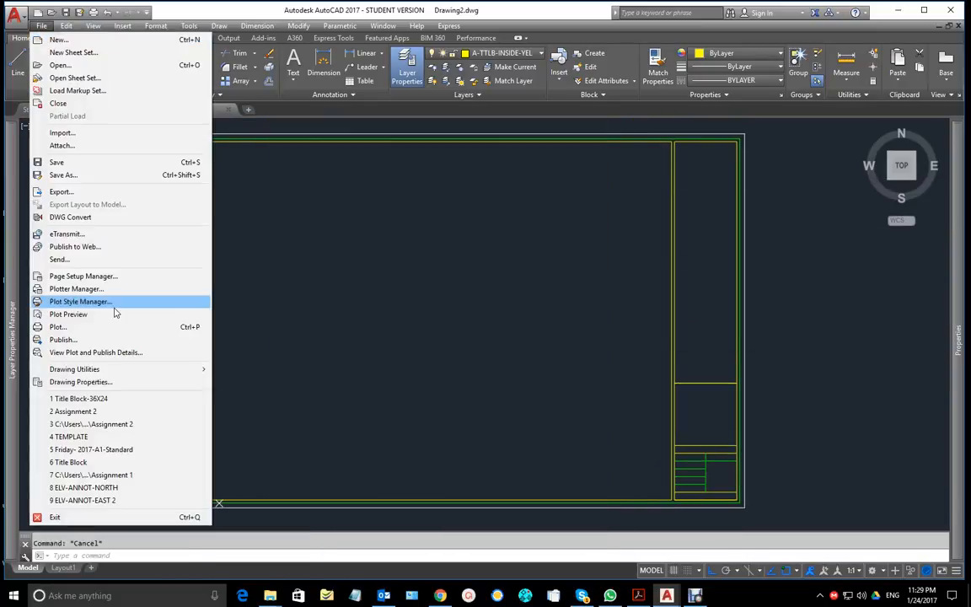
left_click(93, 175)
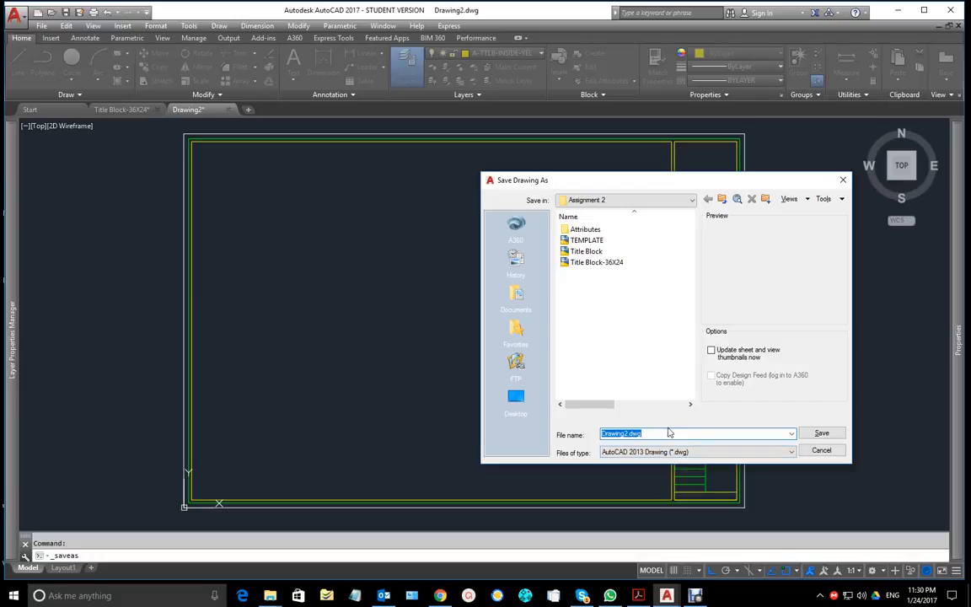
left_click(600, 263)
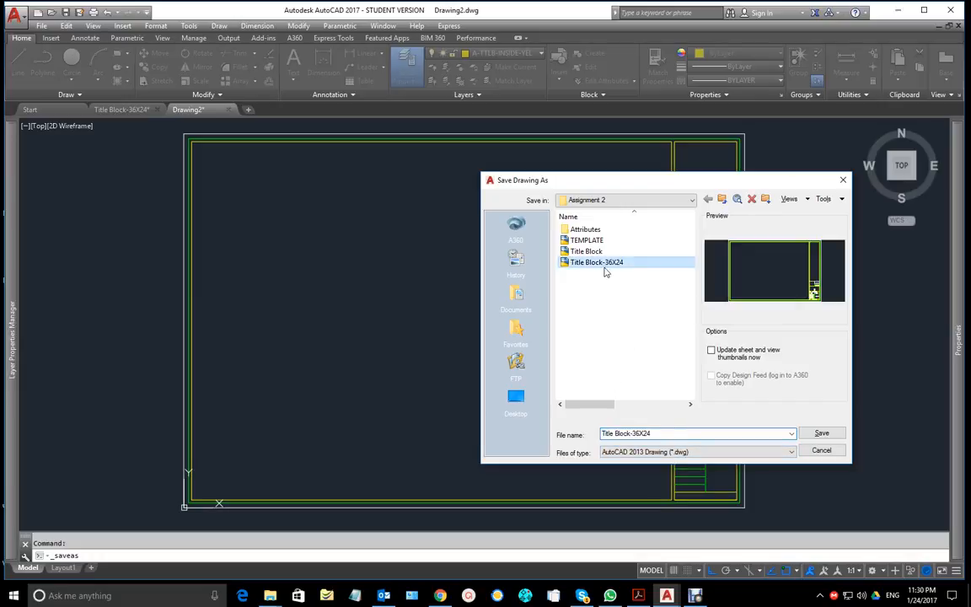
left_click(664, 433)
left_click(667, 434)
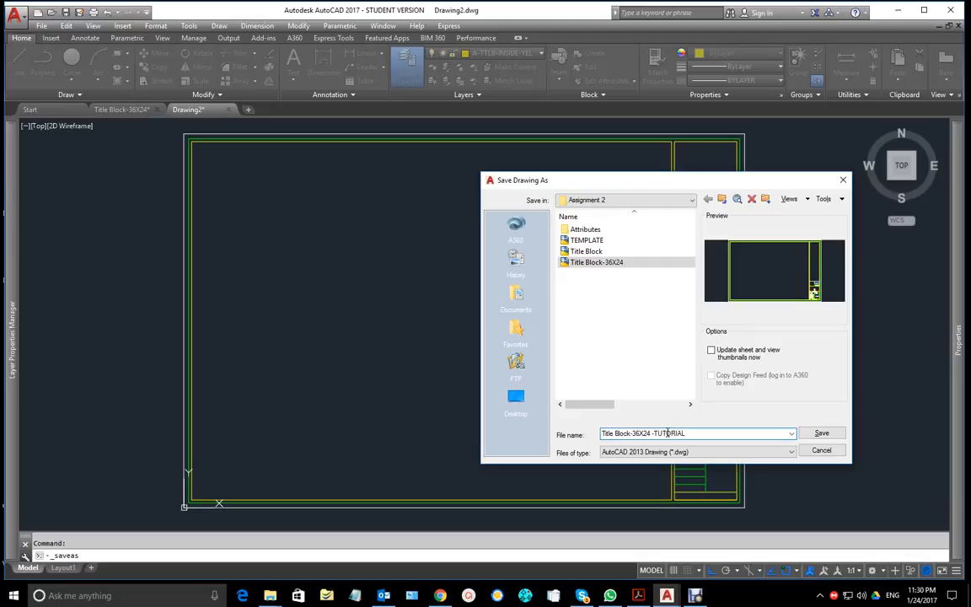
left_click(822, 433)
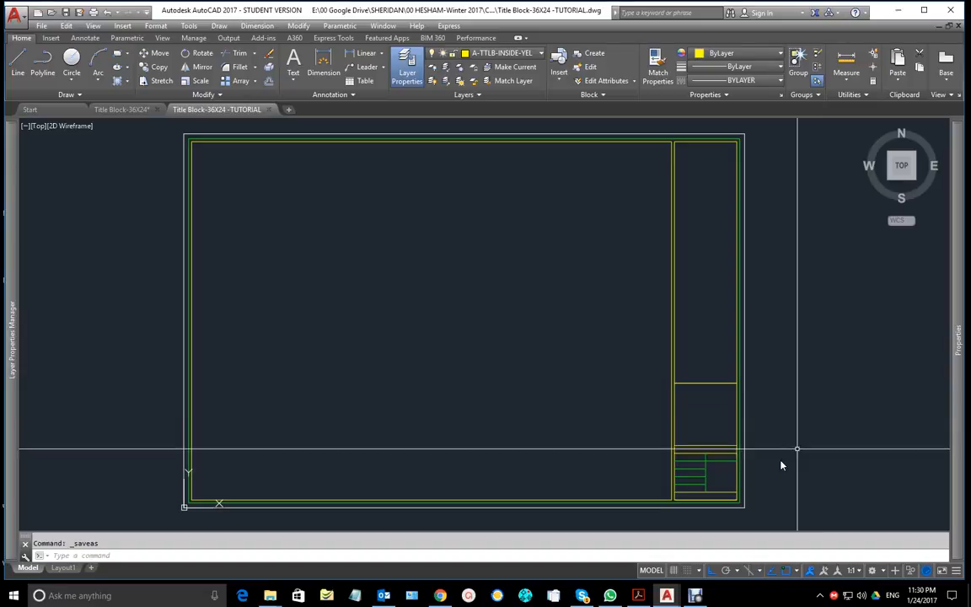
Step: Examine the TITLE and NORTH ARROW rows and their heights in the assignment PDF and return to the Title Block-36X24 -TUTORIAL drawing
left_click(639, 596)
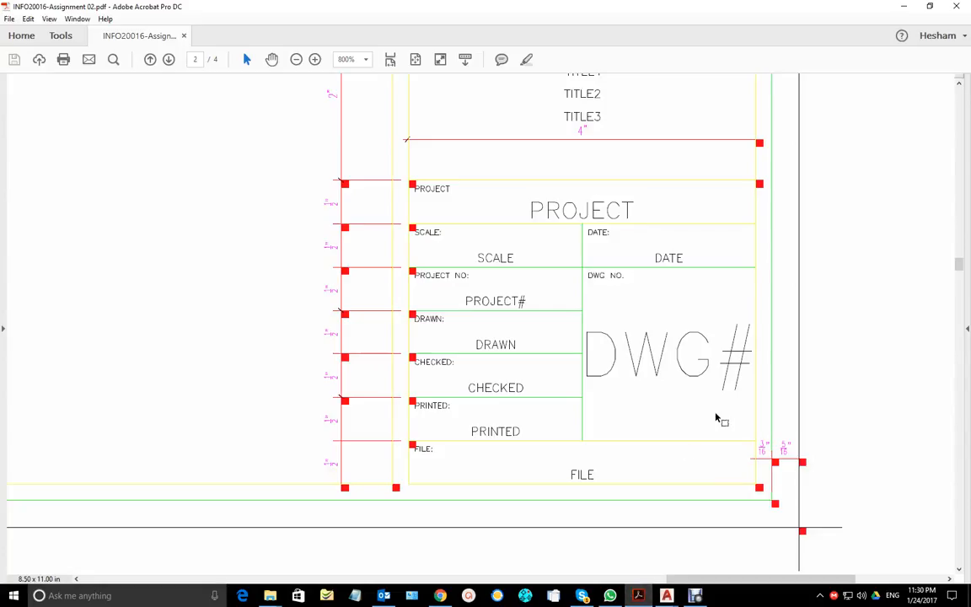
scroll(584, 276, "up", 5)
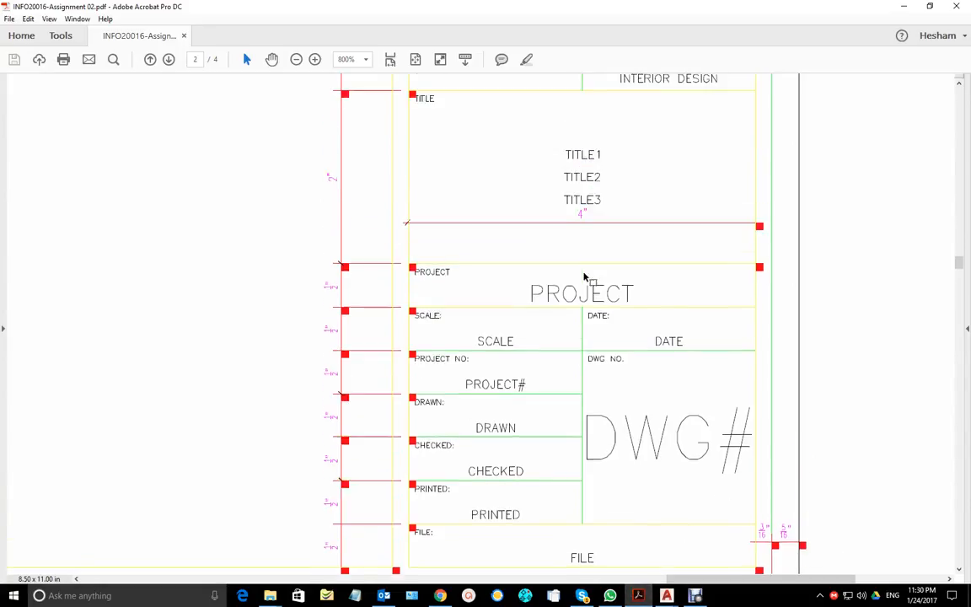
scroll(600, 320, "up", 1)
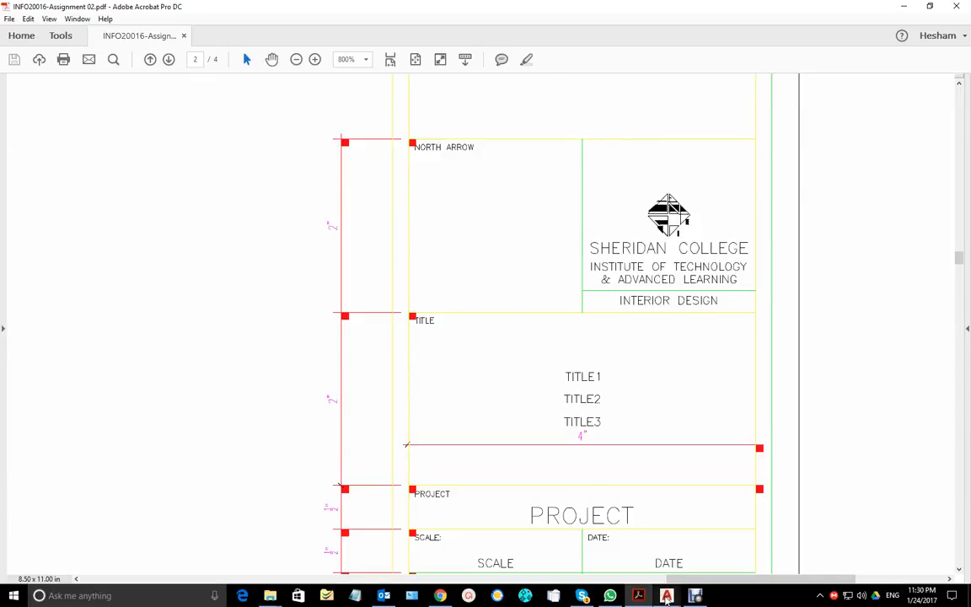
mouse_move(665, 596)
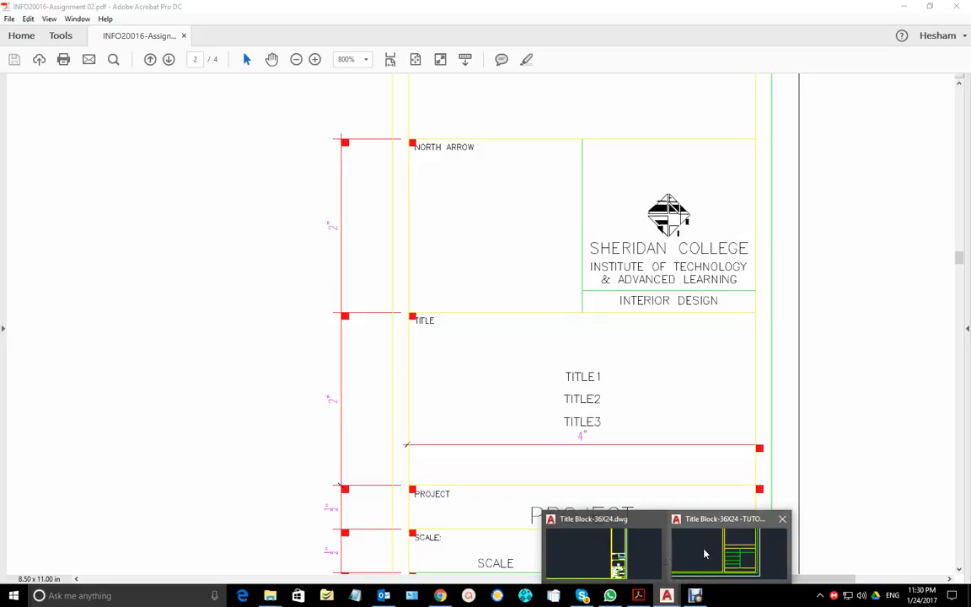
left_click(729, 552)
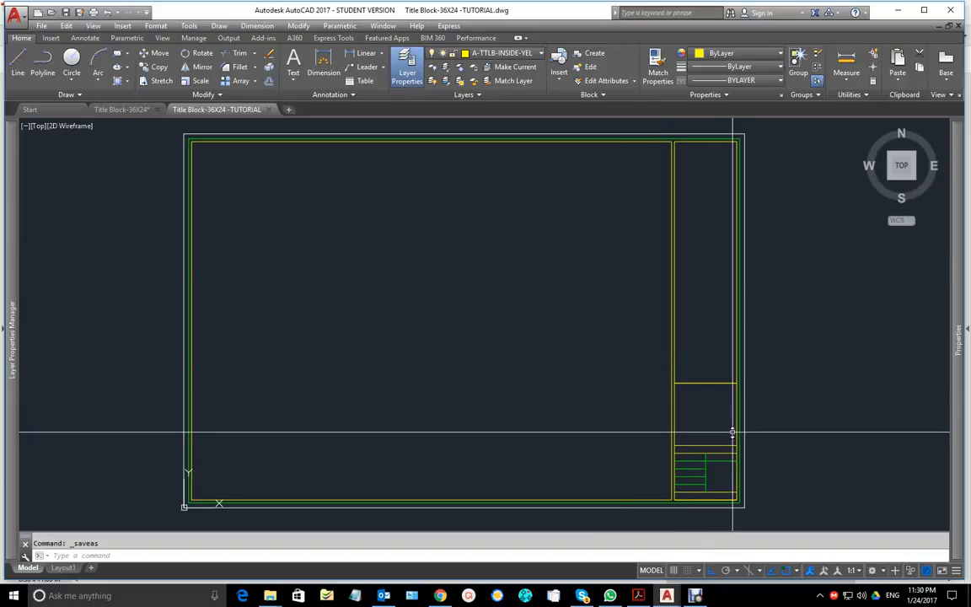
scroll(706, 438, "up", 2)
mouse_move(705, 438)
middle_mouse_down()
mouse_move(608, 314)
mouse_move(630, 340)
middle_mouse_up()
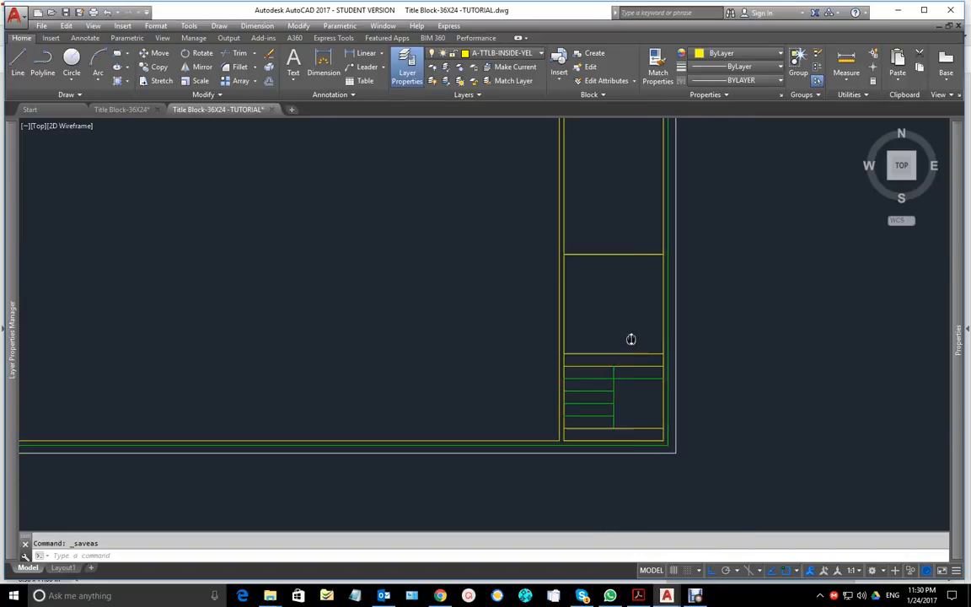
scroll(630, 335, "up", 2)
left_click(639, 595)
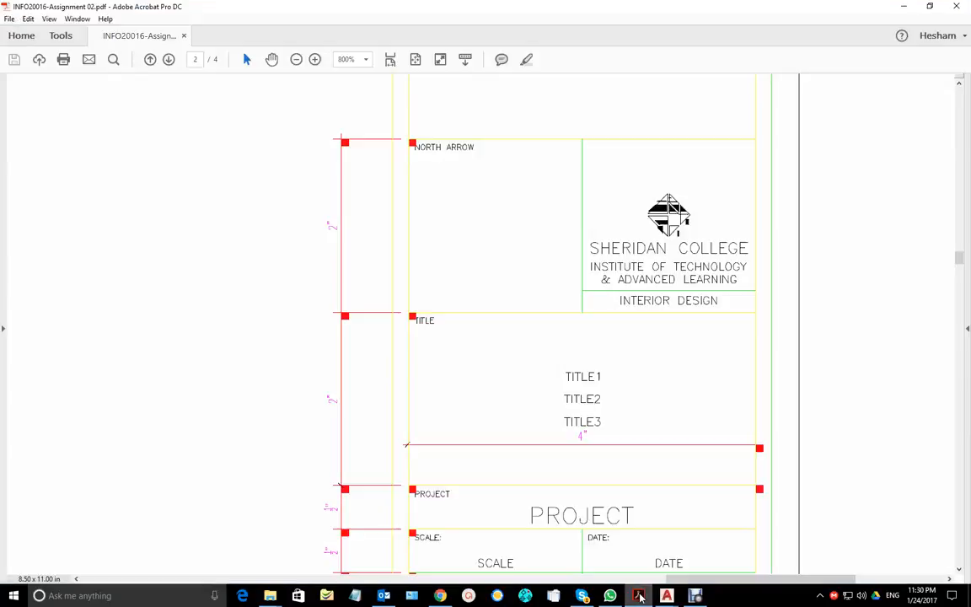
left_click(639, 595)
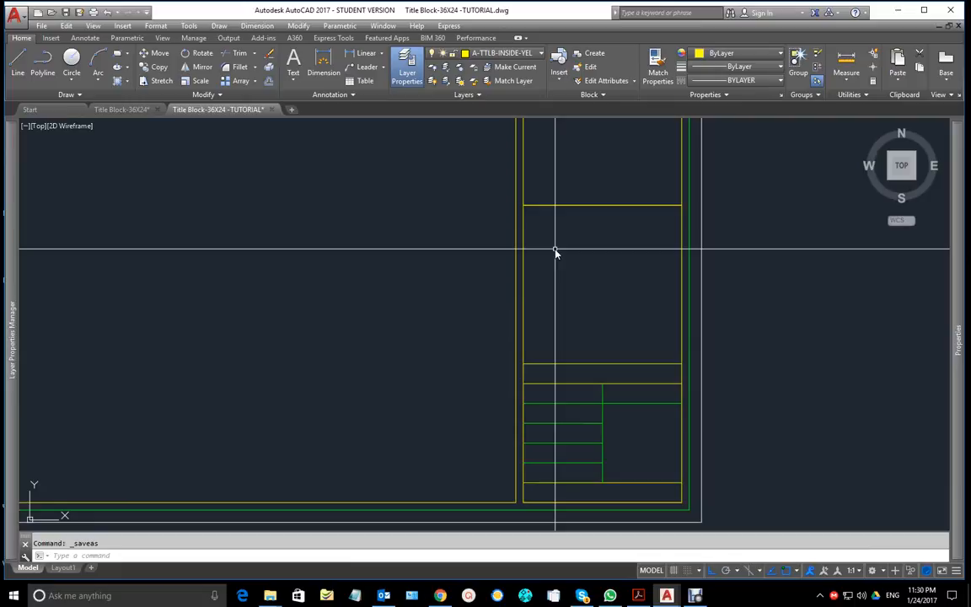
Step: Draw a horizontal line across the full width of the title block column, over the upper edge of the PROJECT row
type("L")
key("Escape")
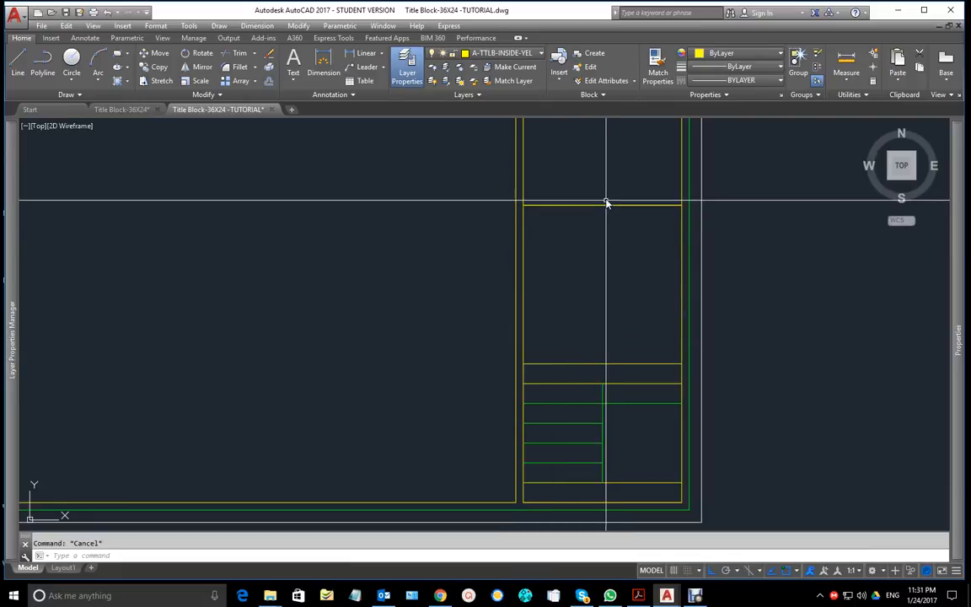
type("L")
key("Return")
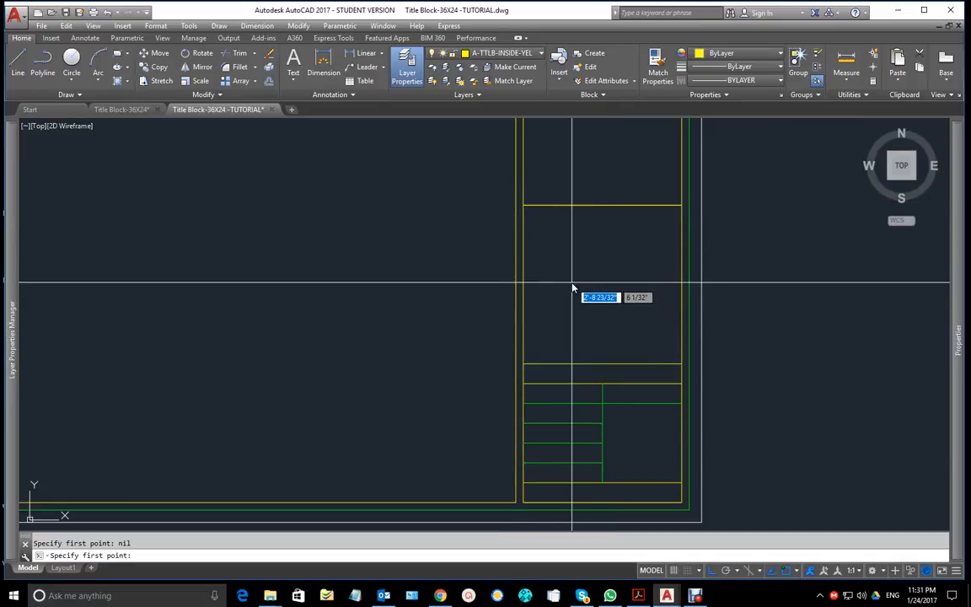
left_click(525, 364)
left_click(681, 363)
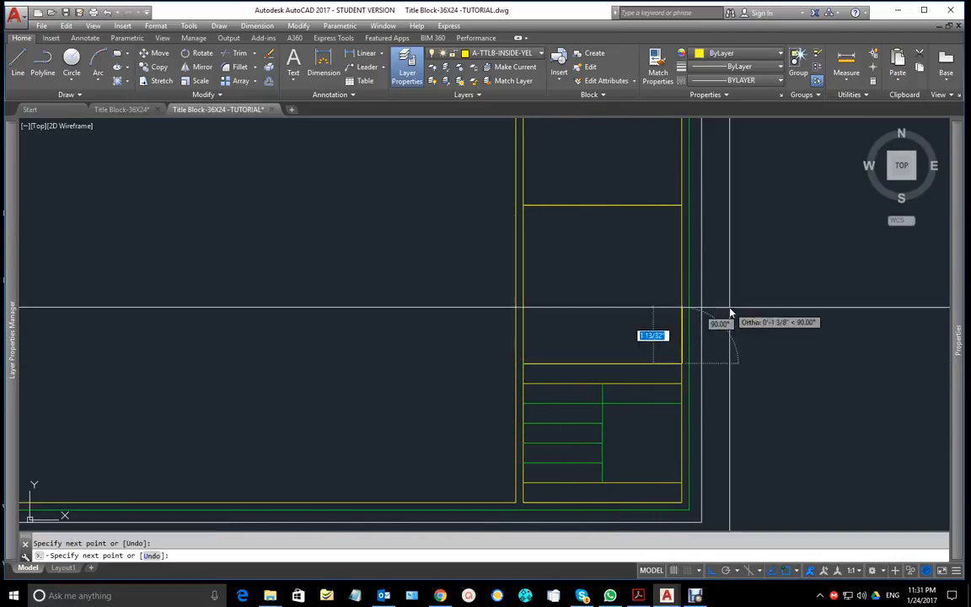
key("Return")
Step: Move the new horizontal line 2" straight up from the upper edge of the PROJECT row
type("M")
key("Return")
left_click(654, 364)
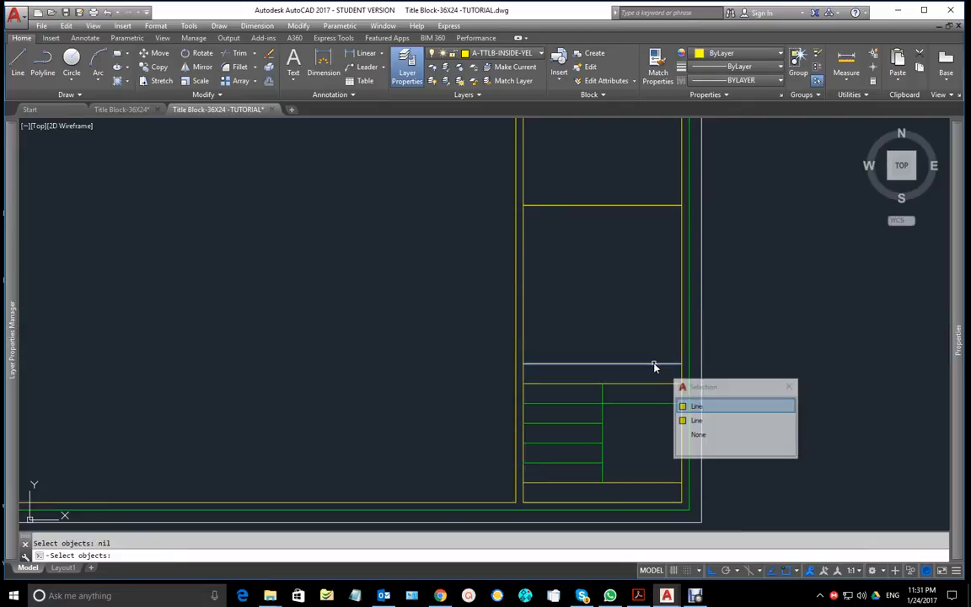
key("Return")
key("Return")
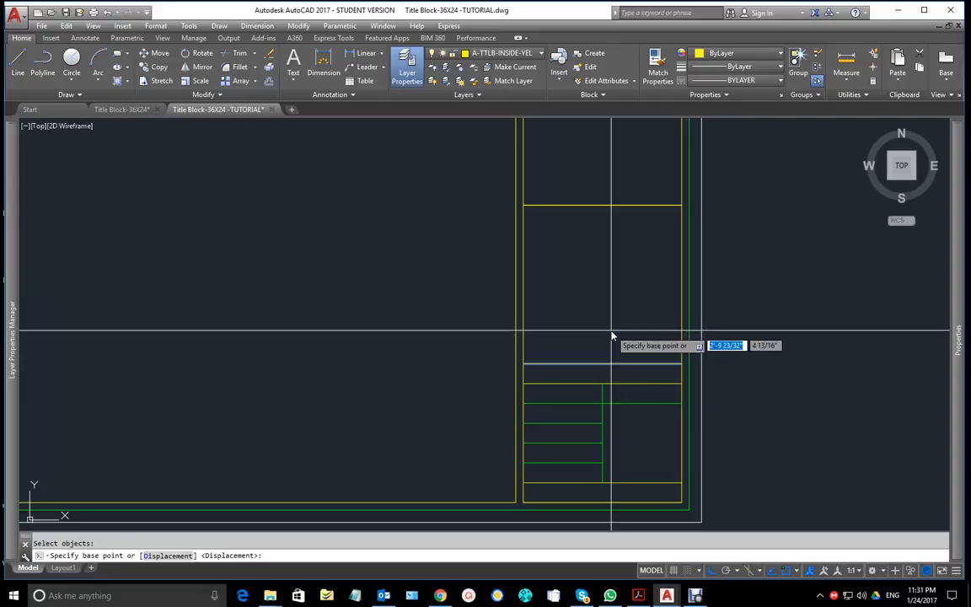
left_click(611, 330)
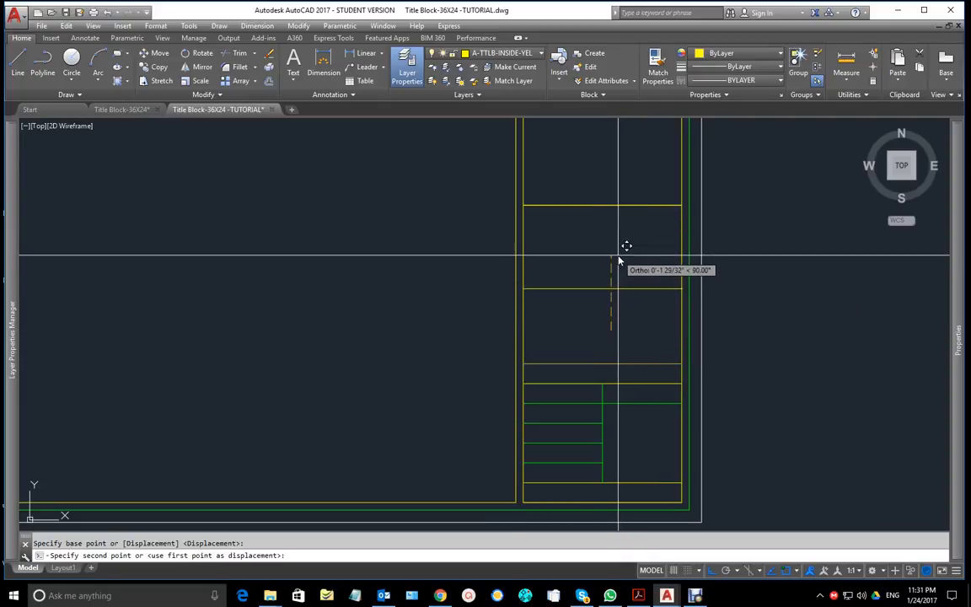
type("2")
key("Return")
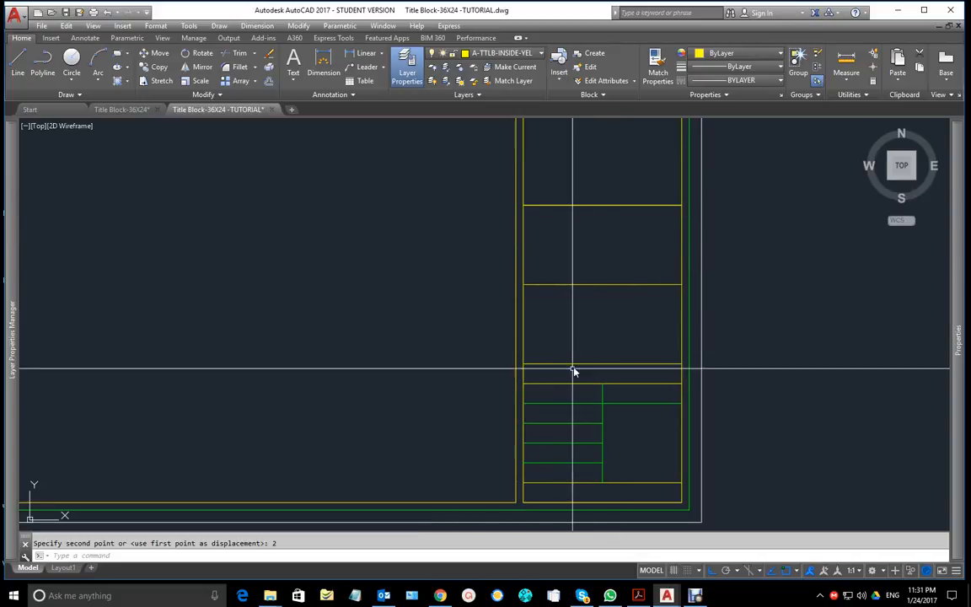
Step: Check how the NORTH ARROW row is divided in the assignment PDF and return to the Title Block-36X24 -TUTORIAL drawing
mouse_move(642, 595)
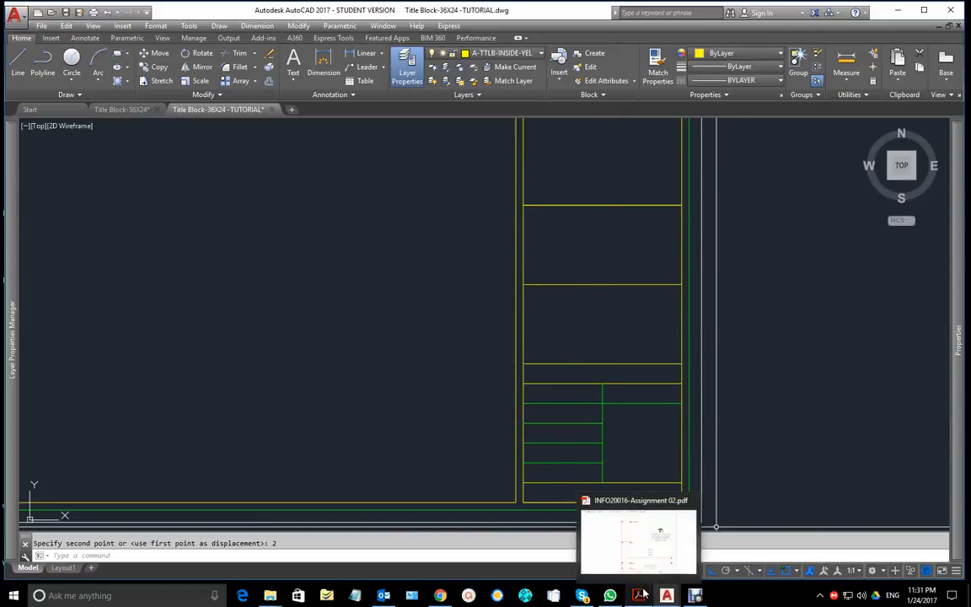
left_click(638, 595)
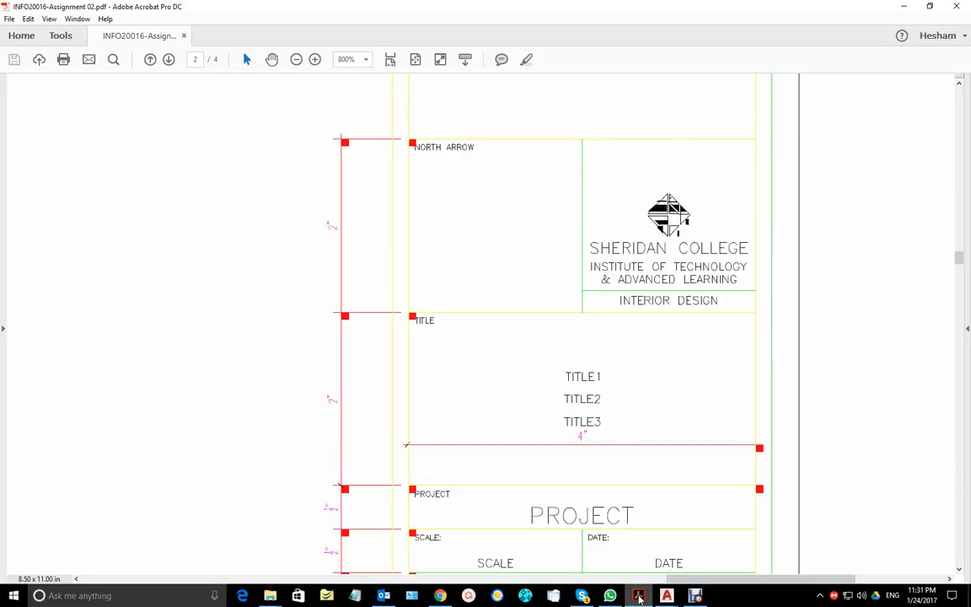
mouse_move(667, 596)
left_click(723, 542)
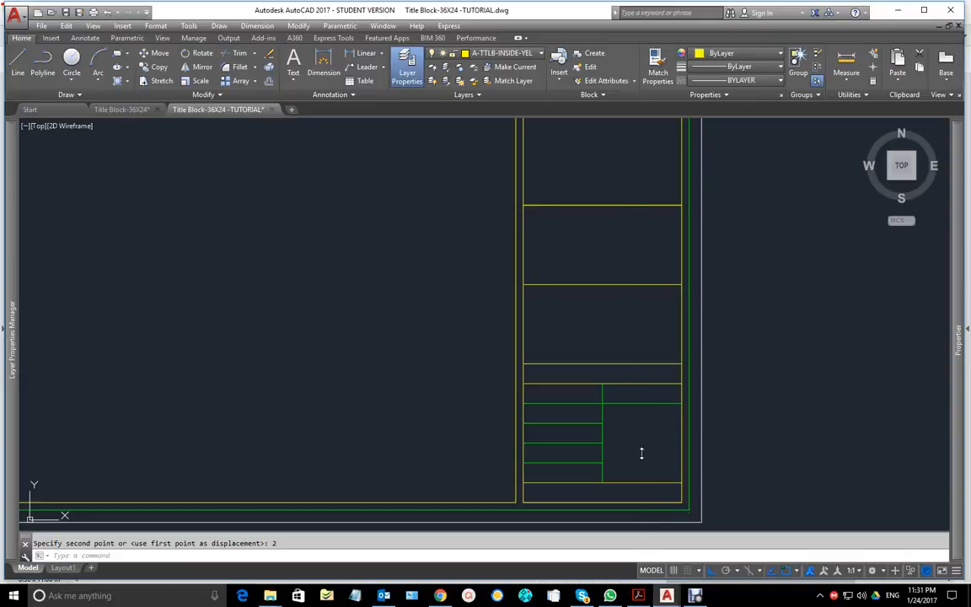
Step: Draw a vertical line from the midpoint of the NORTH ARROW row's upper edge perpendicular to its lower edge
type("l")
key("Return")
right_click(713, 284, "shift")
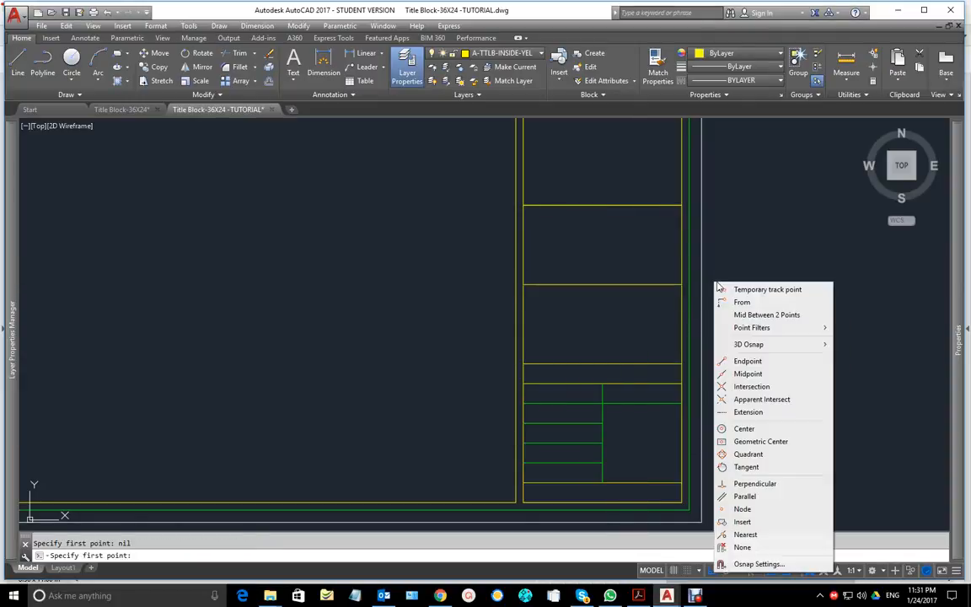
left_click(748, 373)
left_click(609, 213)
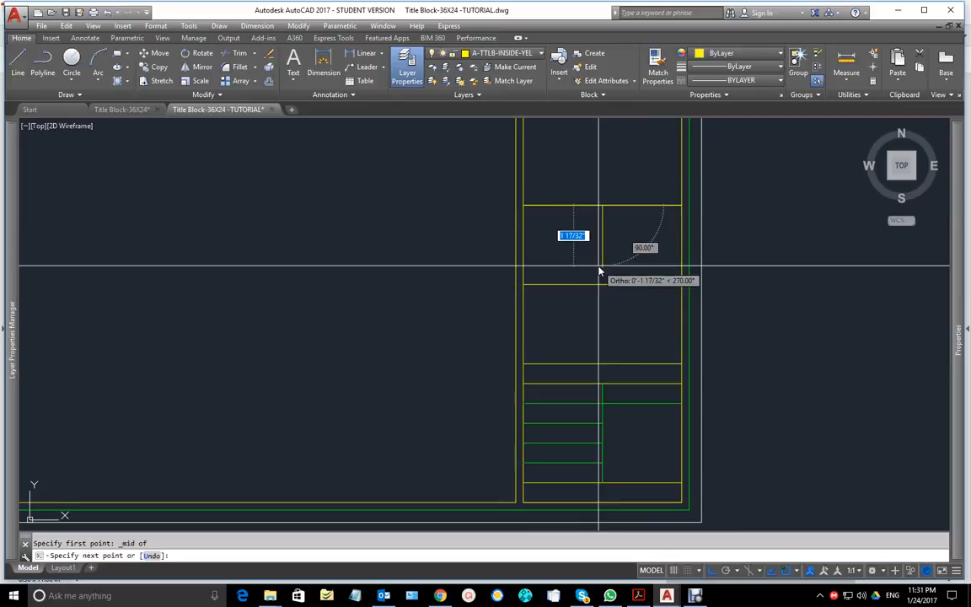
right_click(598, 270, "shift")
left_click(654, 469)
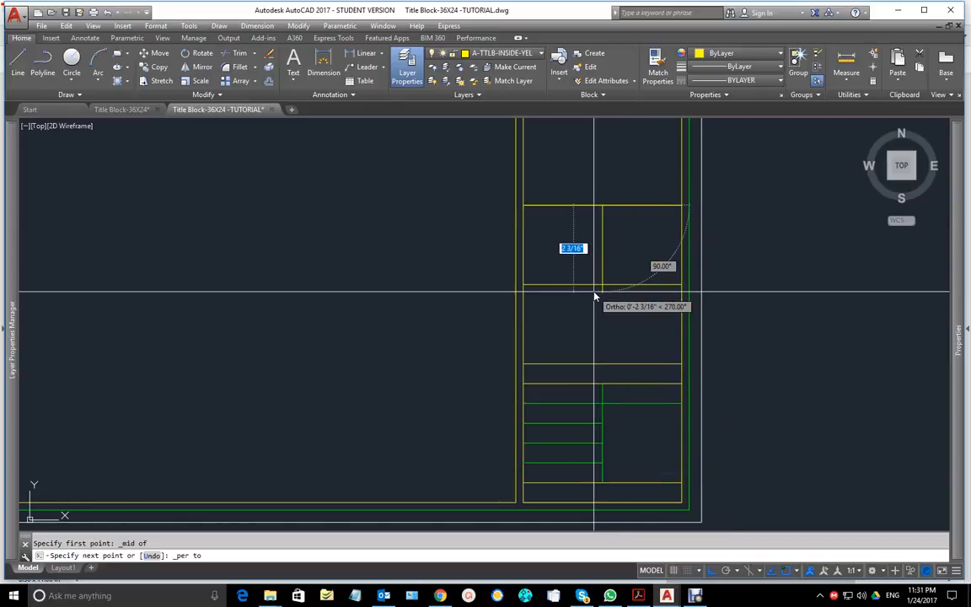
left_click(599, 285)
key("Return")
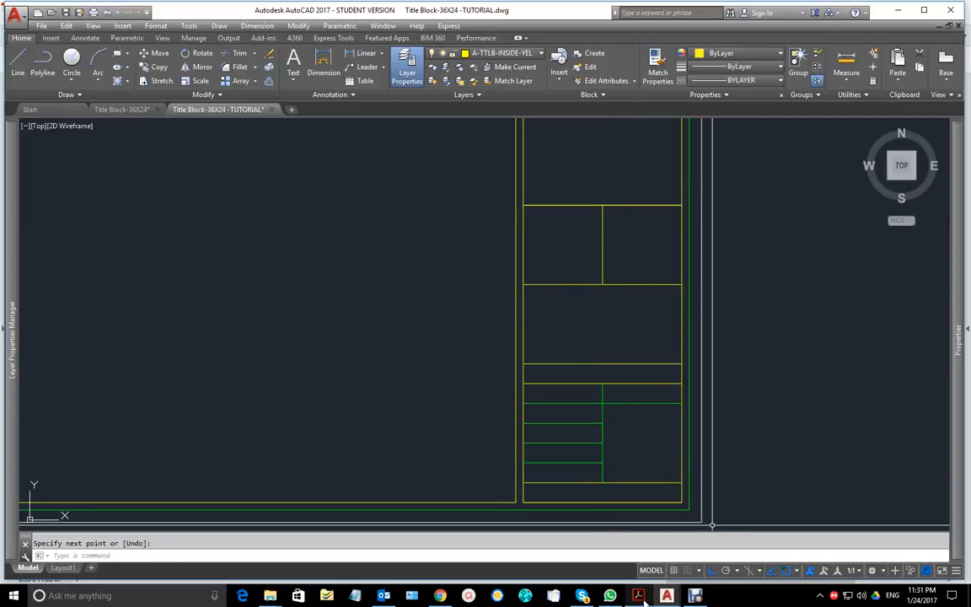
Step: Check the INTERIOR DESIGN cell under the college logo in the assignment PDF and return to the tutorial drawing
mouse_move(659, 595)
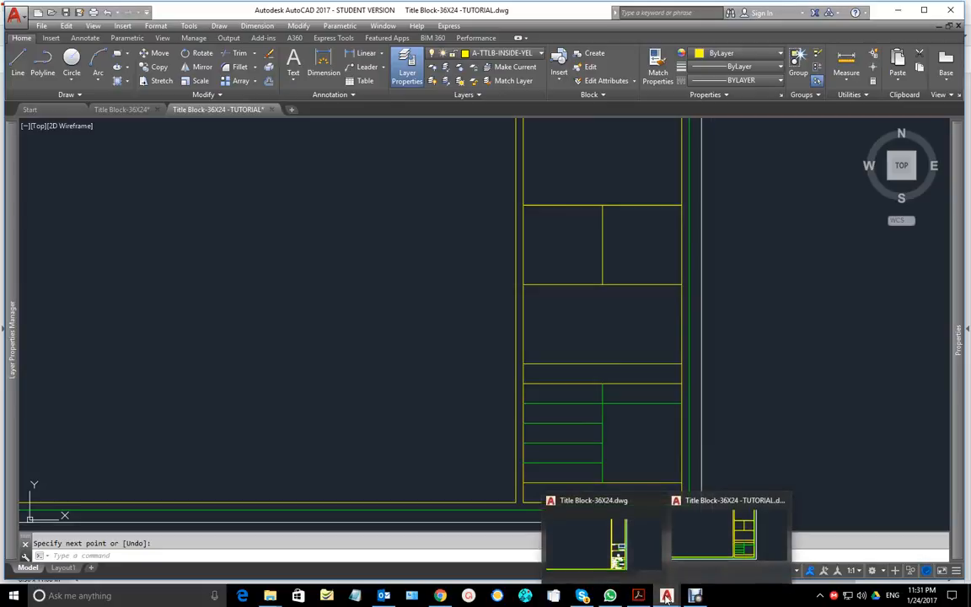
left_click(707, 543)
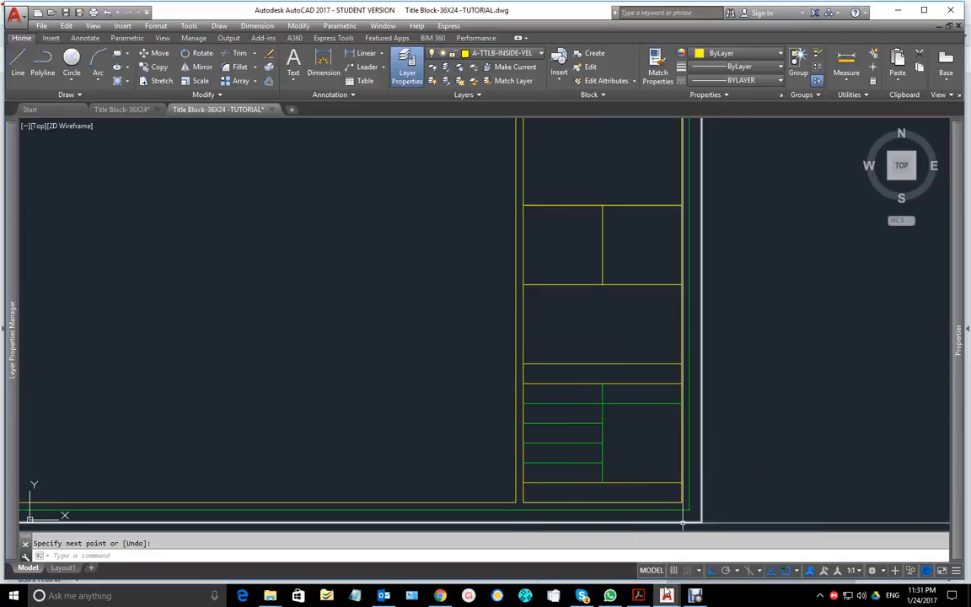
left_click(638, 595)
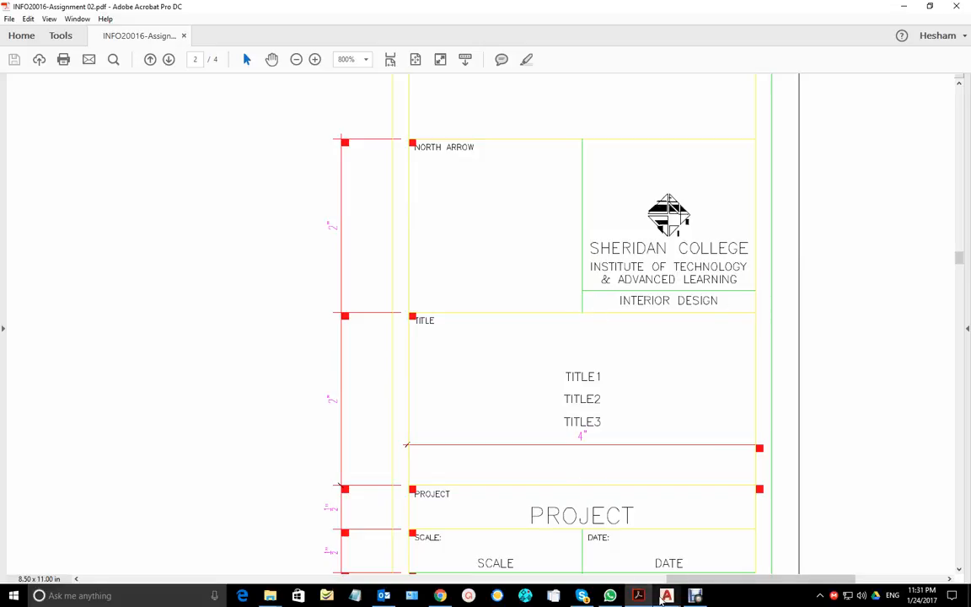
mouse_move(667, 598)
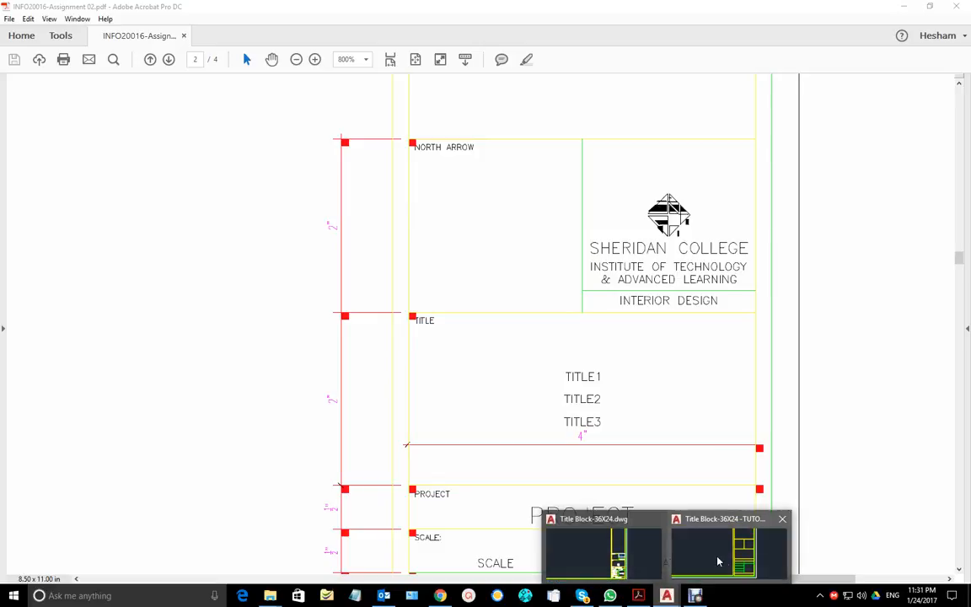
left_click(645, 514)
Step: Draw a horizontal line from the lower end of the NORTH ARROW row's divider to the title block column's right edge
scroll(654, 310, "up", 2)
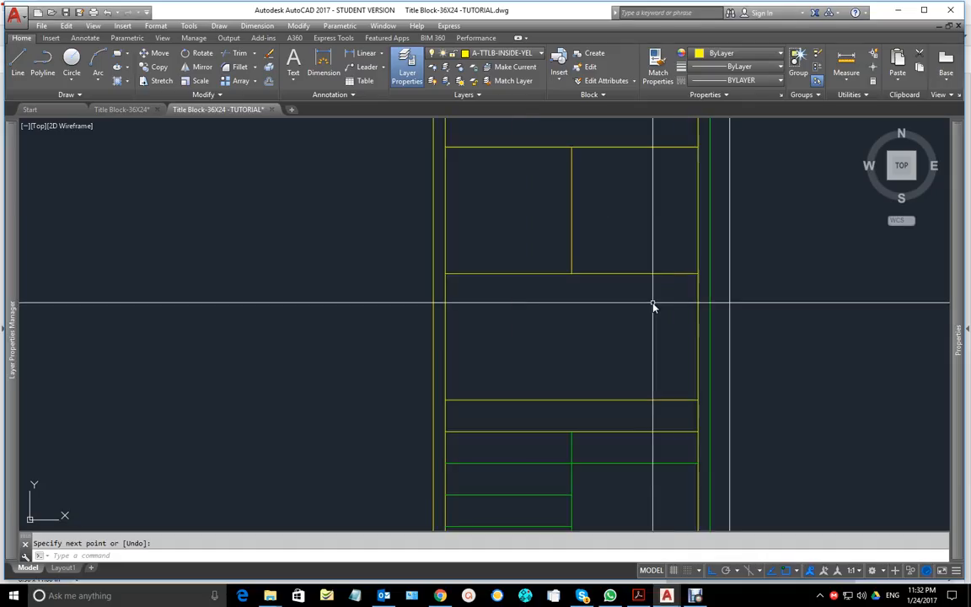
type("4")
key("Return")
left_click(572, 244)
left_click(697, 274)
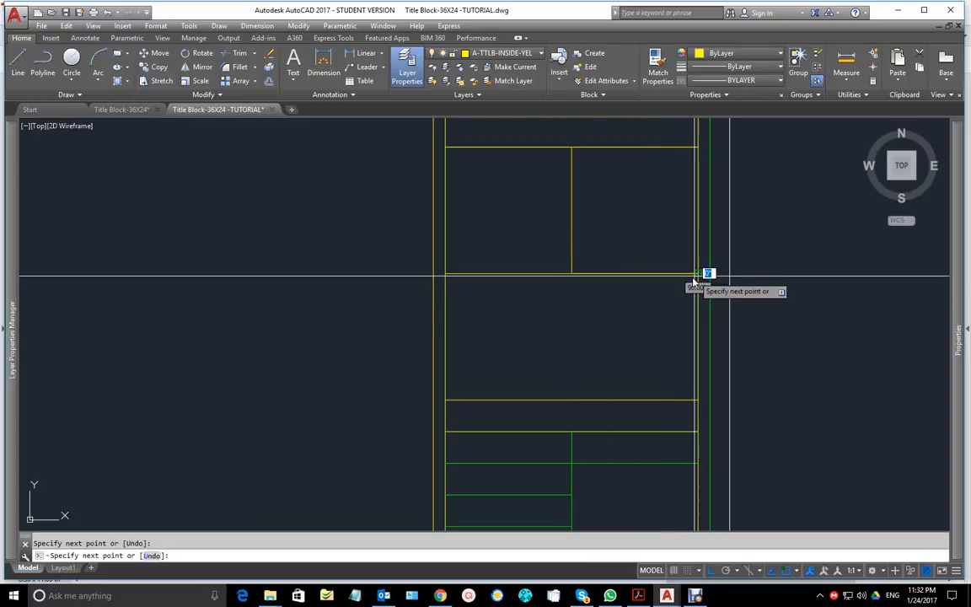
key("Return")
Step: Move the short horizontal line .25" straight up from the NORTH ARROW row's lower edge to form the INTERIOR DESIGN cell
type("e")
key("Return")
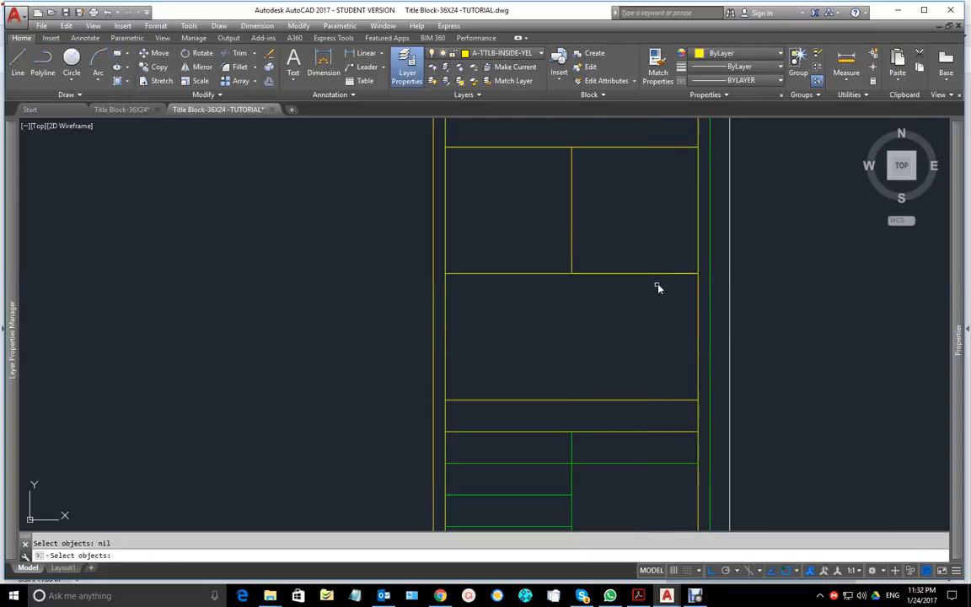
left_click(665, 273)
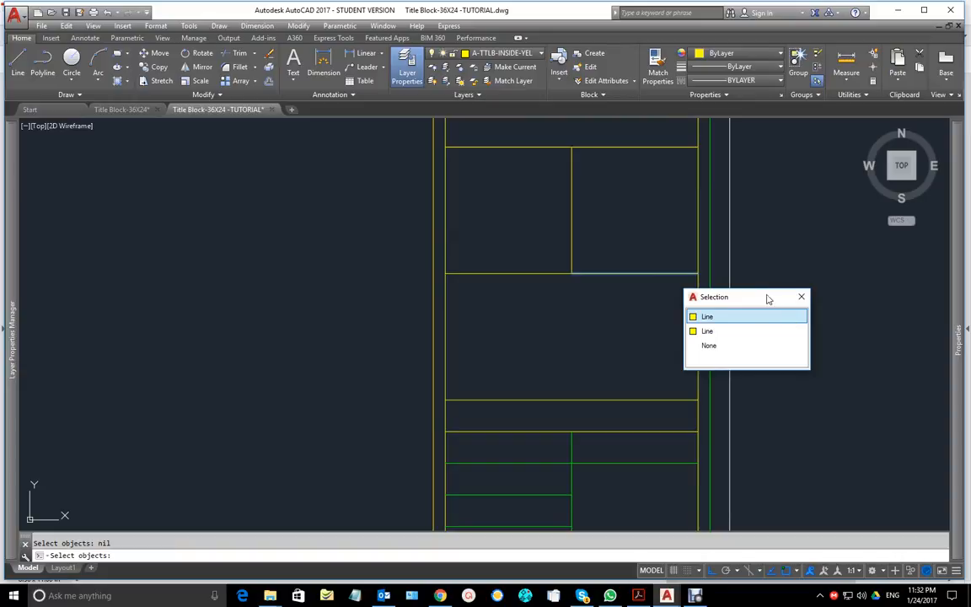
left_click(751, 317)
key("Return")
left_click(753, 328)
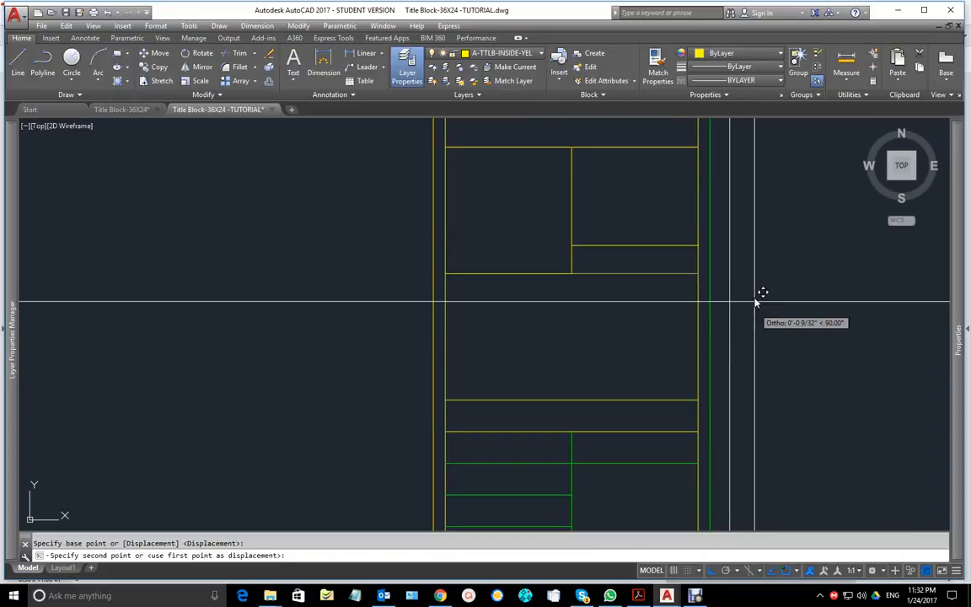
type(".2")
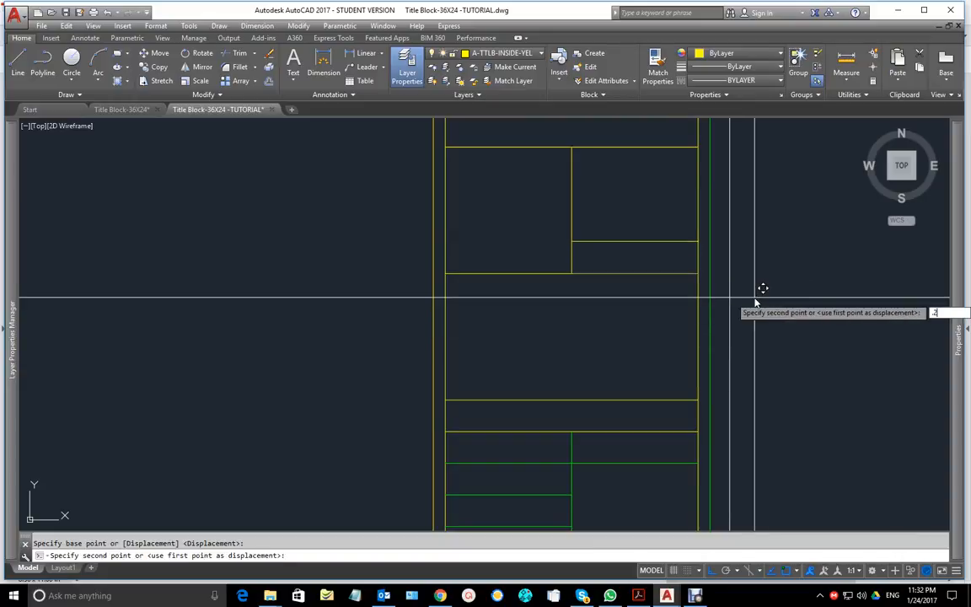
type("5")
key("Return")
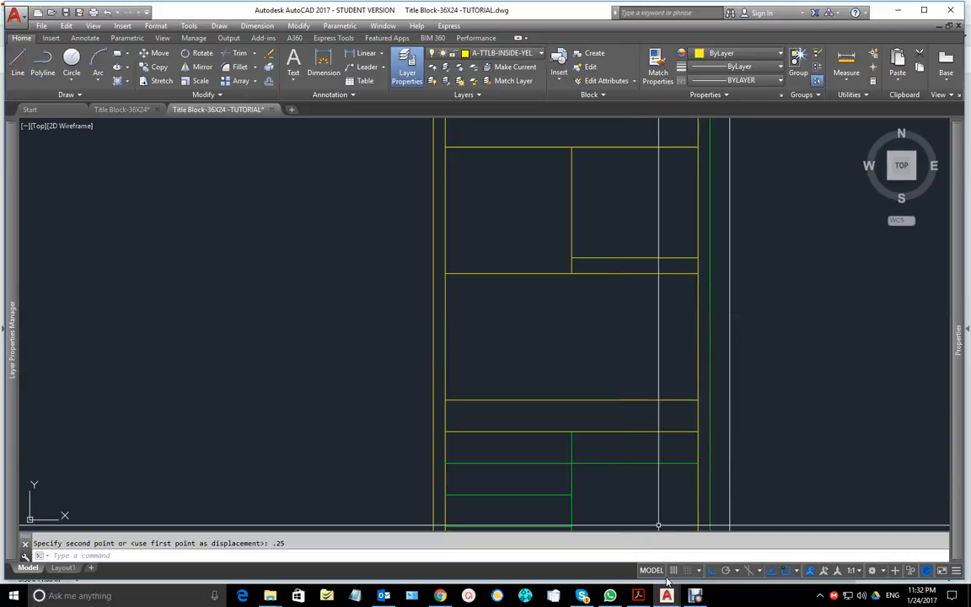
Step: Examine the line colours of the NORTH ARROW, logo and INTERIOR DESIGN cells in the assignment PDF and return to the tutorial drawing
mouse_move(668, 597)
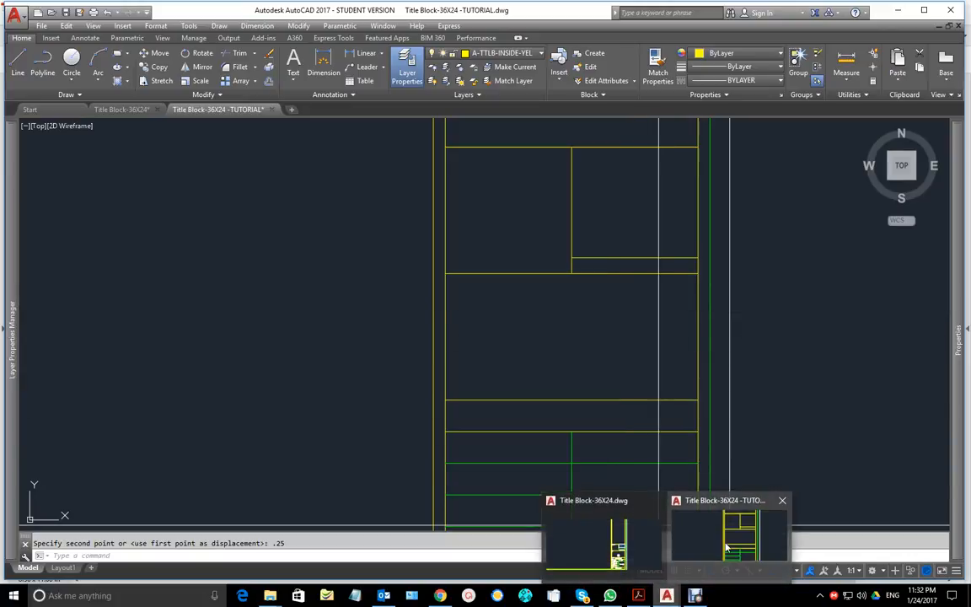
left_click(638, 595)
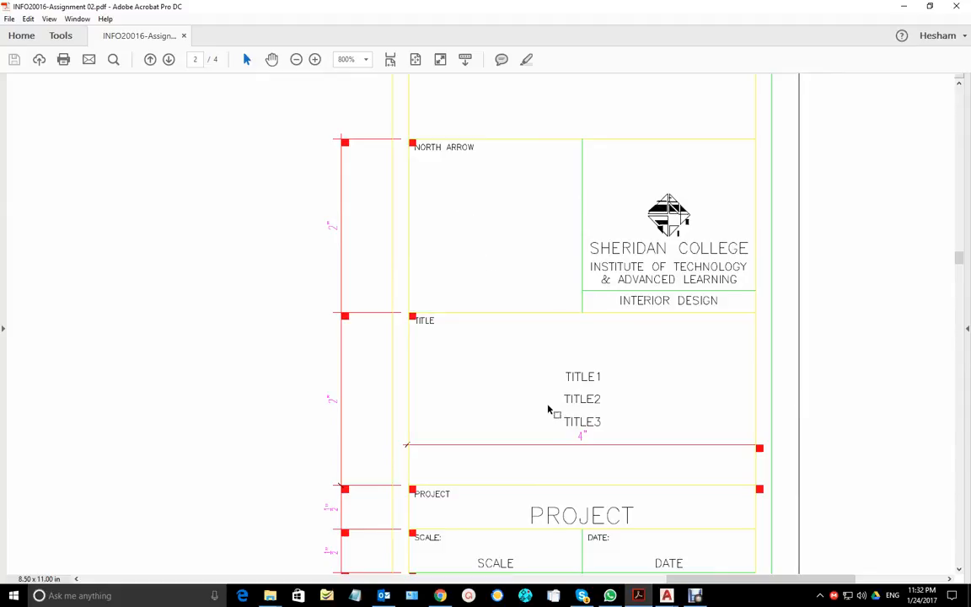
scroll(552, 408, "down", 3)
scroll(550, 388, "up", 6)
scroll(552, 391, "down", 4)
scroll(617, 334, "up", 2)
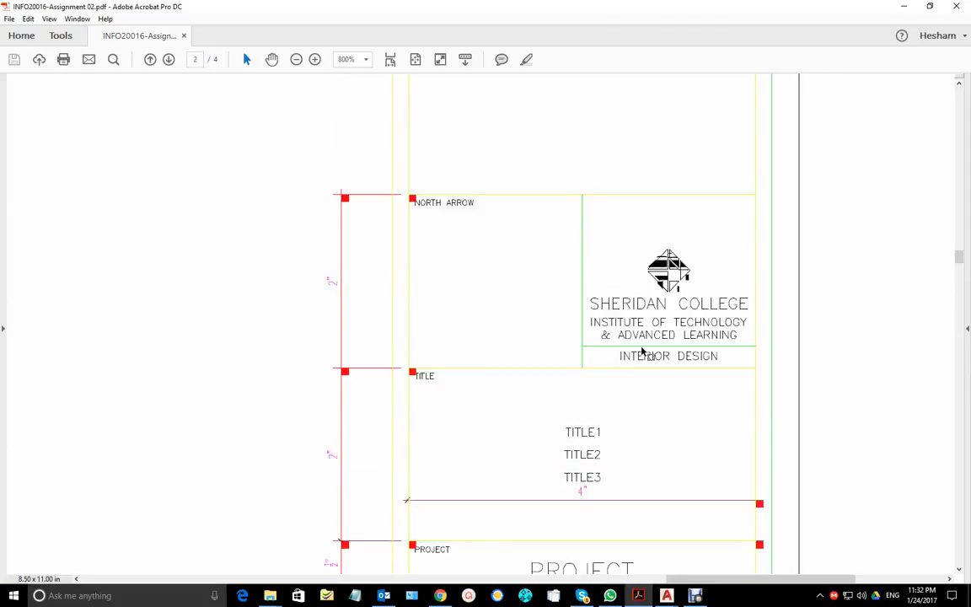
scroll(640, 361, "down", 2)
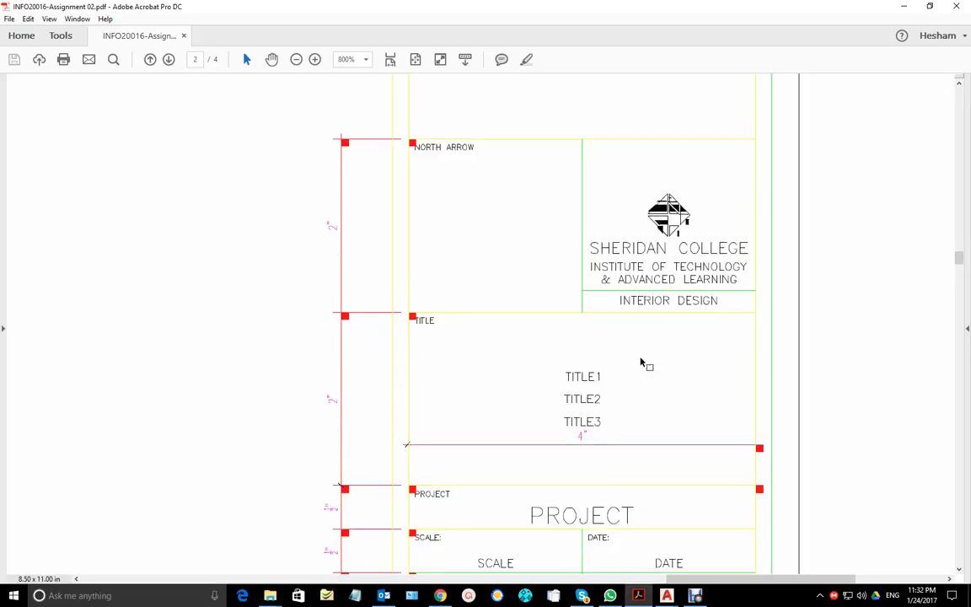
scroll(661, 557, "down", 2)
scroll(661, 531, "up", 2)
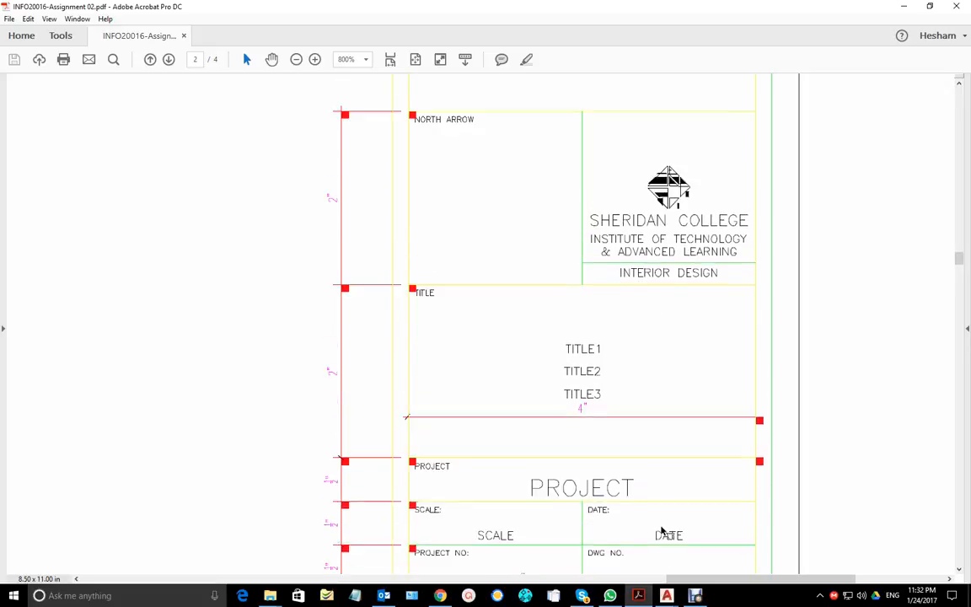
mouse_move(664, 596)
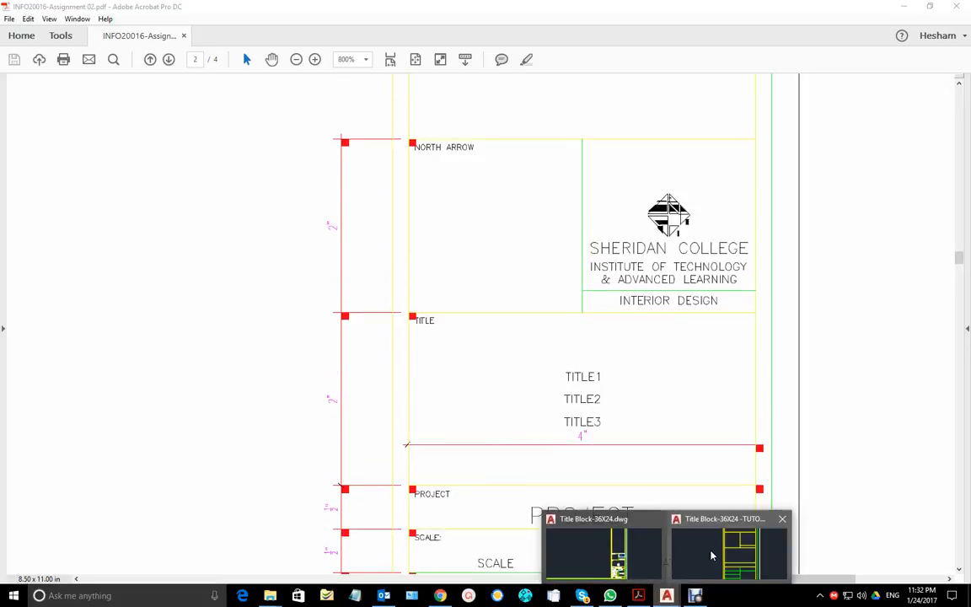
left_click(729, 552)
Step: Assign the NORTH ARROW row's vertical divider and the INTERIOR DESIGN cell's upper line to the A-TTLB-INSIDE-LN layer
left_click(571, 222)
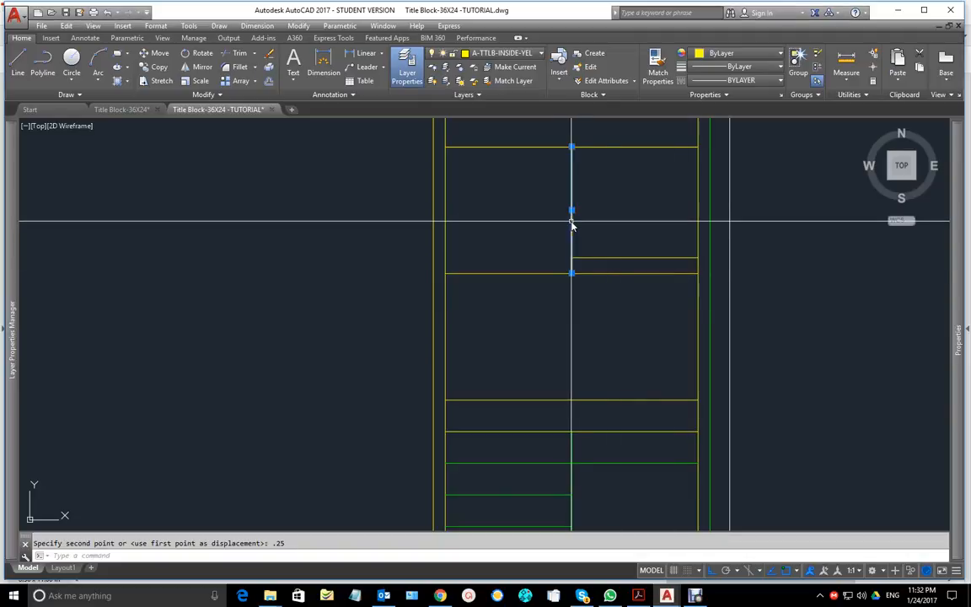
left_click(590, 257)
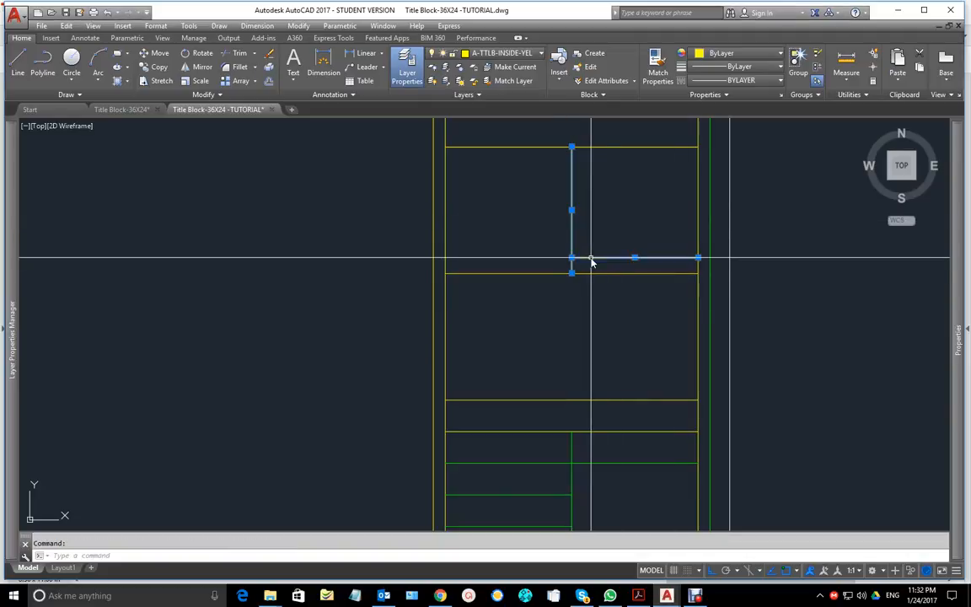
left_click(528, 54)
left_click(491, 109)
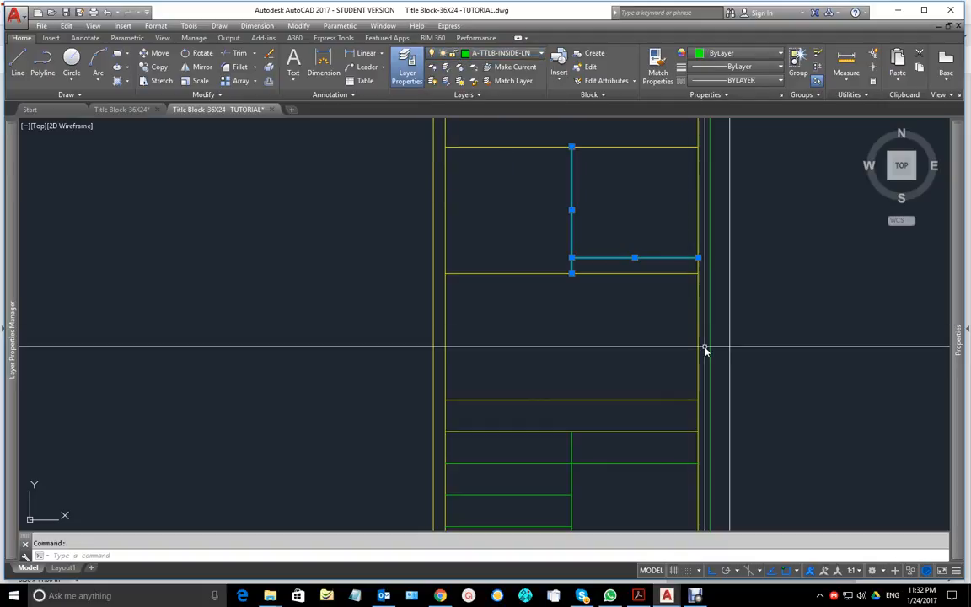
key("Escape")
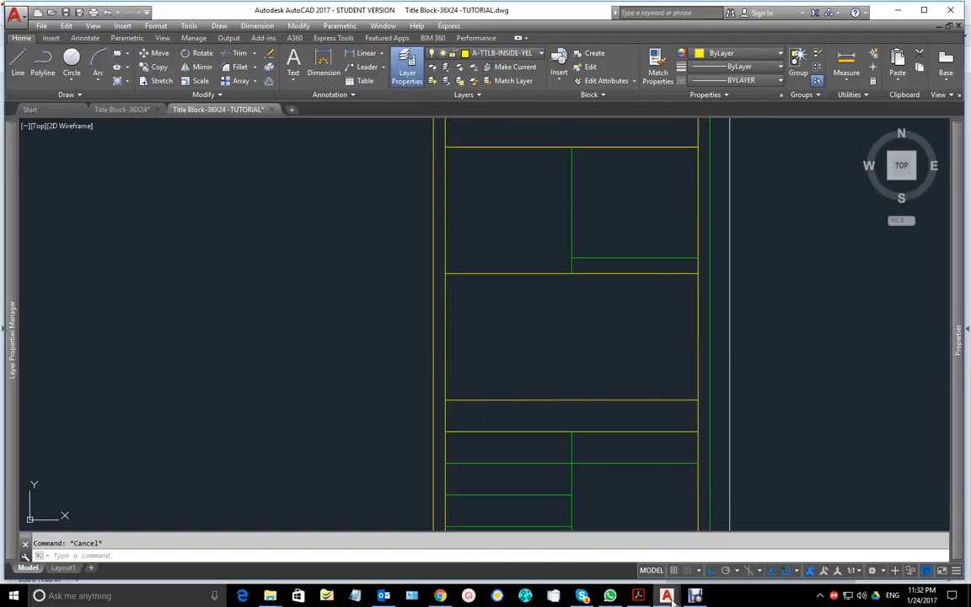
Step: Save the Title Block-36X24 -TUTORIAL drawing
scroll(650, 340, "down", 2)
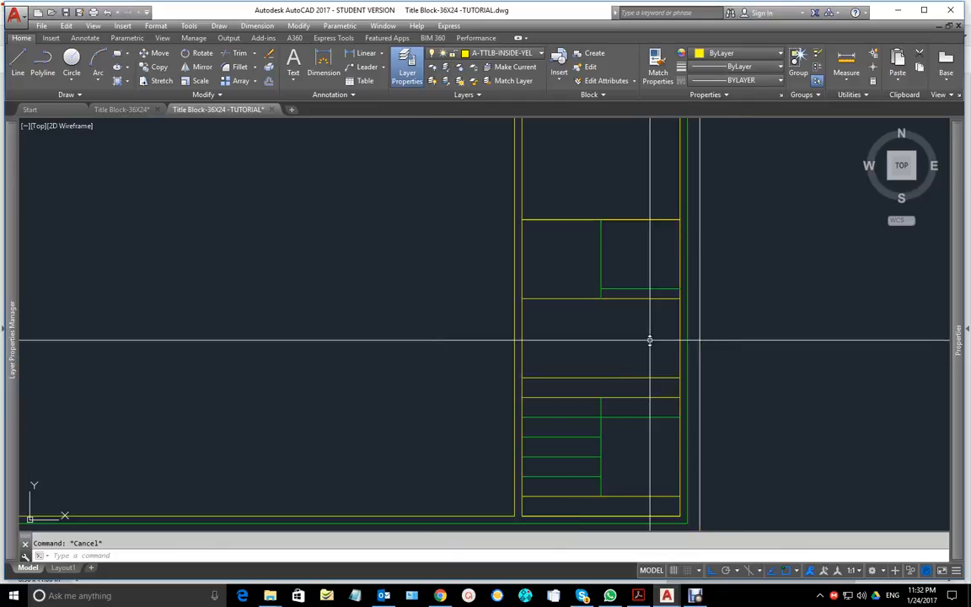
scroll(649, 340, "down", 1)
mouse_move(557, 304)
middle_mouse_down()
mouse_move(494, 361)
mouse_move(502, 354)
middle_mouse_up()
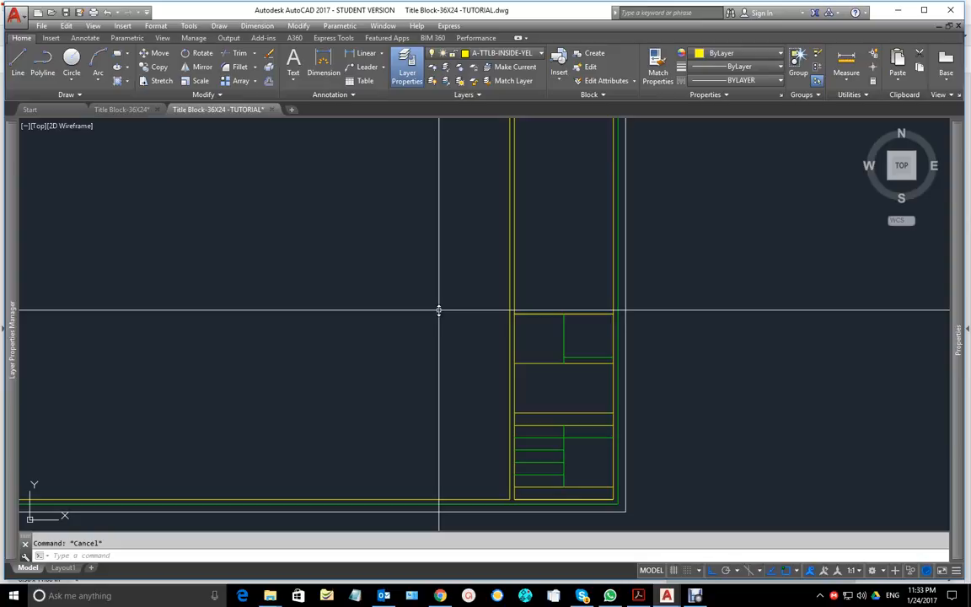
key("ctrl+s")
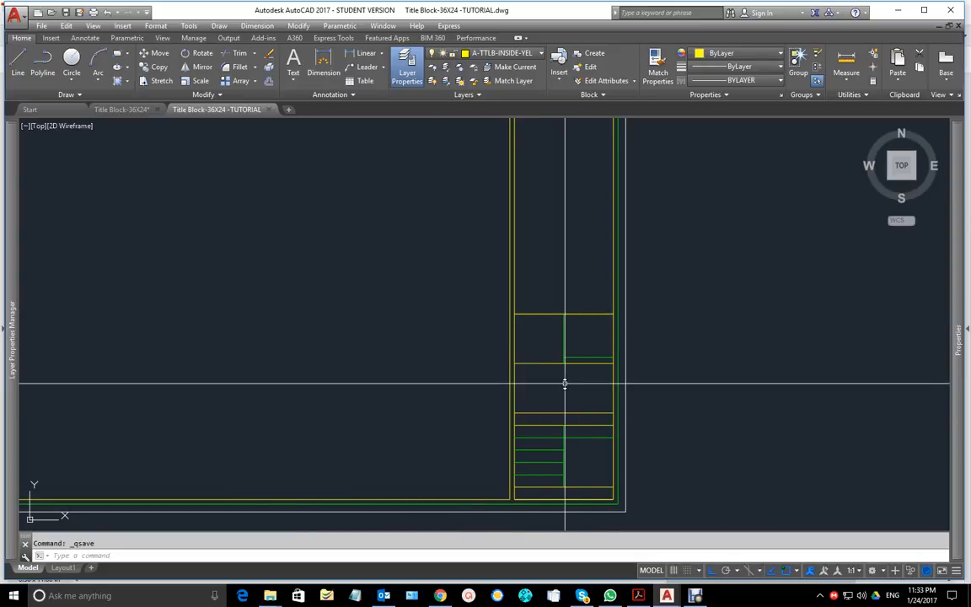
middle_click_drag(546, 412, 649, 376)
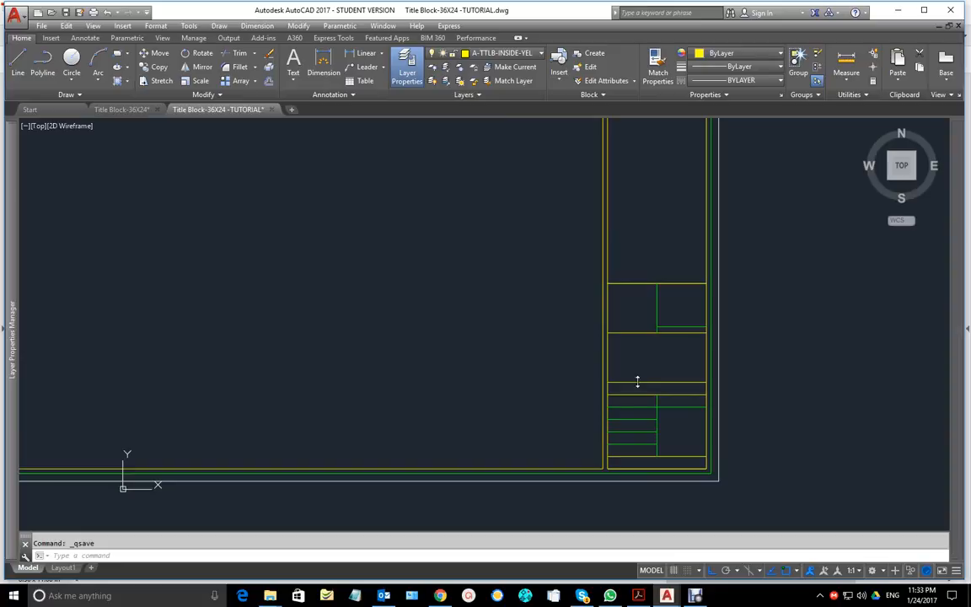
Step: Examine the labels and text fields in the title block cells of the assignment PDF
left_click(639, 595)
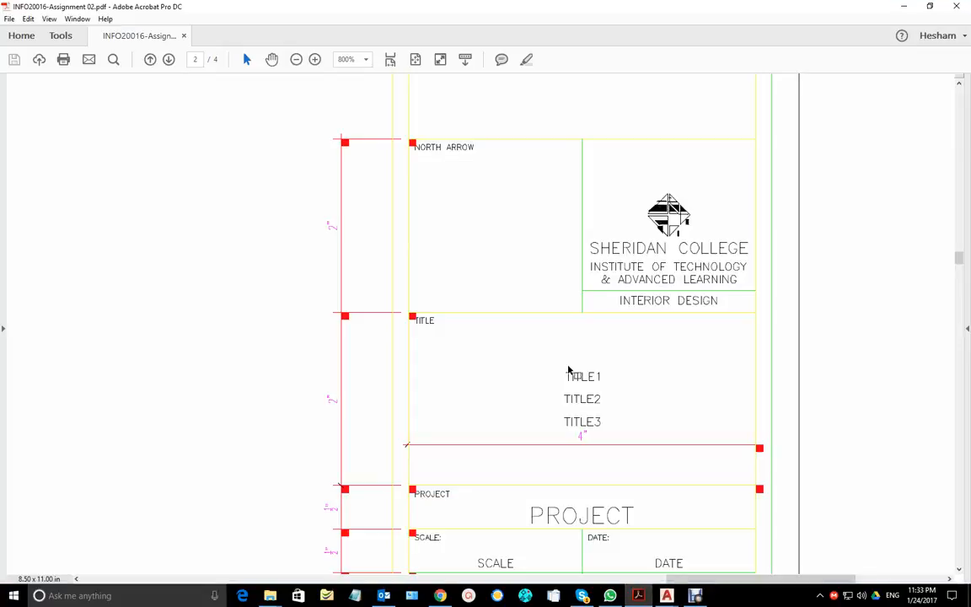
scroll(568, 370, "up", 1)
scroll(568, 371, "down", 2)
scroll(568, 370, "up", 3)
scroll(568, 371, "down", 1)
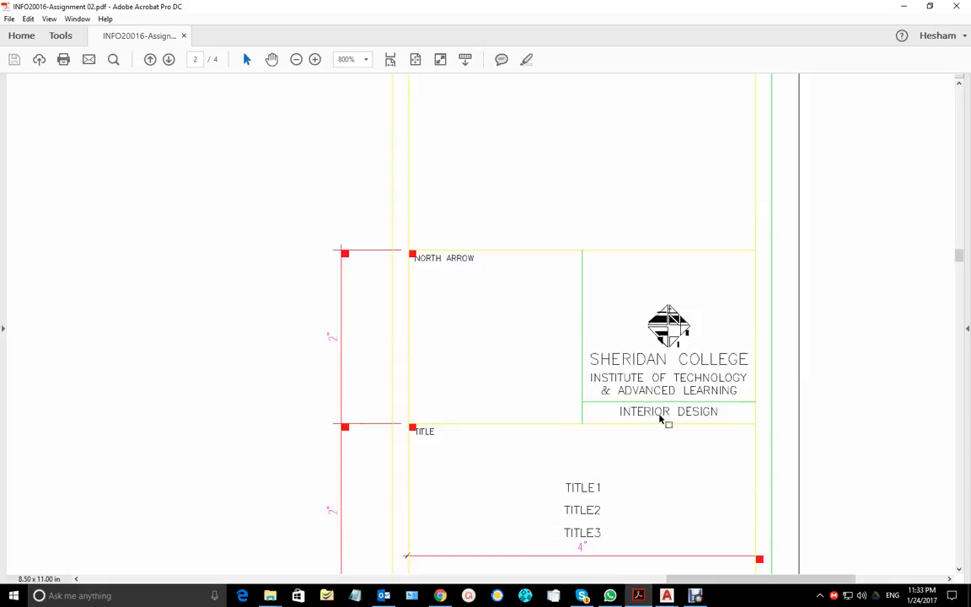
scroll(653, 416, "down", 1)
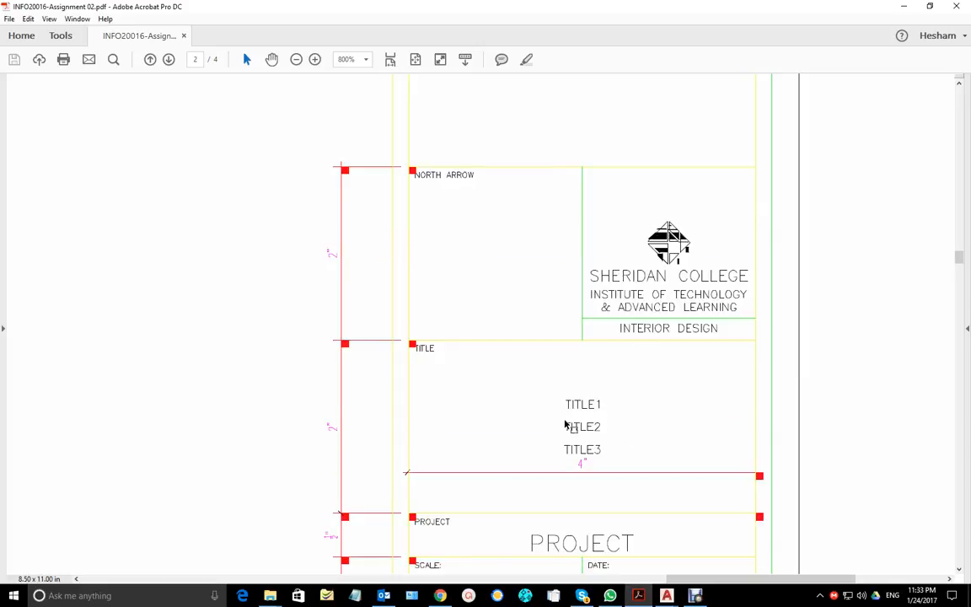
scroll(503, 392, "down", 1)
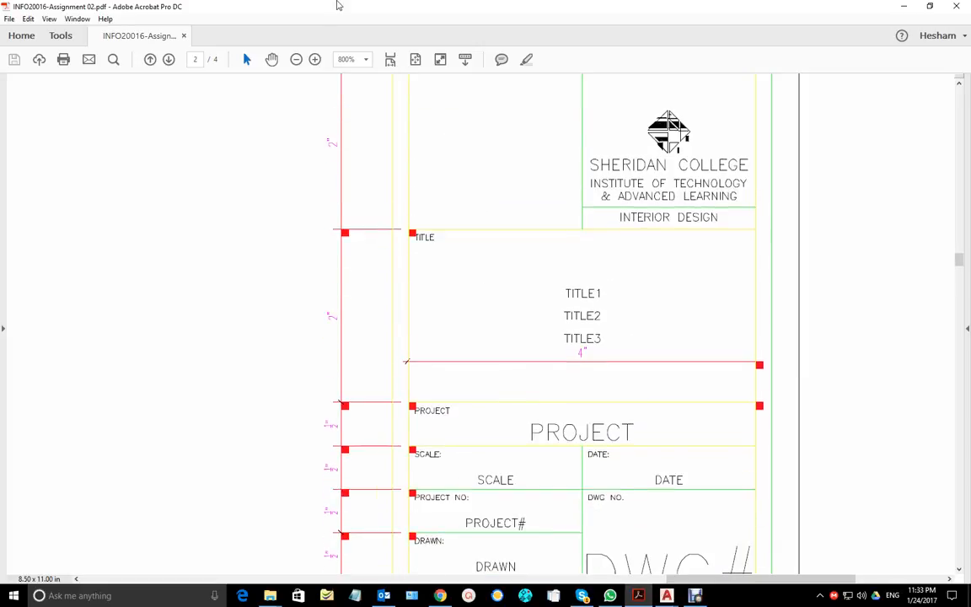
left_click(296, 60)
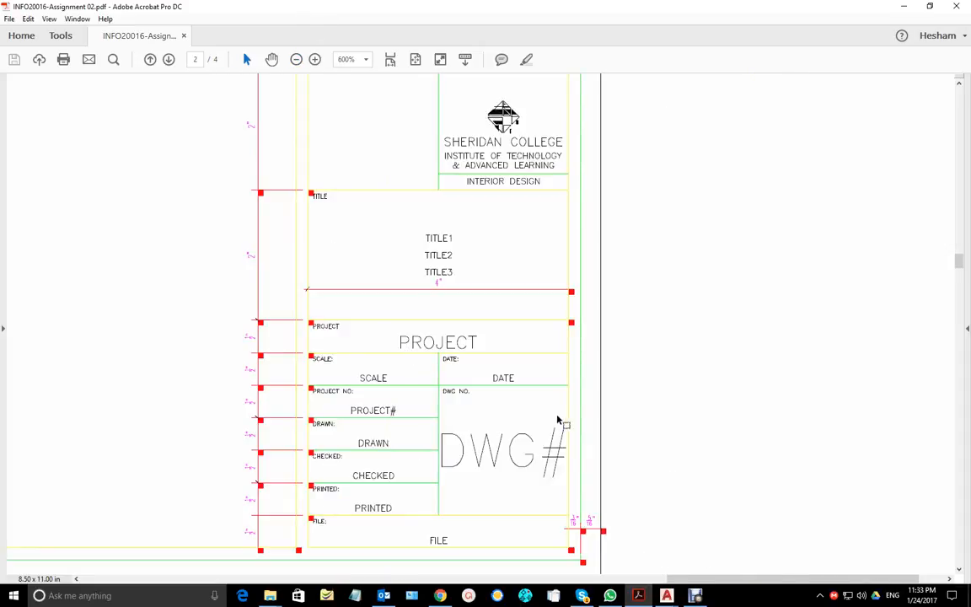
left_click_drag(696, 579, 651, 579)
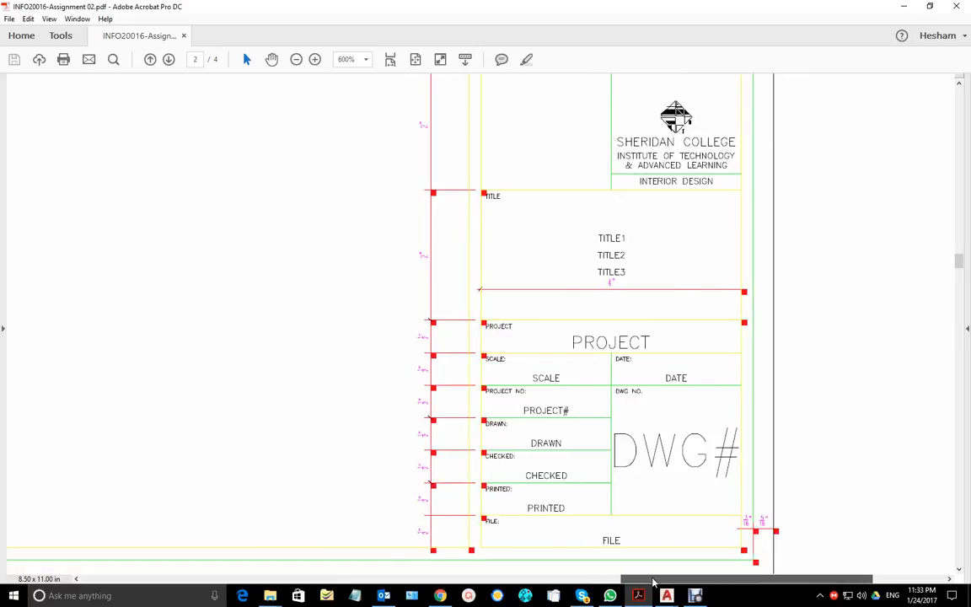
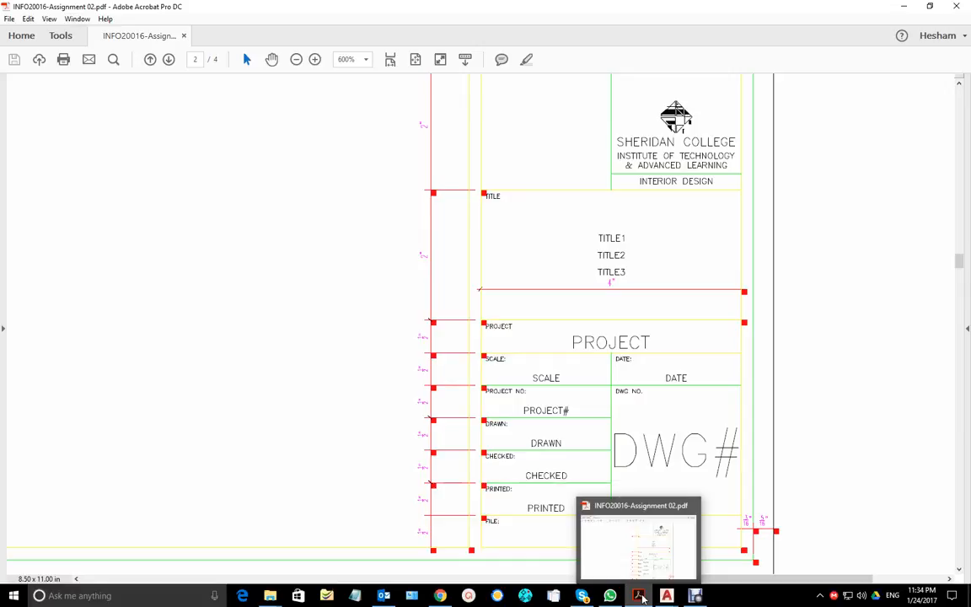
Step: Return to the tutorial drawing and make A-TTLB-NOTE the current layer
left_click(670, 595)
mouse_move(670, 595)
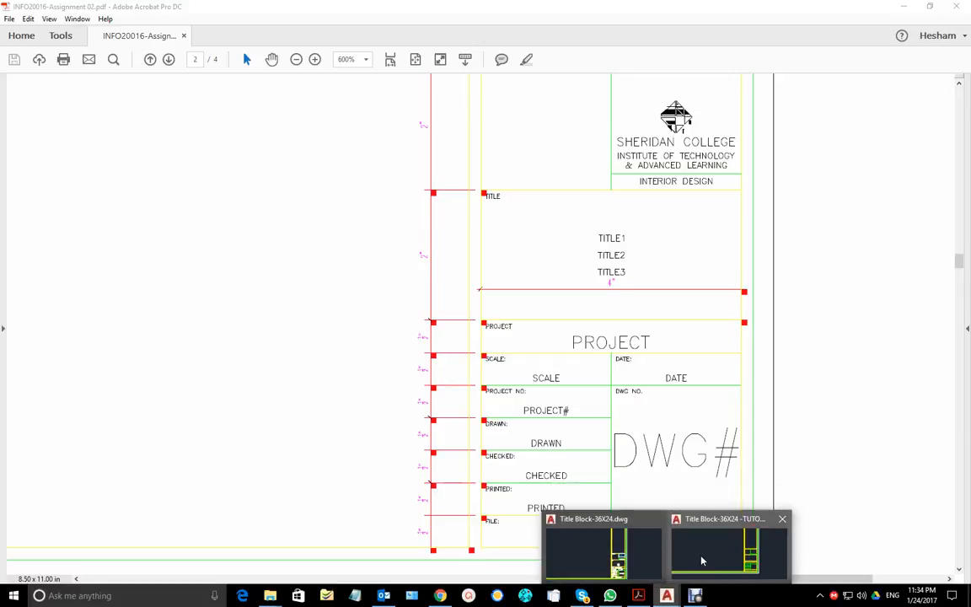
left_click(700, 559)
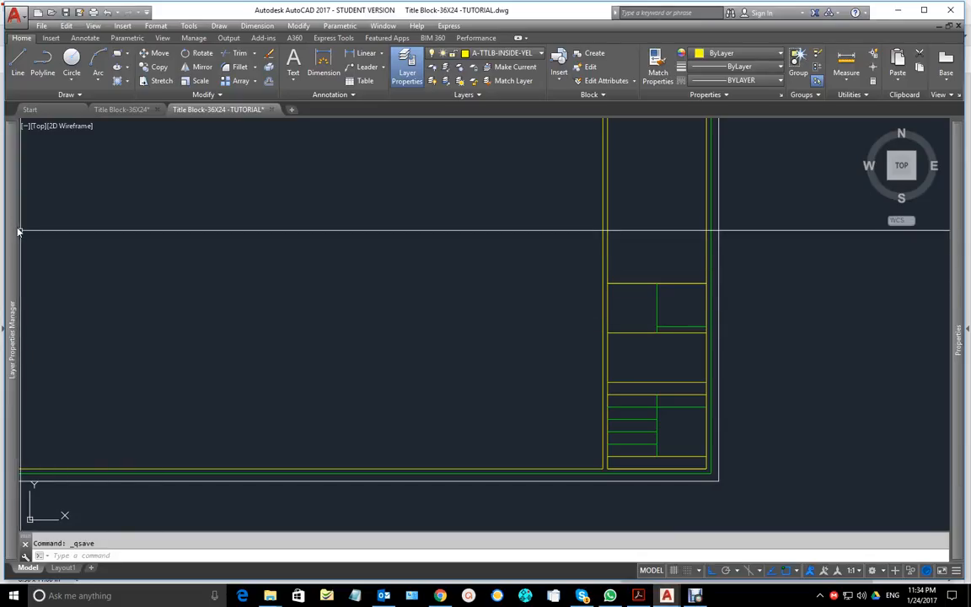
mouse_move(15, 226)
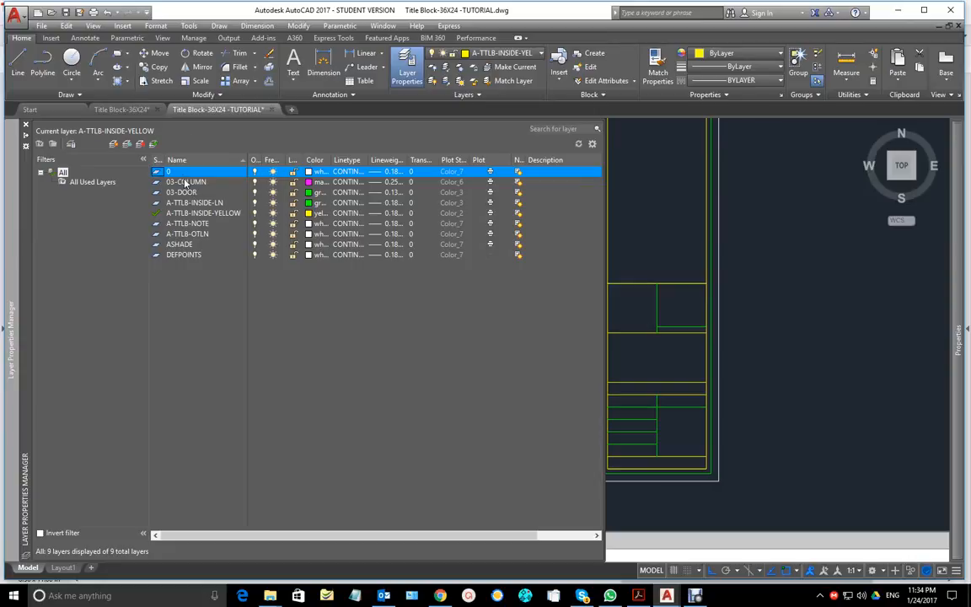
left_click(175, 224)
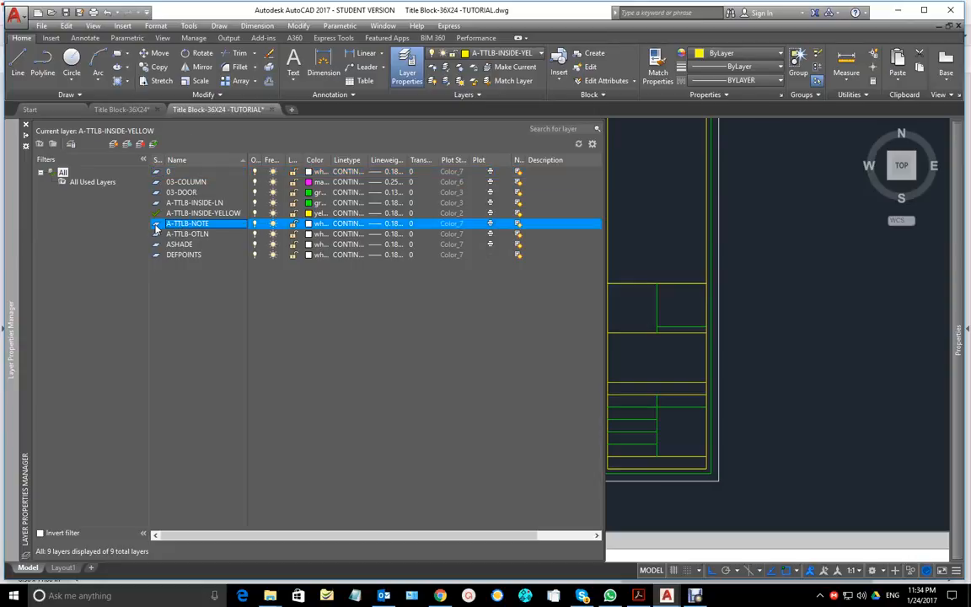
double_click(156, 224)
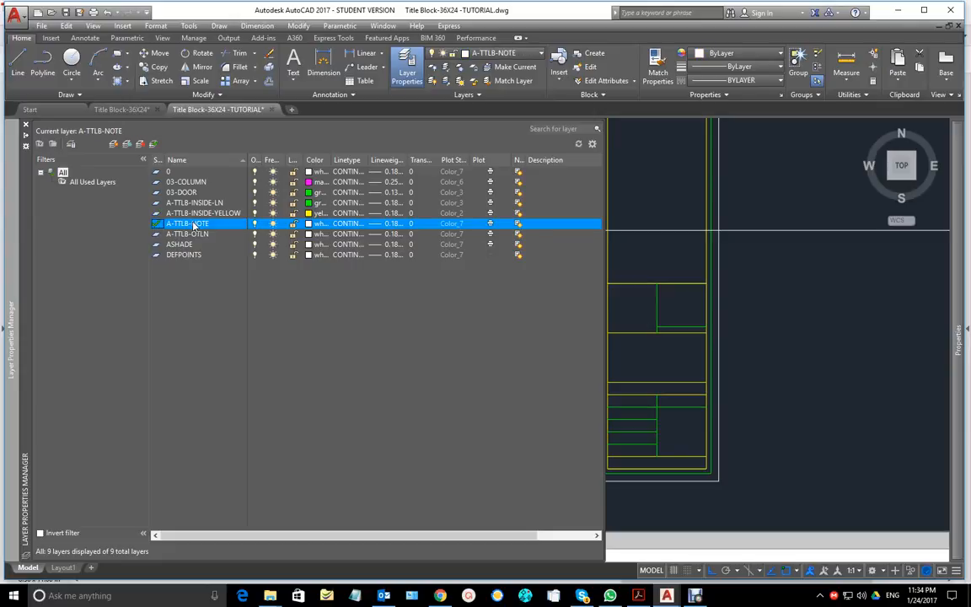
Step: Find the text style, font and text height requirements under Step One in the assignment PDF
left_click(640, 596)
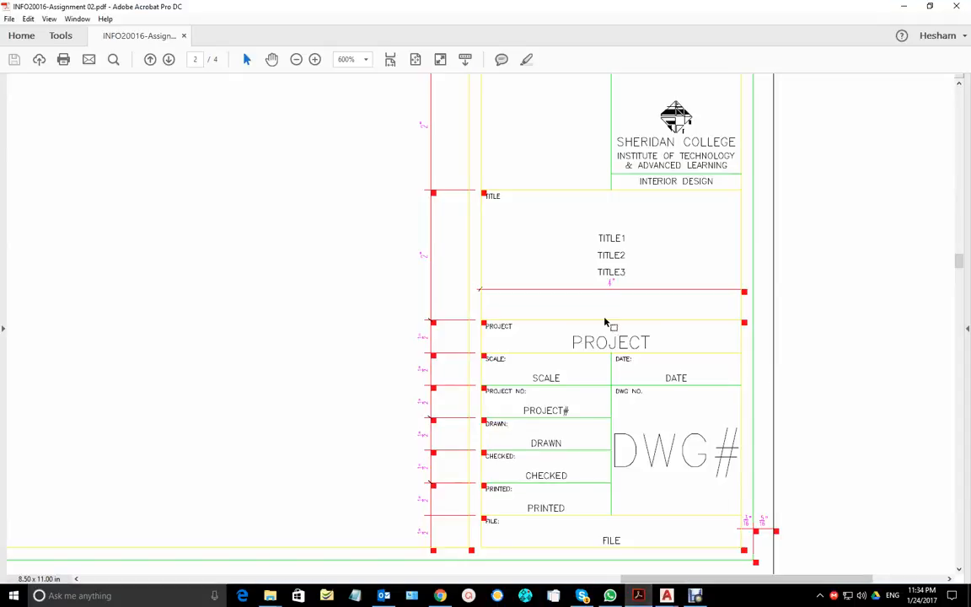
left_click(296, 61)
left_click(296, 60)
scroll(389, 251, "up", 20)
scroll(399, 231, "up", 12)
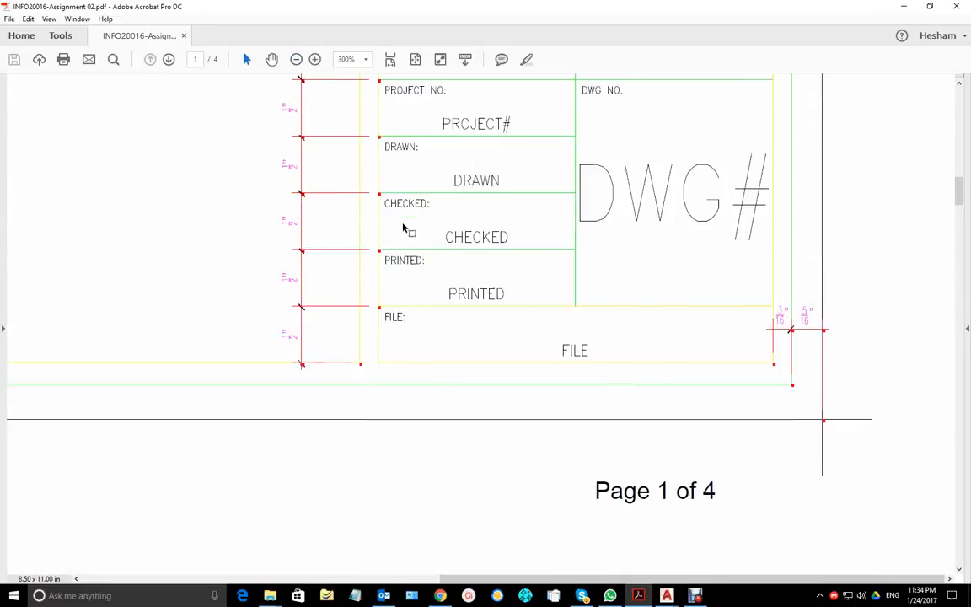
left_click(295, 61)
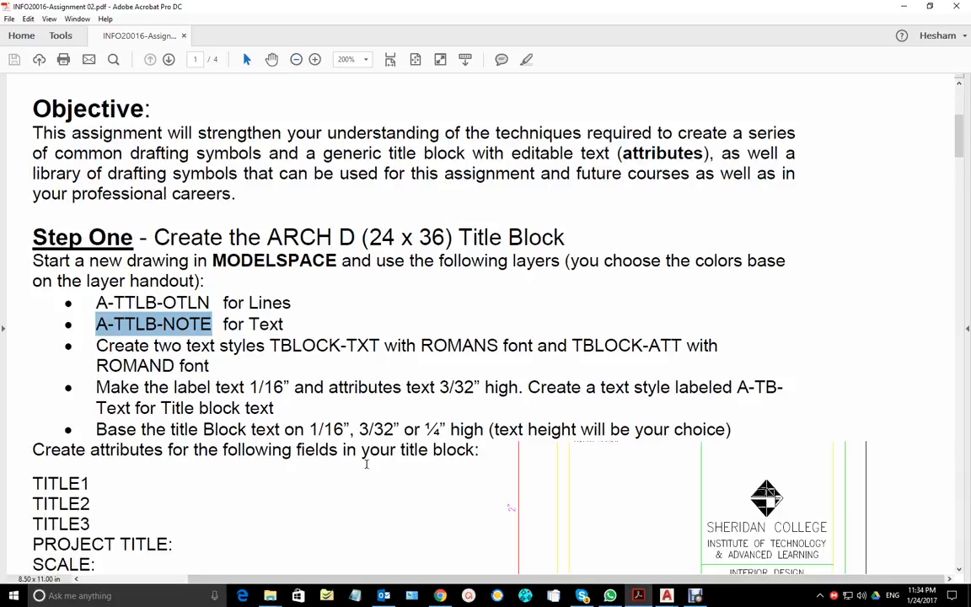
scroll(366, 462, "down", 1)
scroll(366, 463, "down", 2)
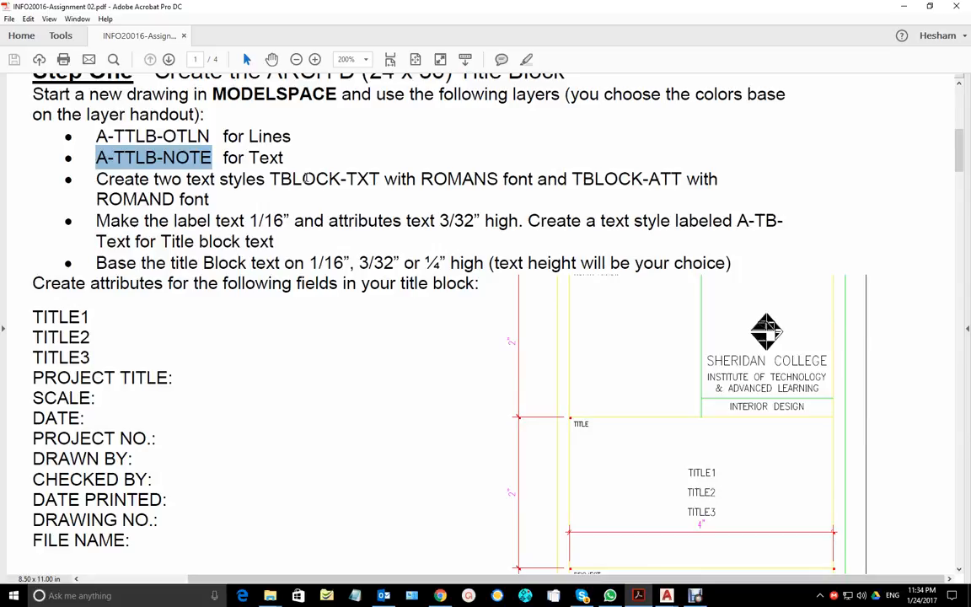
Step: Highlight the style name TBLOCK-TXT in the assignment PDF's instructions and return to the tutorial drawing
left_click(269, 178)
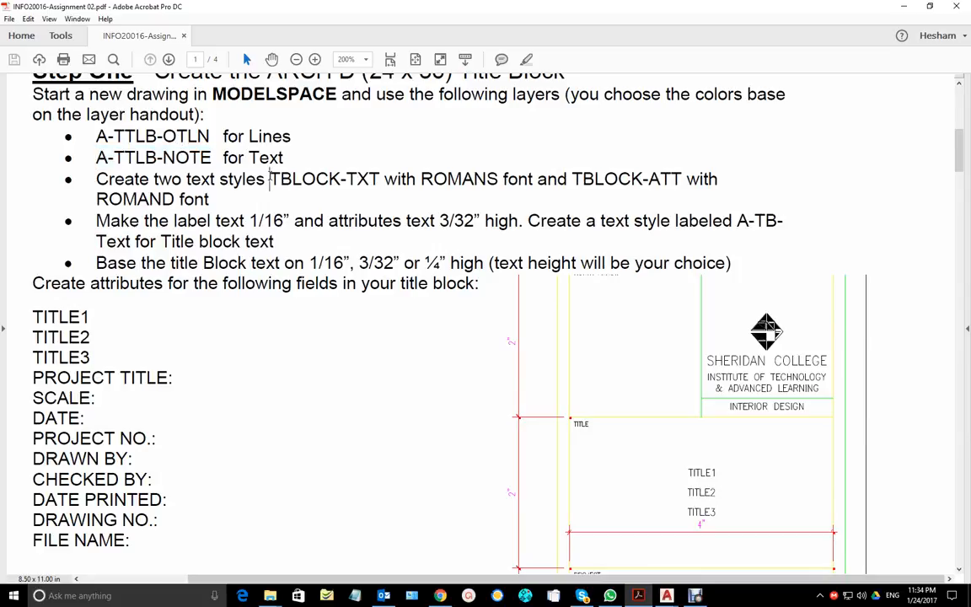
left_click_drag(270, 178, 381, 175)
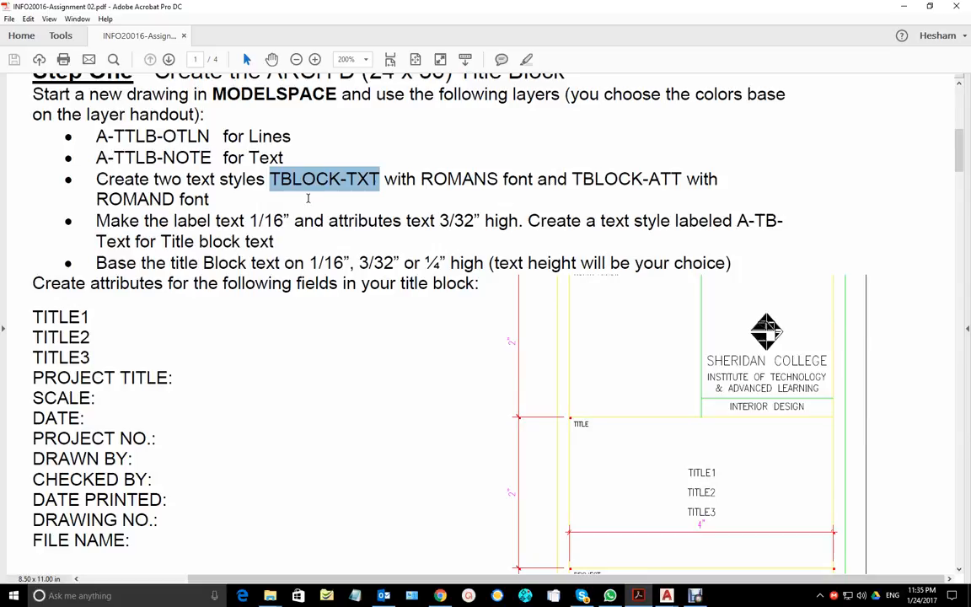
left_click(270, 179)
left_click_drag(270, 180, 384, 179)
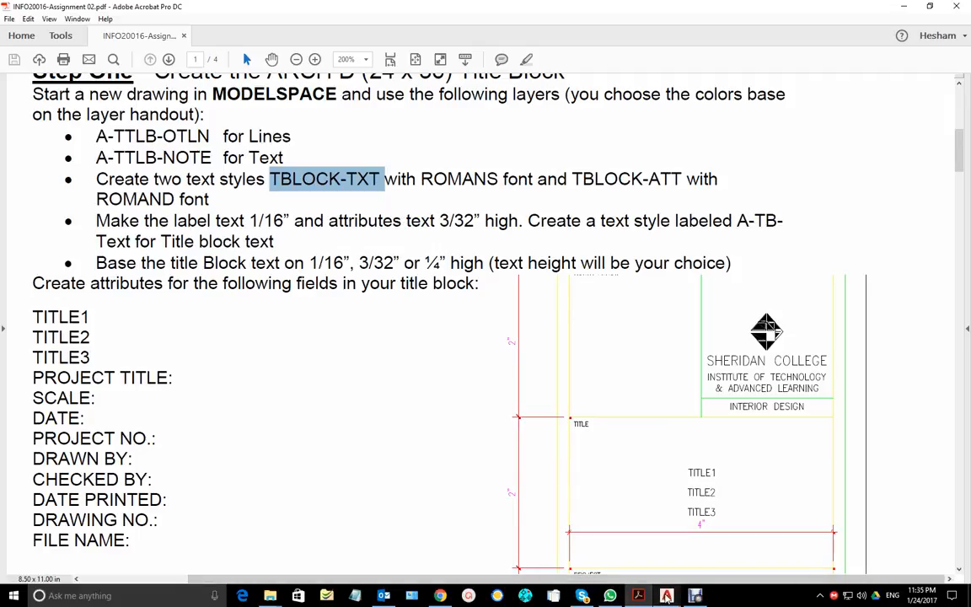
mouse_move(665, 595)
left_click(629, 492)
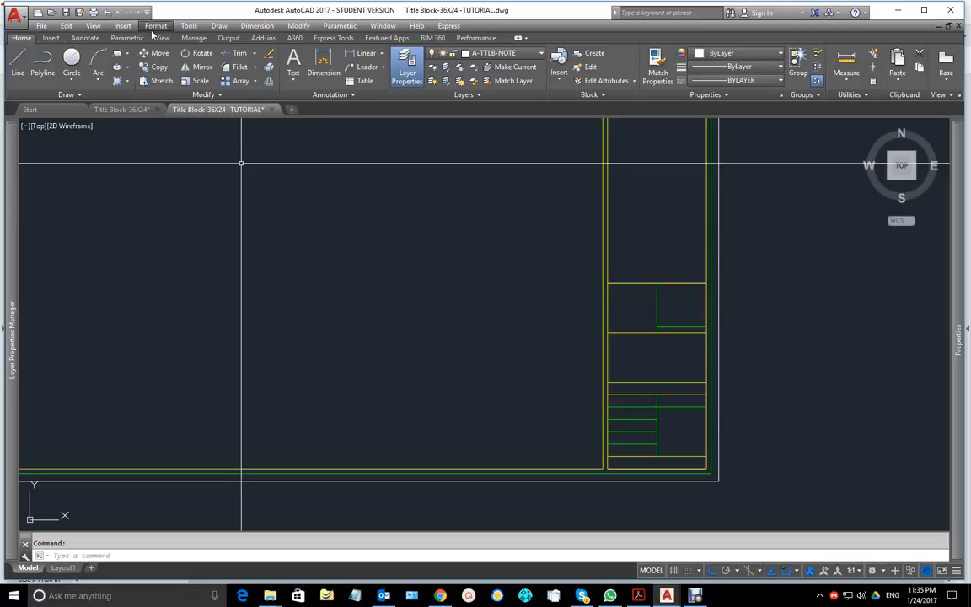
Step: Create a new text style named TBLOCK-TXT and set it as the current style
left_click(83, 38)
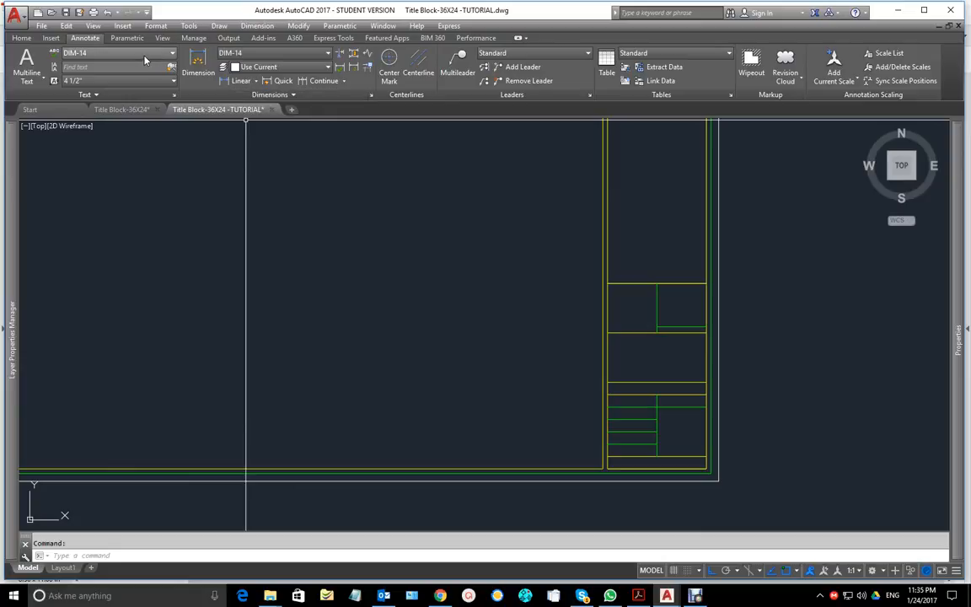
left_click(90, 95)
left_click(27, 62)
key("Escape")
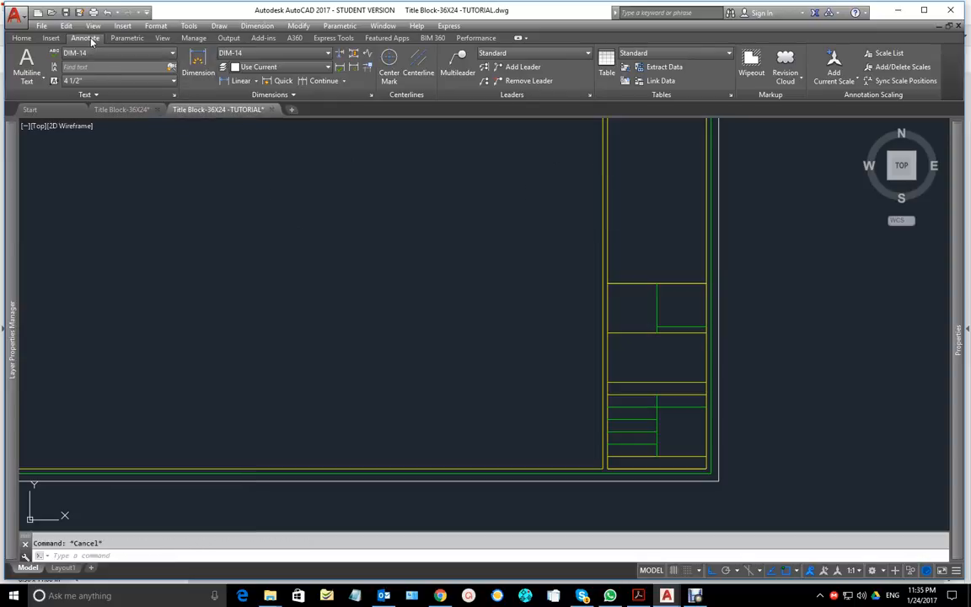
left_click(97, 54)
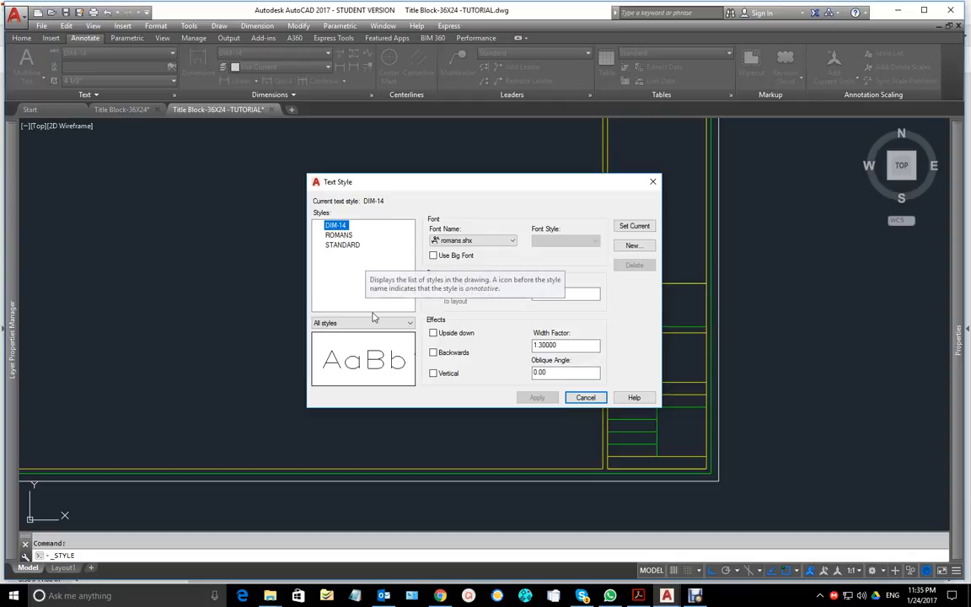
left_click(634, 245)
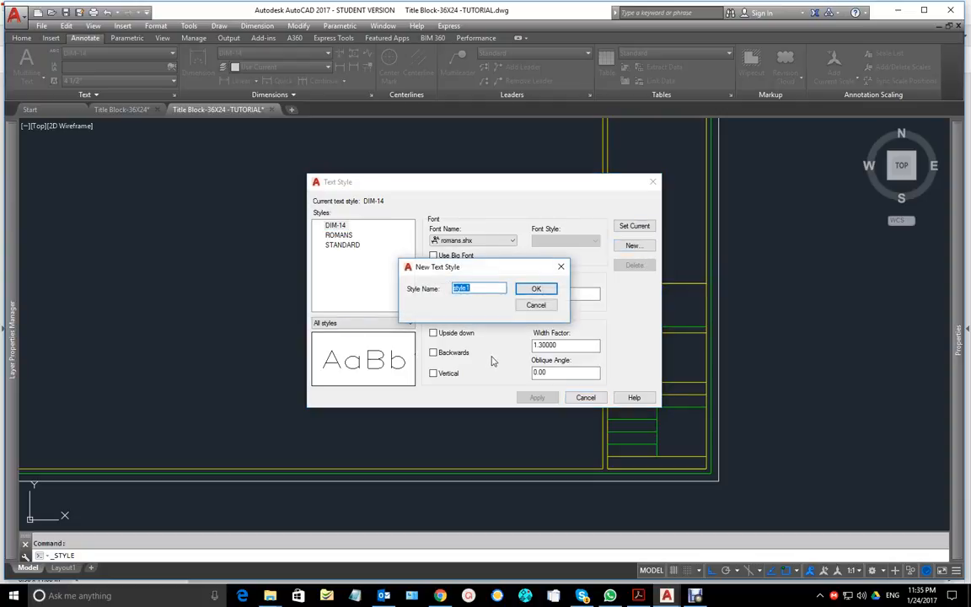
type("TBLOCK-TXT")
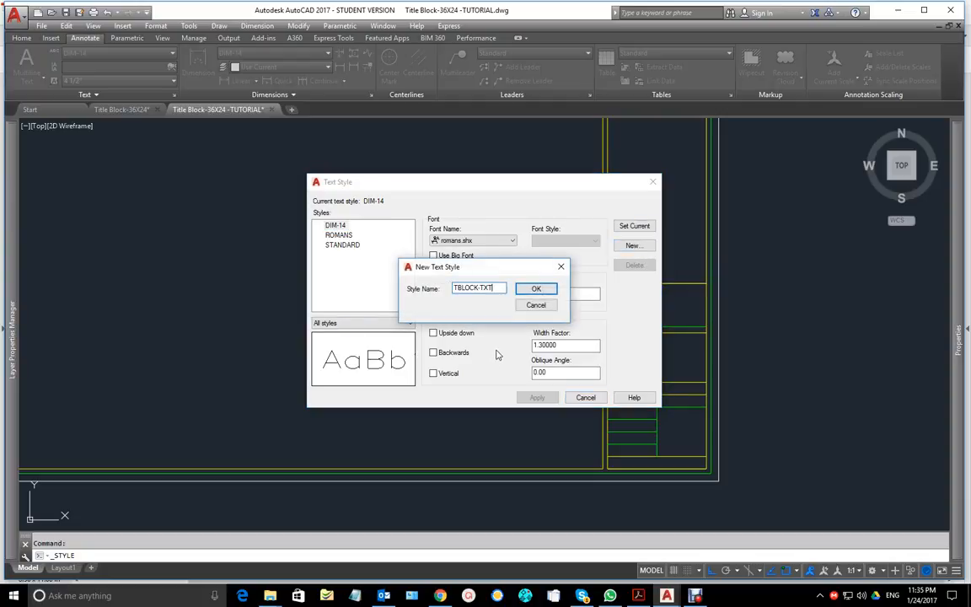
left_click(537, 289)
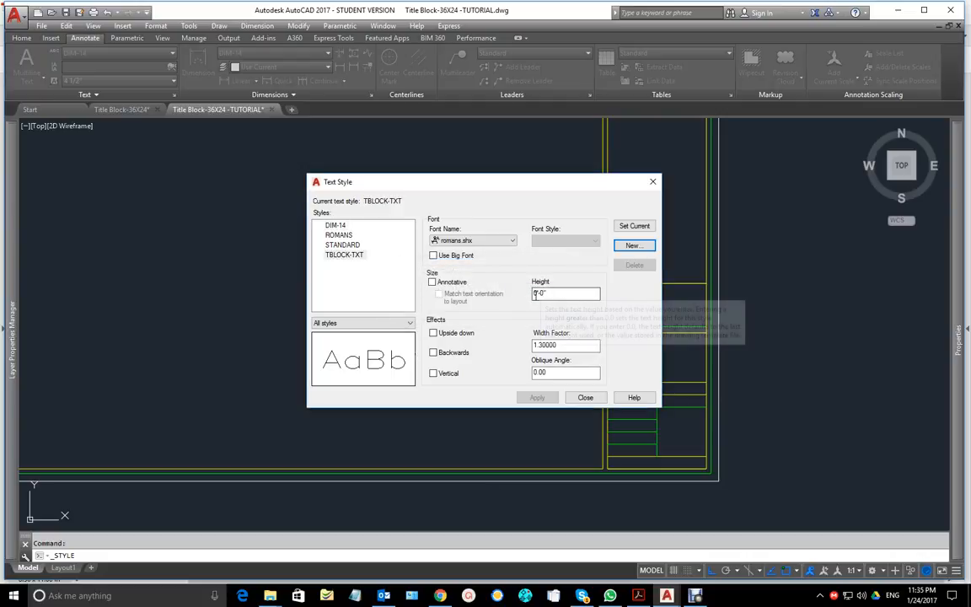
left_click(343, 256)
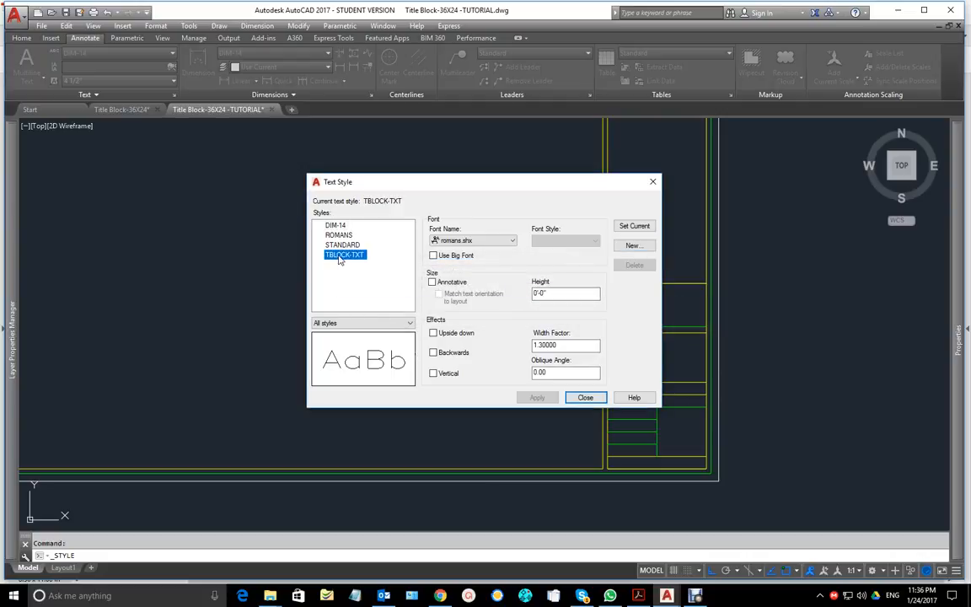
left_click(634, 226)
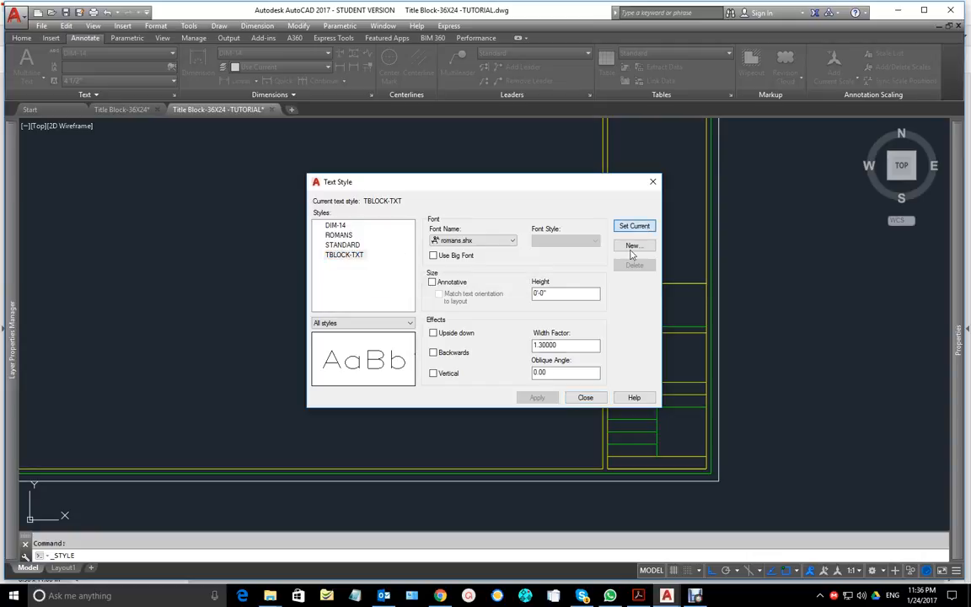
Step: Check the font required for TBLOCK-TXT in the assignment PDF and choose romans.shx as the style's font
left_click(639, 596)
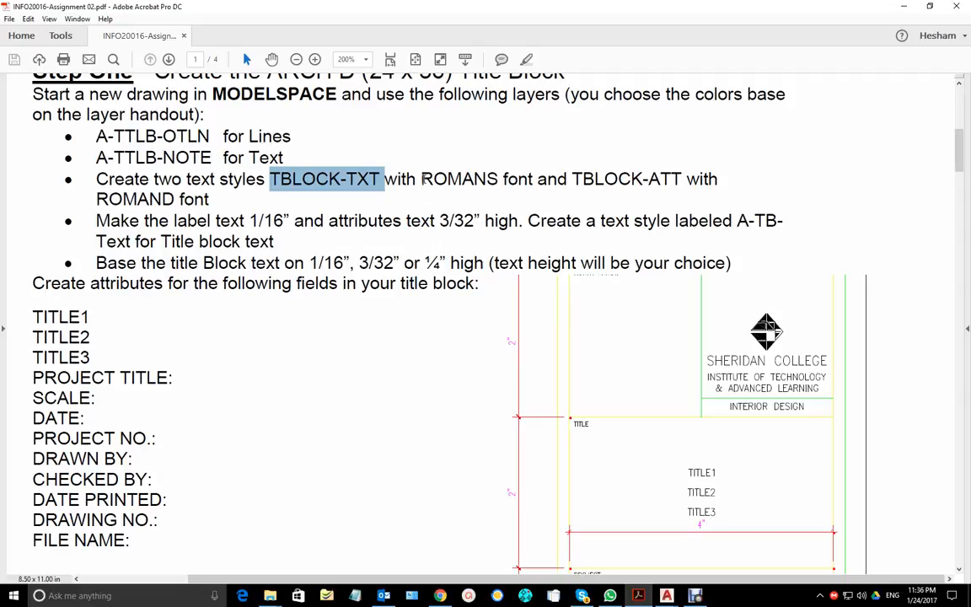
left_click(424, 178)
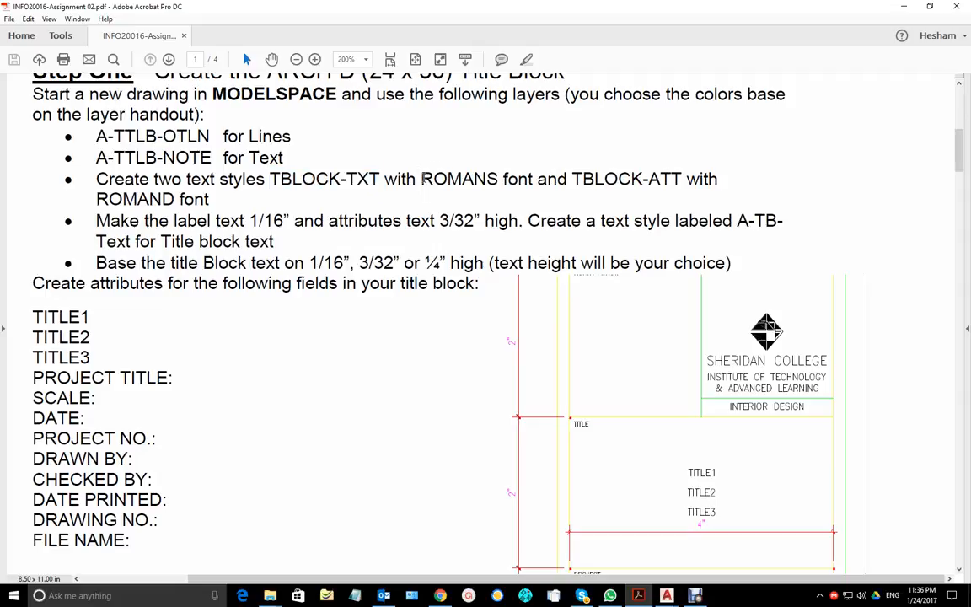
left_click_drag(421, 179, 493, 178)
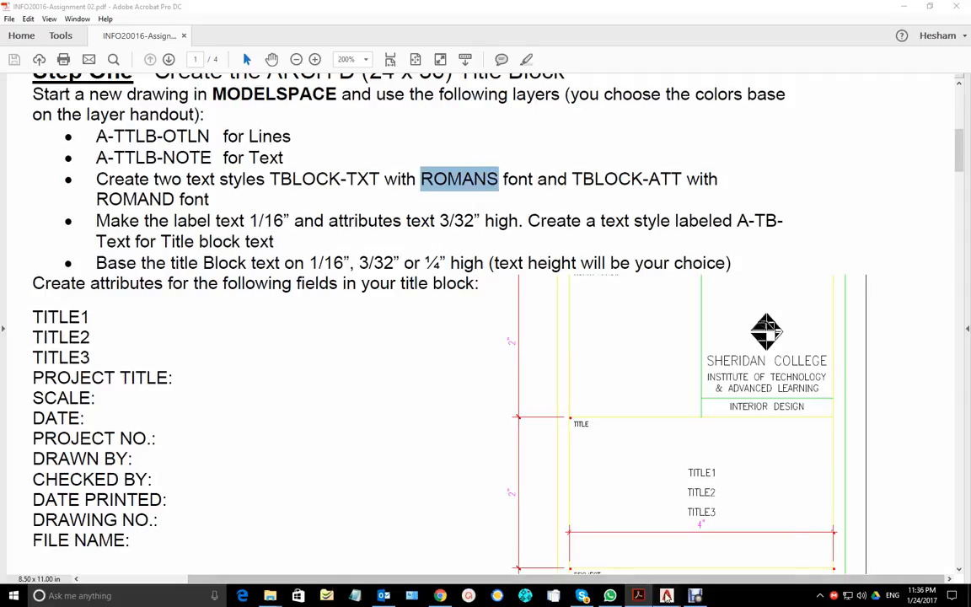
mouse_move(668, 595)
left_click(714, 541)
left_click(343, 254)
left_click(479, 241)
scroll(474, 262, "up", 1)
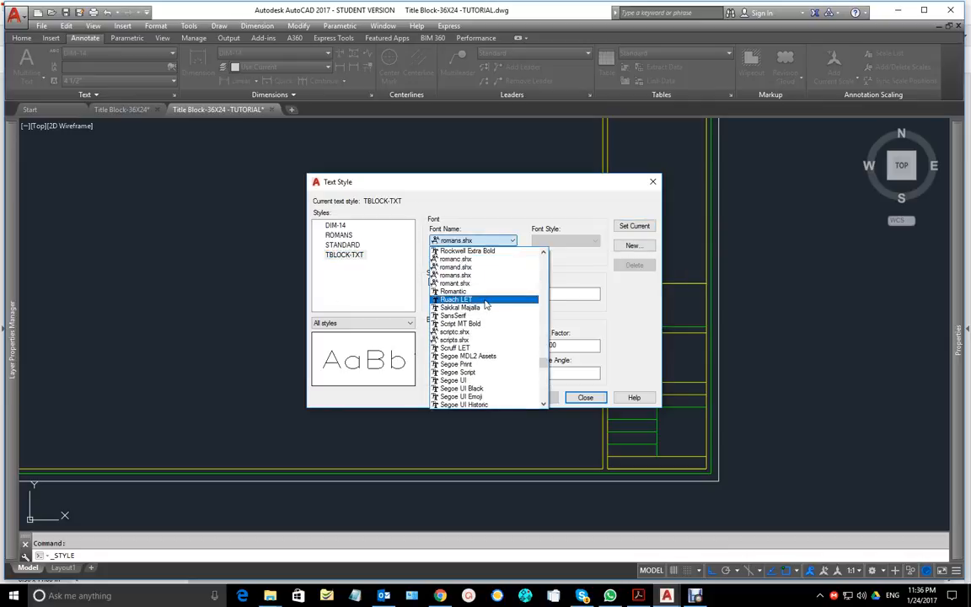
left_click(476, 275)
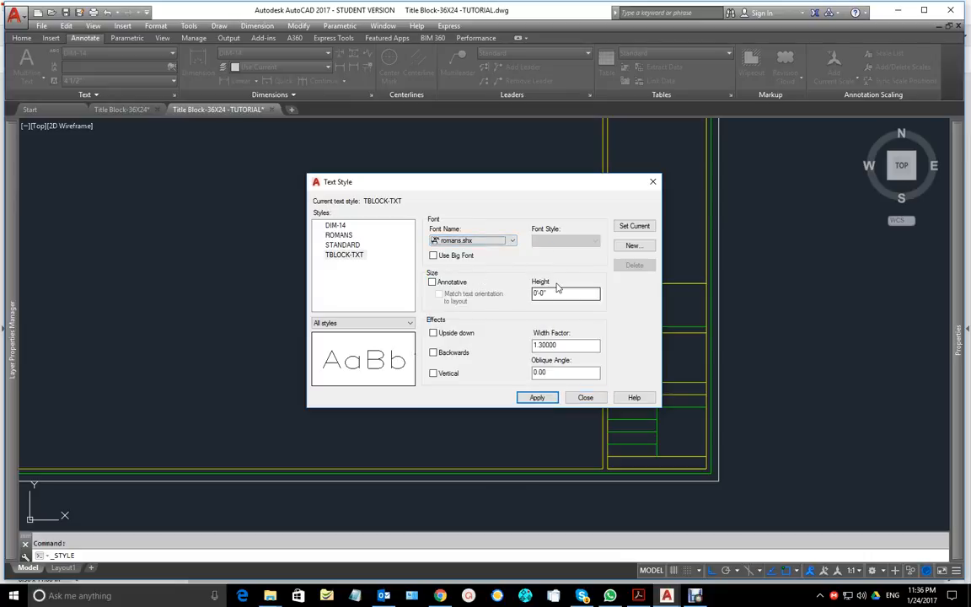
Step: Look up the required label text height in the assignment PDF and return to the TBLOCK-TXT style settings
mouse_move(643, 599)
left_click(642, 597)
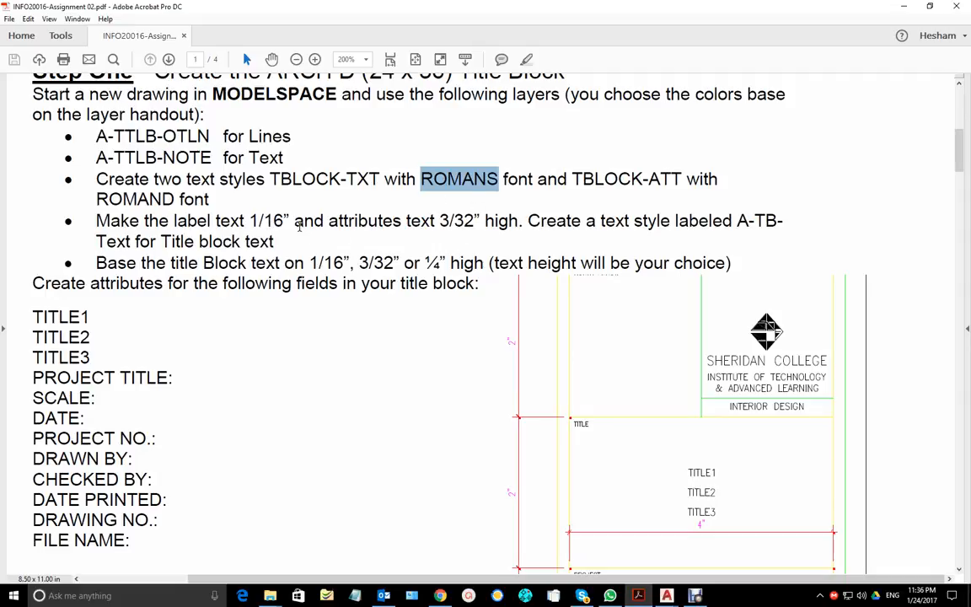
left_click_drag(250, 221, 284, 221)
mouse_move(638, 595)
left_click(636, 531)
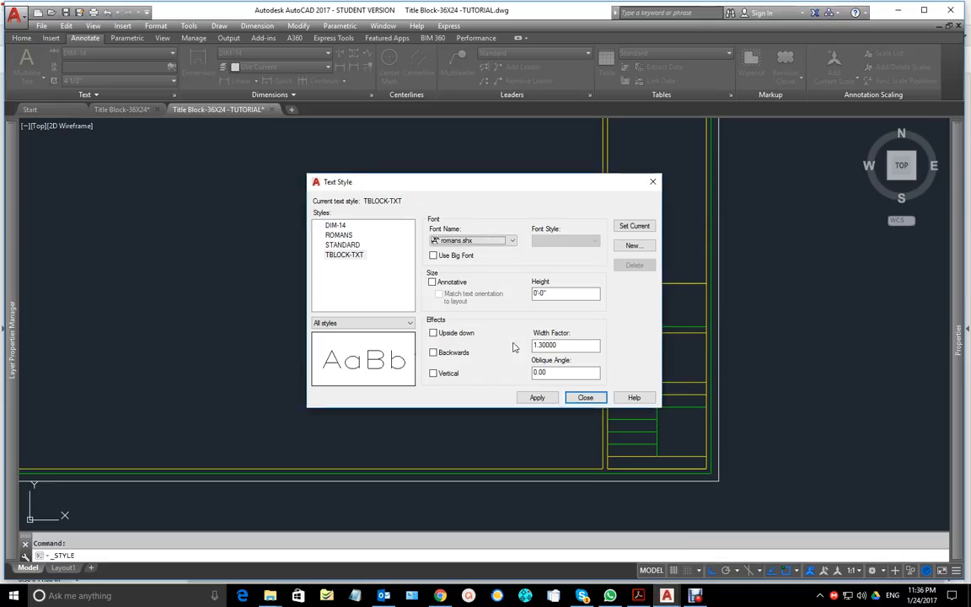
Step: Set the TBLOCK-TXT text height to 1/16", make the style current and save its changes
double_click(568, 294)
type("1/16")
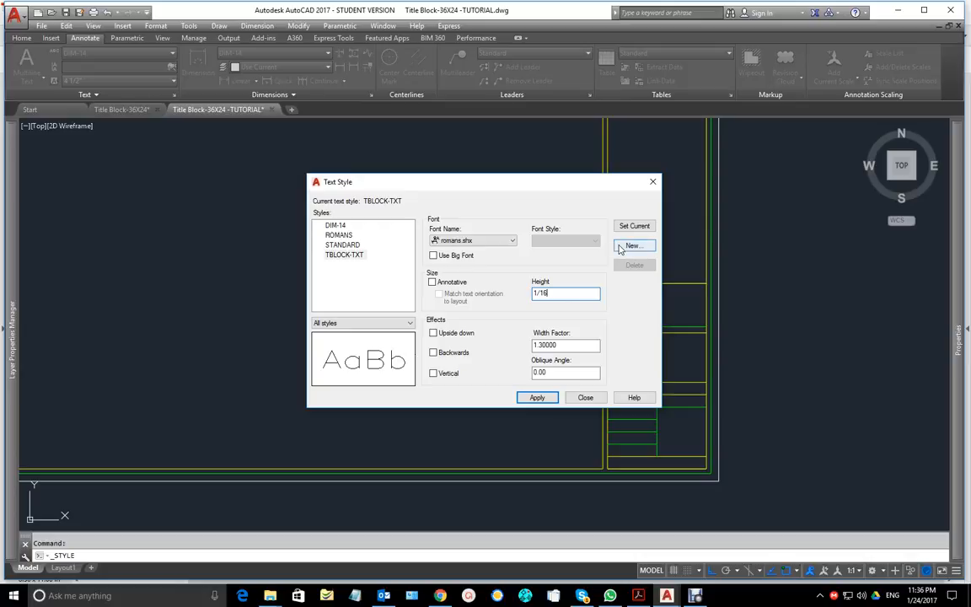
left_click(628, 225)
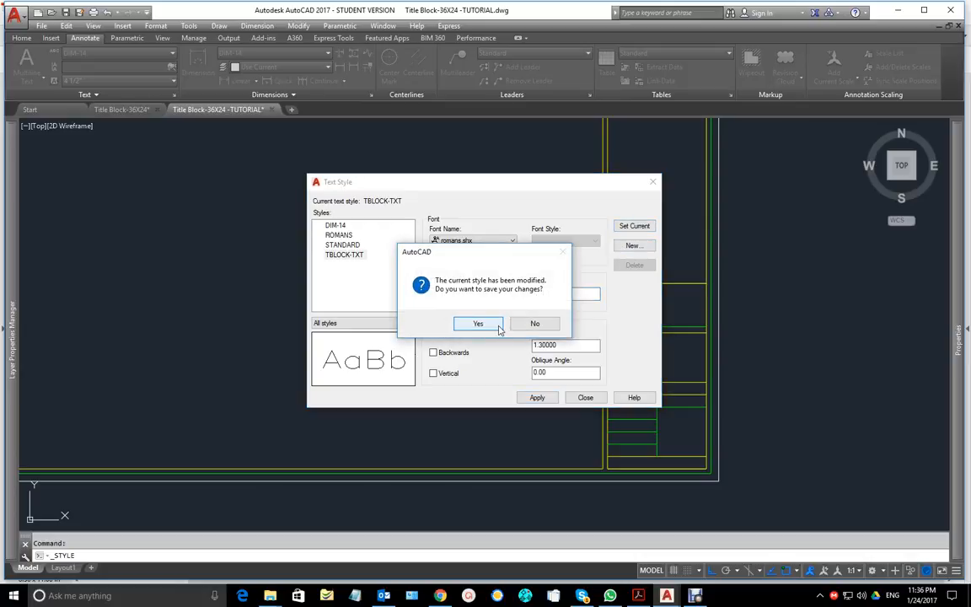
left_click(478, 325)
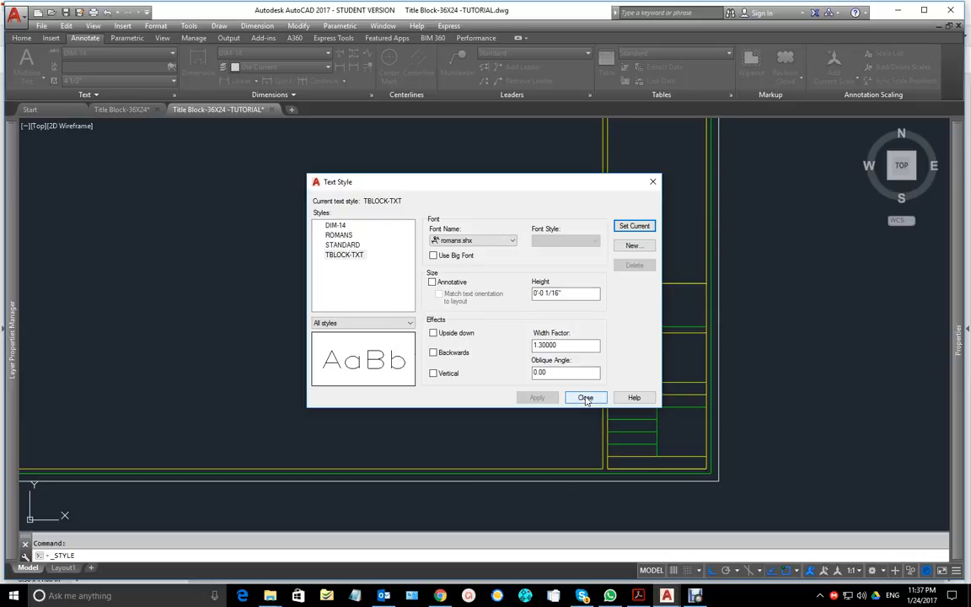
Step: Review the text style requirements in the assignment PDF, return to the tutorial drawing and close the text style settings
left_click(639, 596)
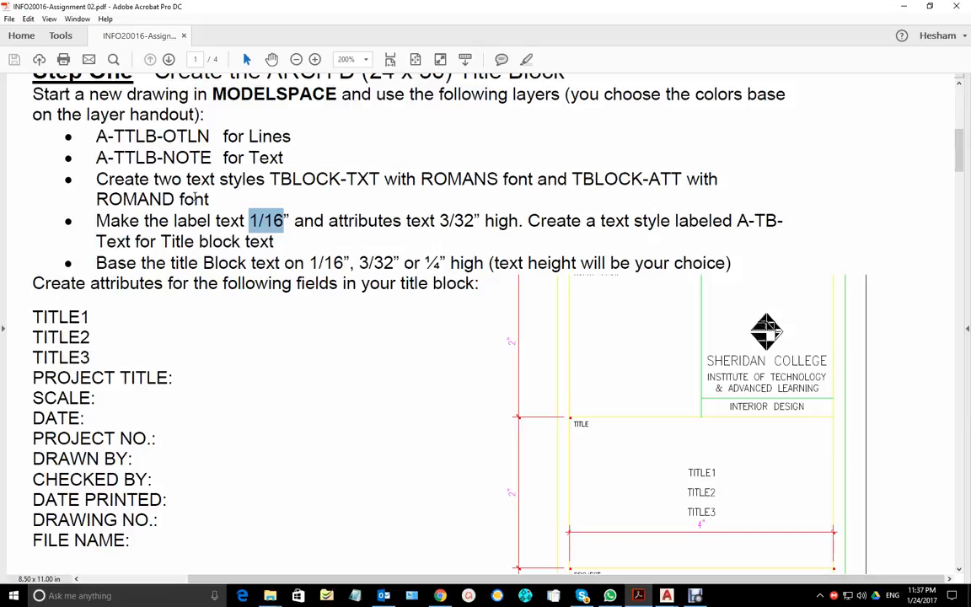
mouse_move(638, 595)
left_click(736, 549)
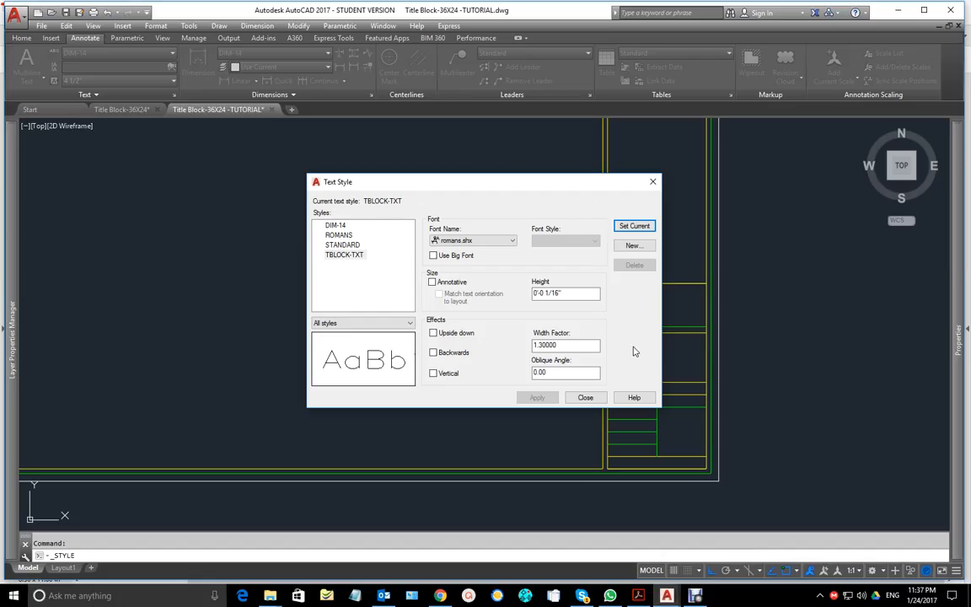
left_click(586, 398)
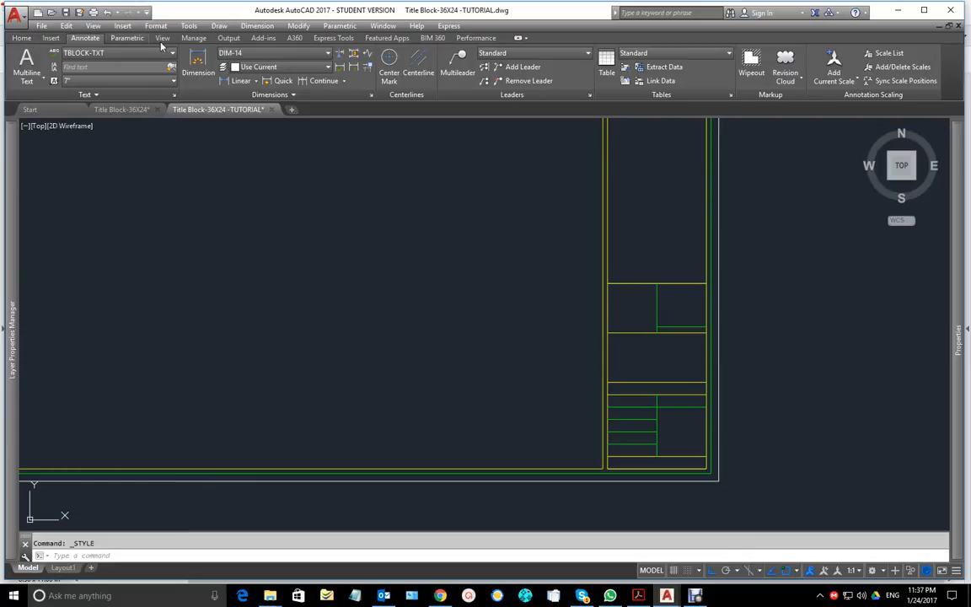
Step: Look up the second style name in the assignment PDF and create a new text style named TBLOCK-ATT
left_click(110, 53)
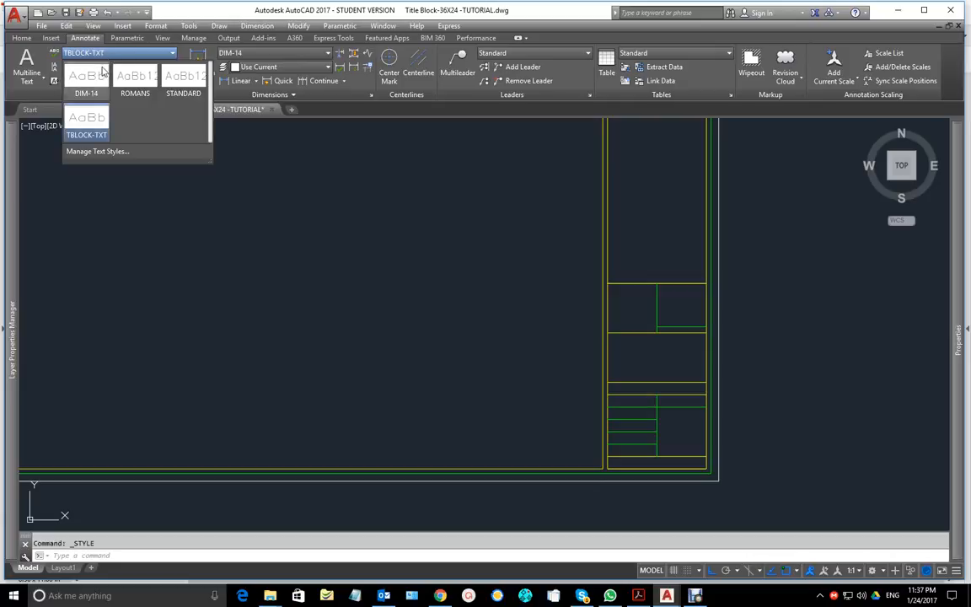
left_click(114, 153)
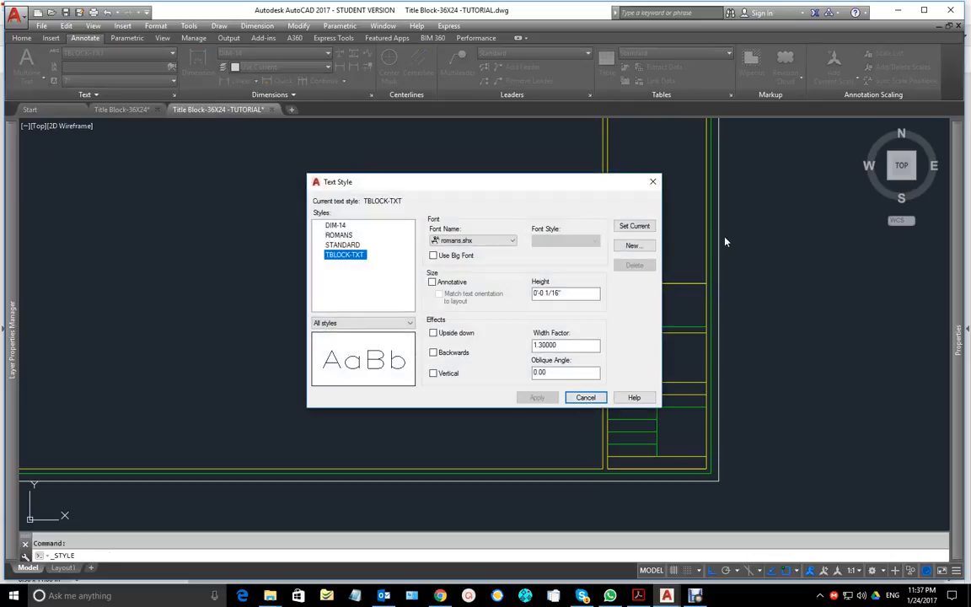
left_click(633, 245)
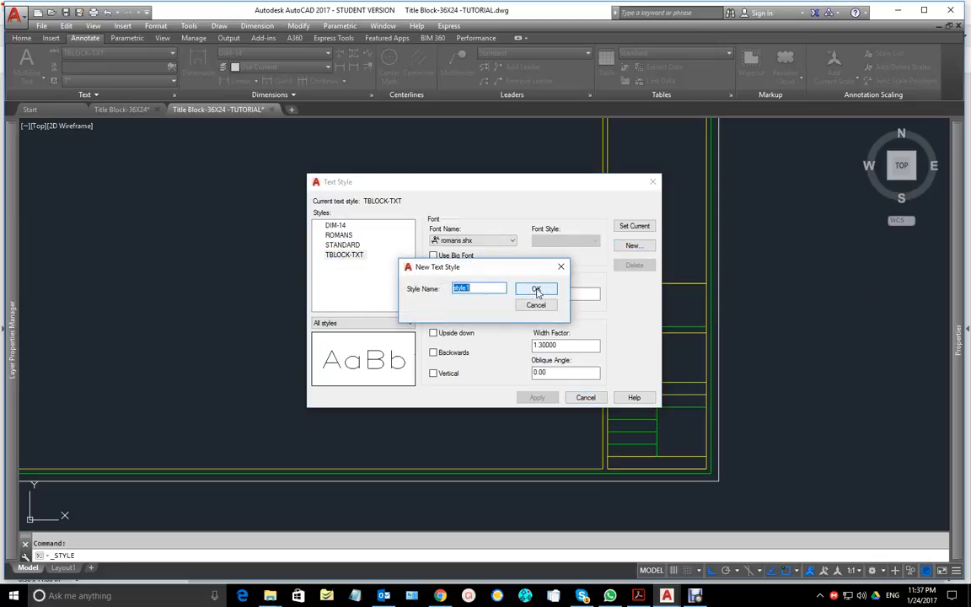
type("TBLOCK-TXT")
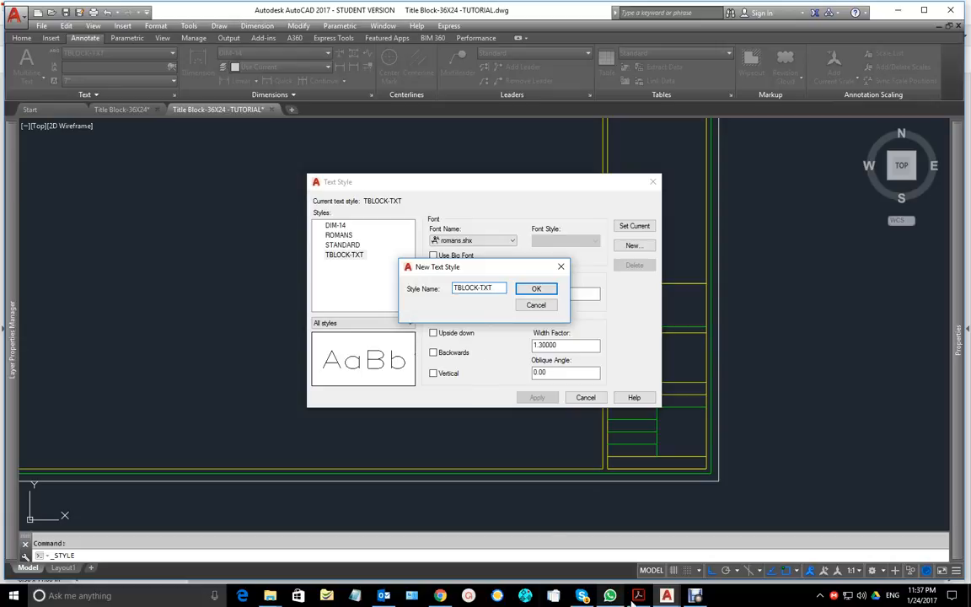
key("alt+Tab")
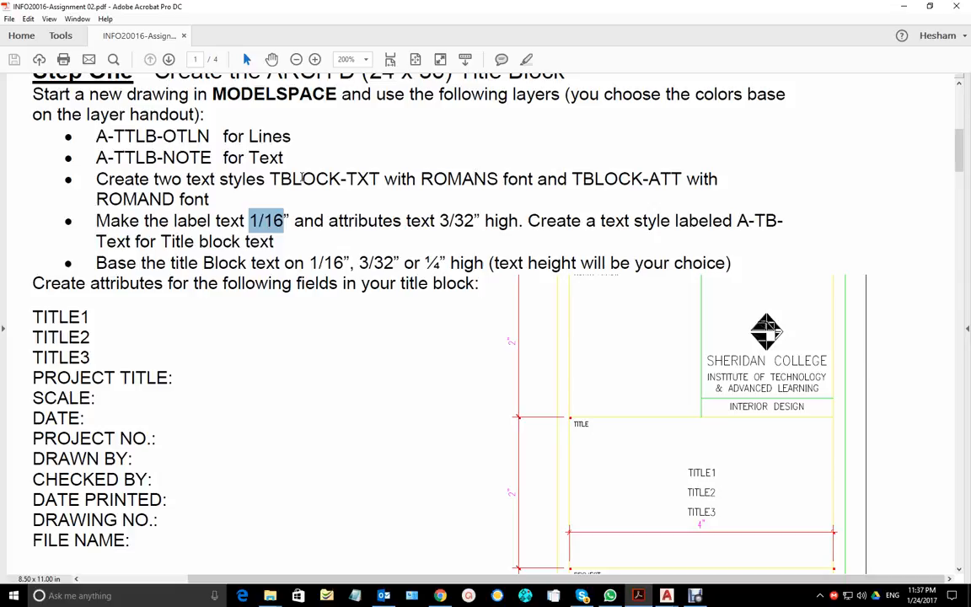
left_click_drag(572, 177, 679, 177)
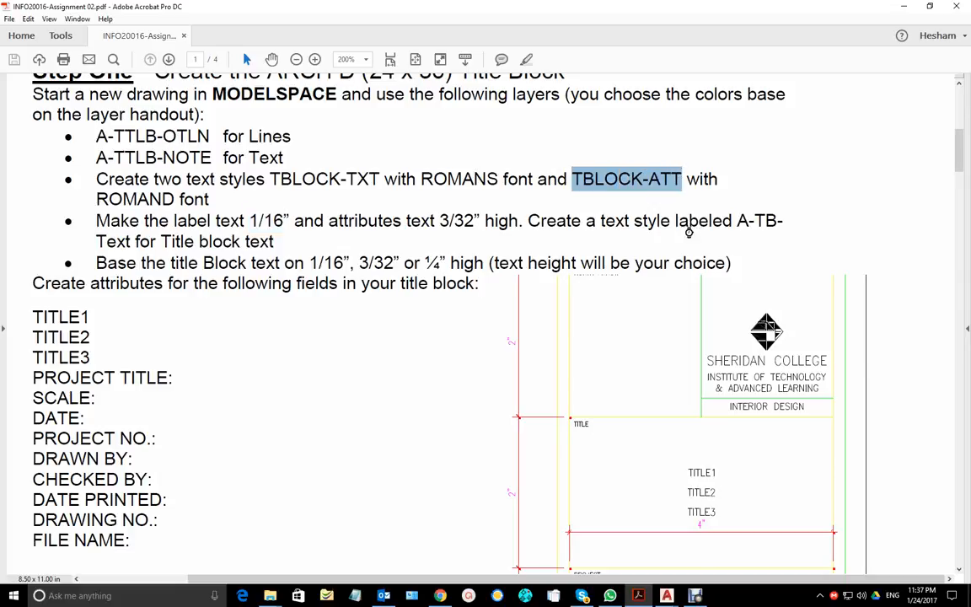
mouse_move(666, 595)
left_click(729, 547)
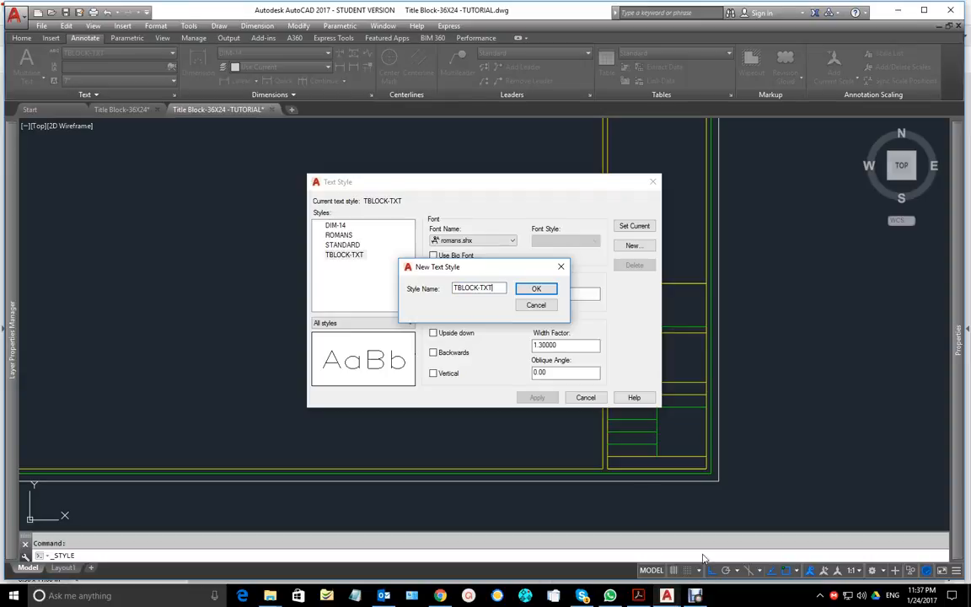
left_click_drag(497, 288, 330, 293)
type("TBLOCK-ATT")
left_click(544, 290)
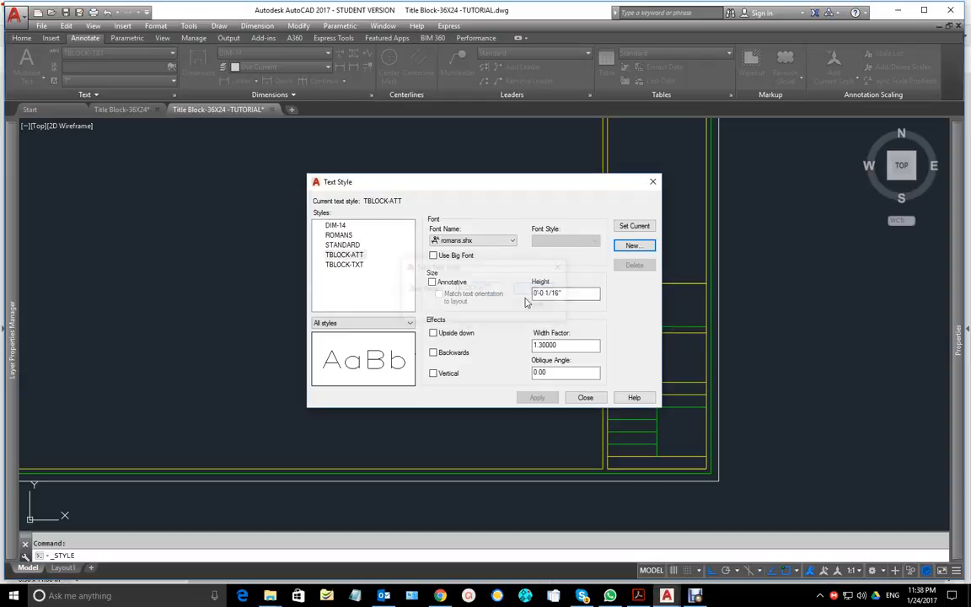
Step: Choose romand.shx as the font of the TBLOCK-ATT text style
left_click(353, 255)
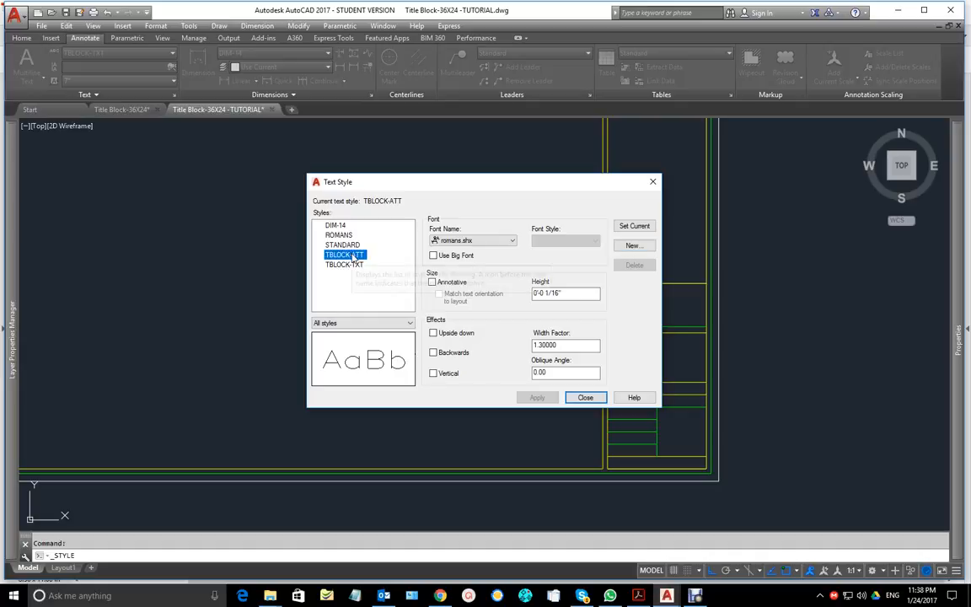
left_click(472, 240)
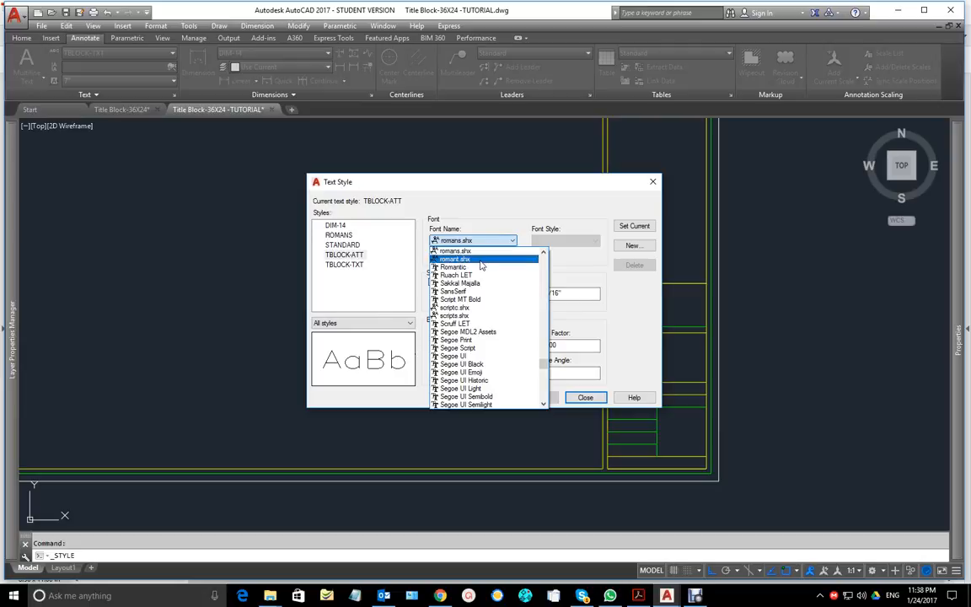
scroll(481, 266, "up", 2)
left_click(474, 264)
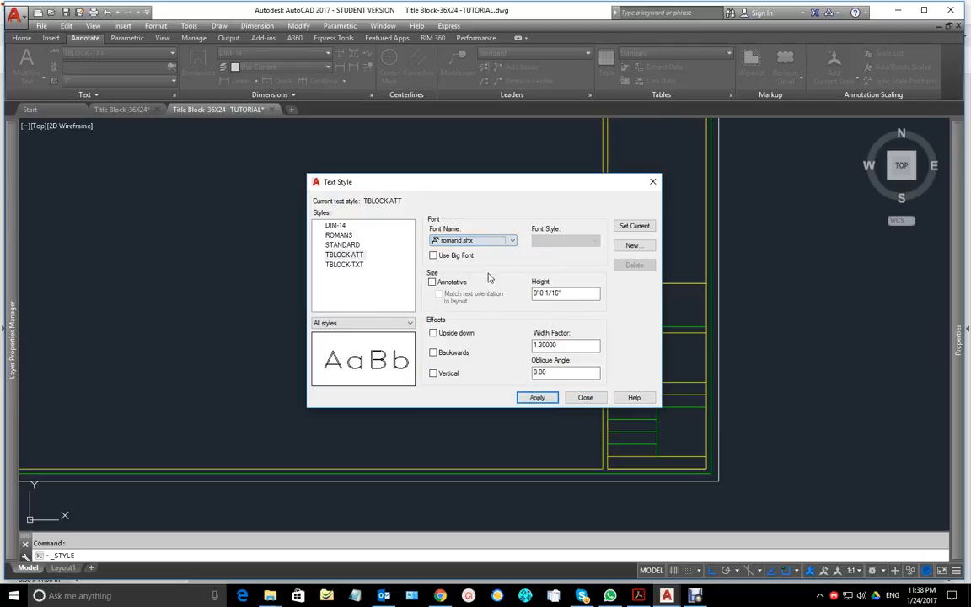
Step: Check the attribute text height in the assignment PDF and apply a height of 3/32" to TBLOCK-ATT
left_click(638, 597)
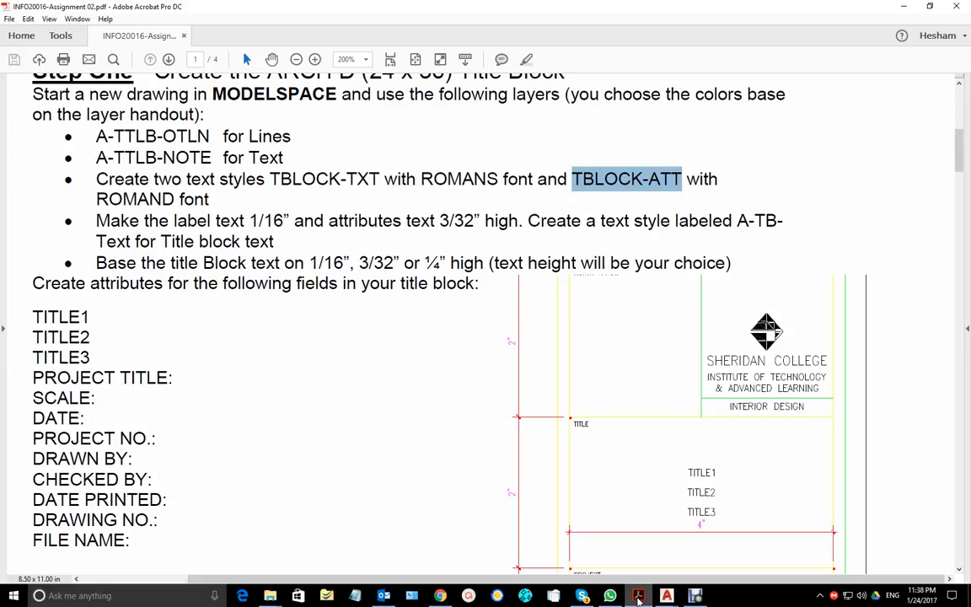
left_click(638, 598)
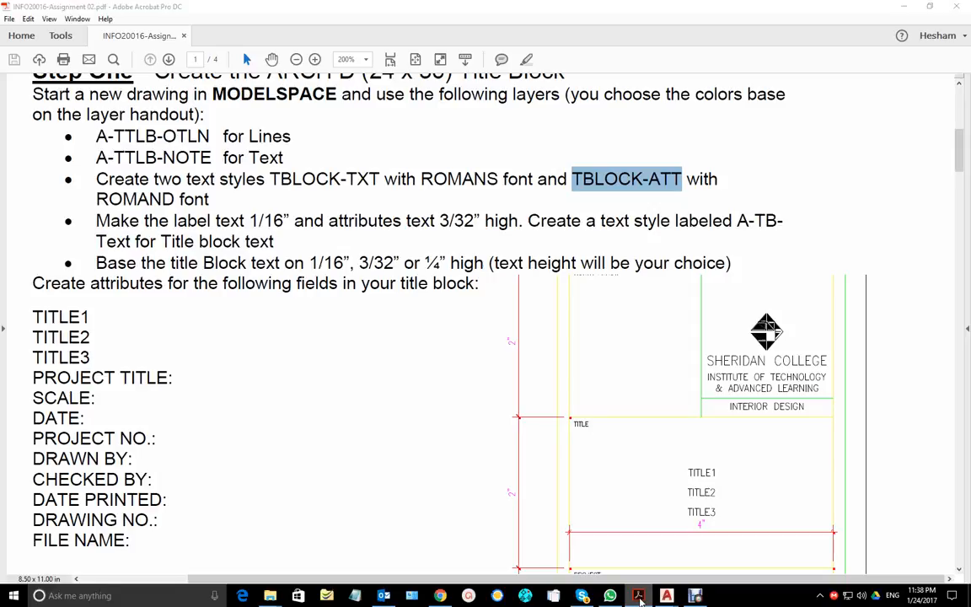
left_click_drag(577, 295, 491, 317)
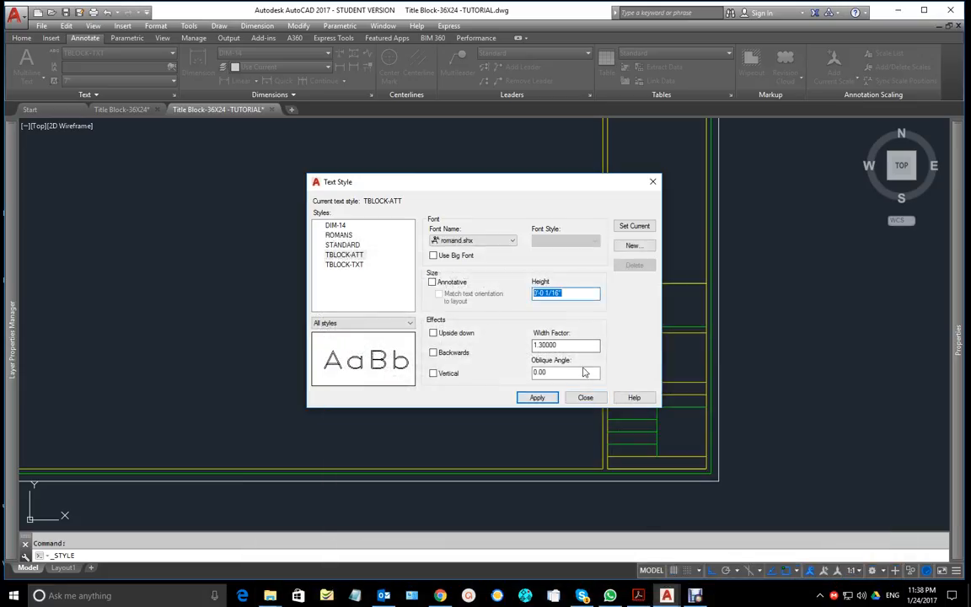
type("3/32")
left_click(544, 397)
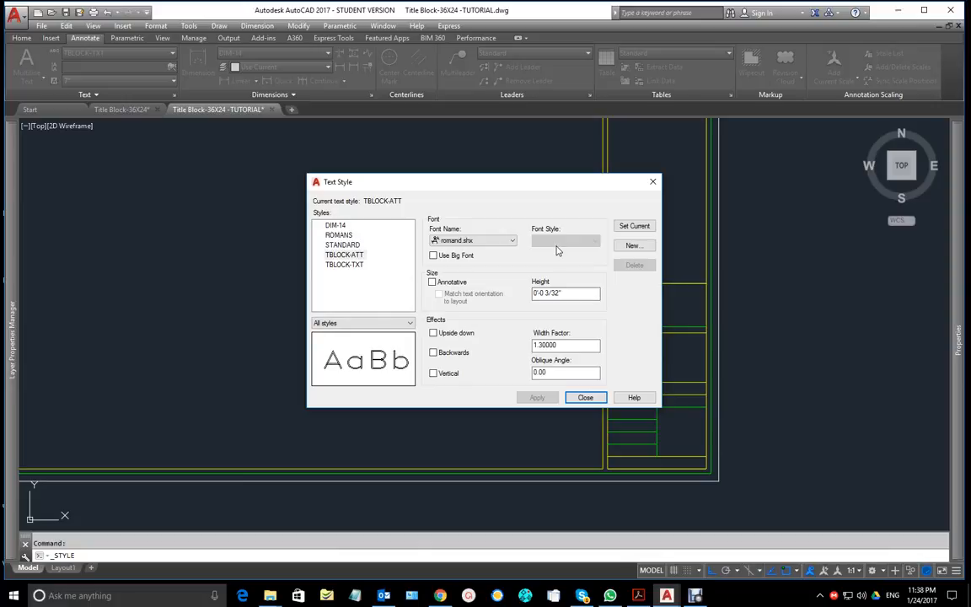
Step: Make TBLOCK-TXT the current text style and close the text style settings
left_click(345, 266)
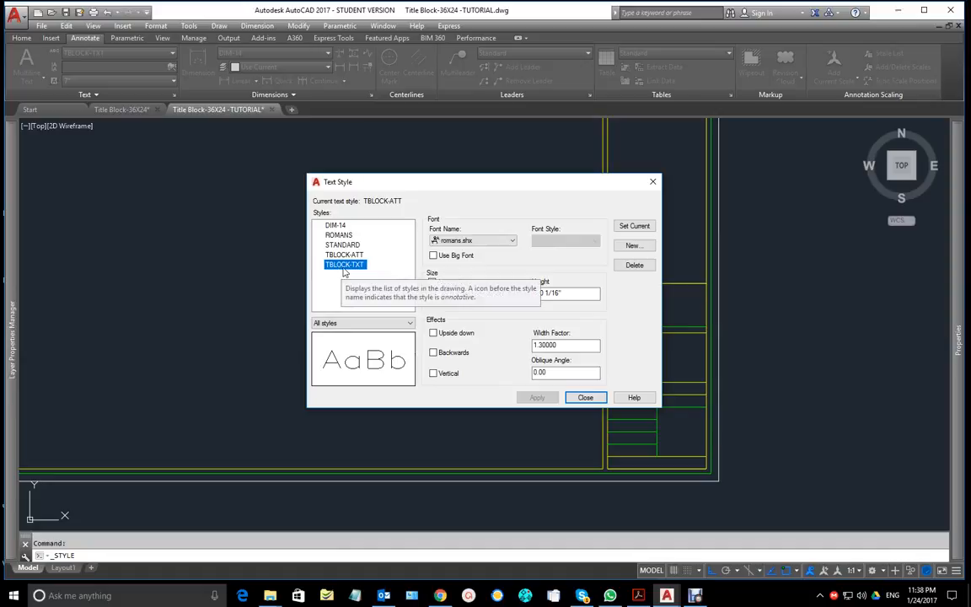
left_click(643, 227)
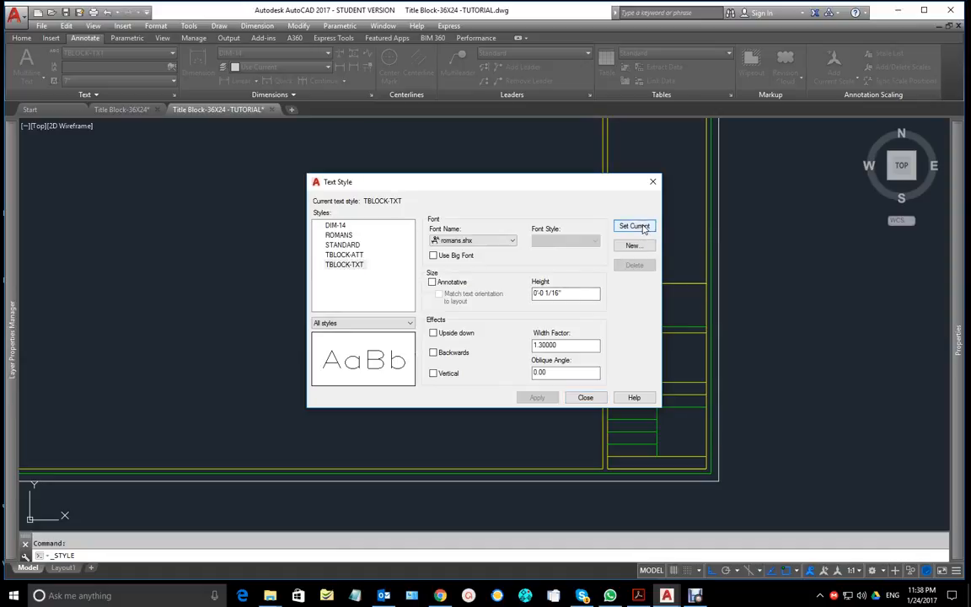
left_click(585, 397)
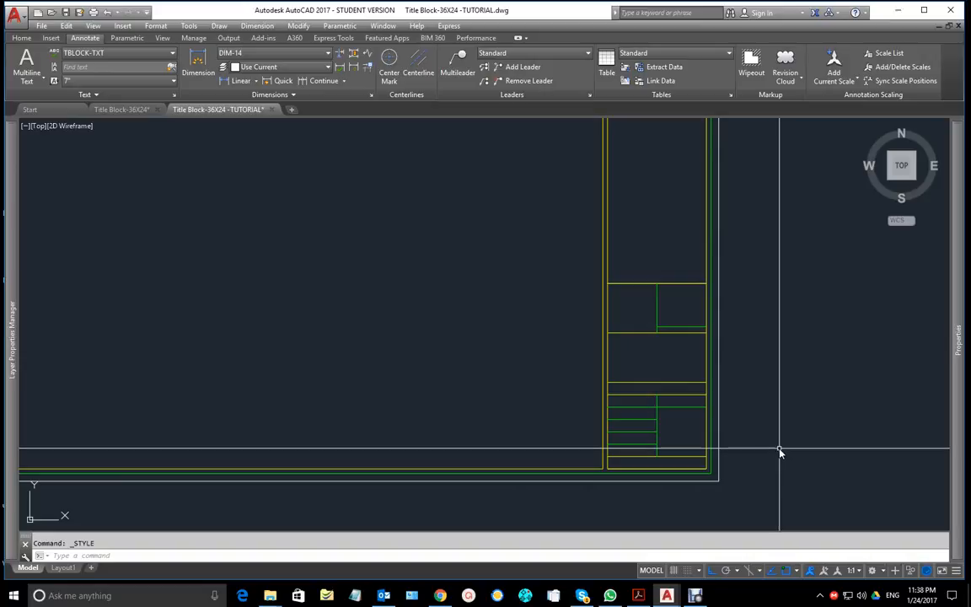
Step: Examine the field labels and their placement in the assignment PDF's title block figure, and return to the tutorial drawing
mouse_move(662, 596)
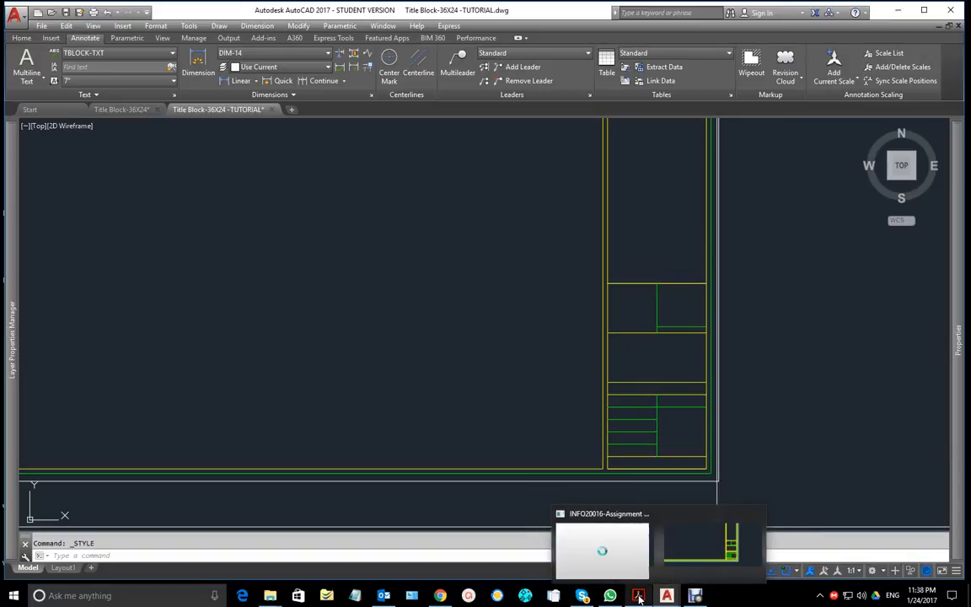
left_click(638, 596)
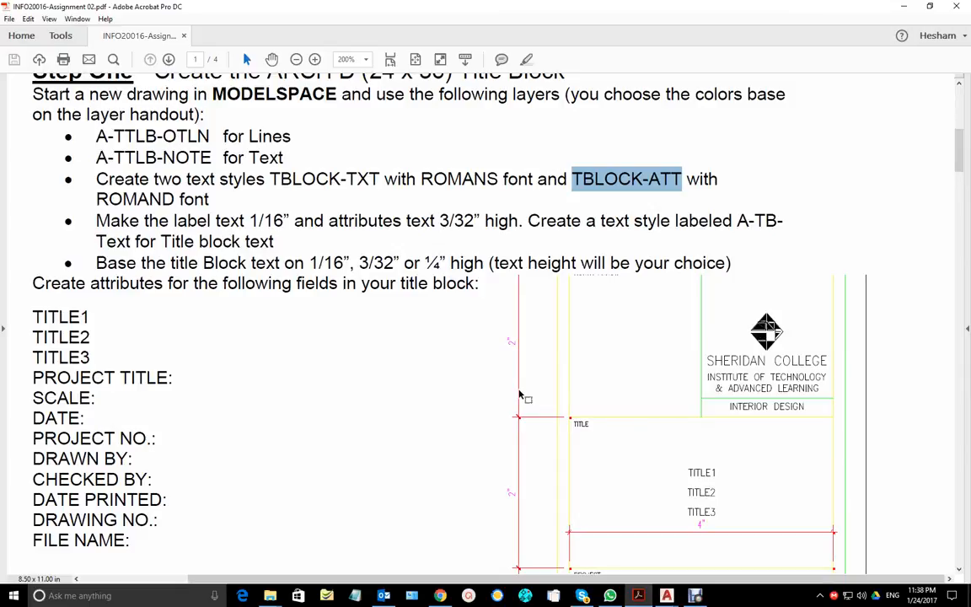
scroll(585, 397, "down", 5)
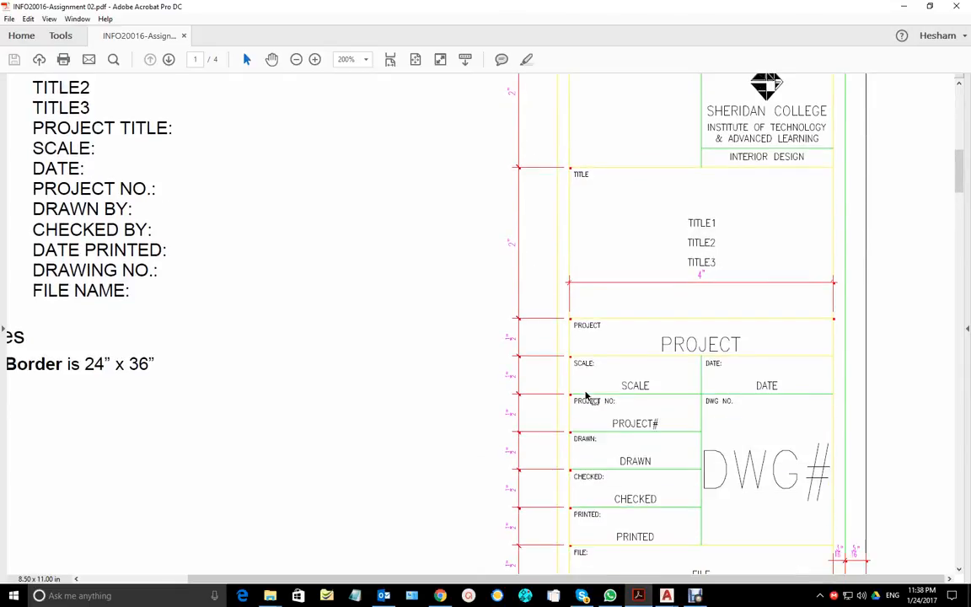
scroll(585, 396, "down", 3)
scroll(585, 396, "up", 3)
scroll(585, 396, "up", 1)
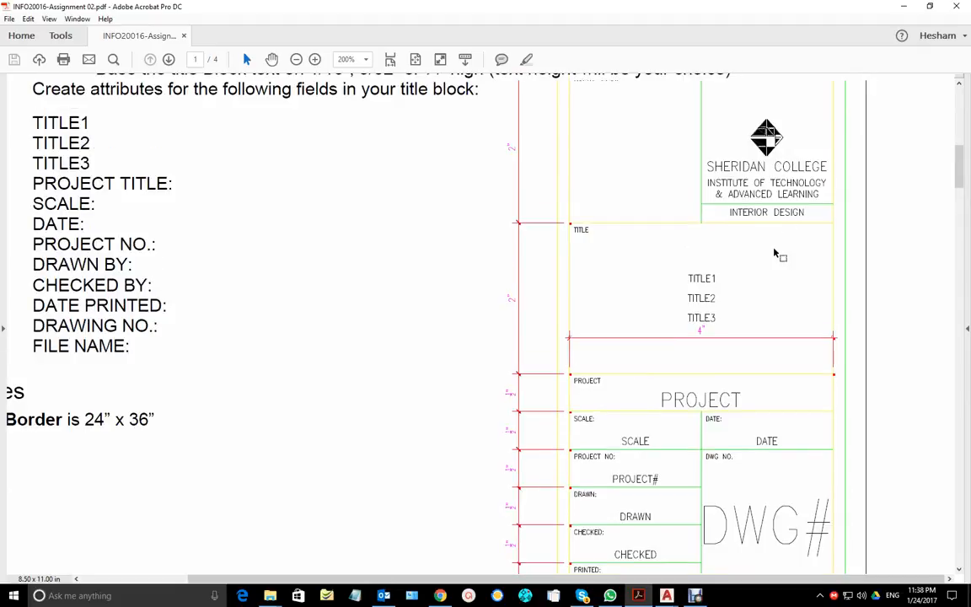
scroll(775, 257, "up", 1)
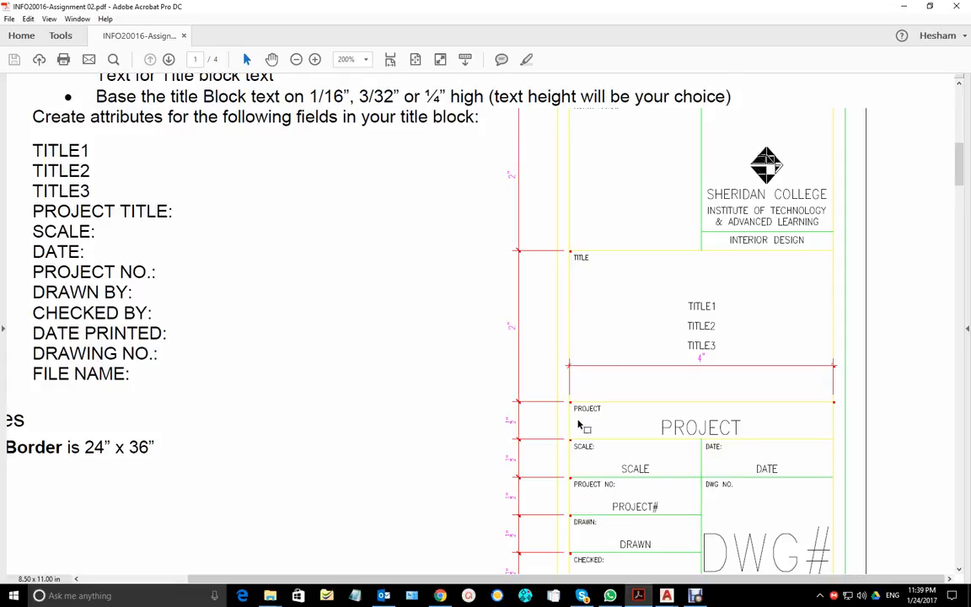
scroll(578, 426, "down", 1)
scroll(579, 425, "down", 1)
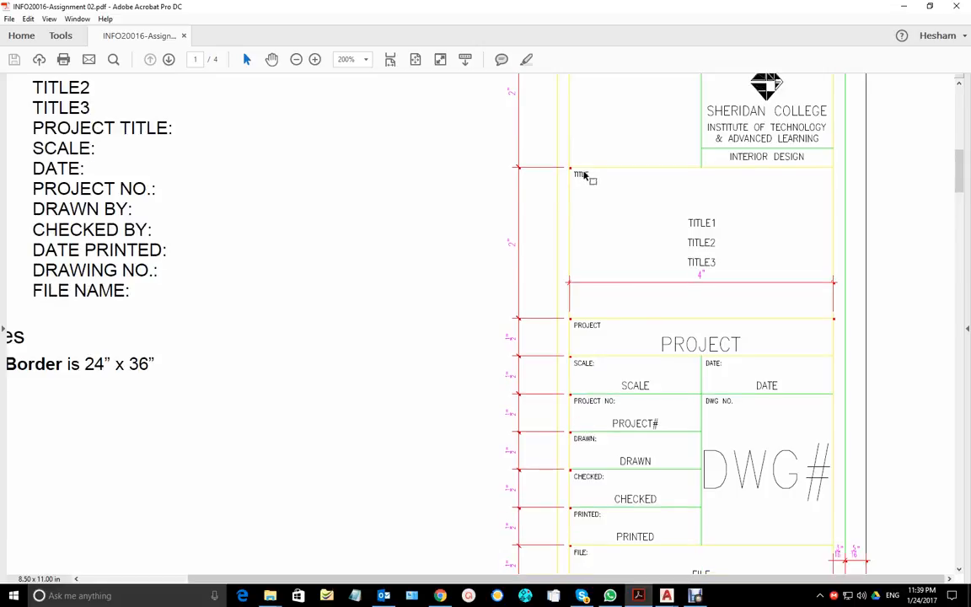
scroll(584, 174, "up", 2)
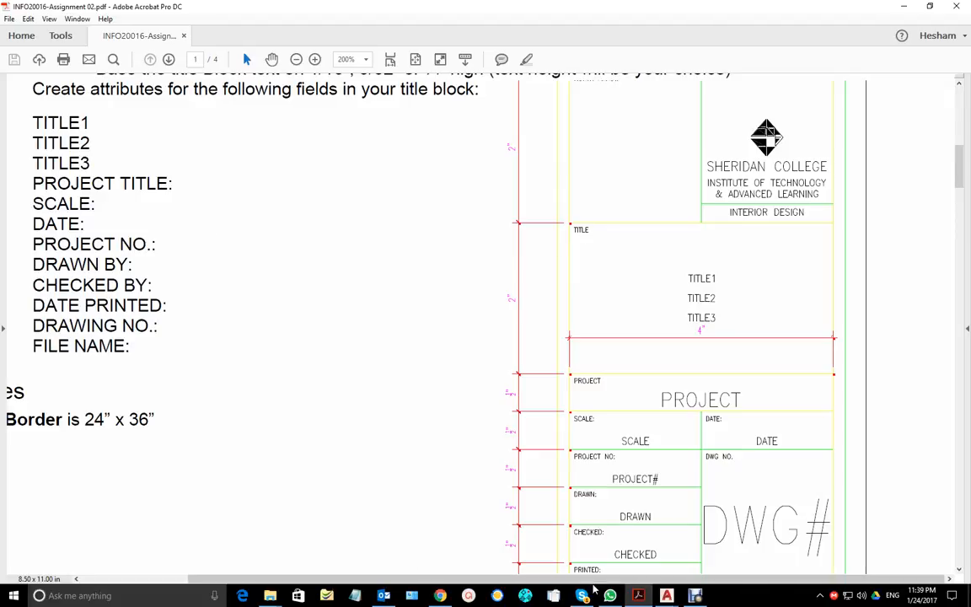
mouse_move(643, 597)
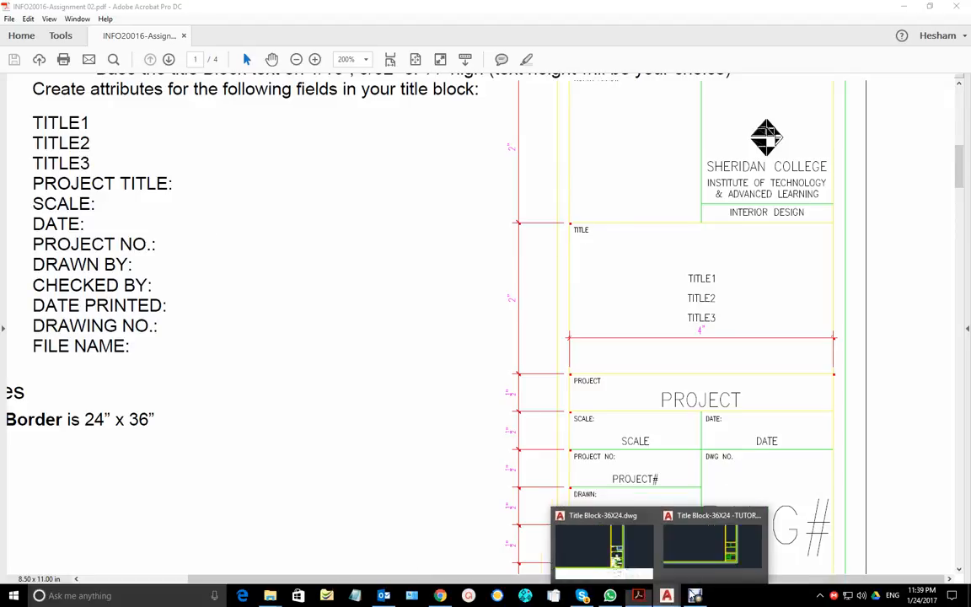
left_click(713, 543)
Step: Make A-TTLB-NOTE the current layer in the tutorial drawing
scroll(675, 307, "up", 2)
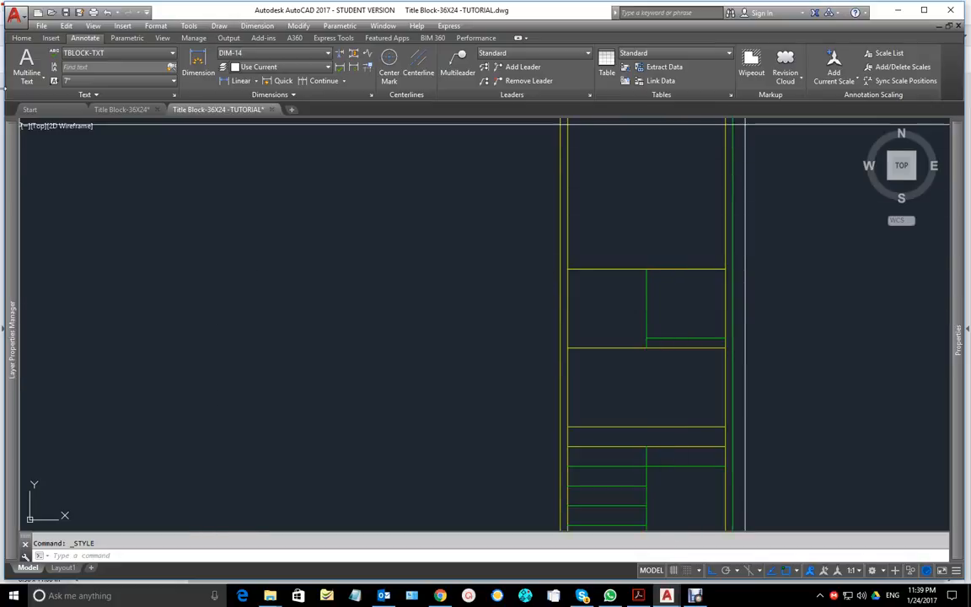
left_click(22, 38)
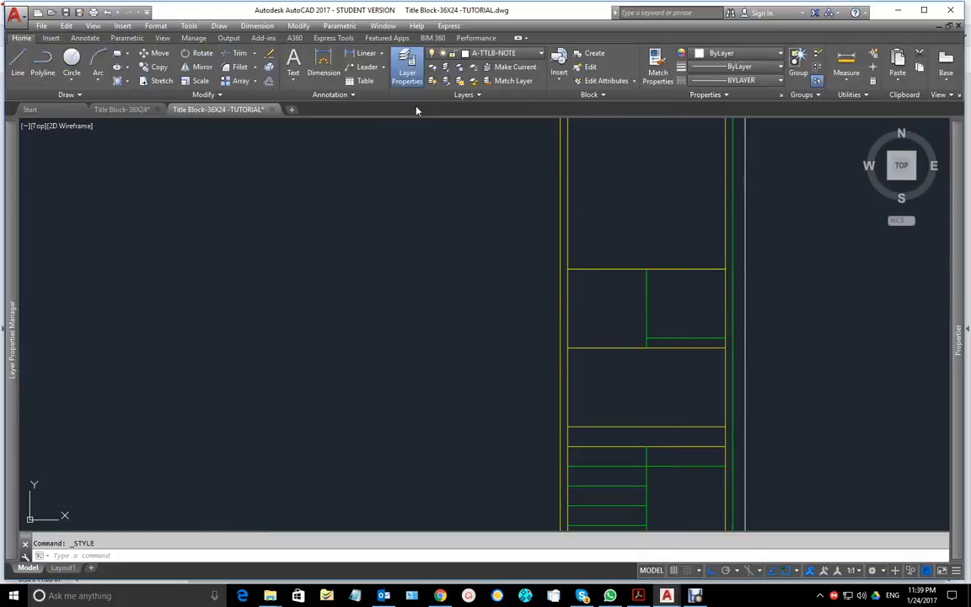
left_click(498, 53)
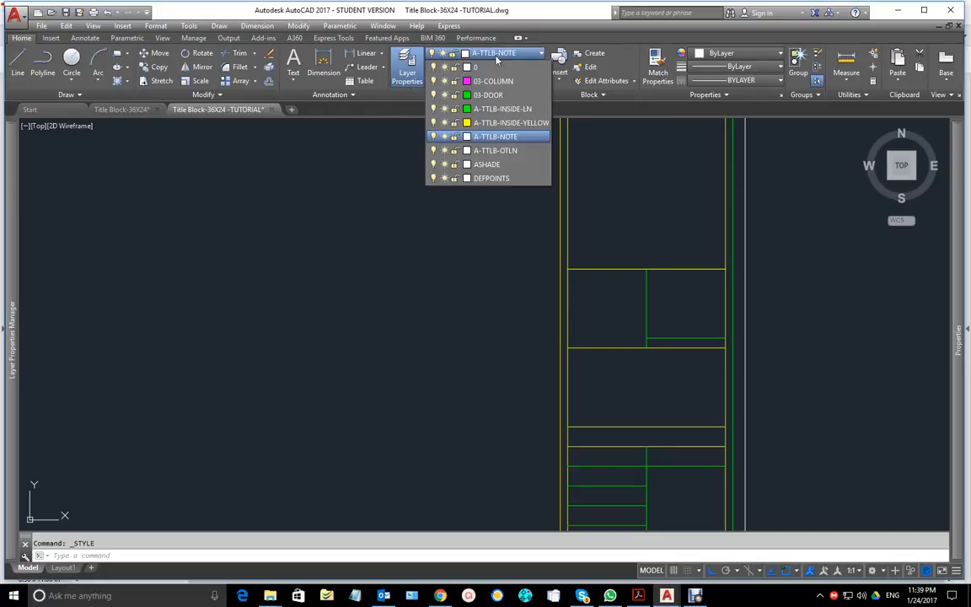
left_click(502, 137)
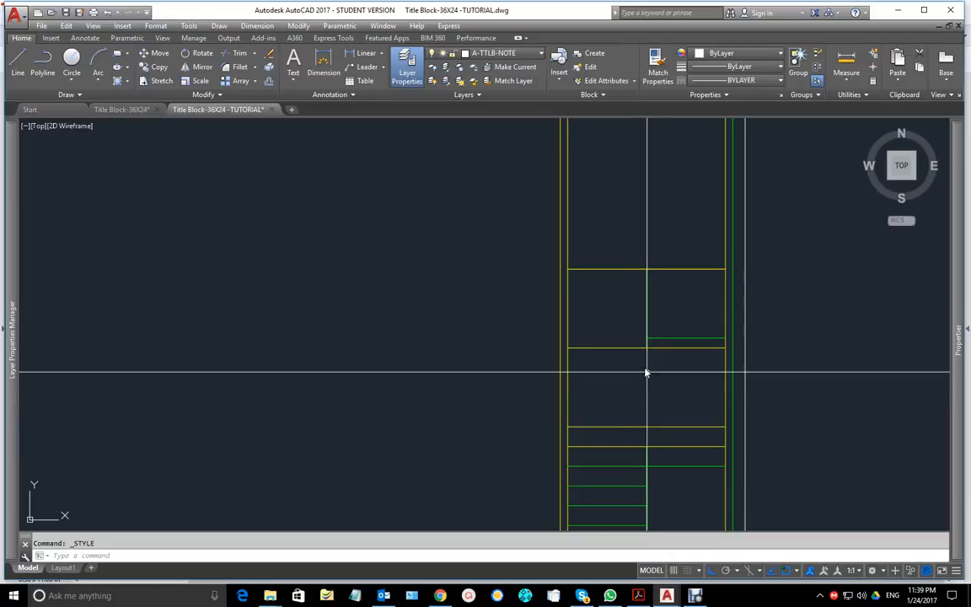
Step: Add the single-line text "TITLE" with 0 rotation, starting at the upper-left corner of the title block box split by the green divider
scroll(633, 311, "up", 2)
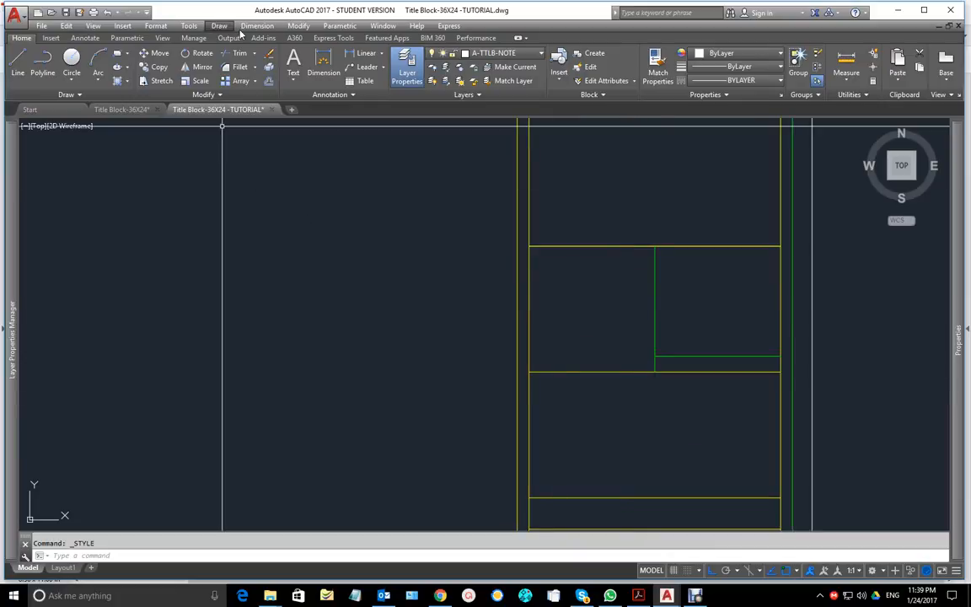
left_click(221, 27)
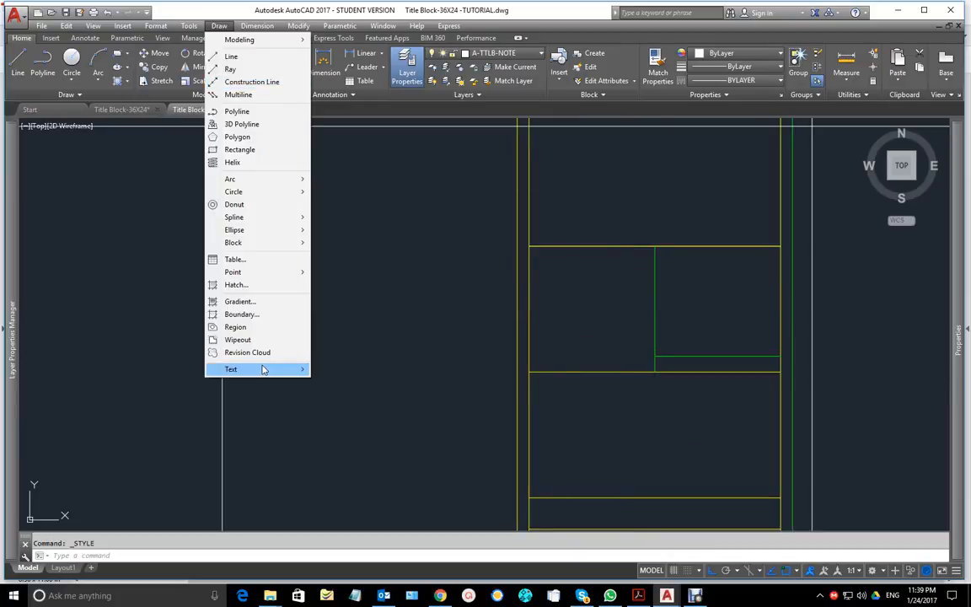
mouse_move(266, 368)
left_click(340, 383)
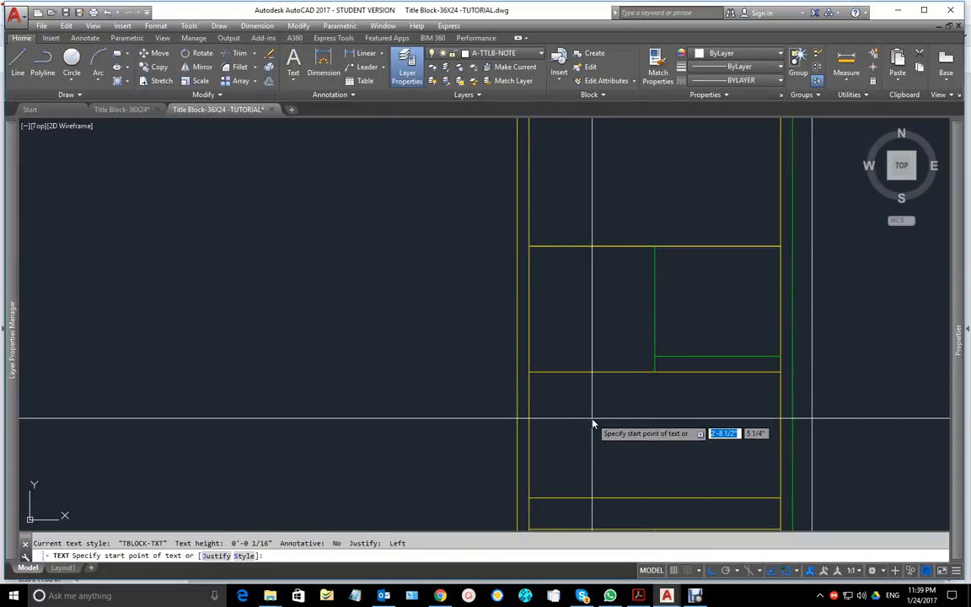
scroll(592, 424, "down", 1)
mouse_move(585, 401)
middle_mouse_down()
mouse_move(507, 356)
mouse_move(496, 362)
middle_mouse_up()
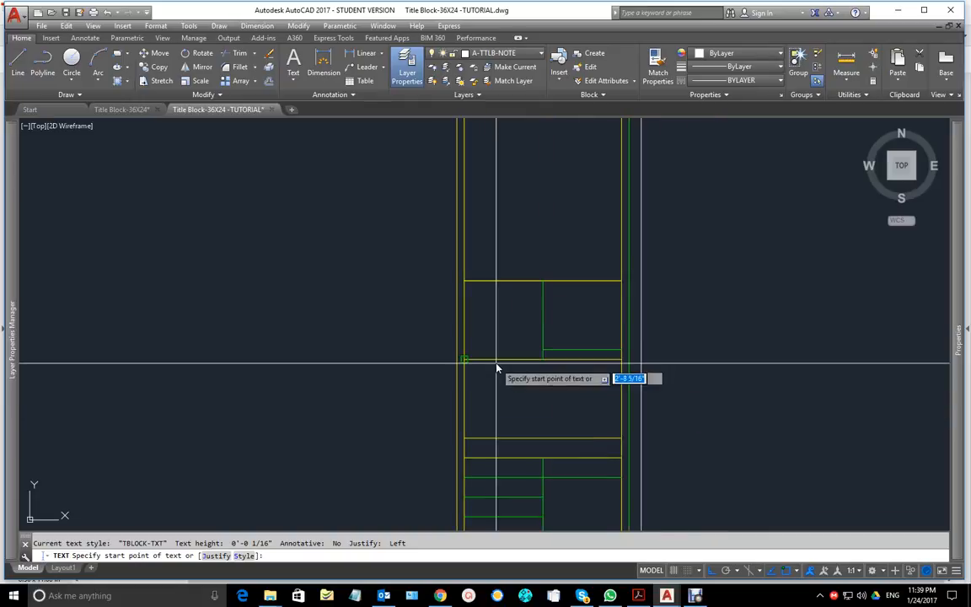
scroll(482, 312, "up", 5)
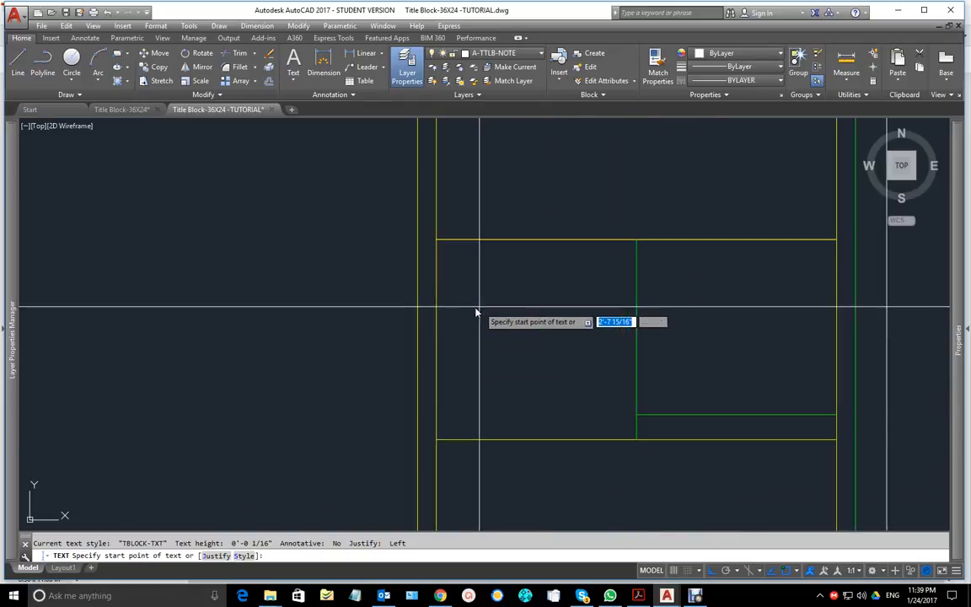
left_click(436, 240)
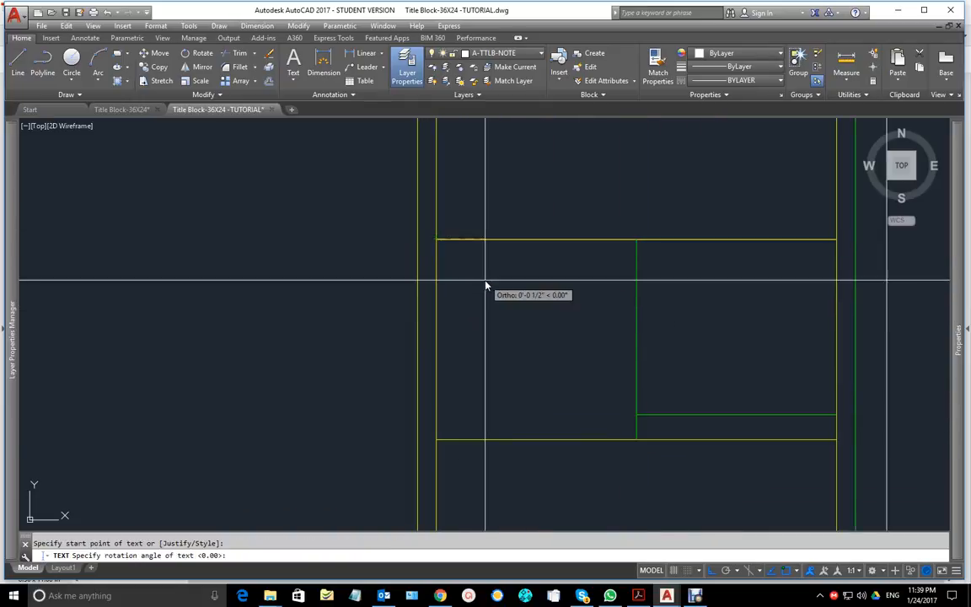
key("Return")
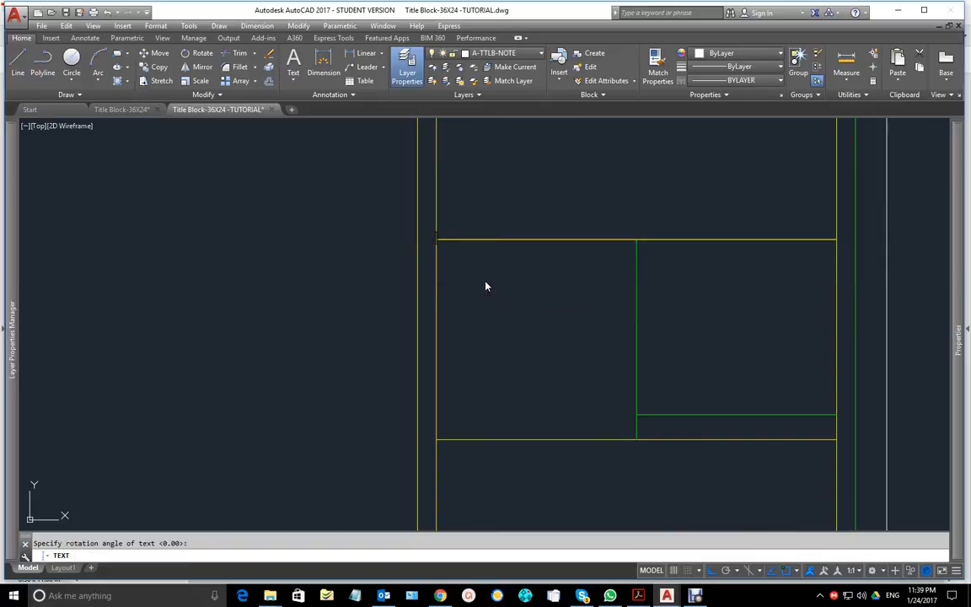
left_click(639, 596)
left_click(639, 596)
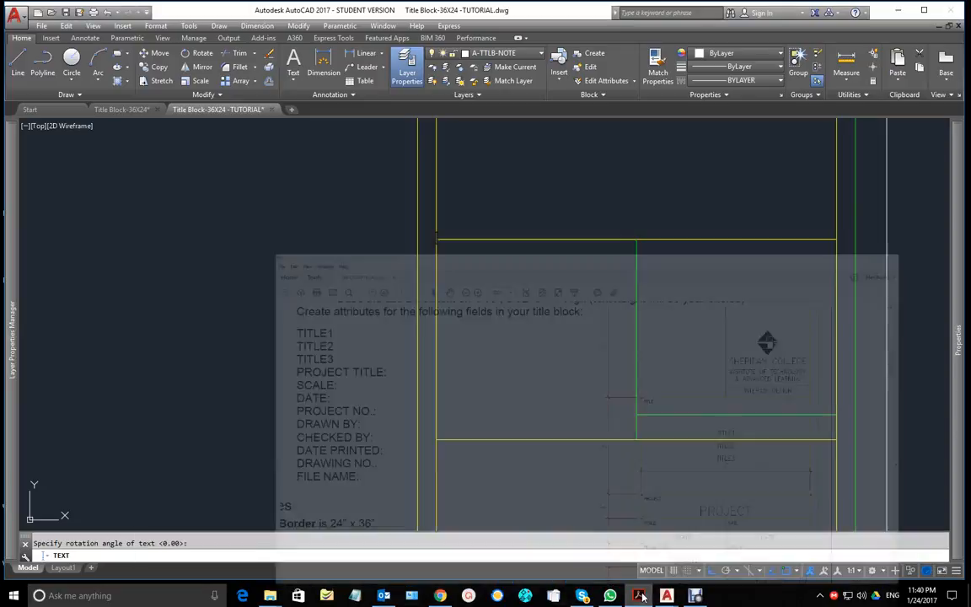
type("TITLE")
key("Return")
key("Return")
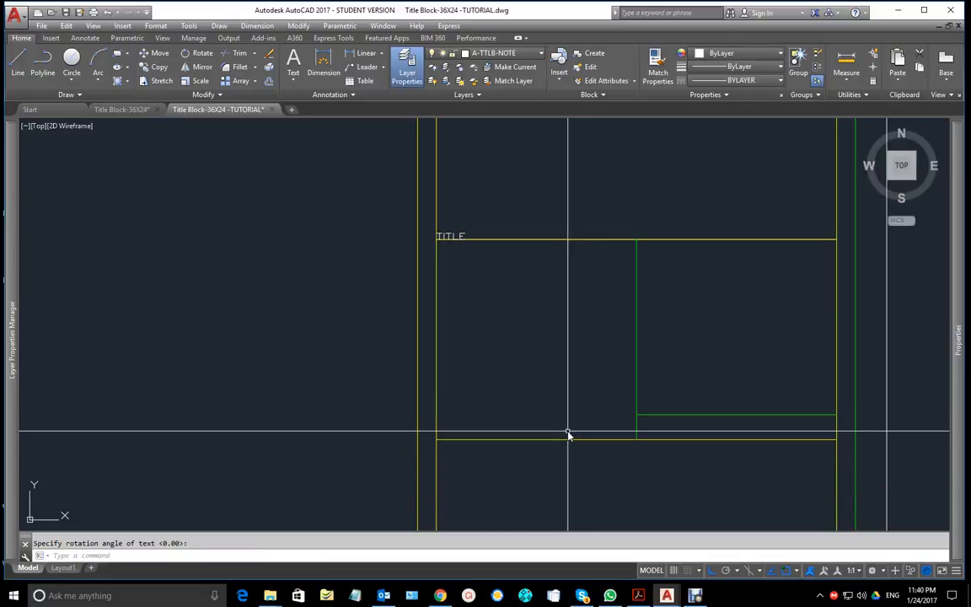
Step: Move the TITLE text straight down about 3/32" so it sits below the box's upper yellow line
scroll(455, 211, "up", 3)
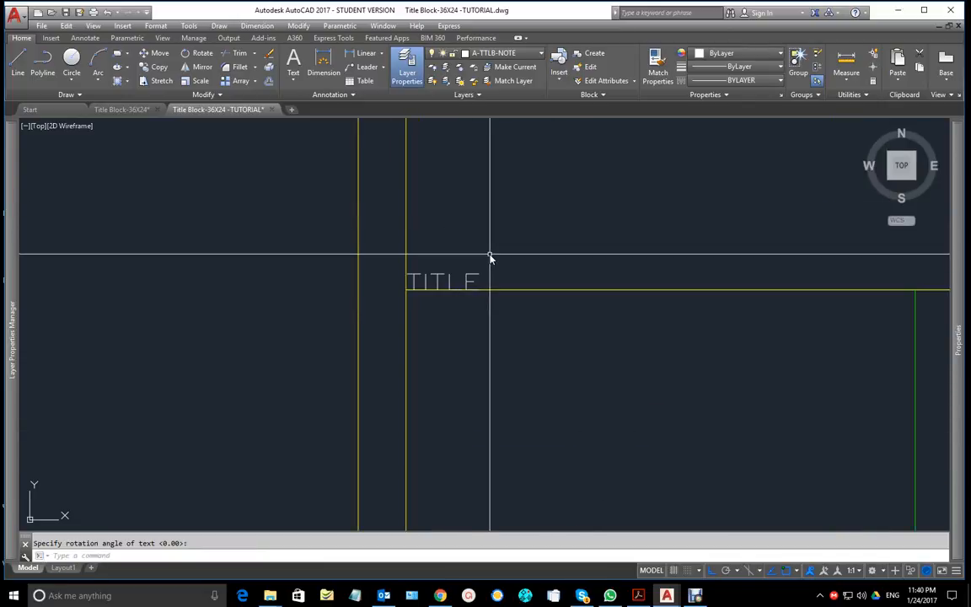
type("m")
key("Return")
left_click(477, 283)
key("Return")
left_click(548, 327)
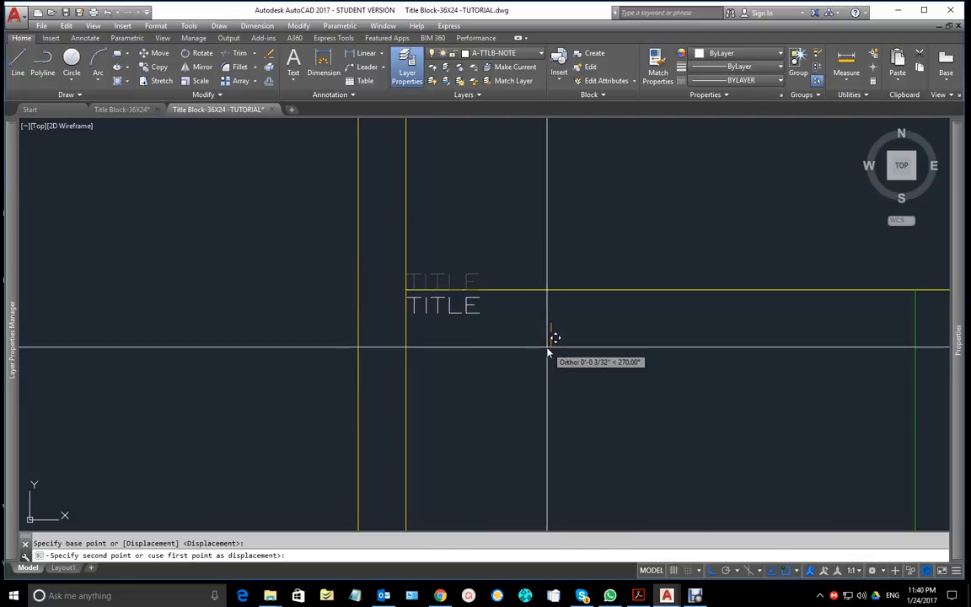
left_click(547, 354)
Step: Nudge the TITLE text slightly right and down to offset it from the box's upper-left corner lines
key("Return")
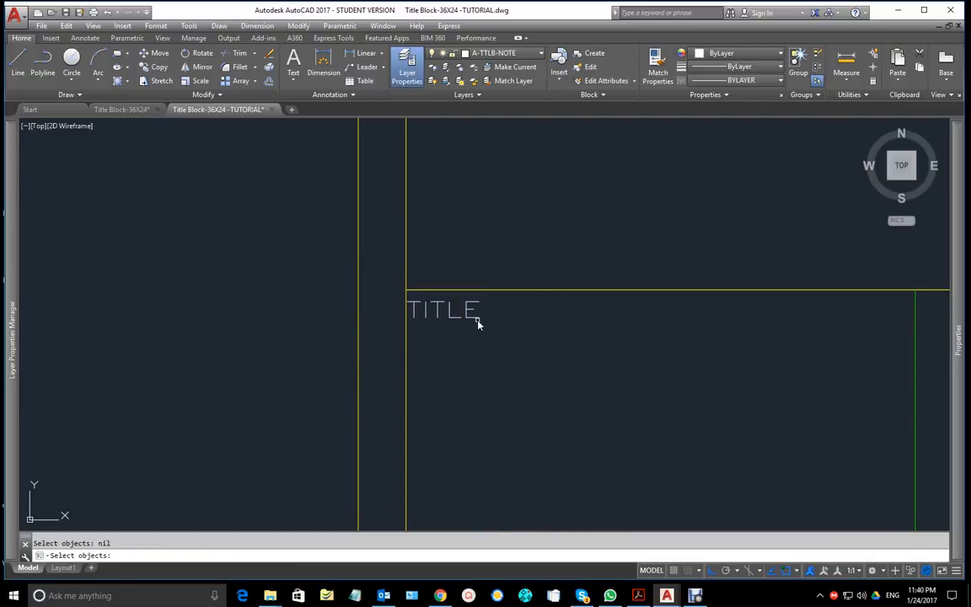
left_click(478, 322)
key("Return")
left_click(473, 357)
left_click(484, 361)
key("Return")
left_click(484, 323)
key("Return")
left_click(505, 341)
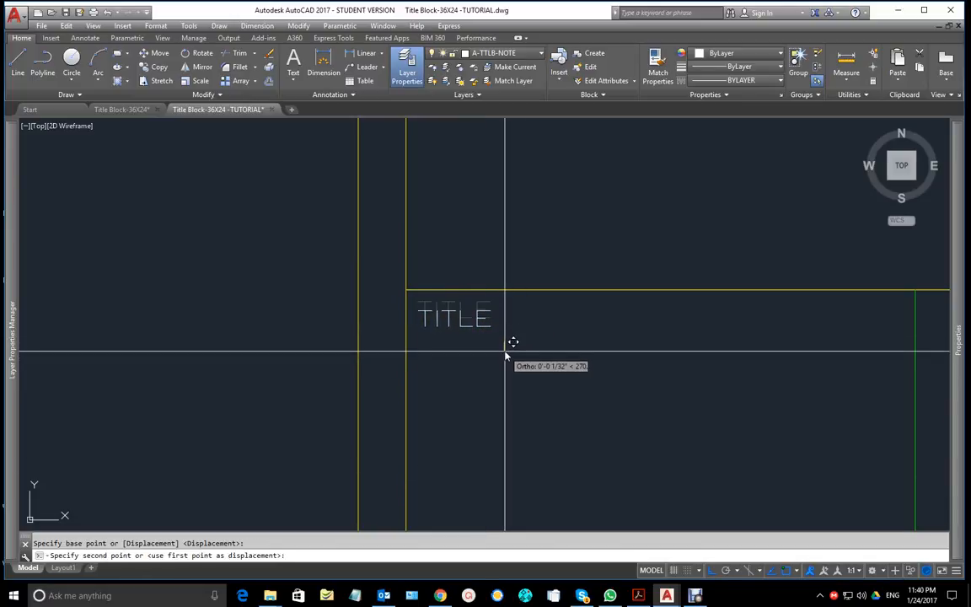
left_click(504, 348)
left_click(491, 328)
key("Return")
left_click(494, 347)
left_click(496, 353)
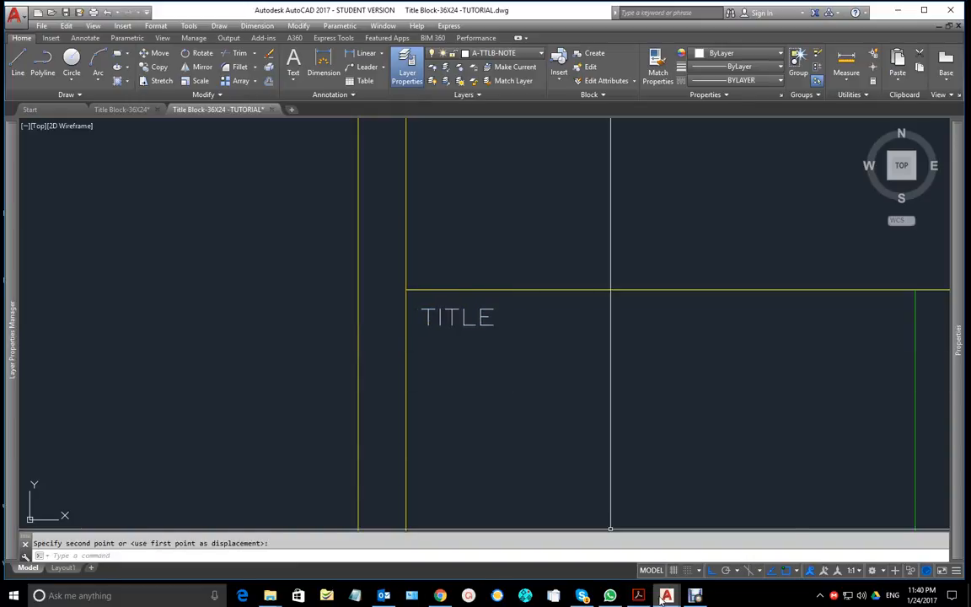
Step: Edit the TITLE text to read "TITLE:"
left_click(494, 331)
double_click(499, 327)
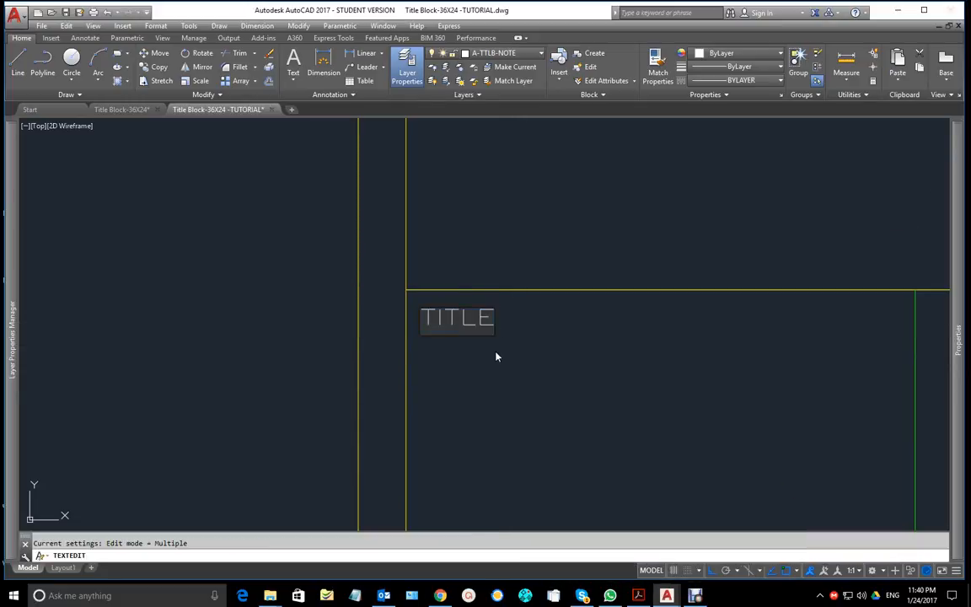
type(":")
left_click(496, 381)
Step: Check which title block cells need labels in the assignment PDF's figure, and compare them with the cells in the tutorial drawing
scroll(527, 382, "down", 5)
middle_click_drag(549, 392, 512, 241)
left_click(638, 596)
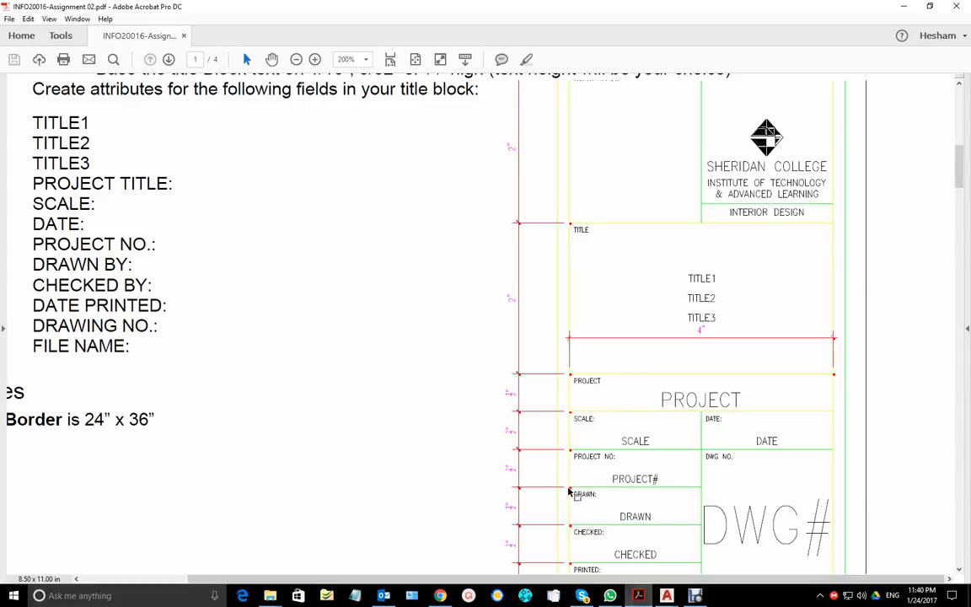
scroll(607, 477, "down", 3)
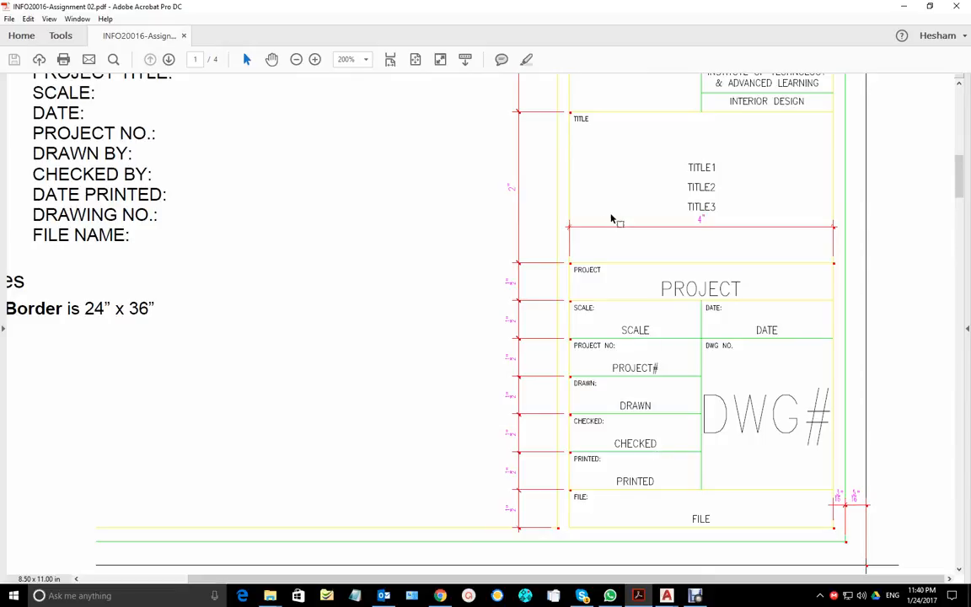
mouse_move(666, 596)
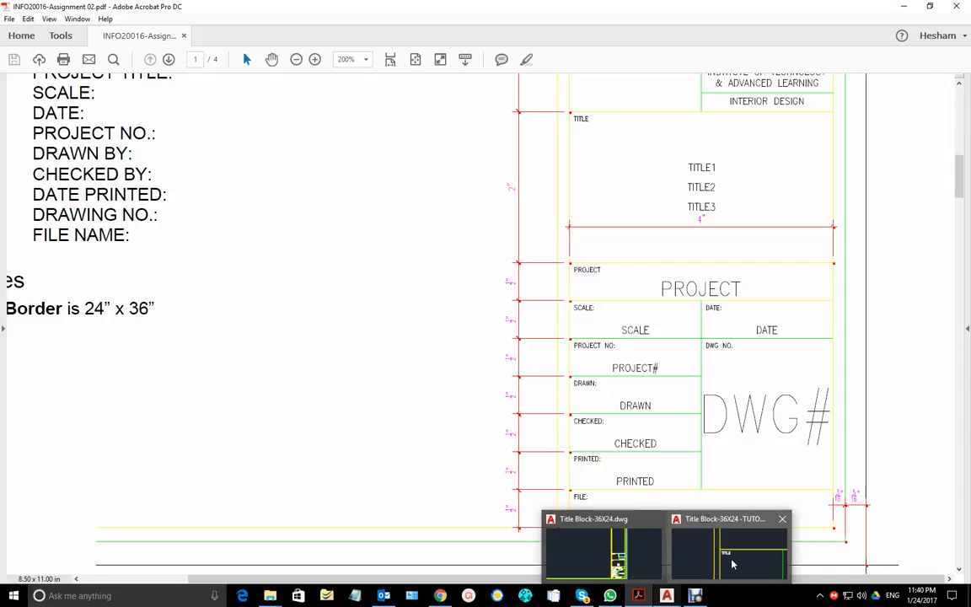
left_click(732, 564)
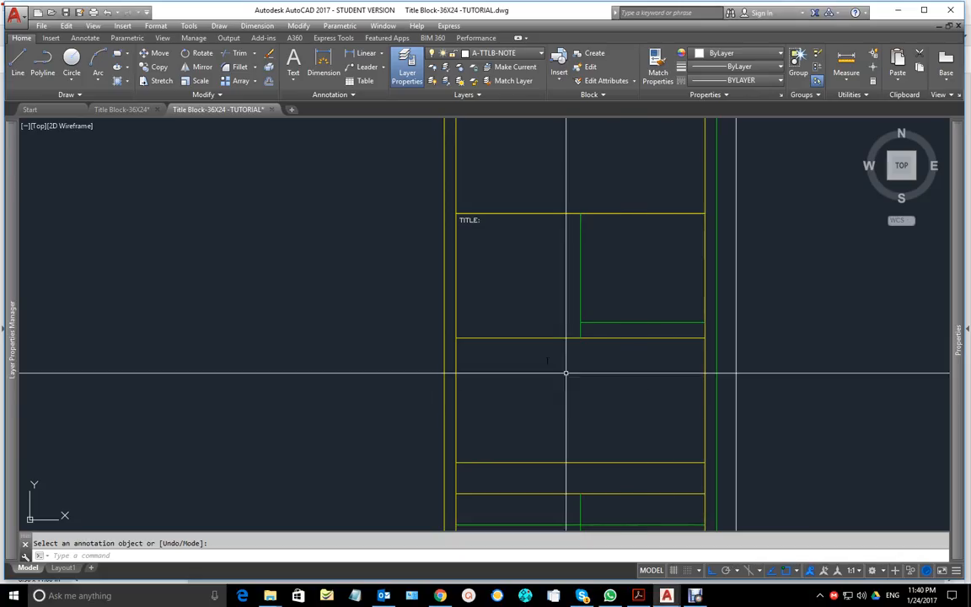
mouse_move(529, 350)
middle_mouse_down()
mouse_move(514, 209)
mouse_move(516, 287)
middle_mouse_up()
scroll(515, 209, "down", 1)
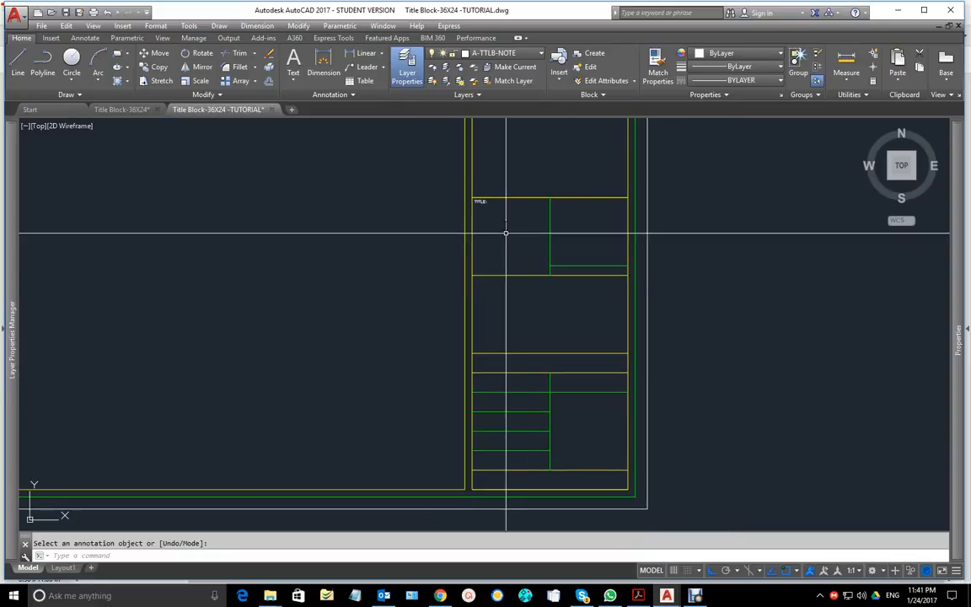
scroll(482, 201, "up", 2)
scroll(472, 194, "up", 2)
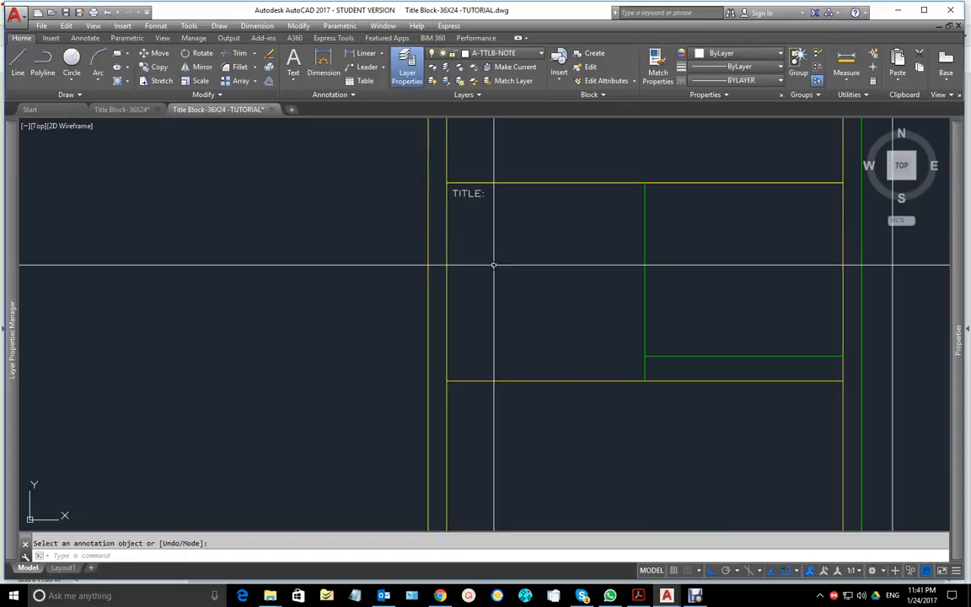
Step: Copy the TITLE: label in multiple mode from its box's upper-left corner to the same corner of the large box below
type("c")
key("space")
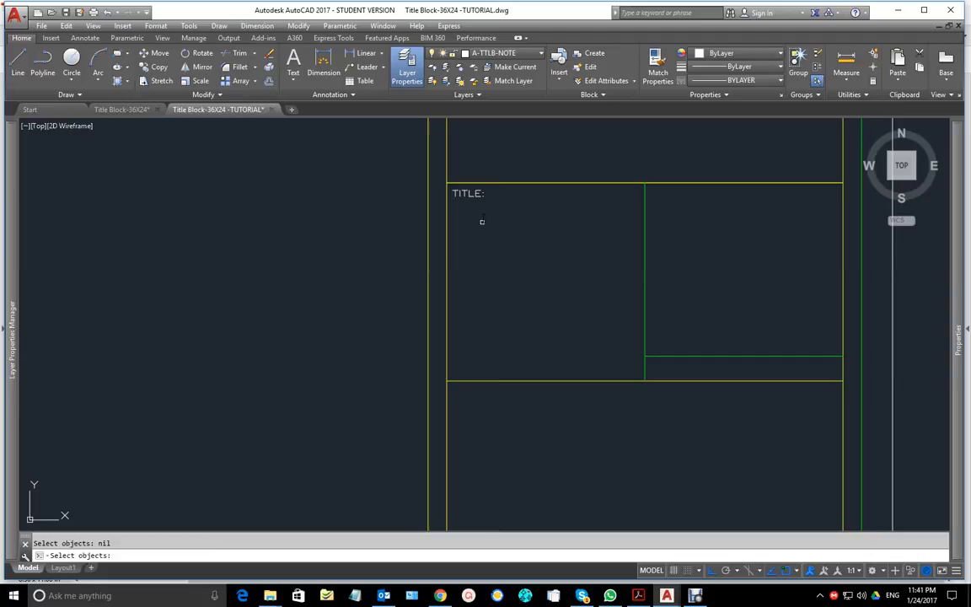
left_click(473, 195)
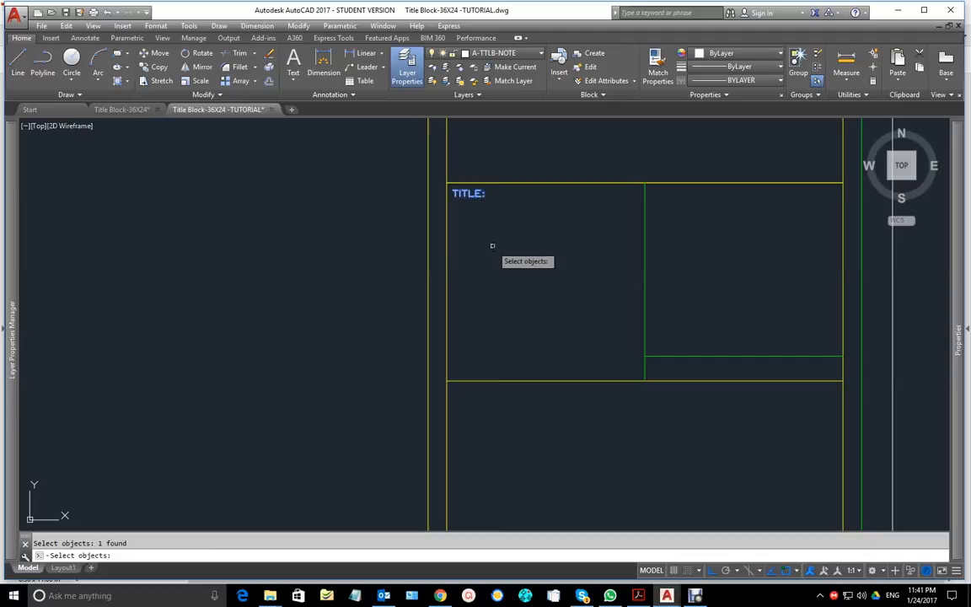
key("space")
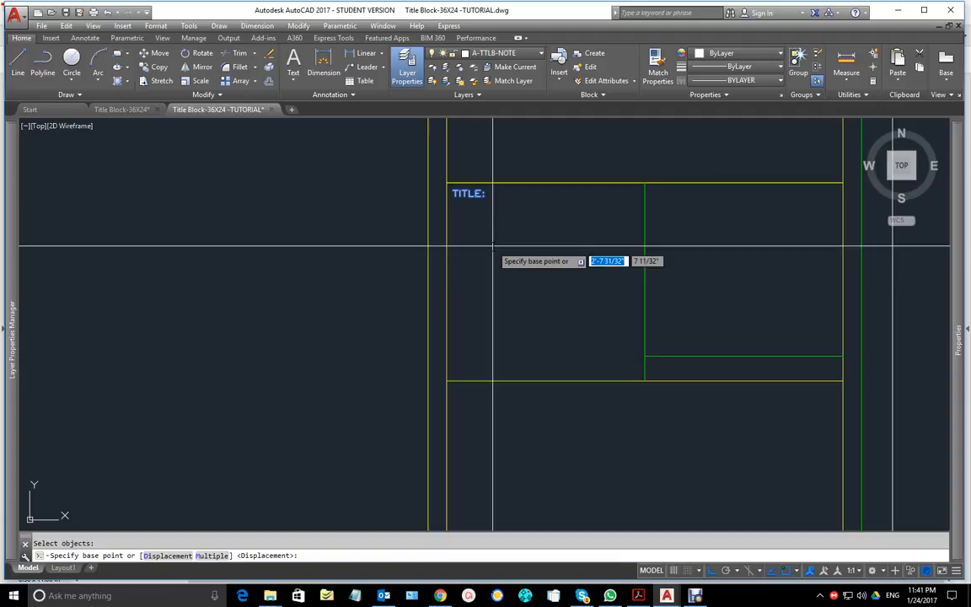
left_click(218, 556)
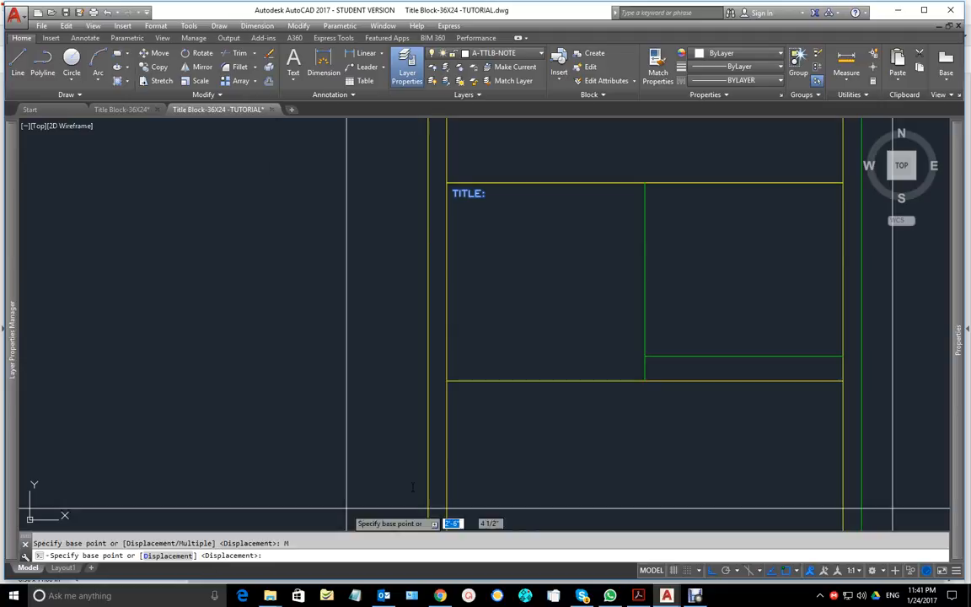
left_click(453, 181)
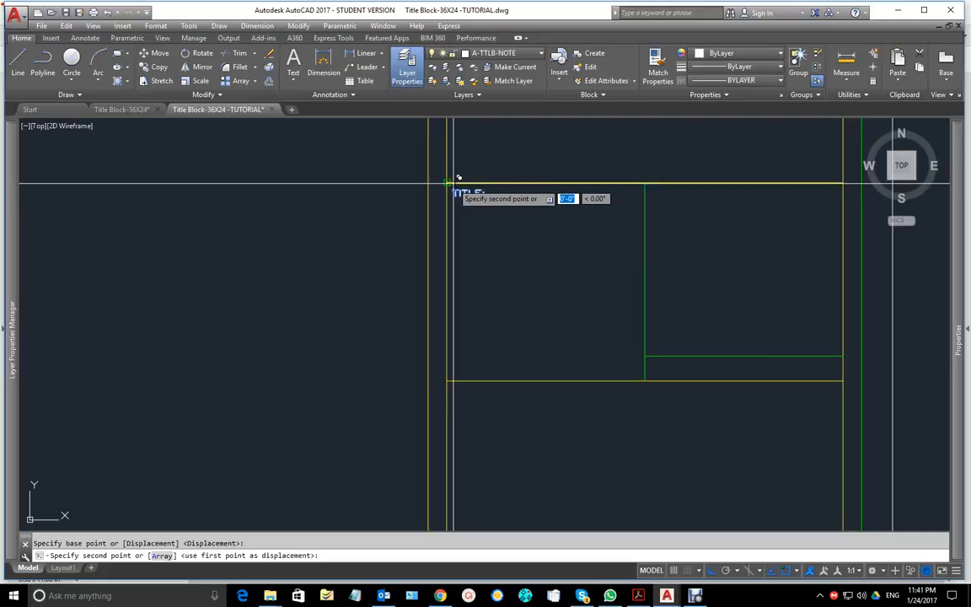
scroll(472, 325, "down", 3)
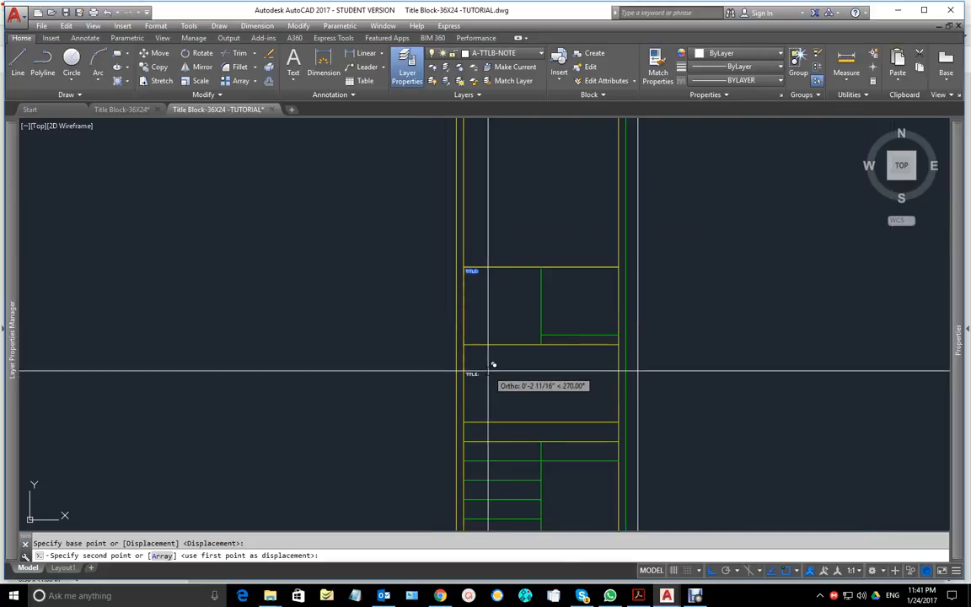
scroll(482, 371, "up", 2)
left_click(464, 326)
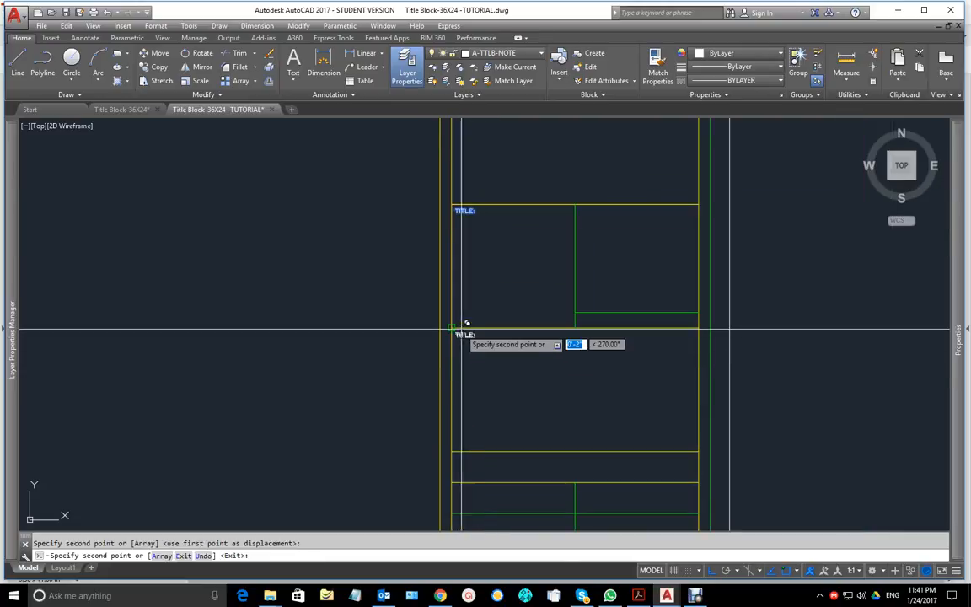
Step: Place more copies of the TITLE: label in the project row, each left-column cell, the bottom row and the grid's upper-right cell
scroll(481, 460, "up", 3)
scroll(432, 421, "down", 5)
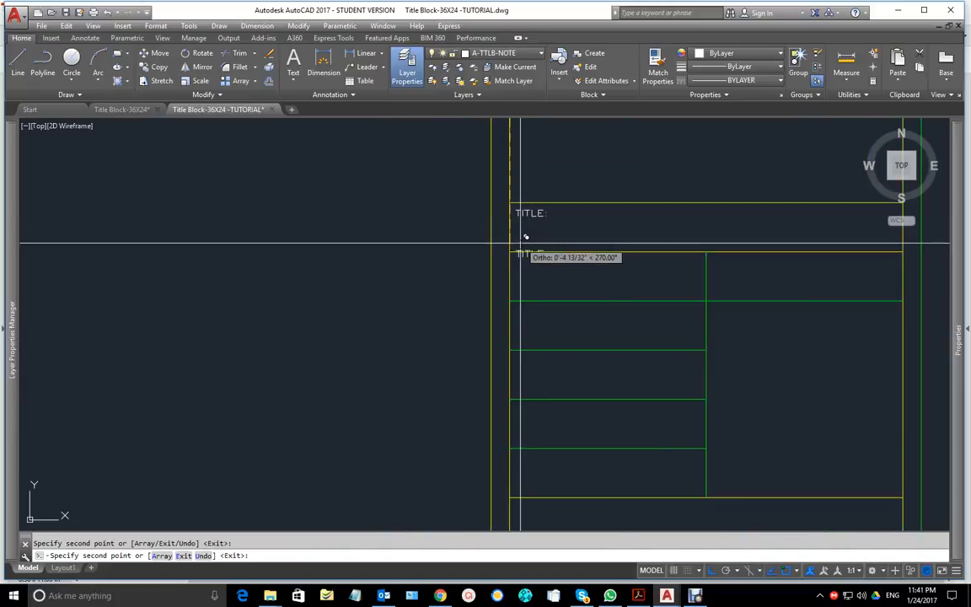
left_click(522, 248)
left_click(523, 296)
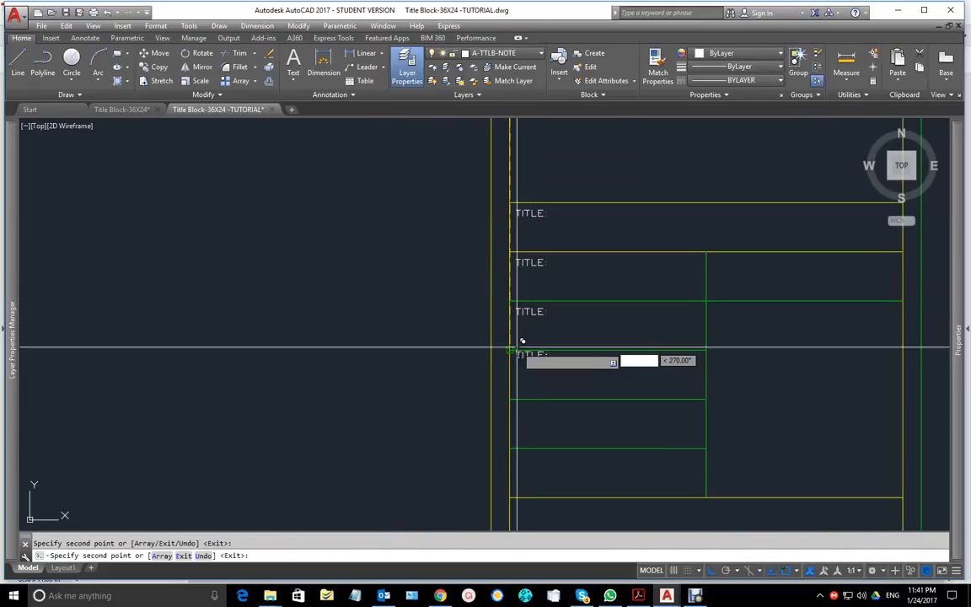
left_click(522, 345)
left_click(521, 396)
middle_click_drag(533, 413, 493, 217)
left_click(471, 252)
left_click(471, 303)
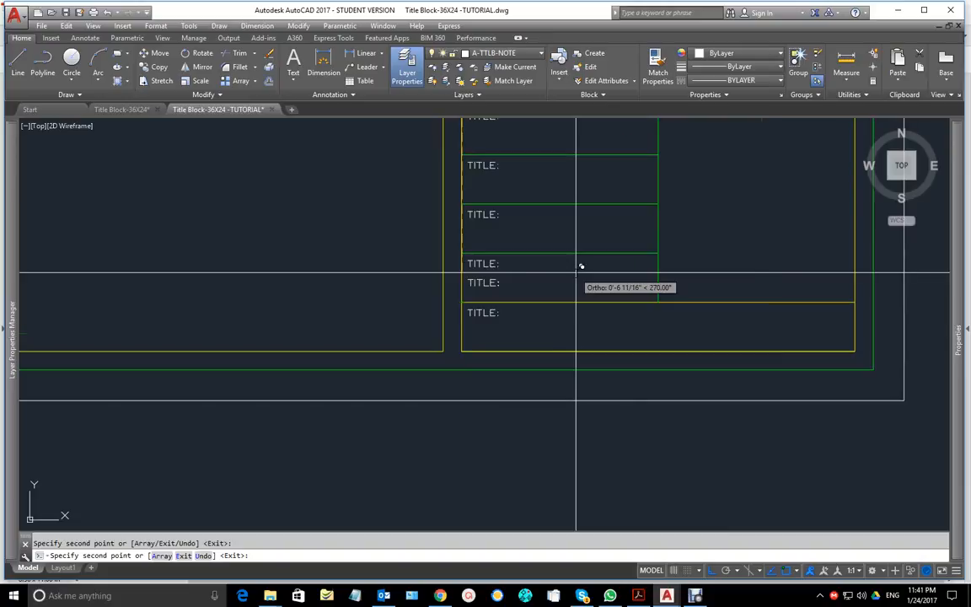
scroll(580, 266, "down", 2)
middle_click_drag(569, 284, 502, 392)
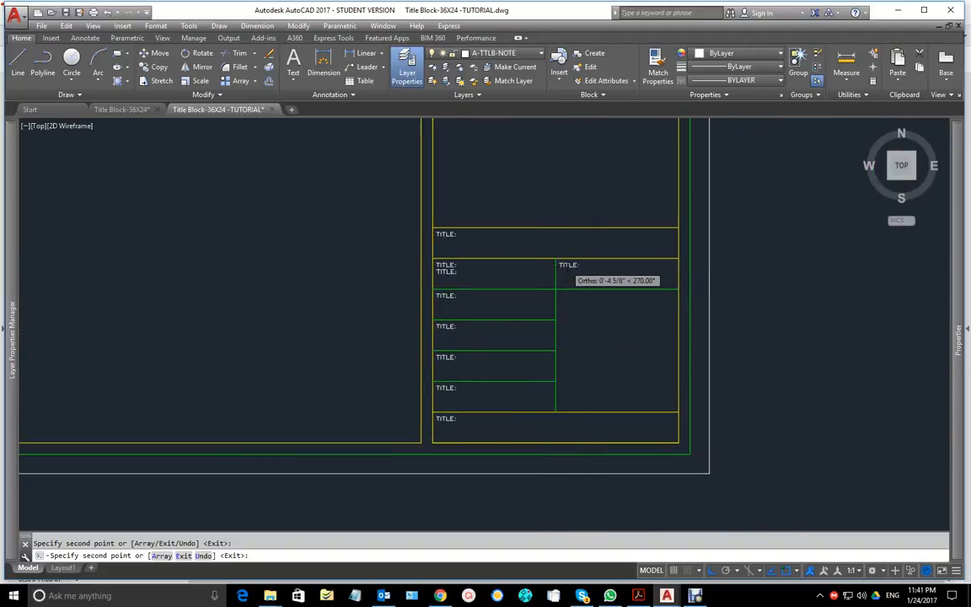
Step: Place a copy of the TITLE: label in the large cell below the upper right-hand cell, using an Intersection snap, and end the copying
scroll(569, 266, "up", 4)
right_click(556, 340, "shift")
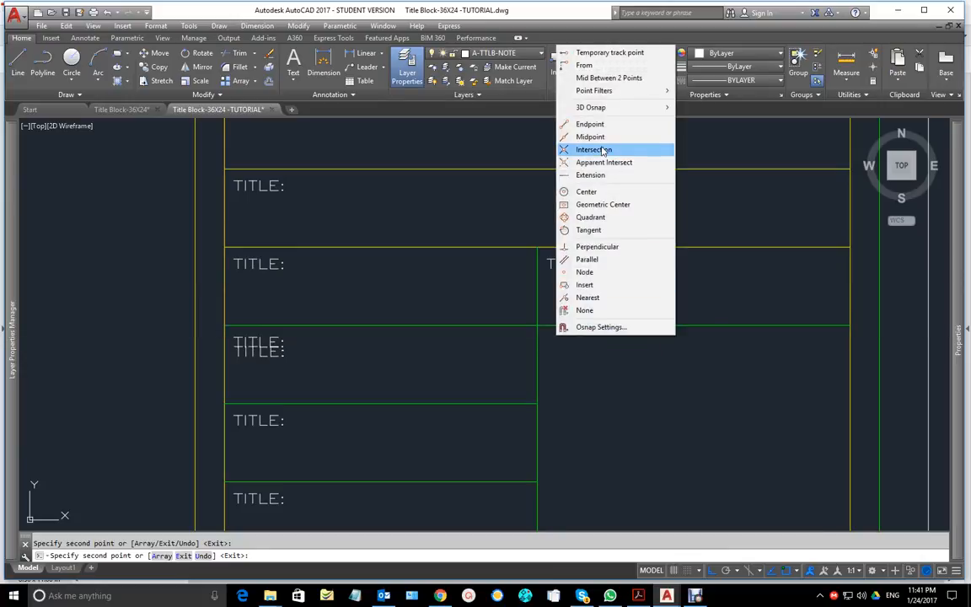
left_click(602, 150)
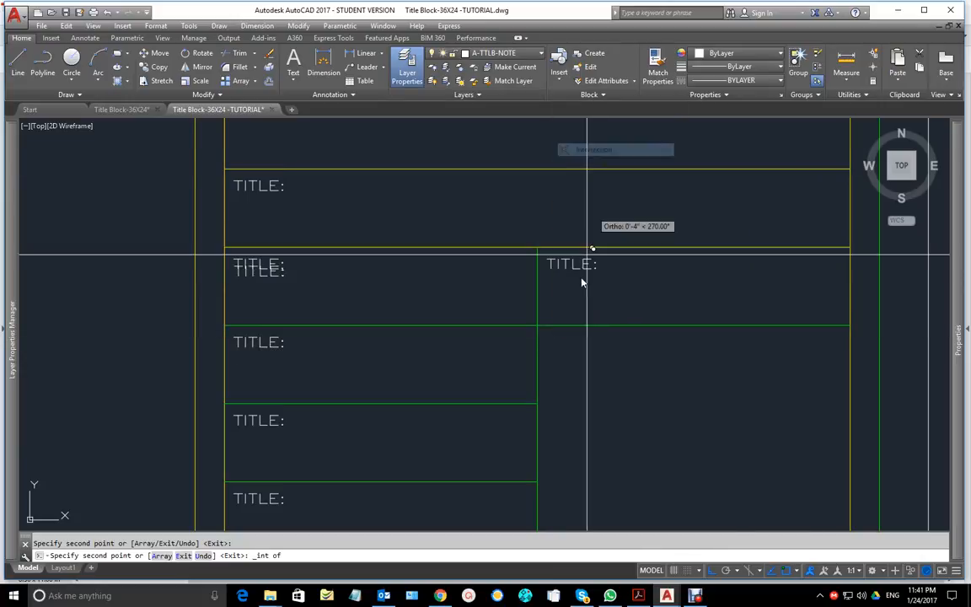
left_click(536, 333)
scroll(622, 379, "down", 3)
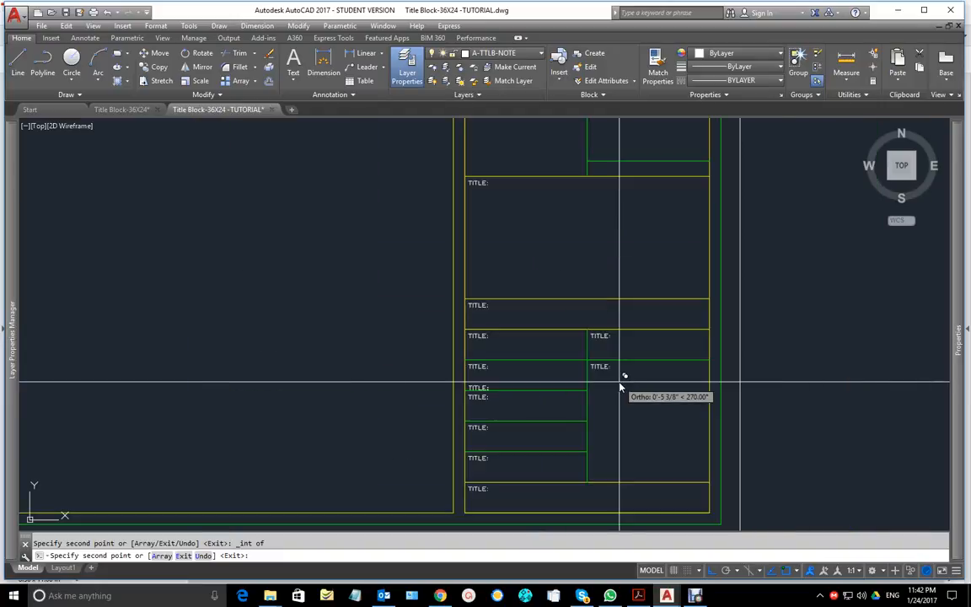
scroll(603, 250, "up", 3)
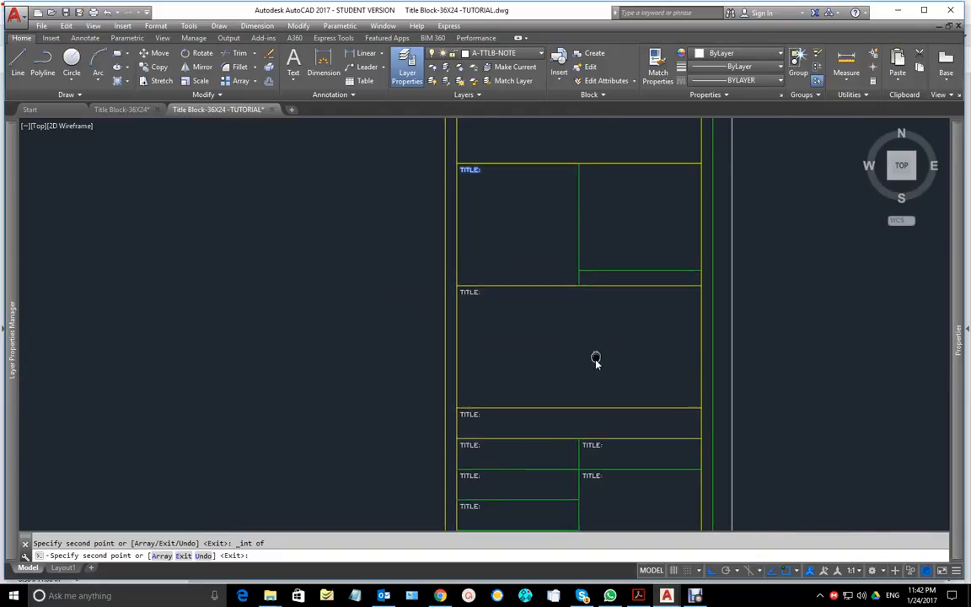
mouse_move(618, 380)
middle_mouse_down()
mouse_move(585, 275)
mouse_move(582, 229)
middle_mouse_up()
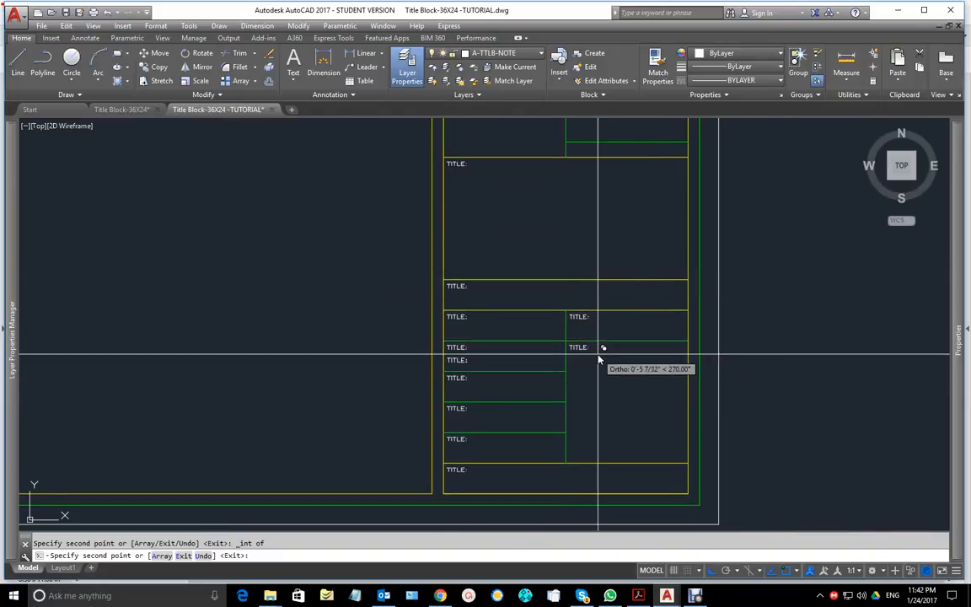
key("Escape")
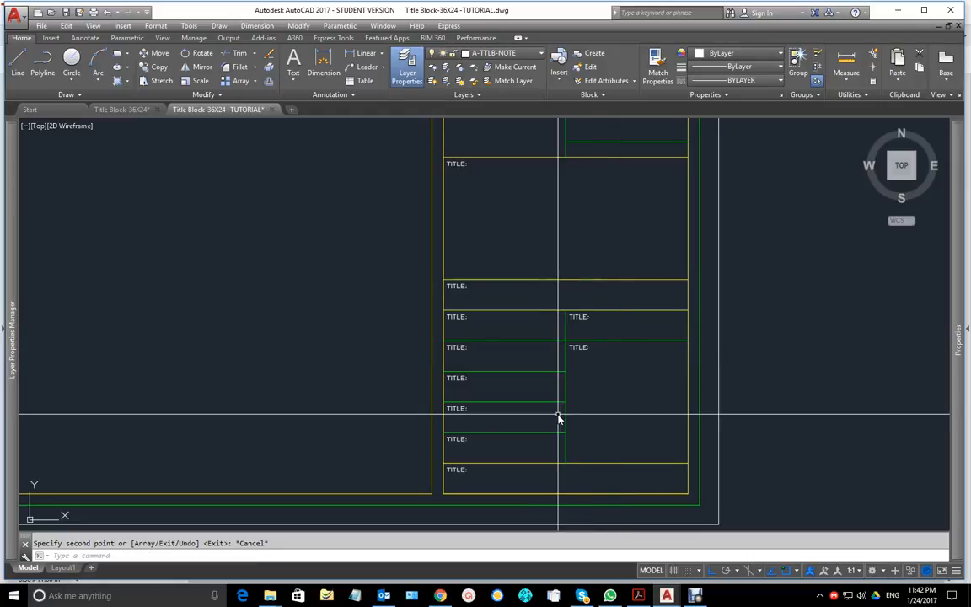
Step: Consult the label names in the assignment PDF and change the first two labels below the title box to PROJECT: and SCALE:
left_click(639, 596)
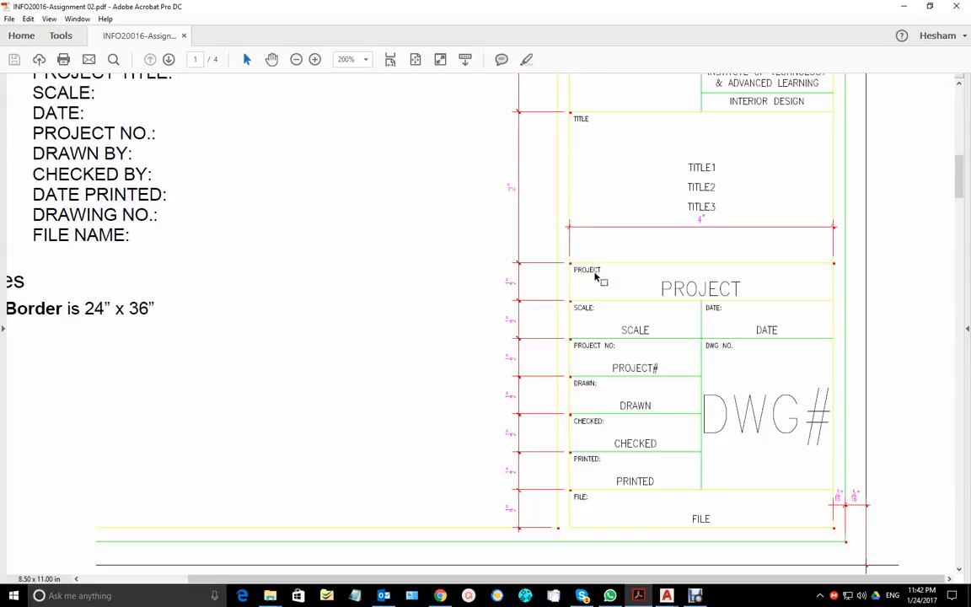
scroll(596, 276, "up", 3)
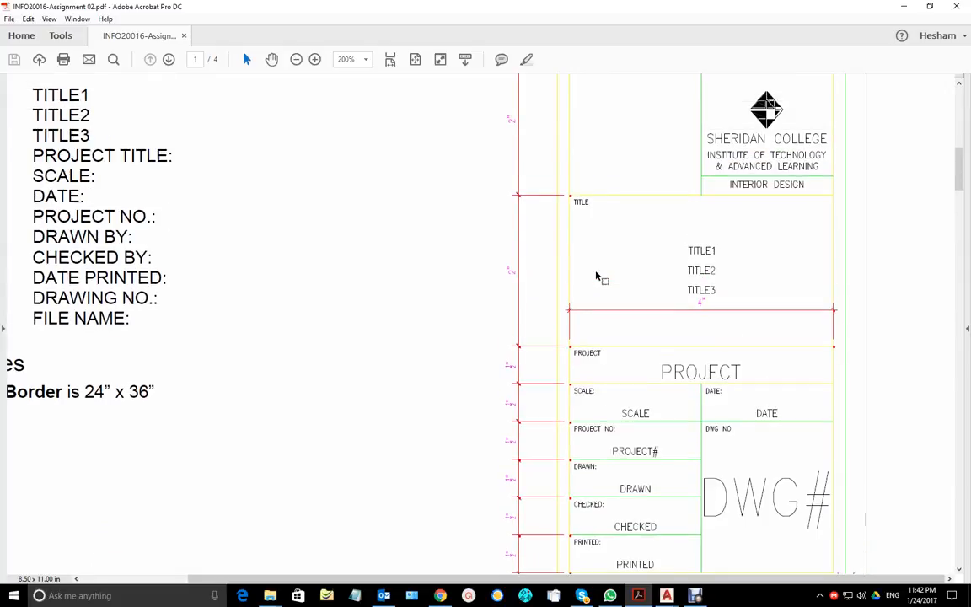
scroll(596, 276, "up", 2)
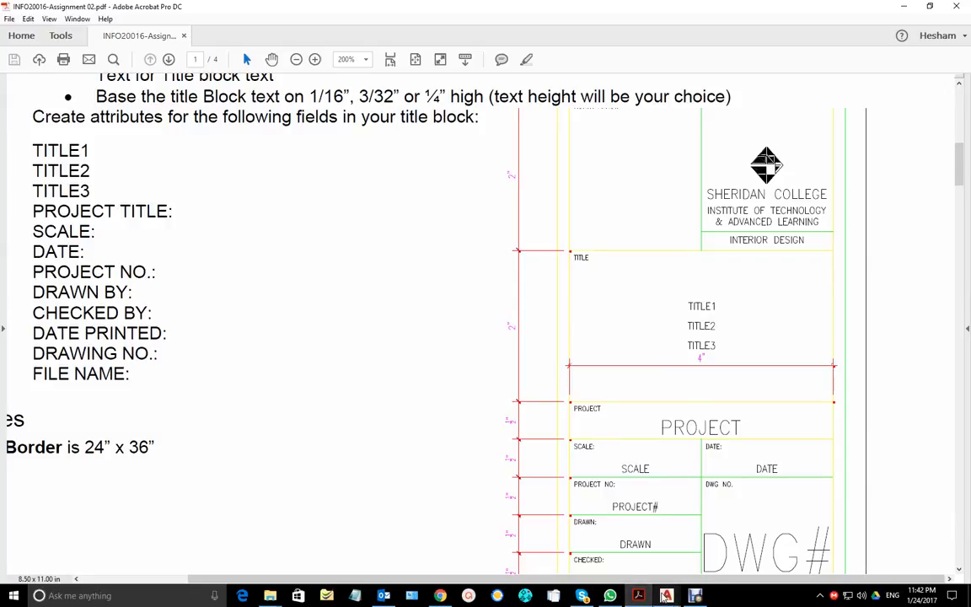
mouse_move(666, 597)
left_click(708, 535)
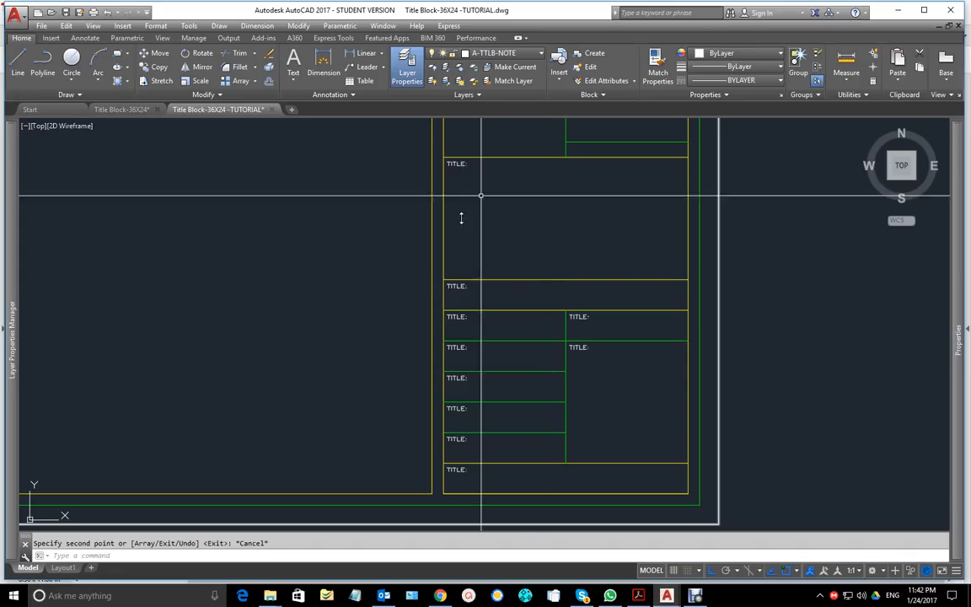
double_click(460, 284)
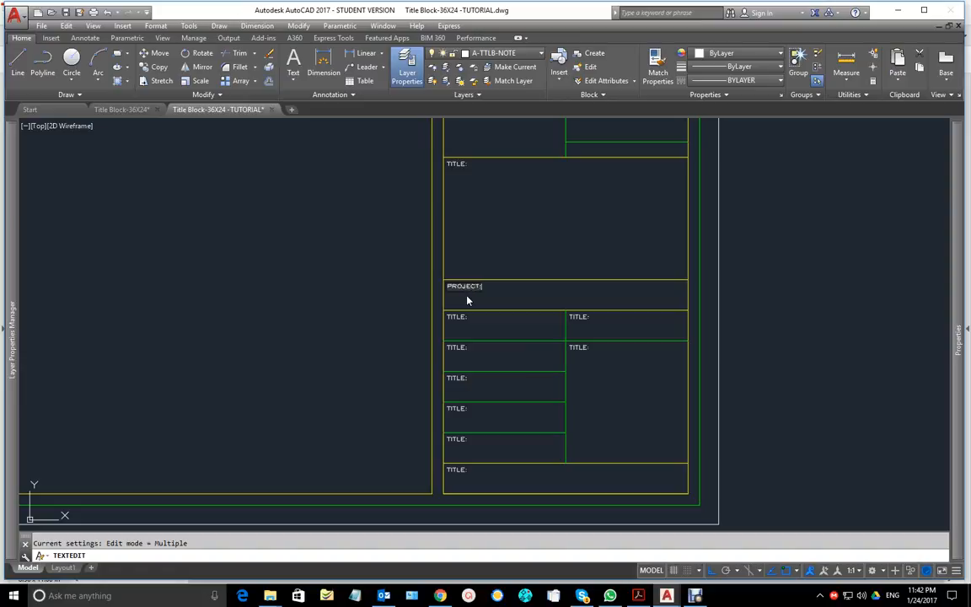
left_click(463, 318)
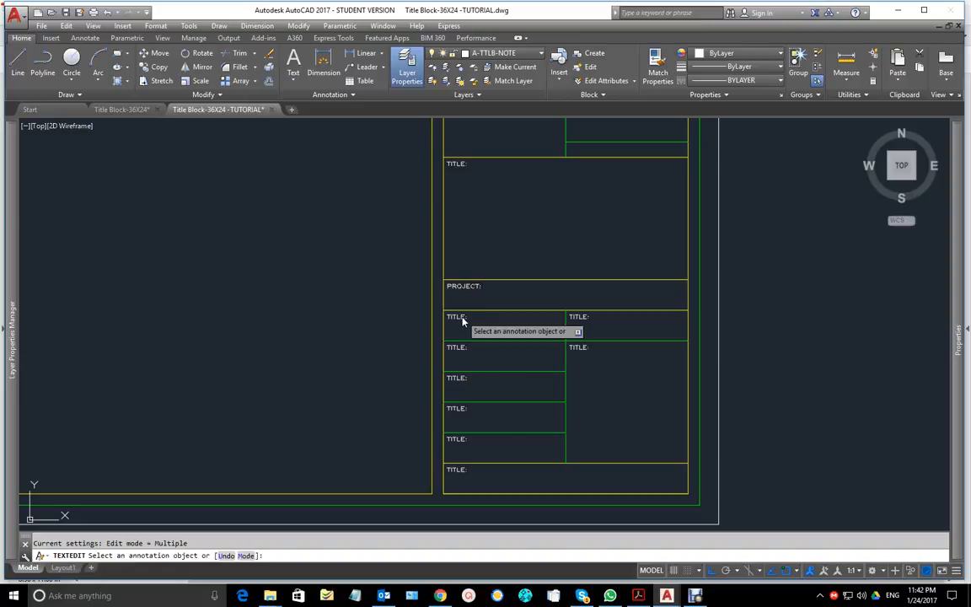
left_click(463, 319)
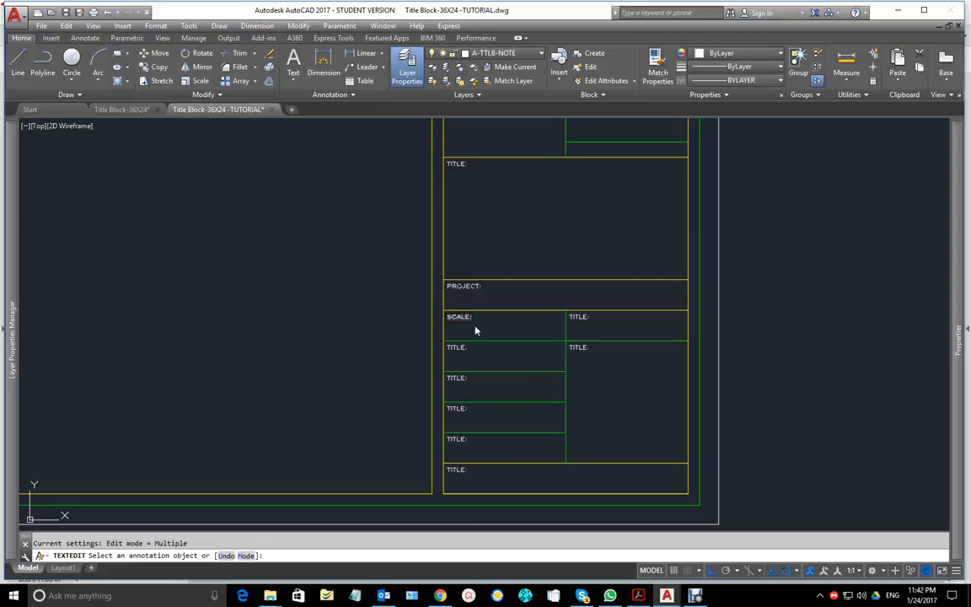
left_click(452, 334)
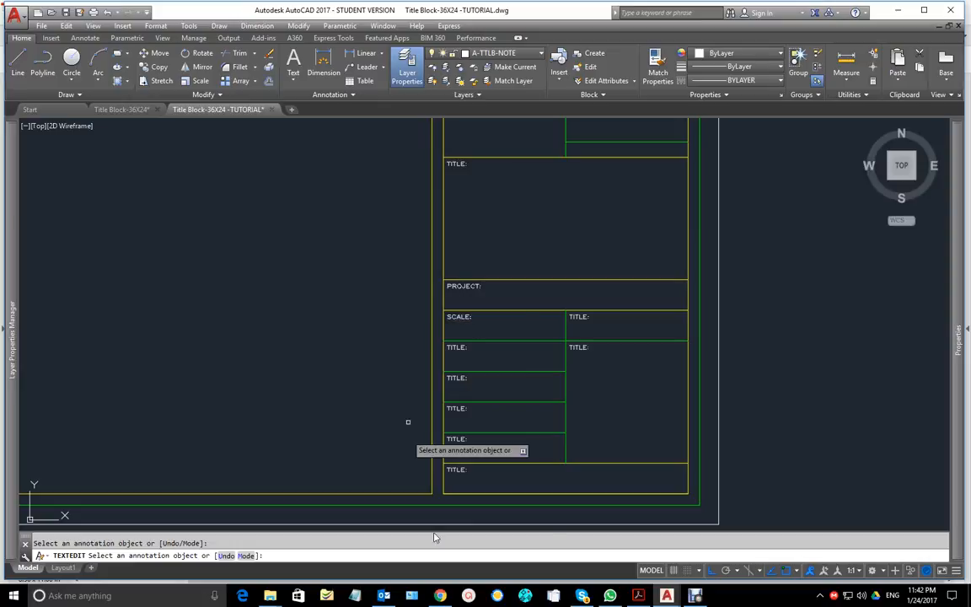
Step: Recheck the assignment PDF and change the two labels below SCALE: to PROJECT #: and DRAWN BY:
left_click(638, 595)
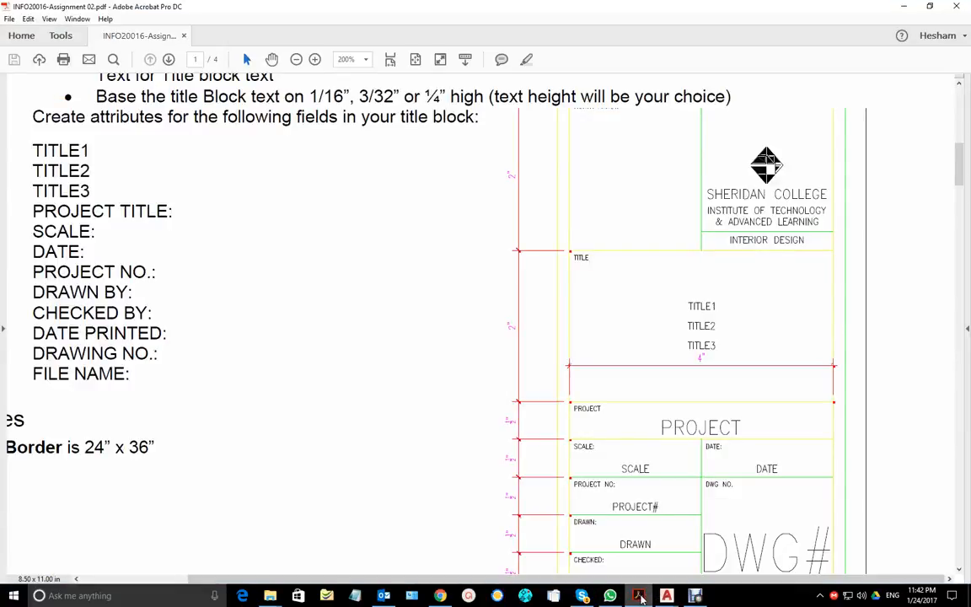
scroll(595, 448, "down", 2)
scroll(594, 450, "down", 2)
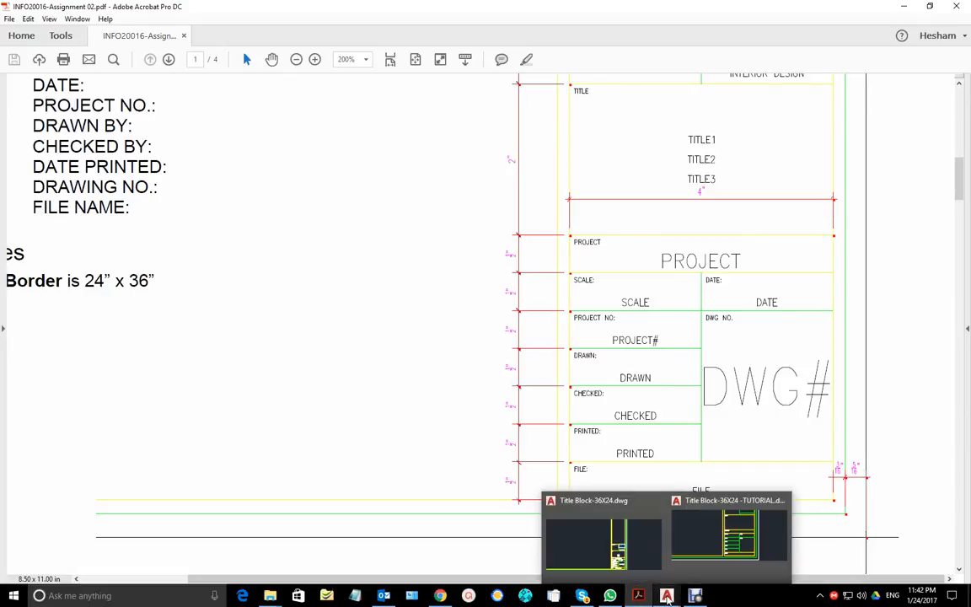
left_click(563, 528)
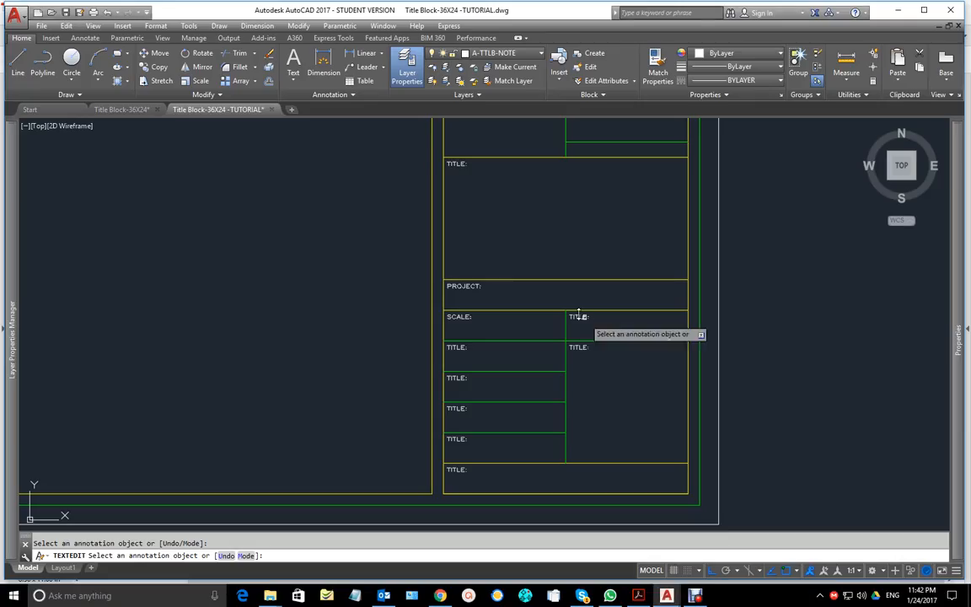
left_click(456, 345)
type("PROJECT:")
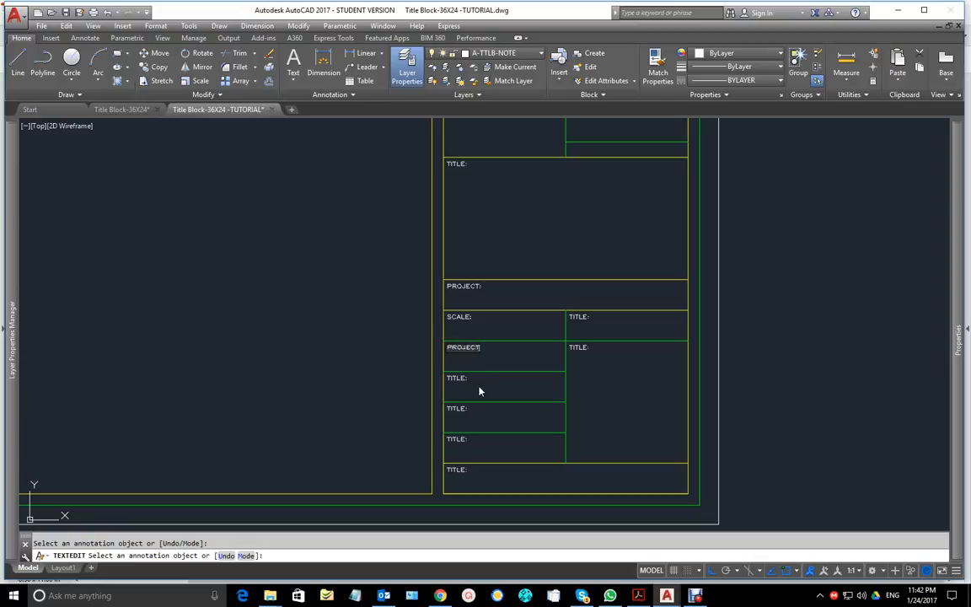
key("BackSpace")
type("#:")
left_click(460, 379)
type("DRAWN BY:")
Step: Following the assignment PDF, change the three labels below DRAWN BY: to CHECKED:, PRINTED: and FILE:
left_click(644, 597)
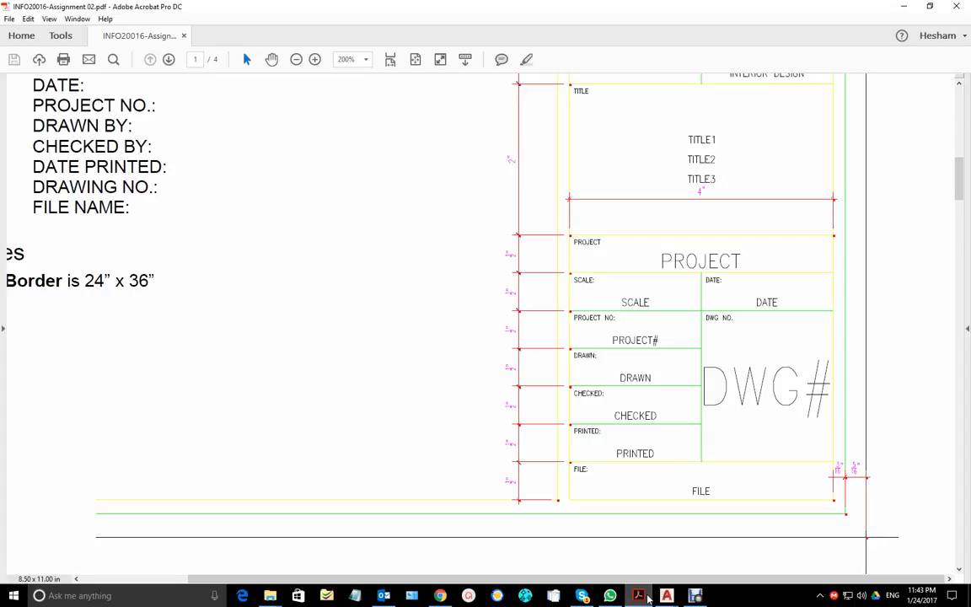
left_click(641, 596)
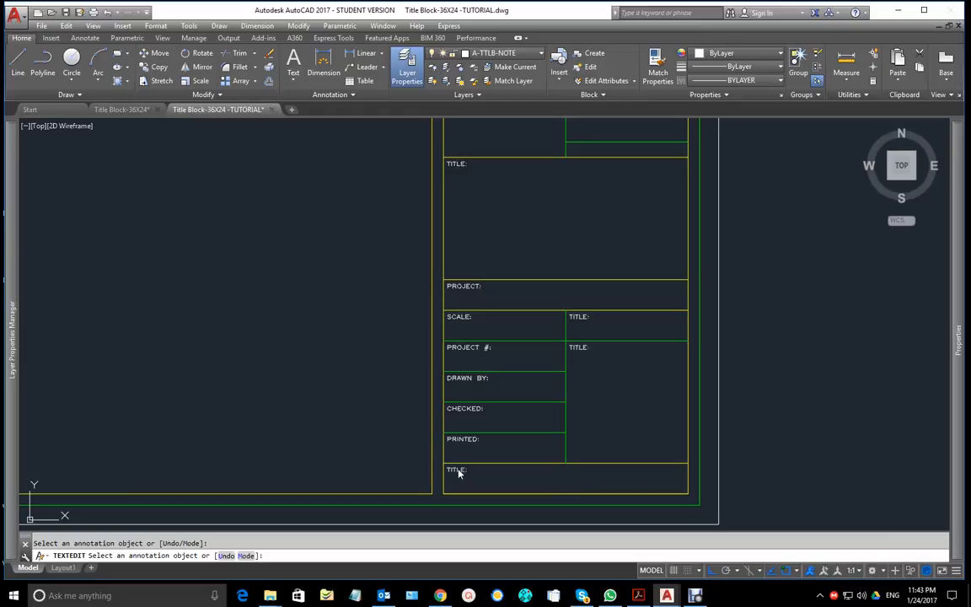
left_click(459, 472)
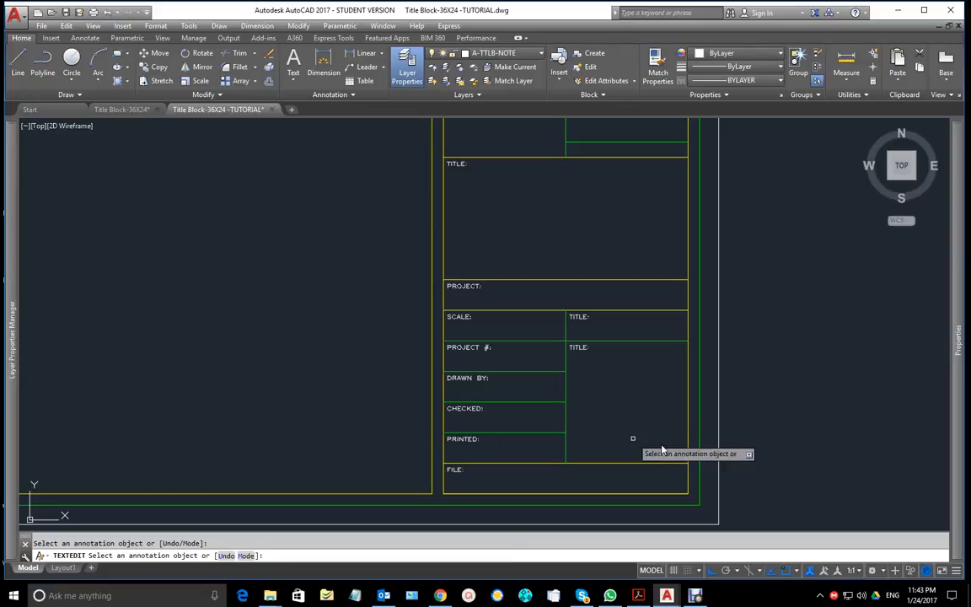
Step: Consult the finished Title Block-36X24 drawing and change the label in the cell above the title box to NORTH ARROW: in the tutorial drawing
mouse_move(665, 595)
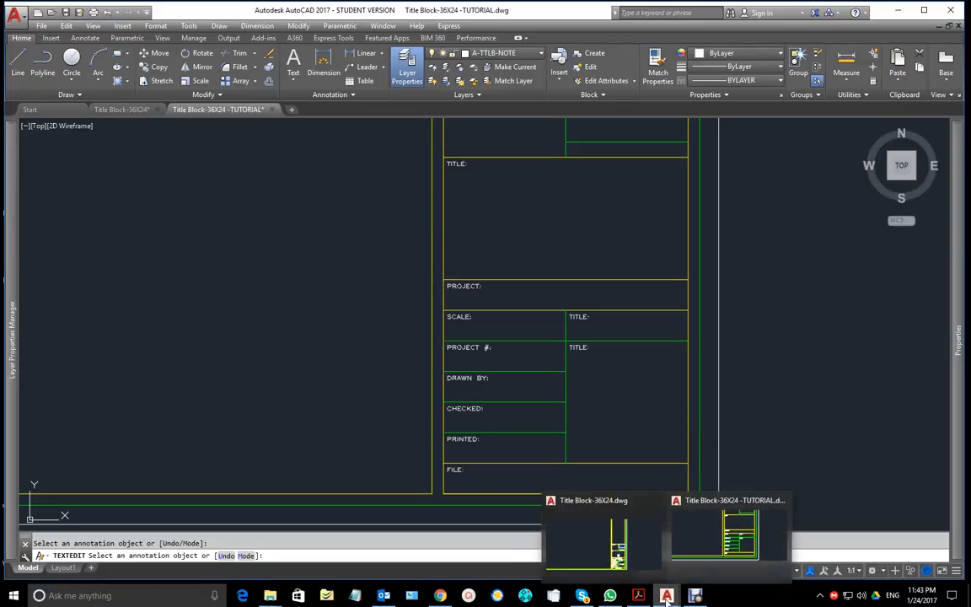
left_click(569, 502)
scroll(586, 377, "up", 3)
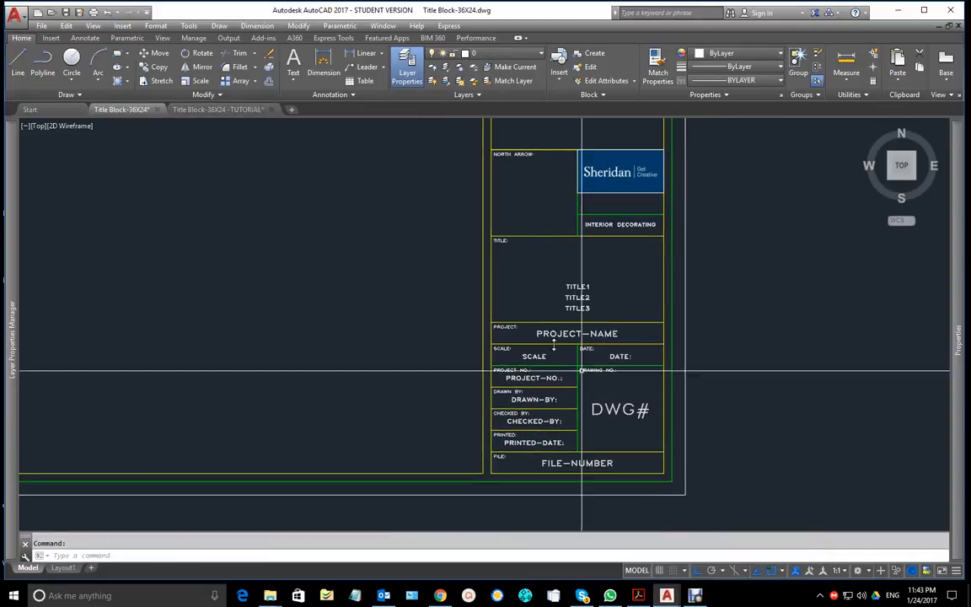
middle_click_drag(520, 211, 491, 303)
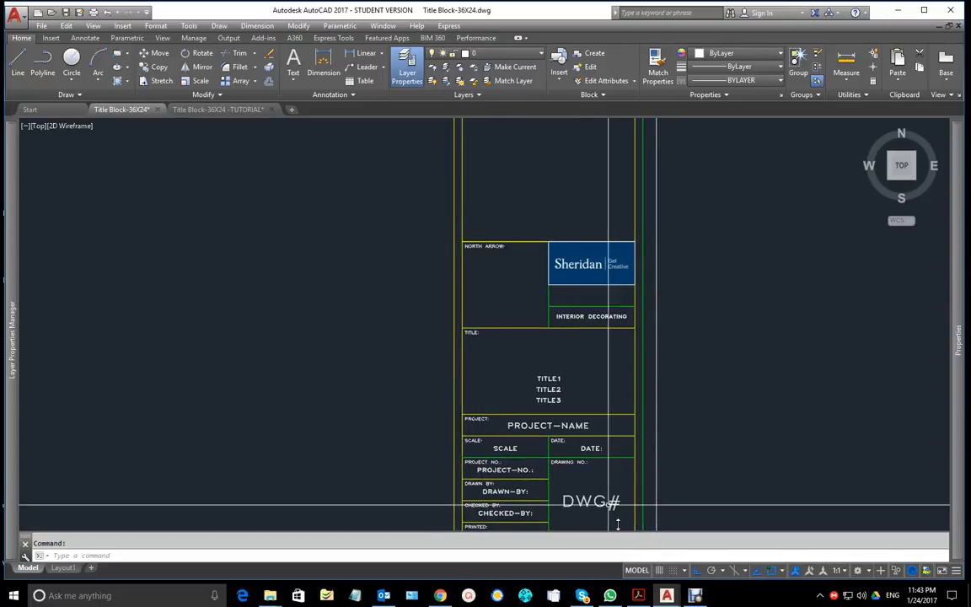
left_click(670, 597)
left_click(707, 551)
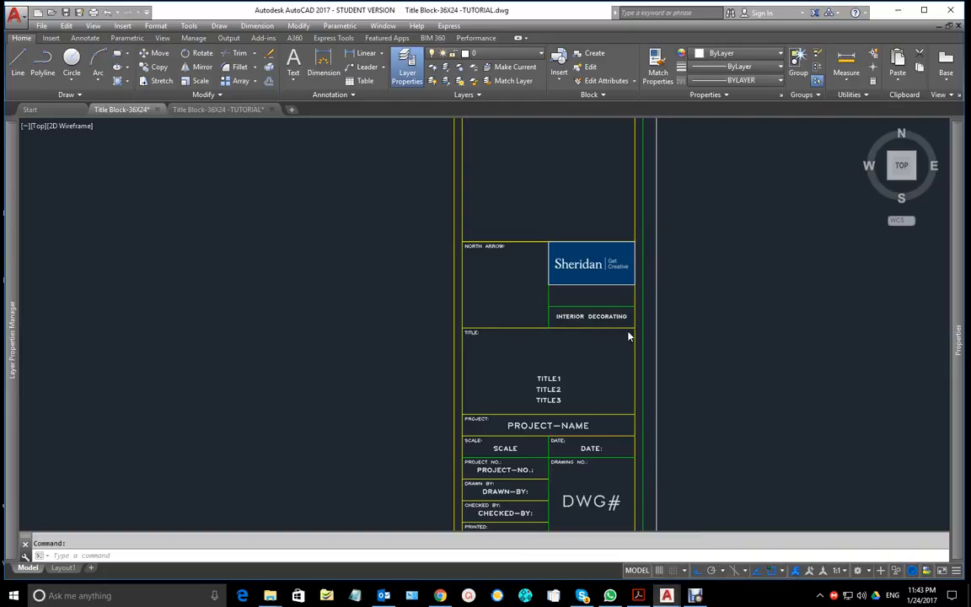
mouse_move(506, 267)
middle_mouse_down()
mouse_move(500, 462)
mouse_move(513, 508)
mouse_move(480, 378)
middle_mouse_up()
scroll(513, 506, "down", 1)
mouse_move(503, 448)
middle_mouse_down()
mouse_move(475, 353)
mouse_move(459, 375)
middle_mouse_up()
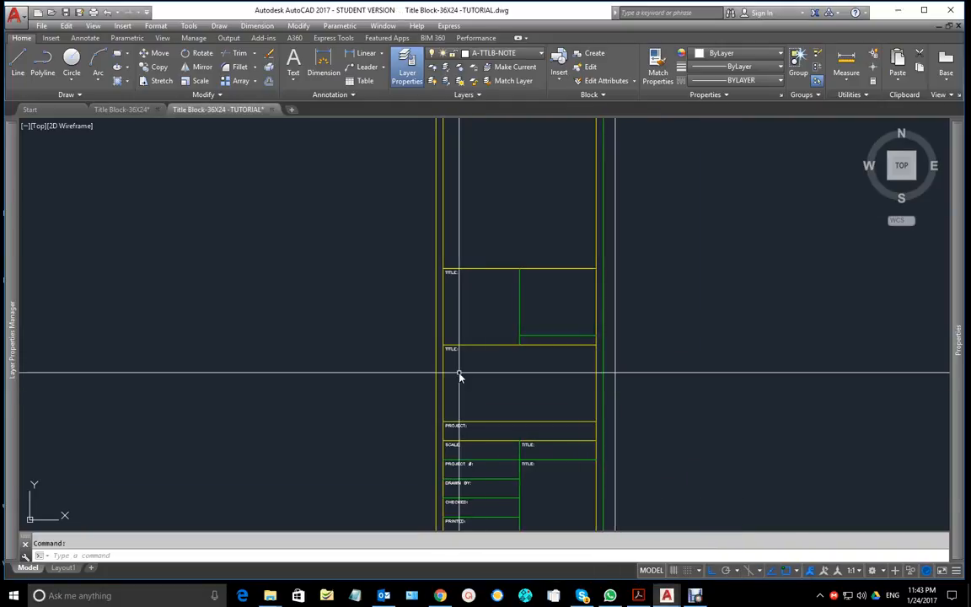
scroll(460, 375, "up", 2)
middle_click_drag(448, 227, 448, 318)
scroll(451, 320, "up", 2)
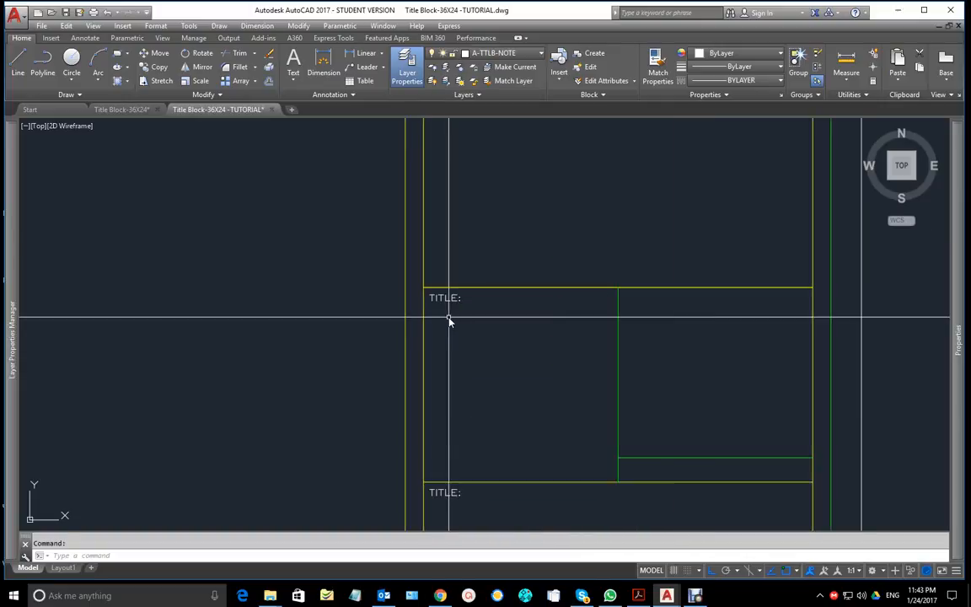
double_click(447, 299)
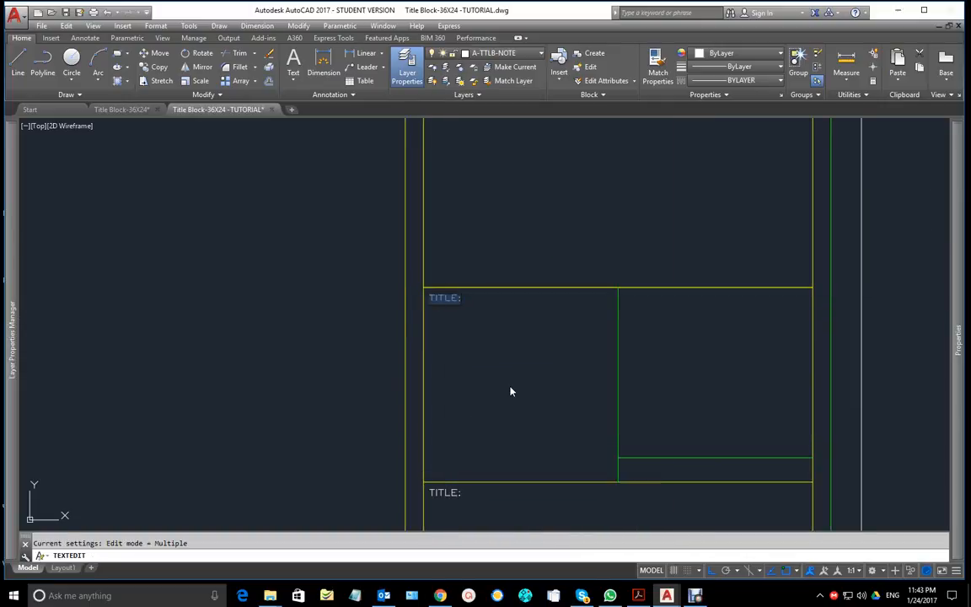
type("NORTH ARROW:")
left_click(508, 368)
Step: Examine the labels of the lower title block cells in the finished Title Block-36X24 drawing and return to the tutorial drawing
scroll(375, 330, "down", 4)
mouse_move(398, 425)
middle_mouse_down()
mouse_move(448, 267)
mouse_move(440, 275)
middle_mouse_up()
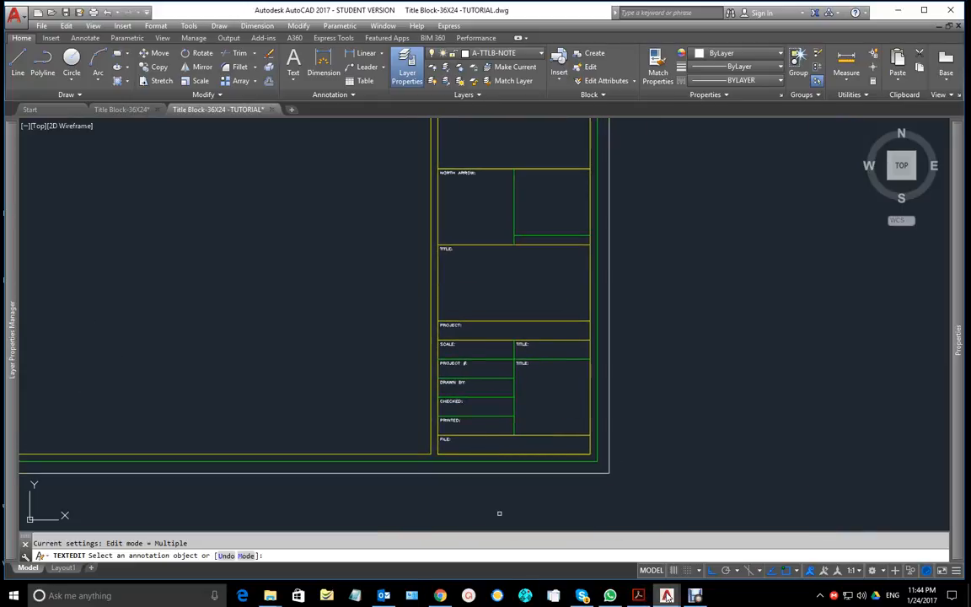
mouse_move(665, 595)
left_click(634, 550)
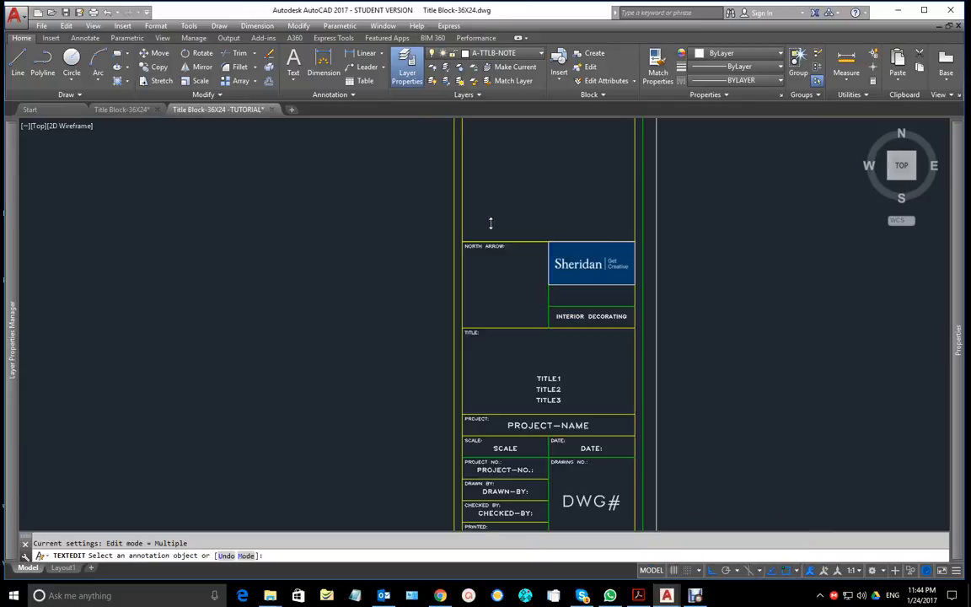
scroll(494, 374, "down", 2)
scroll(494, 374, "up", 4)
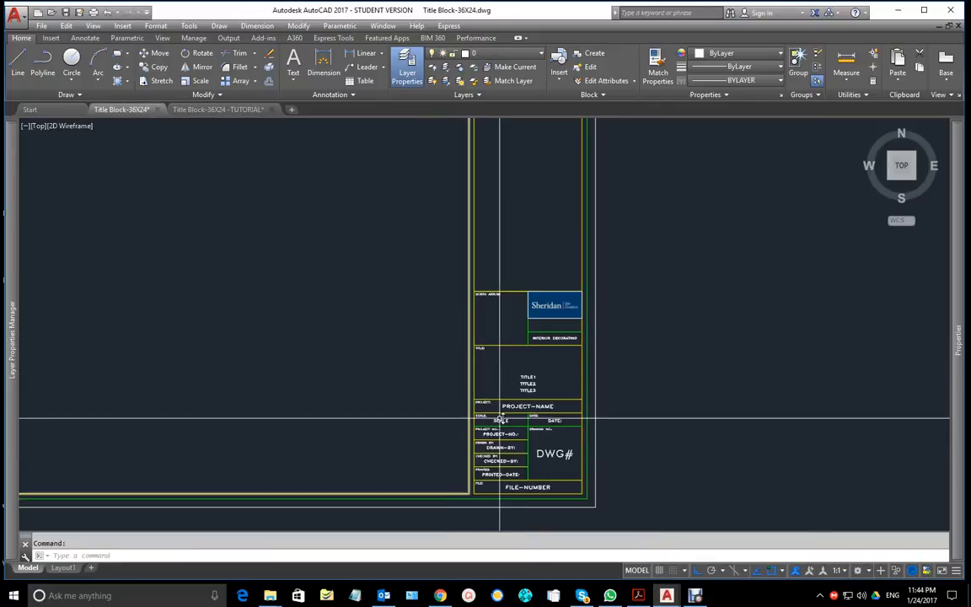
middle_click_drag(474, 318, 473, 298)
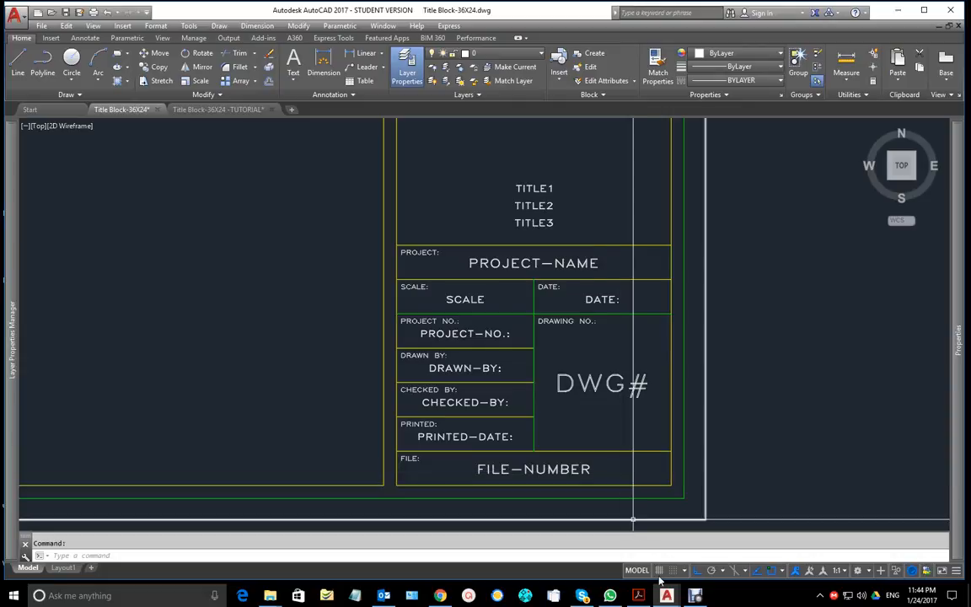
mouse_move(666, 595)
left_click(727, 529)
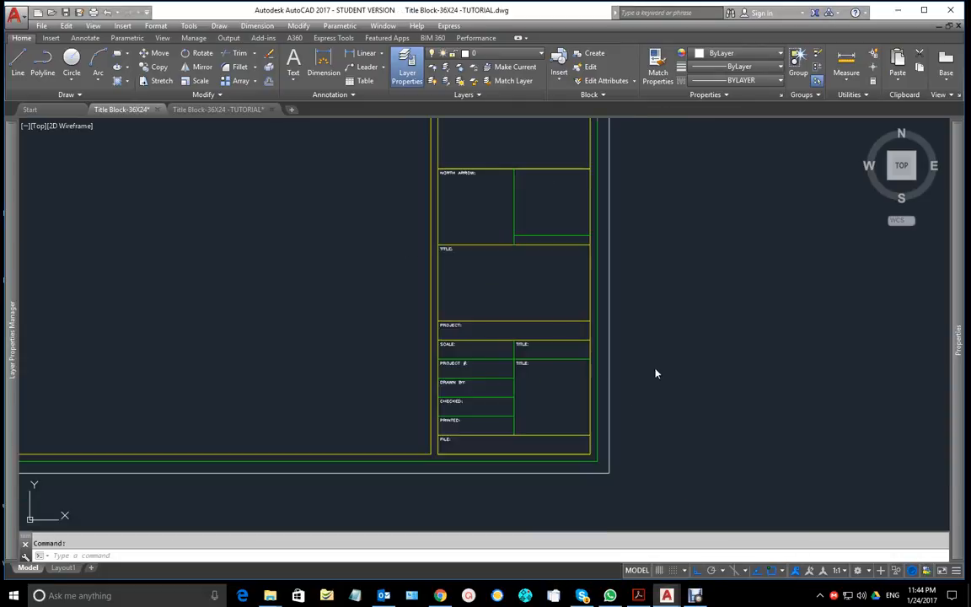
Step: Change the labels in the cells beside SCALE: and PROJECT #: to DATE: and DRAWING #: respectively
scroll(514, 339, "up", 6)
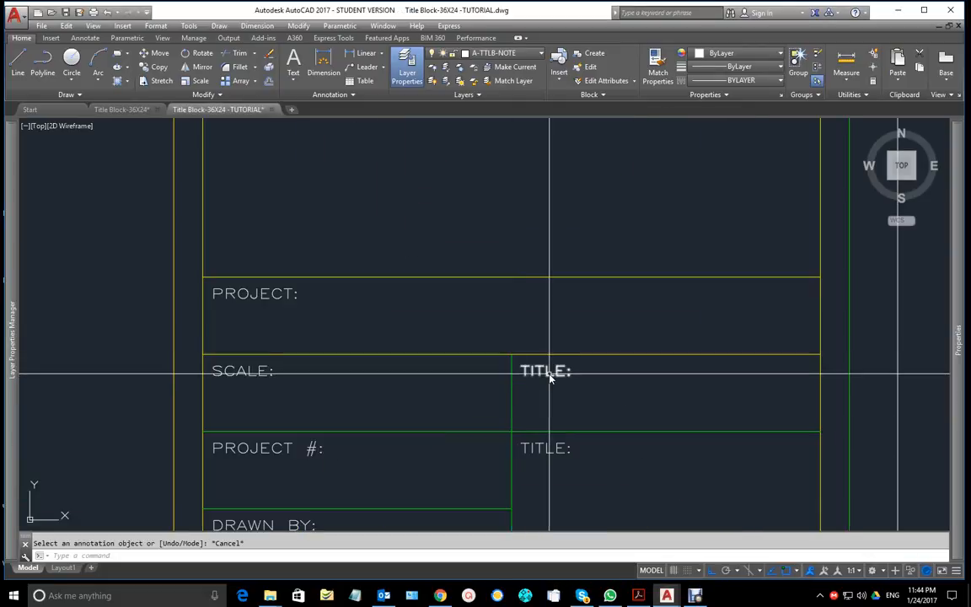
type("DAT")
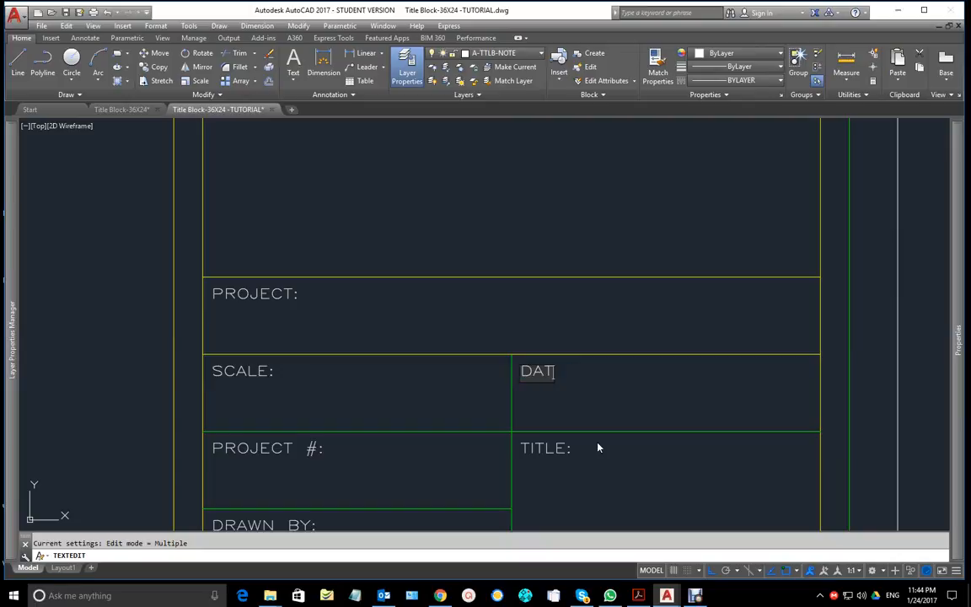
type("E:")
key("Return")
left_click(557, 450)
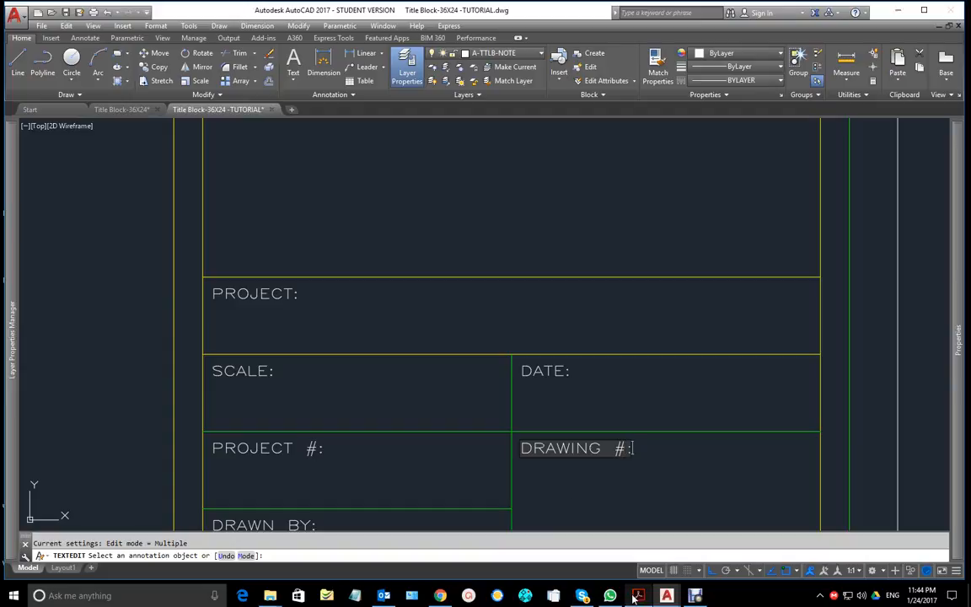
mouse_move(666, 595)
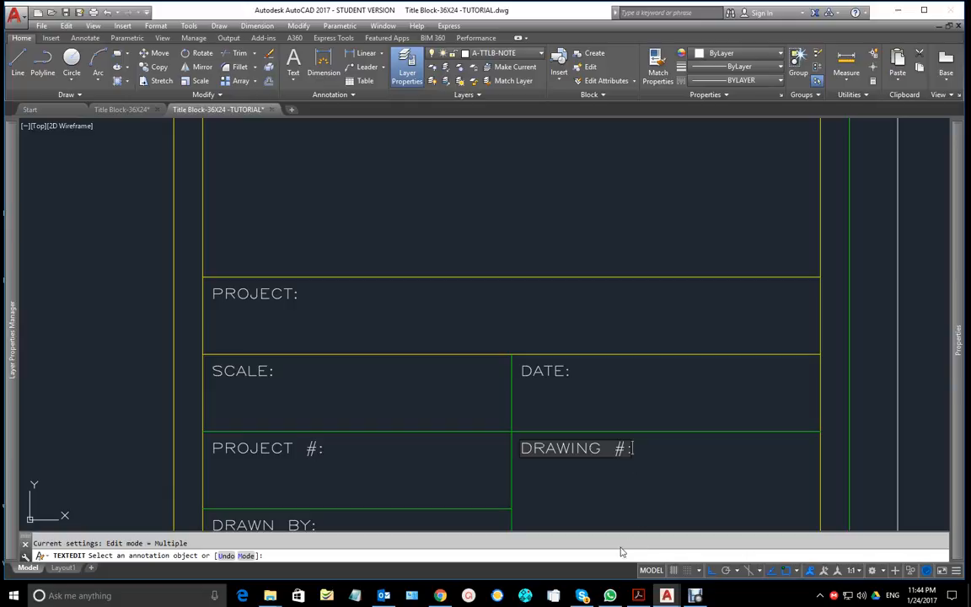
left_click(659, 499)
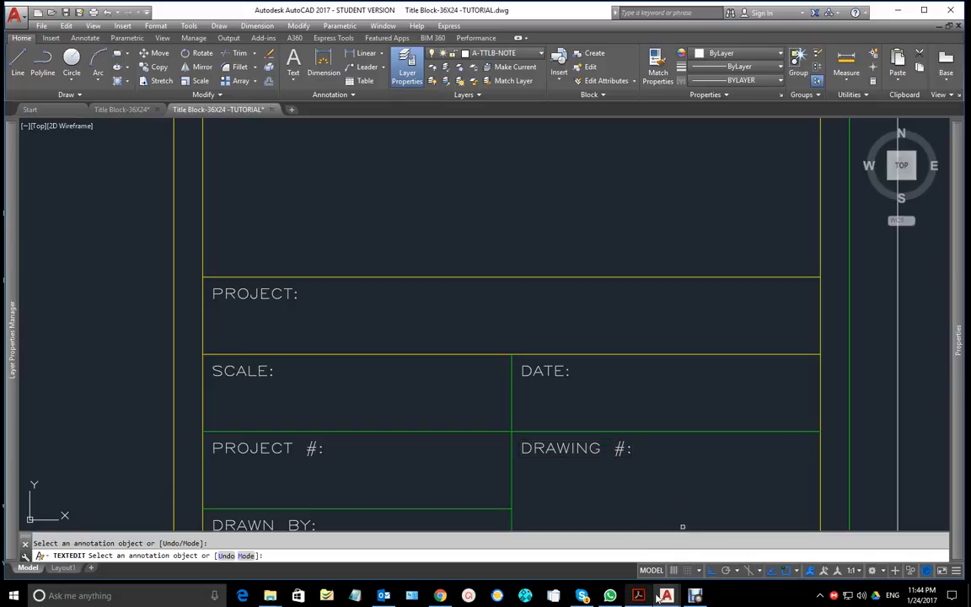
Step: Recheck the finished Title Block-36X24 drawing and reword the label beside PROJECT #: to DRAWING NO.: in the tutorial drawing
mouse_move(659, 595)
left_click(639, 546)
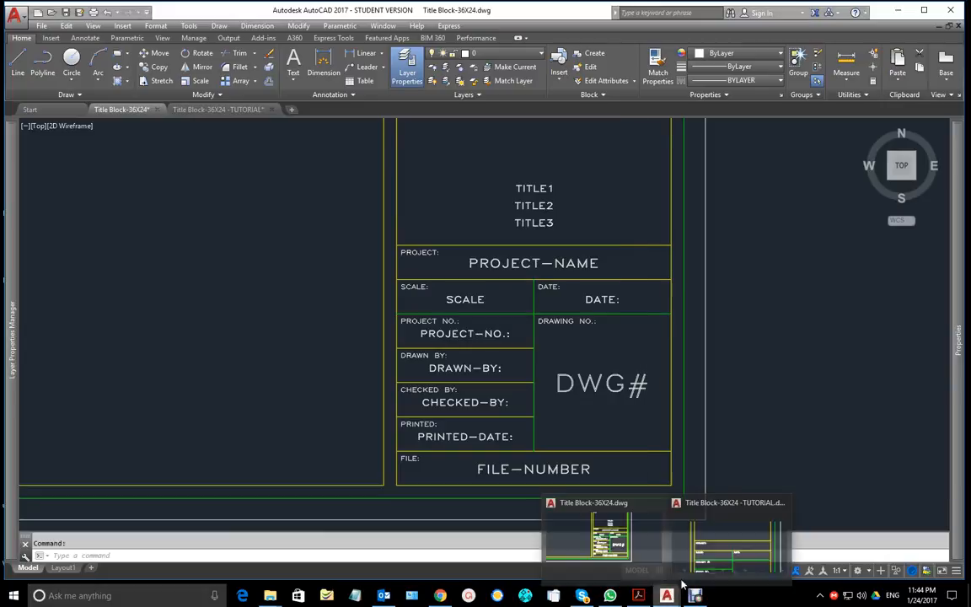
key("ctrl+Tab")
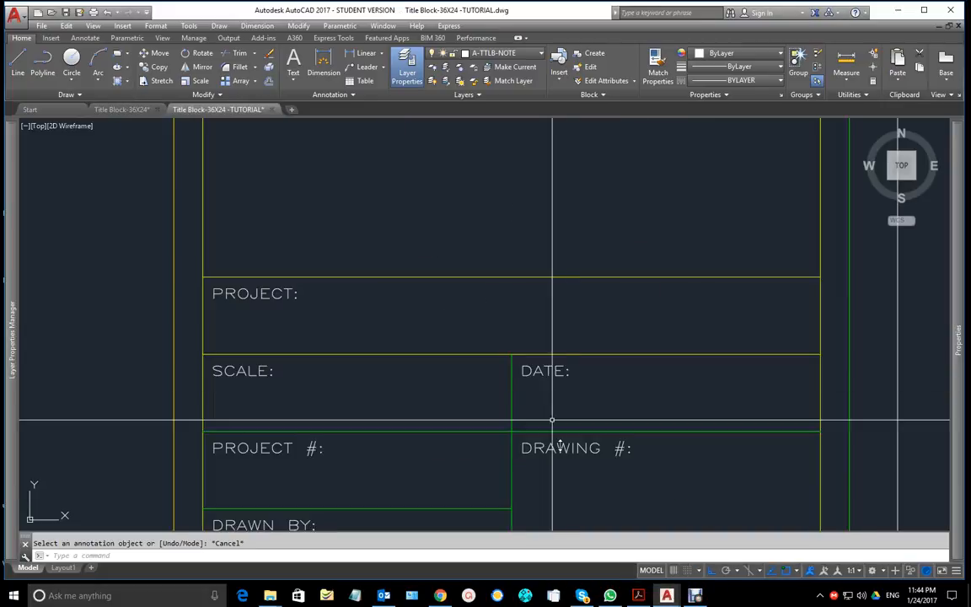
double_click(616, 449)
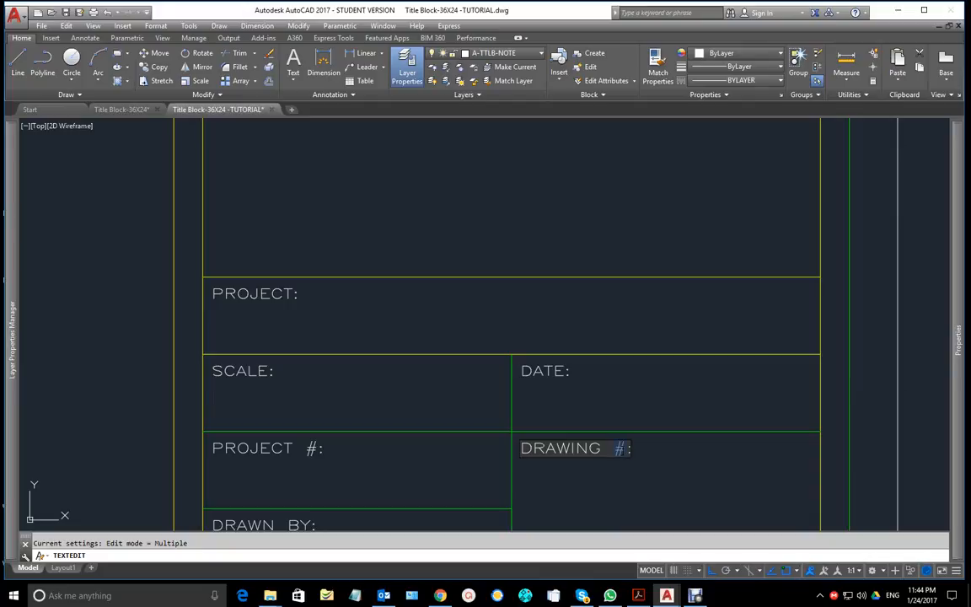
type("NO.")
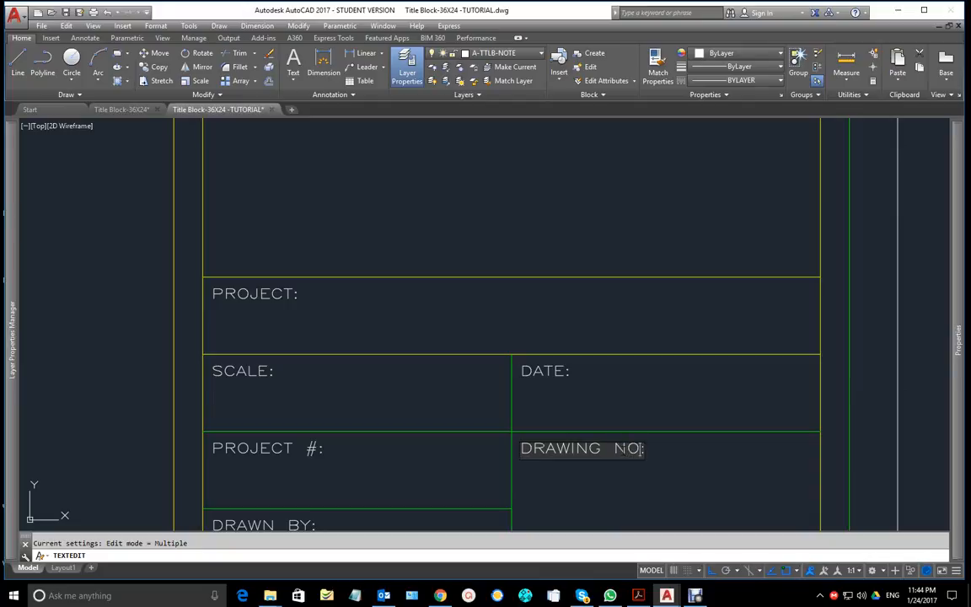
left_click(613, 449)
key("BackSpace")
left_click(654, 477)
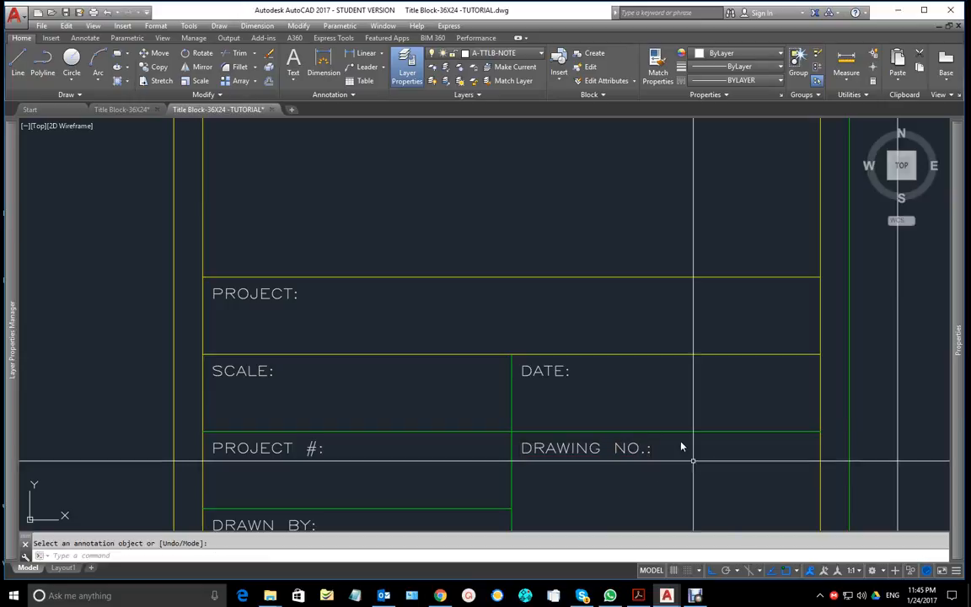
Step: Save the tutorial drawing with its relabelled title block cells
scroll(625, 433, "down", 4)
mouse_move(625, 433)
middle_mouse_down()
mouse_move(594, 287)
mouse_move(595, 327)
middle_mouse_up()
key("ctrl+s")
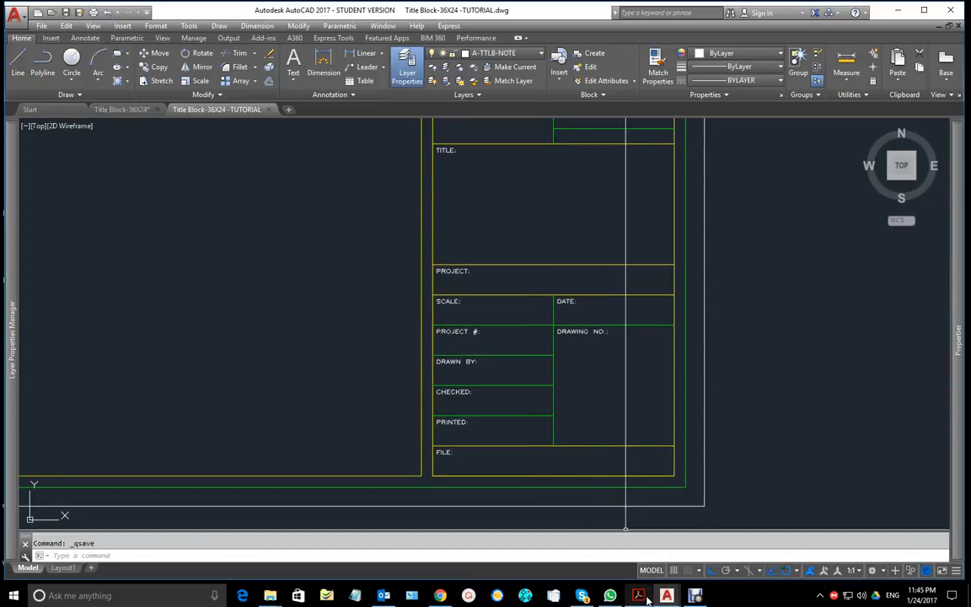
Step: Consult the assignment PDF and the finished drawing's logo and program name cells beside NORTH ARROW:, and return to the tutorial drawing
mouse_move(647, 599)
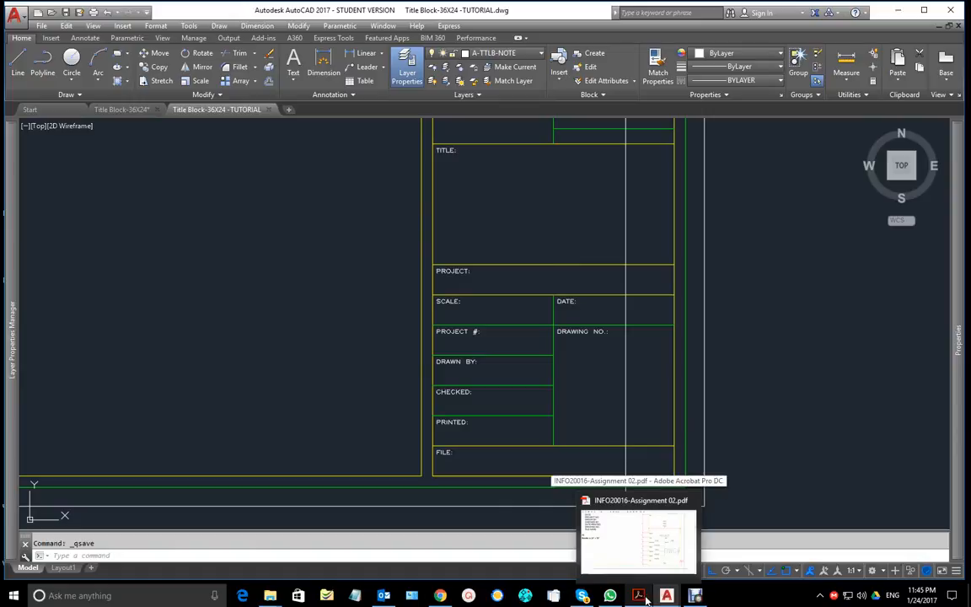
left_click(624, 553)
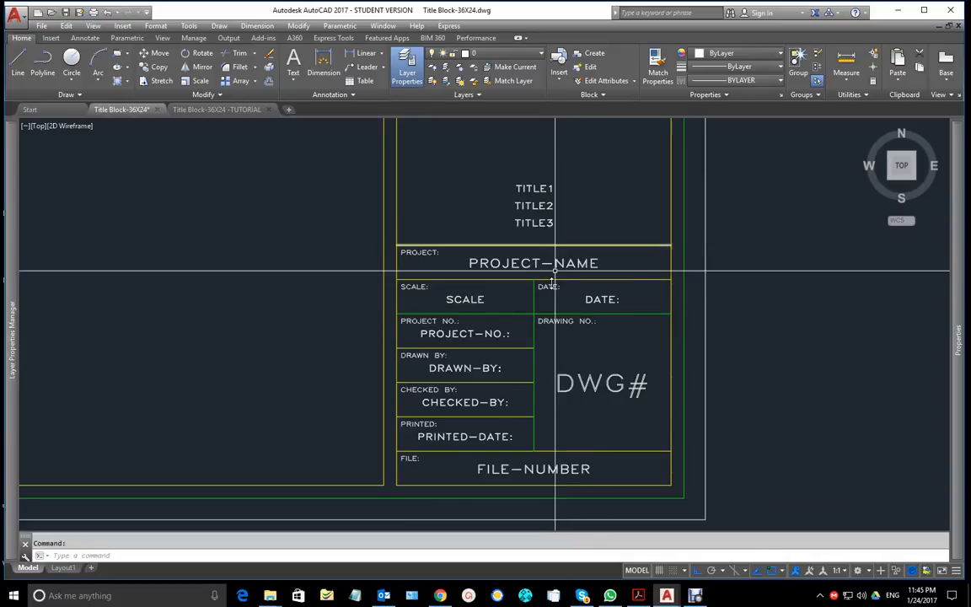
scroll(561, 262, "down", 2)
middle_click_drag(511, 147, 518, 320)
scroll(574, 330, "up", 2)
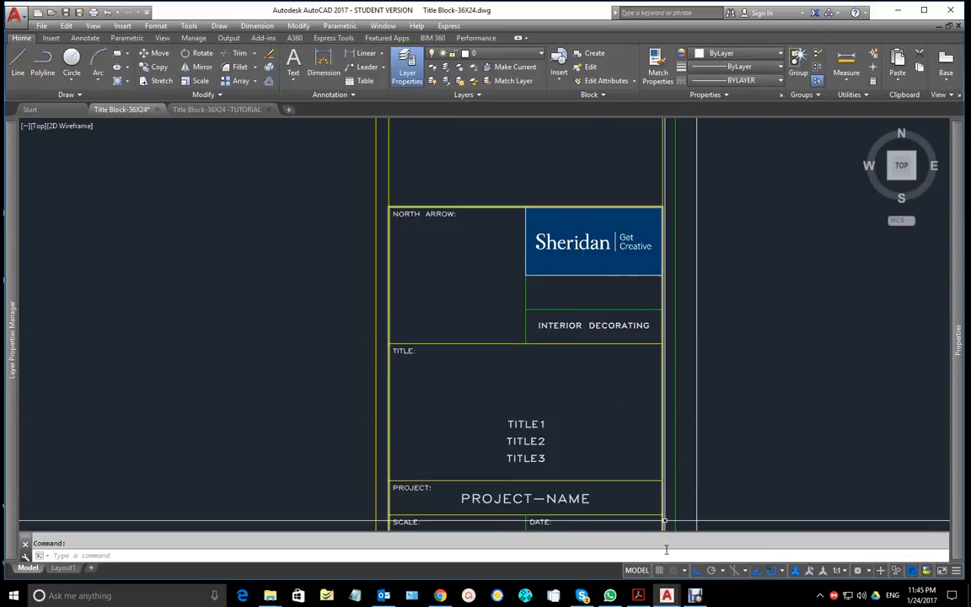
mouse_move(665, 597)
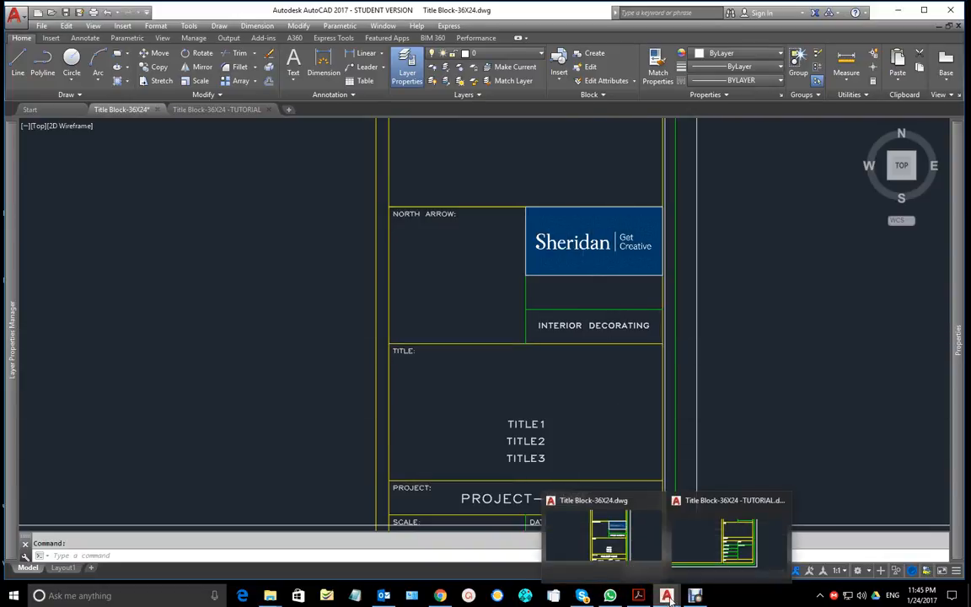
left_click(717, 551)
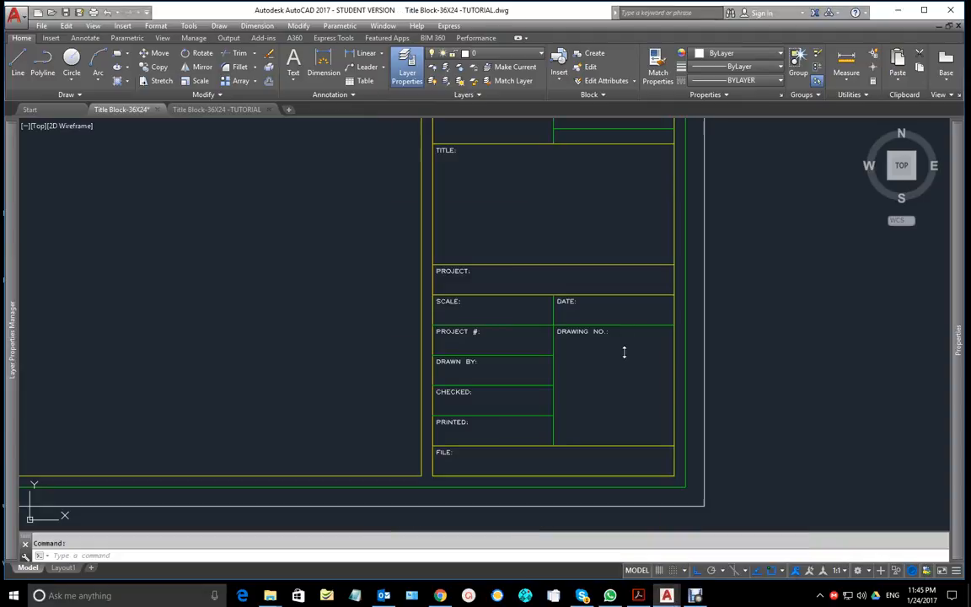
Step: Place a single-line text with Middle justification at the midpoint of the short green horizontal line above the TITLE: box
mouse_move(598, 157)
middle_mouse_down()
mouse_move(546, 340)
mouse_move(481, 388)
middle_mouse_up()
scroll(547, 341, "up", 4)
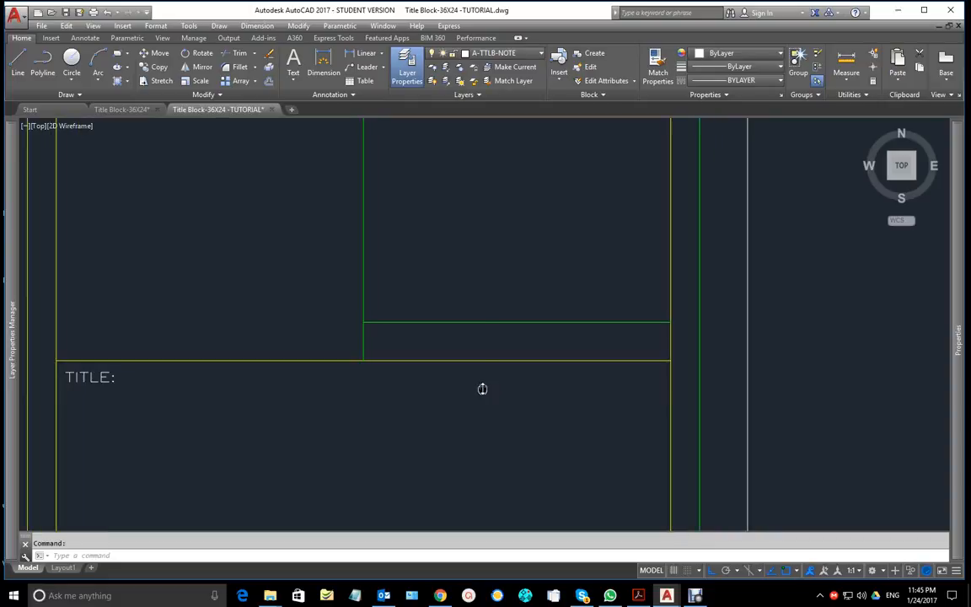
left_click(216, 26)
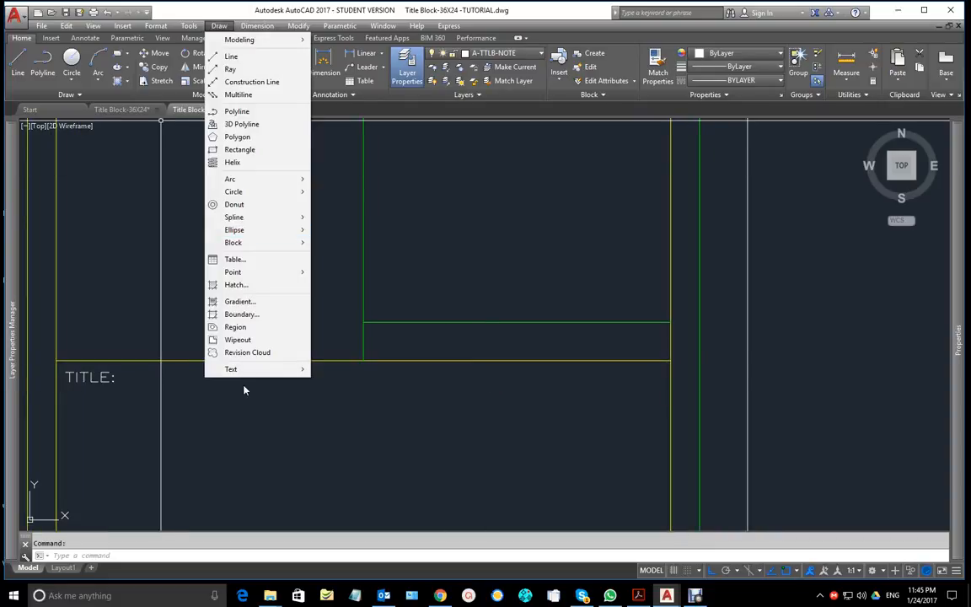
mouse_move(297, 371)
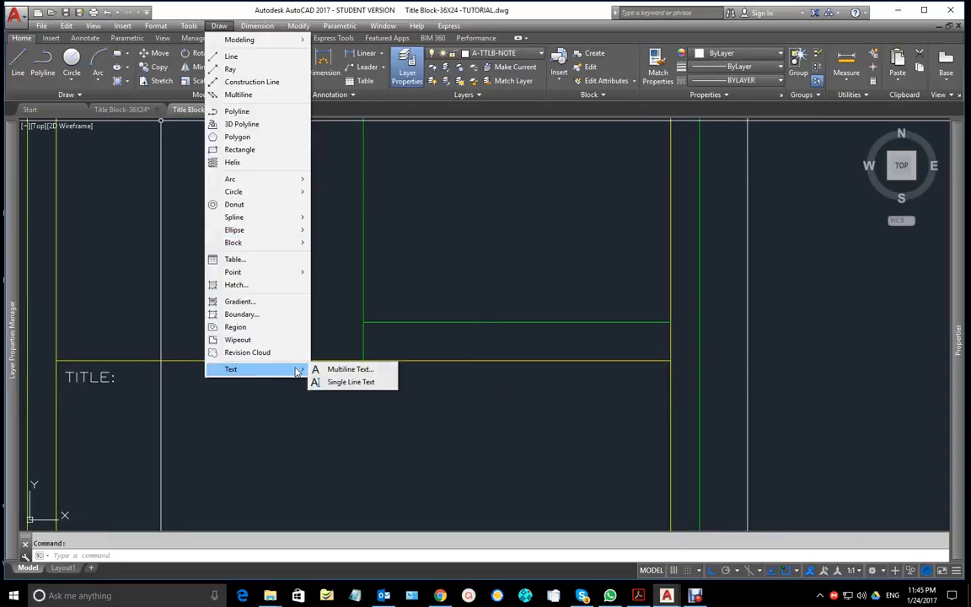
left_click(353, 382)
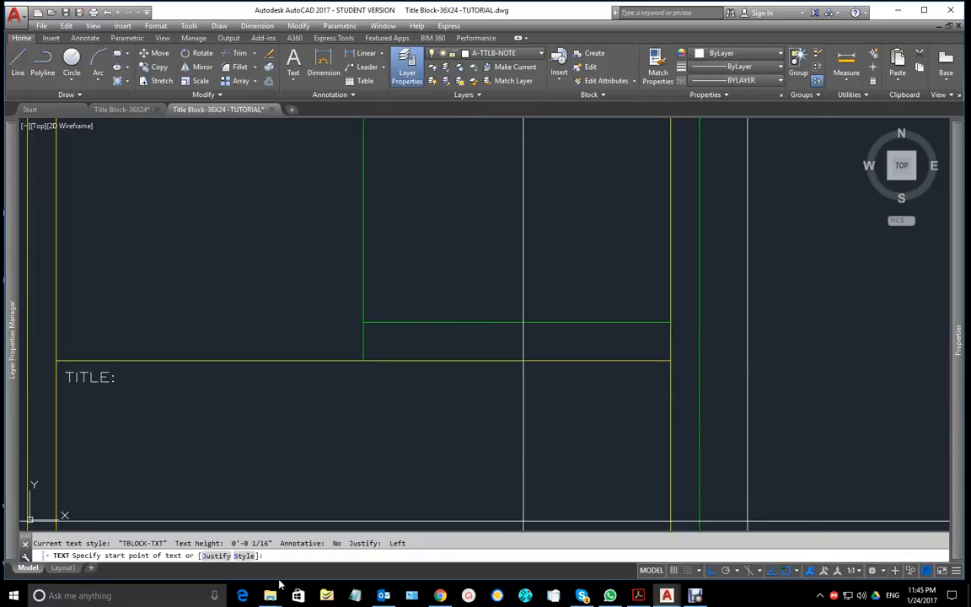
left_click(216, 556)
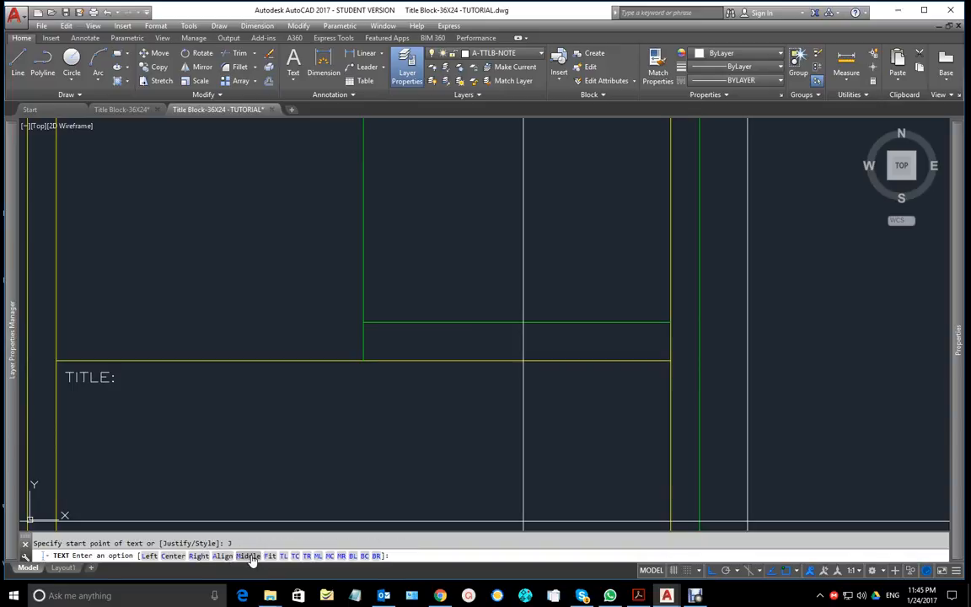
left_click(249, 556)
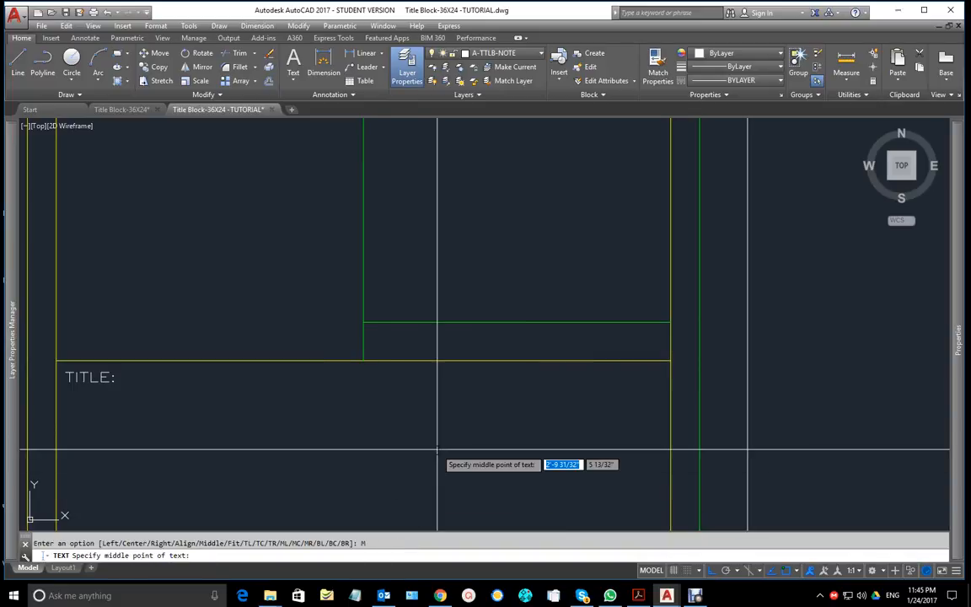
right_click(498, 386, "shift")
left_click(535, 177)
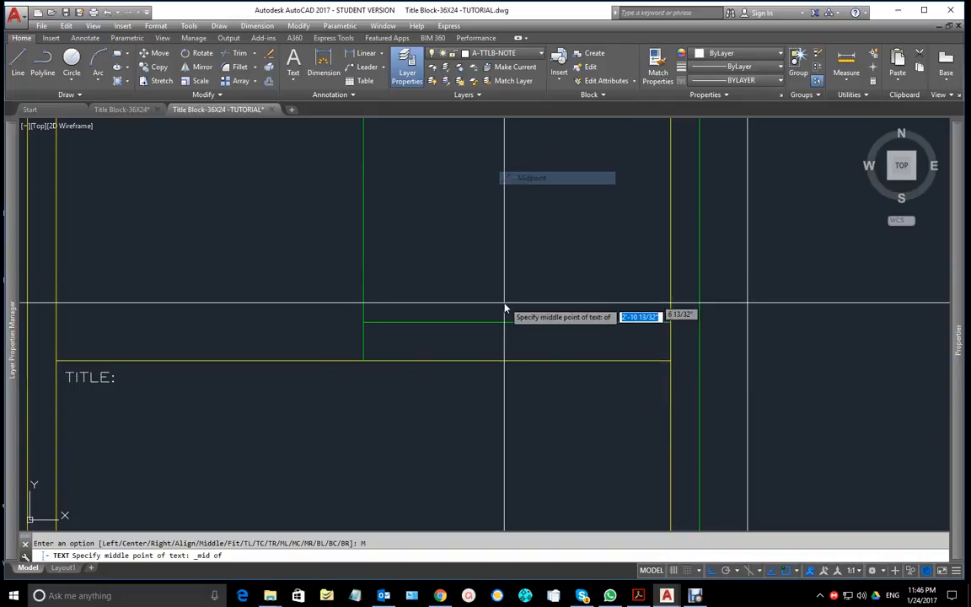
left_click(509, 327)
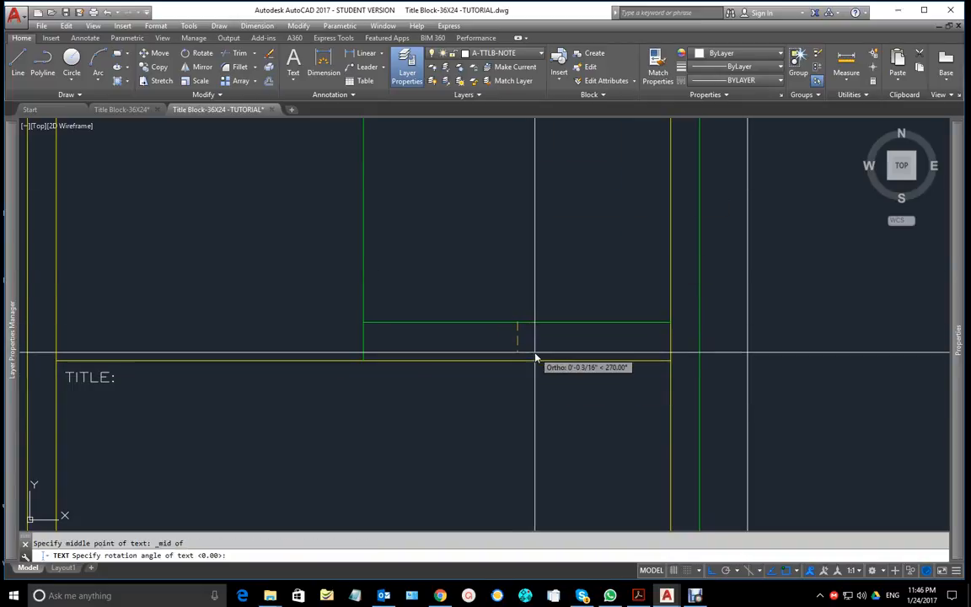
Step: Keep the default text rotation of 0 and enter INTERIOR DECORATING as the text content
key("Return")
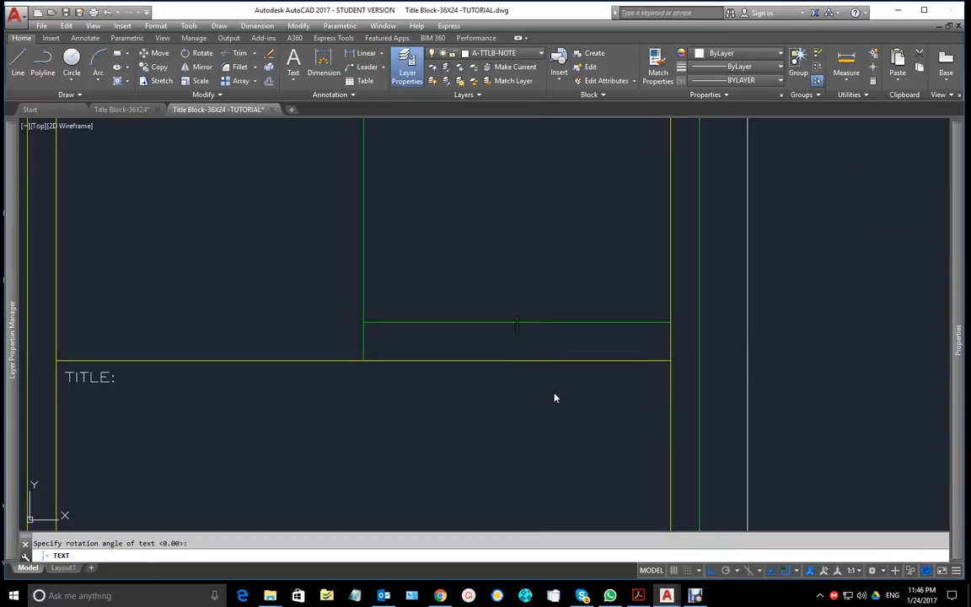
type("INTERIOR")
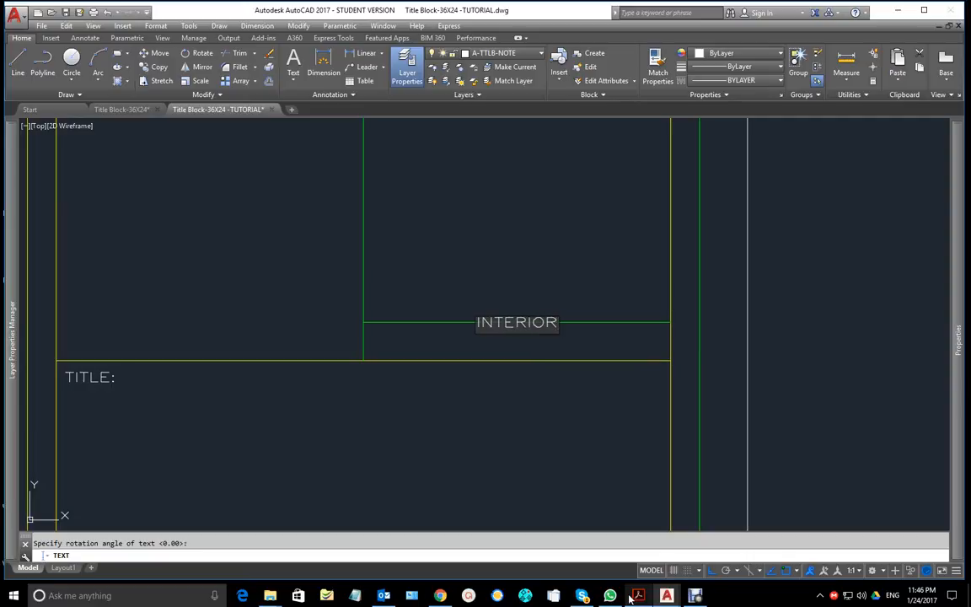
type(" DECORATING")
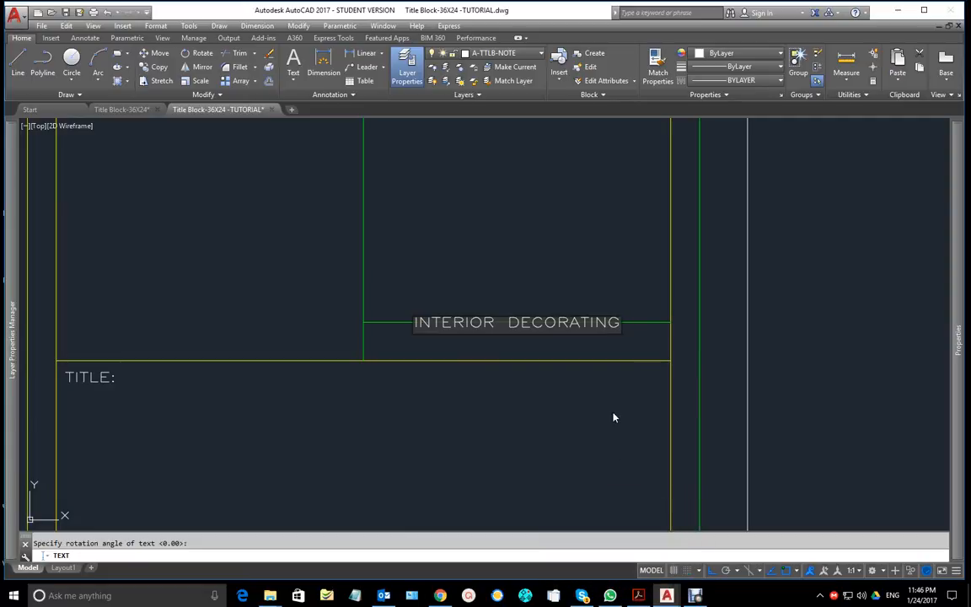
key("Return")
key("Return")
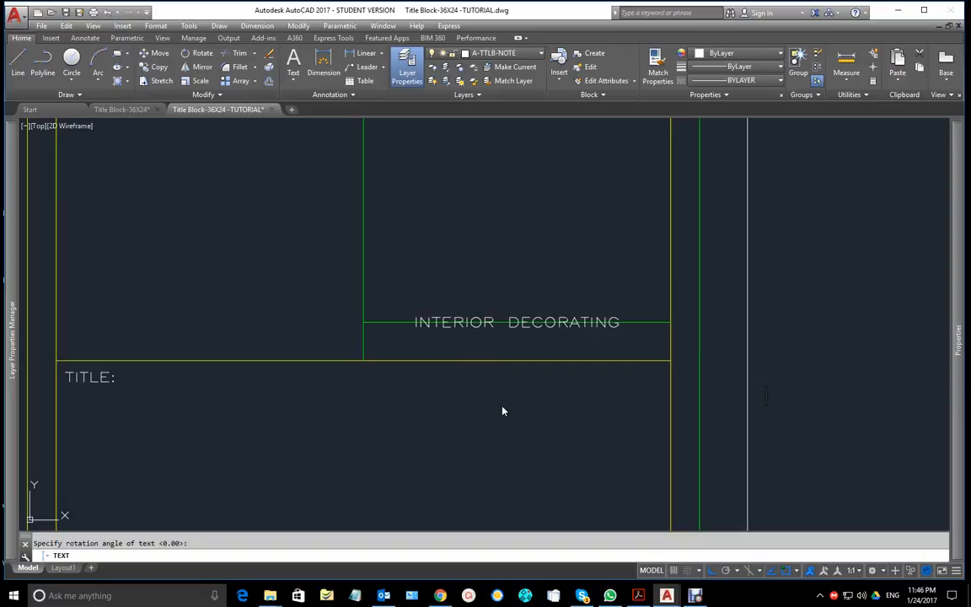
key("Escape")
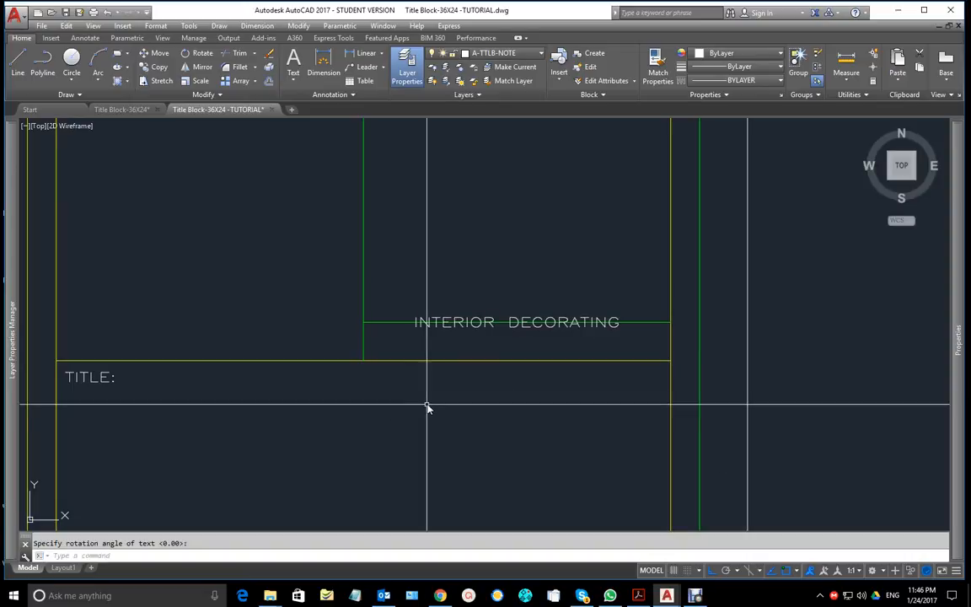
Step: Move the INTERIOR DECORATING text straight down about 1/8" so it sits between the short green line and the yellow line
type("m")
key("space")
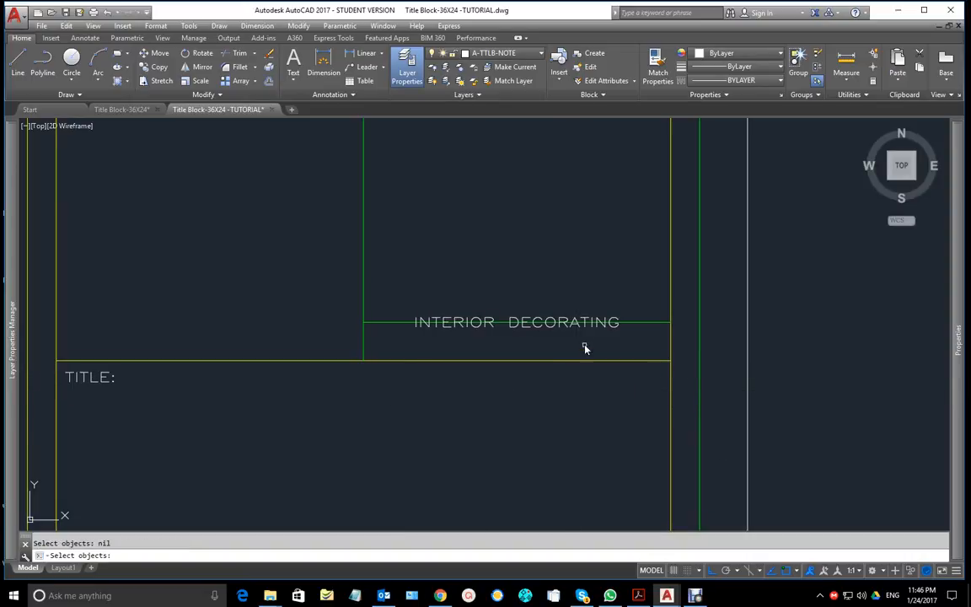
left_click(587, 333)
key("Return")
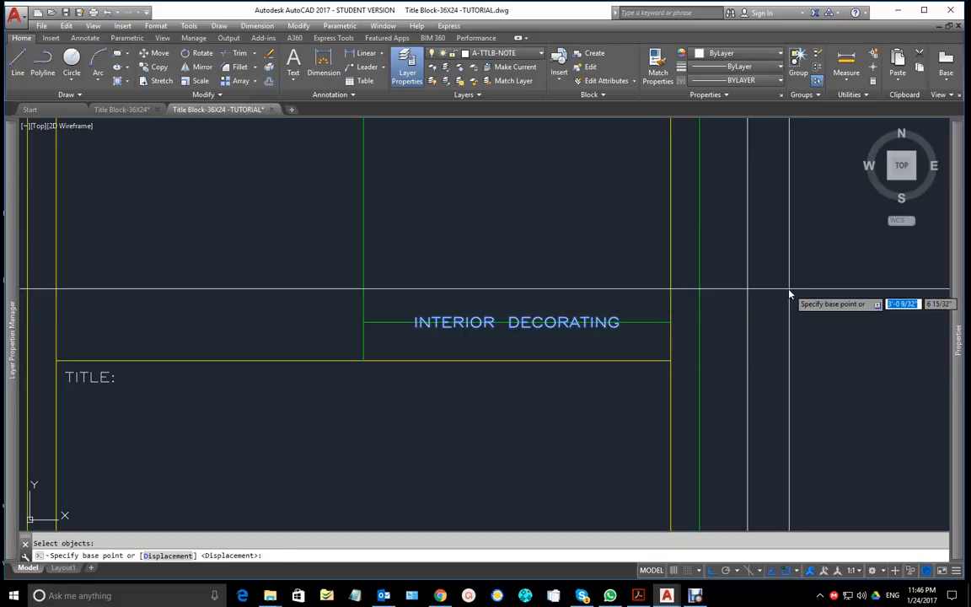
left_click(795, 297)
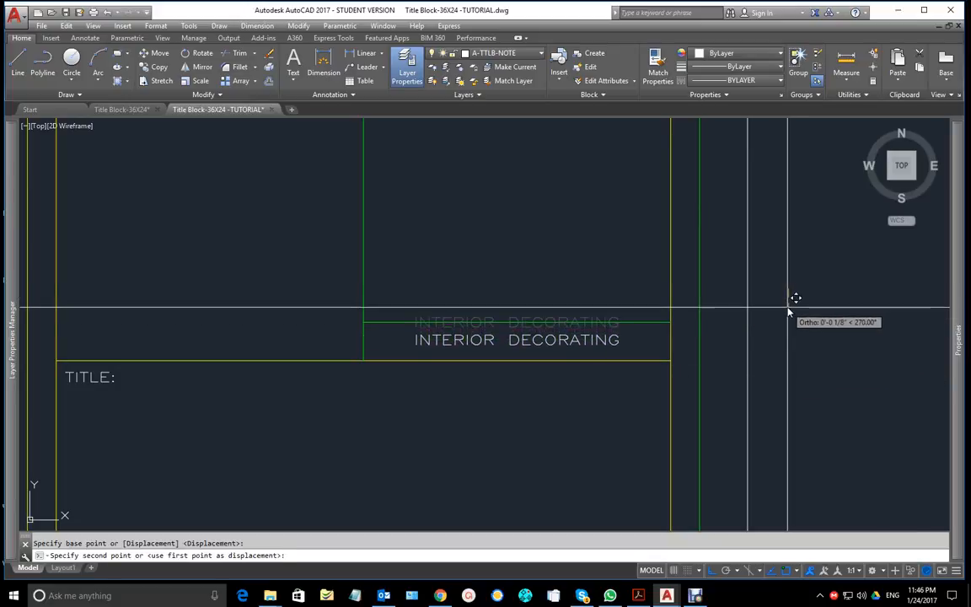
left_click(788, 310)
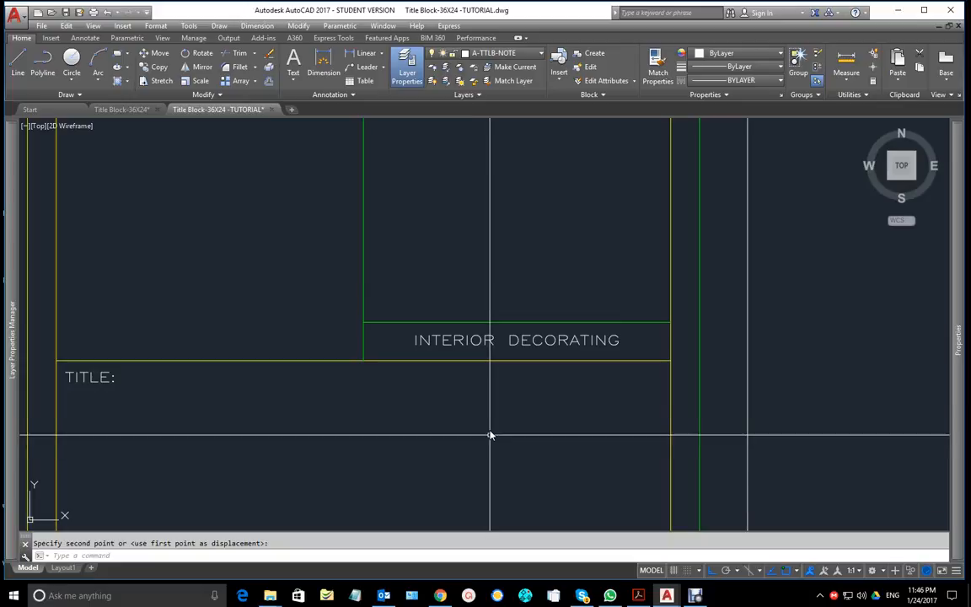
scroll(488, 433, "down", 3)
middle_click_drag(486, 433, 557, 351)
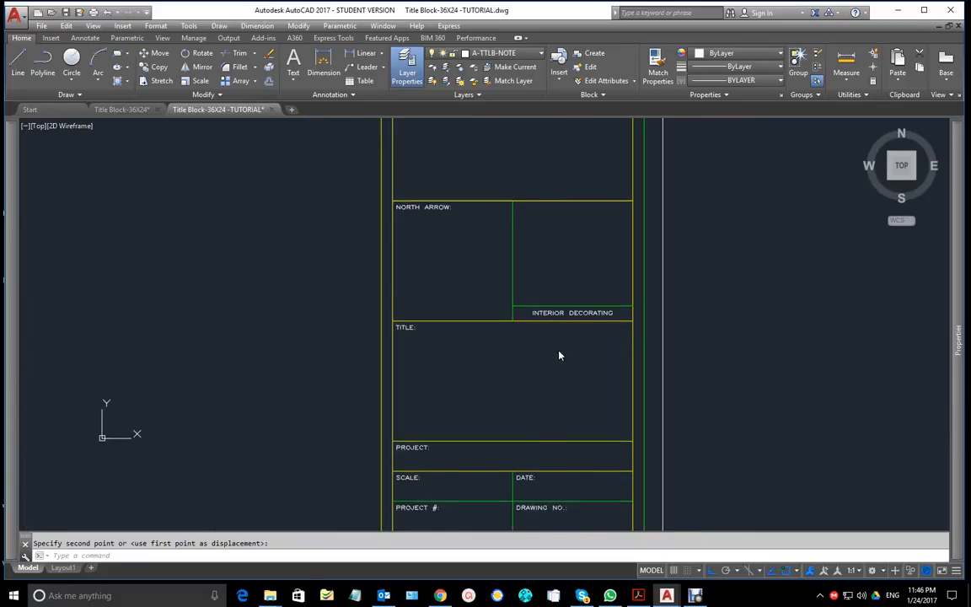
Step: Consult the title block layout in the assignment PDF, then return to the tutorial drawing and save it
left_click(641, 598)
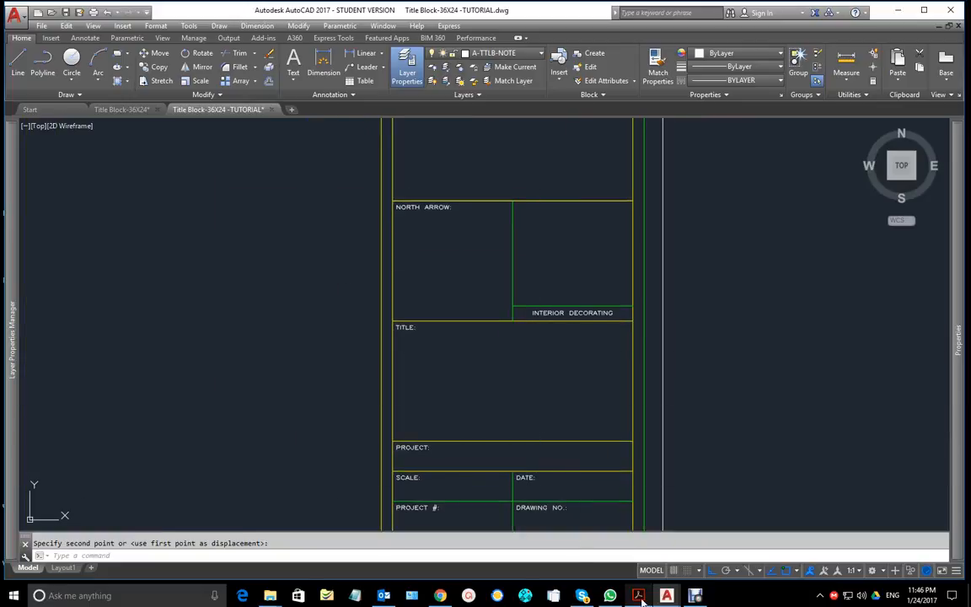
scroll(730, 274, "up", 3)
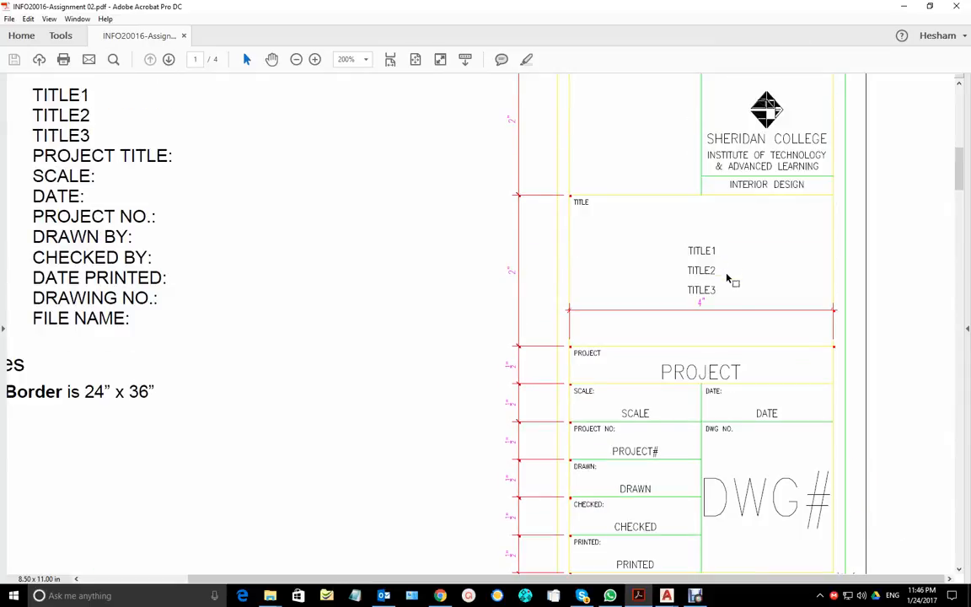
scroll(729, 278, "up", 2)
scroll(725, 291, "up", 1)
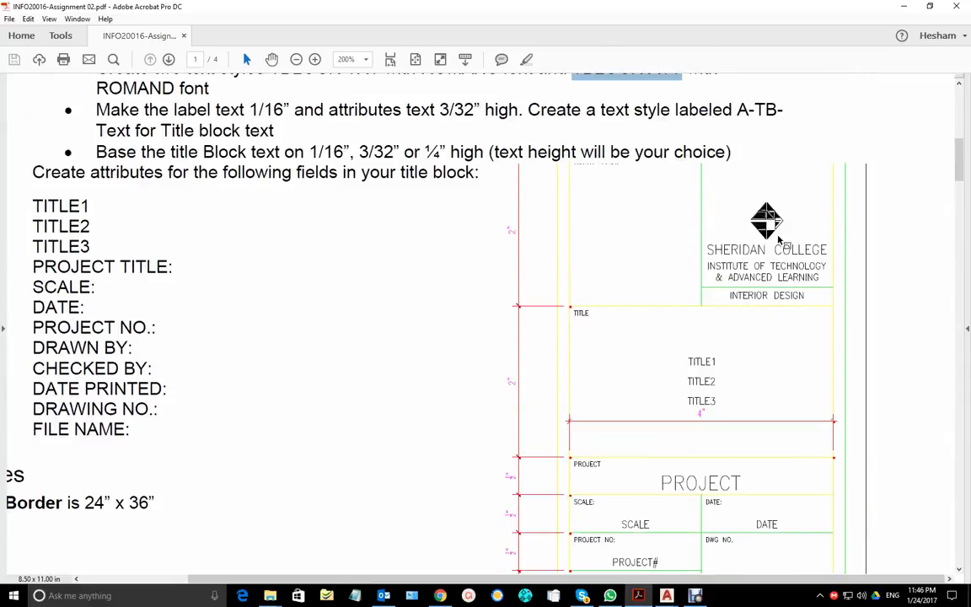
scroll(807, 378, "down", 10)
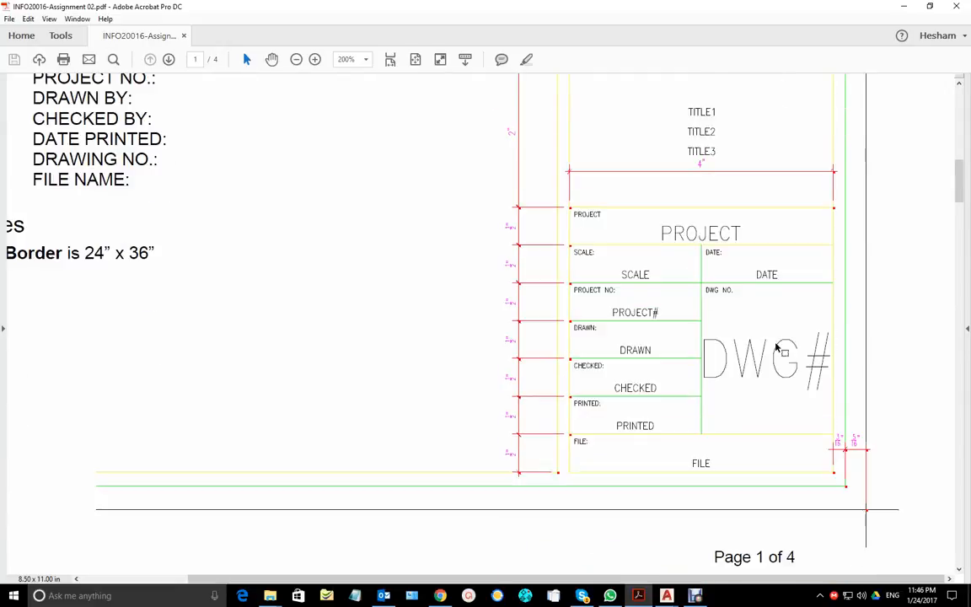
scroll(601, 331, "up", 10)
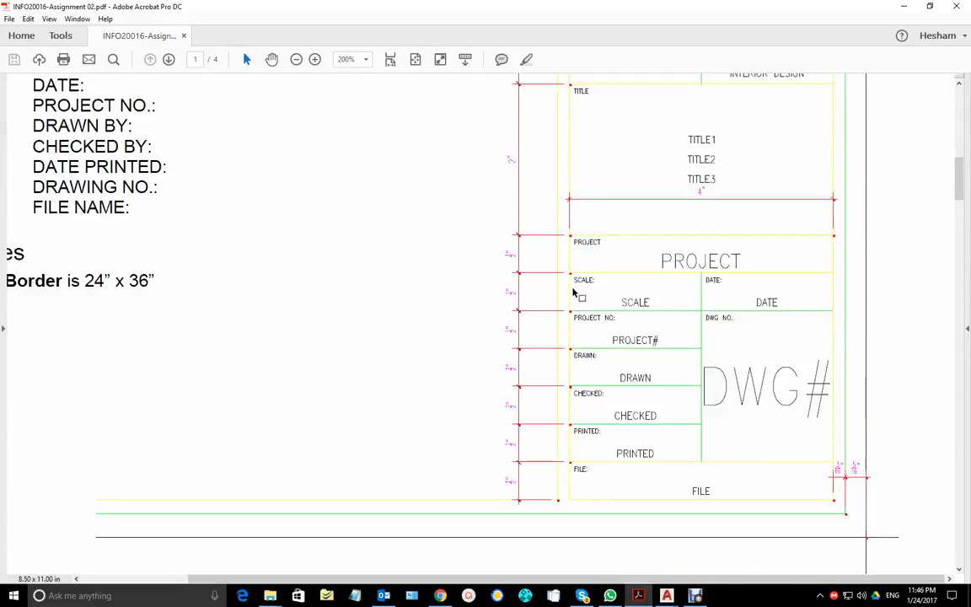
mouse_move(666, 595)
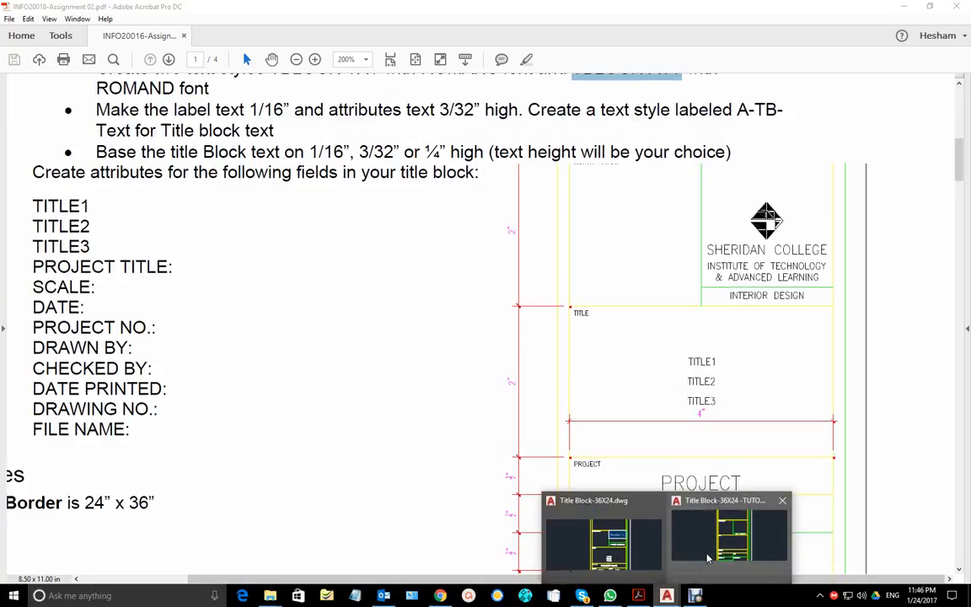
left_click(635, 496)
key("ctrl+s")
Step: Copy the NORTH ARROW: label from its cell's upper corner to the matching upper corner of the tall cell above
scroll(539, 396, "down", 6)
middle_click_drag(477, 316, 512, 336)
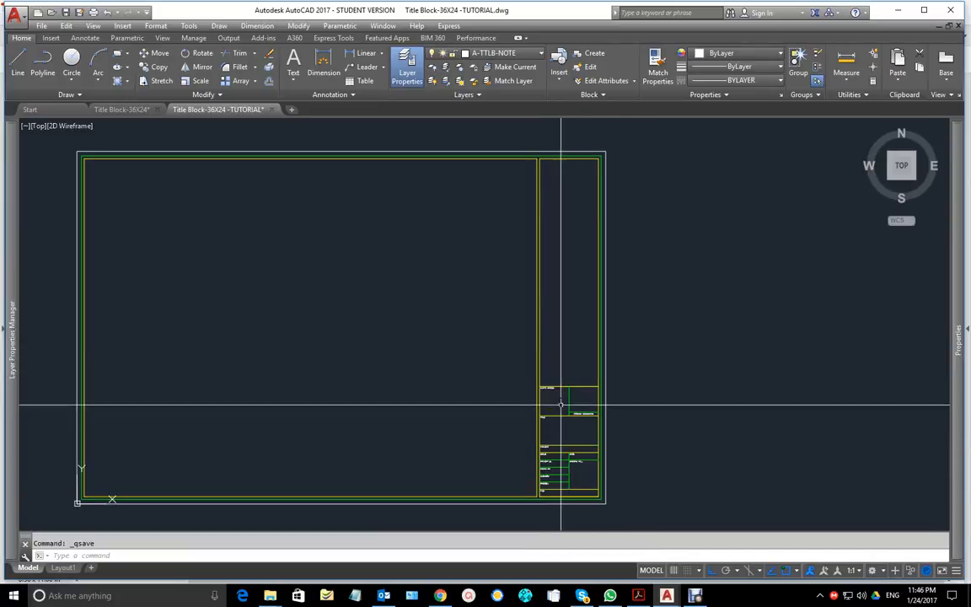
scroll(559, 403, "up", 6)
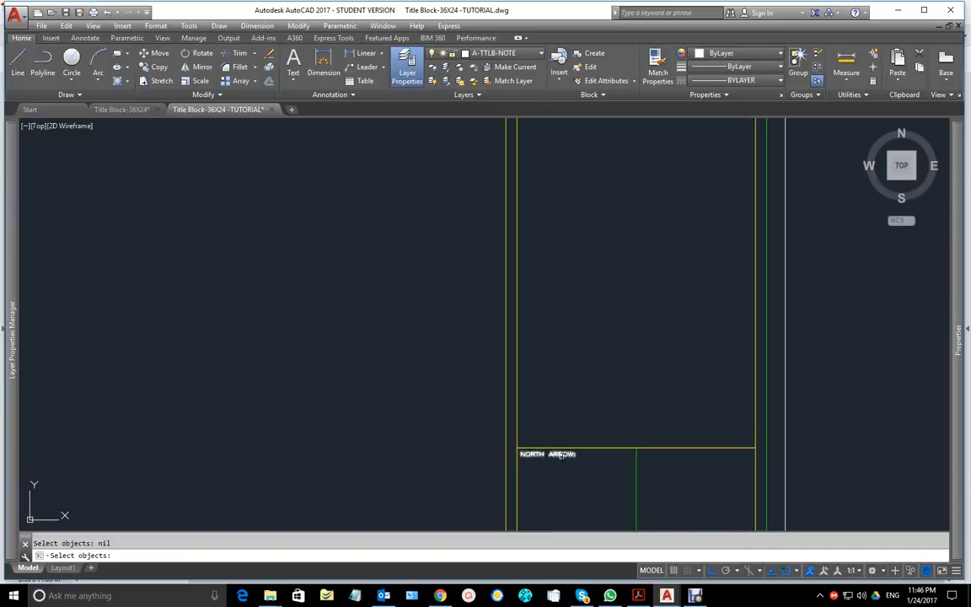
key("Return")
left_click(518, 447)
scroll(570, 267, "down", 4)
middle_click_drag(570, 267, 573, 488)
scroll(576, 192, "up", 6)
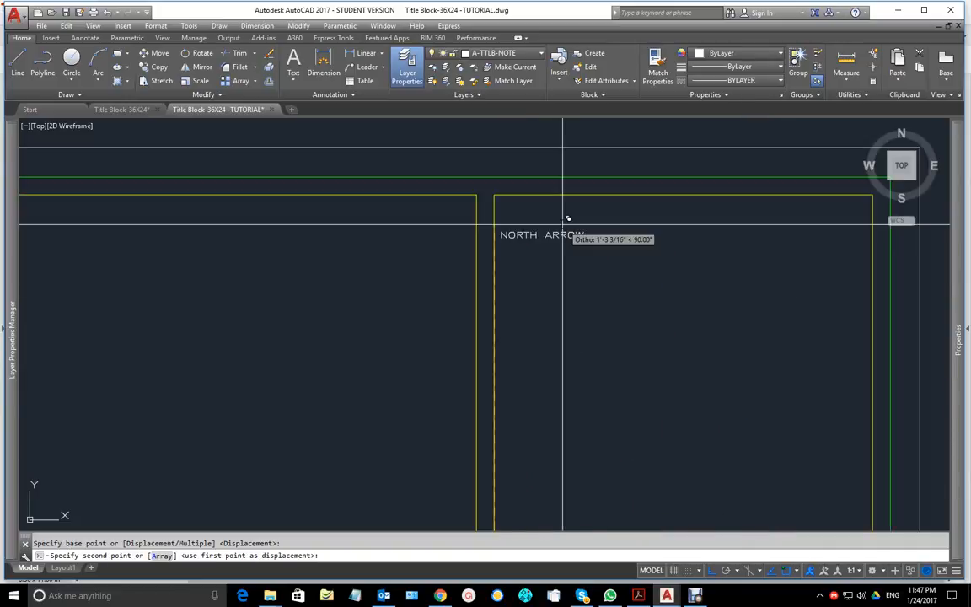
left_click(542, 223)
Step: Change the copied label in the tall upper cell to NOTES: and save the drawing
double_click(543, 205)
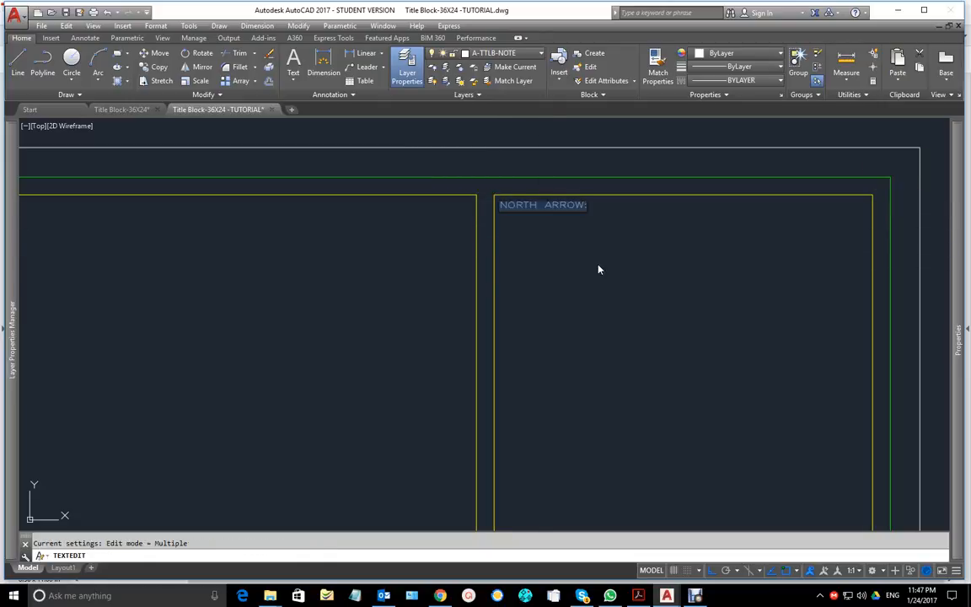
type("NOTES:")
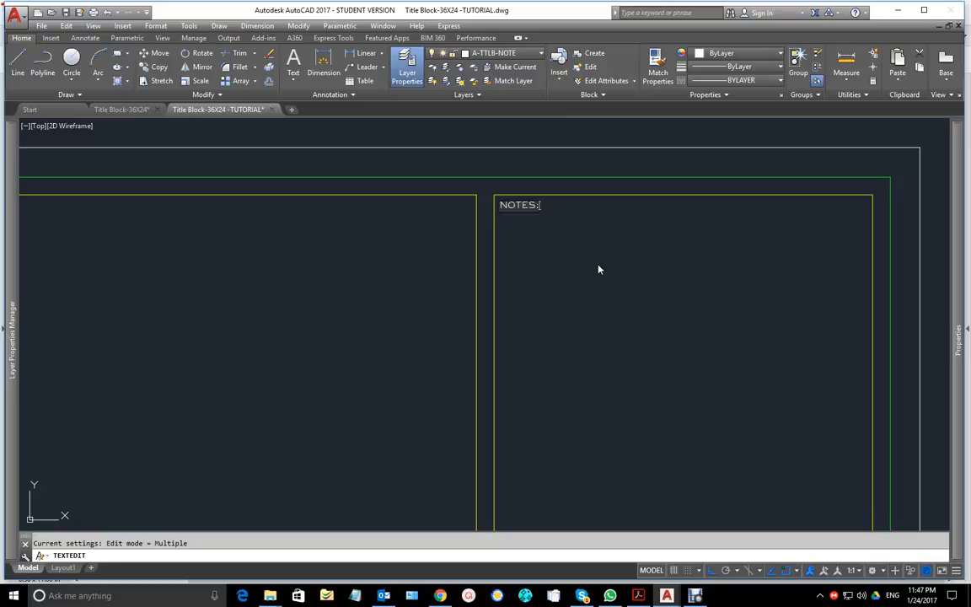
left_click(599, 269)
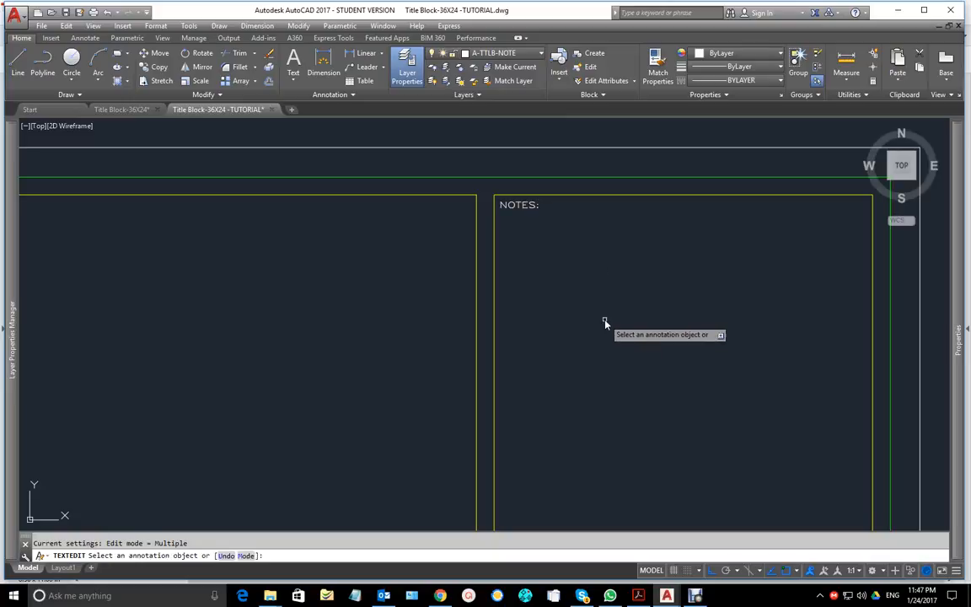
key("Return")
scroll(618, 427, "down", 3)
middle_click_drag(633, 435, 613, 270)
key("ctrl+s")
scroll(599, 417, "down", 3)
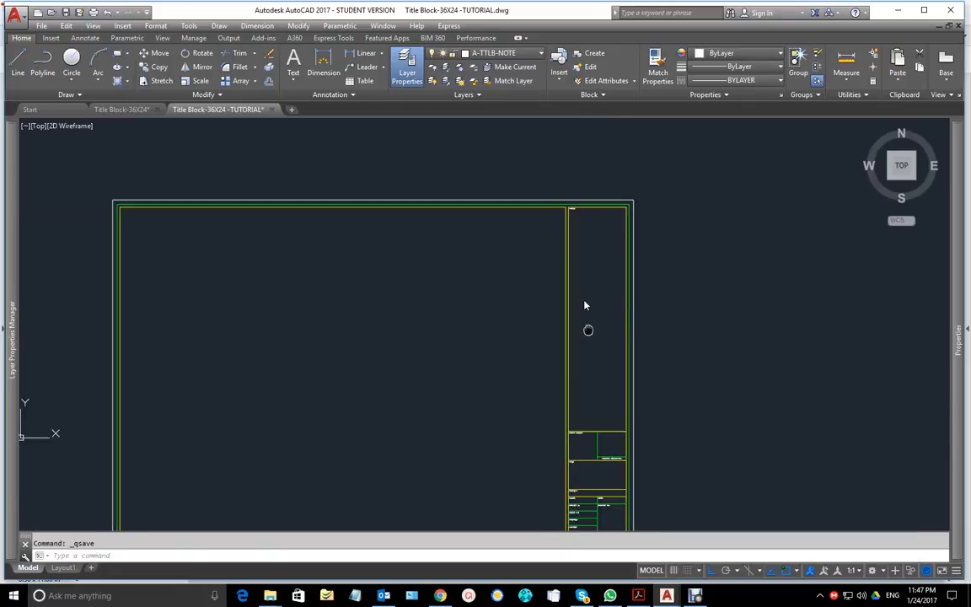
Step: Examine the assignment PDF's attribute field list starting with TITLE1 and compare it with the title block cells in the tutorial drawing
scroll(589, 370, "up", 2)
middle_click_drag(594, 376, 597, 304)
scroll(597, 325, "up", 2)
scroll(597, 325, "up", 2)
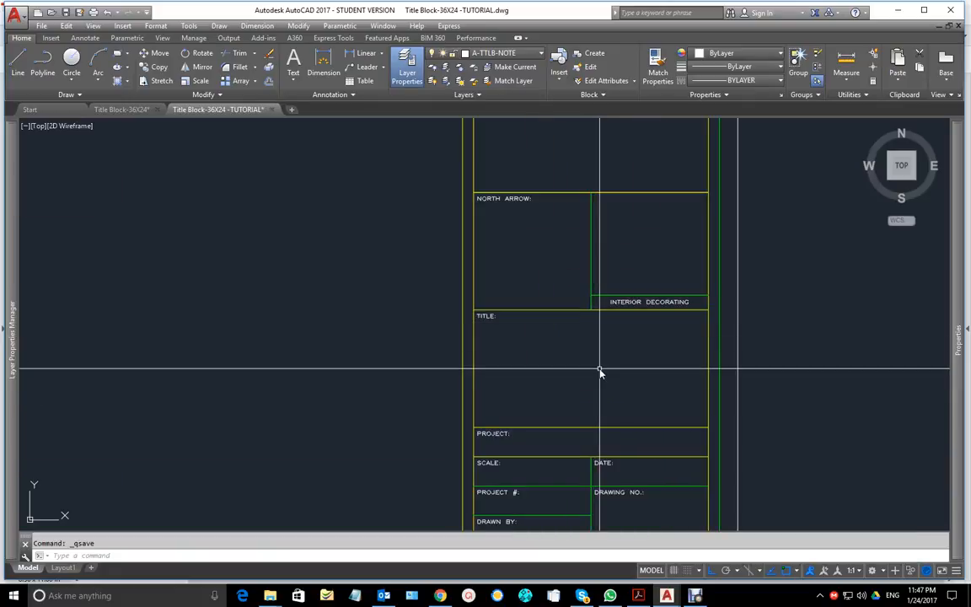
left_click(639, 596)
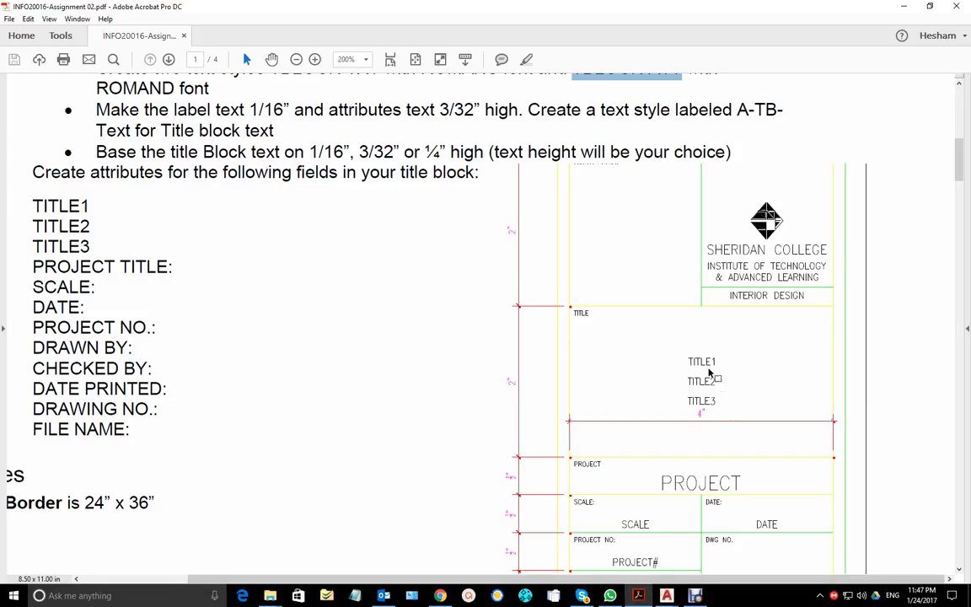
scroll(716, 451, "down", 4)
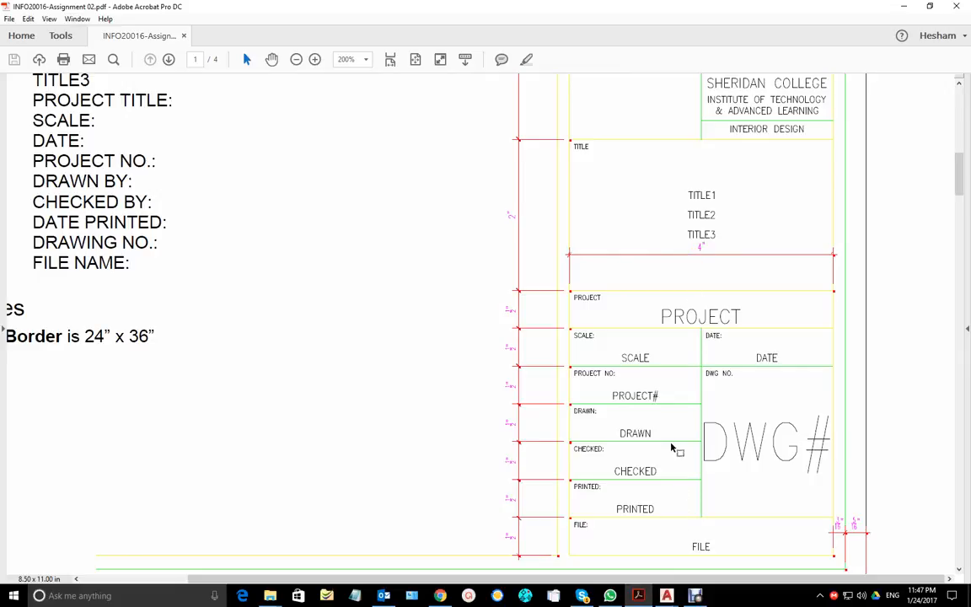
scroll(48, 407, "up", 3)
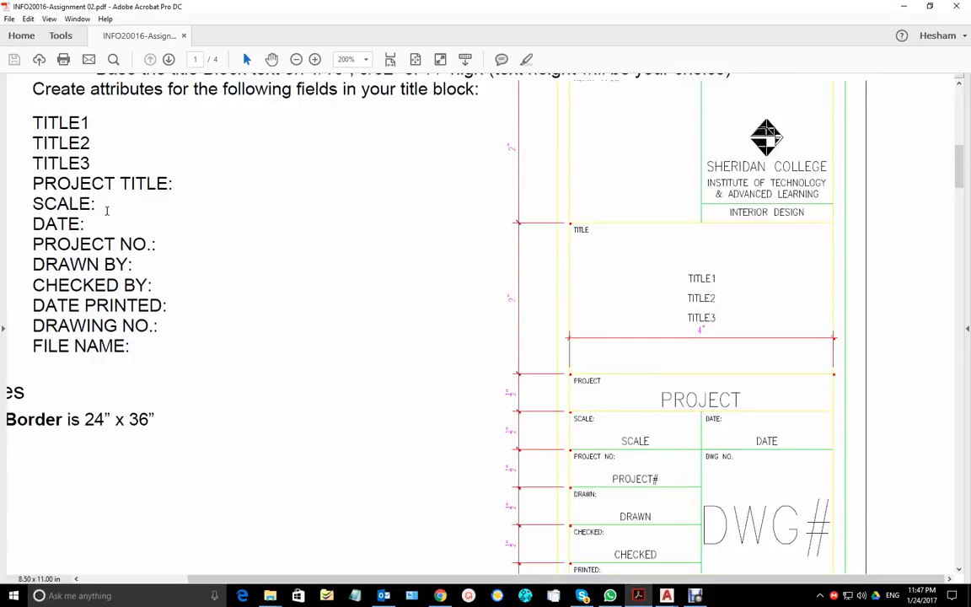
scroll(112, 231, "up", 1)
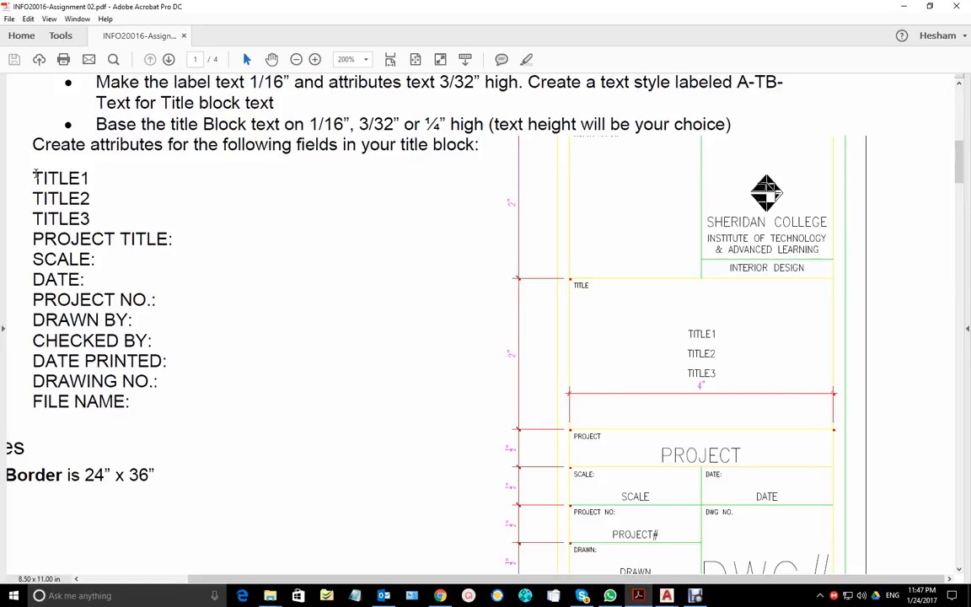
left_click_drag(34, 175, 93, 175)
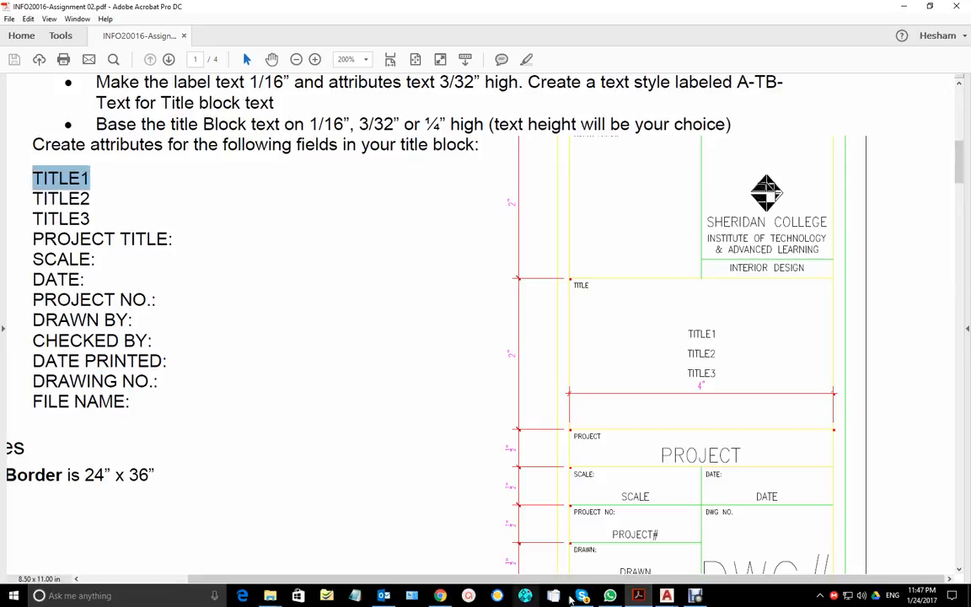
mouse_move(666, 597)
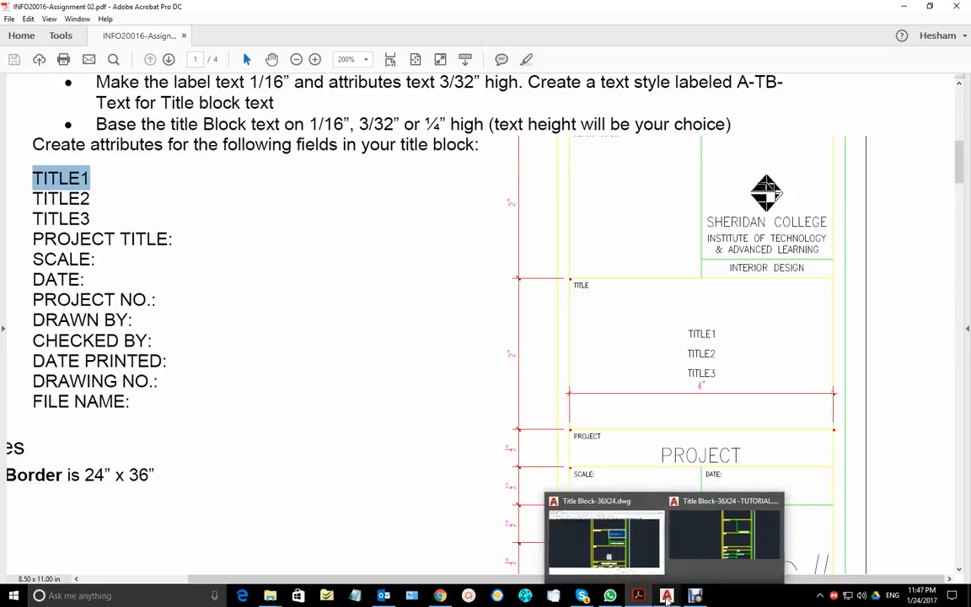
left_click(730, 543)
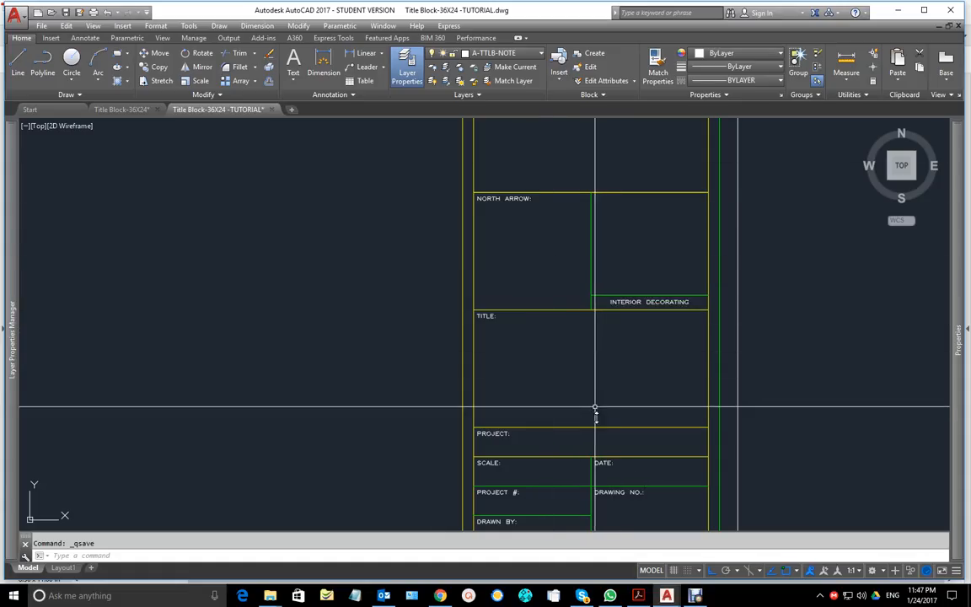
middle_click_drag(596, 424, 574, 284)
scroll(574, 284, "up", 2)
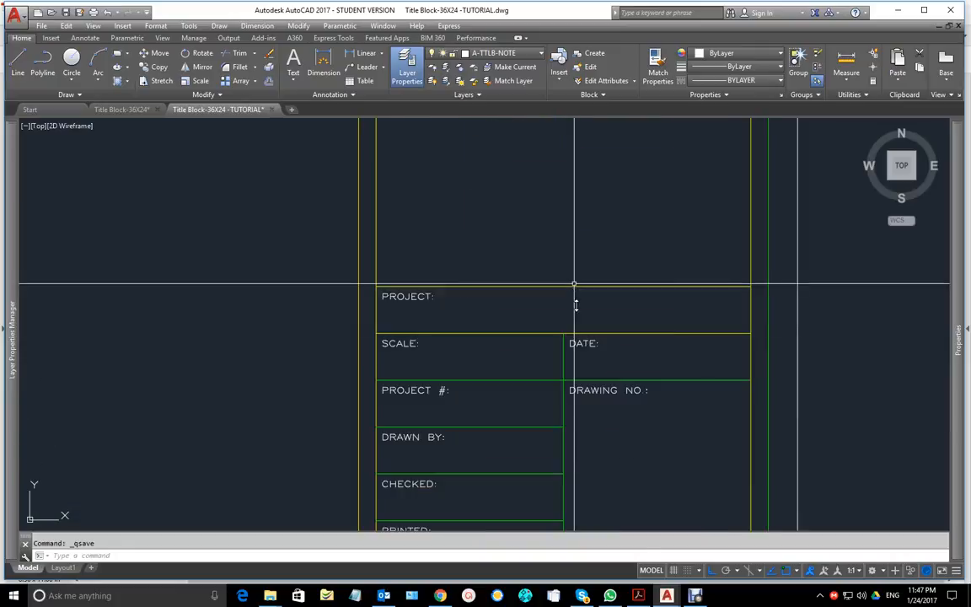
left_click(639, 596)
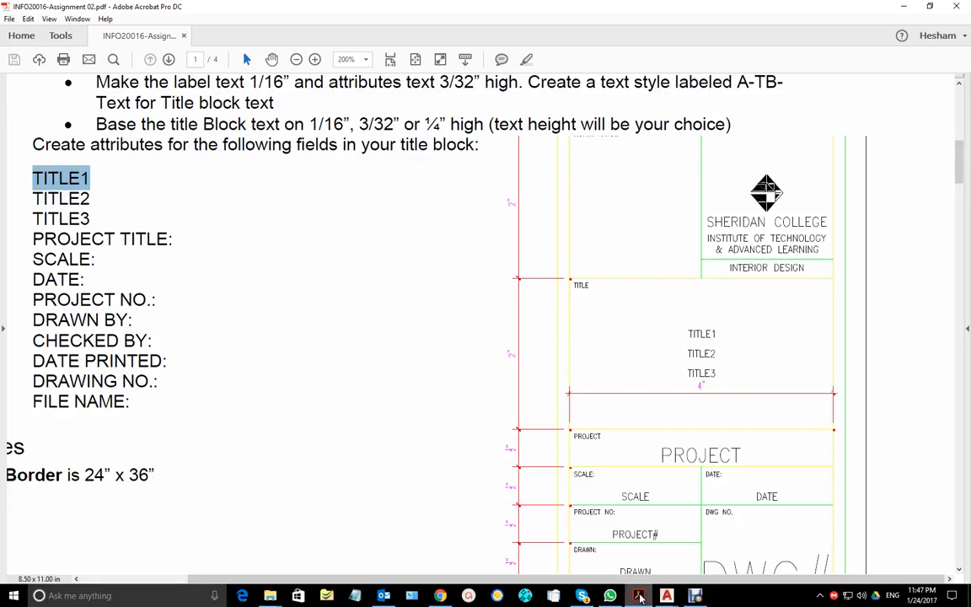
left_click(639, 596)
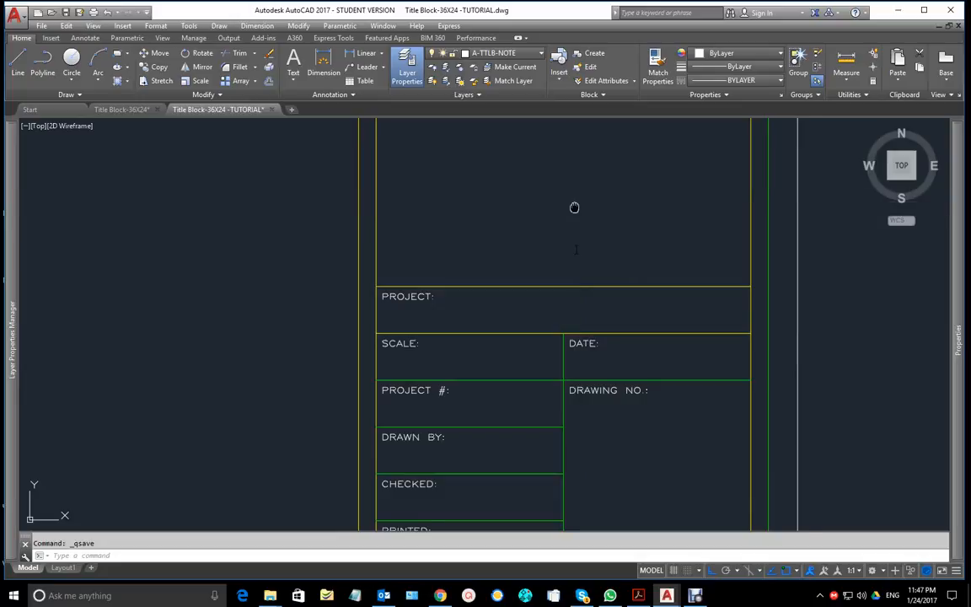
Step: Choose A-TTLB-NOTE as the current layer for the title block attributes
middle_click_drag(574, 206, 590, 341)
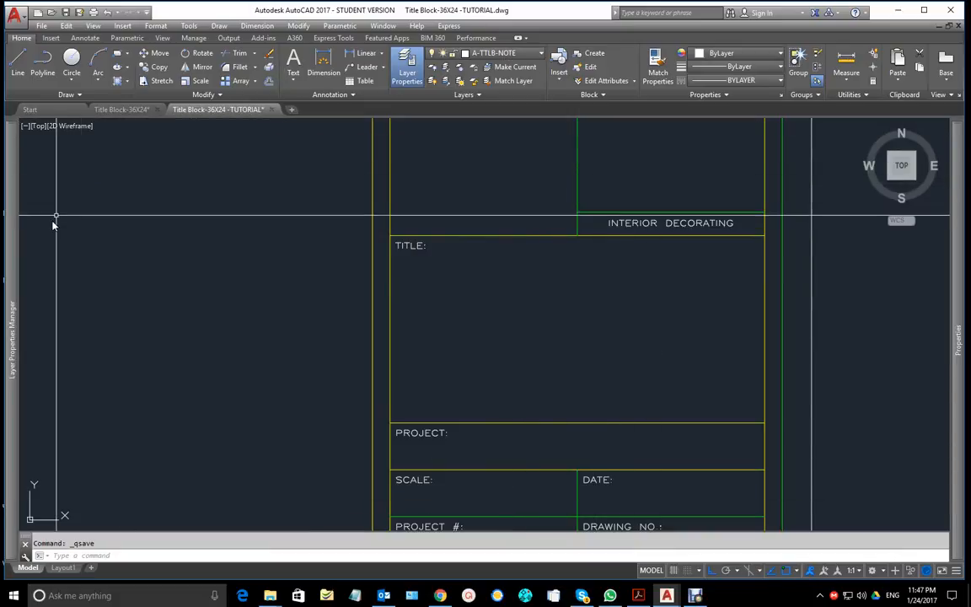
left_click(510, 53)
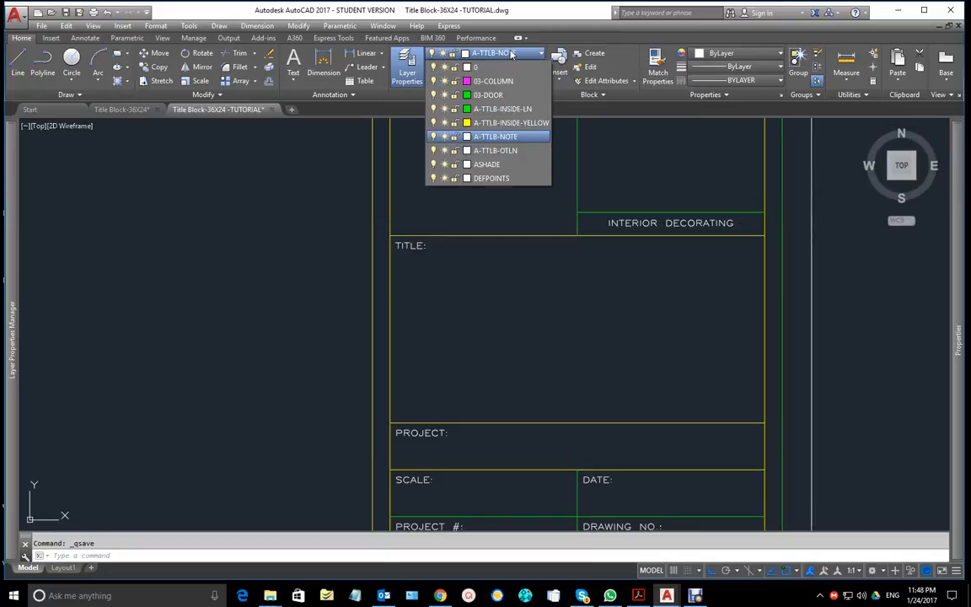
left_click(517, 137)
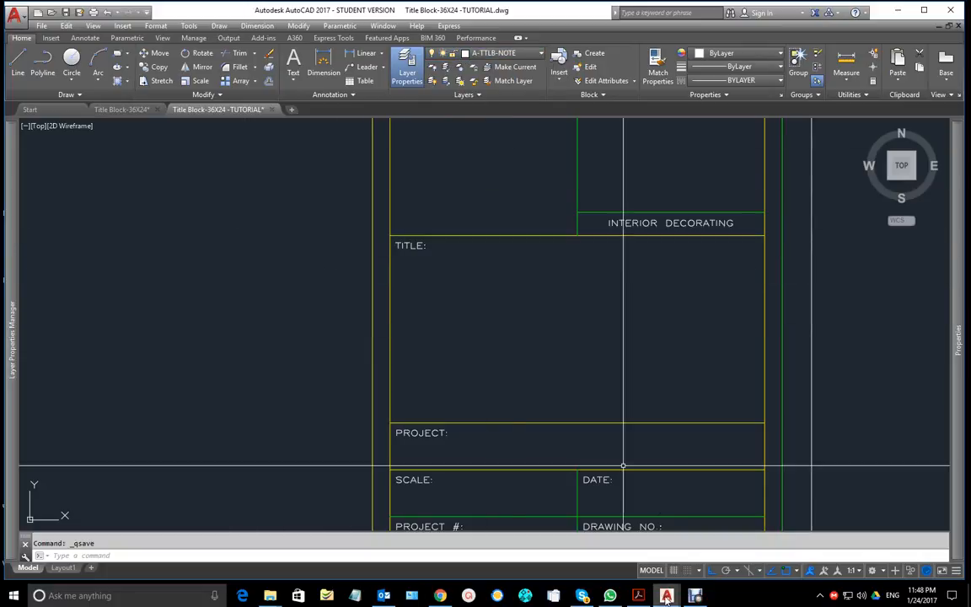
Step: Consult the finished reference drawing's title attributes and make TBLOCK-ATT the current text style in the tutorial drawing
mouse_move(666, 595)
left_click(607, 548)
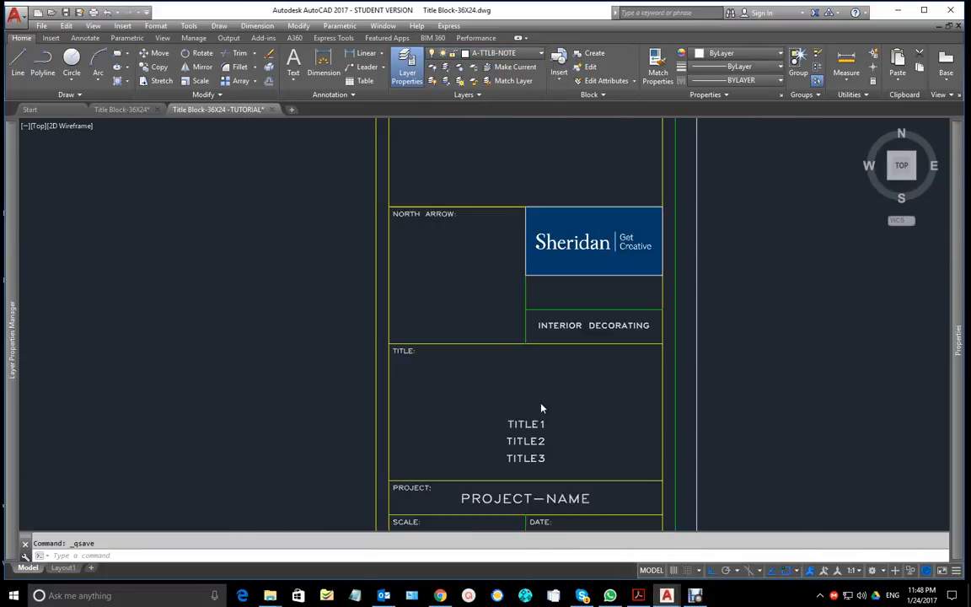
key("Escape")
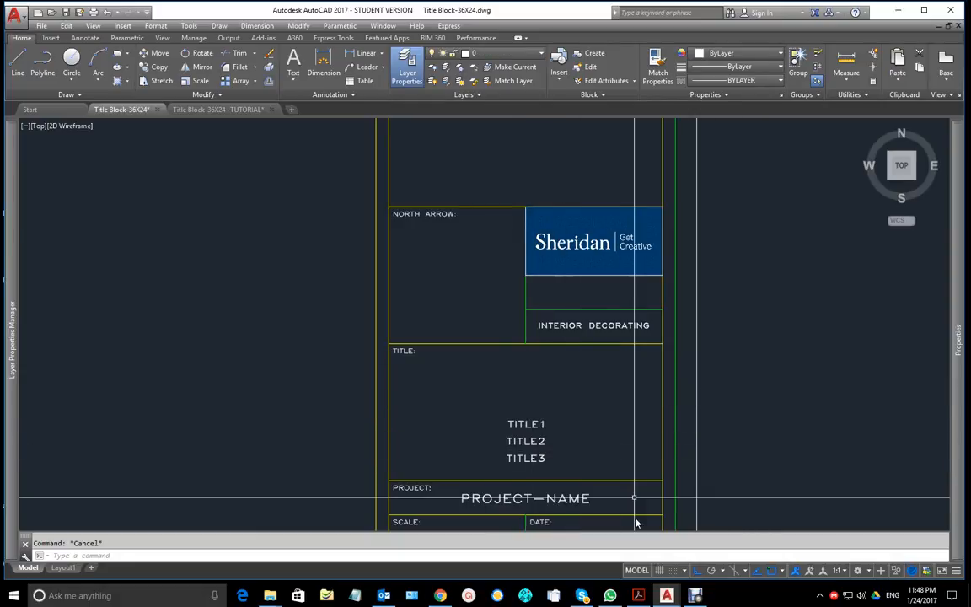
mouse_move(674, 595)
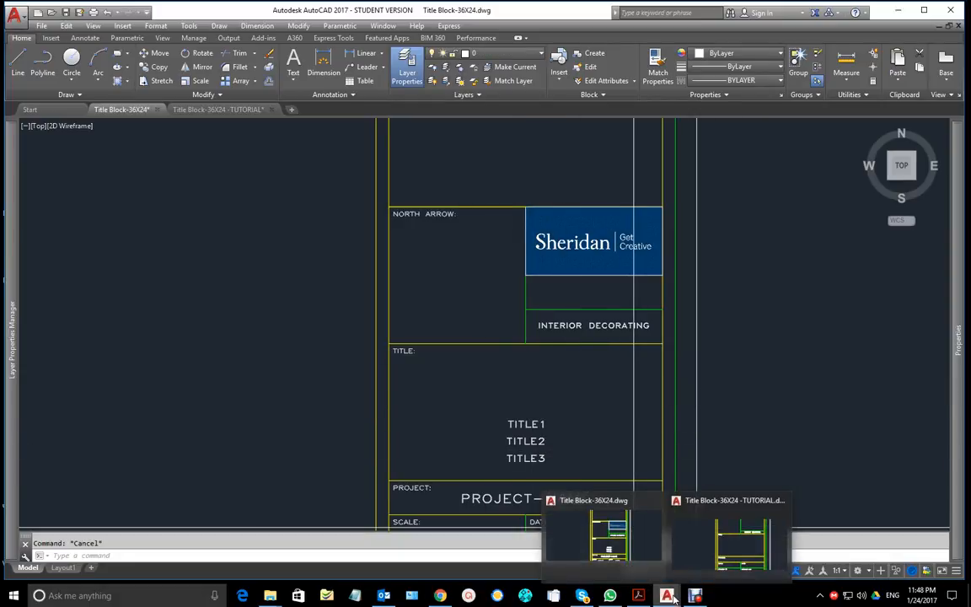
left_click(727, 538)
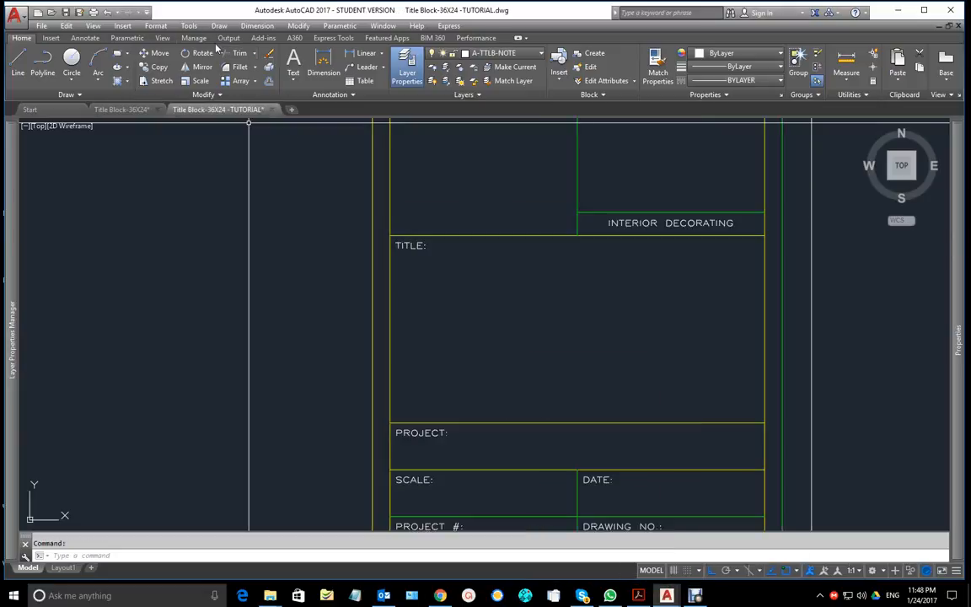
left_click(87, 38)
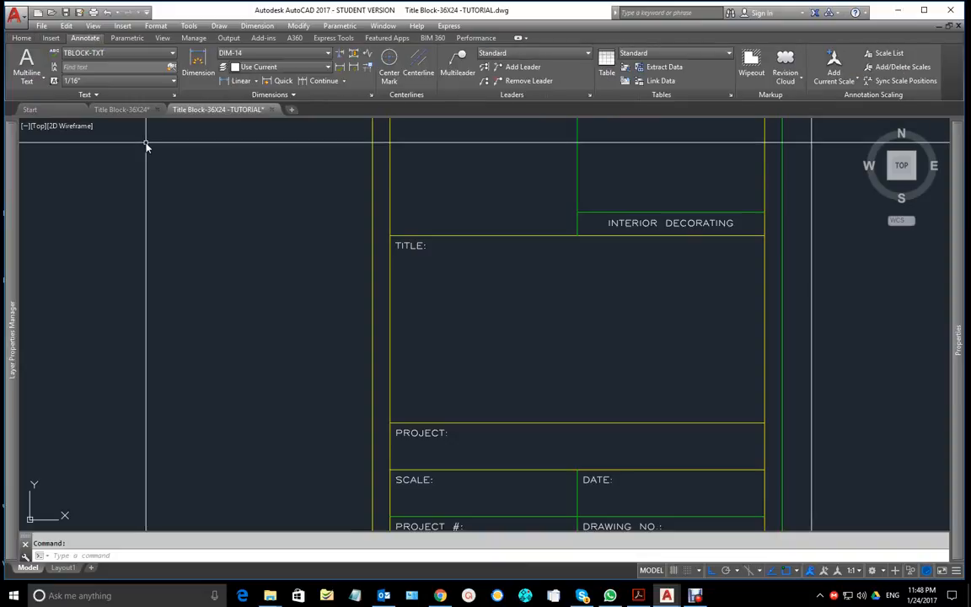
left_click(119, 54)
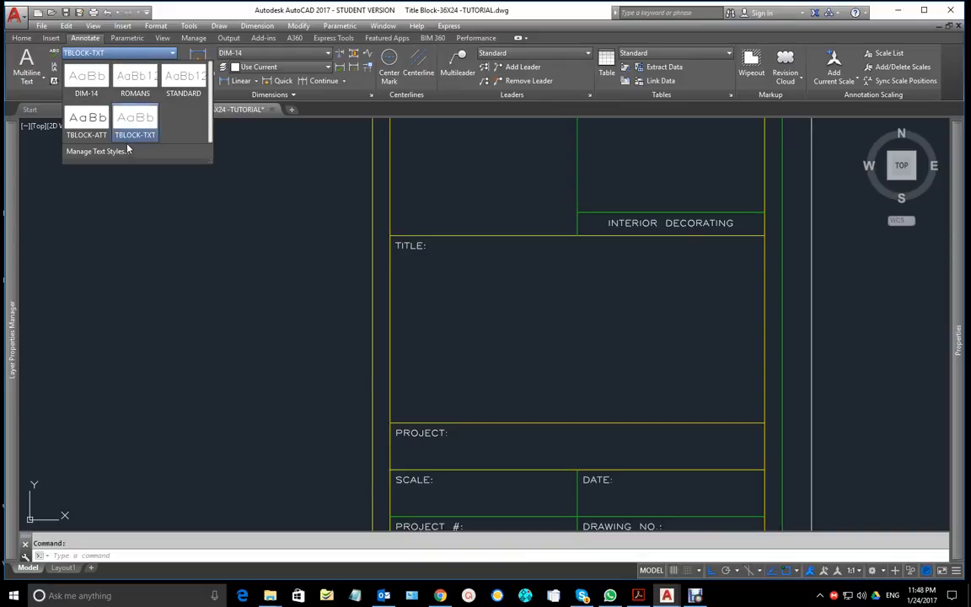
left_click(86, 119)
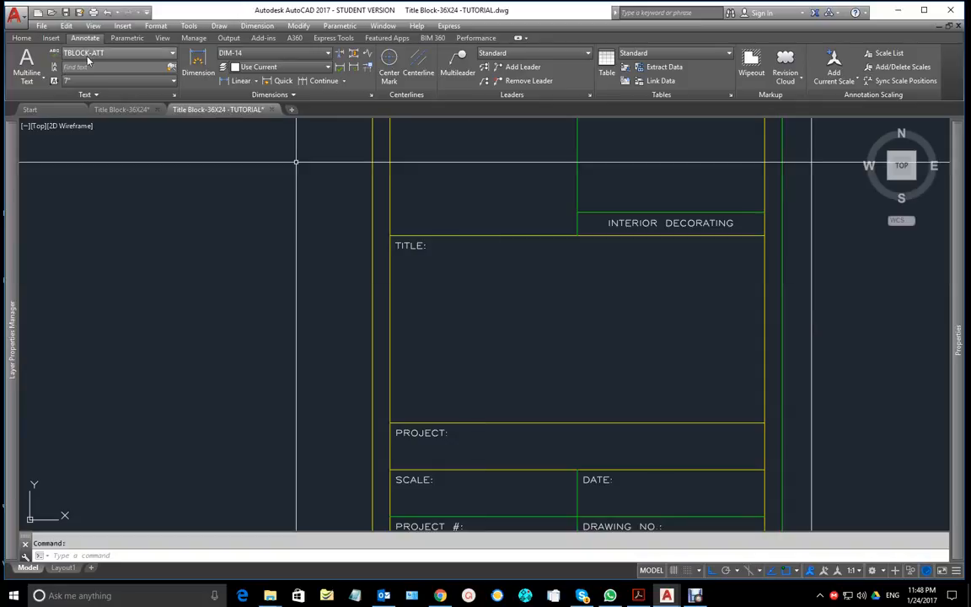
Step: Define an attribute with tag TITLE1, prompt TITLE1, default CONDO PLAN and Middle center justification
left_click(51, 37)
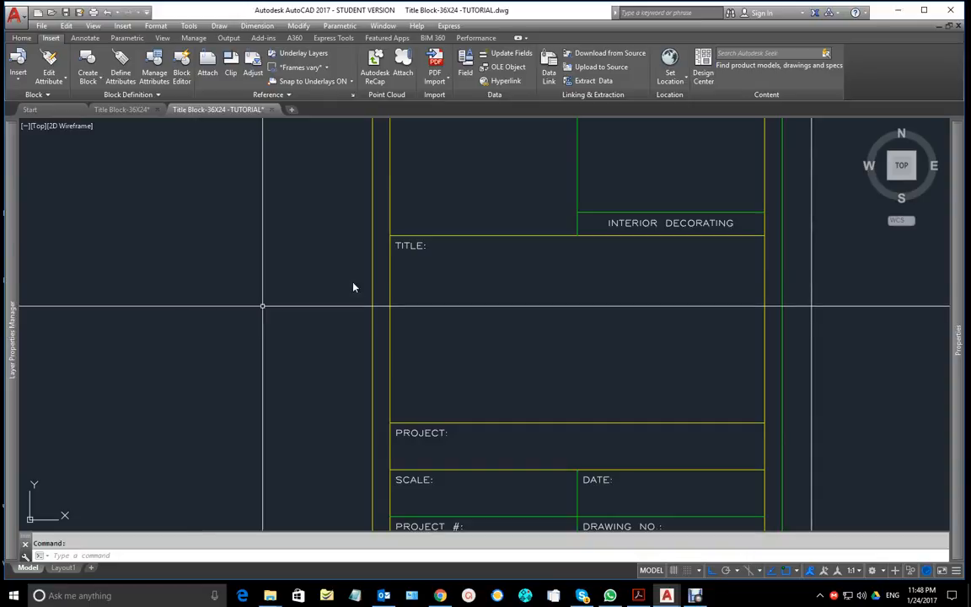
left_click(118, 74)
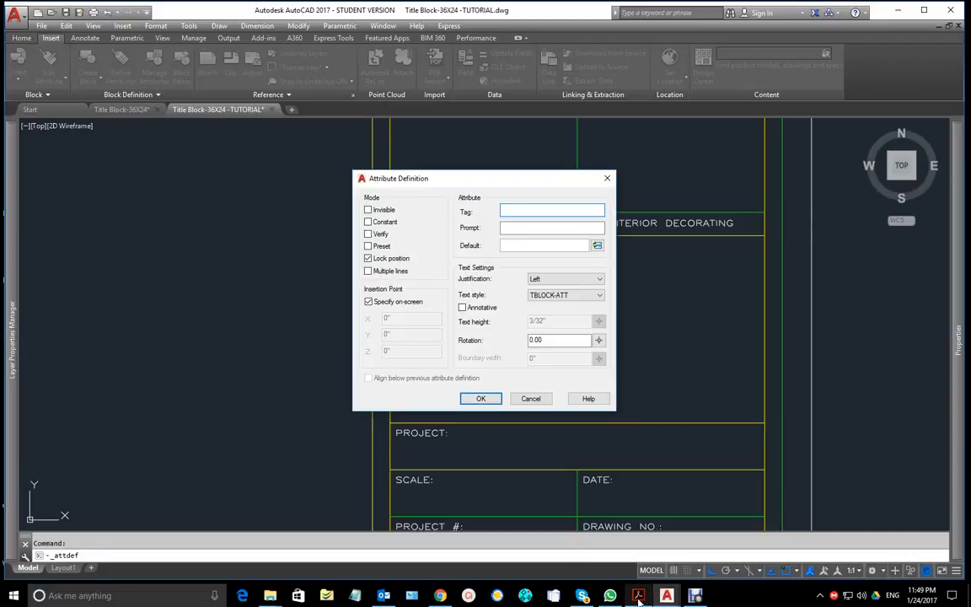
mouse_move(638, 596)
type("TITLE1")
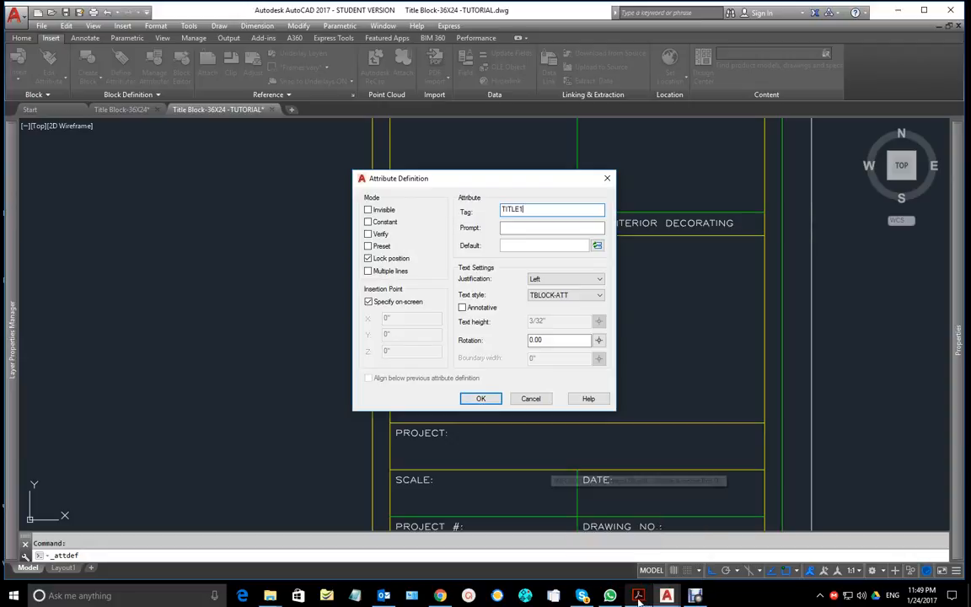
left_click(541, 227)
type("TITLE1")
left_click(533, 245)
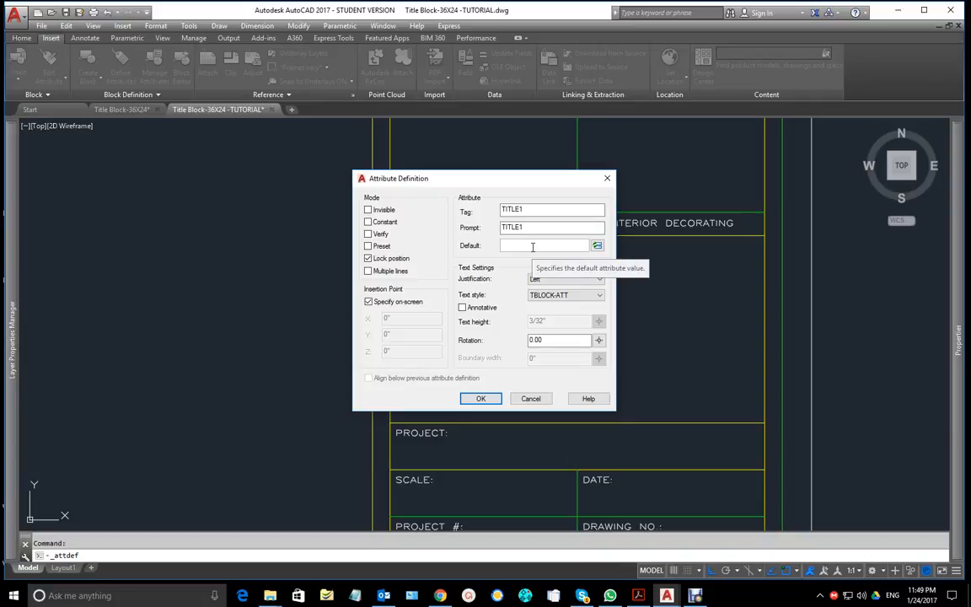
type("ONDO PLAN")
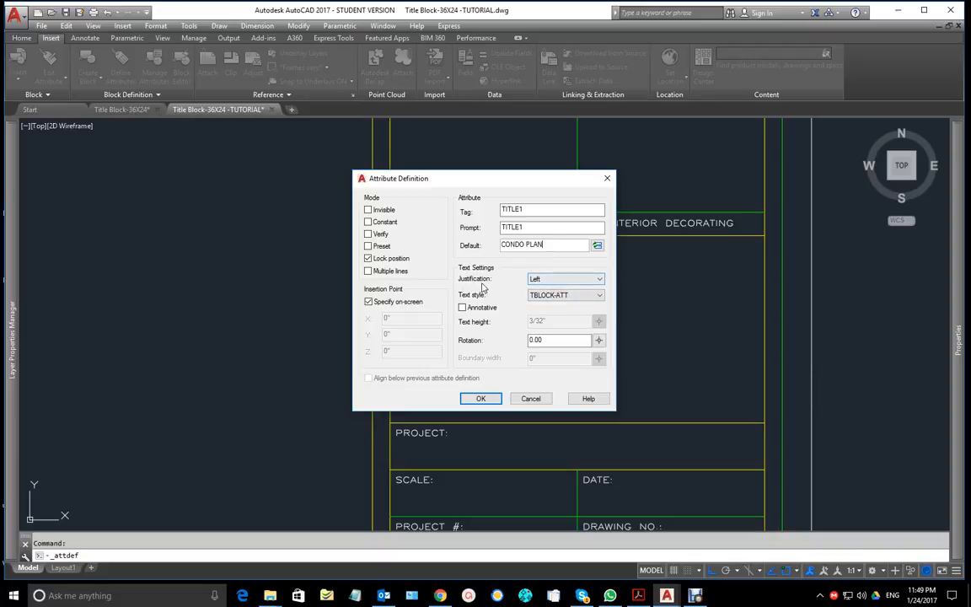
left_click(567, 284)
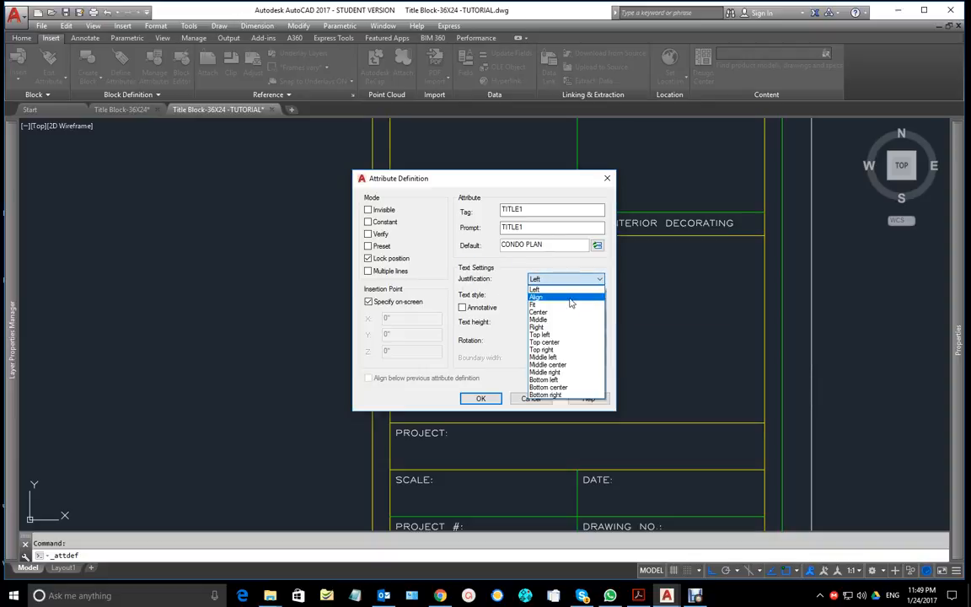
left_click(570, 365)
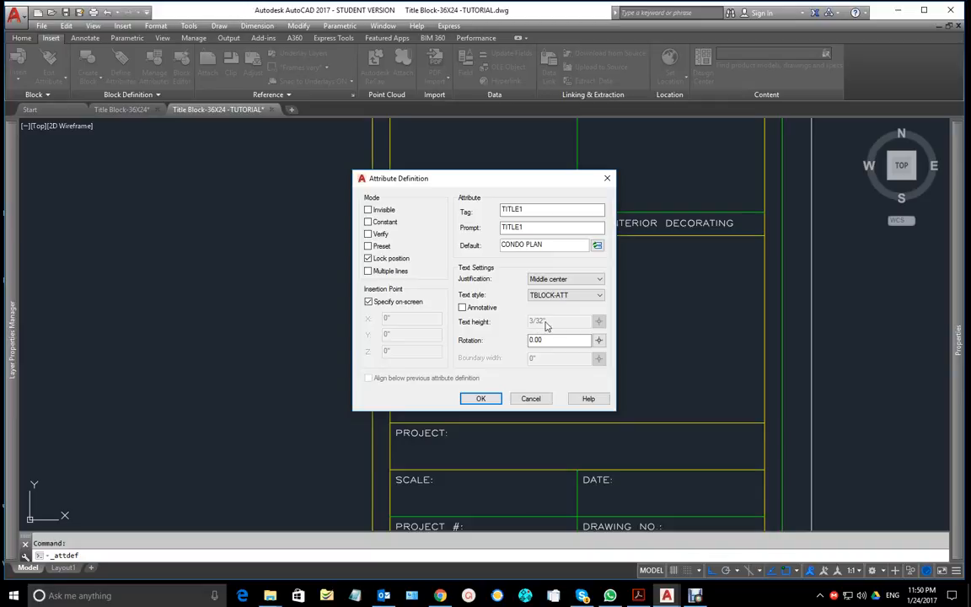
Step: Accept the attribute definition and place TITLE1 at the midpoint of the line between the TITLE and PROJECT cells
left_click(483, 399)
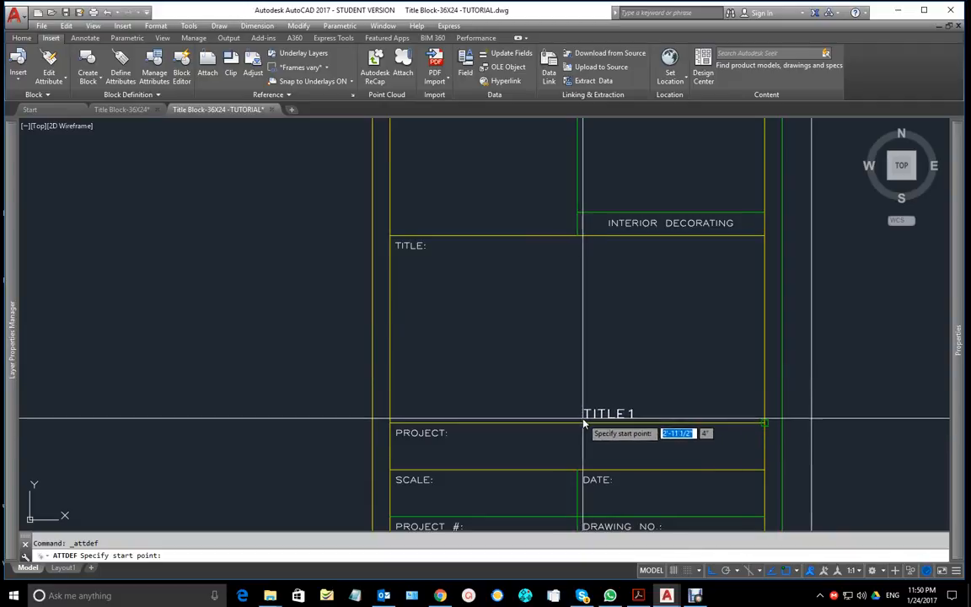
right_click(539, 354, "shift")
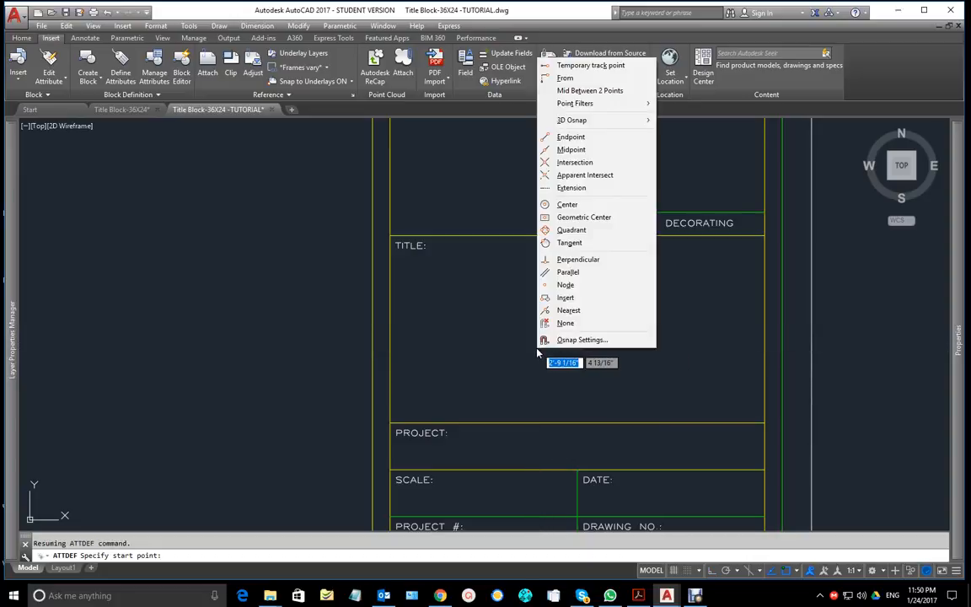
left_click(595, 155)
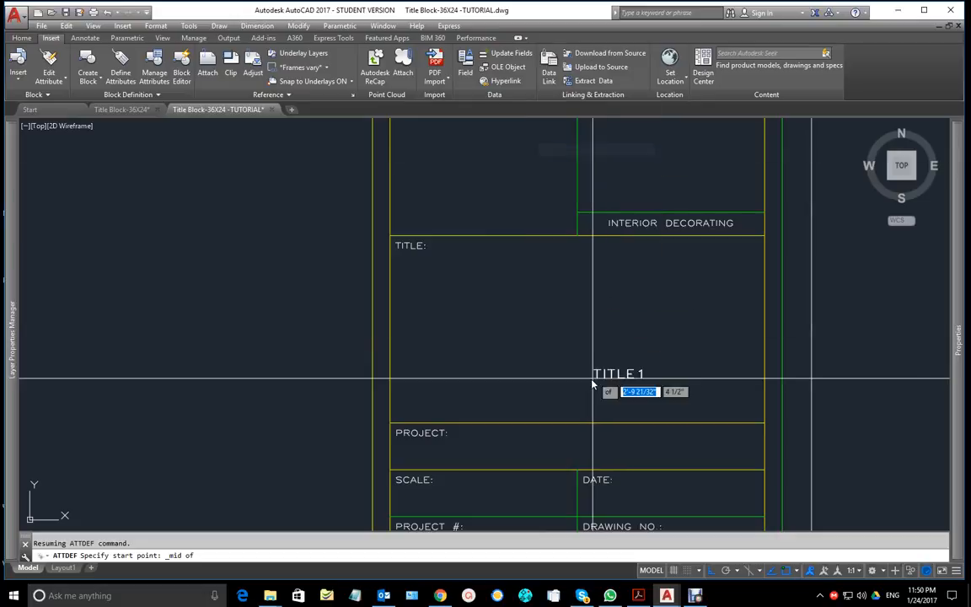
left_click(578, 422)
left_click(578, 422)
Step: Move the TITLE1 attribute straight up from the dividing line to about the middle of the TITLE cell
type("m")
key("space")
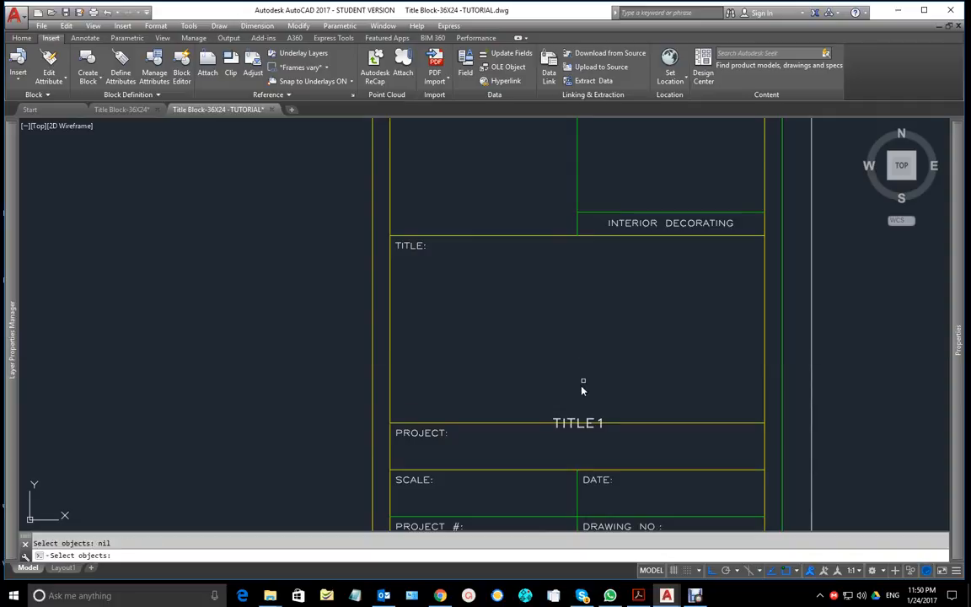
left_click(577, 419)
key("space")
left_click(624, 396)
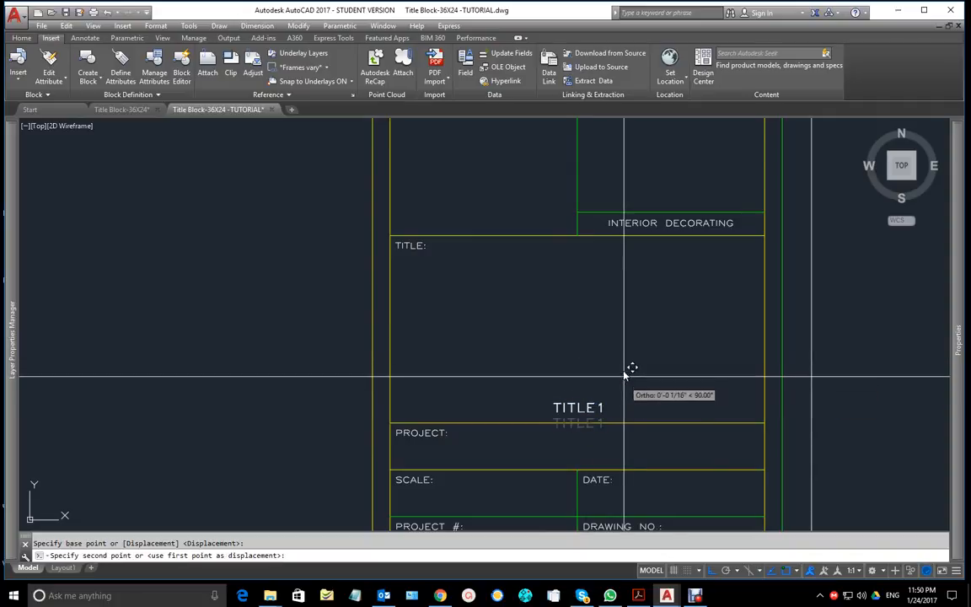
left_click(628, 305)
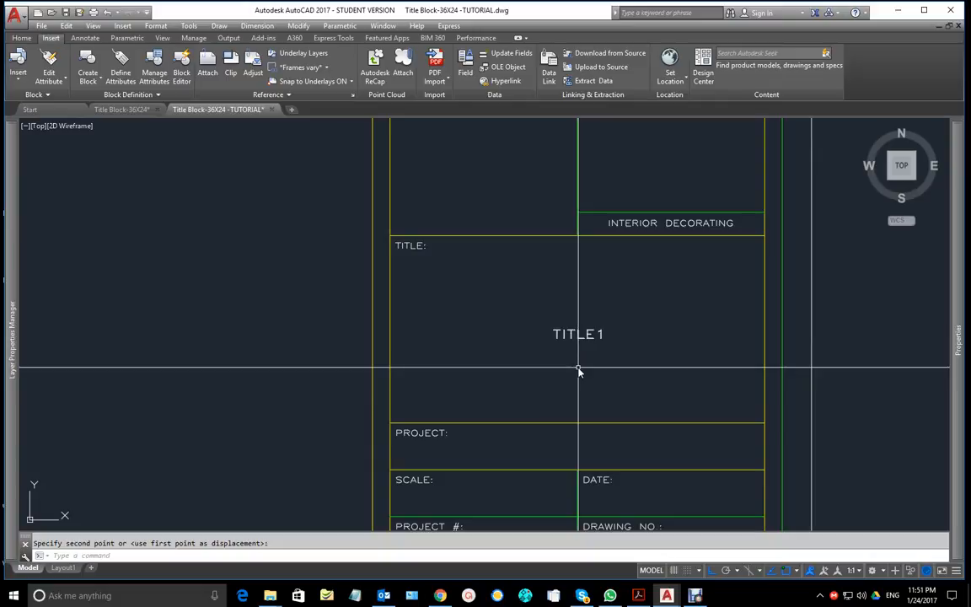
Step: Copy the TITLE1 attribute 0.25" straight down within the TITLE cell
type("c")
key("space")
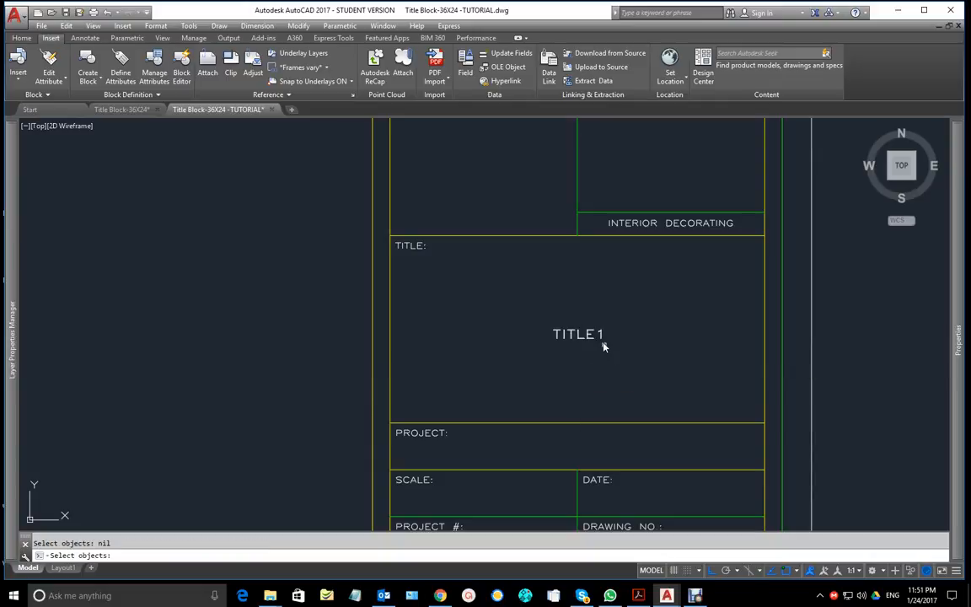
left_click(602, 341)
key("space")
left_click(661, 303)
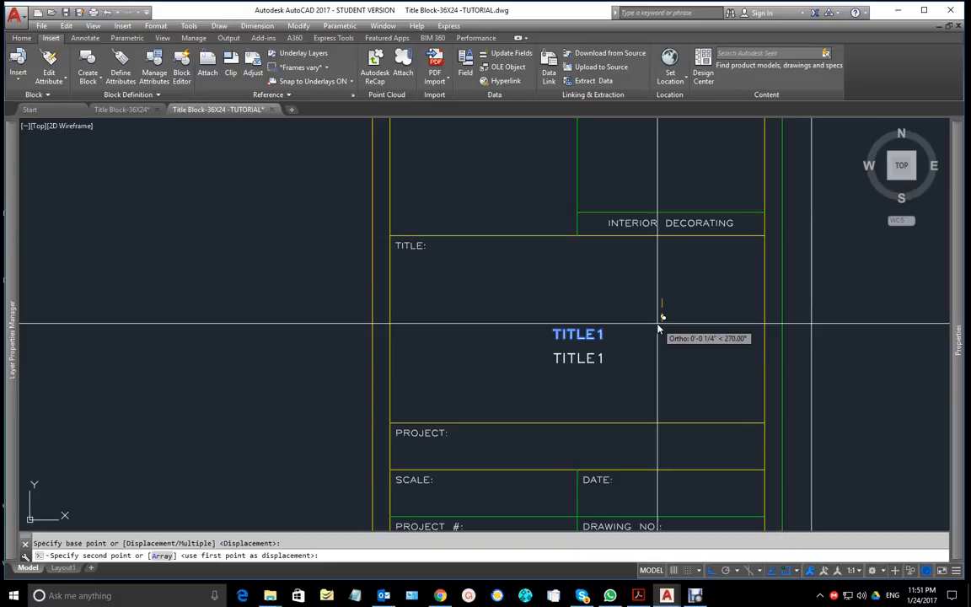
type(".25")
key("Return")
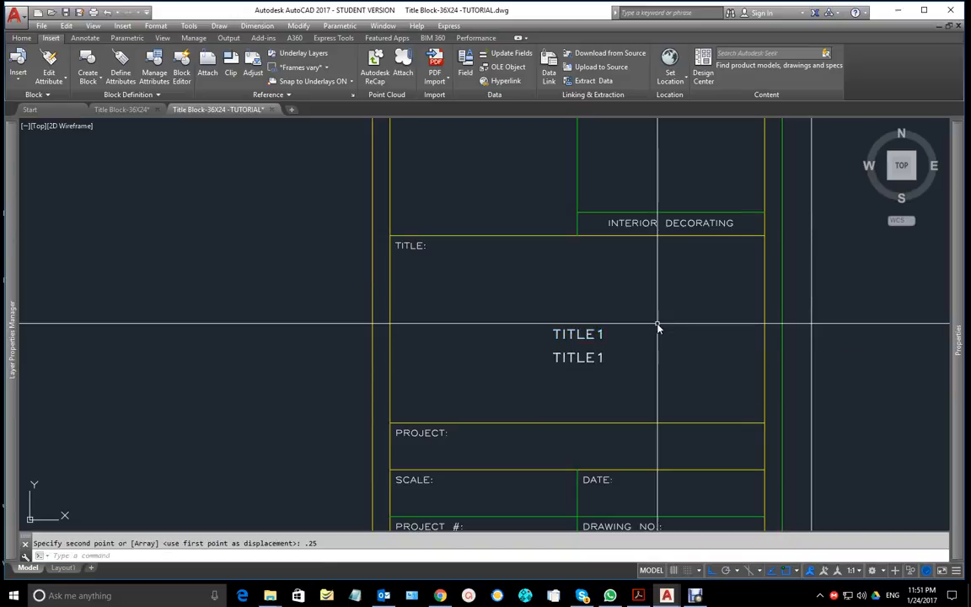
Step: Copy the second title attribute another 0.25" straight down to make a third line
key("Return")
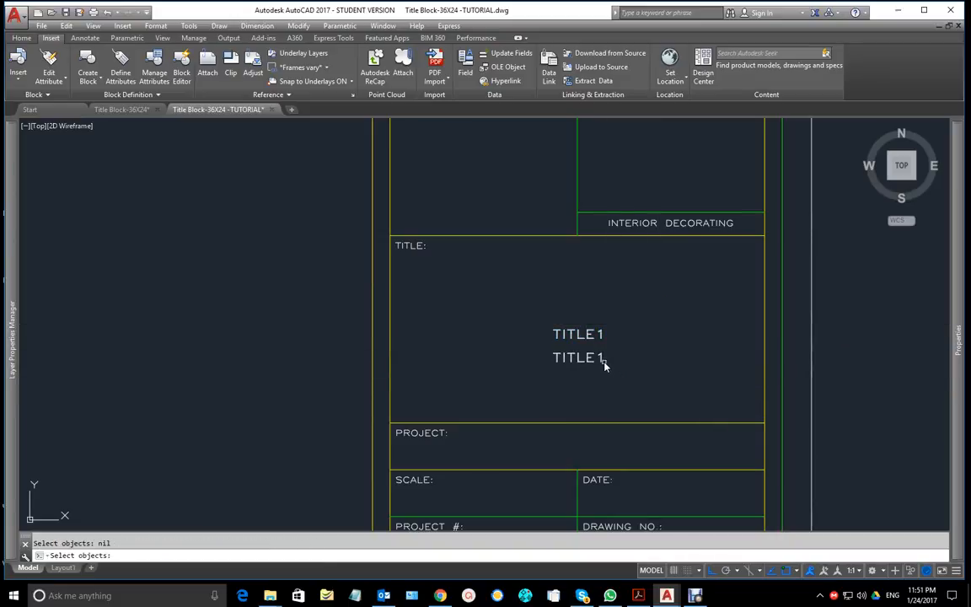
left_click(603, 363)
key("Return")
left_click(661, 333)
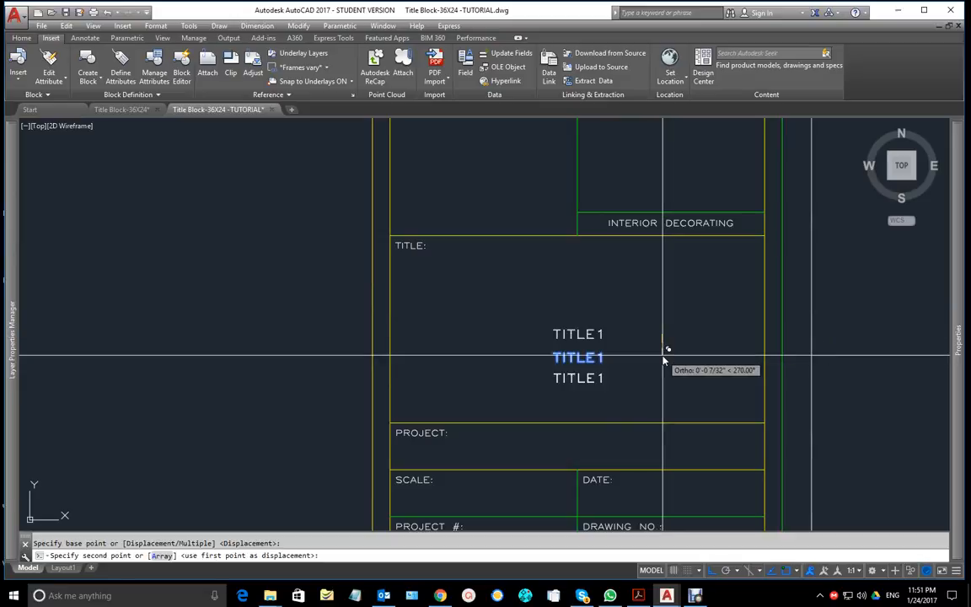
type(".2")
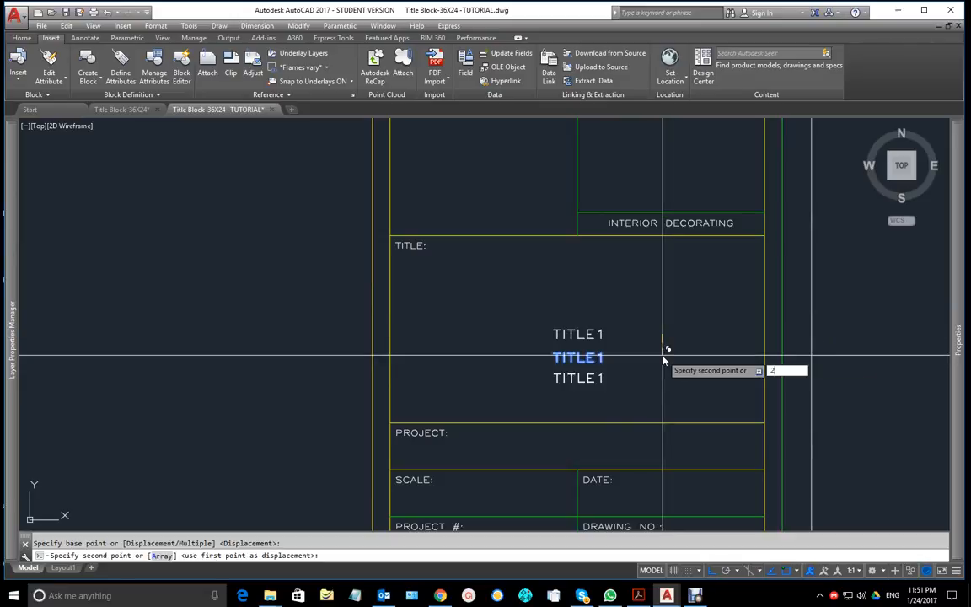
type("5")
key("Return")
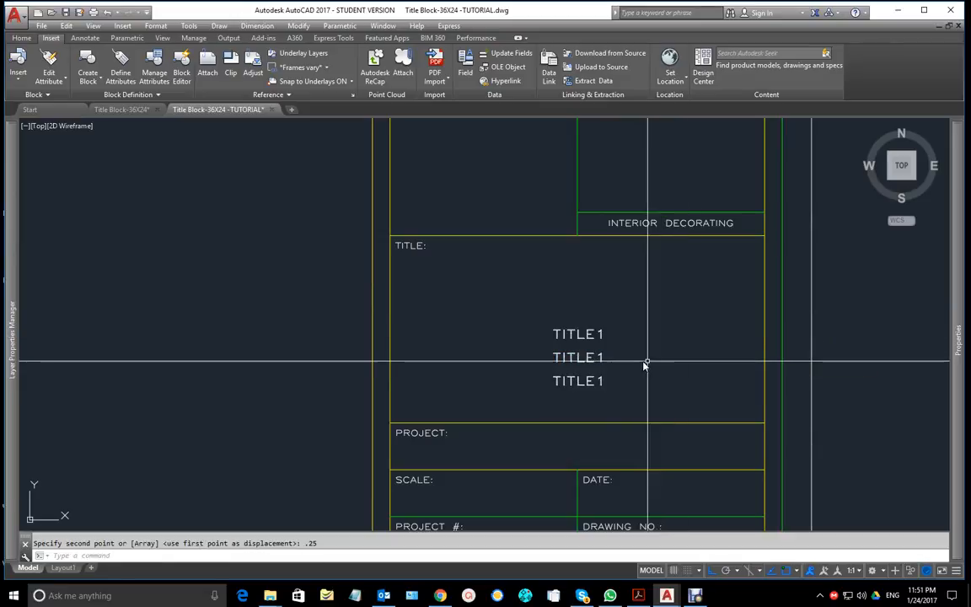
key("Escape")
Step: Change the middle attribute's tag and prompt to TITLE2 and its default value to CONDO PLAN 2
left_click(600, 357)
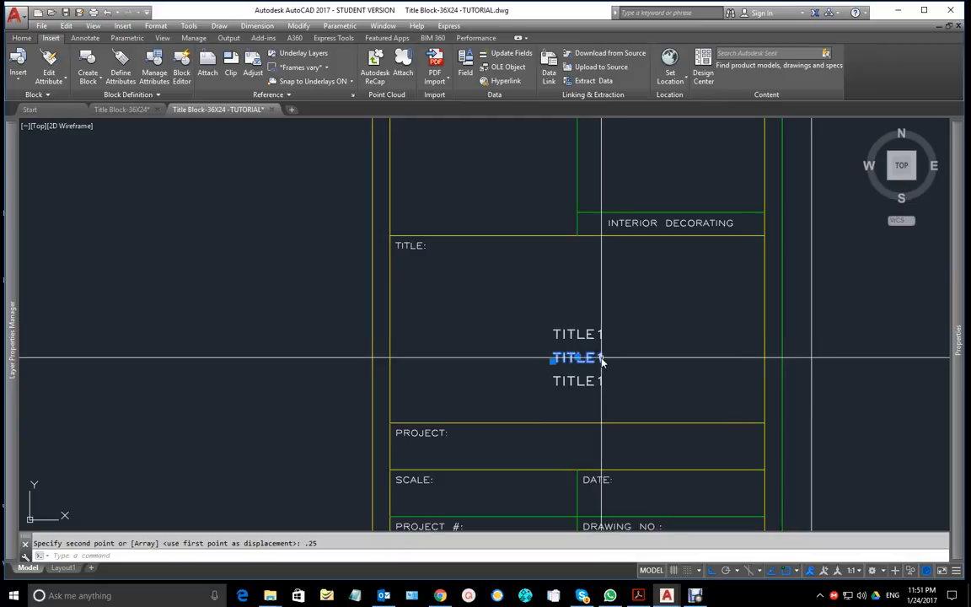
mouse_move(962, 326)
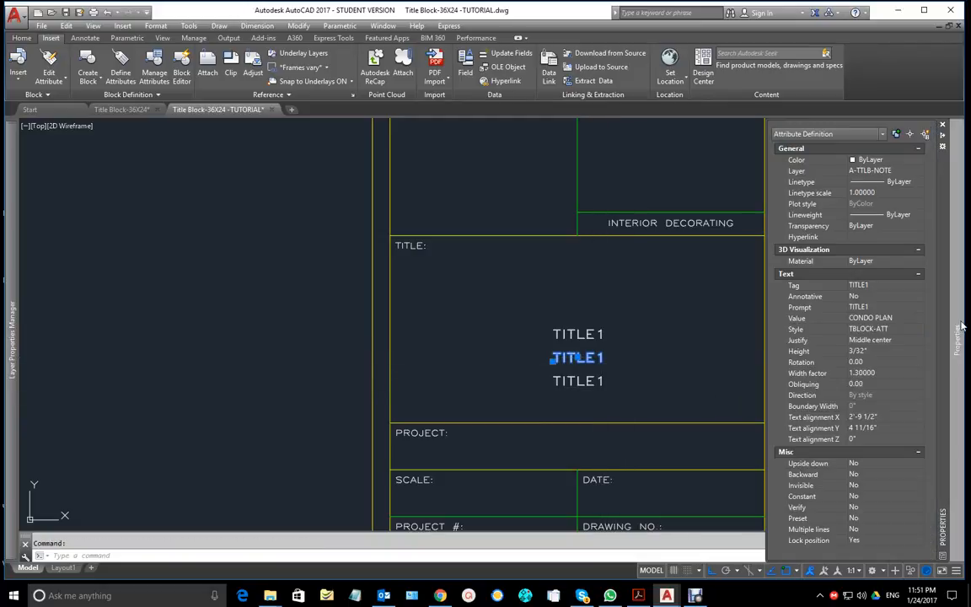
left_click(874, 286)
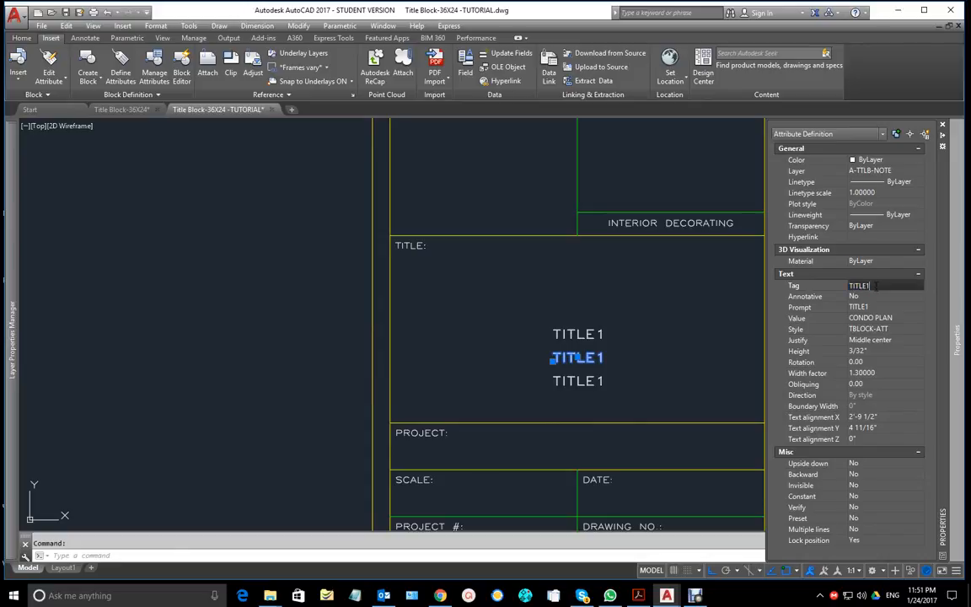
type("2")
left_click(876, 307)
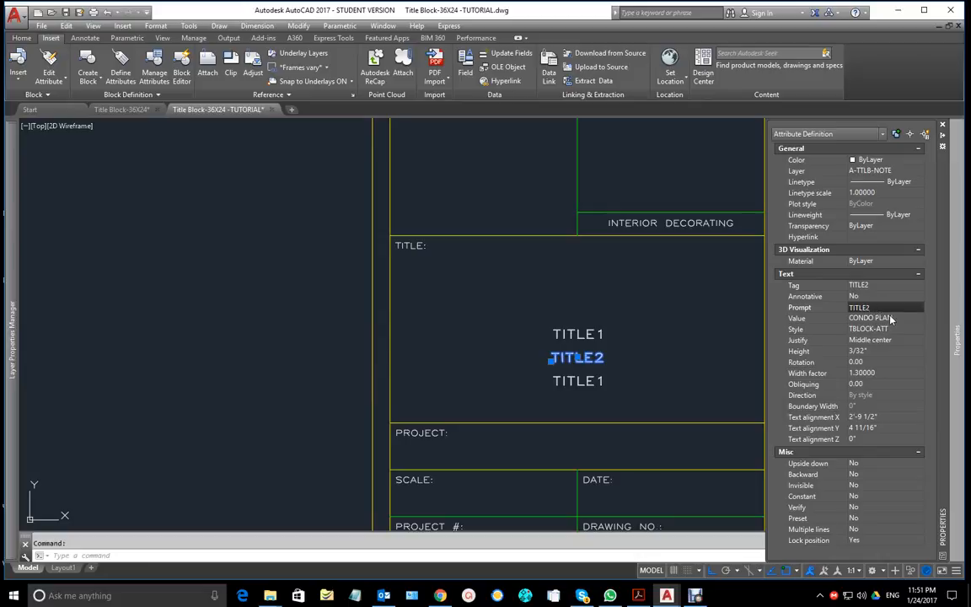
left_click(892, 319)
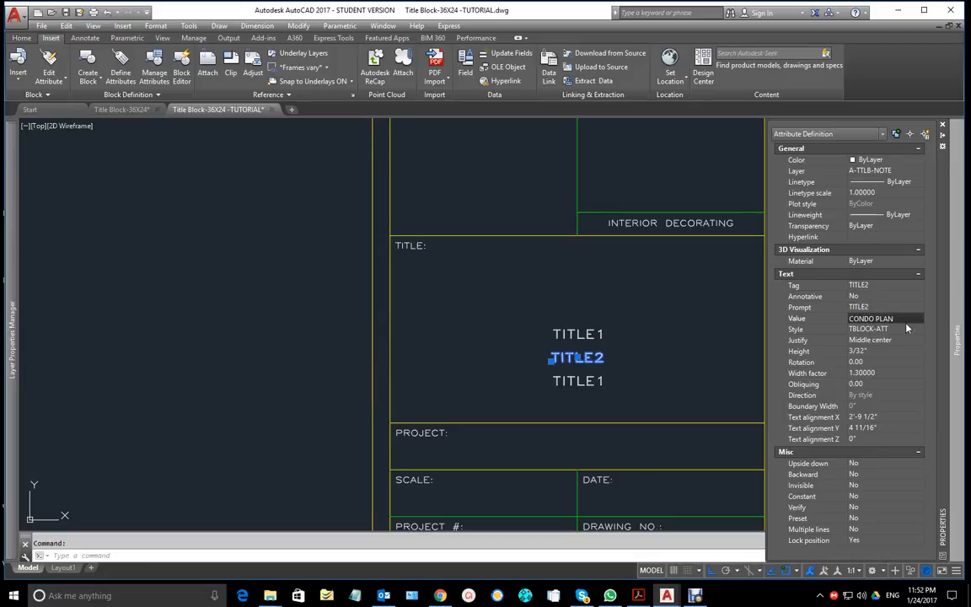
type("2")
left_click(585, 381)
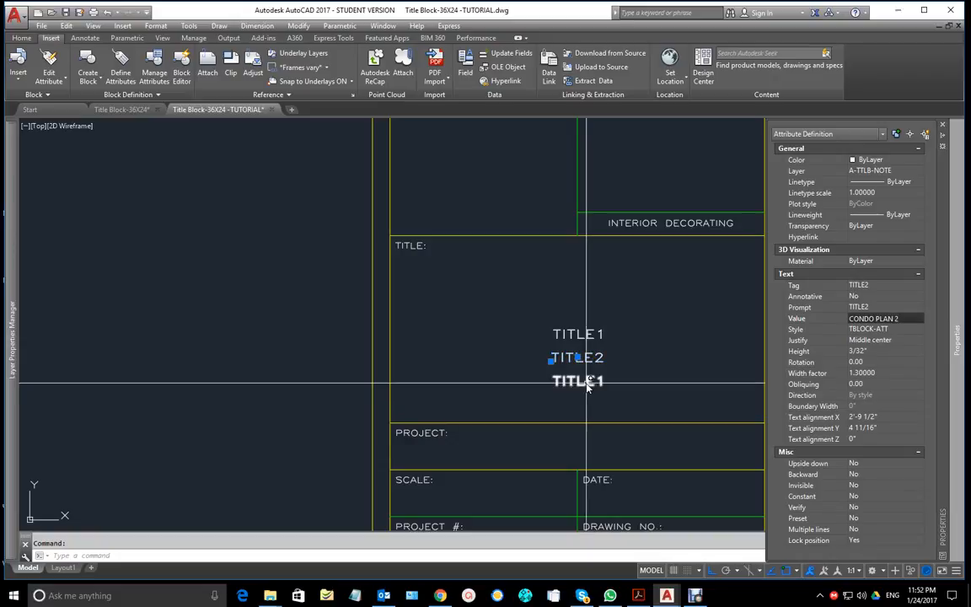
Step: Change the lowest title attribute's tag and prompt to TITLE3 and its default value to CONDO PLAN 3
left_click(585, 383)
mouse_move(957, 337)
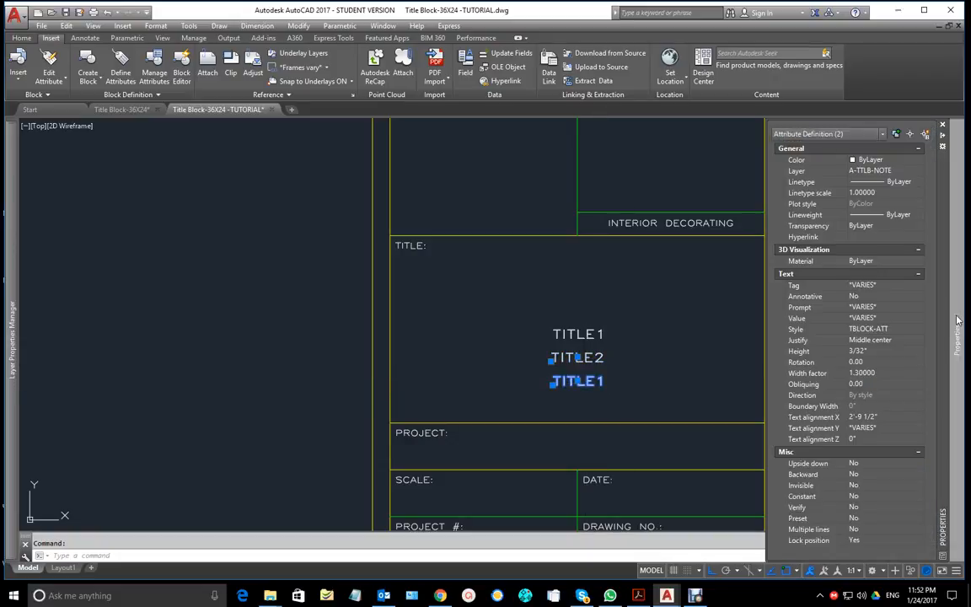
key("Escape")
left_click(590, 381)
mouse_move(960, 295)
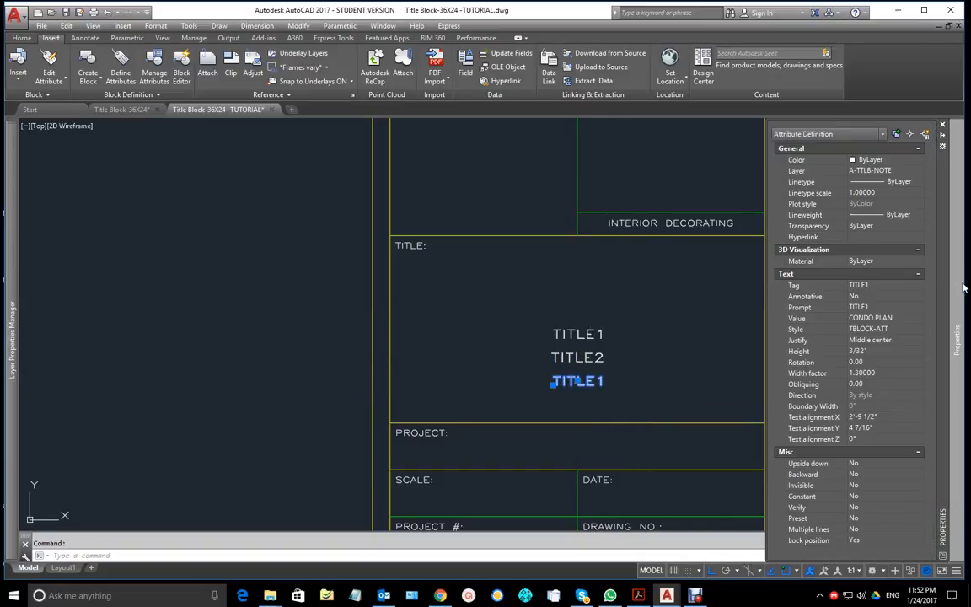
left_click(873, 286)
type("3")
left_click(873, 307)
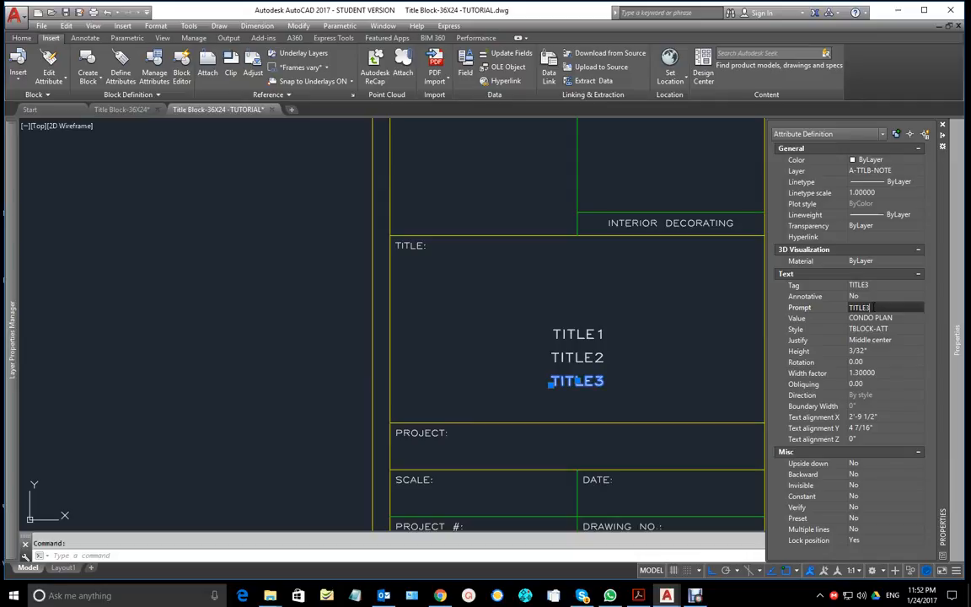
left_click(895, 319)
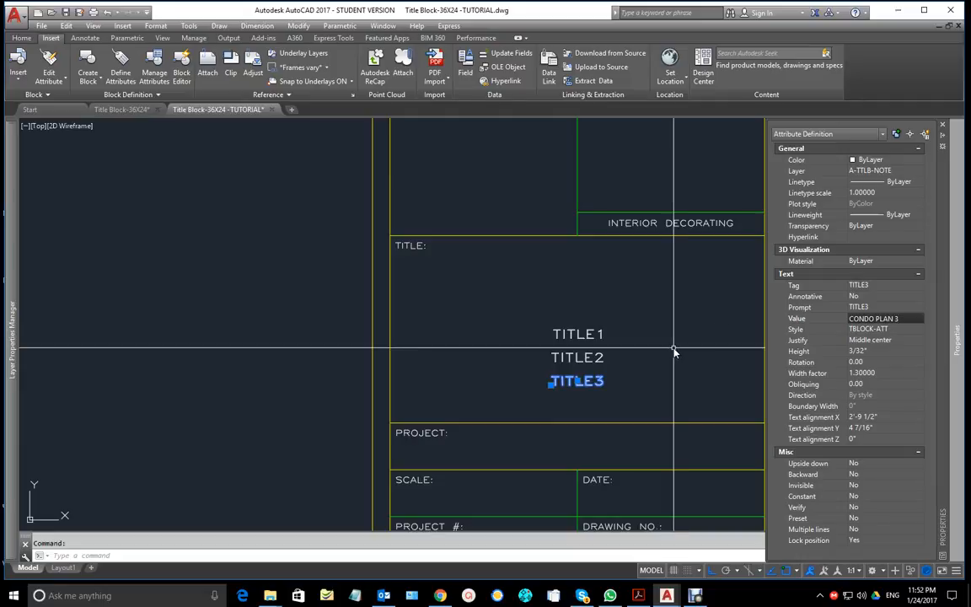
key("Escape")
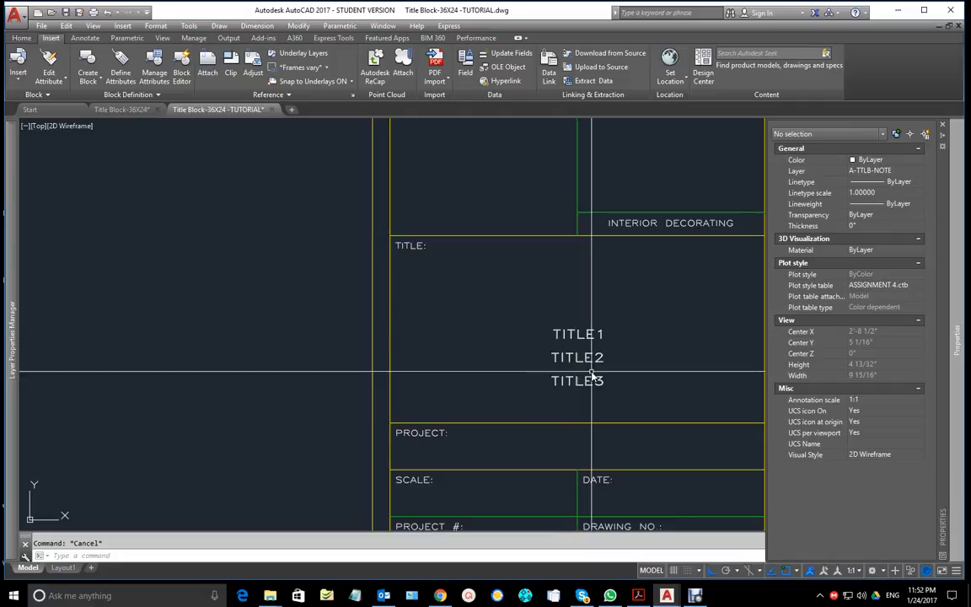
Step: Copy the TITLE3 attribute straight down to about the middle of the PROJECT cell
mouse_move(622, 354)
middle_mouse_down()
mouse_move(607, 281)
mouse_move(618, 265)
middle_mouse_up()
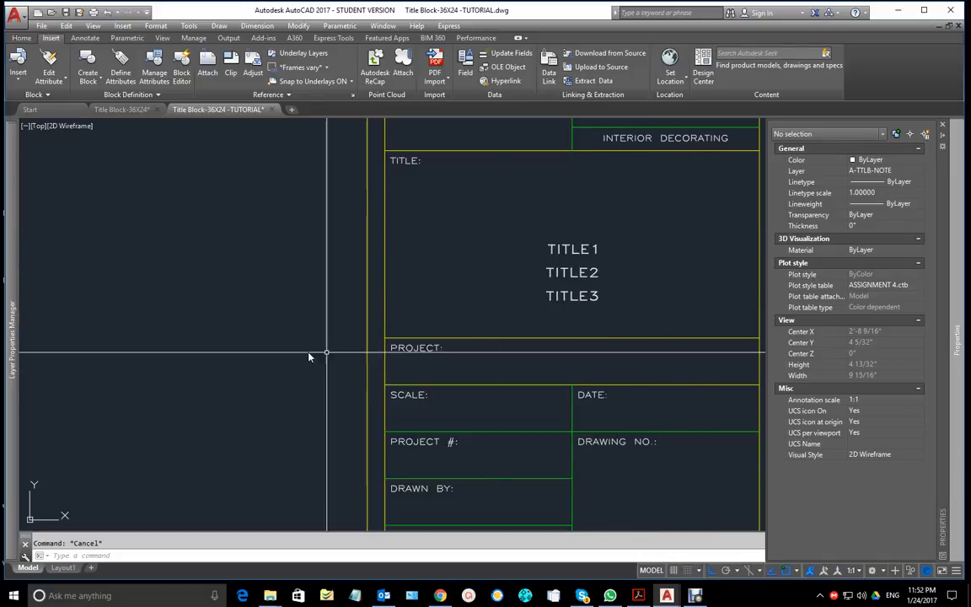
scroll(310, 340, "down", 2)
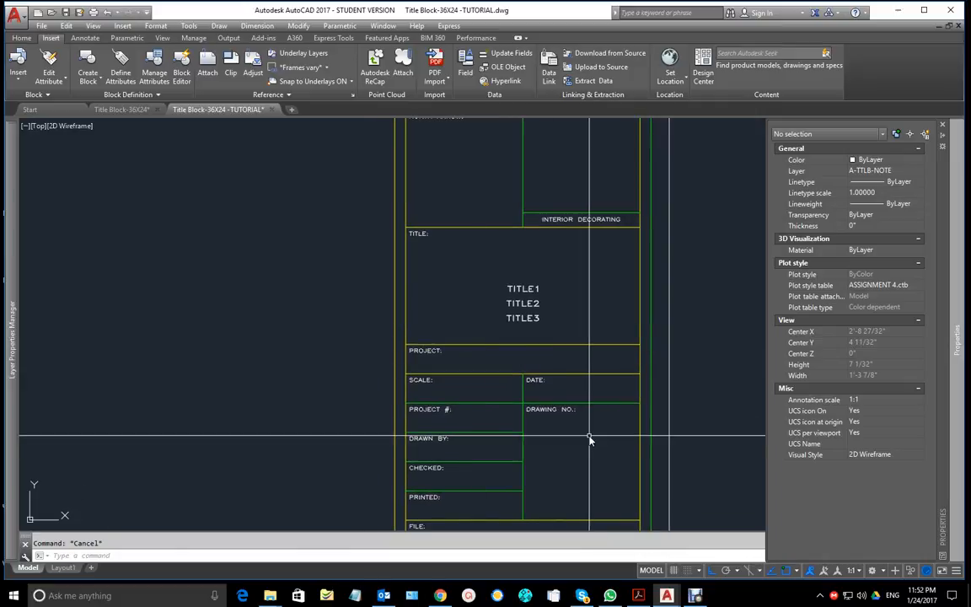
mouse_move(539, 379)
middle_mouse_down()
mouse_move(630, 303)
mouse_move(599, 293)
middle_mouse_up()
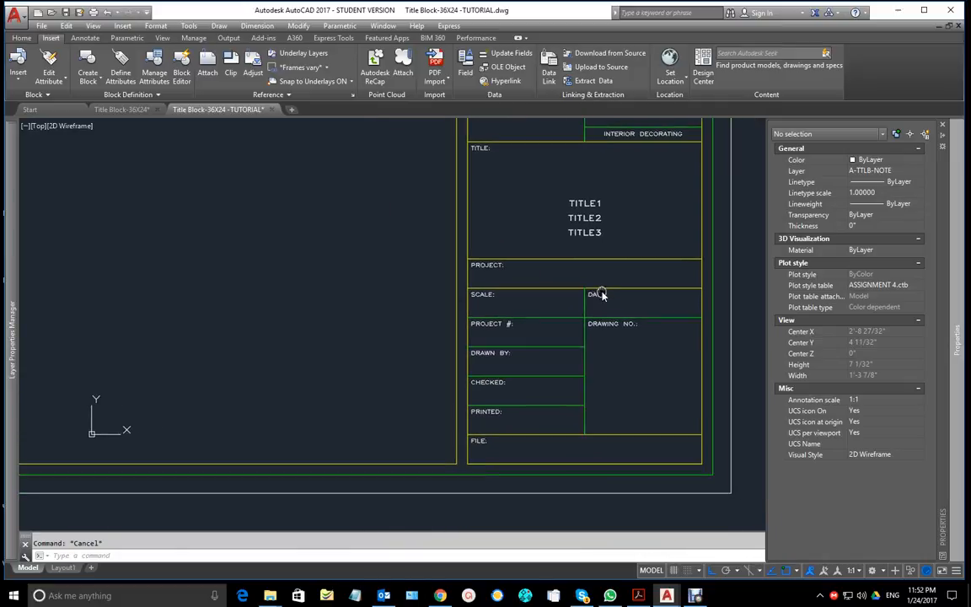
scroll(605, 238, "up", 2)
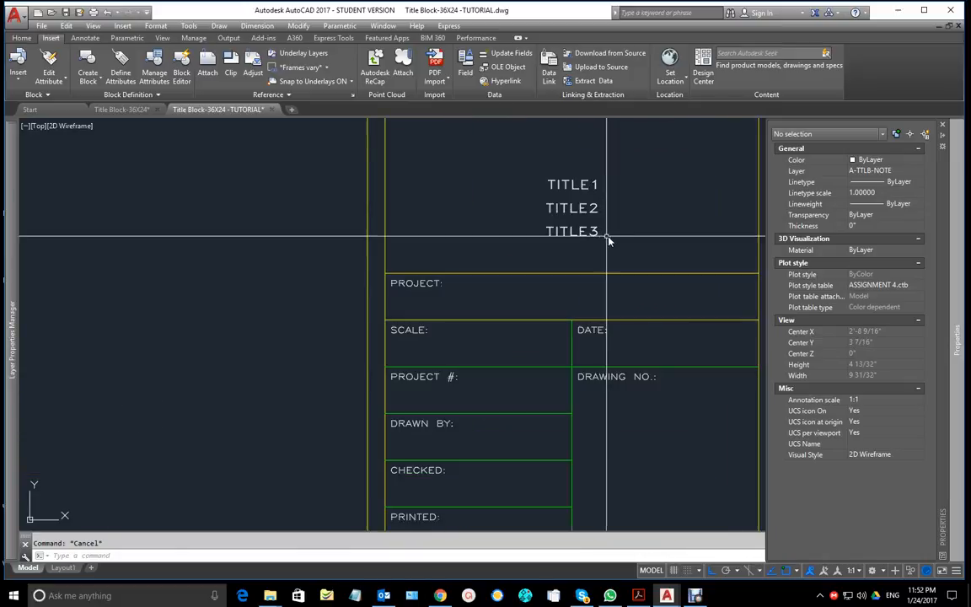
key("ctrl+1")
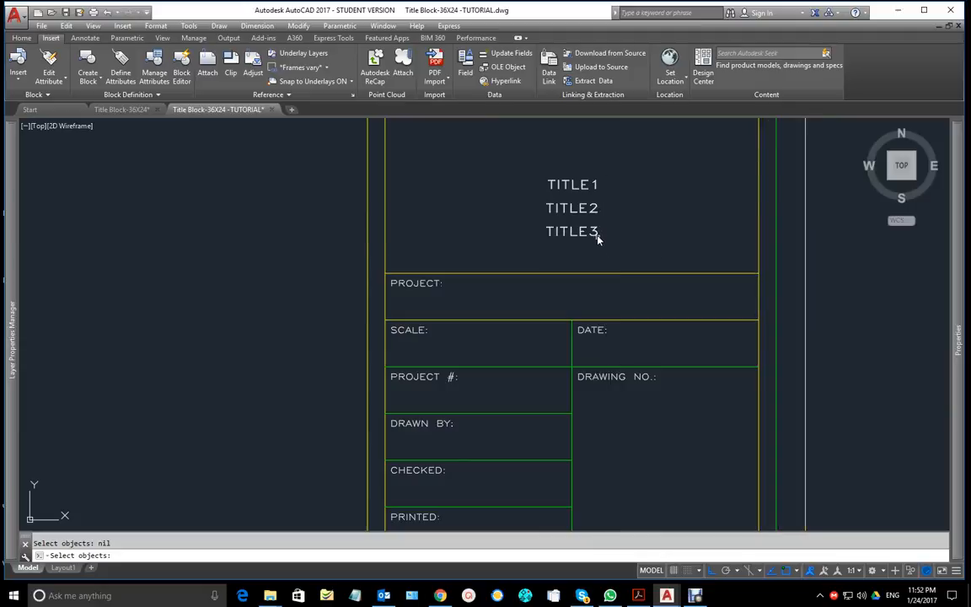
left_click(597, 239)
key("Return")
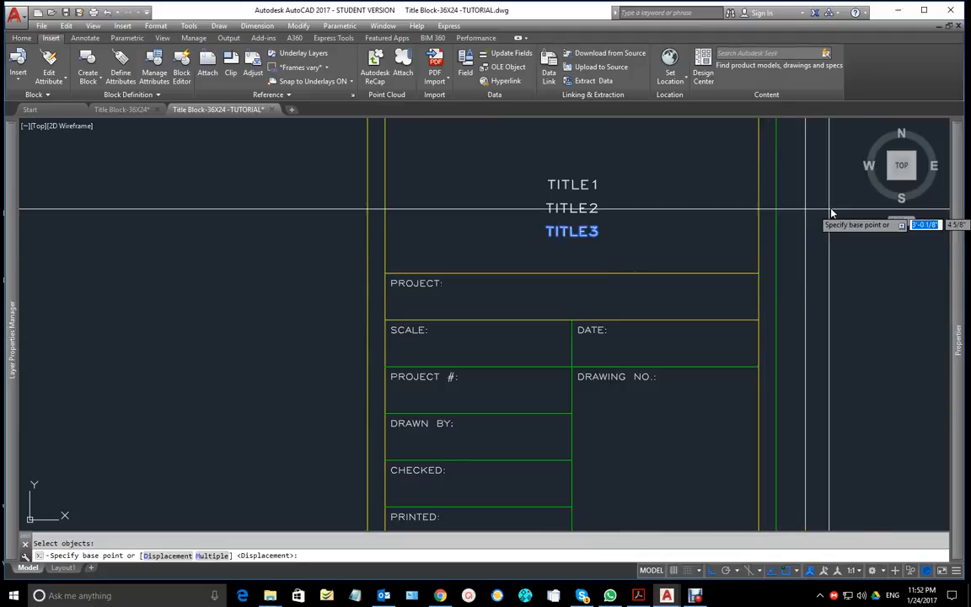
left_click(649, 233)
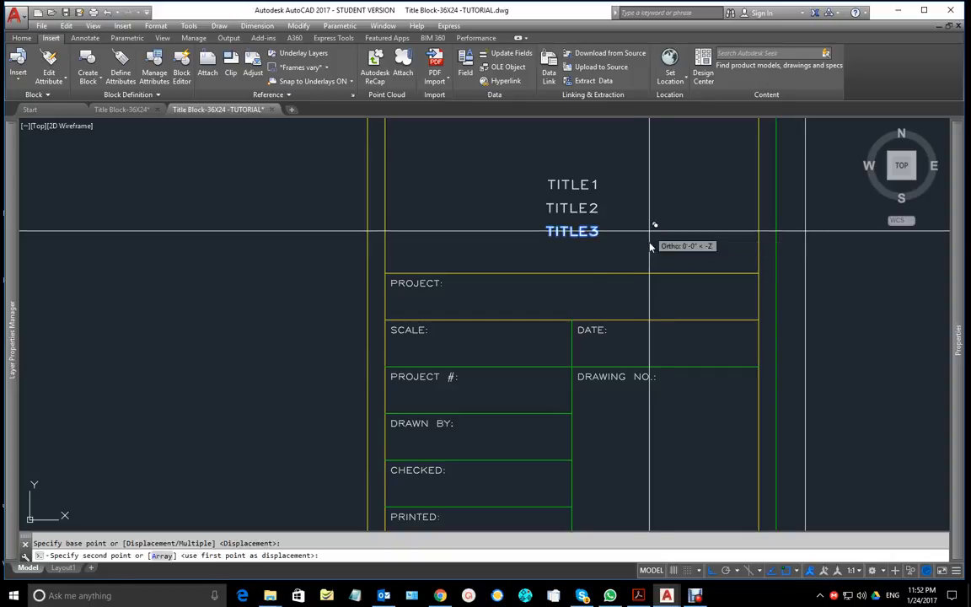
left_click(638, 298)
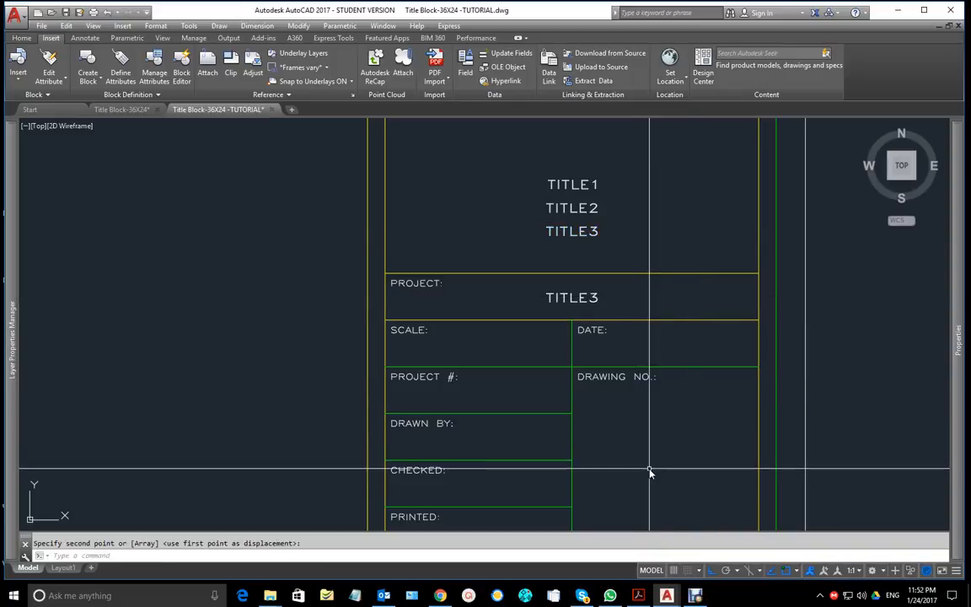
Step: Switch to the assignment PDF and examine the attribute list and the sample title block's cells from PROJECT down to FILE
mouse_move(666, 595)
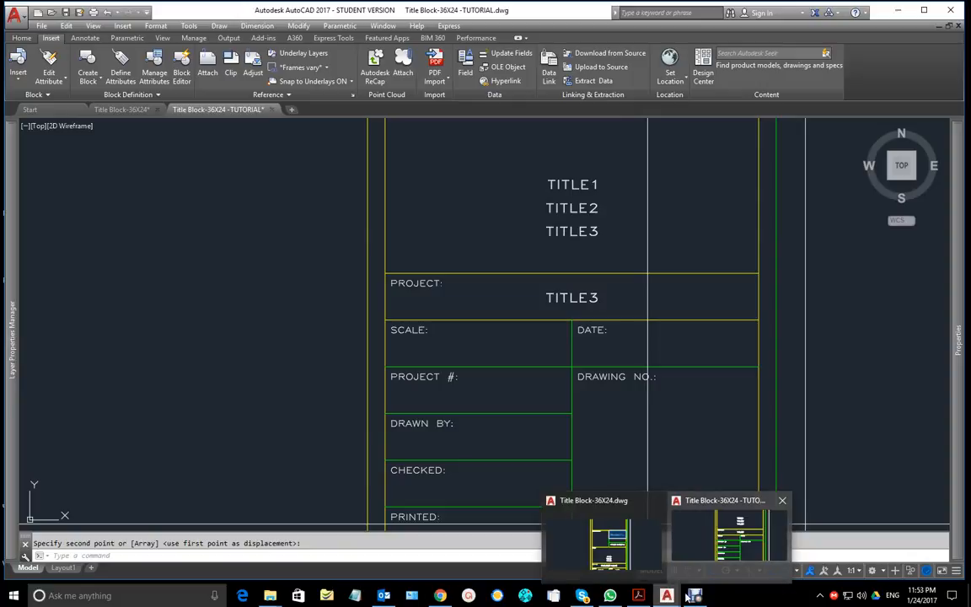
left_click(693, 595)
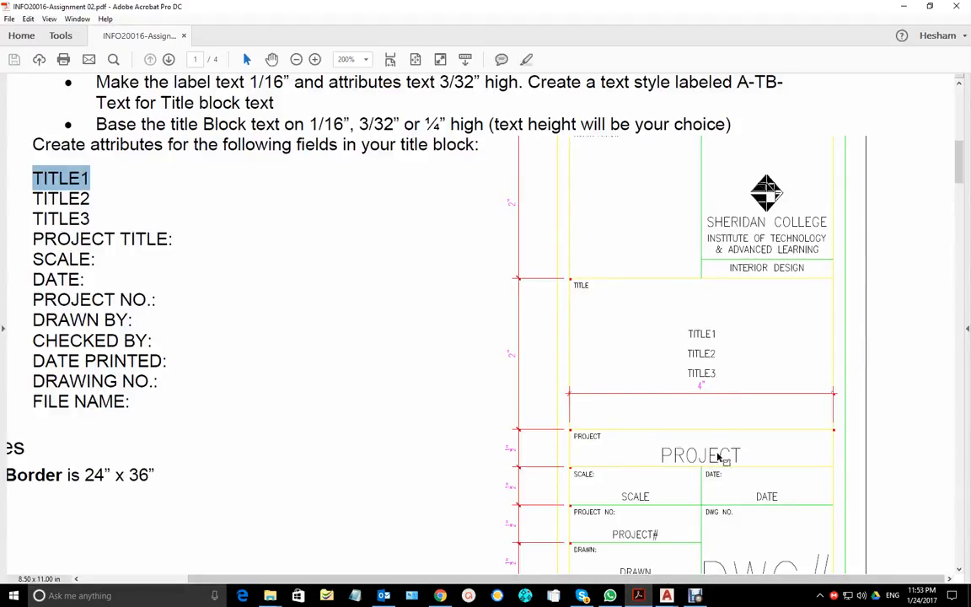
scroll(718, 456, "down", 1)
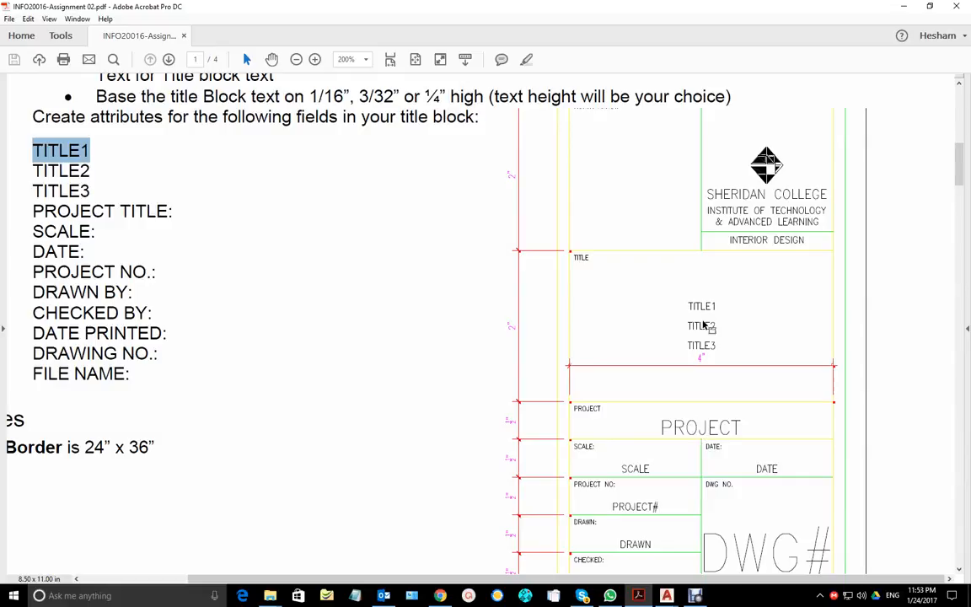
scroll(707, 342, "down", 3)
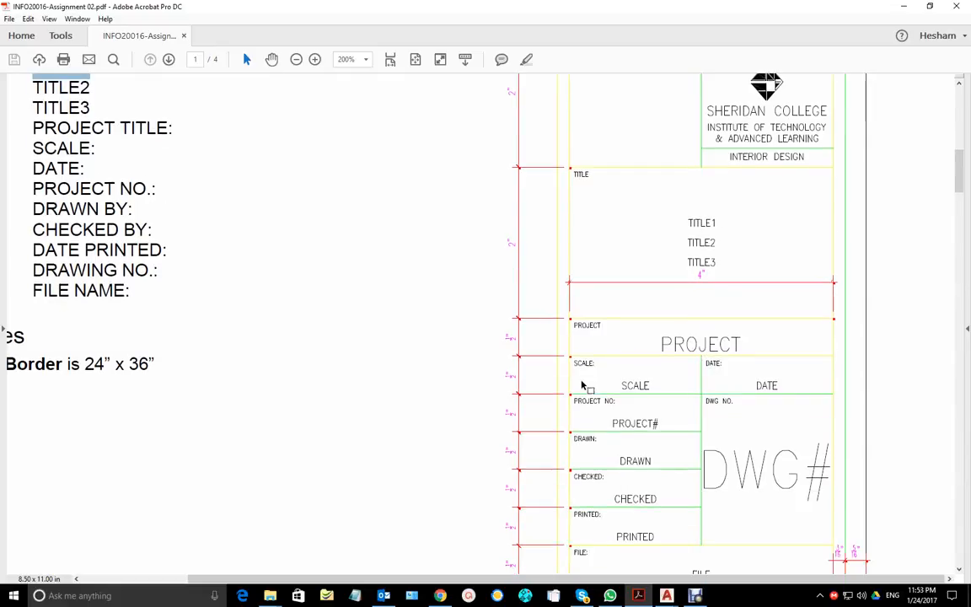
scroll(663, 491, "down", 1)
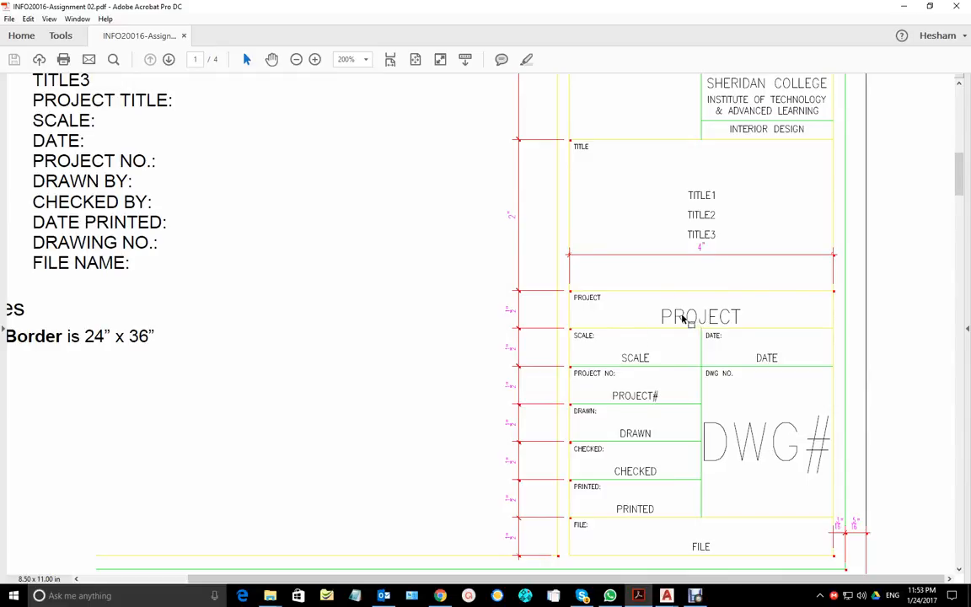
mouse_move(666, 596)
left_click(728, 556)
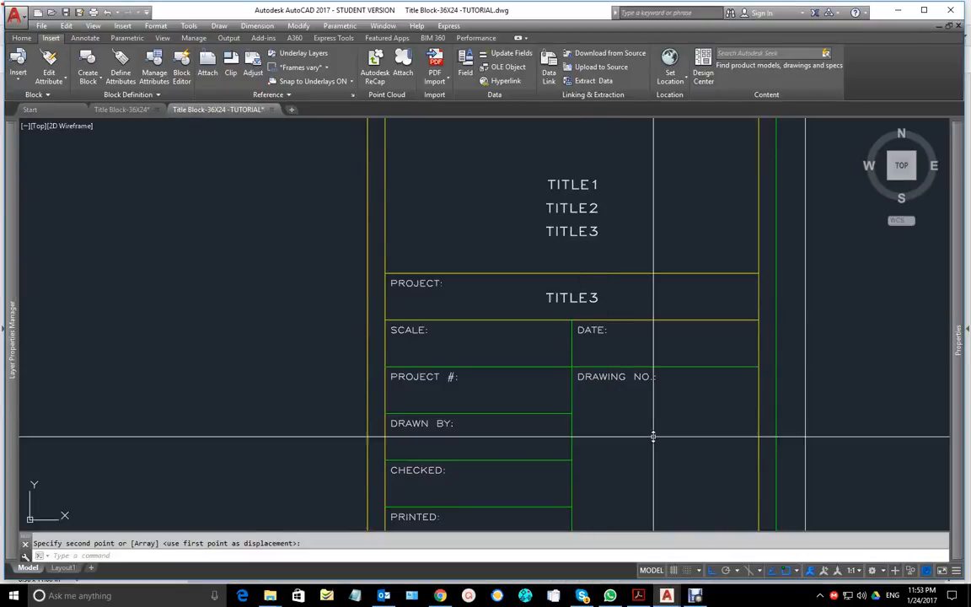
Step: Try text heights of 1/4" and 3/8" on the attribute copy in the PROJECT cell
left_click(593, 297)
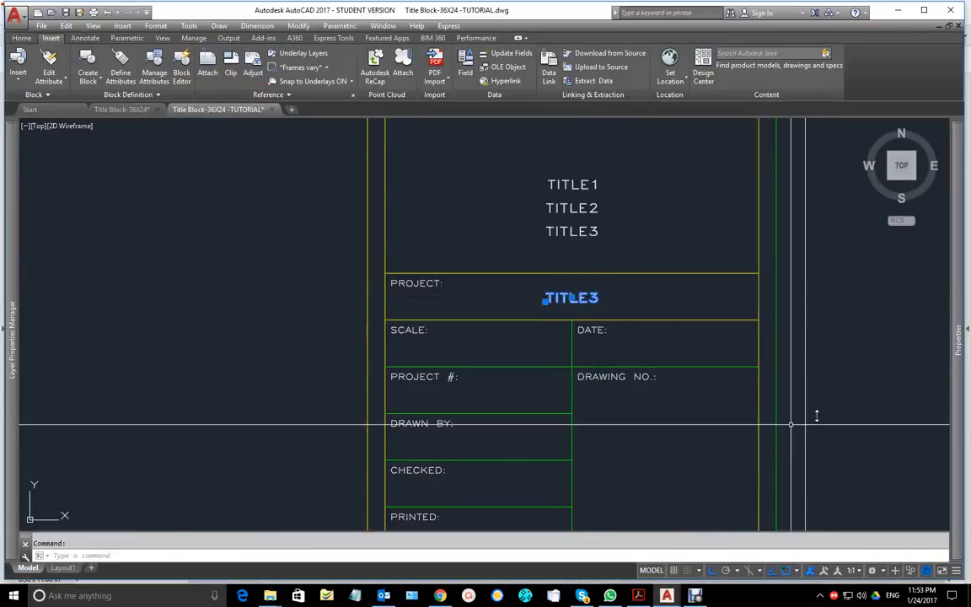
mouse_move(961, 371)
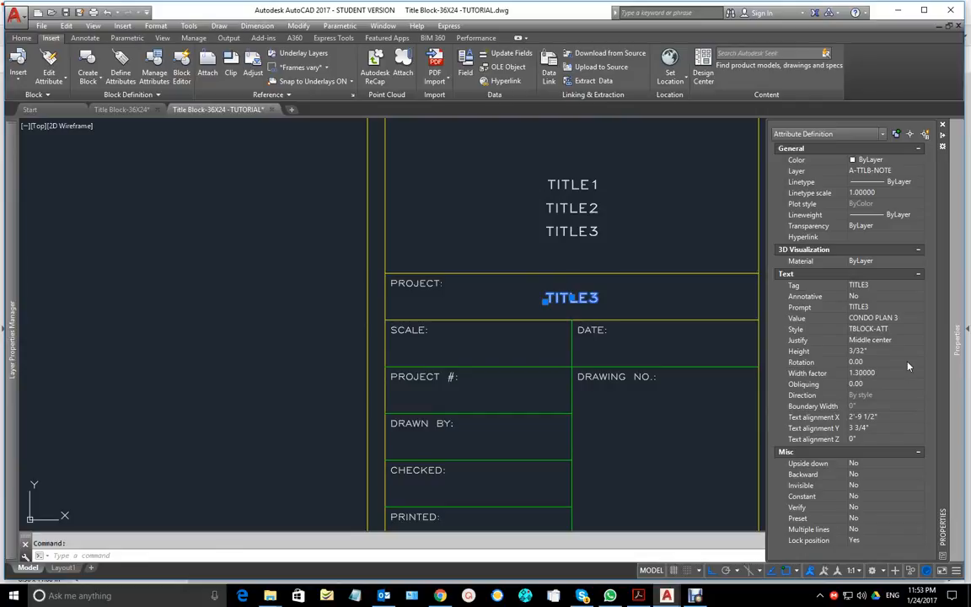
left_click(864, 352)
type(".25")
key("Tab")
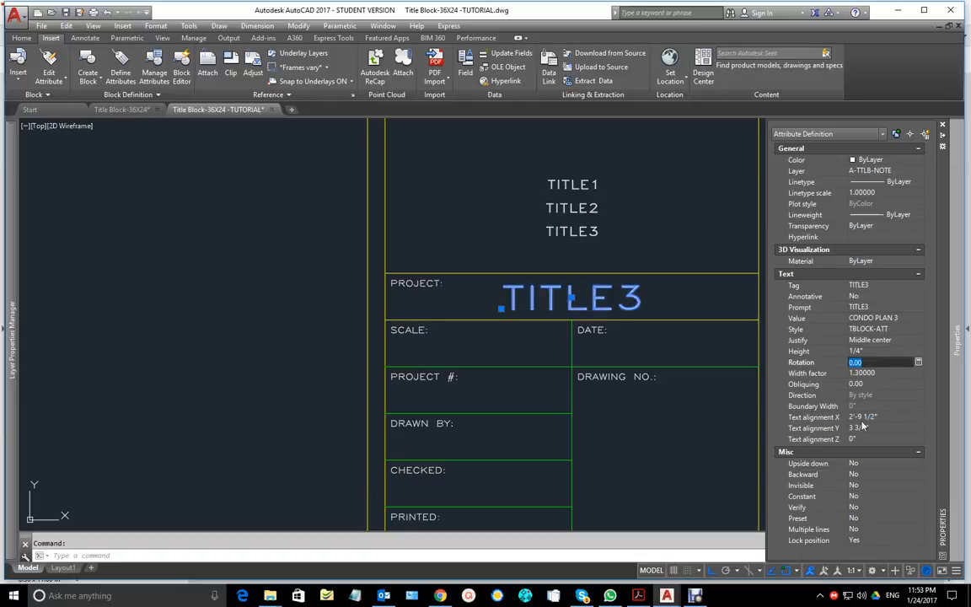
left_click(868, 353)
key("BackSpace")
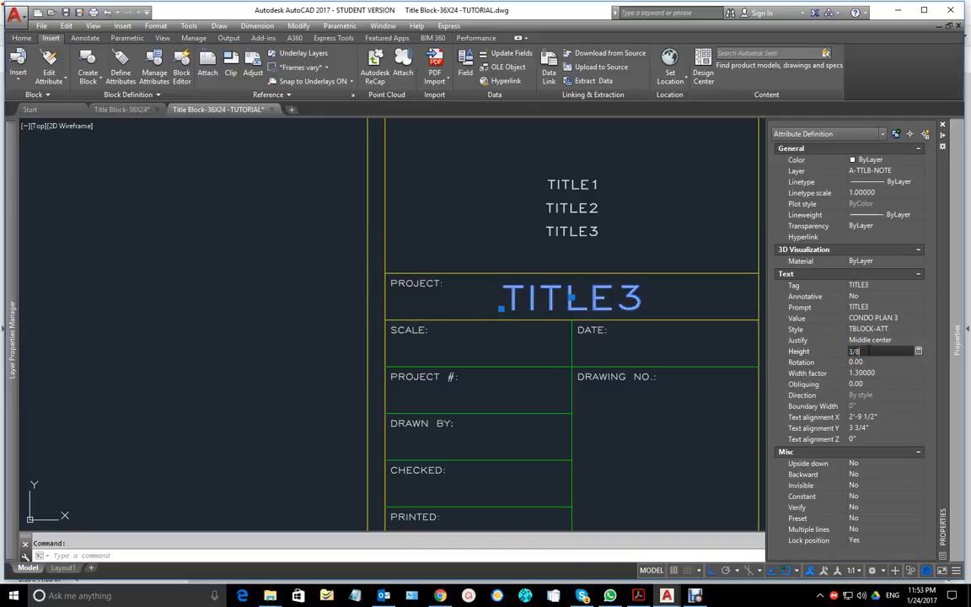
key("Tab")
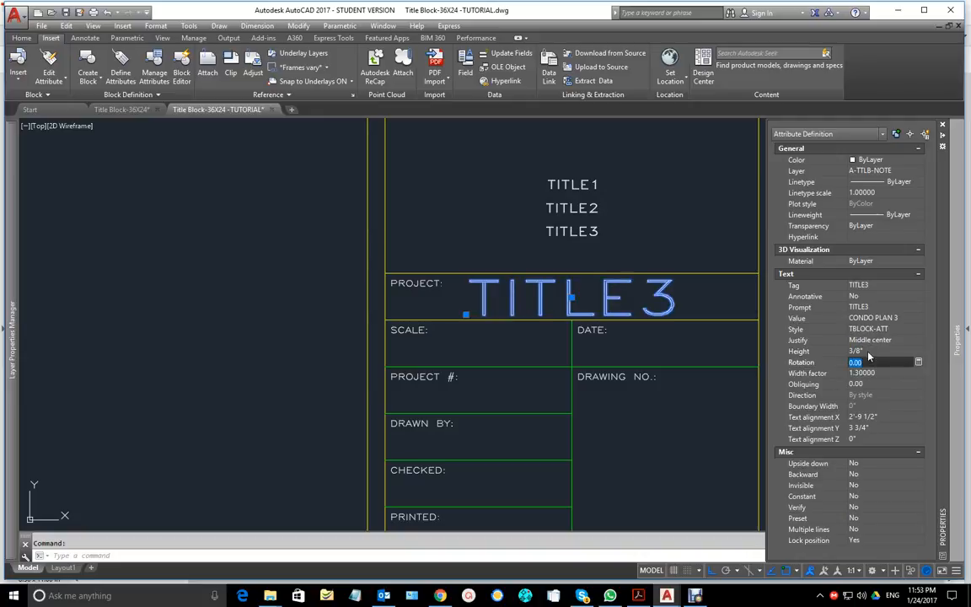
Step: Set the PROJECT cell attribute's text height to 3/16" and compare it with the sample title block in the assignment PDF
left_click(869, 353)
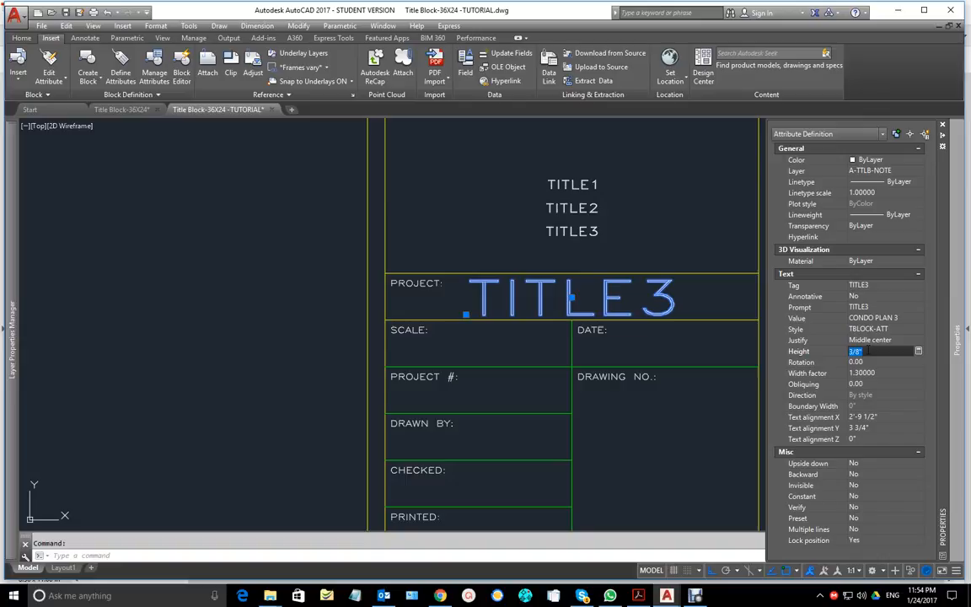
type("3/16")
key("Tab")
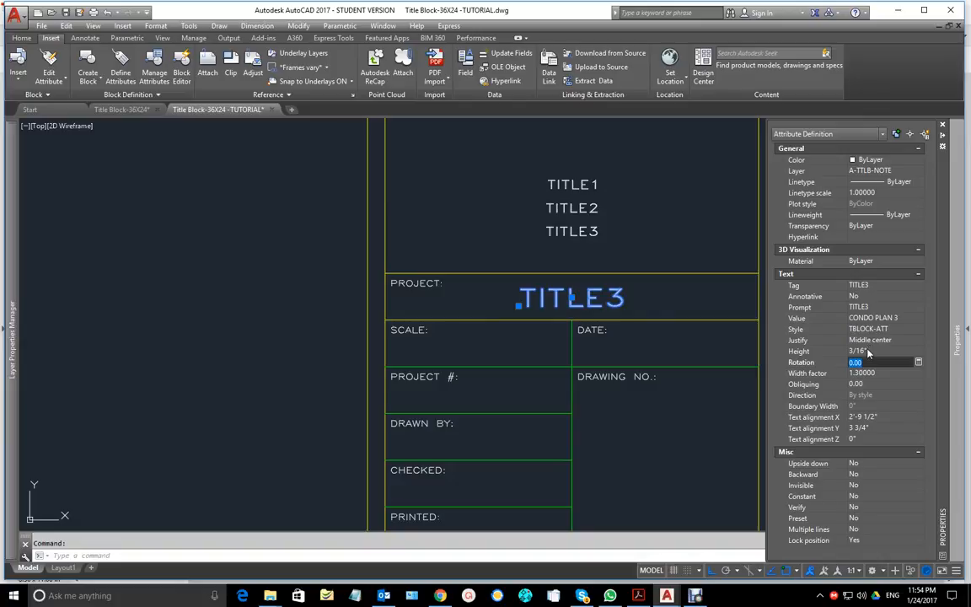
key("ctrl+1")
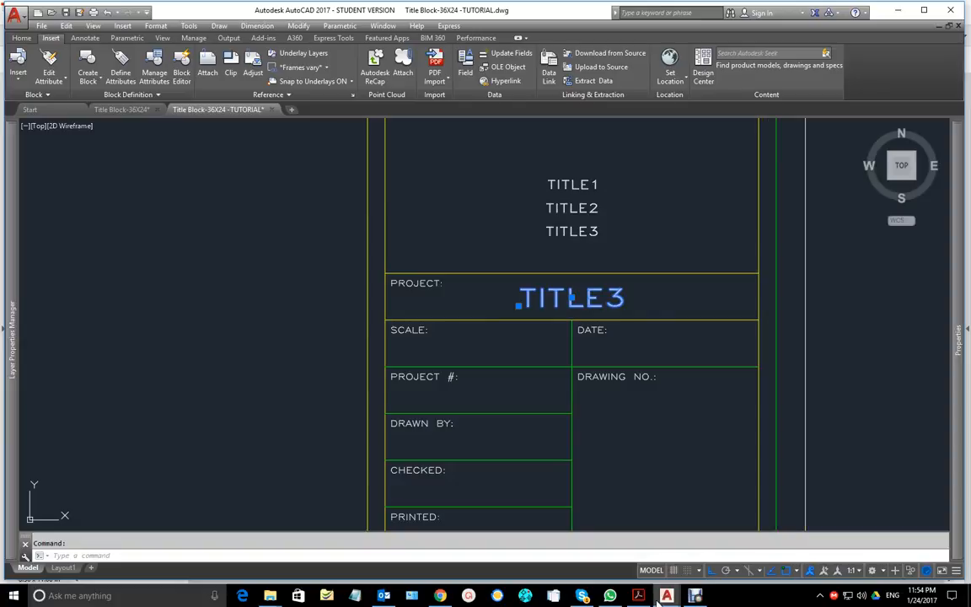
left_click(646, 597)
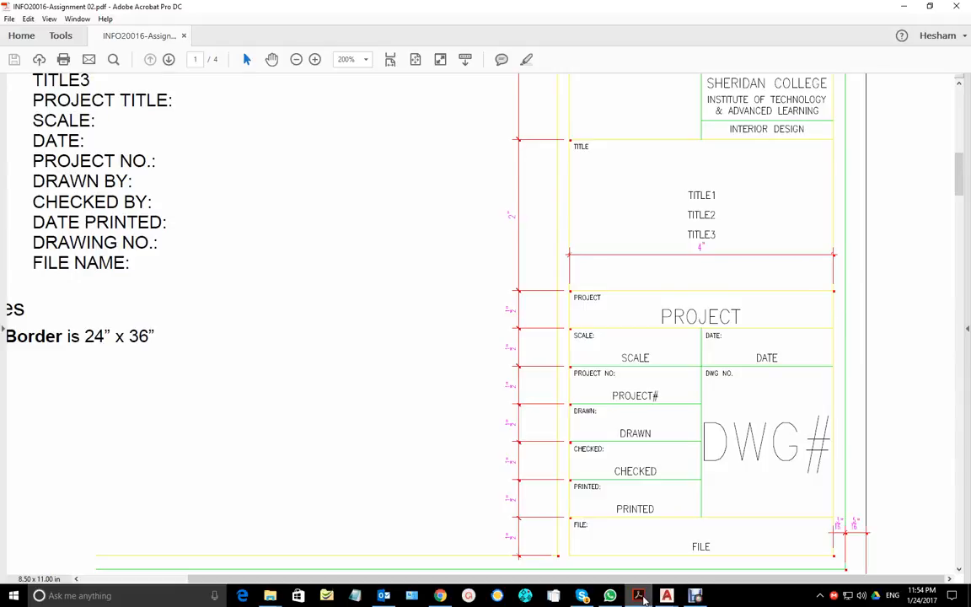
left_click(665, 595)
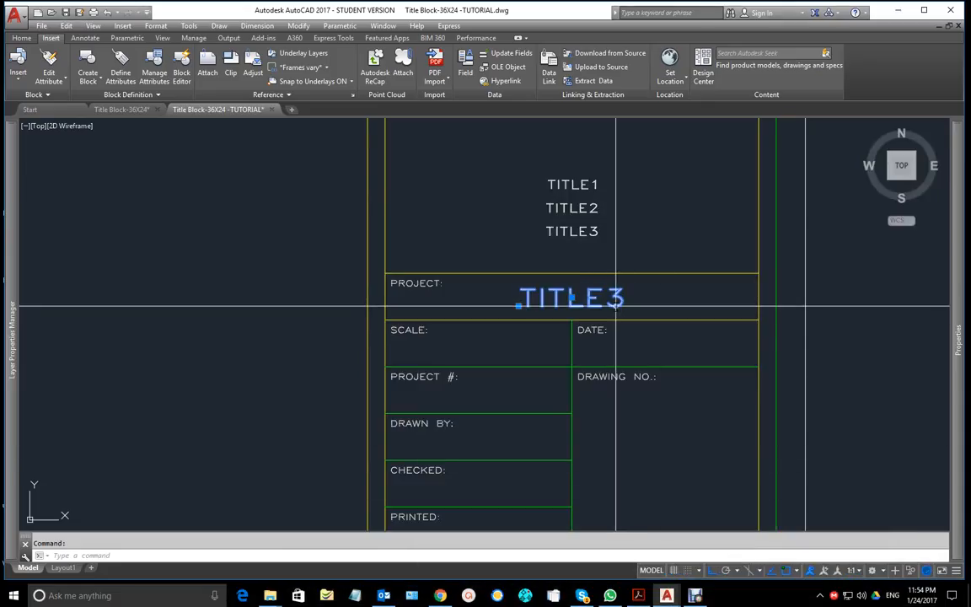
Step: Change the PROJECT cell attribute's tag and prompt to PROJECT and its default value to PROJECT NAME
mouse_move(957, 321)
left_click(862, 285)
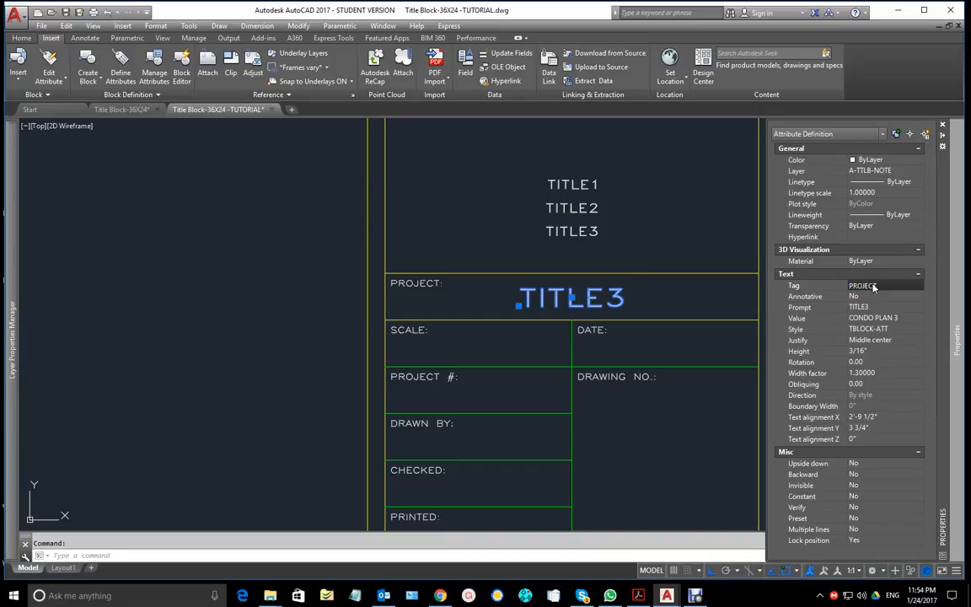
double_click(873, 287)
left_click(879, 308)
type("PROJECT")
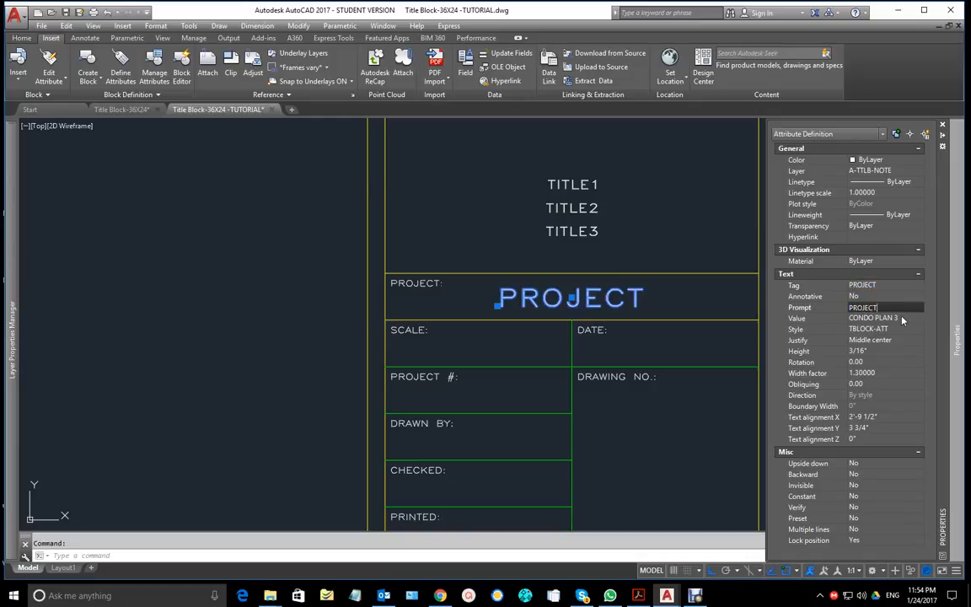
left_click(900, 319)
left_click_drag(905, 318, 806, 327)
type("PROJECT NAME")
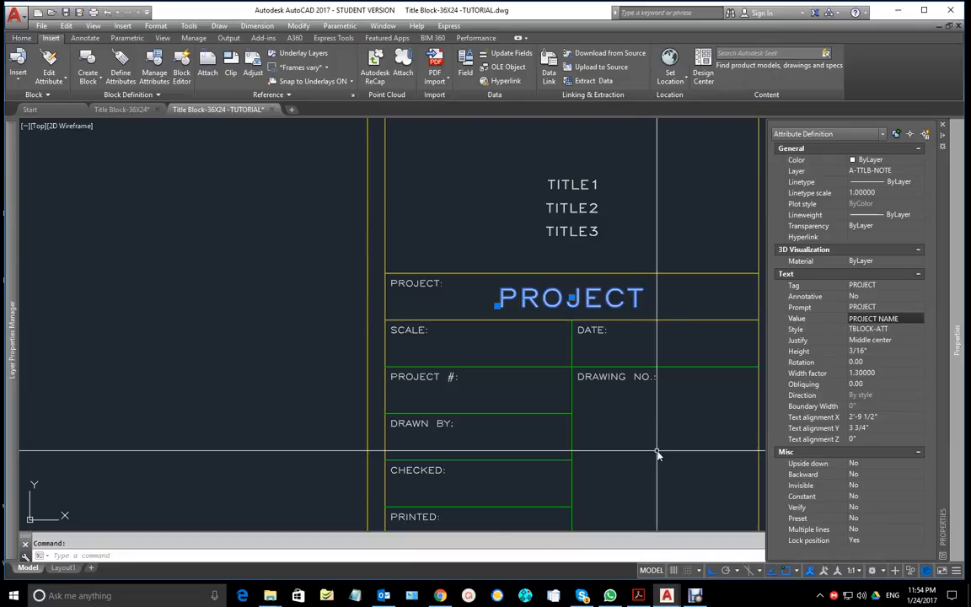
left_click(629, 260)
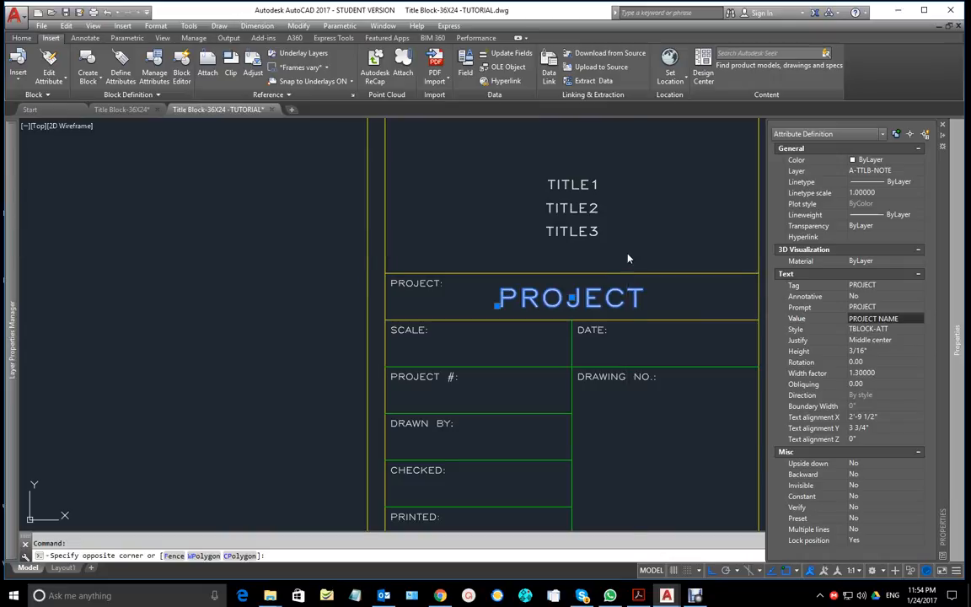
key("Escape")
key("Escape")
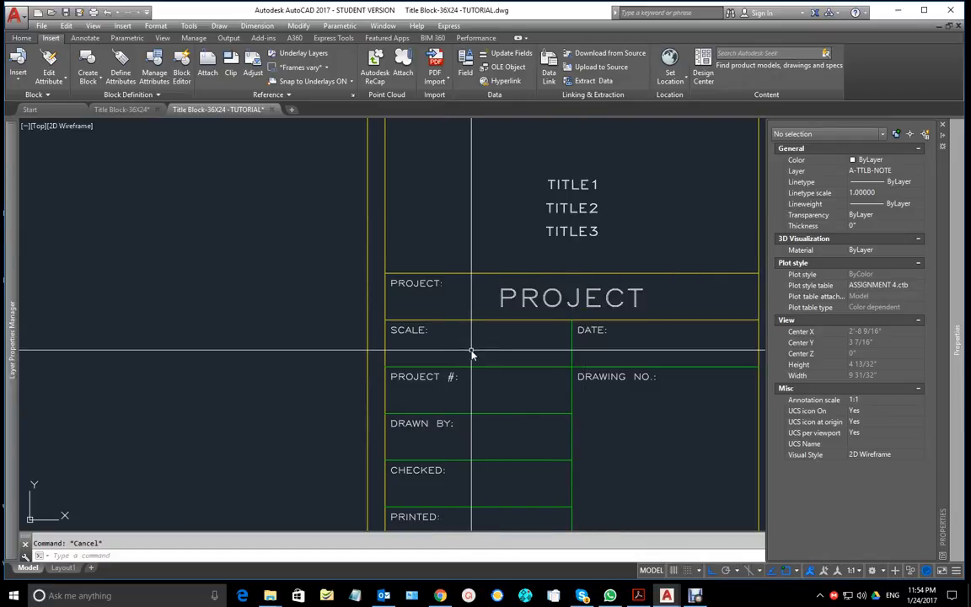
scroll(488, 360, "down", 3)
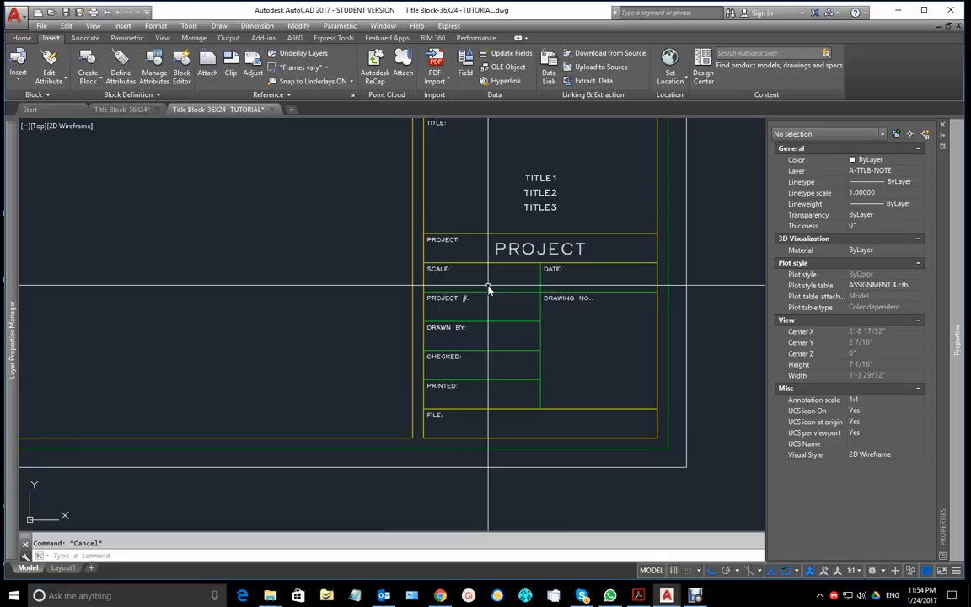
Step: Copy the TITLE3 attribute from the midpoint of the PROJECT cell's top line to the midpoint of the PROJECT # cell's bottom line
scroll(520, 225, "up", 2)
middle_click_drag(522, 229, 531, 203)
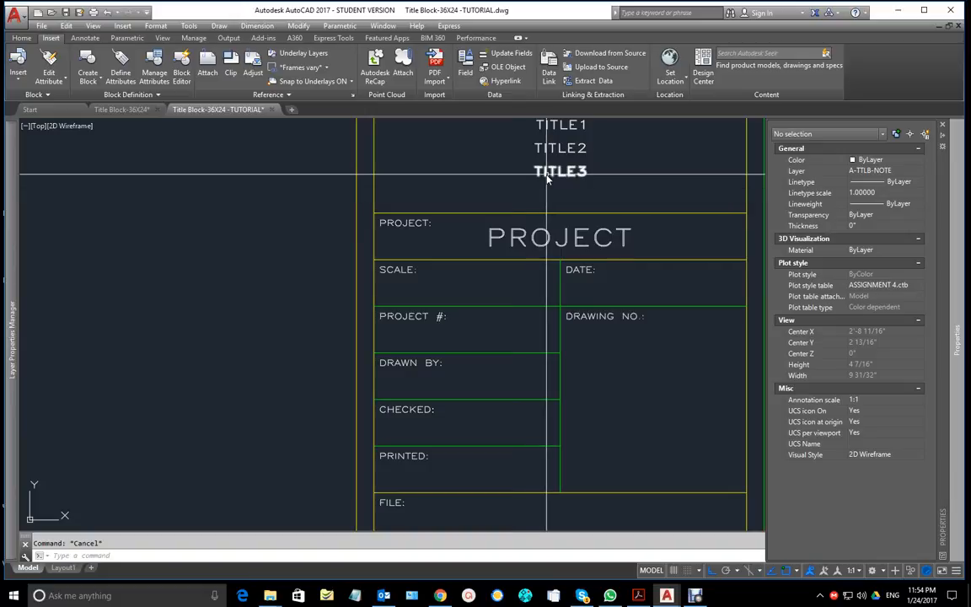
type("c")
key("space")
left_click(571, 176)
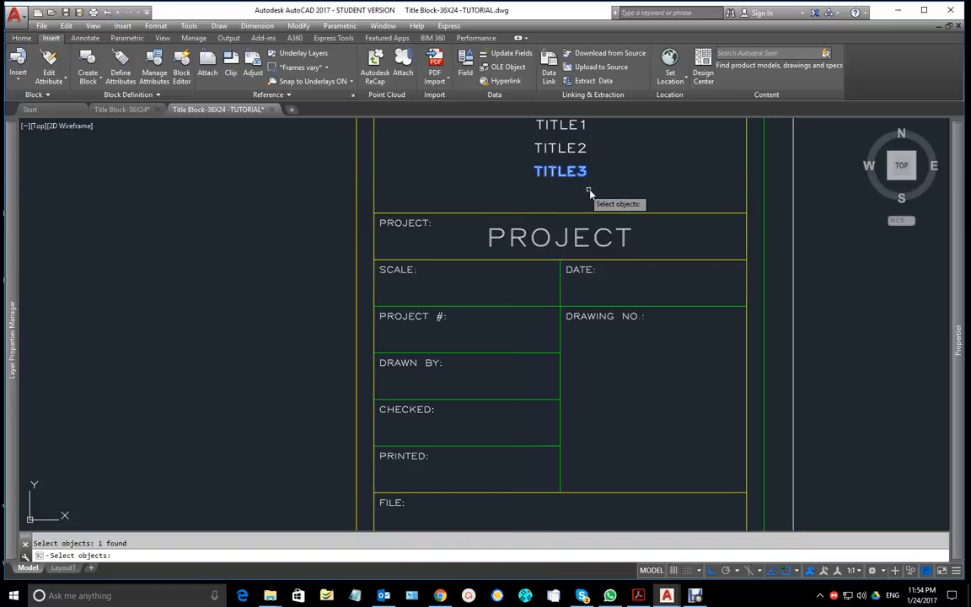
key("space")
right_click(589, 194, "shift")
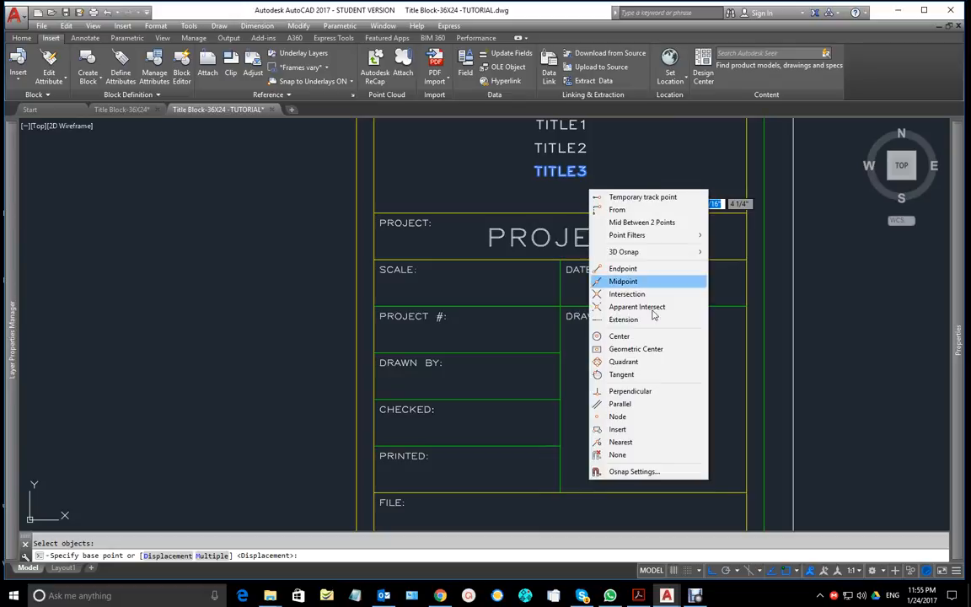
left_click(628, 280)
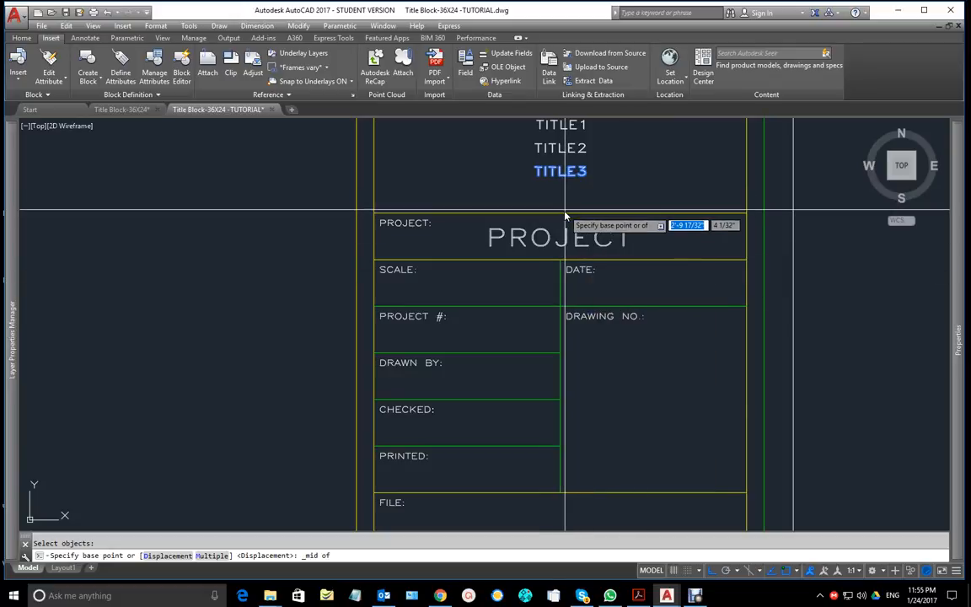
left_click(572, 217)
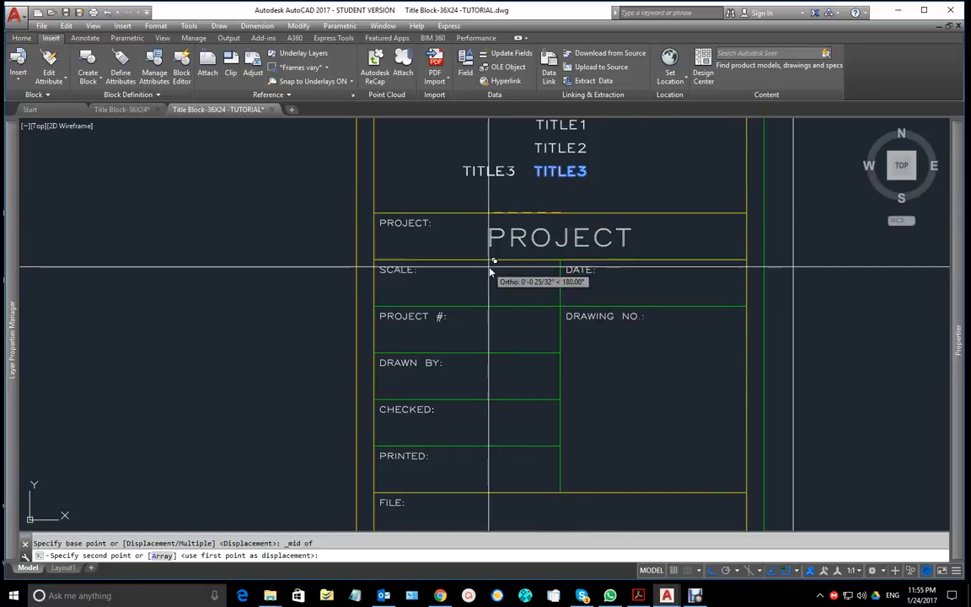
right_click(491, 268, "shift")
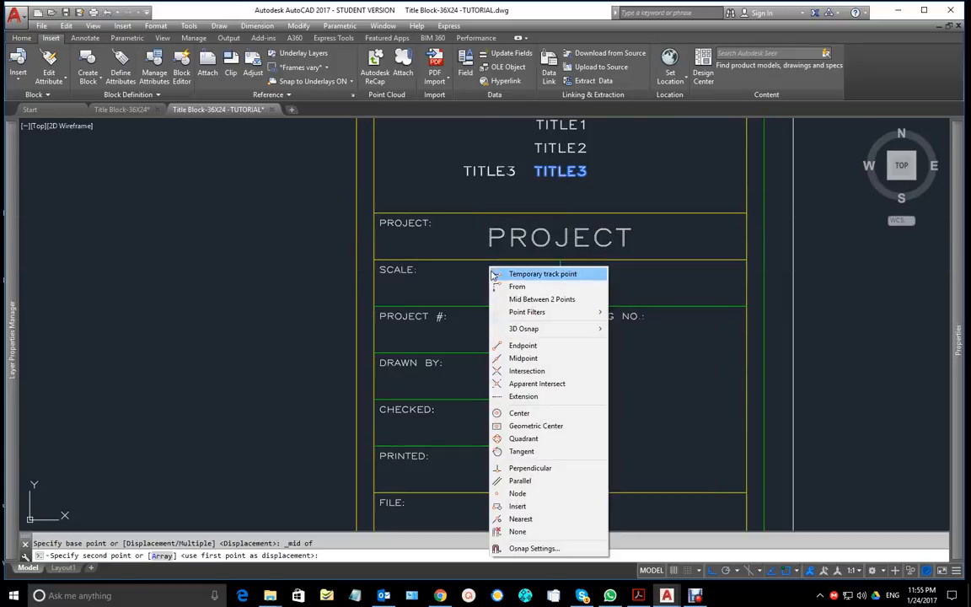
left_click(542, 358)
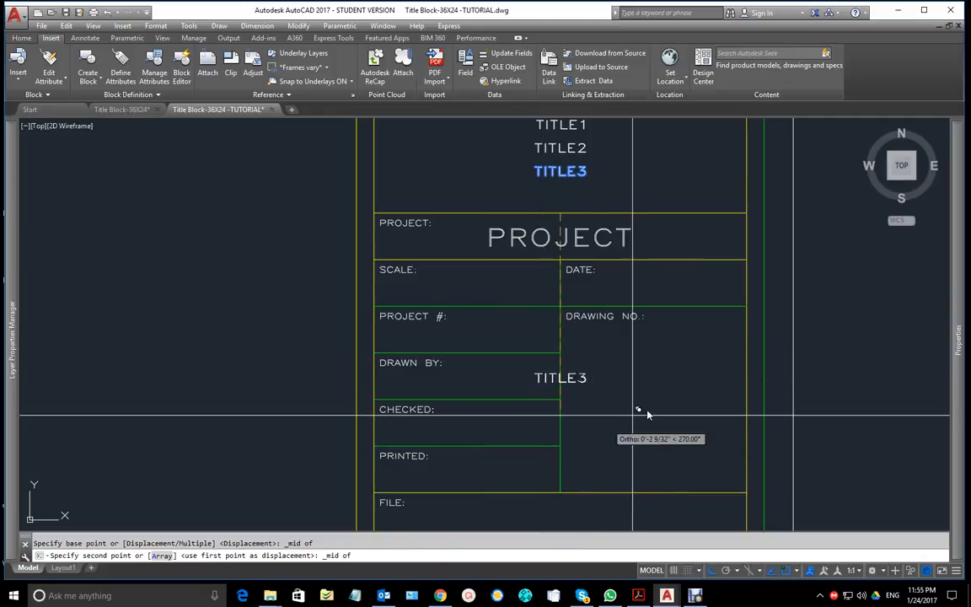
left_click(465, 352)
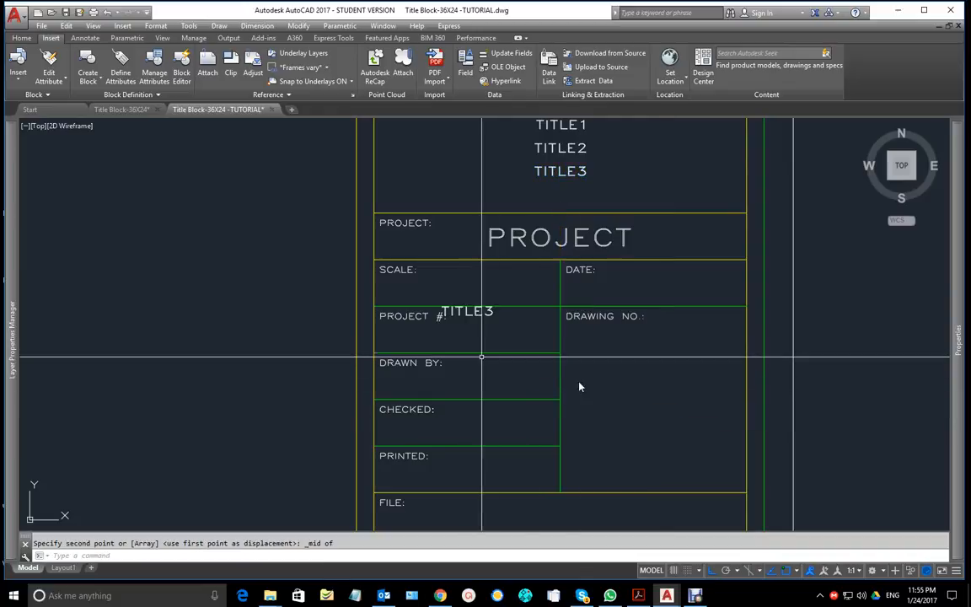
Step: Move the new TITLE3 copy straight down about 1/4" into the PROJECT # cell
key("space")
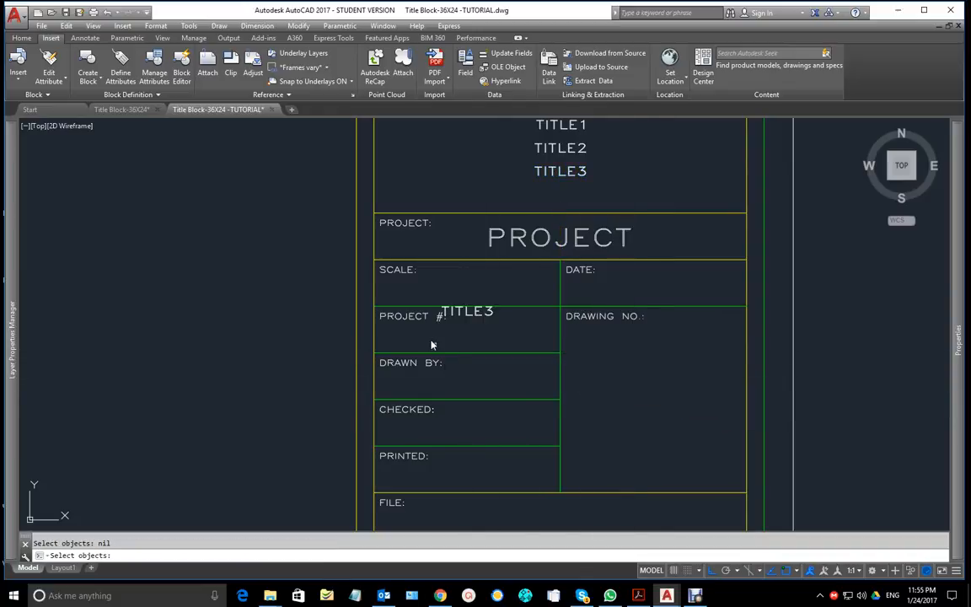
left_click(488, 319)
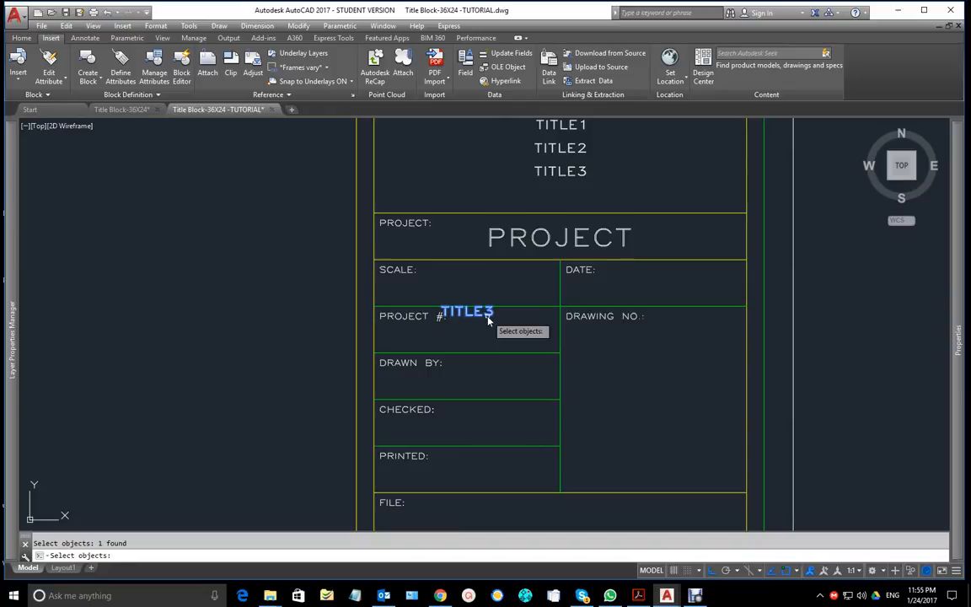
key("space")
left_click(263, 314)
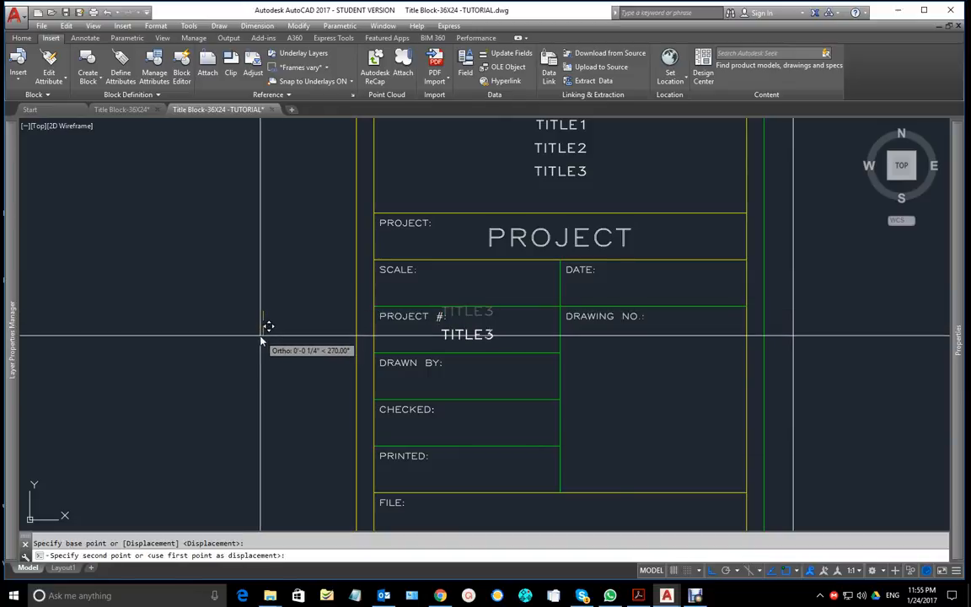
left_click(262, 338)
Step: Copy the PROJECT # cell's attribute into the SCALE, DRAWN BY, CHECKED and PRINTED cells, using the cell corners as reference points
mouse_move(428, 385)
middle_mouse_down()
mouse_move(516, 364)
mouse_move(492, 373)
middle_mouse_up()
type("c")
key("space")
left_click(540, 328)
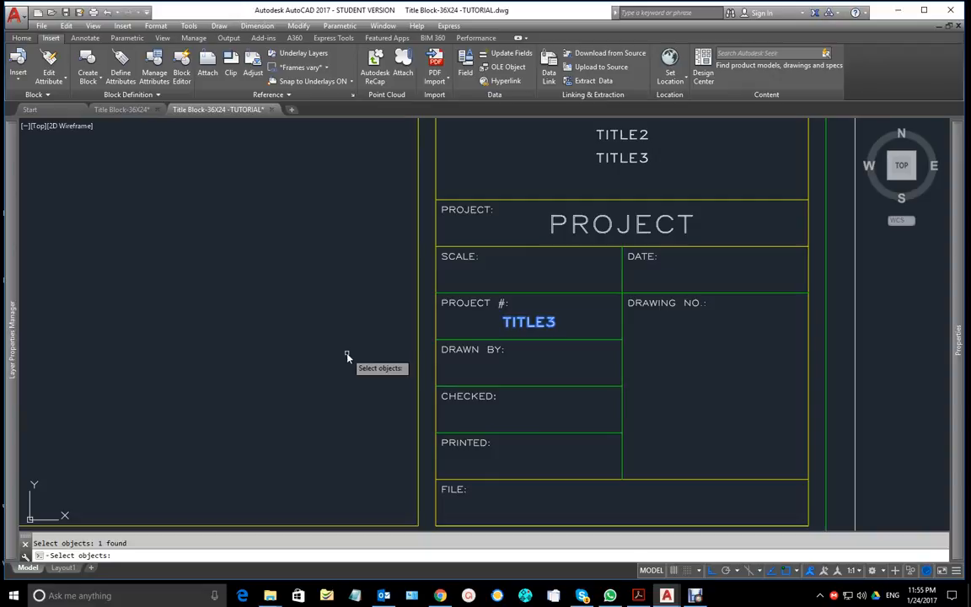
key("Return")
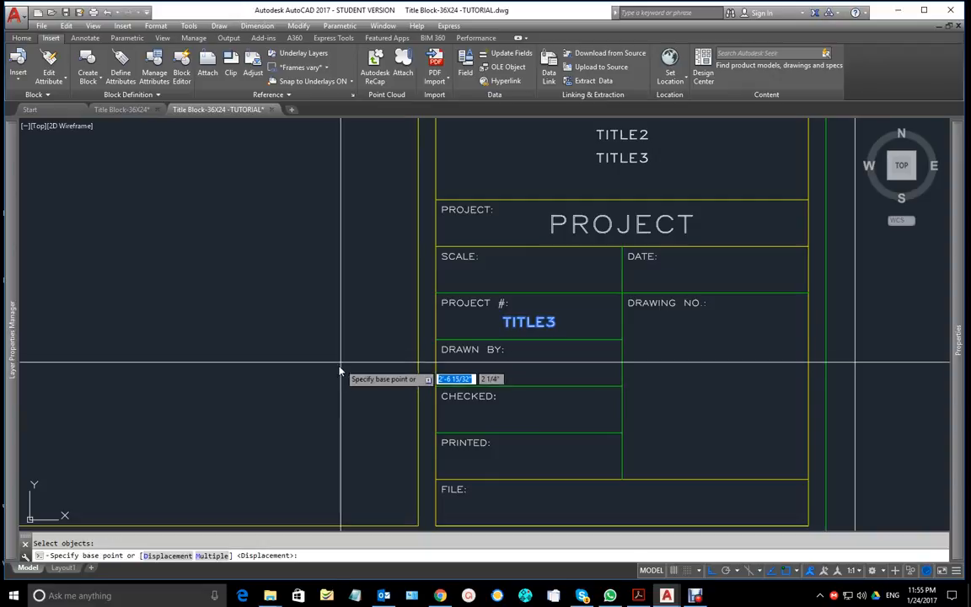
left_click(226, 555)
left_click(438, 339)
left_click(447, 292)
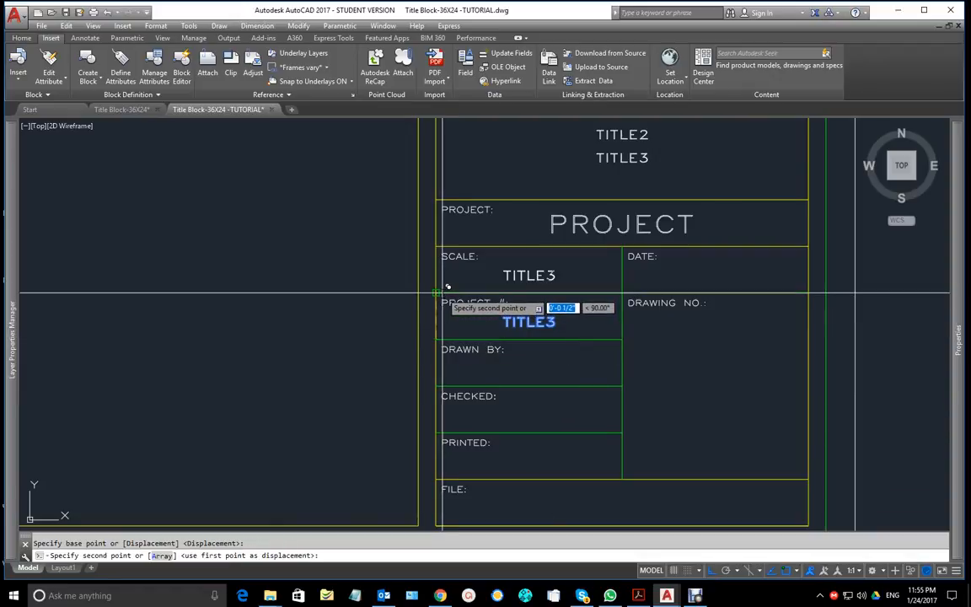
left_click(447, 381)
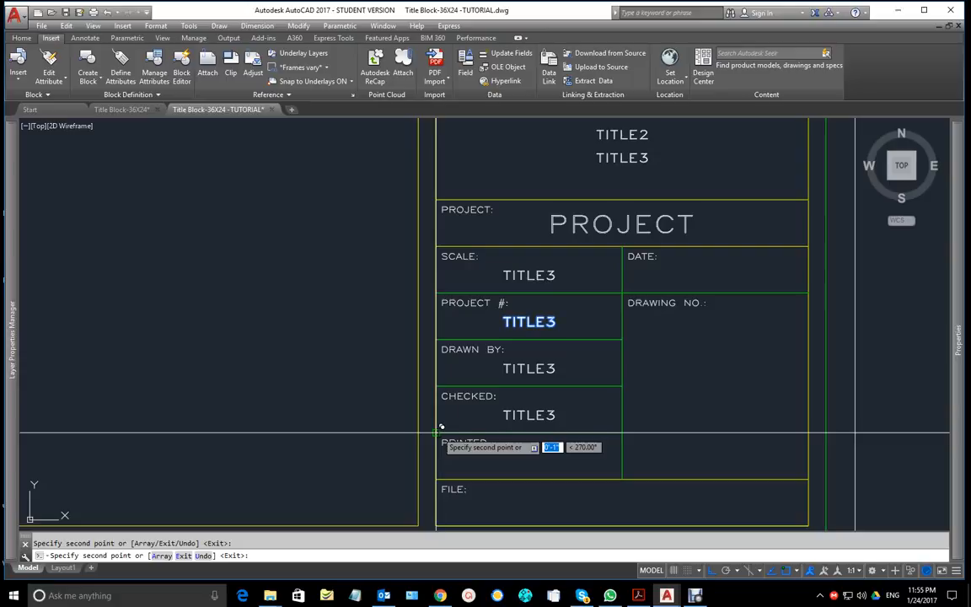
left_click(444, 426)
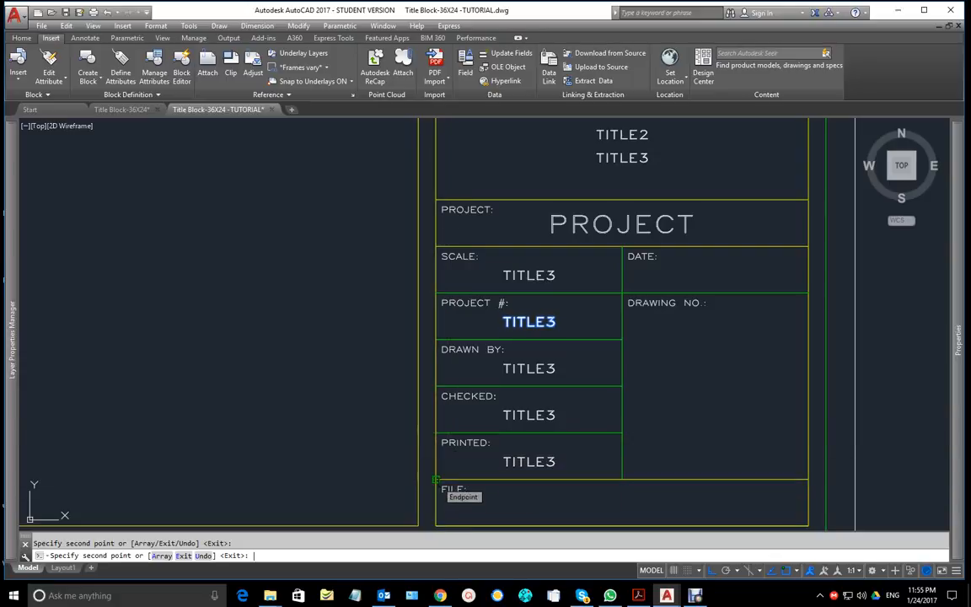
key("Return")
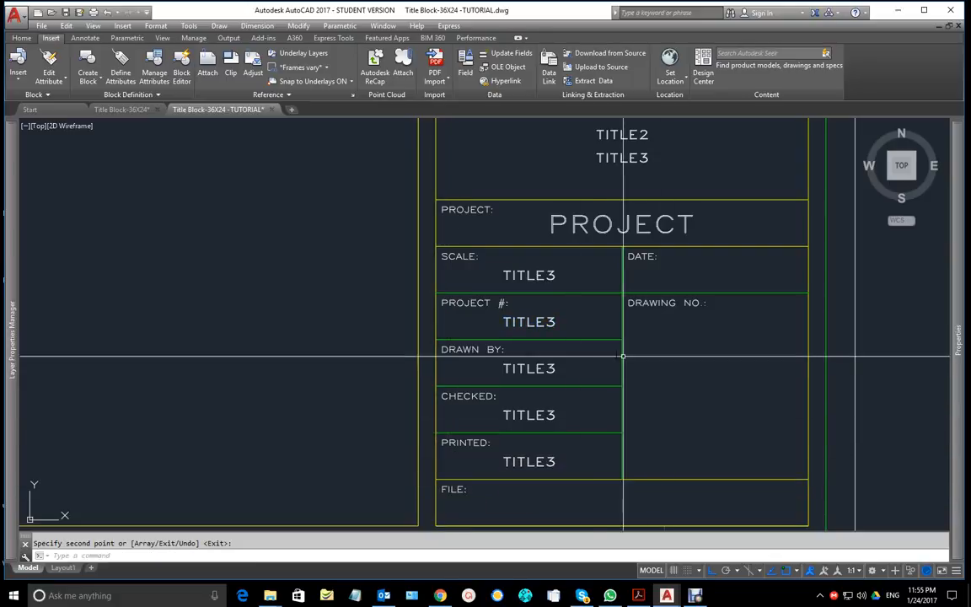
left_click(556, 278)
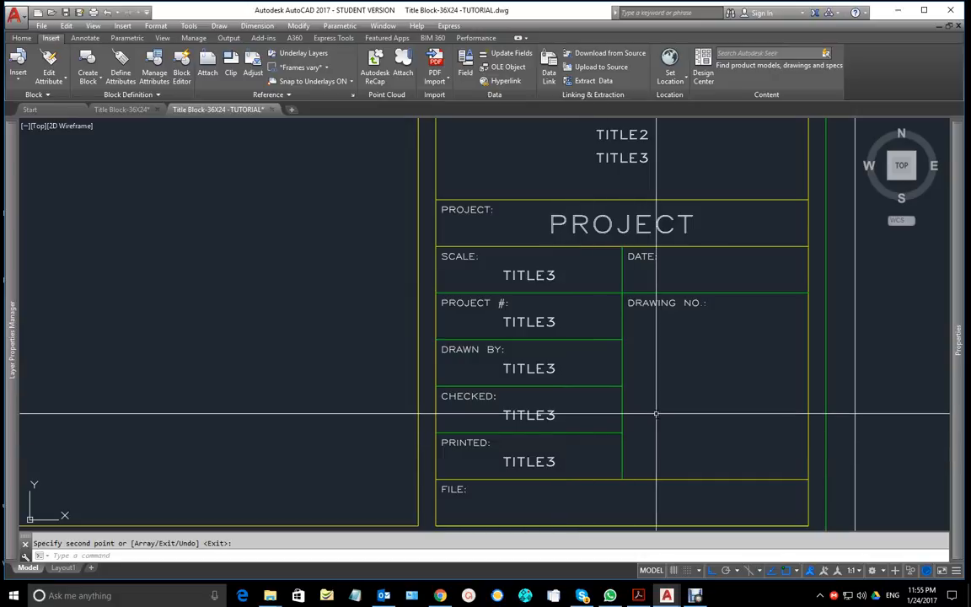
type("co")
key("space")
left_click(555, 275)
key("Return")
left_click(436, 292)
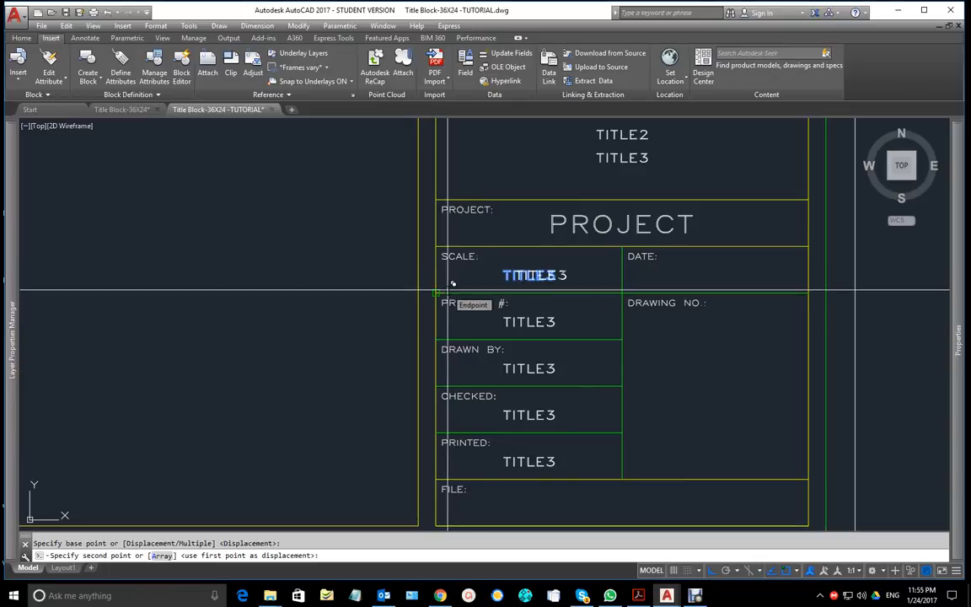
key("Escape")
key("space")
key("Escape")
Step: Copy the SCALE cell's attribute into the DATE cell, from the SCALE cell's lower-left corner to the DATE cell's lower-left intersection
key("space")
left_click(507, 273)
key("space")
left_click(436, 293)
right_click(544, 298, "shift")
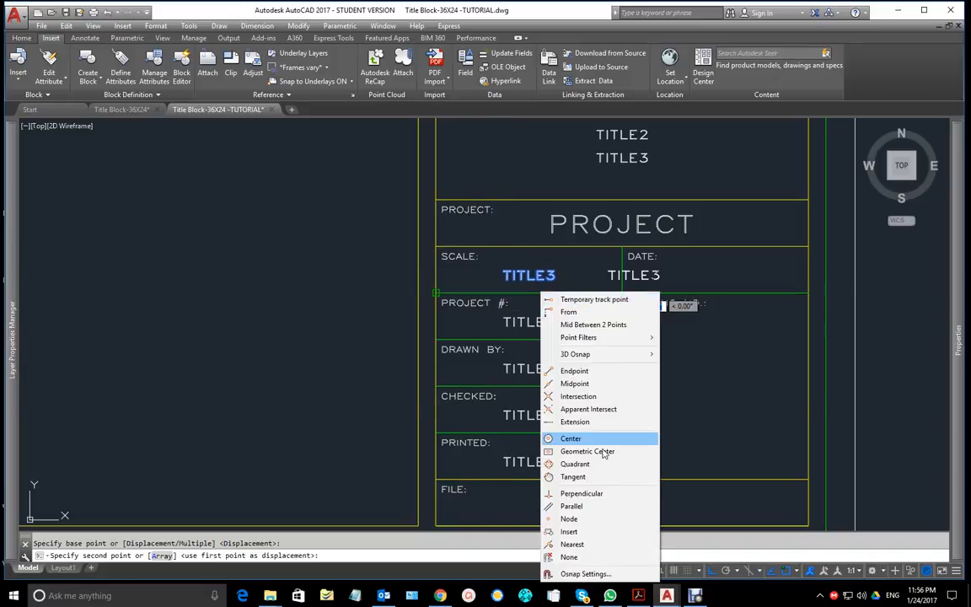
left_click(604, 396)
left_click(626, 296)
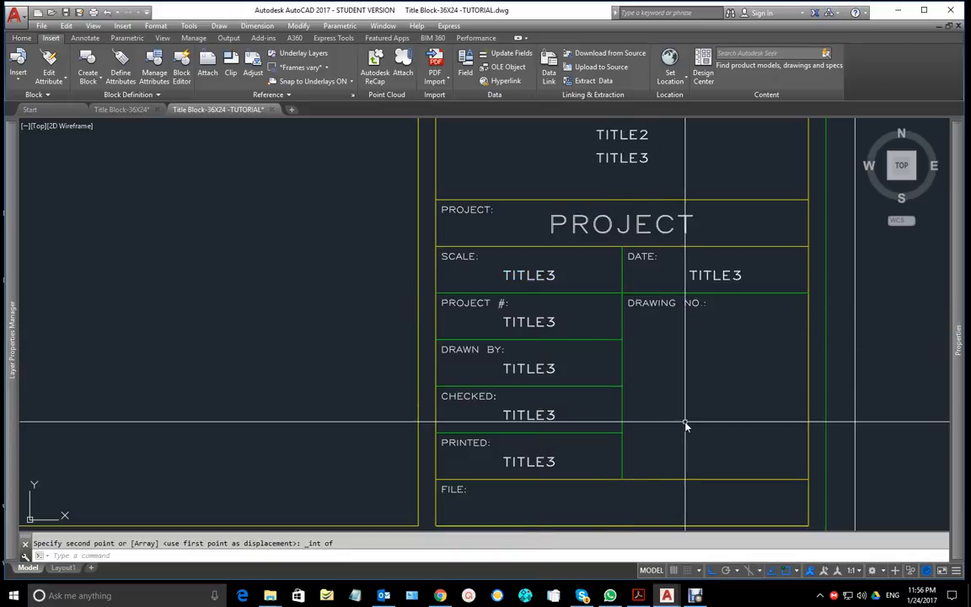
type("c")
key("Return")
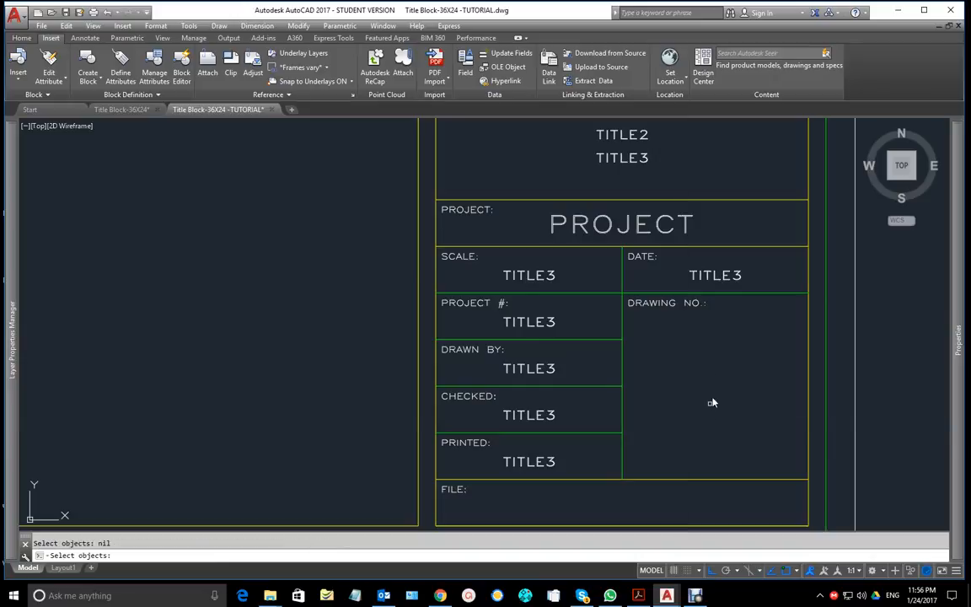
left_click(709, 281)
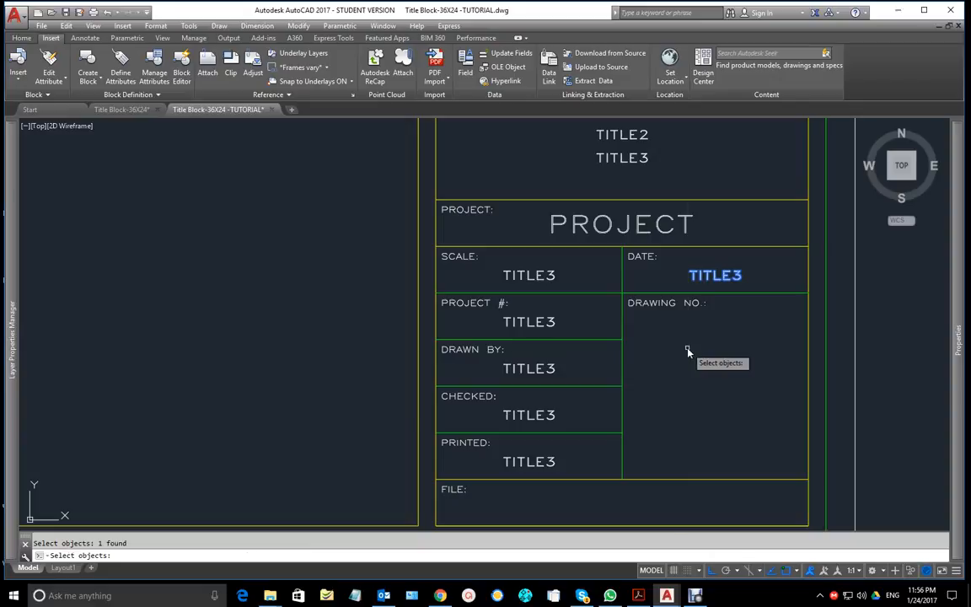
key("Return")
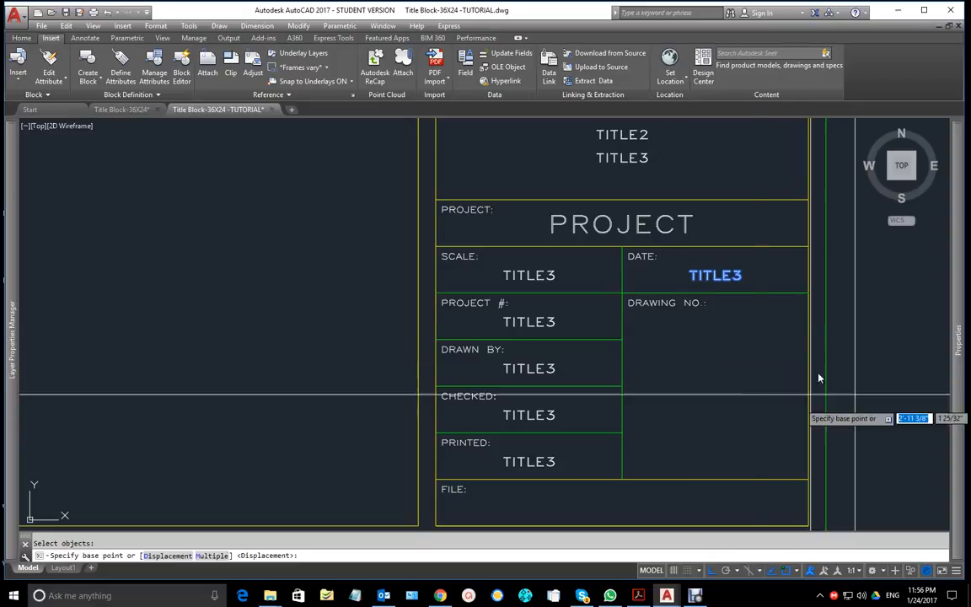
left_click(853, 279)
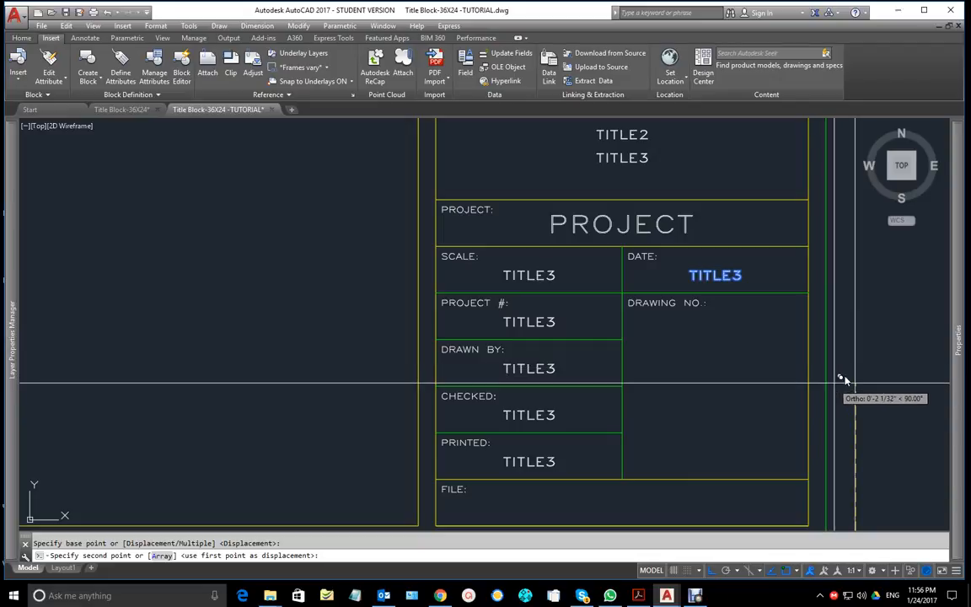
key("Escape")
Step: Copy the DATE cell's attribute straight down about 1 3/16" to the middle of the DRAWING NO. cell
key("Return")
left_click(735, 276)
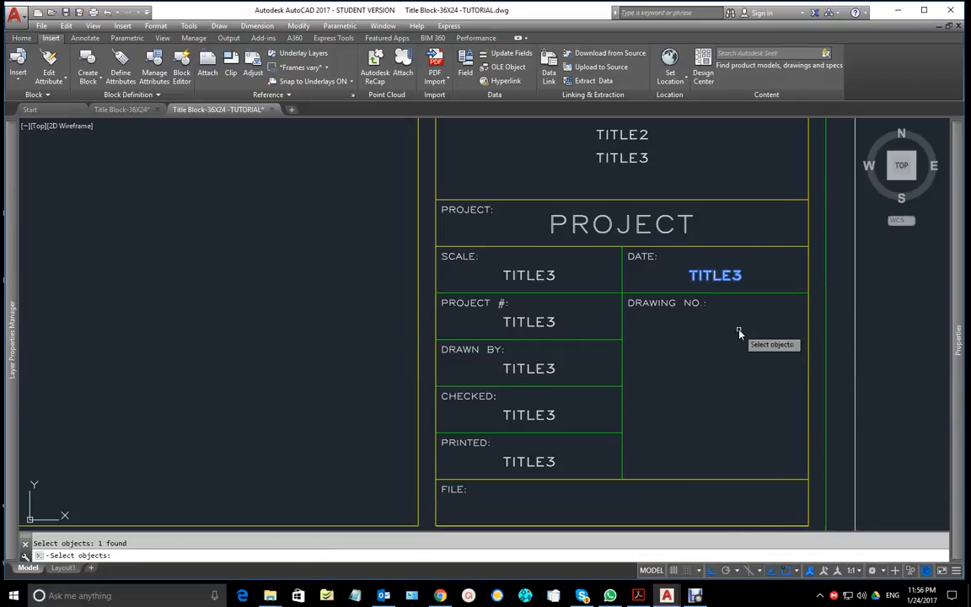
key("Return")
left_click(754, 275)
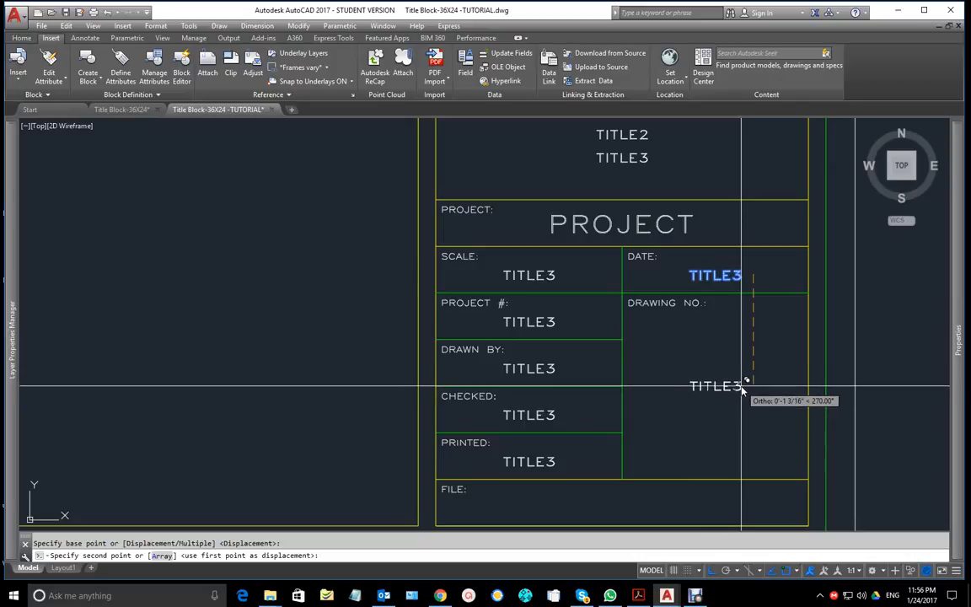
left_click(742, 390)
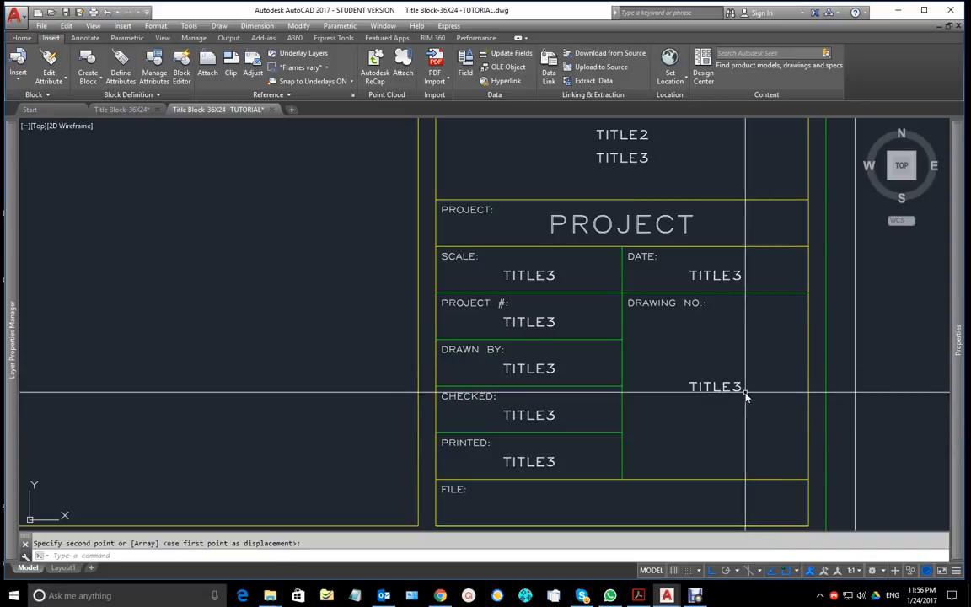
Step: Try a text height of 1/2" on the attribute copy in the DRAWING NO. cell
left_click(742, 390)
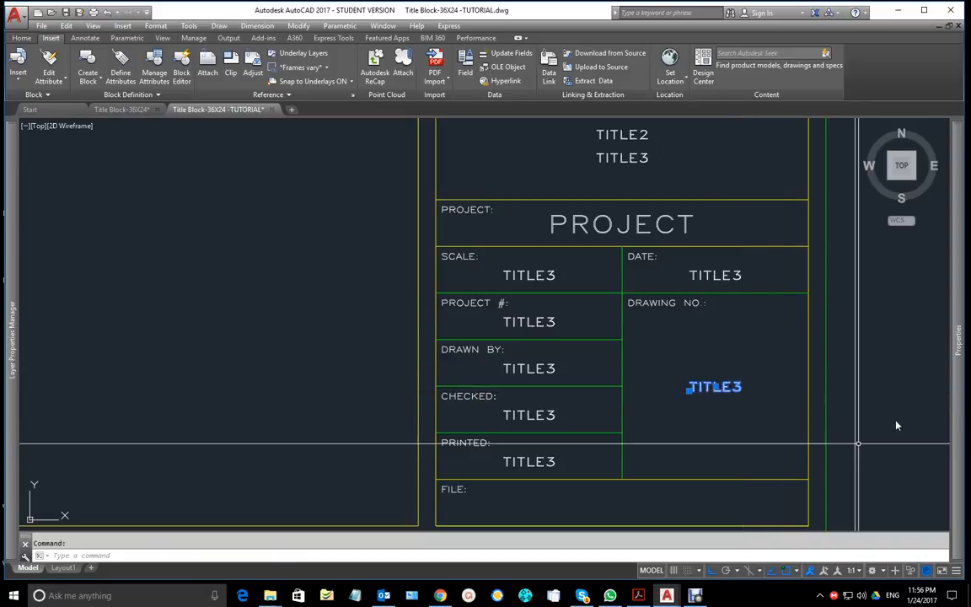
mouse_move(960, 339)
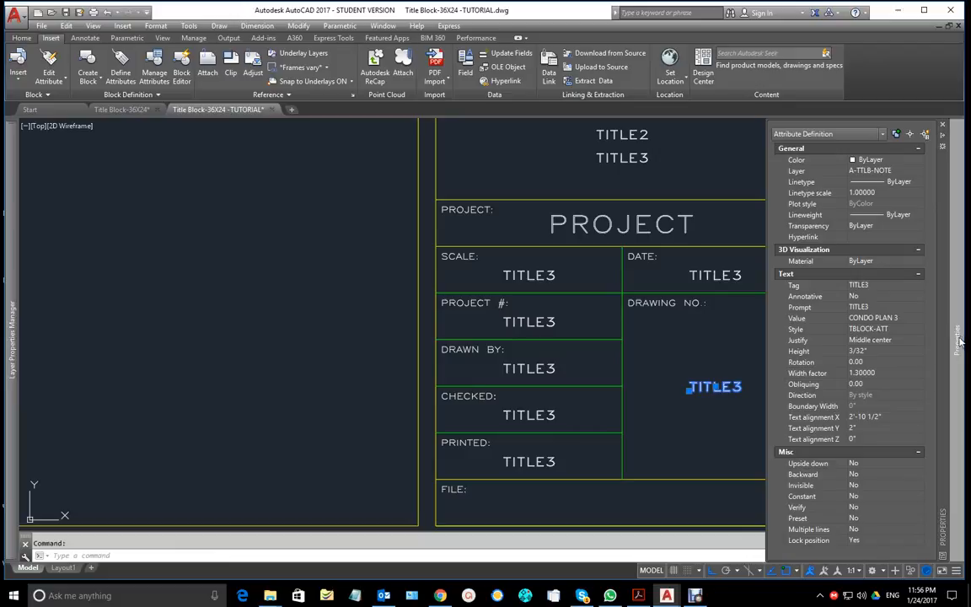
left_click(885, 353)
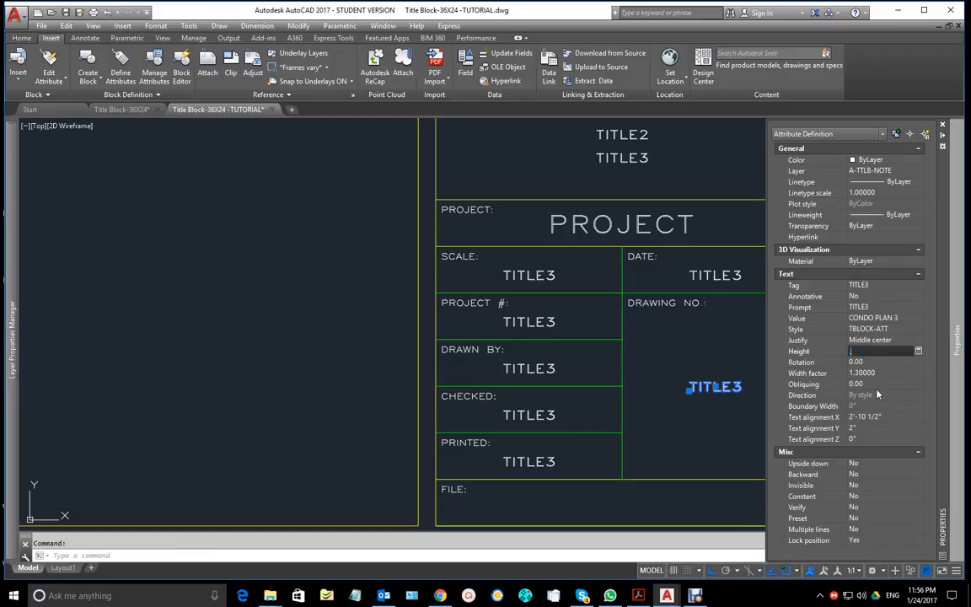
type("1/2")
key("Tab")
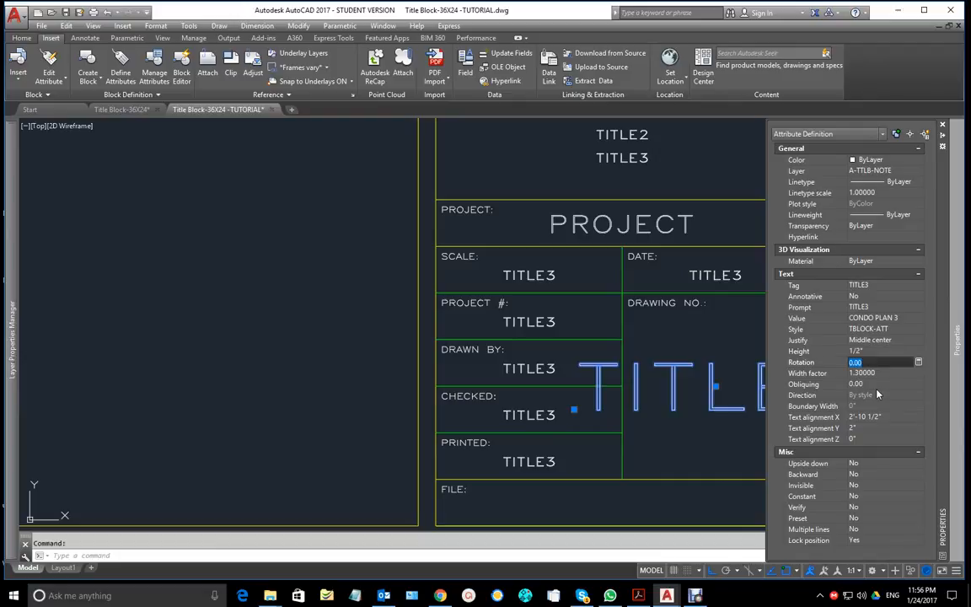
Step: Set the DRAWING NO. cell attribute's text height to 1/4" and switch to the assignment PDF to compare it with the sample title block
left_click(868, 351)
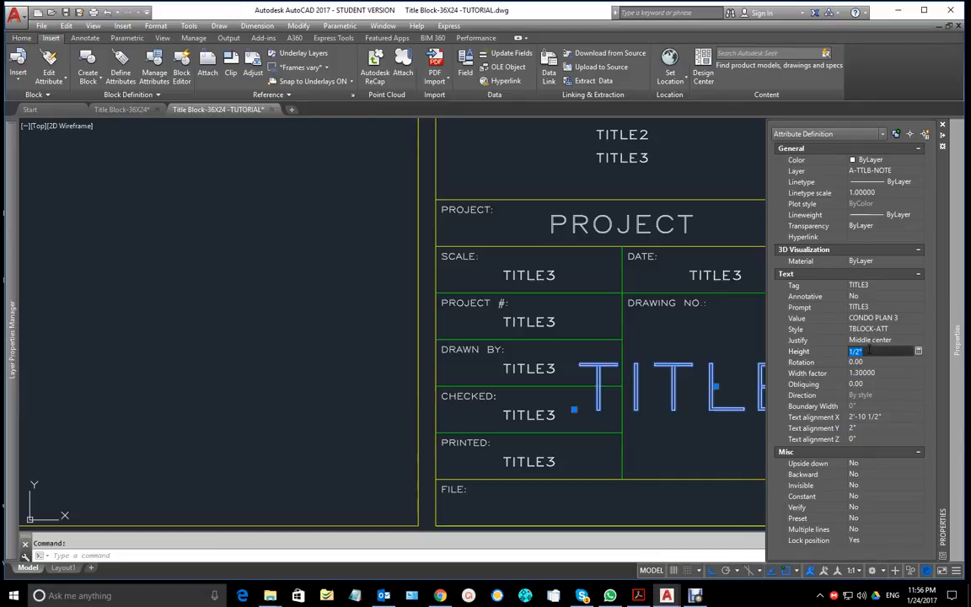
key("BackSpace")
type(".25")
key("Tab")
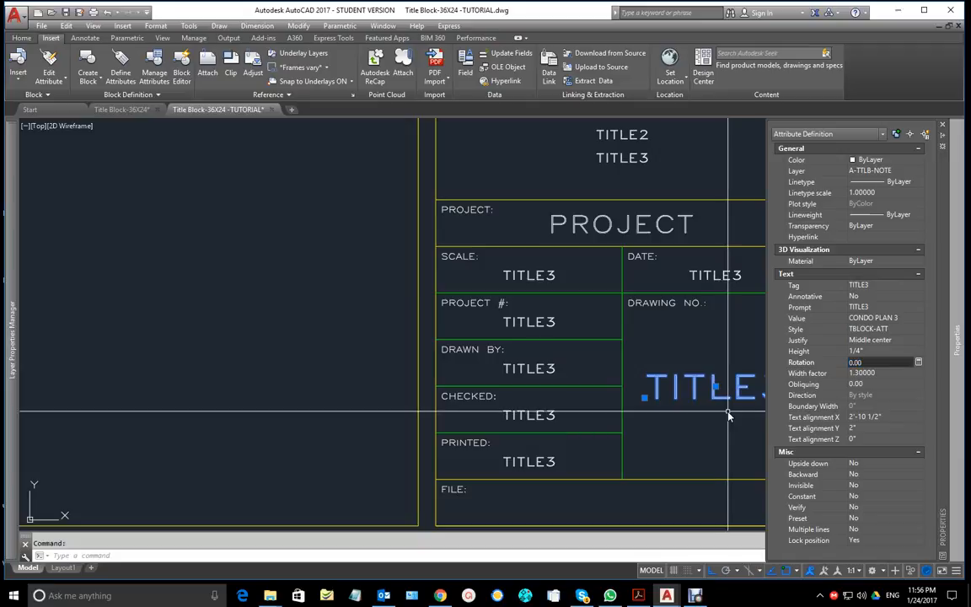
left_click(640, 597)
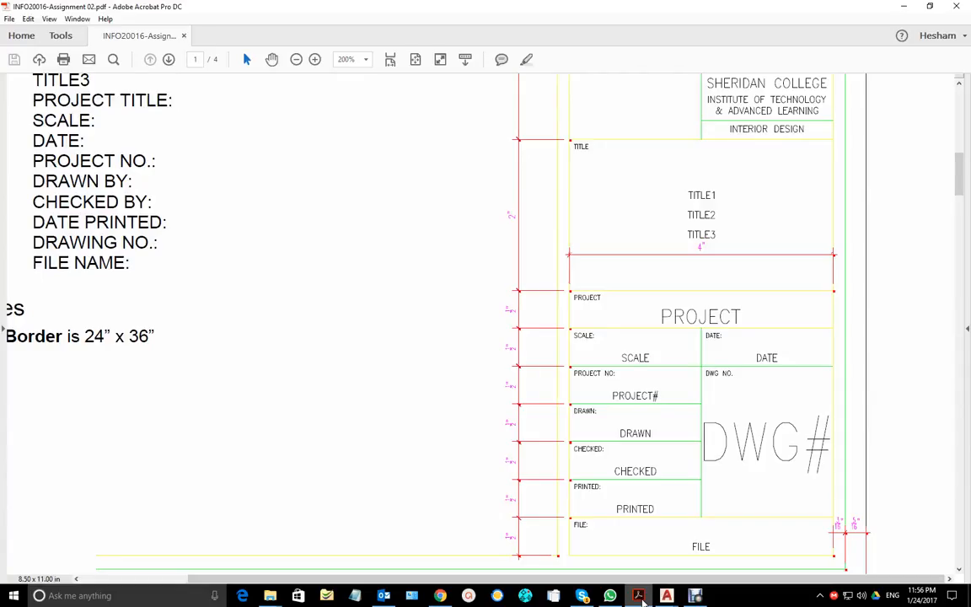
Step: Return to the drawing, set the tag of the DRAWING NO. cell's attribute to DWG#, and copy that text
left_click(641, 596)
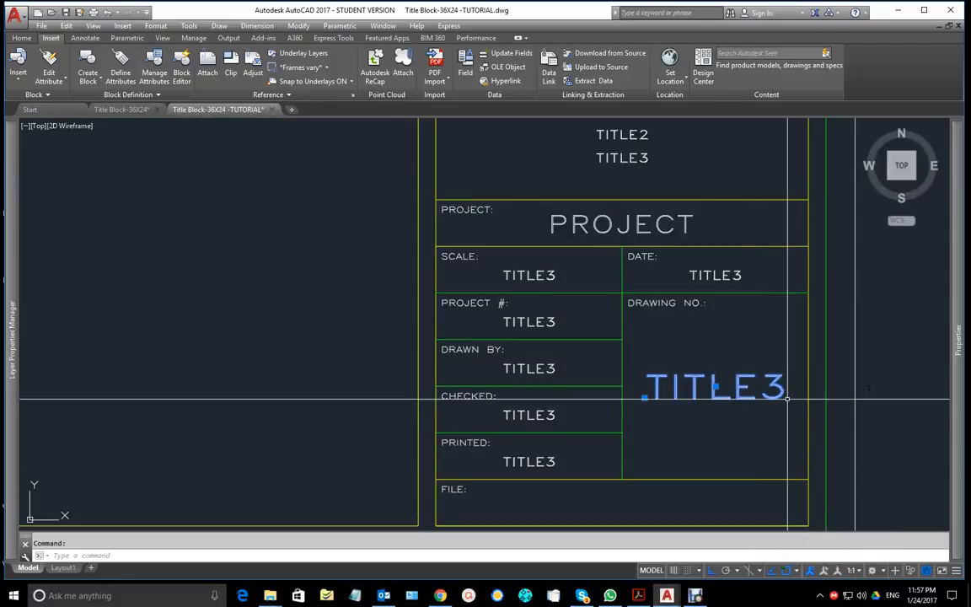
mouse_move(959, 345)
left_click(895, 286)
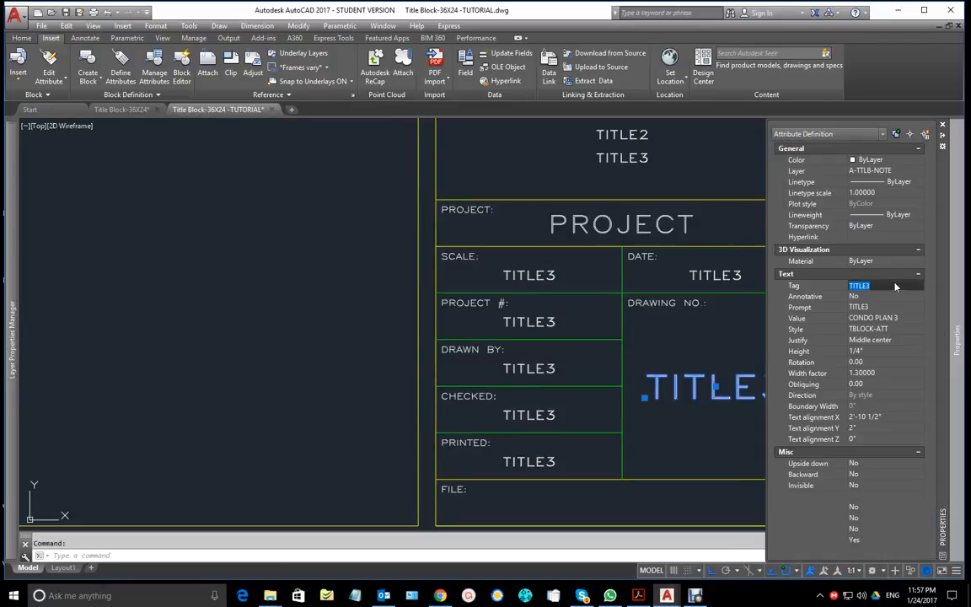
type("DWG")
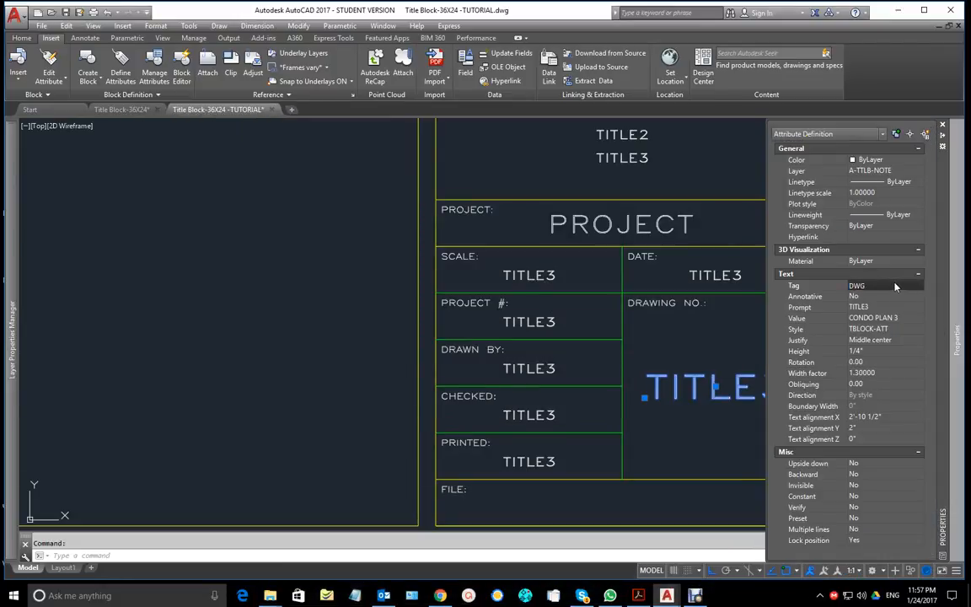
type("#")
left_click_drag(882, 285, 807, 289)
key("ctrl+c")
Step: Set both the prompt and the value of the DRAWING NO. cell's attribute to DWG# and deselect it
left_click(873, 307)
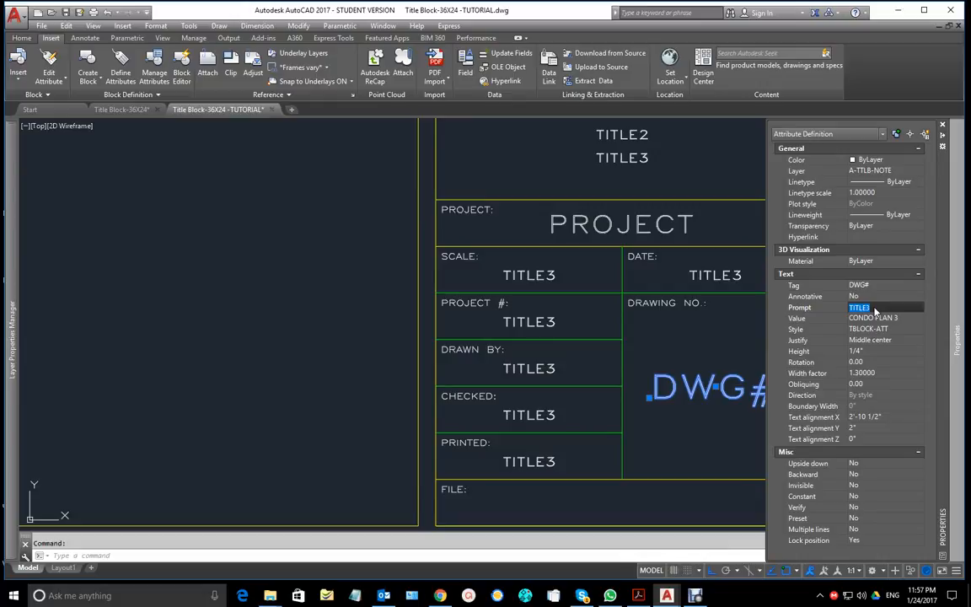
key("ctrl+v")
left_click(897, 318)
left_click_drag(905, 318, 824, 312)
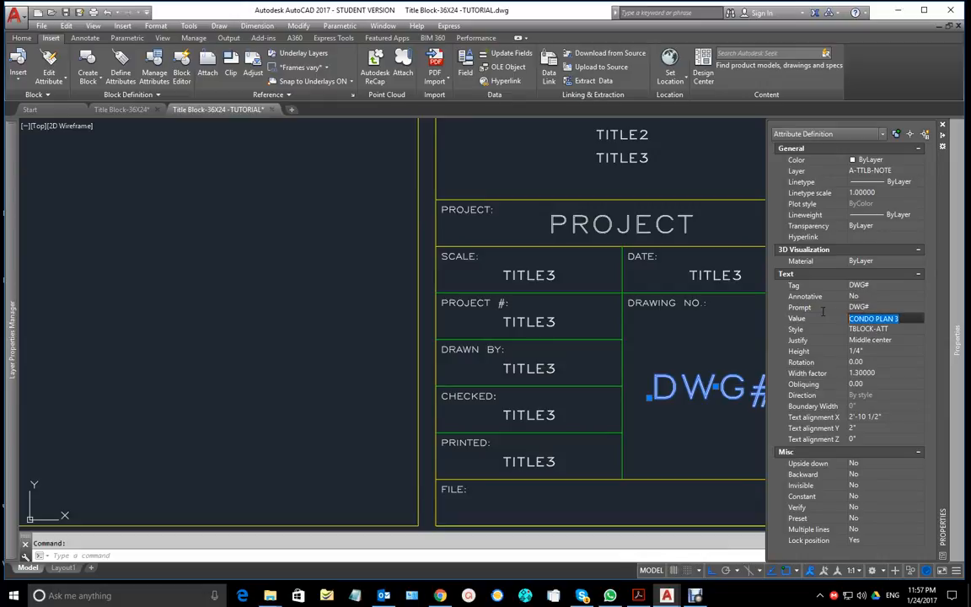
key("ctrl+v")
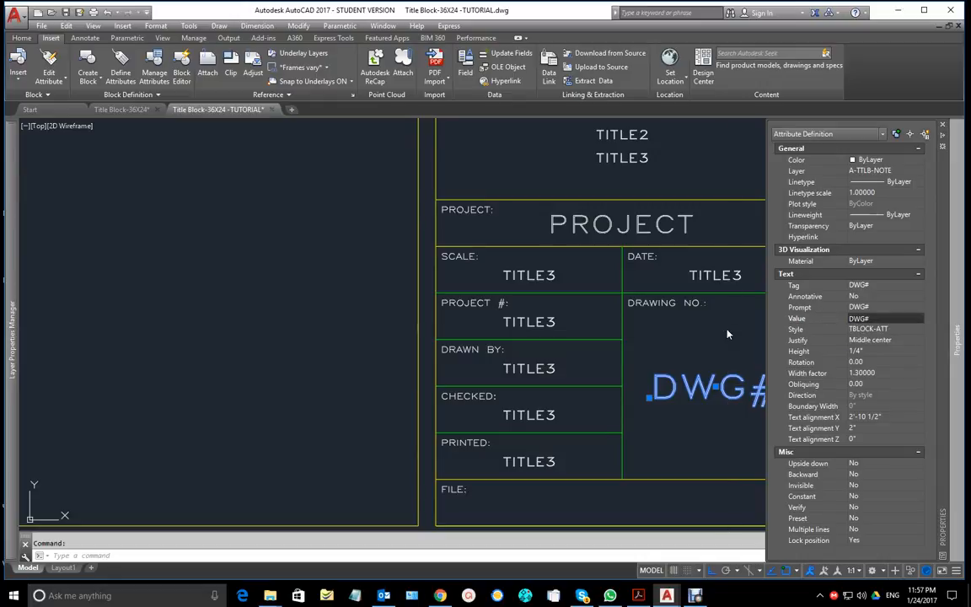
key("Escape")
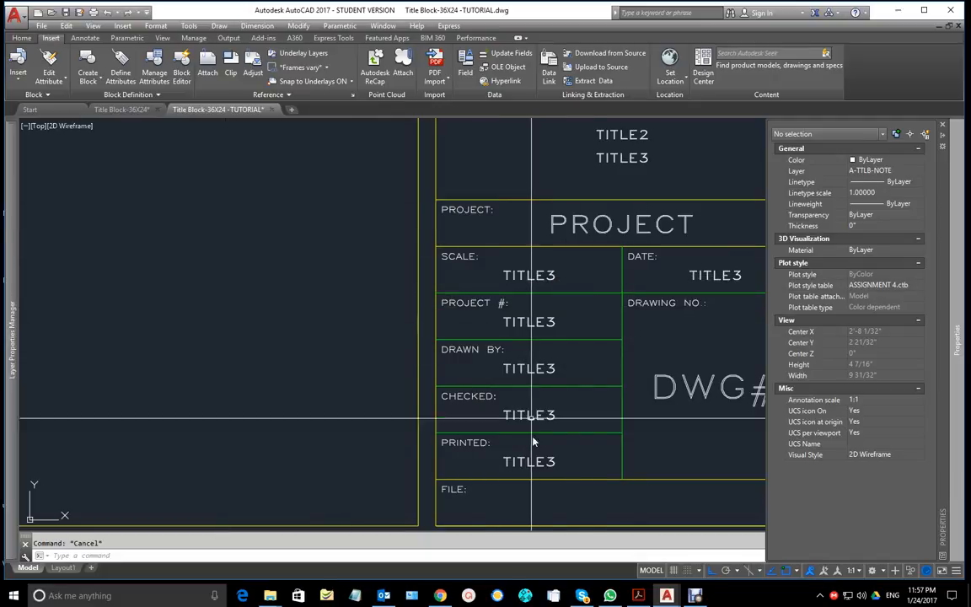
Step: Select the SCALE cell's attribute and review the required attribute field names in the assignment PDF
left_click(533, 285)
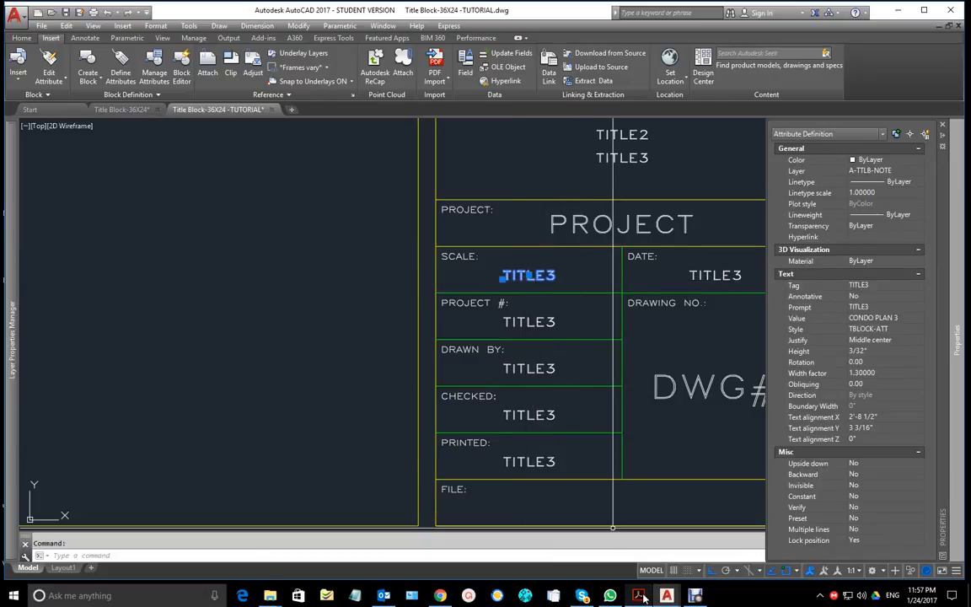
mouse_move(640, 596)
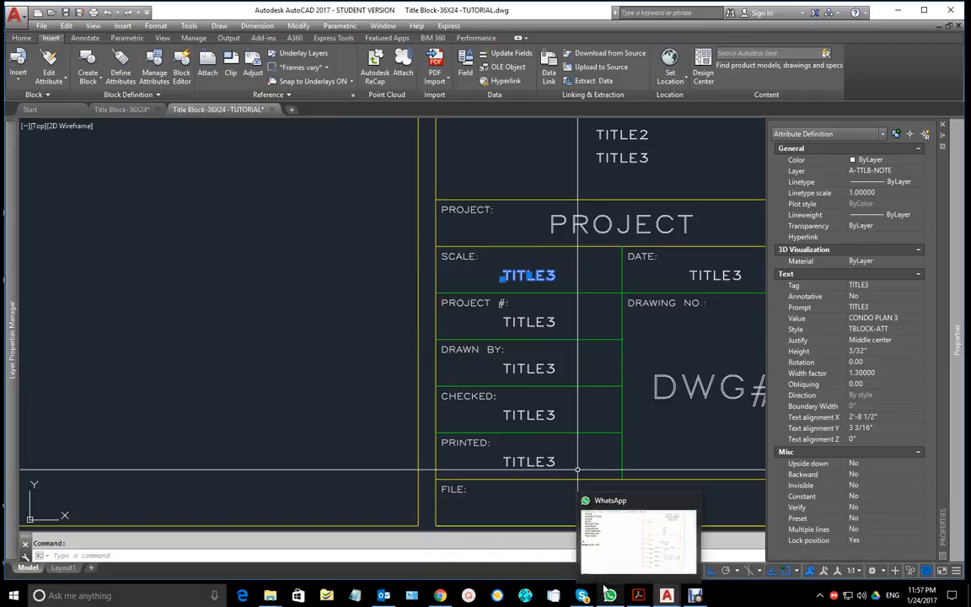
left_click(639, 596)
scroll(203, 185, "up", 4)
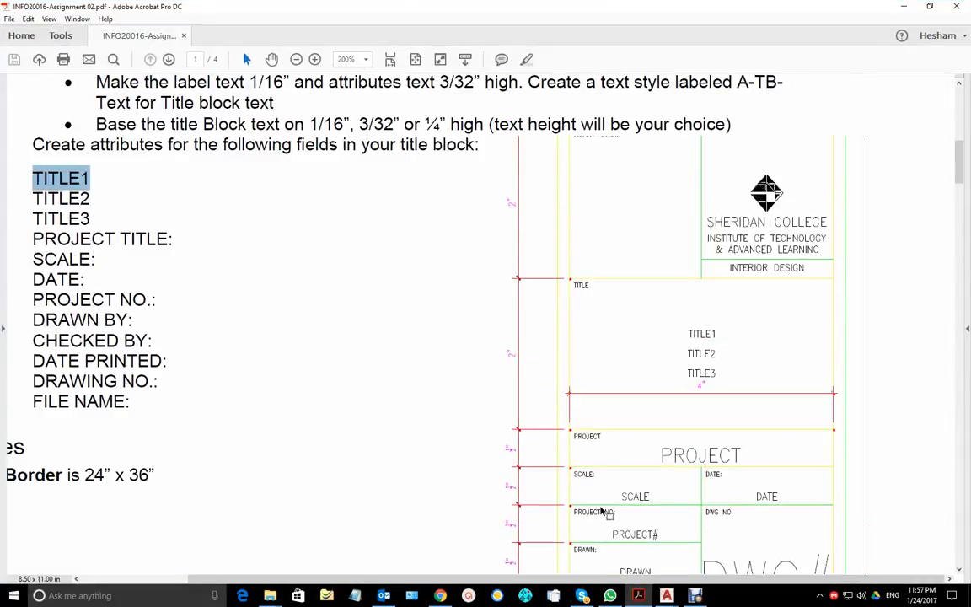
scroll(603, 507, "down", 1)
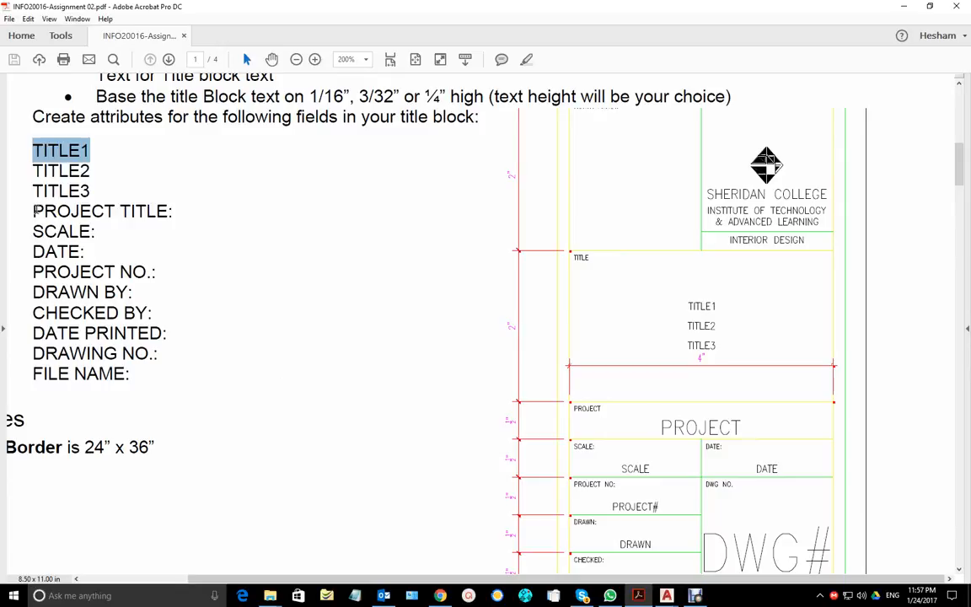
left_click_drag(33, 211, 150, 199)
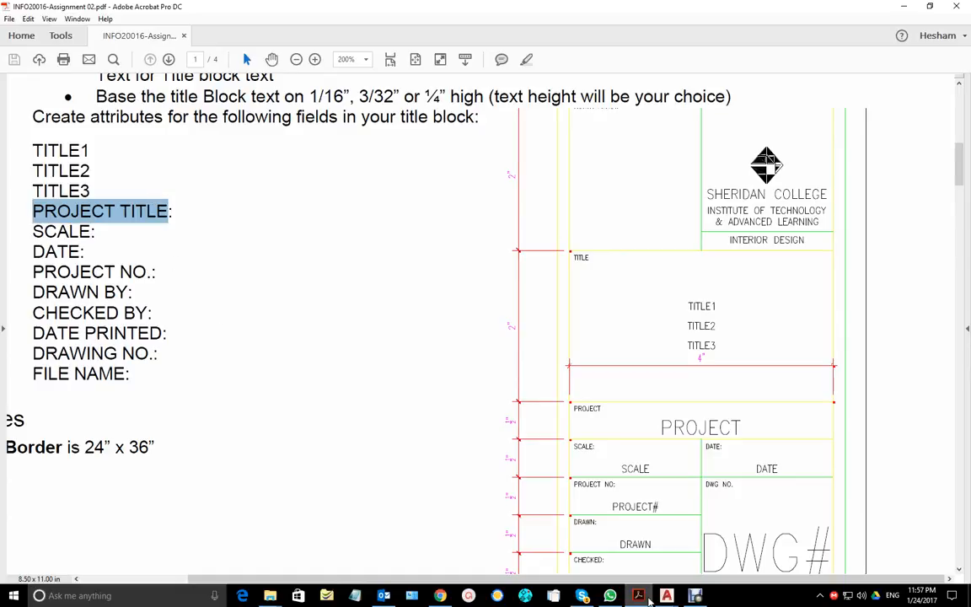
mouse_move(641, 596)
left_click(636, 506)
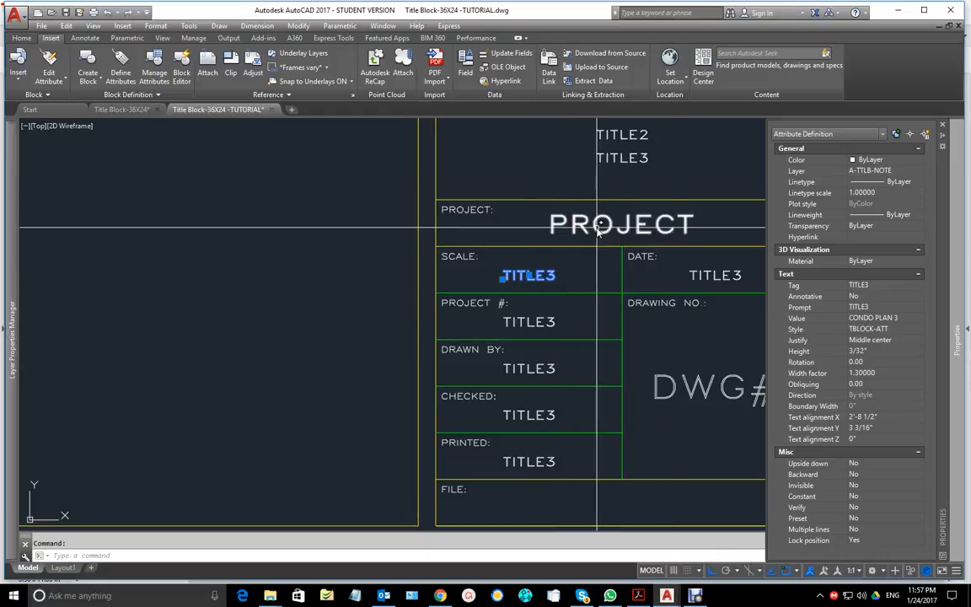
mouse_move(667, 596)
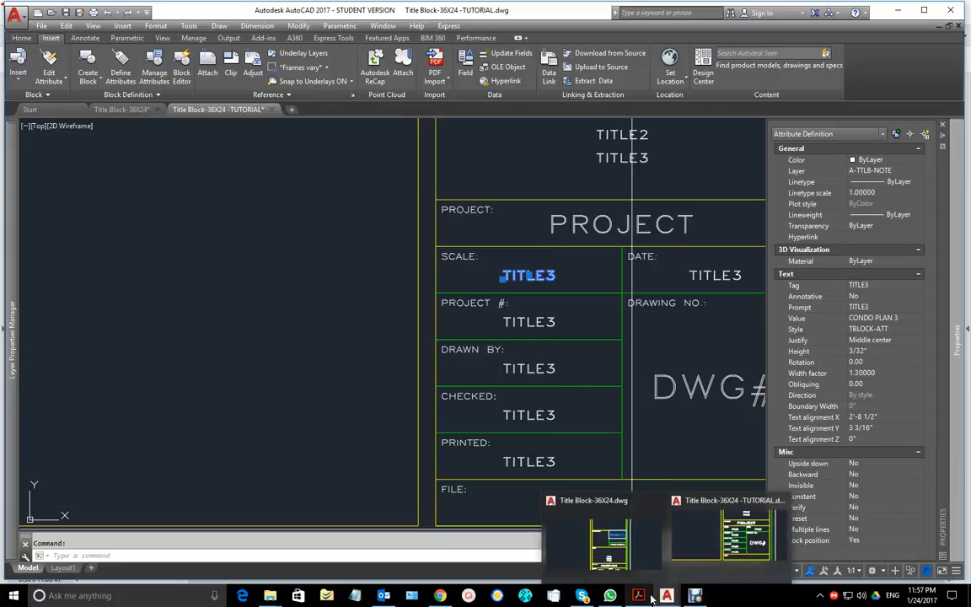
Step: Copy the text SCALE: from the field list in the assignment PDF and return to the tutorial title block drawing
left_click(638, 596)
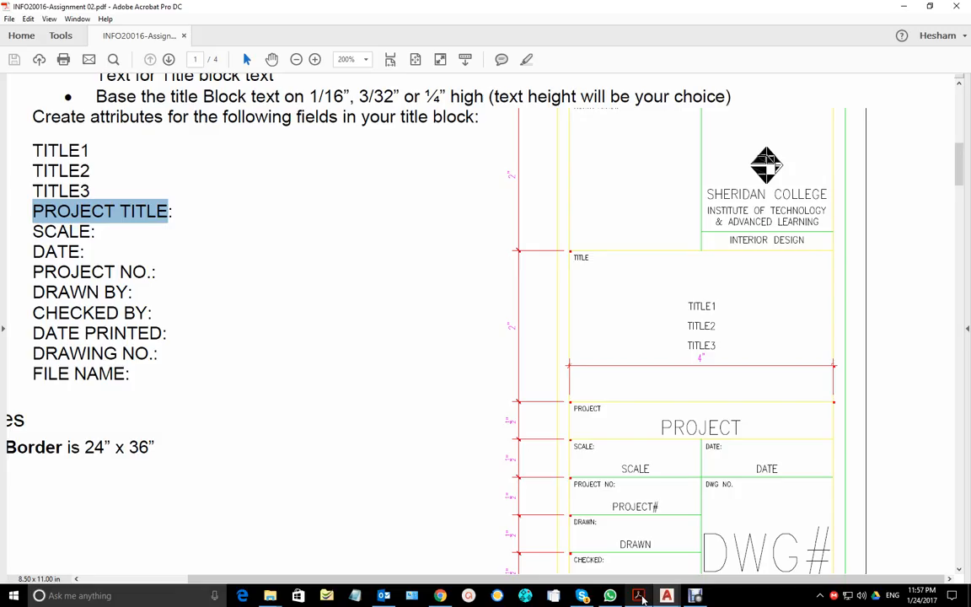
double_click(47, 232)
key("ctrl+c")
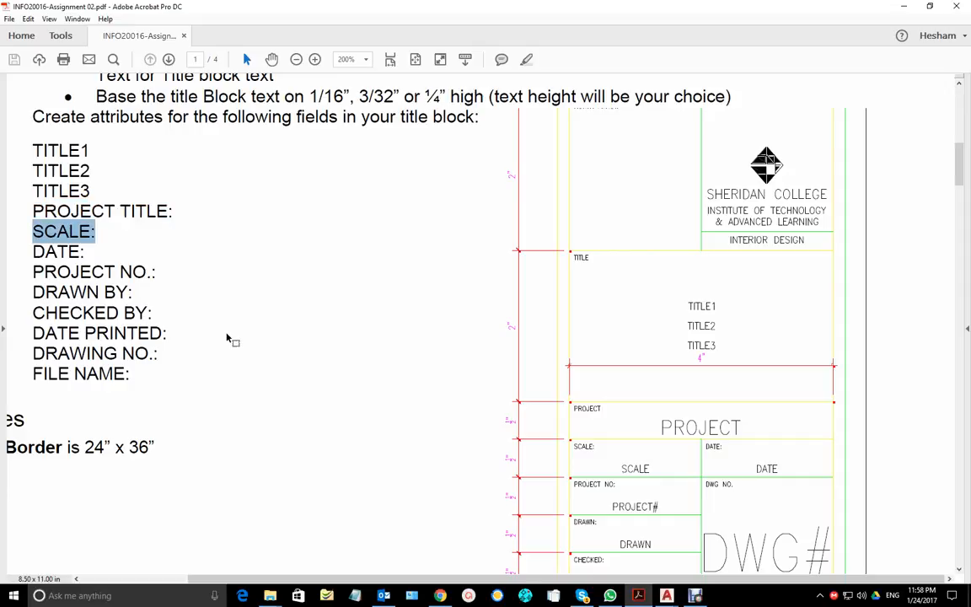
mouse_move(666, 595)
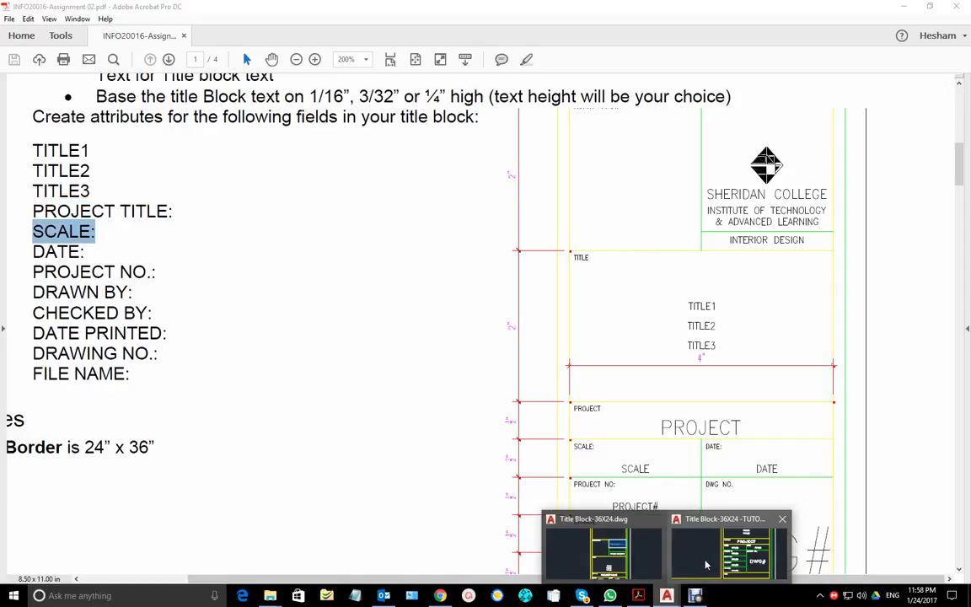
left_click(706, 565)
Step: Set both the tag and the prompt of the attribute in the PROJECT # cell to SCALE:
left_click(538, 324)
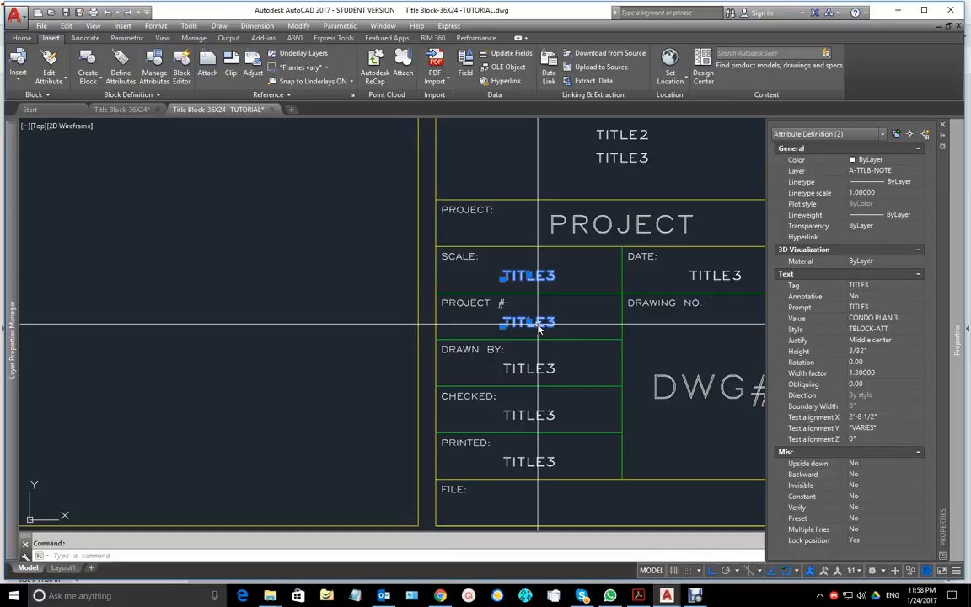
key("Escape")
left_click(531, 322)
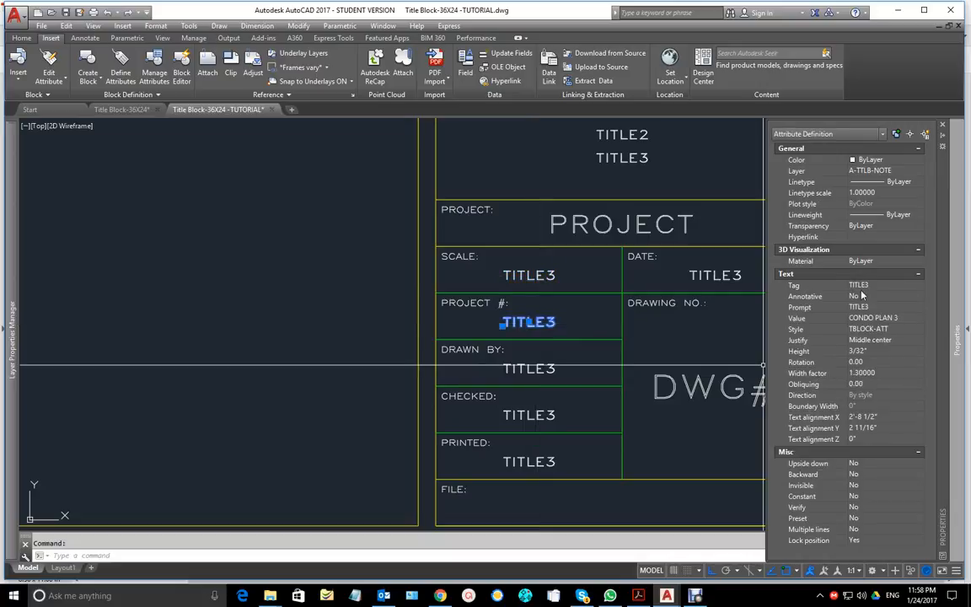
left_click(874, 287)
type("SCALE")
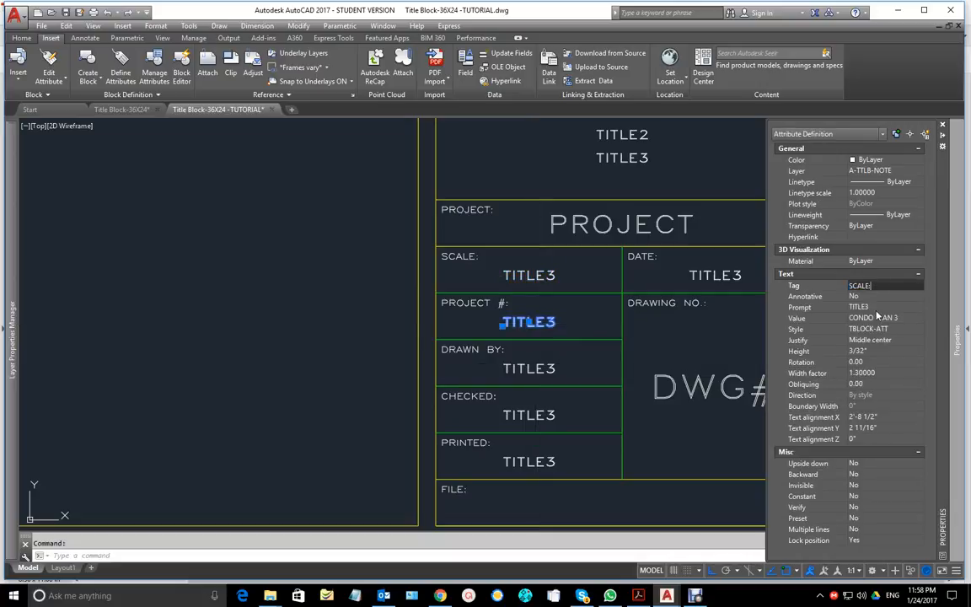
type(":")
left_click(874, 308)
type("SCALE:")
Step: Set the value of the PROJECT # cell's attribute to 3/8" = 1'0" and check its properties
left_click(881, 318)
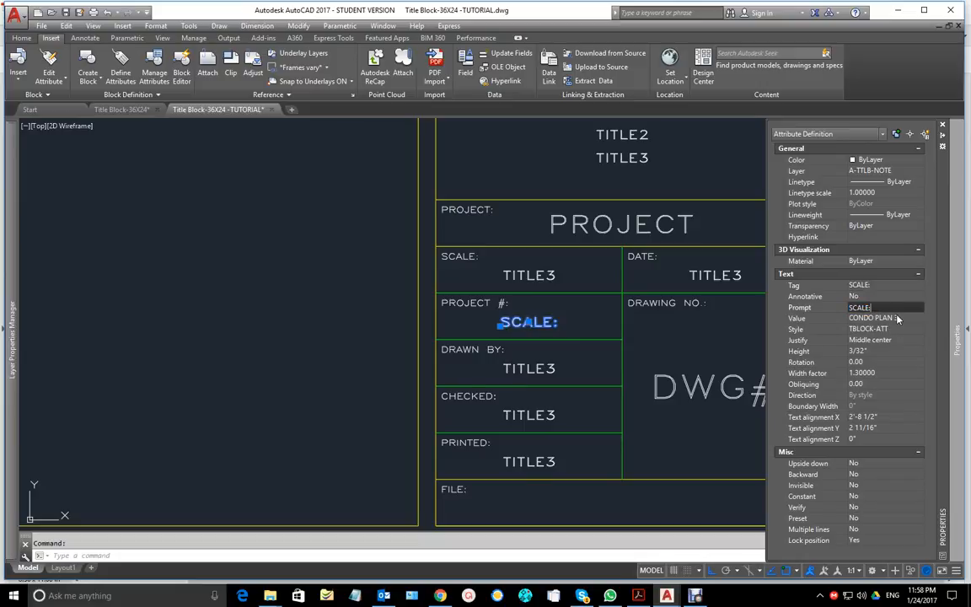
type("SCALE:")
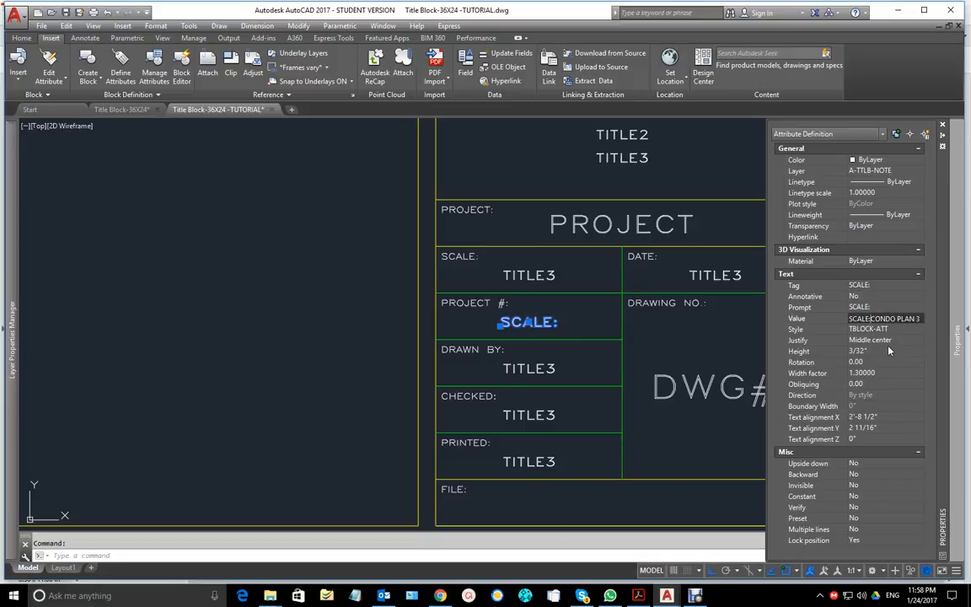
left_click_drag(920, 319, 797, 320)
key("ctrl+v")
left_click_drag(883, 318, 802, 317)
type("3/8\" = 1'0")
key("Escape")
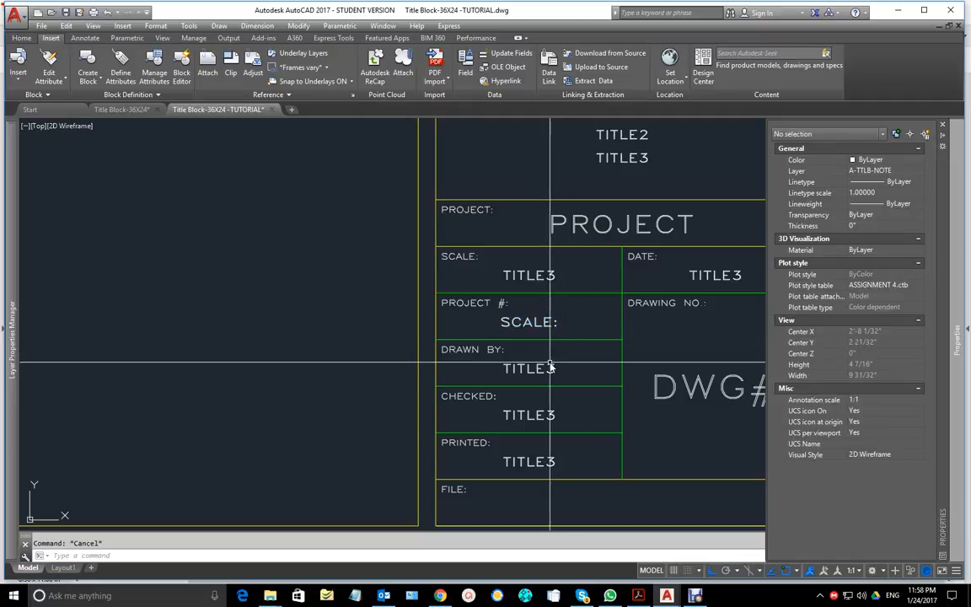
left_click(552, 323)
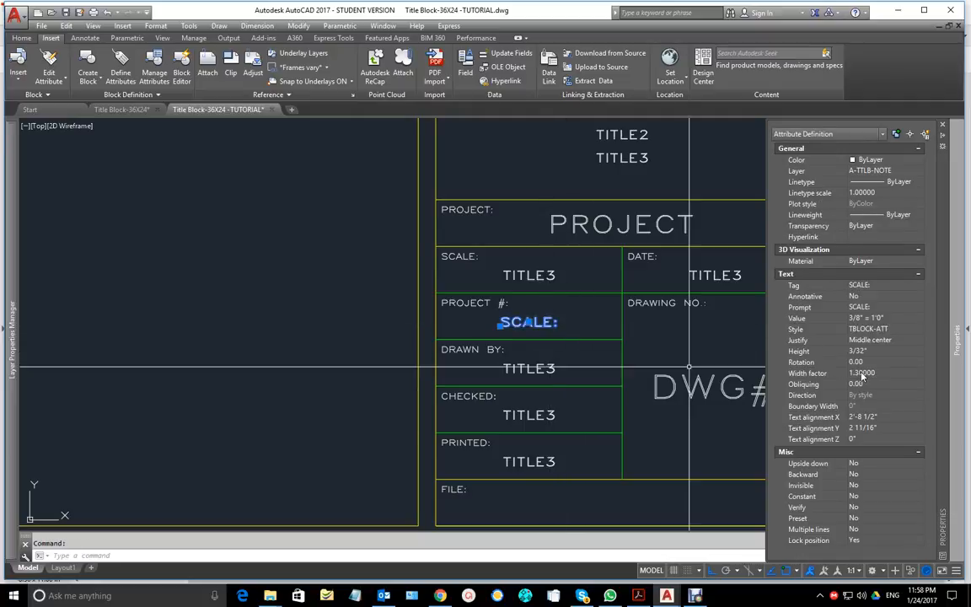
key("Escape")
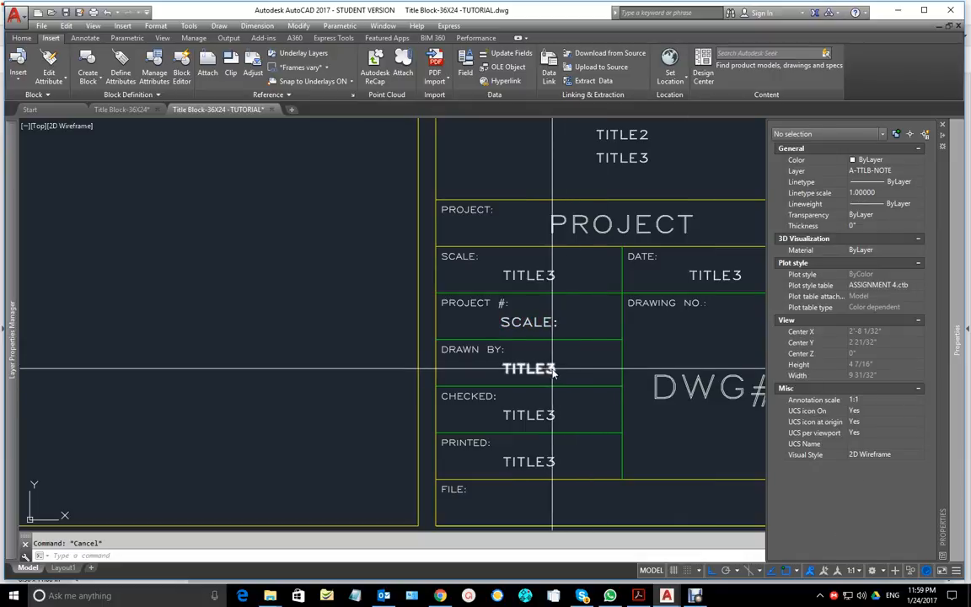
Step: Set the tag, prompt and value of the attribute in the DRAWN BY cell to NAME
left_click(554, 370)
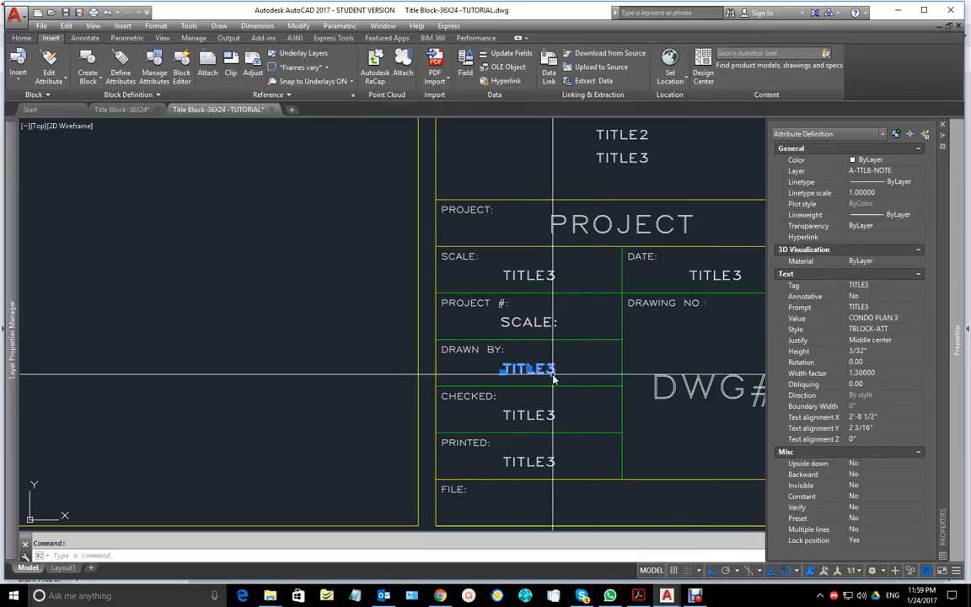
left_click(877, 287)
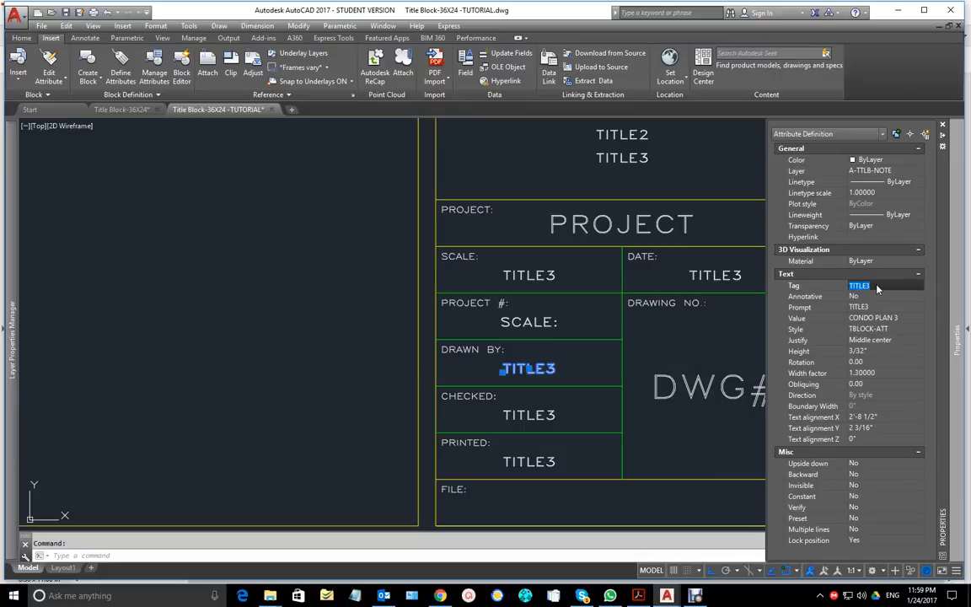
type("NAME")
key("Return")
left_click(878, 309)
type("NAME")
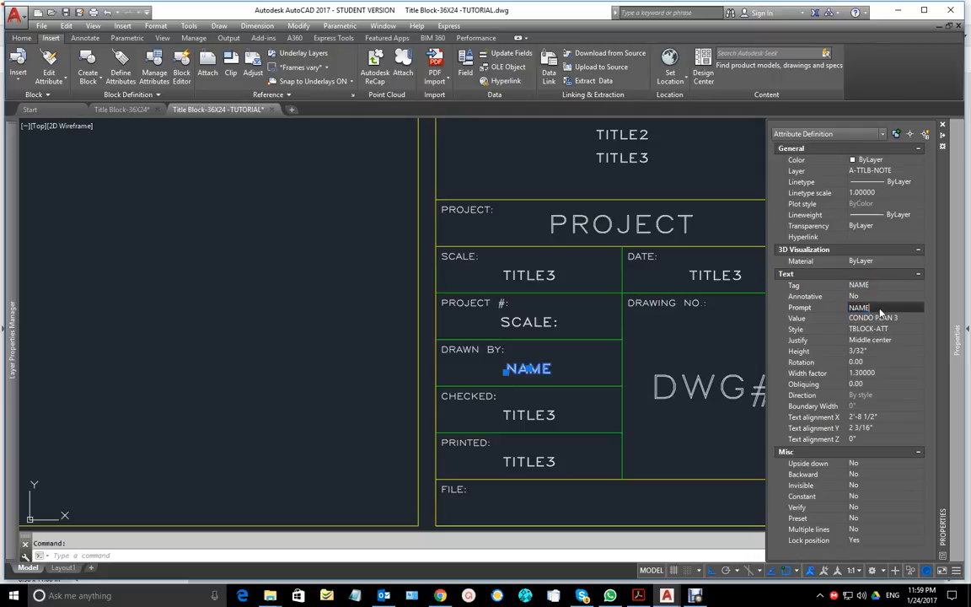
left_click(904, 318)
left_click(903, 318)
type("NAME")
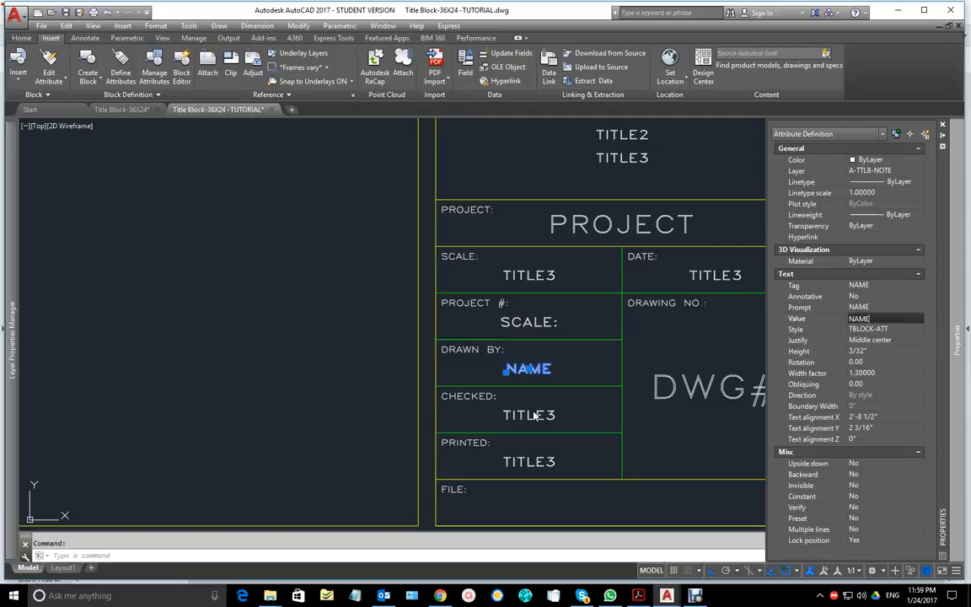
Step: Set the tag of the DRAWN BY cell's attribute to DRAWN BY:, taking the text from the assignment PDF's field list
left_click(877, 286)
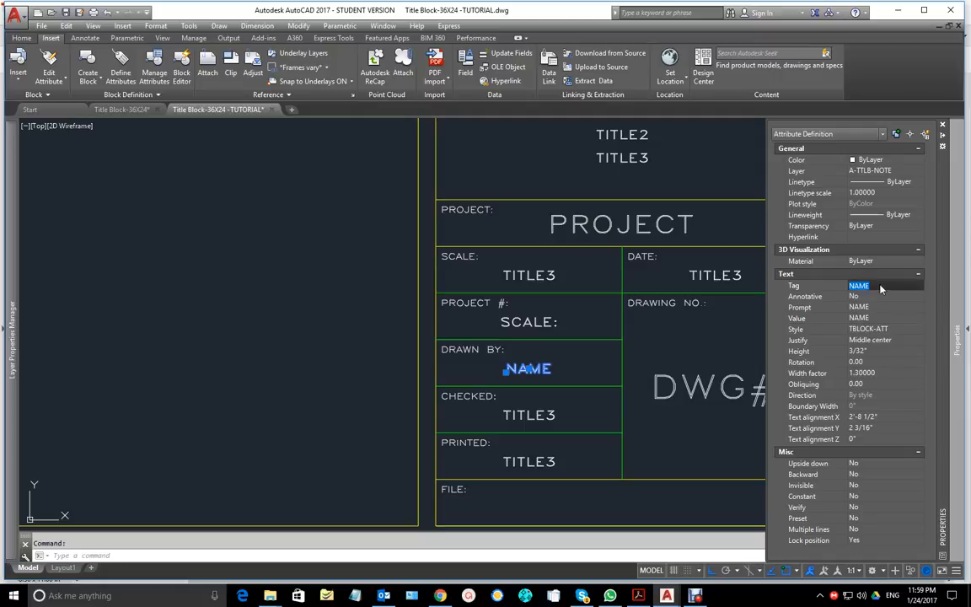
left_click(639, 595)
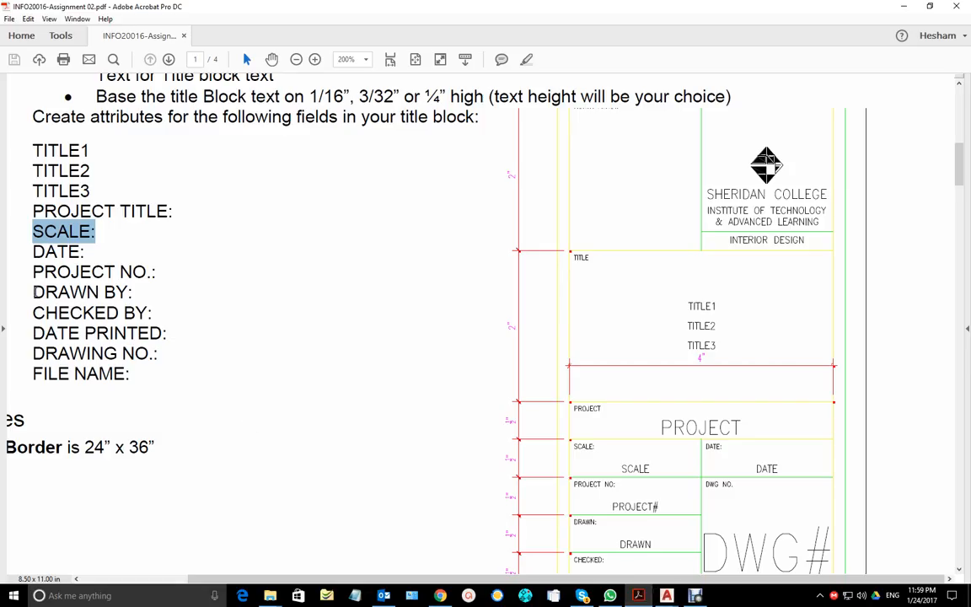
left_click_drag(34, 291, 151, 300)
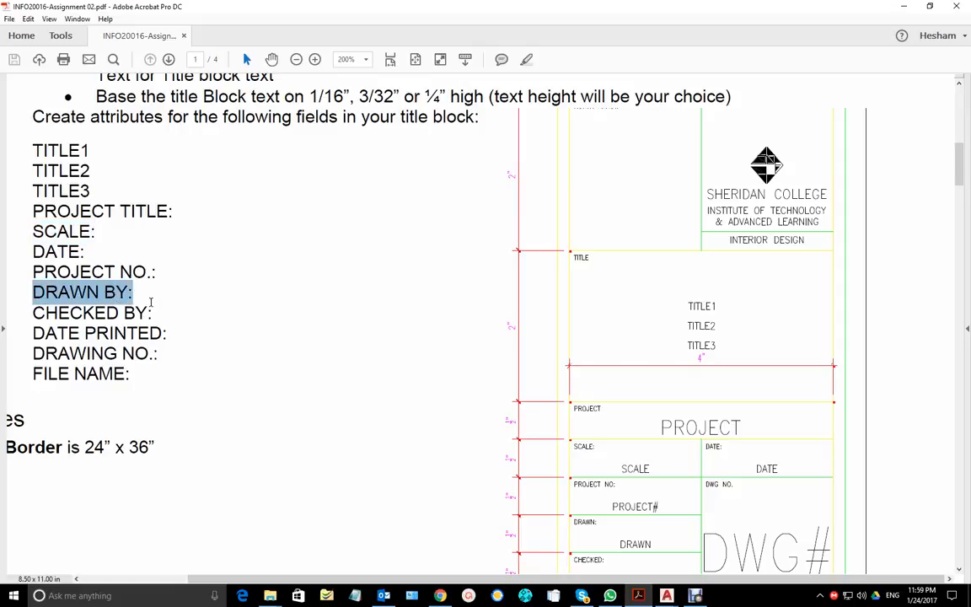
left_click(694, 595)
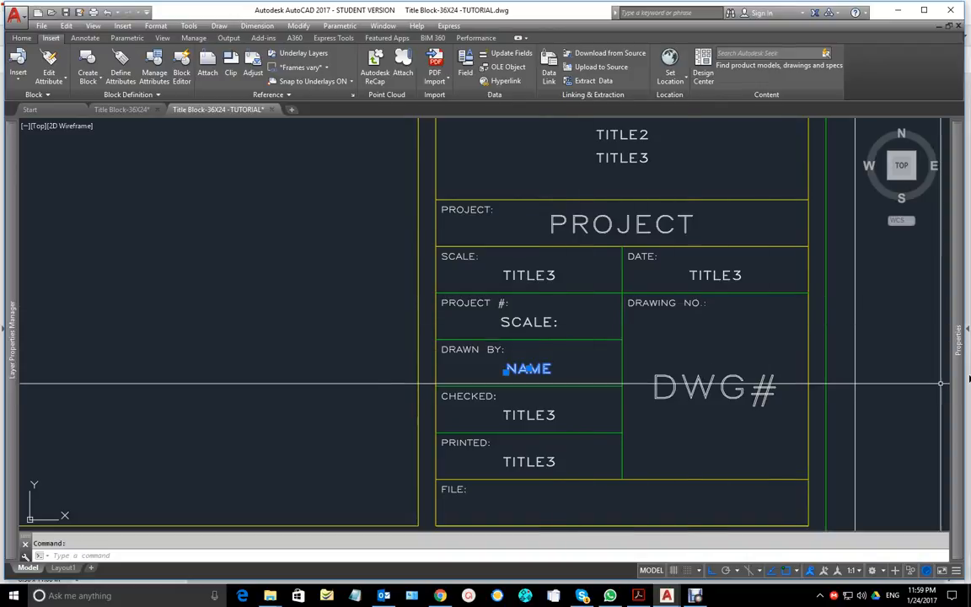
mouse_move(961, 354)
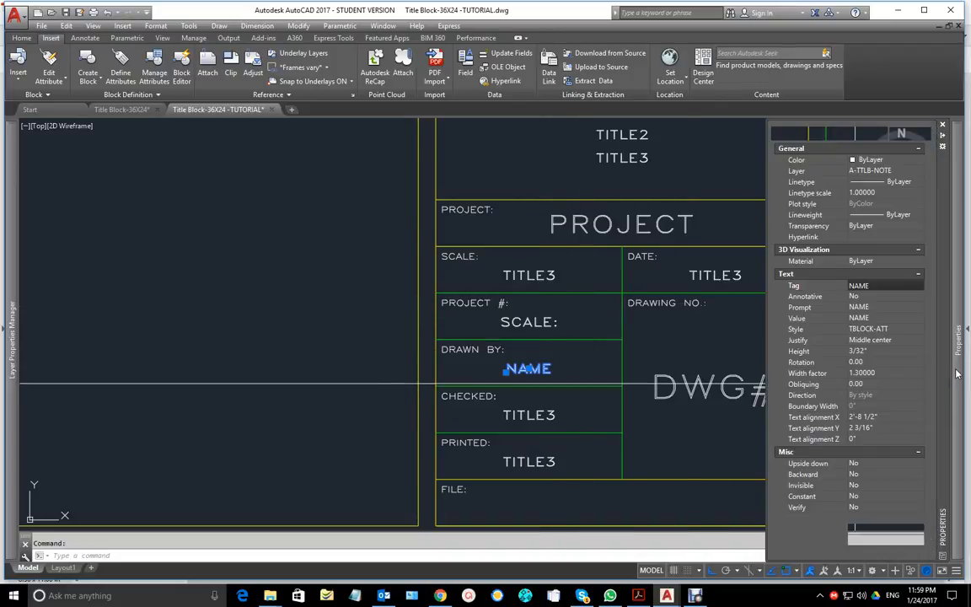
left_click(876, 287)
type("DRAWN BY:")
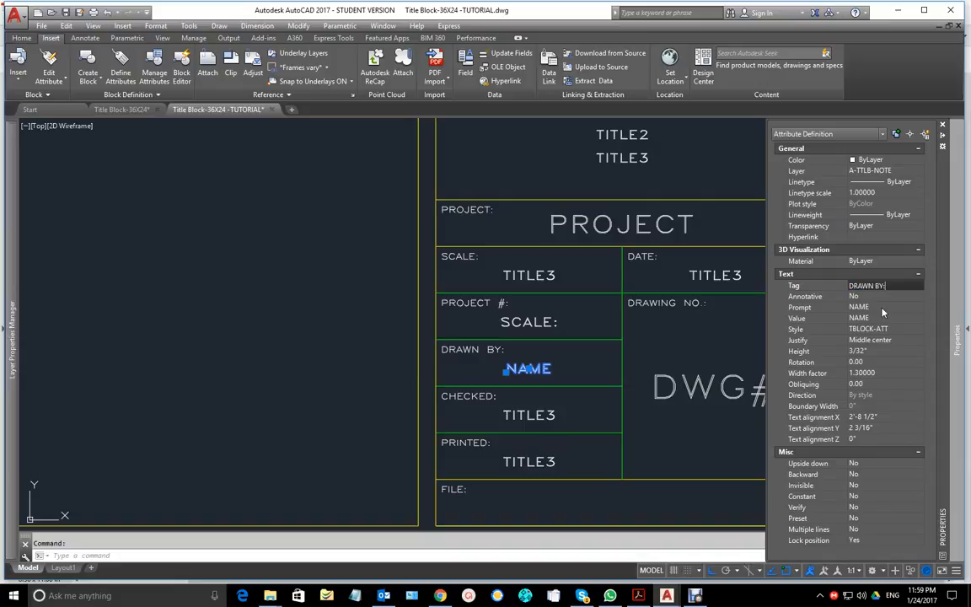
Step: Set the tag of the DRAWN BY cell's attribute to DRAWN-BY:, using a hyphen instead of the space
left_click(881, 309)
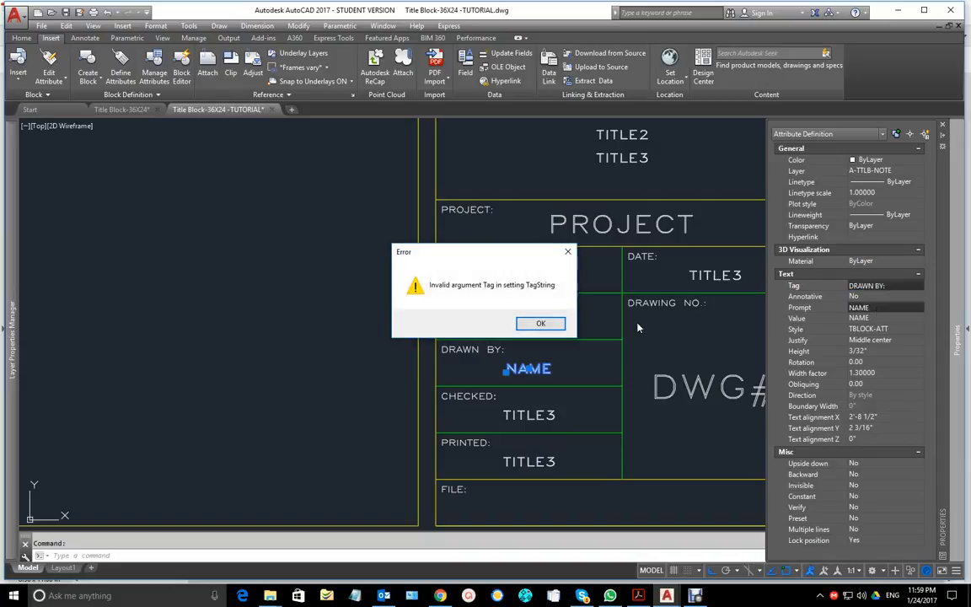
left_click(540, 324)
left_click(877, 287)
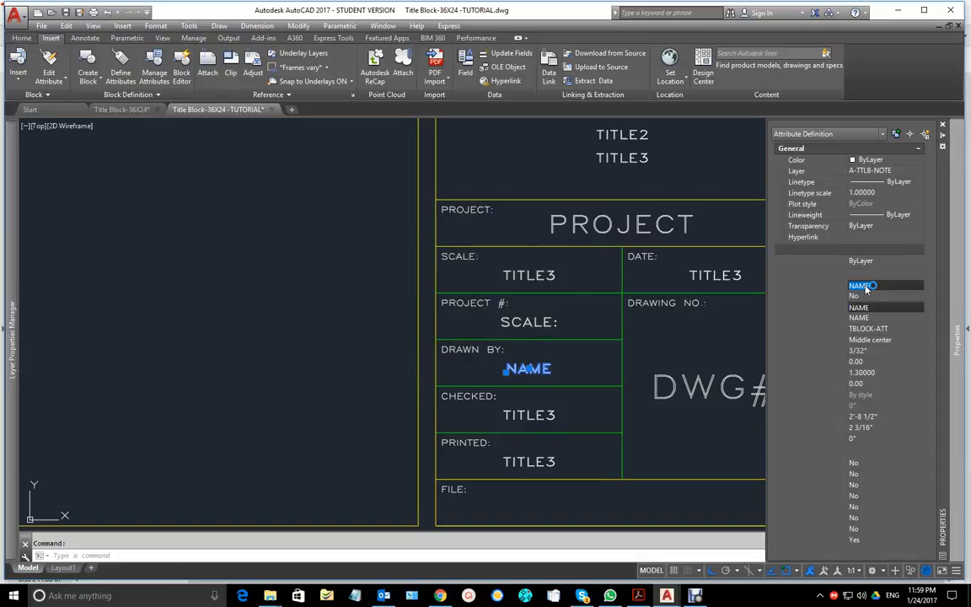
type("DRAWN BY:")
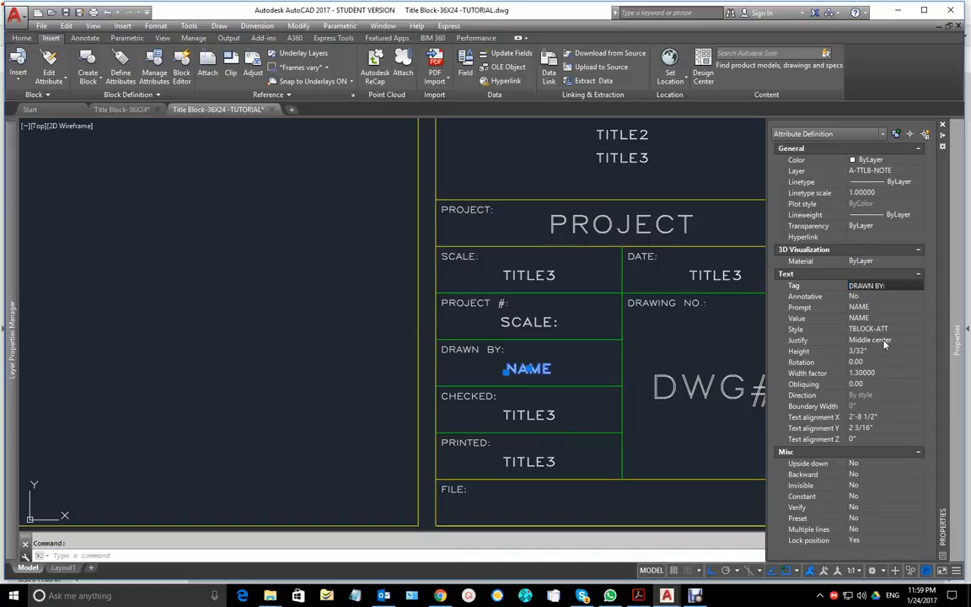
key("BackSpace")
type("-")
Step: Copy the tag text DRAWN-BY: into the prompt and value of the DRAWN BY cell's attribute and deselect it
left_click_drag(895, 286, 746, 272)
key("ctrl+c")
left_click(875, 309)
key("ctrl+v")
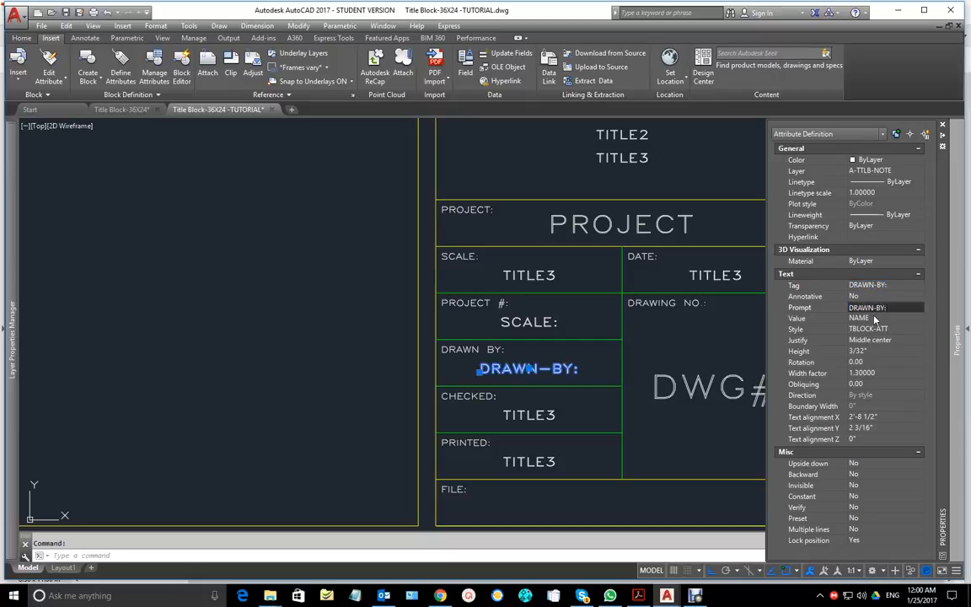
left_click(875, 318)
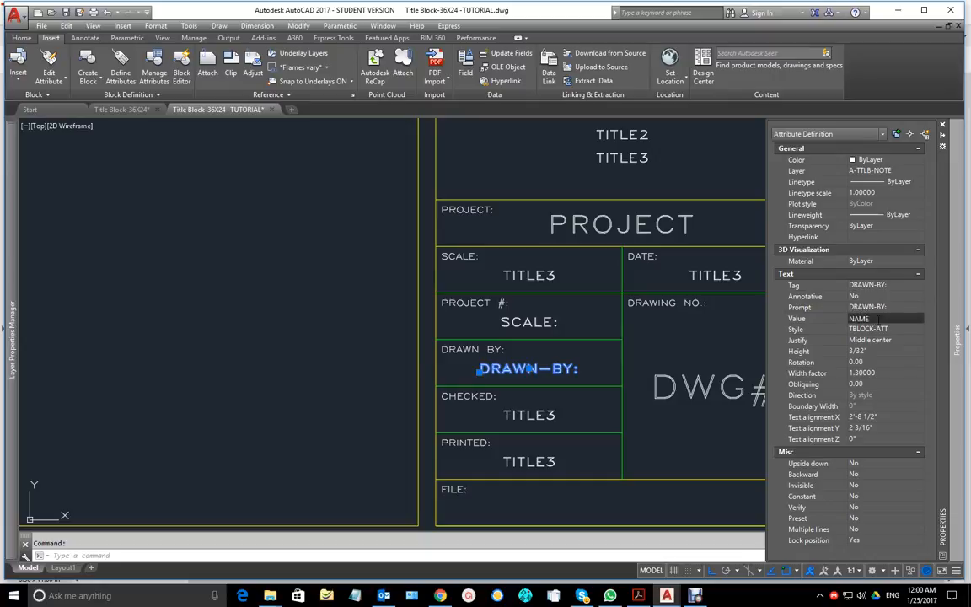
key("ctrl+v")
key("ctrl+a")
key("ctrl+v")
key("Escape")
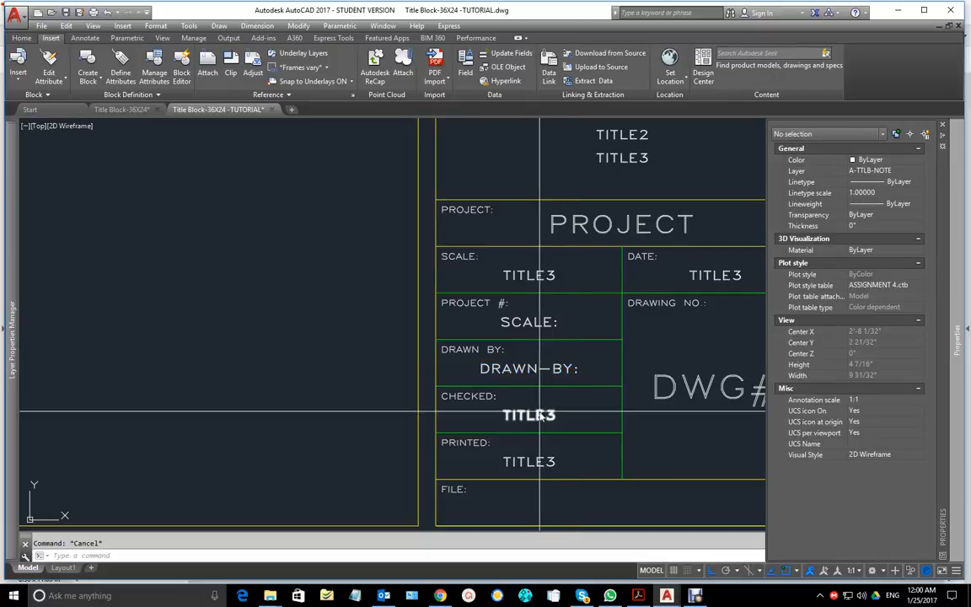
Step: Select the attribute in the CHECKED cell and copy CHECKED BY: from the assignment PDF's field list
left_click(540, 415)
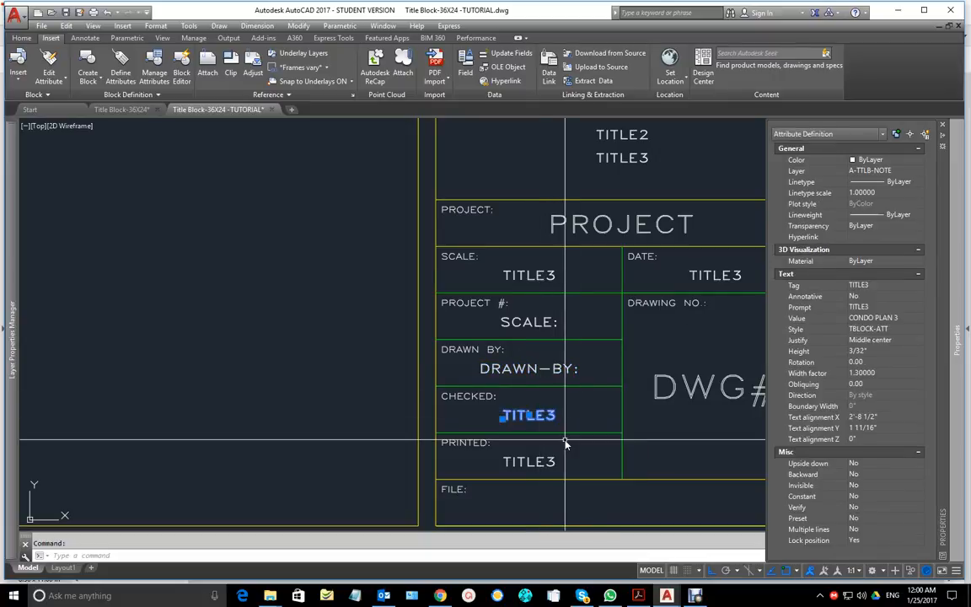
key("alt+Tab")
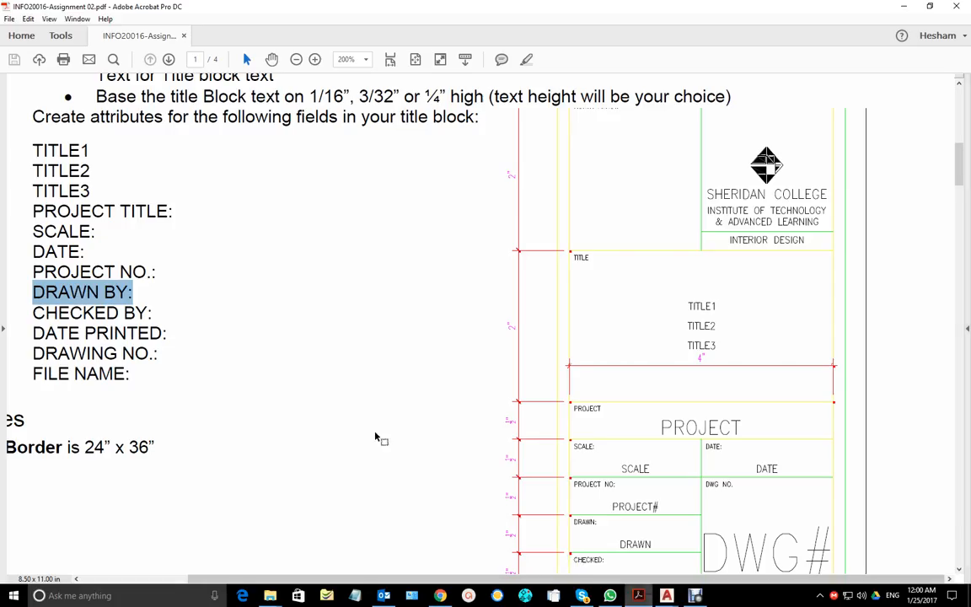
left_click(151, 313, "shift")
left_click_drag(1, 305, 35, 320)
key("ctrl+c")
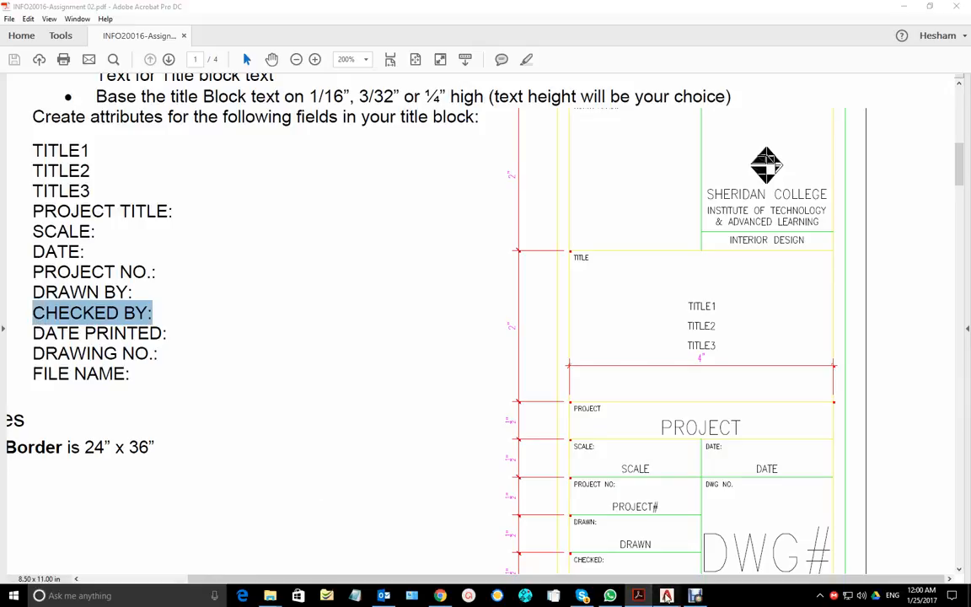
mouse_move(649, 599)
left_click(730, 533)
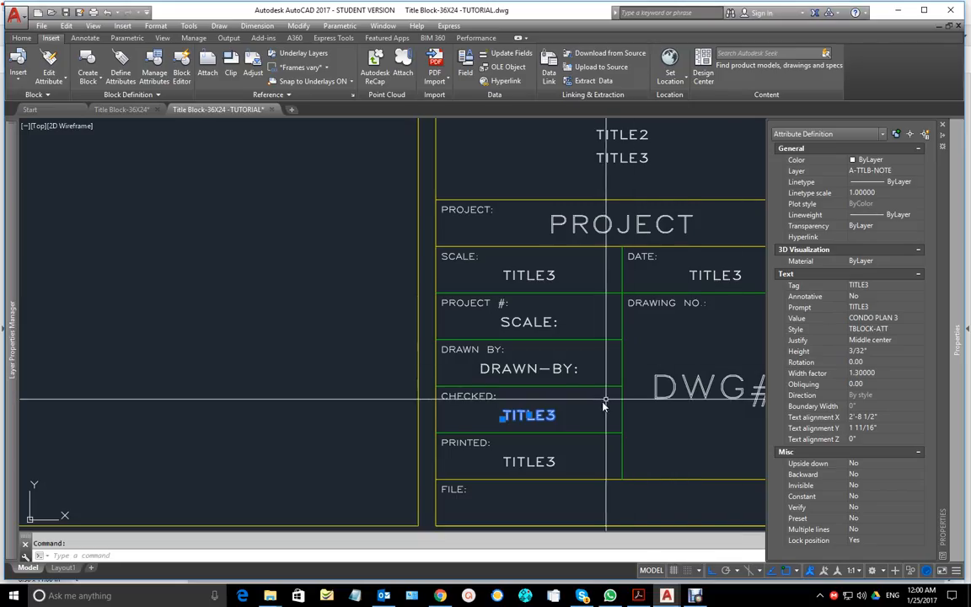
Step: Set the tag of the CHECKED cell's attribute to CHECKED-BY:
left_click(871, 289)
type("CHECKED BY:")
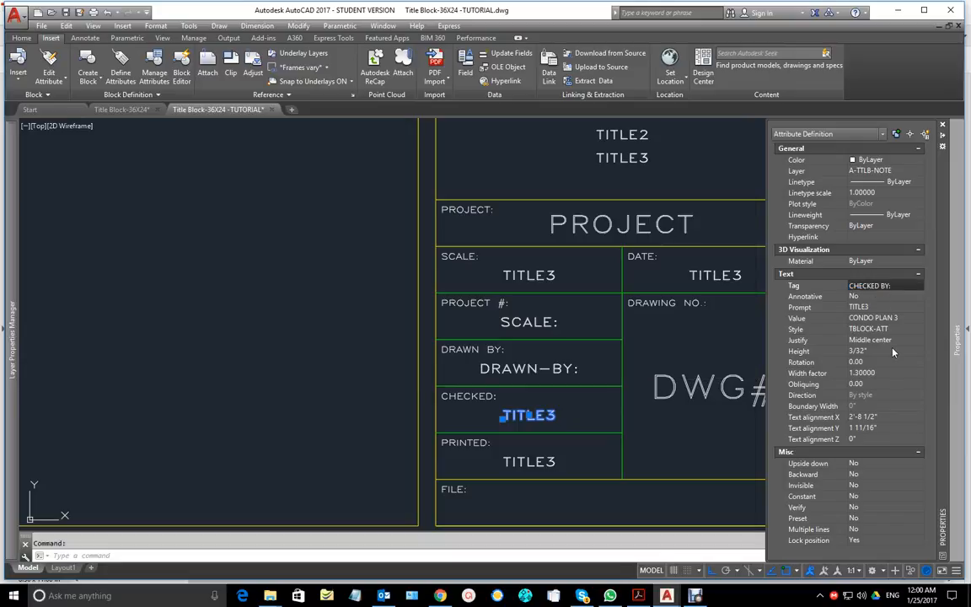
key("BackSpace")
type("-")
left_click(895, 319)
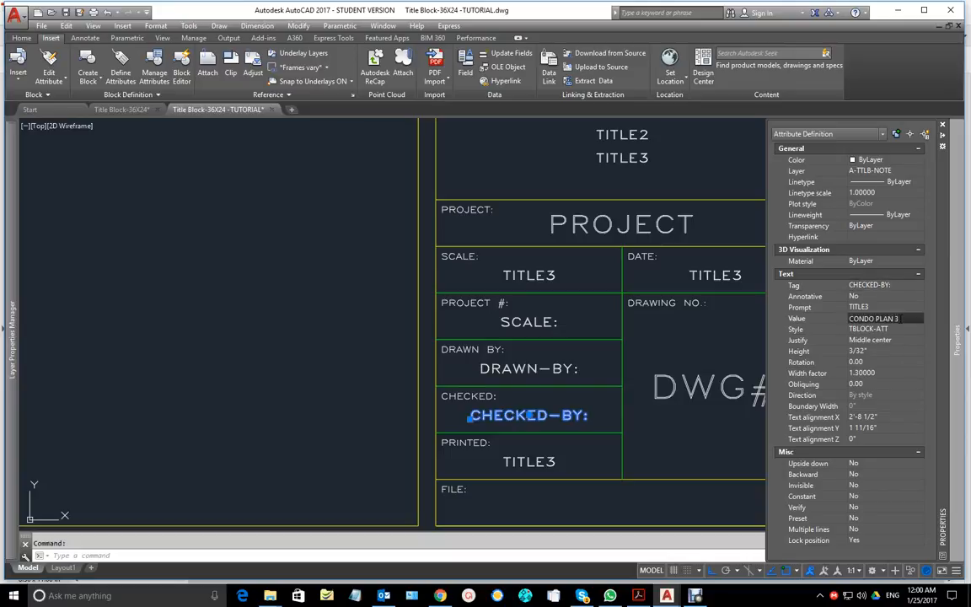
Step: Set both the prompt and the value of the CHECKED cell's attribute to CHECKED BY: and deselect it
left_click(893, 308)
type("CHECKED BY:")
left_click(901, 318)
key("ctrl+v")
left_click_drag(849, 319, 941, 332)
key("ctrl+v")
left_click(895, 287)
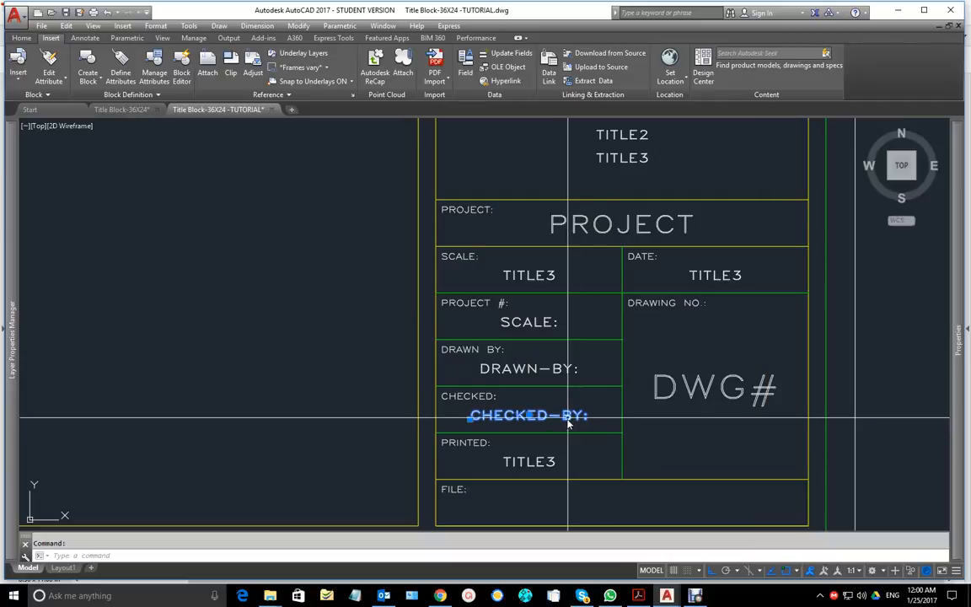
key("Escape")
Step: Copy DATE PRINTED: from the assignment PDF's field list and show the properties of the attribute in the PRINTED cell
left_click(552, 462)
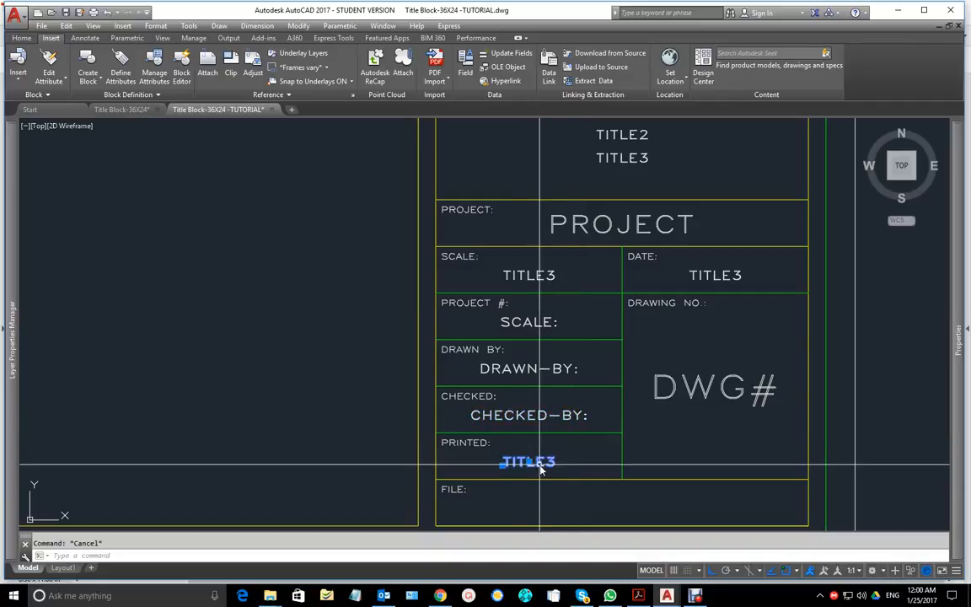
left_click(674, 593)
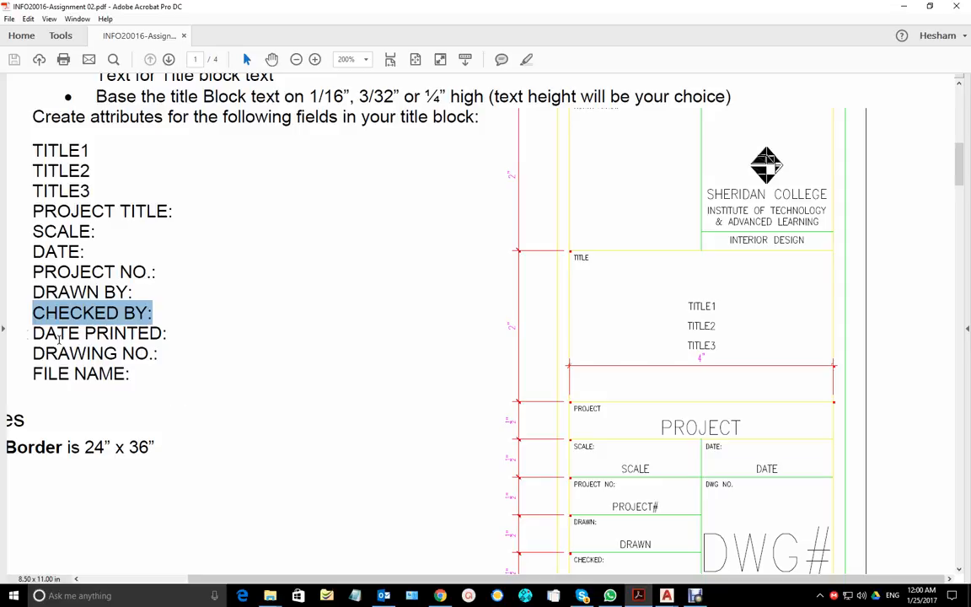
mouse_move(32, 331)
left_mouse_down()
mouse_move(156, 354)
mouse_move(145, 334)
mouse_move(166, 335)
left_mouse_up()
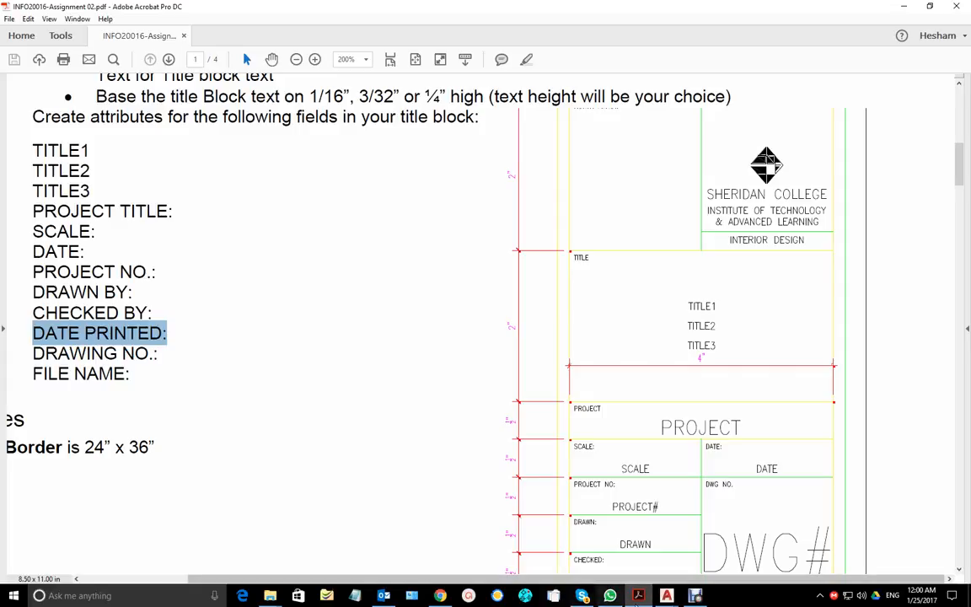
mouse_move(666, 594)
left_click(731, 569)
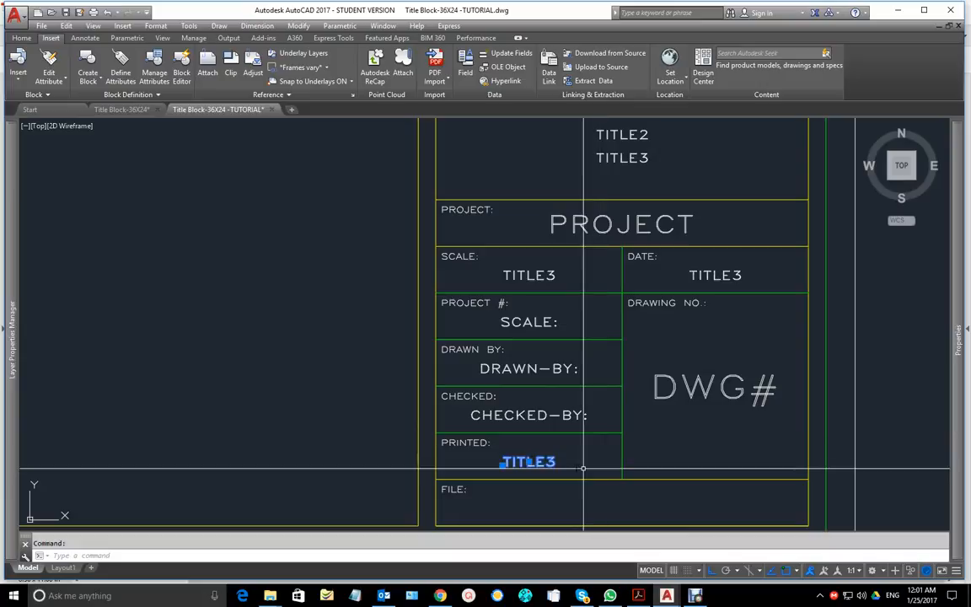
key("ctrl+1")
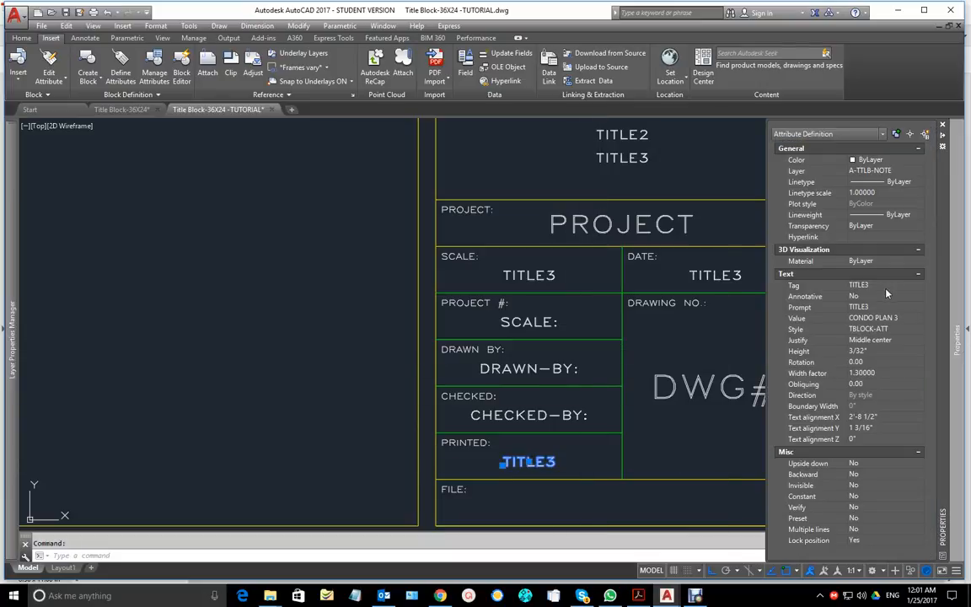
Step: Set the tag, prompt and value of the PRINTED cell's attribute to DATE-PRINTED: and deselect it
left_click(887, 288)
key("BackSpace")
type("-")
left_click_drag(904, 287, 773, 283)
key("ctrl+c")
left_click(875, 307)
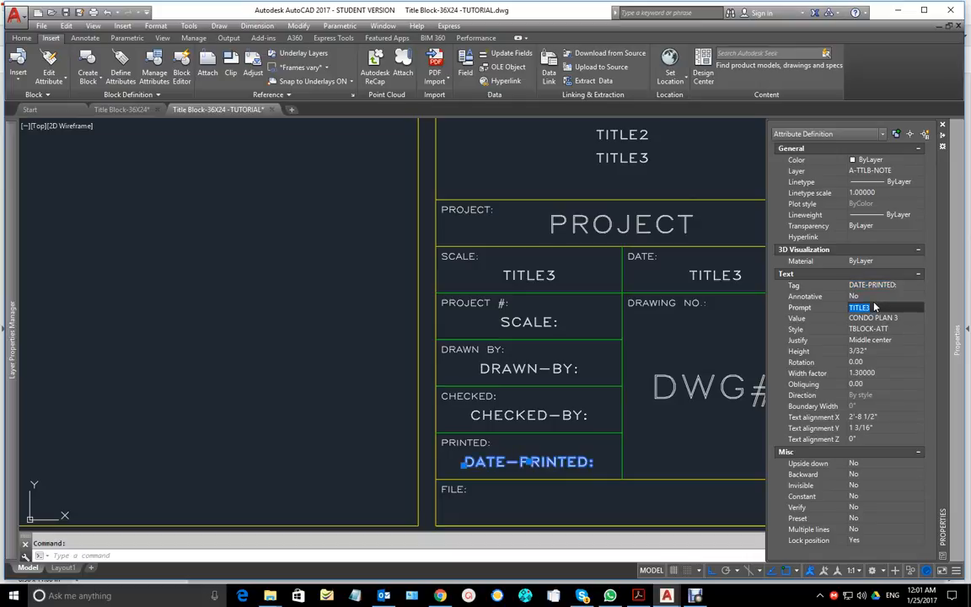
key("ctrl+v")
left_click(798, 318)
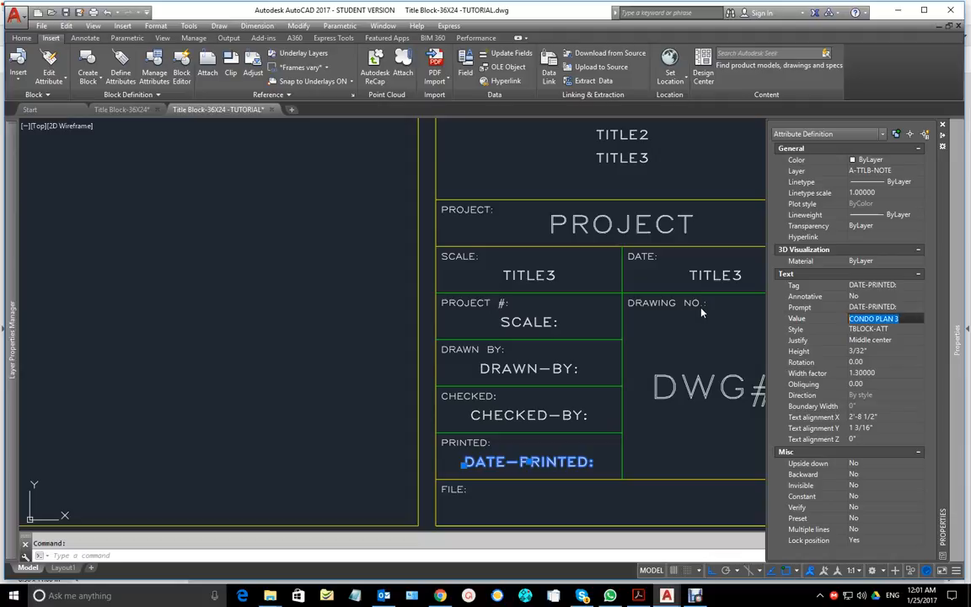
key("ctrl+v")
key("Escape")
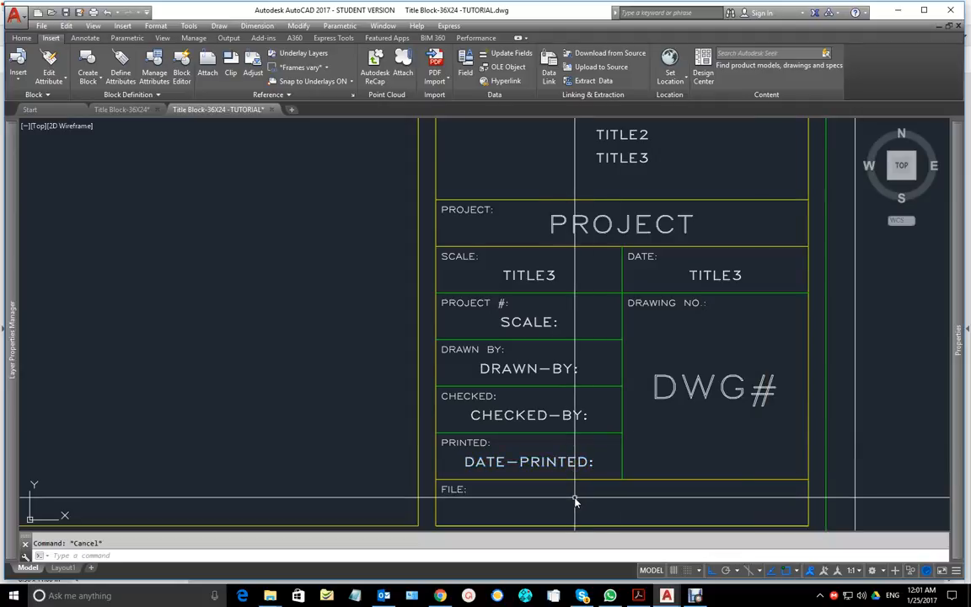
Step: Following the PDF layout, copy the CHECKED-BY: attribute from the midpoint of the CHECKED cell's bottom line to the midpoint of the FILE cell's bottom line
left_click(665, 597)
scroll(614, 463, "down", 5)
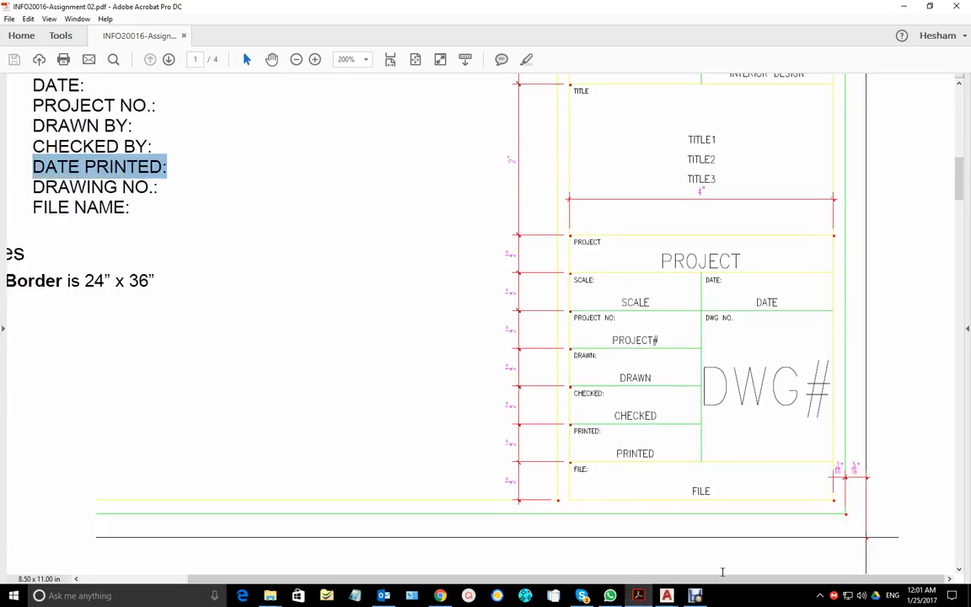
mouse_move(663, 597)
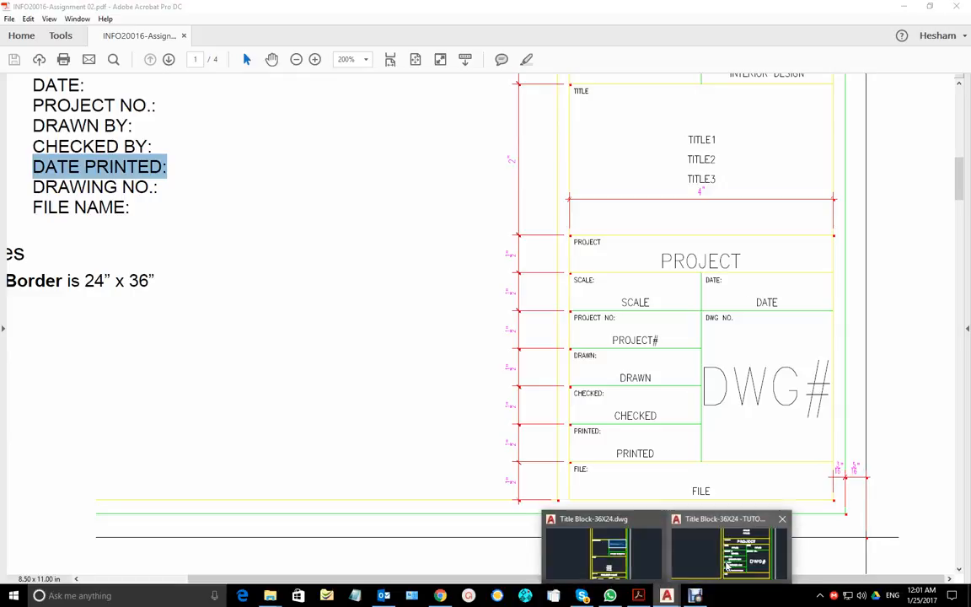
left_click(728, 556)
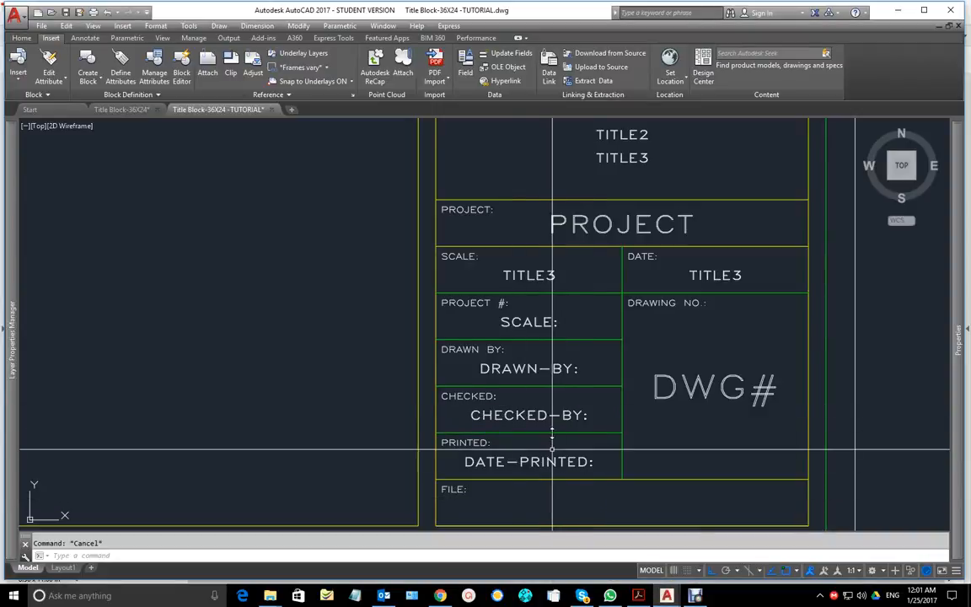
type("m")
key("Return")
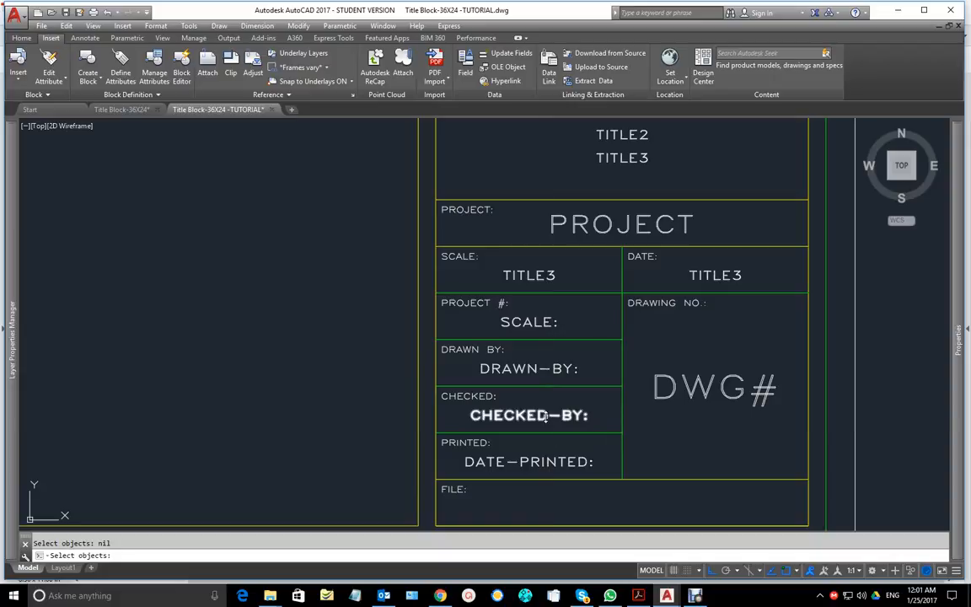
left_click(539, 415)
key("Return")
right_click(332, 388, "shift")
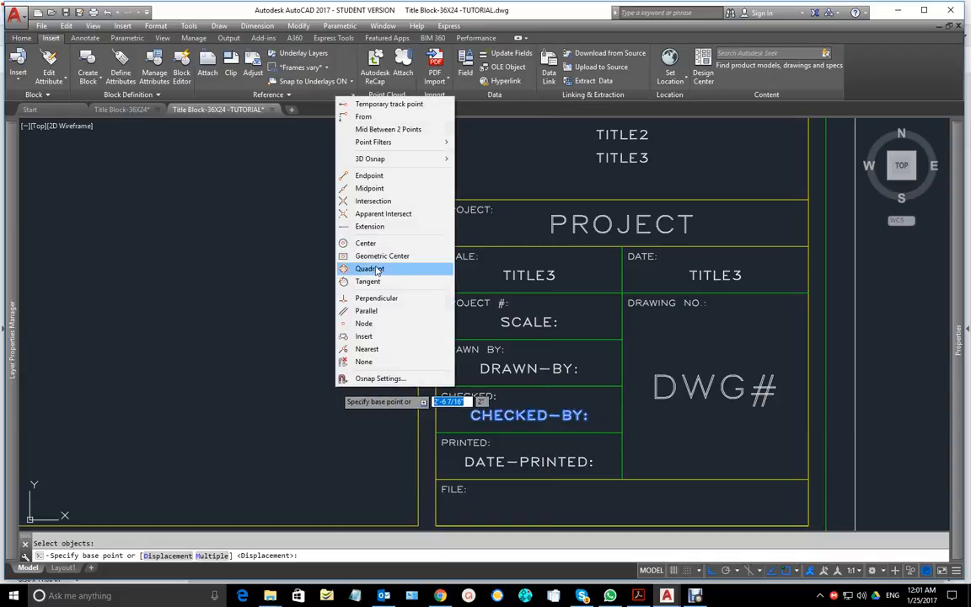
left_click(379, 189)
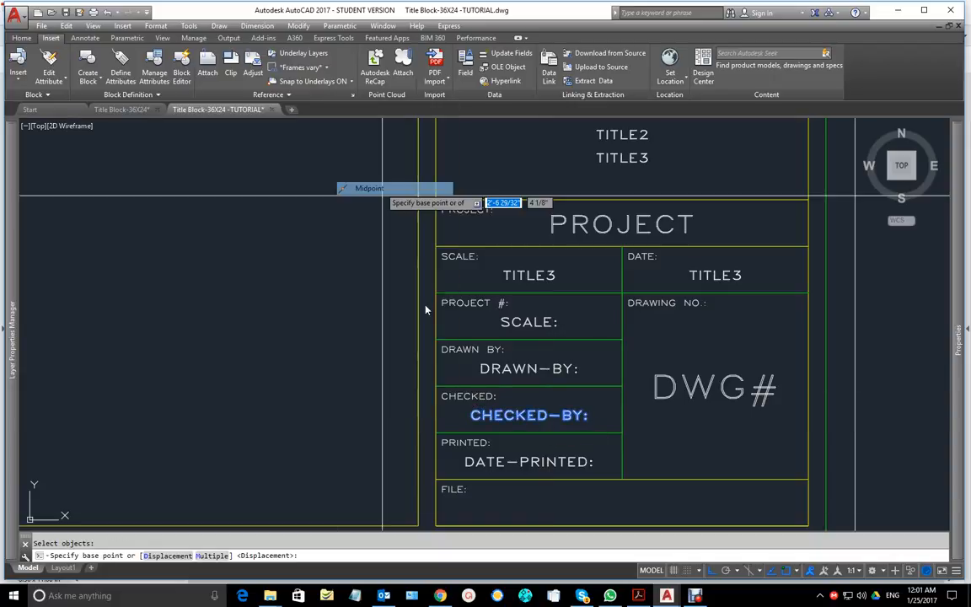
left_click(529, 432)
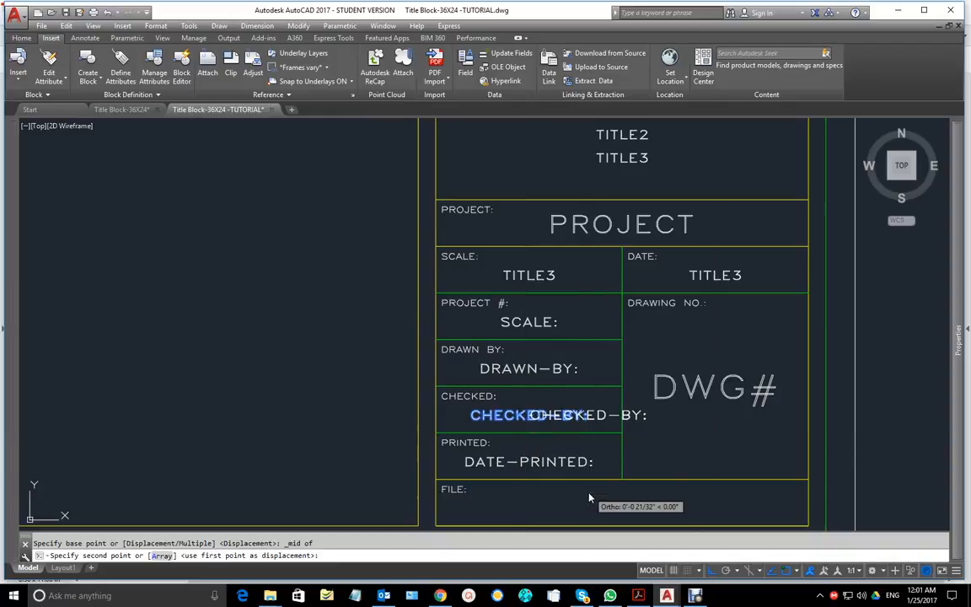
right_click(590, 496, "shift")
left_click(624, 294)
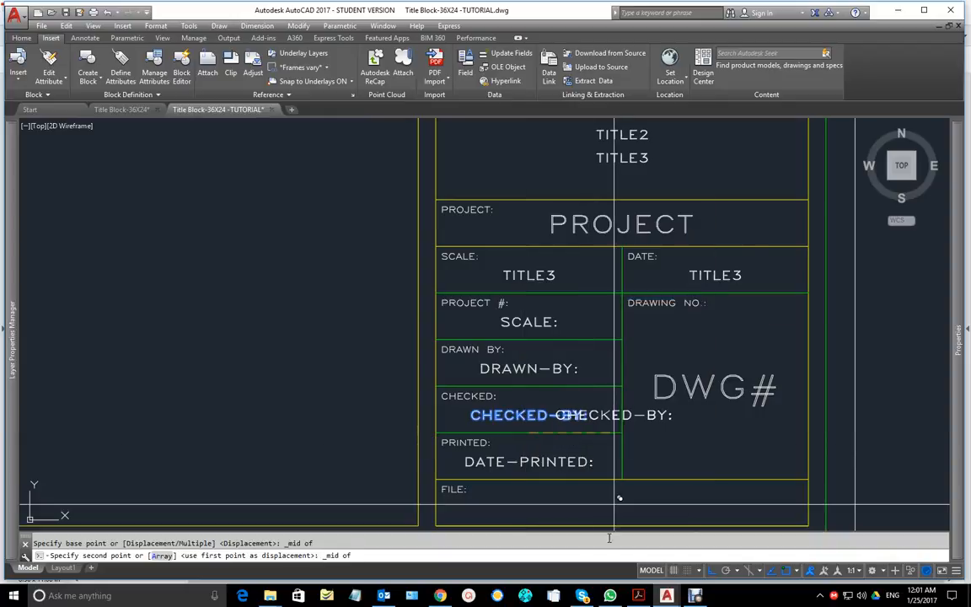
left_click(628, 515)
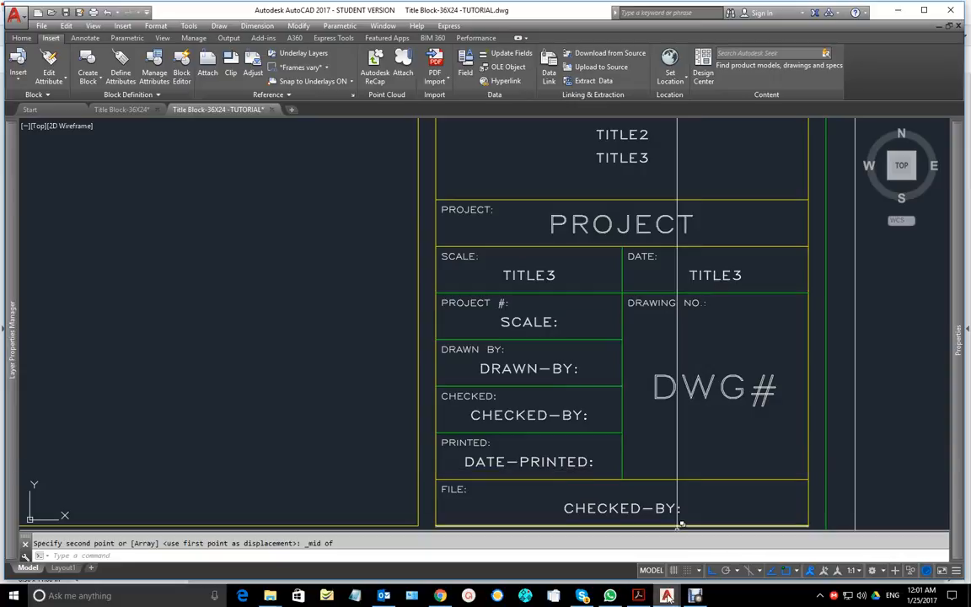
Step: Copy FILE NAME: from the assignment PDF's field list and show the properties of the attribute in the FILE cell
left_click(638, 595)
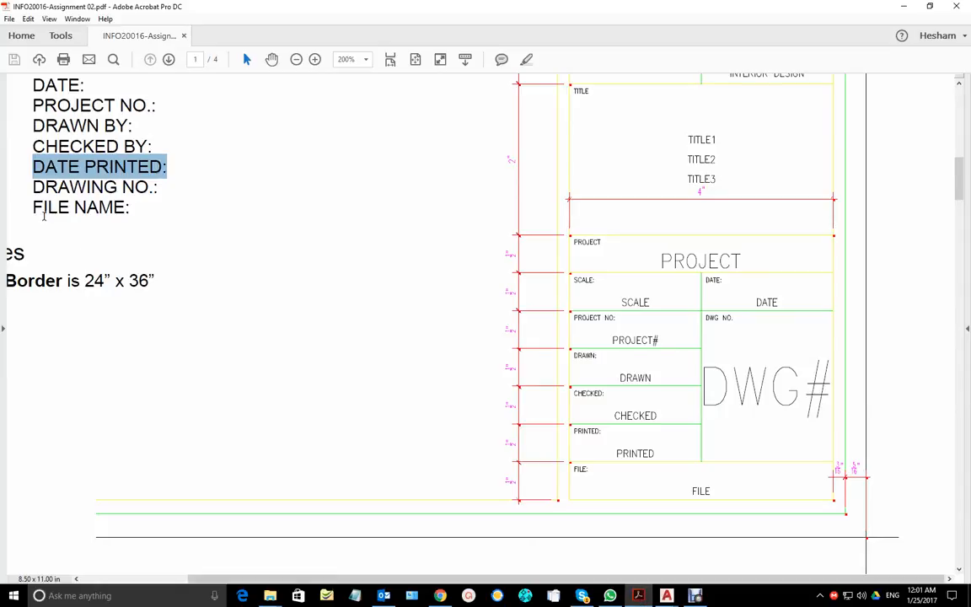
left_click(39, 208)
left_click_drag(34, 207, 134, 209)
key("ctrl+c")
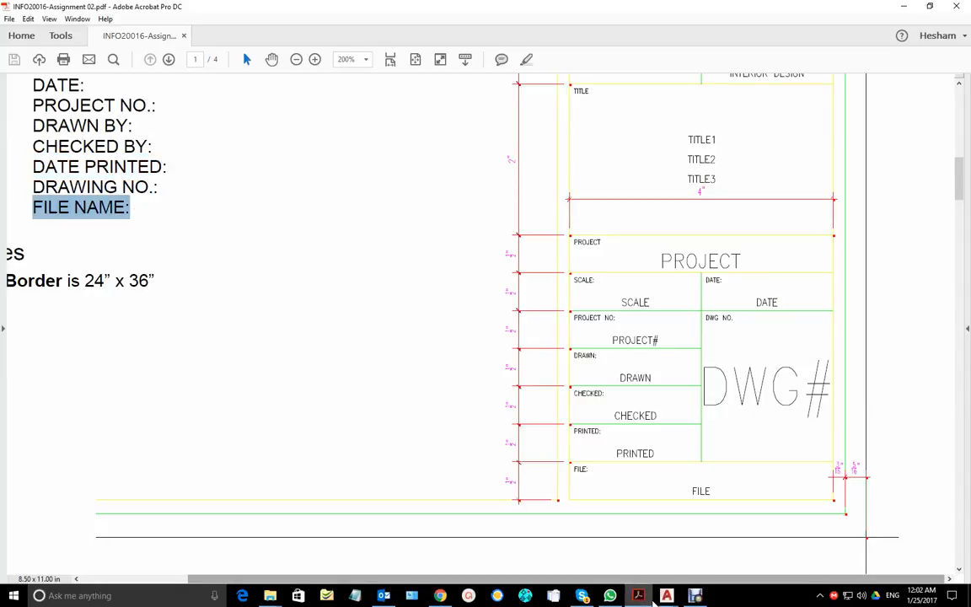
left_click(667, 595)
left_click(698, 557)
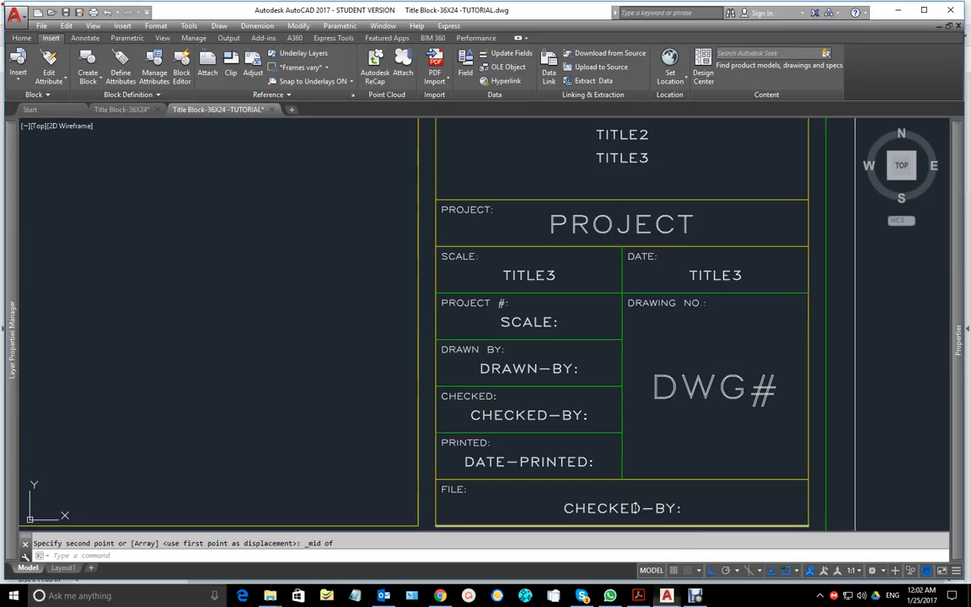
left_click(590, 511)
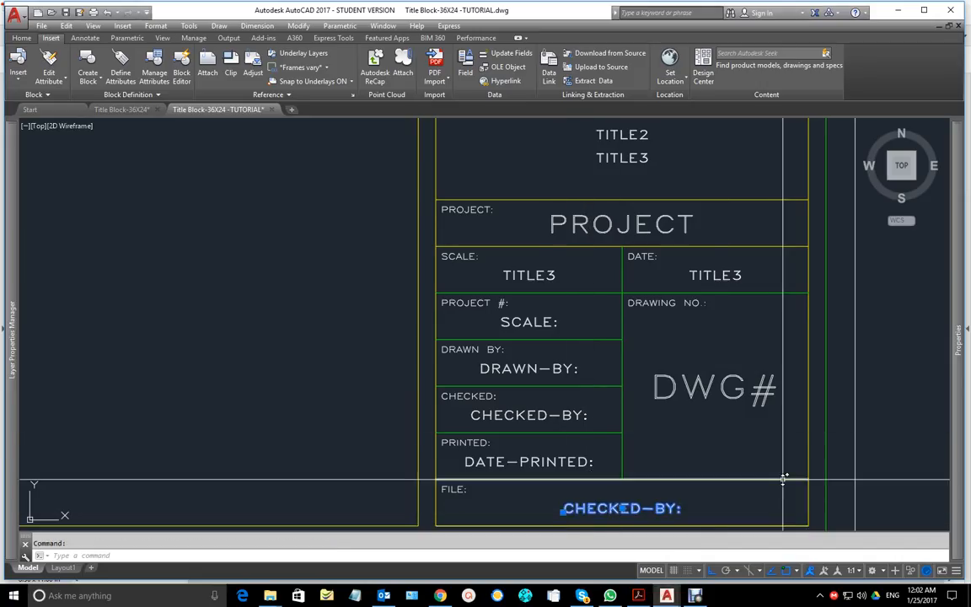
mouse_move(959, 401)
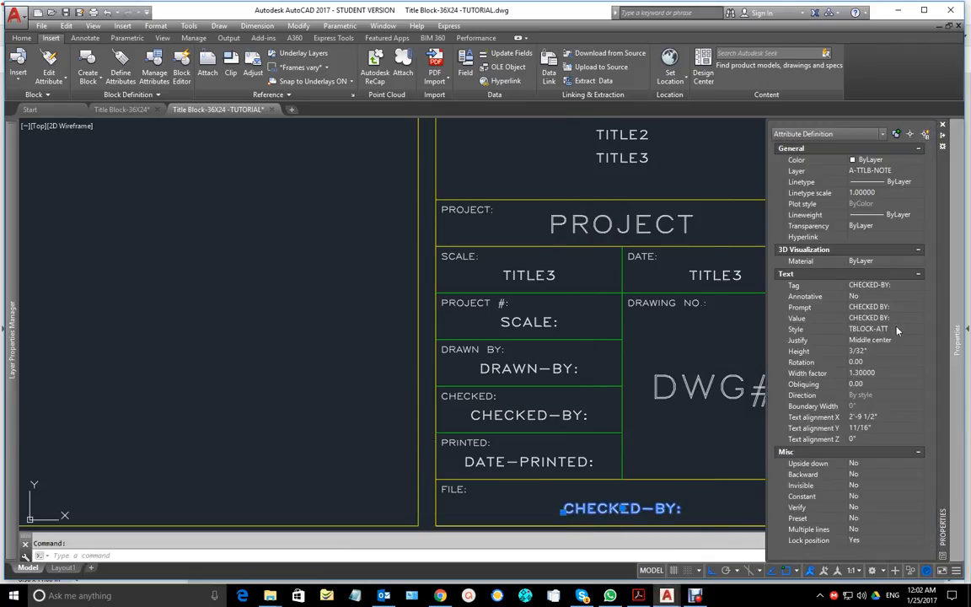
Step: Set the tag of the FILE cell's attribute to FILE-NAME:
left_click(876, 285)
type("FILE NAME:")
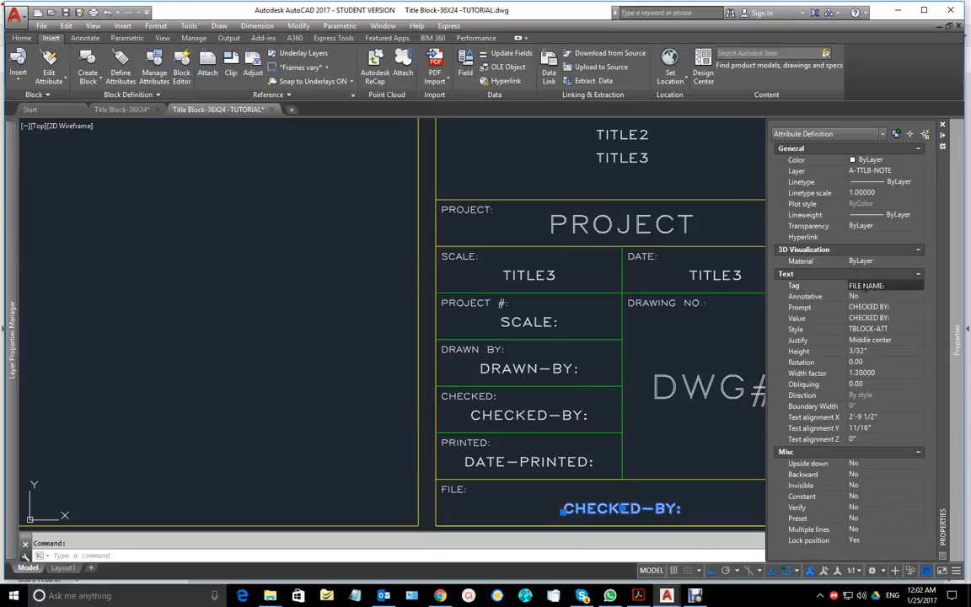
key("BackSpace")
type("-")
Step: Set both the prompt and the value of the FILE cell's attribute to FILE NAME: and deselect it
left_click(885, 308)
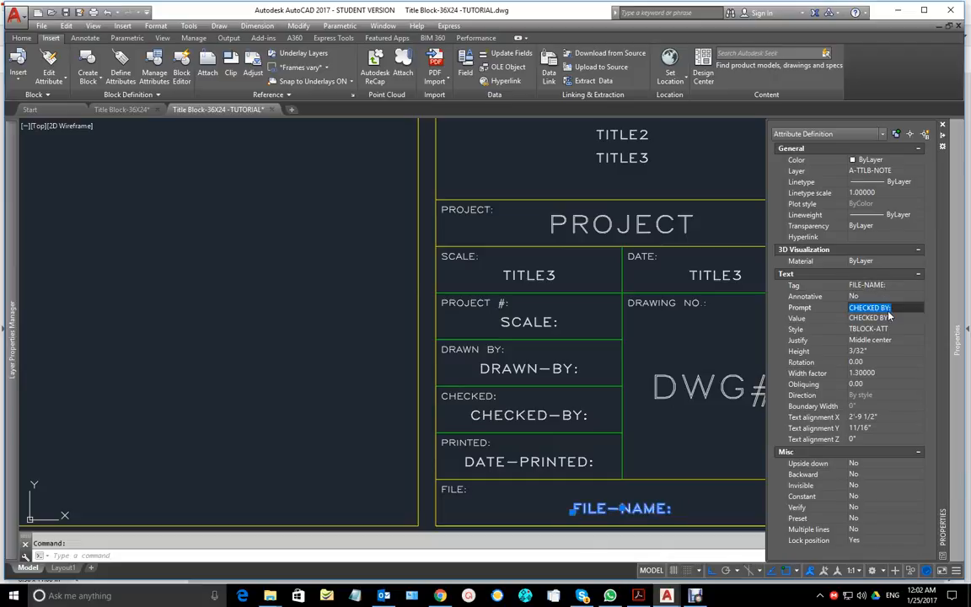
left_click(885, 318)
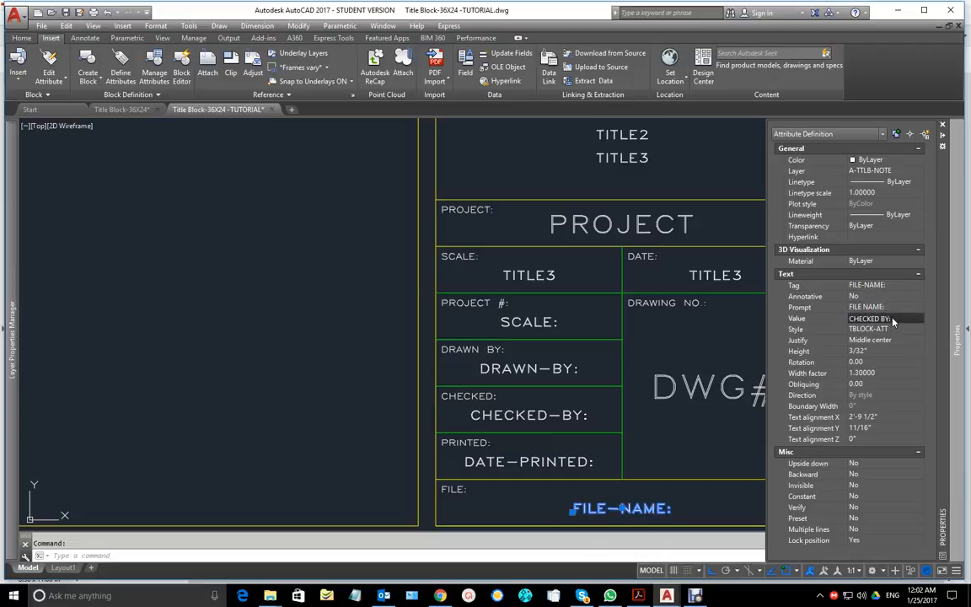
key("ctrl+v")
left_click_drag(885, 319, 969, 336)
left_click_drag(850, 318, 909, 319)
key("BackSpace")
type("FILE NAME:")
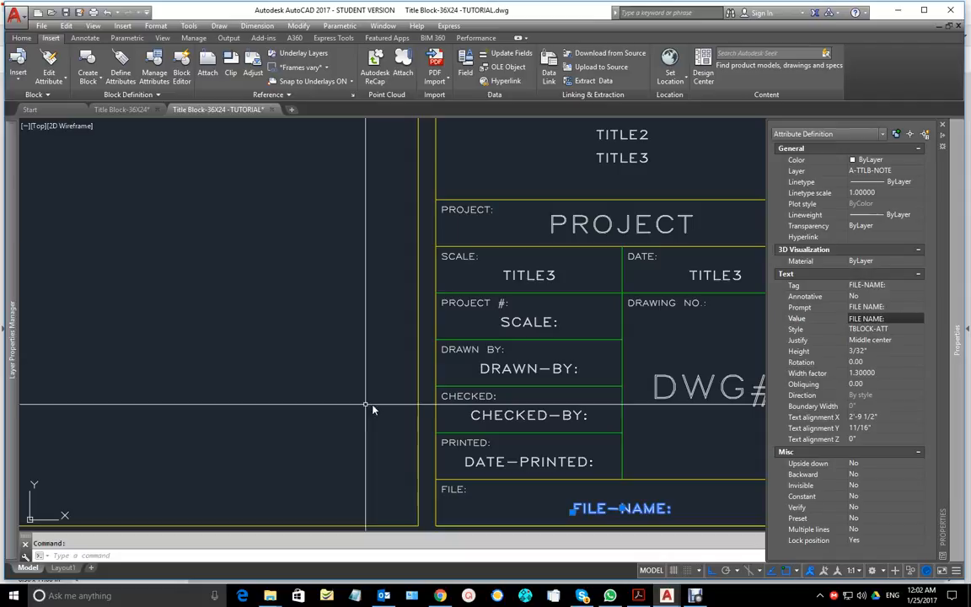
key("Escape")
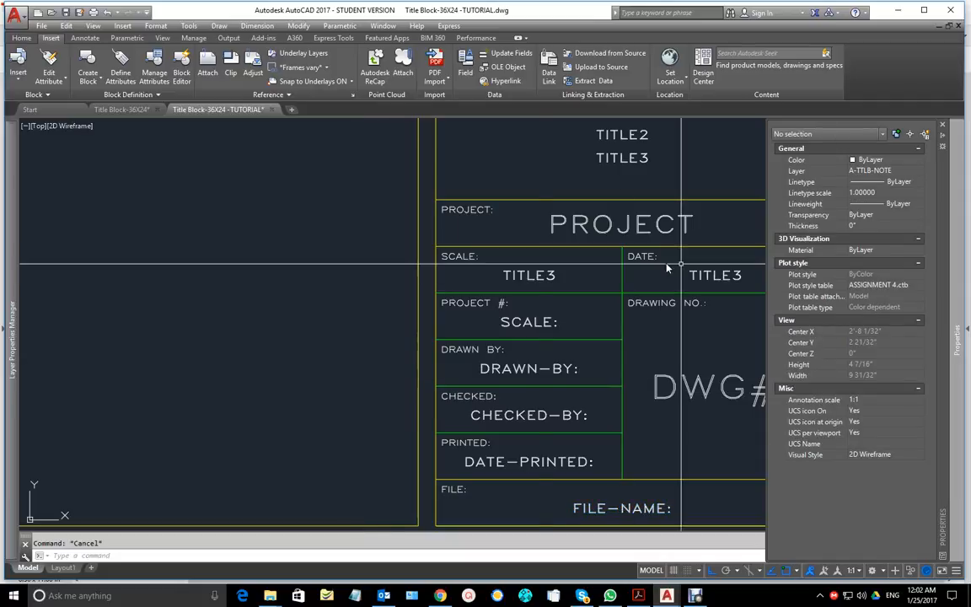
Step: Attach the raster image Sheridan-Get-Creative-banner with full path, its insertion point and scale specified on screen
scroll(320, 341, "down", 2)
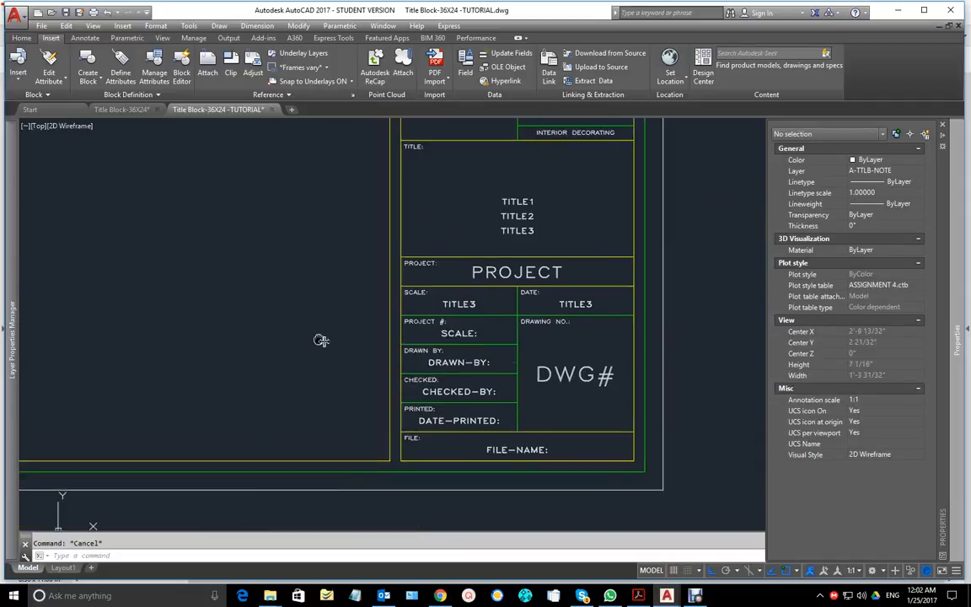
middle_click_drag(310, 318, 414, 369)
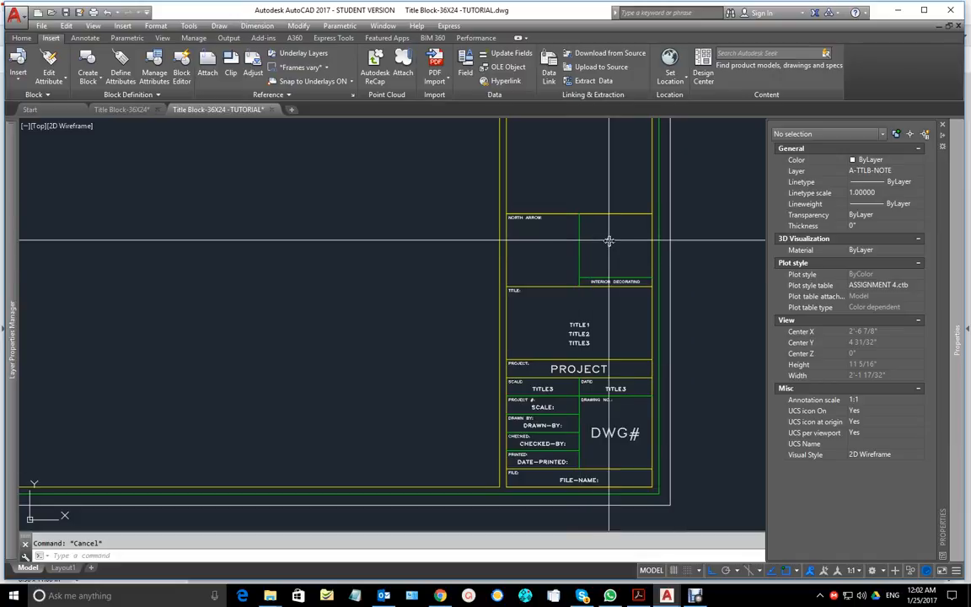
scroll(608, 241, "up", 2)
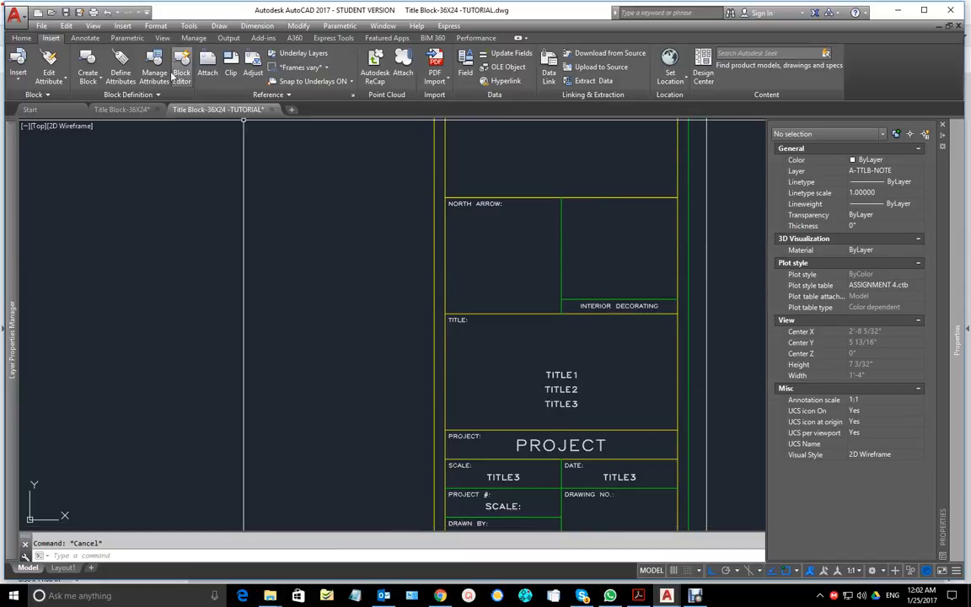
left_click(122, 25)
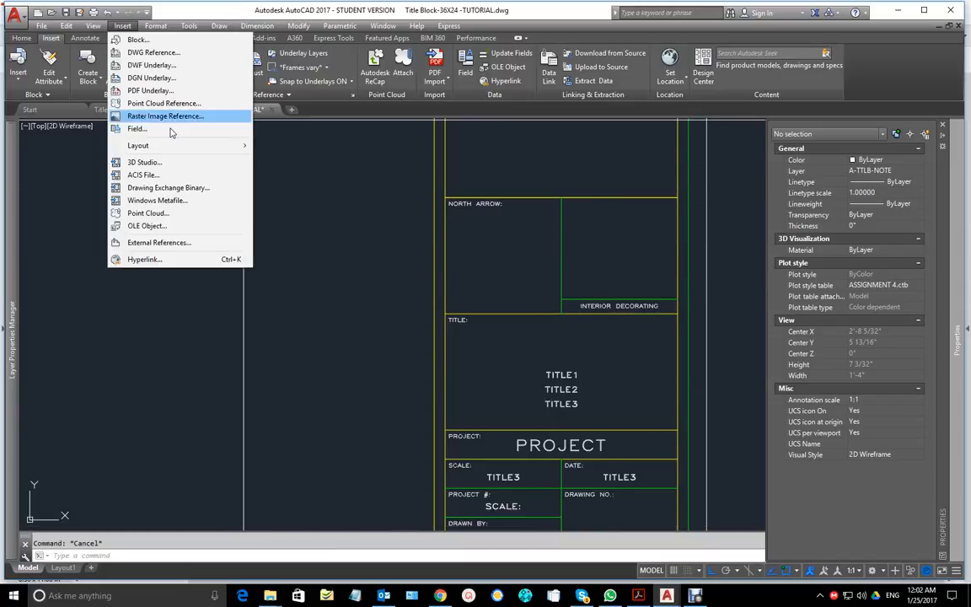
left_click(177, 118)
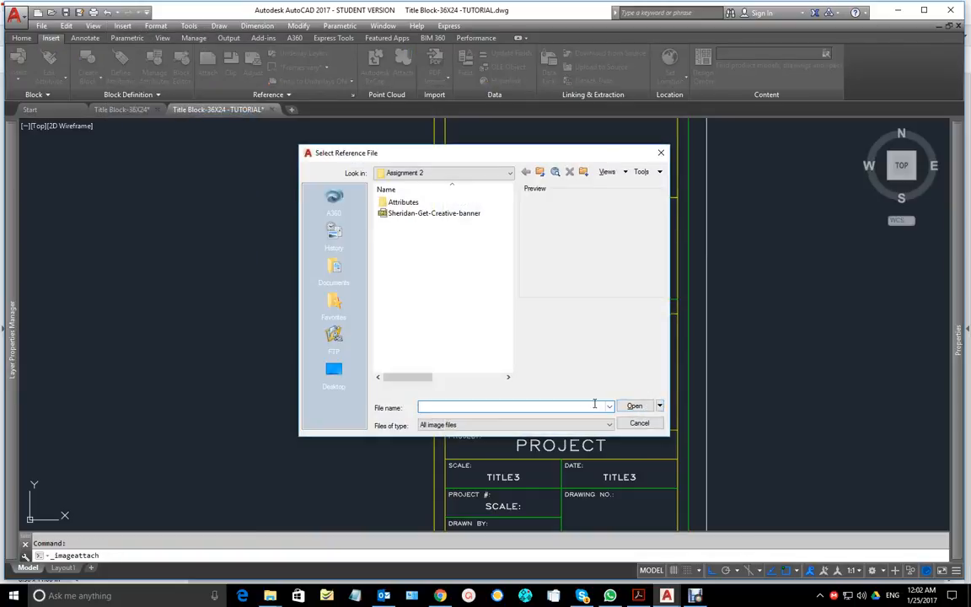
left_click(418, 213)
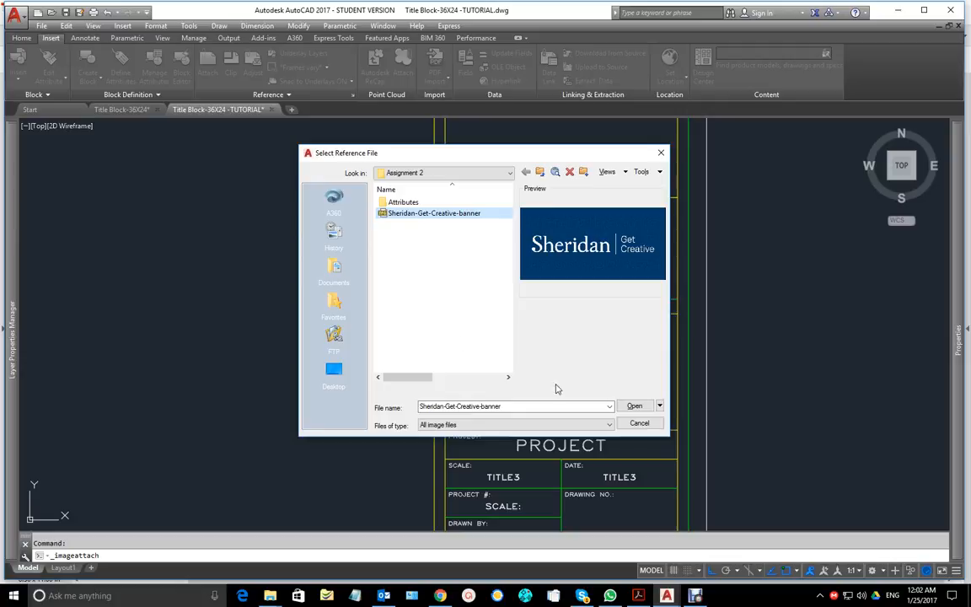
left_click(636, 407)
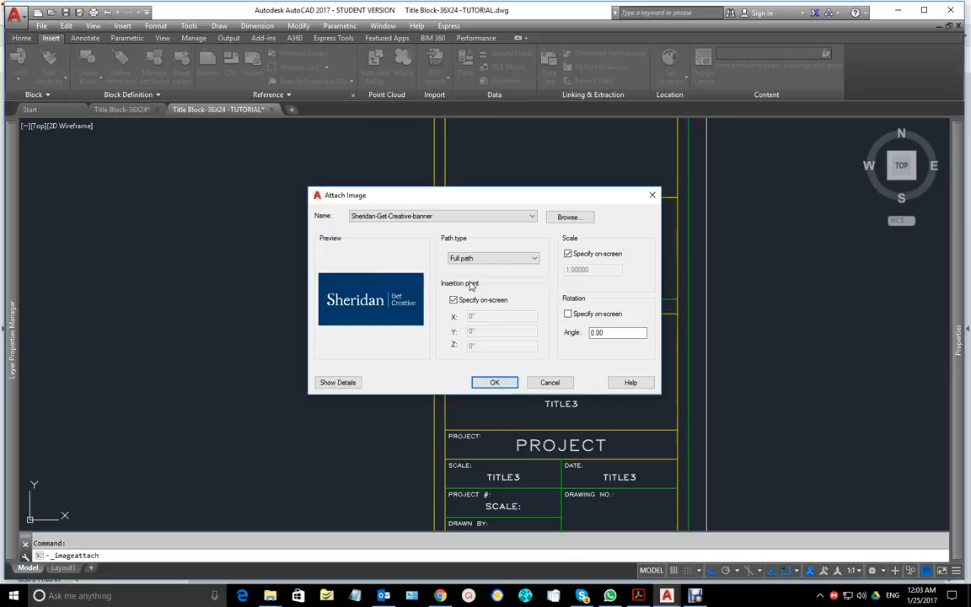
left_click(493, 382)
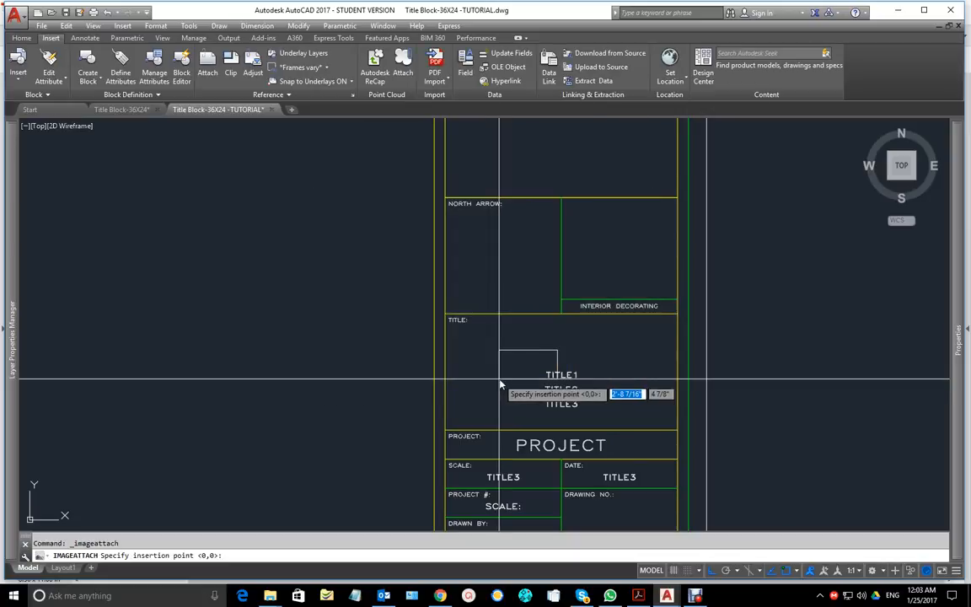
Step: Insert the banner at the lower-left corner of the cell above INTERIOR DECORATING and scale it perpendicular to the cell's right edge
left_click(563, 300)
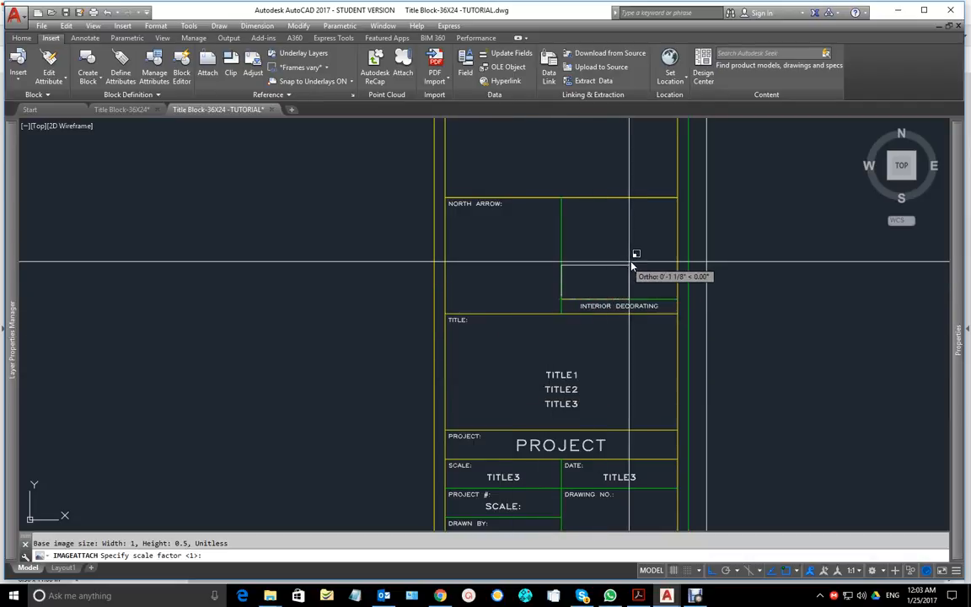
right_click(671, 244, "shift")
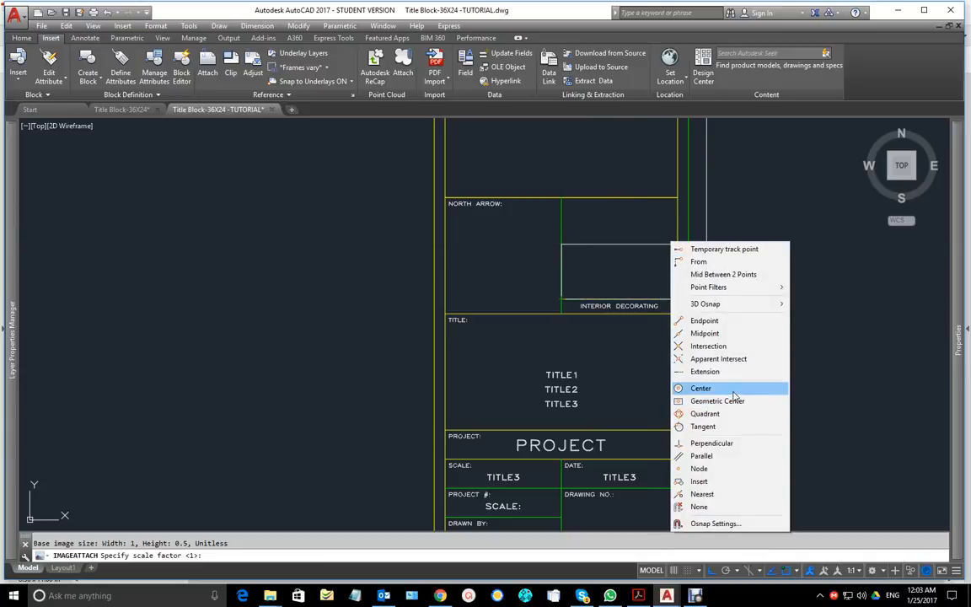
left_click(733, 453)
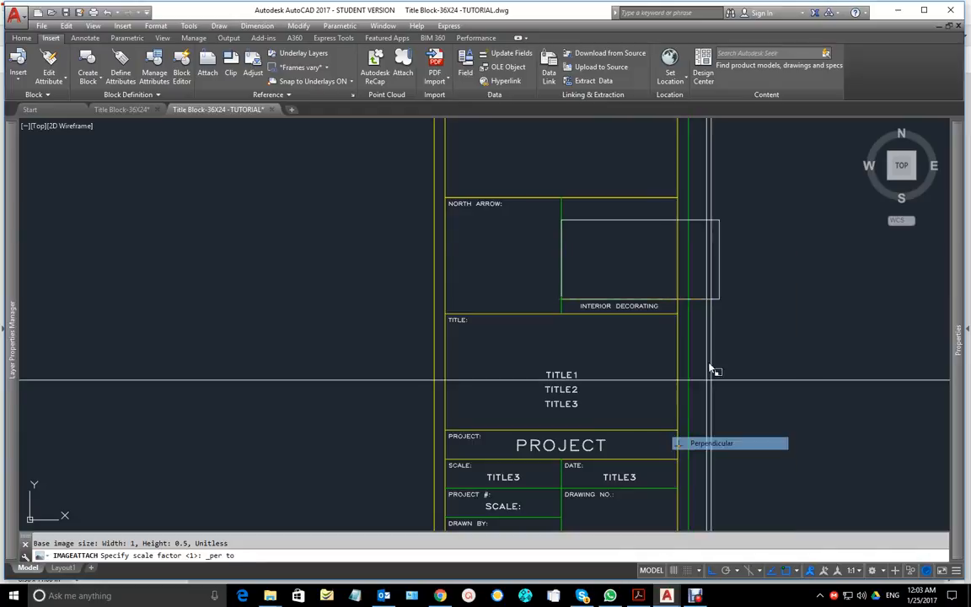
left_click(676, 242)
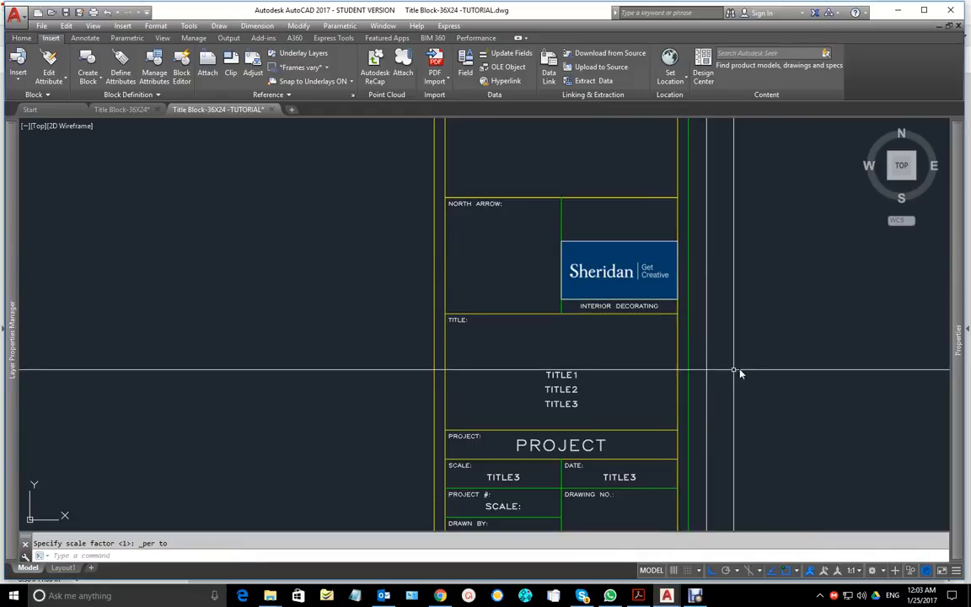
Step: Move the Sheridan banner by its upper-right corner up to the top-right corner of the cell beside NORTH ARROW
type("M")
key("Return")
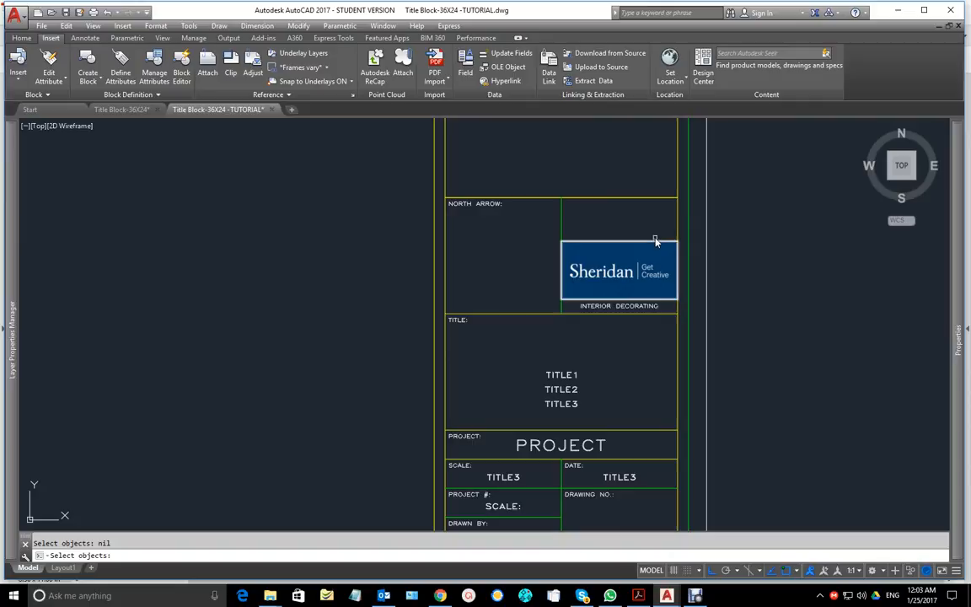
left_click(656, 245)
key("Return")
left_click(677, 242)
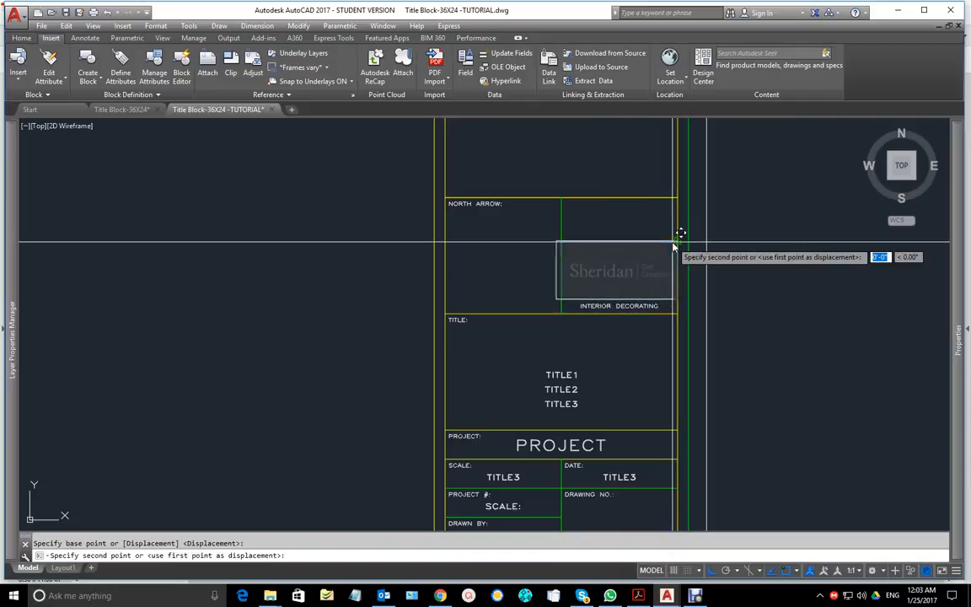
left_click(676, 209)
key("Escape")
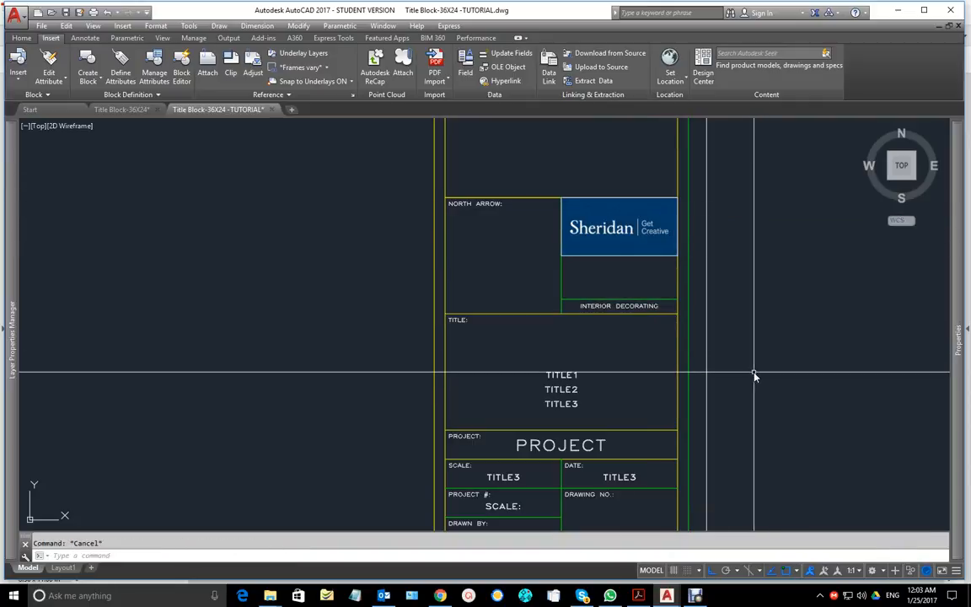
Step: Compare the title block with the logo layout and attribute field list in the assignment PDF, and return to the TUTORIAL drawing
scroll(604, 377, "down", 3)
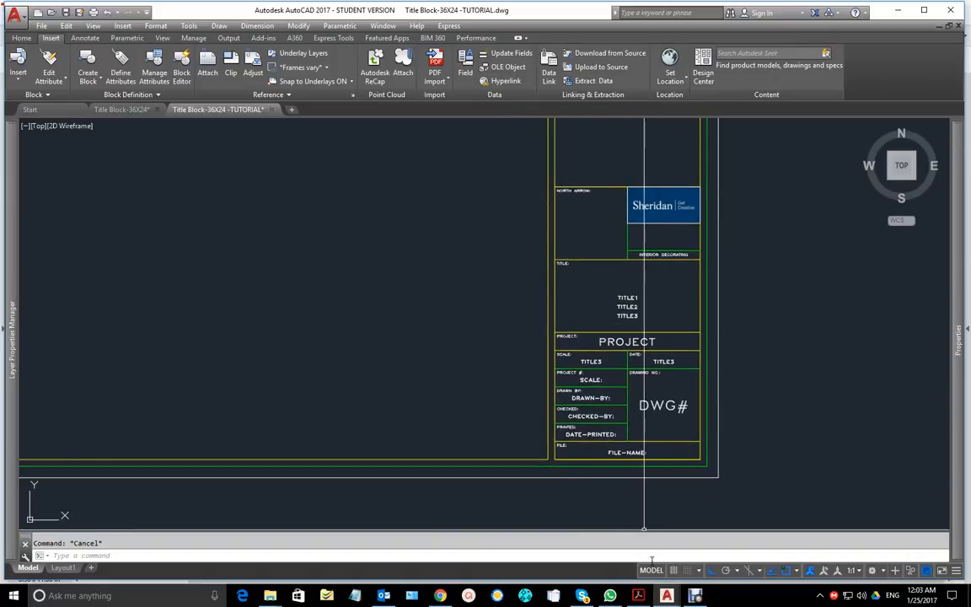
mouse_move(645, 596)
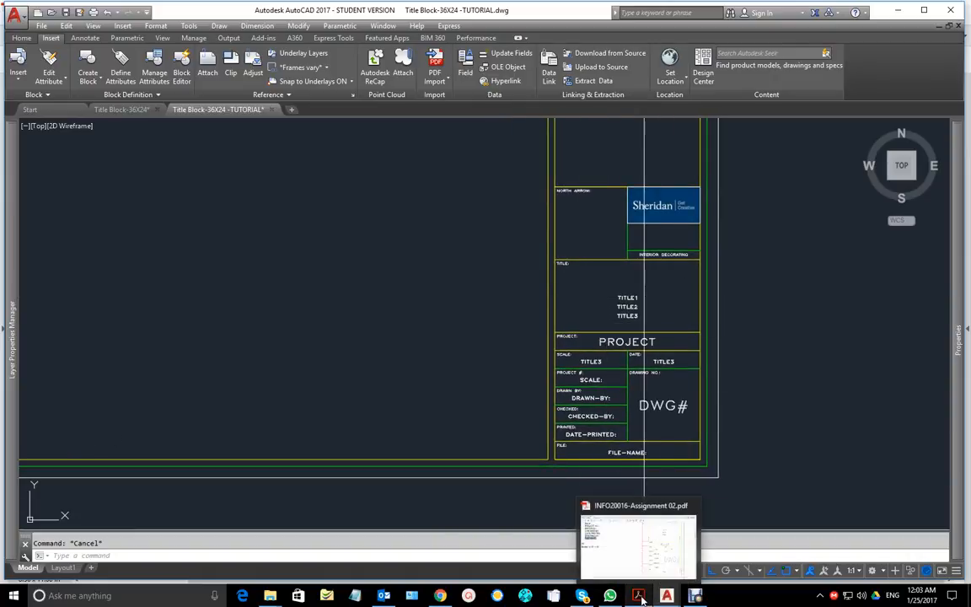
left_click(641, 597)
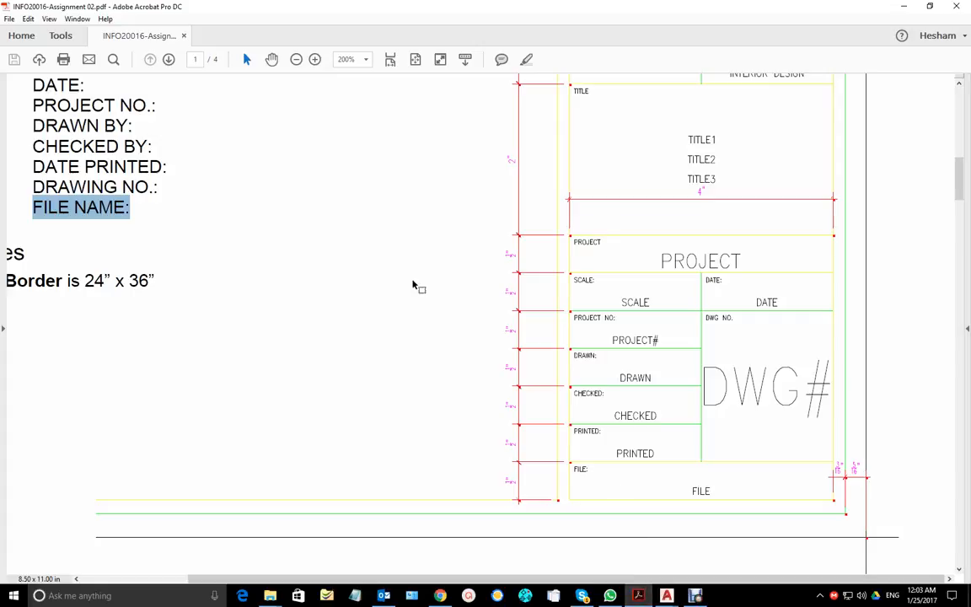
scroll(413, 285, "down", 1)
scroll(413, 285, "up", 4)
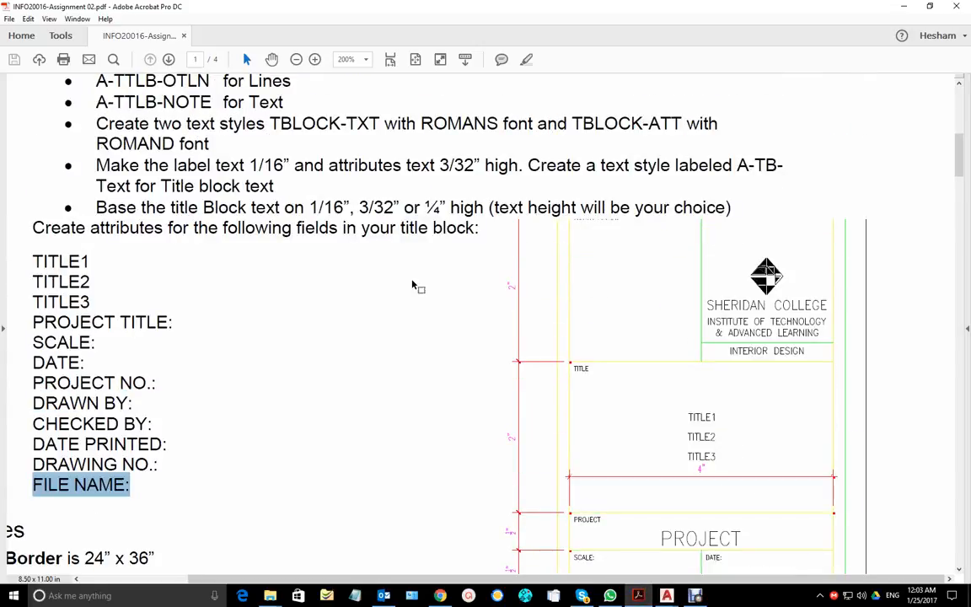
scroll(413, 285, "down", 3)
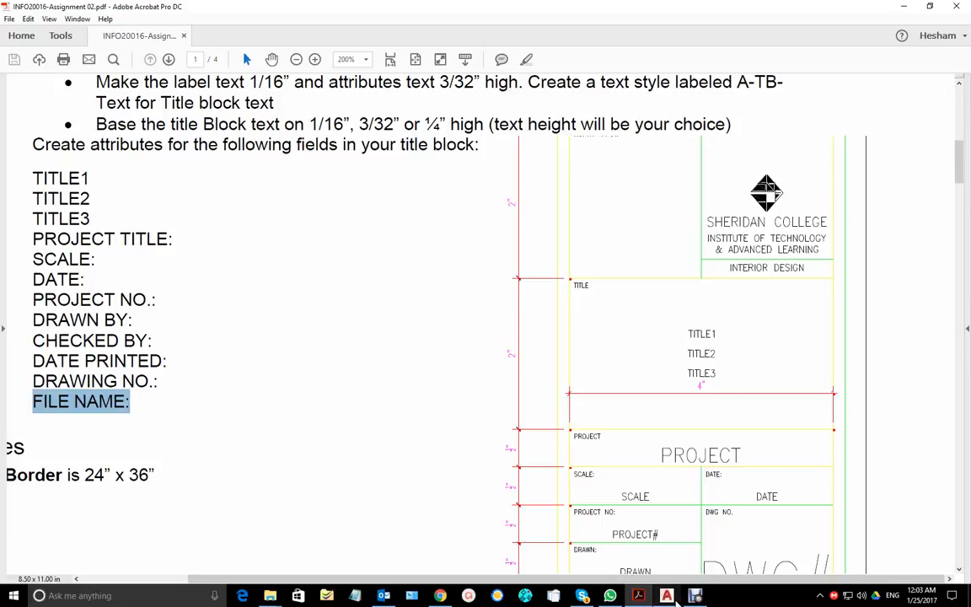
left_click(670, 598)
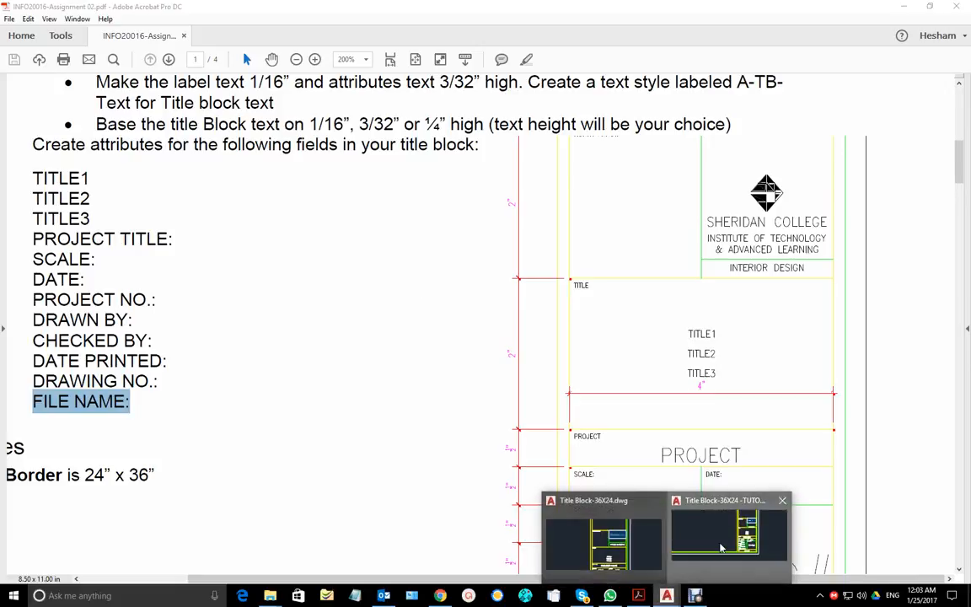
left_click(721, 547)
Step: Save the TUTORIAL title block drawing with the whole sheet zoomed to extents, and create a new drawing
type("z")
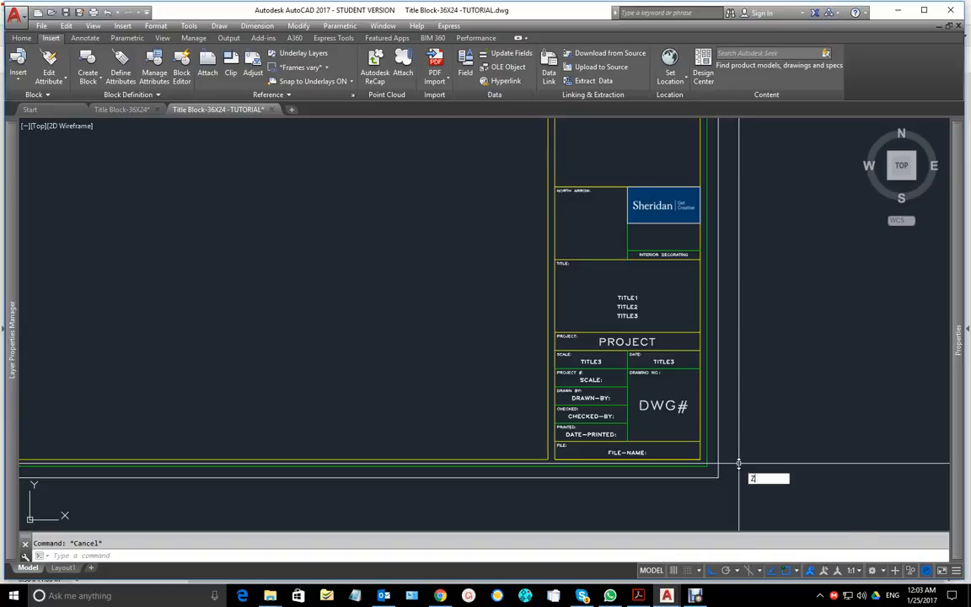
key("Return")
type("e")
key("Return")
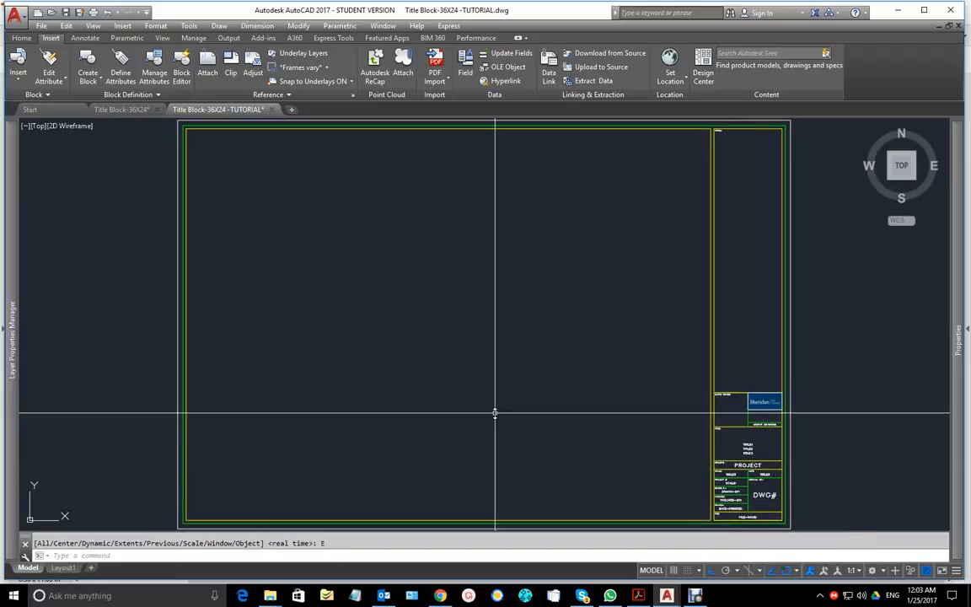
key("ctrl+s")
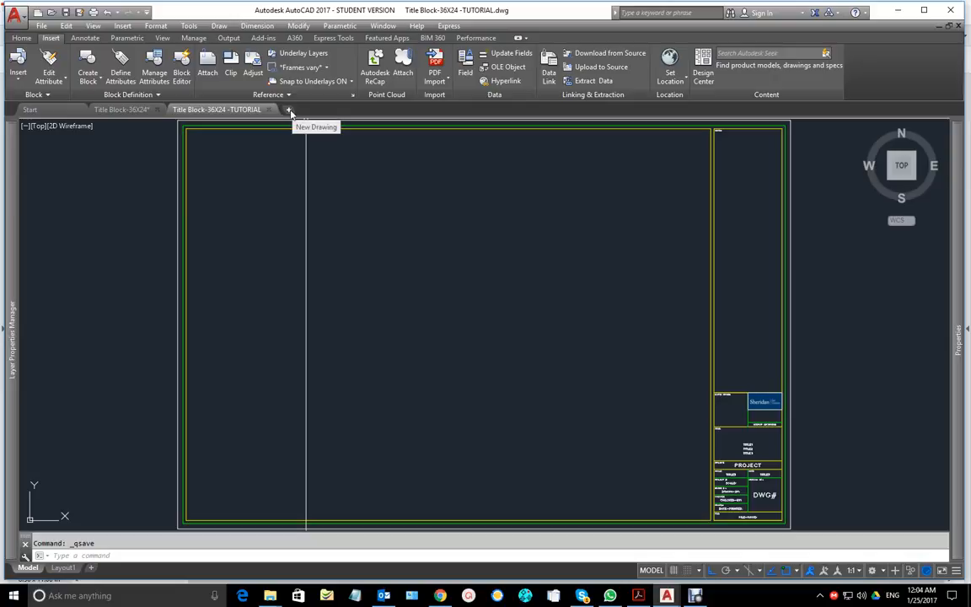
left_click(288, 110)
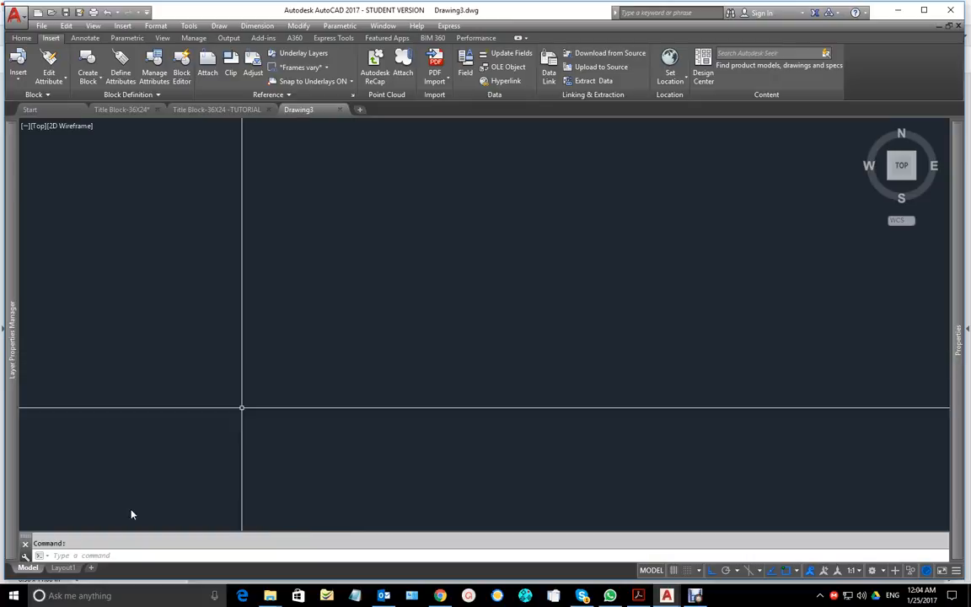
Step: Switch to Layout1 of the new drawing and delete its default viewport
left_click(66, 568)
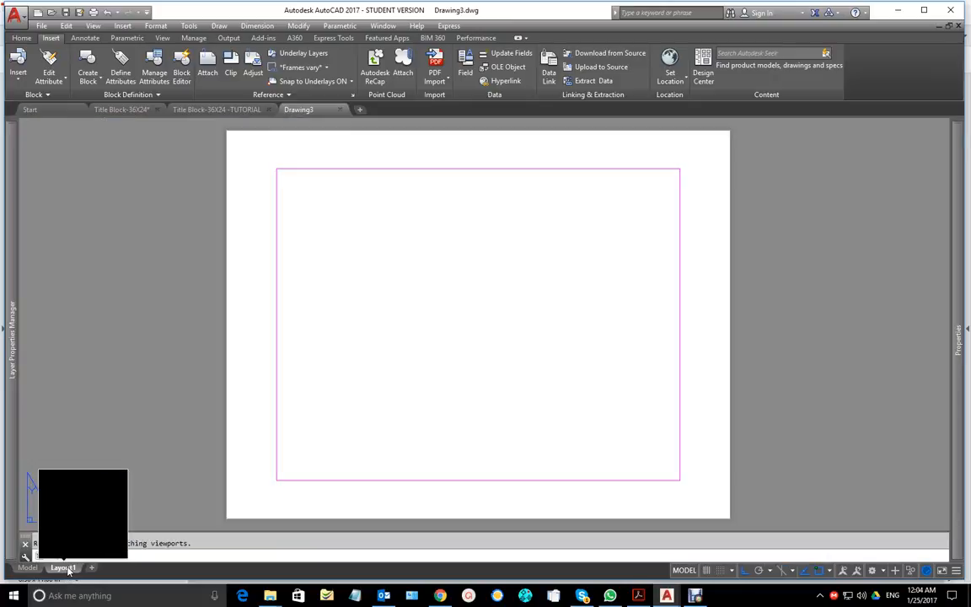
left_click(434, 480)
key("Delete")
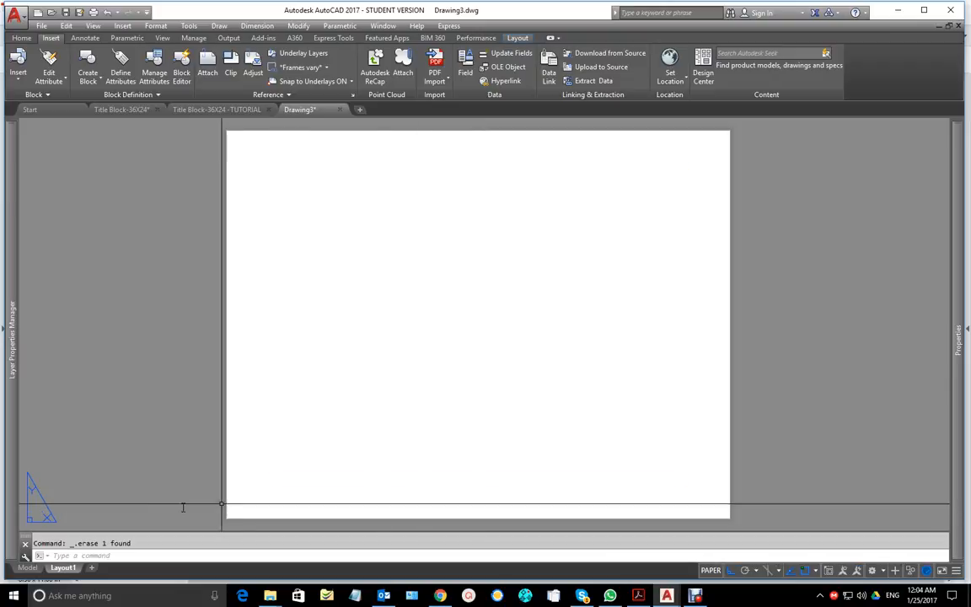
Step: Create a new page setup named 36X24 for Layout1
right_click(74, 569)
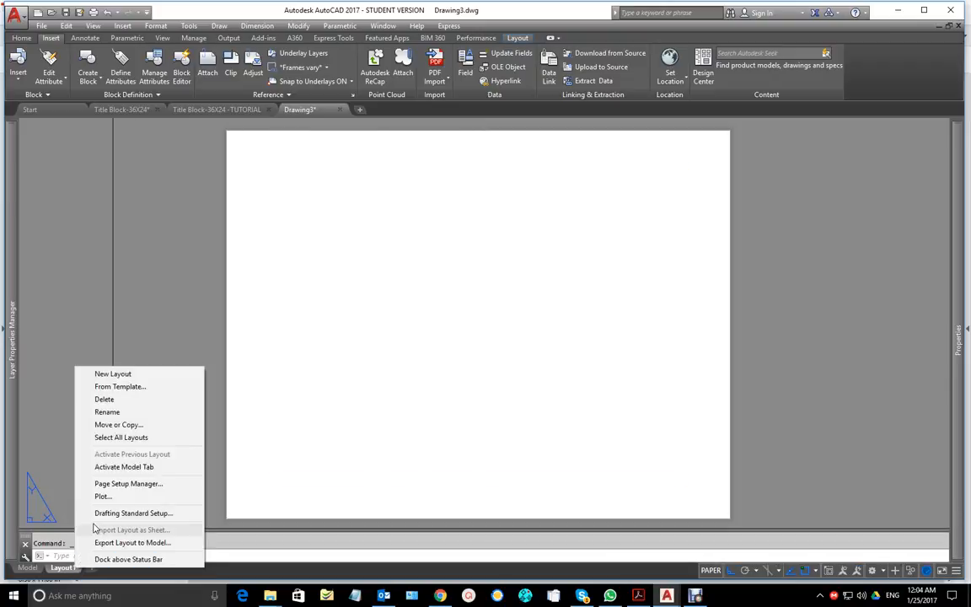
left_click(128, 483)
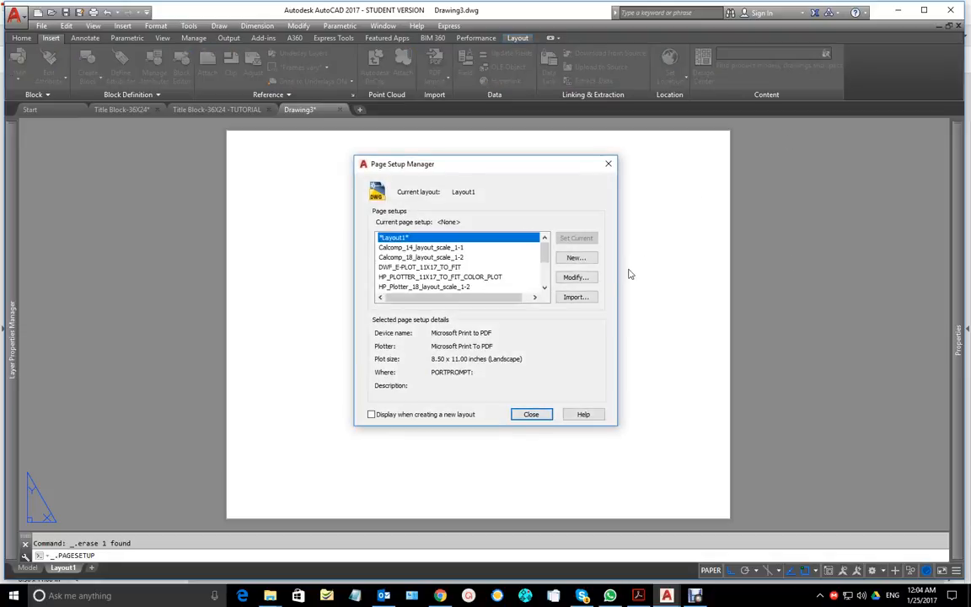
left_click(582, 257)
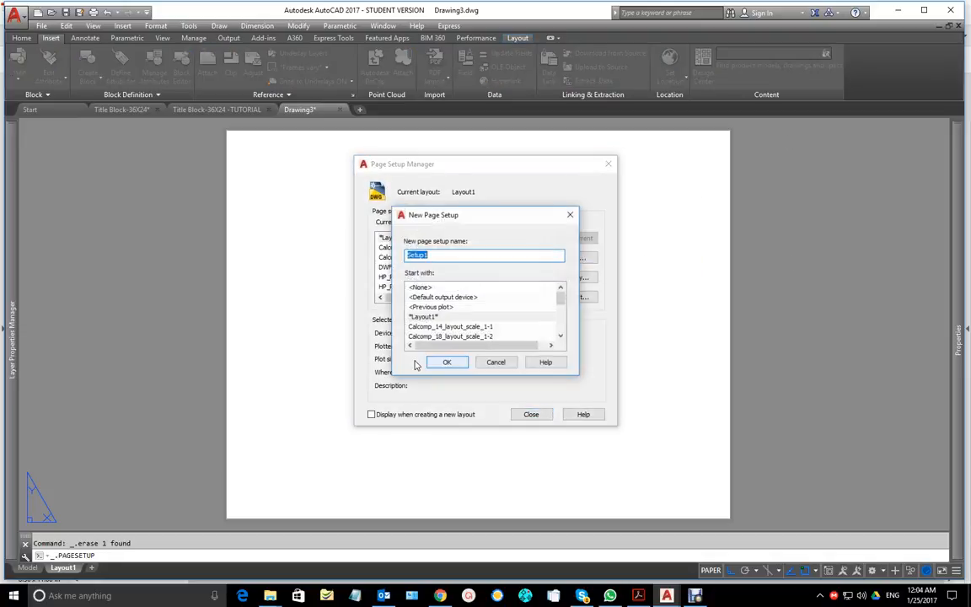
type("36X24")
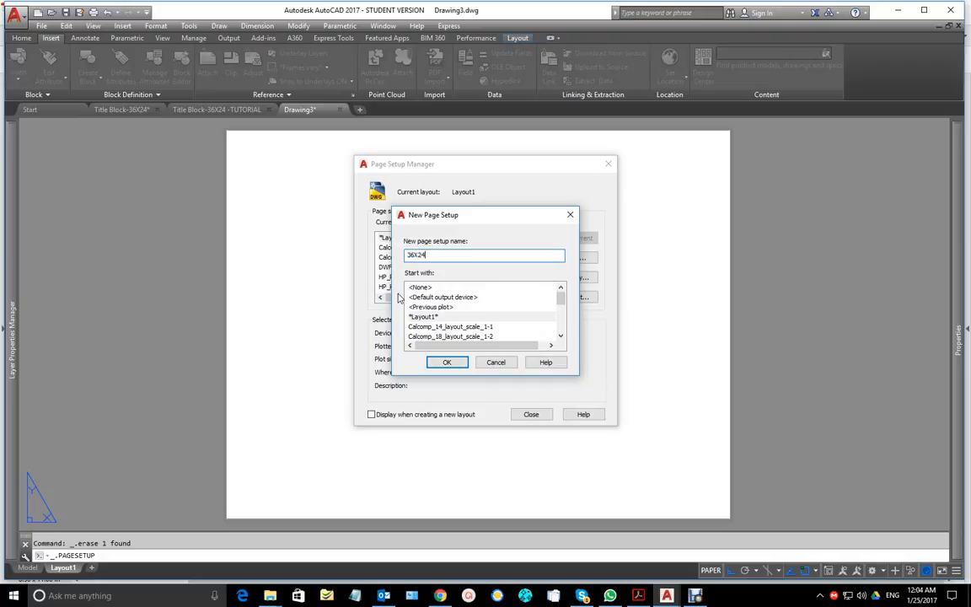
left_click(447, 361)
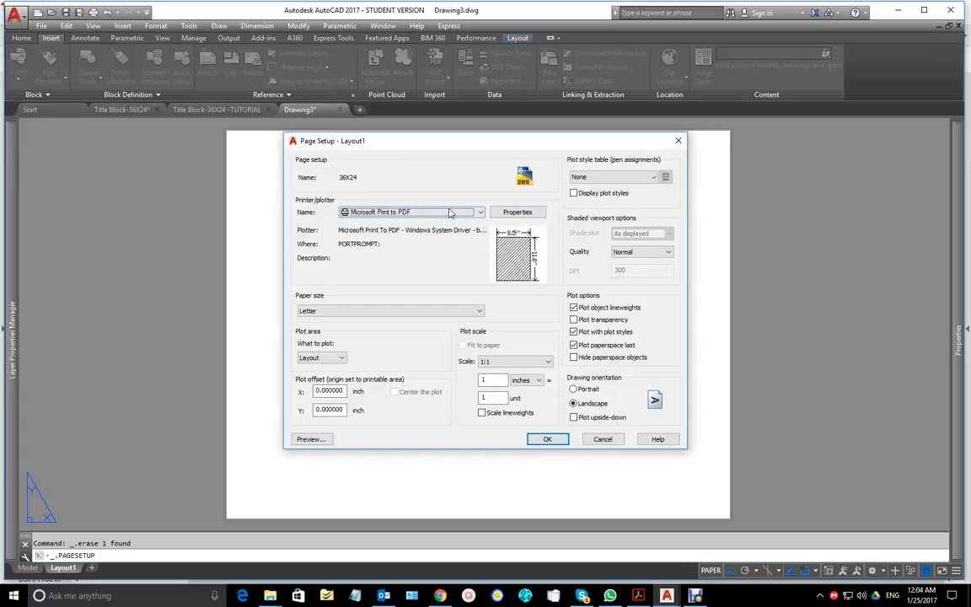
Step: Set the page setup's plotter to DWG To PDF.pc3 and its paper size to ARCH full bleed D (36.00 x 24.00 Inches)
left_click(410, 211)
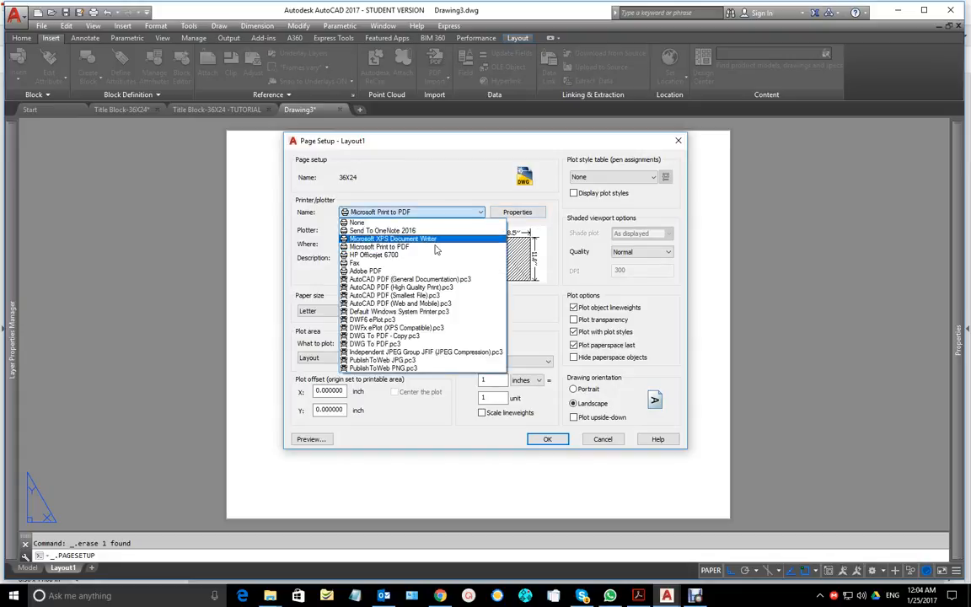
left_click(415, 345)
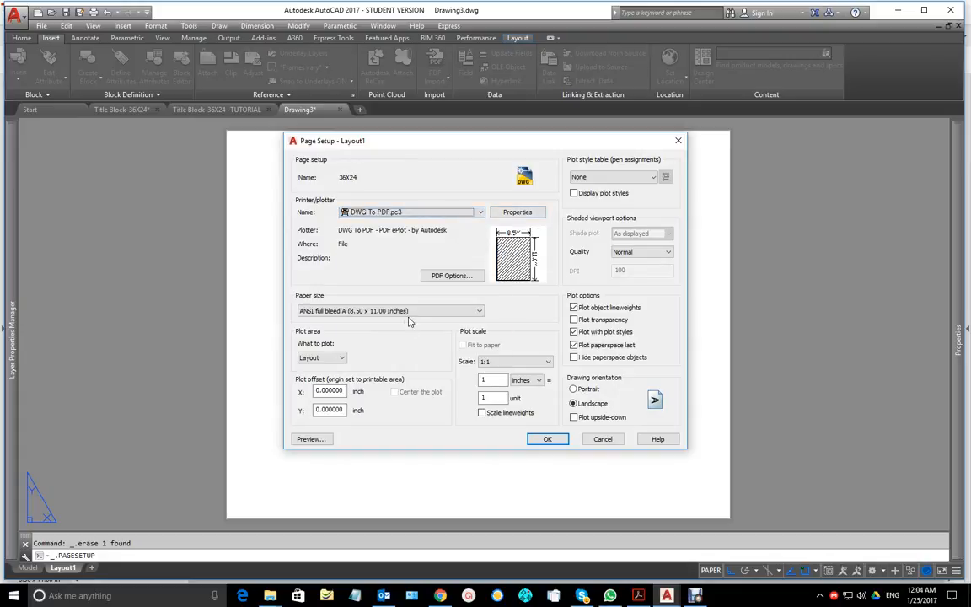
left_click(418, 311)
left_click_drag(482, 463, 478, 394)
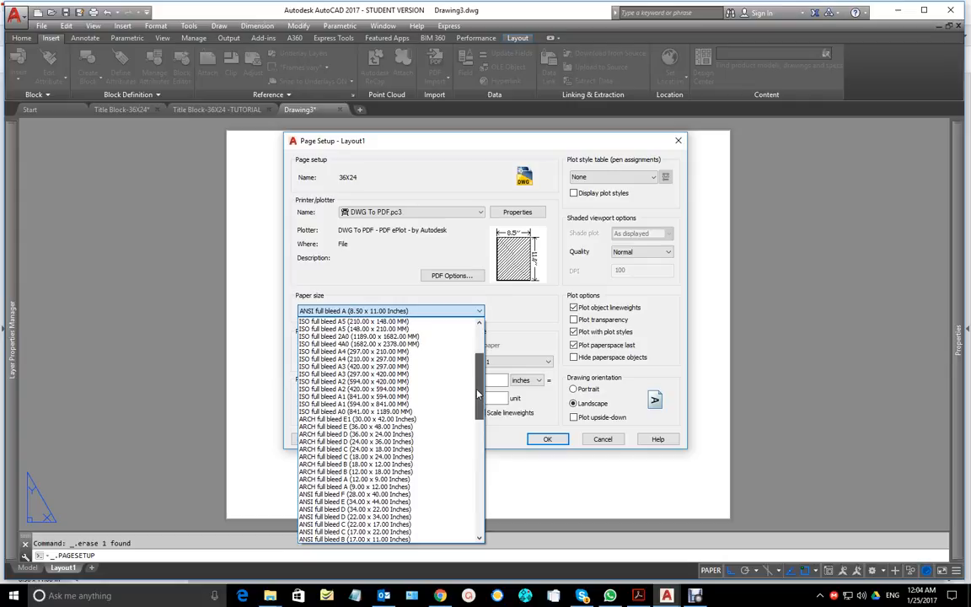
left_click(388, 434)
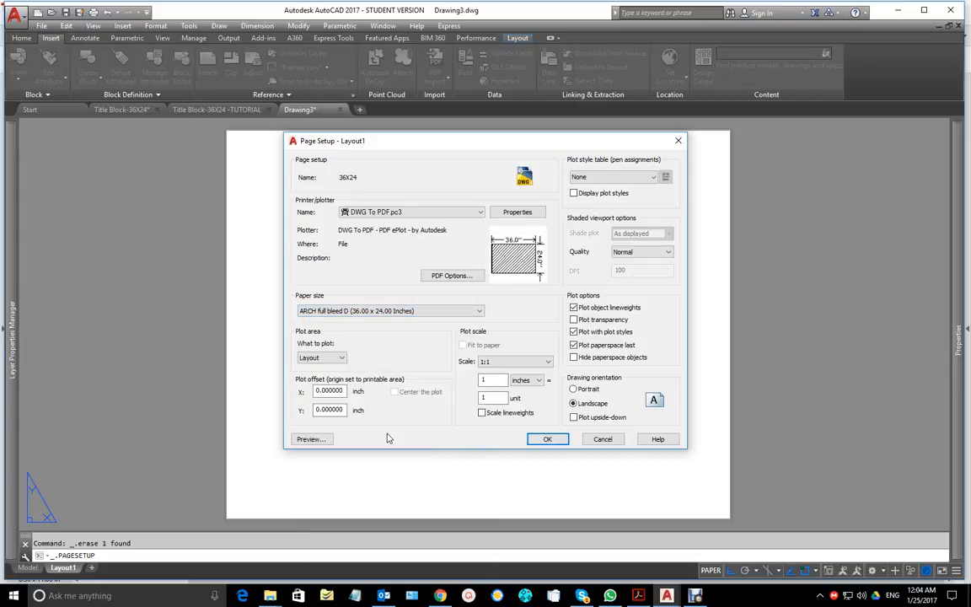
left_click(547, 439)
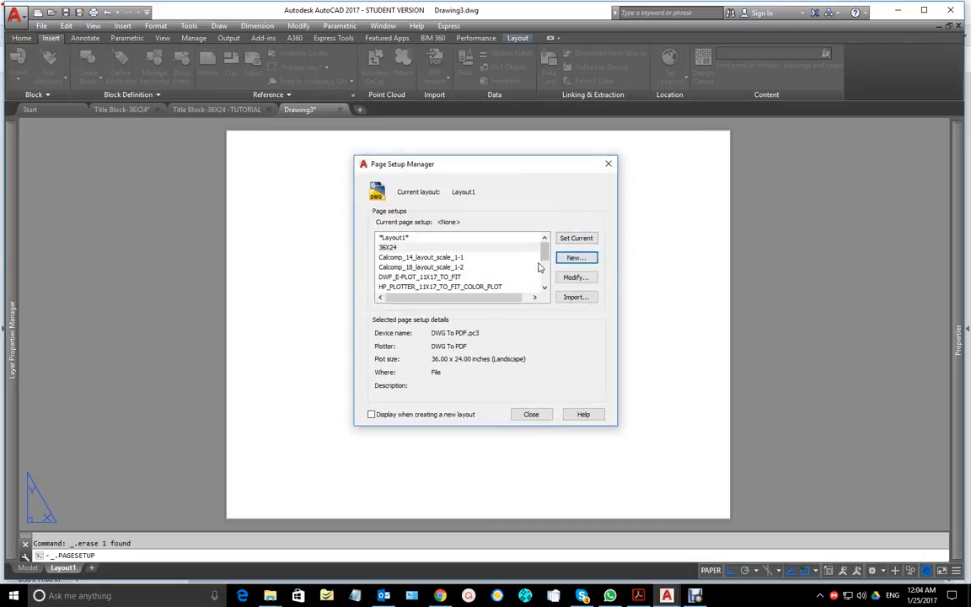
Step: Make the 36X24 page setup current for Layout1 and close the page setup manager
scroll(545, 270, "down", 1)
scroll(546, 270, "down", 2)
scroll(546, 270, "up", 4)
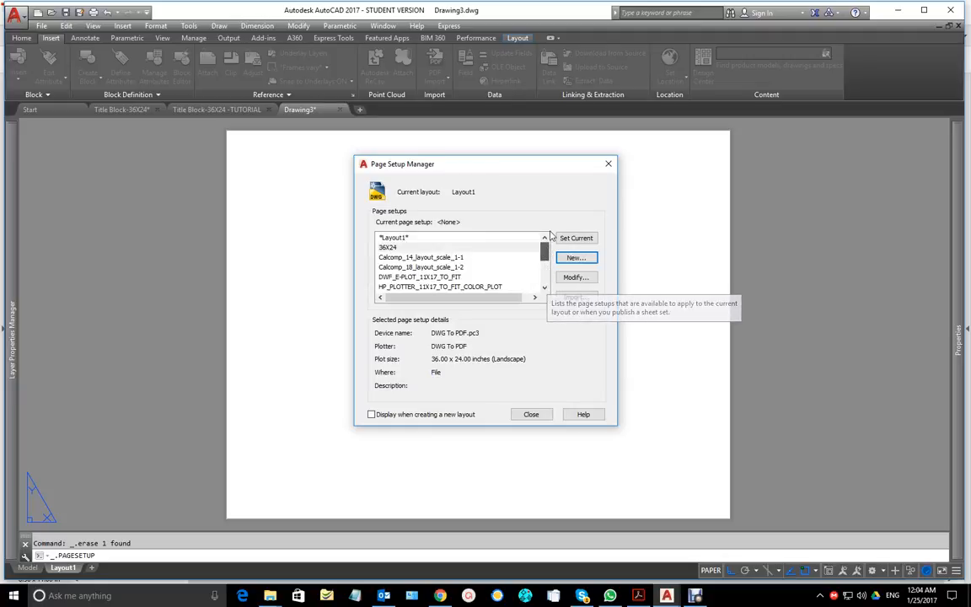
left_click(418, 247)
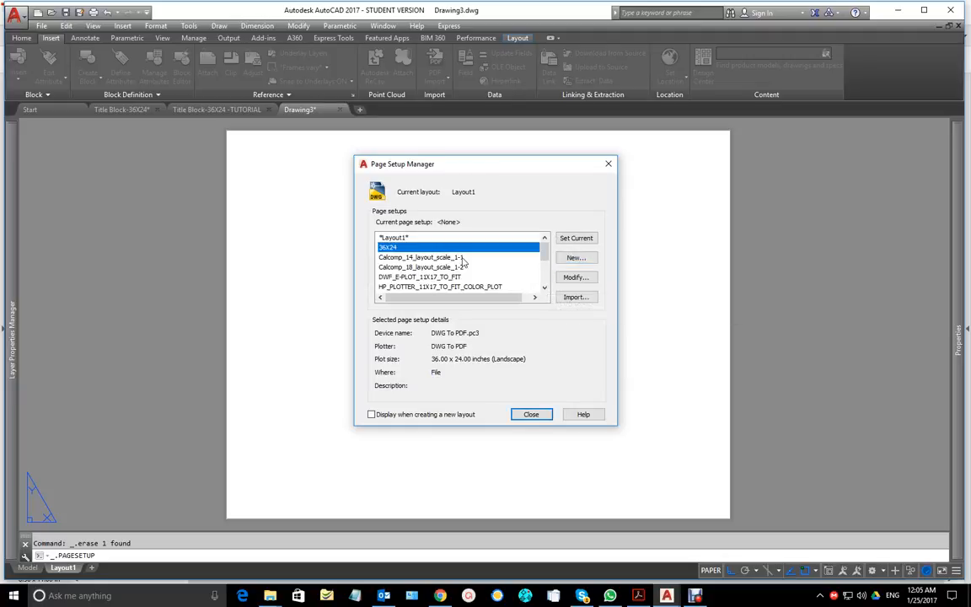
left_click(577, 238)
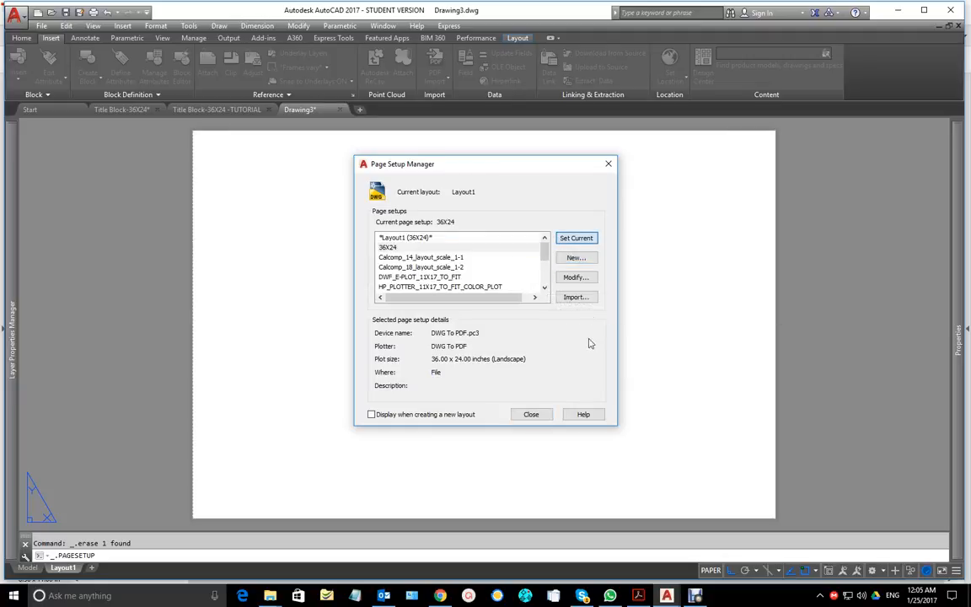
left_click(532, 414)
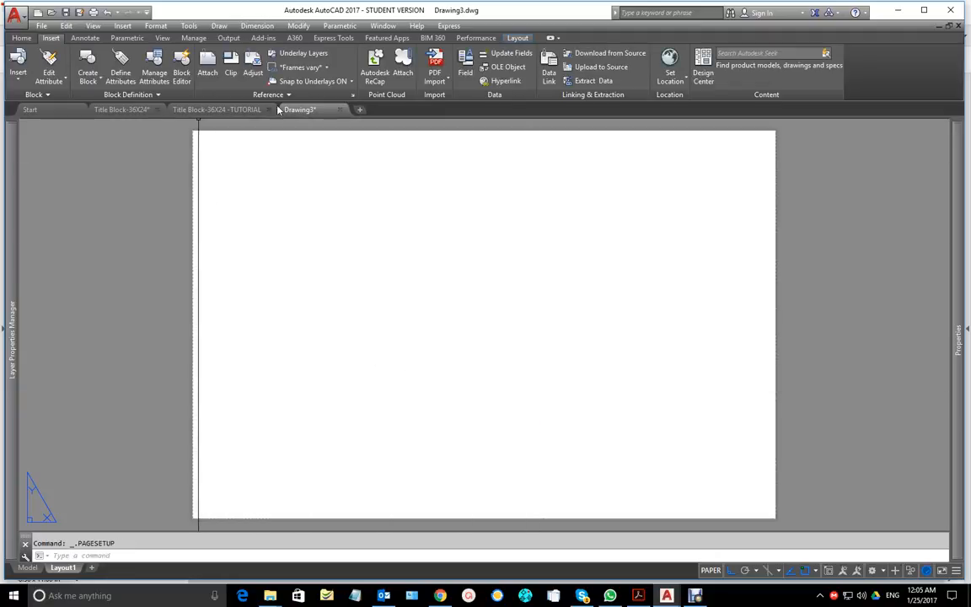
Step: Insert the Title Block-36X24 -TUTORIAL drawing as a block on Drawing3's Layout1 at 0,0,0 with uniform scale 1 and angle 0
left_click(227, 110)
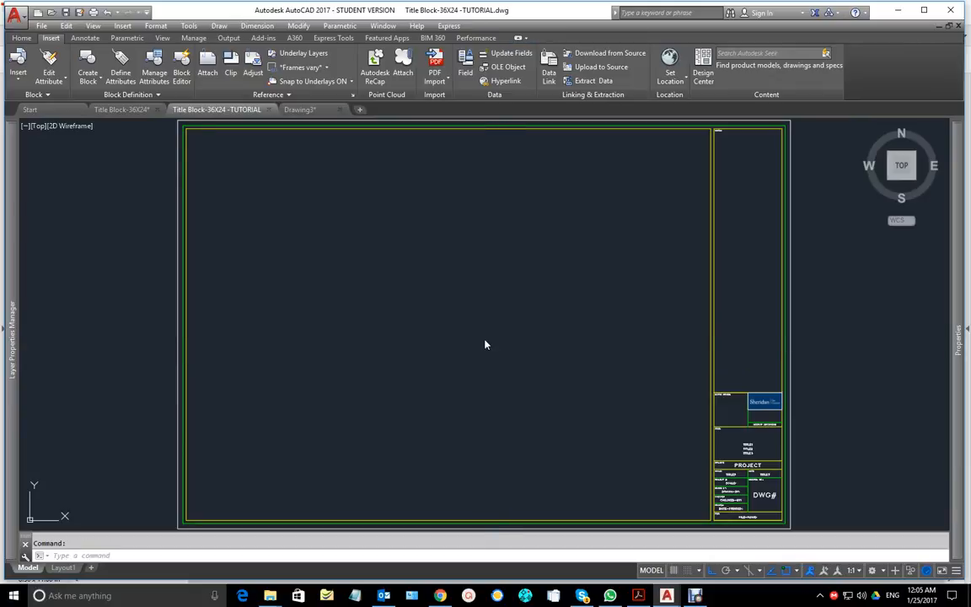
left_click(299, 110)
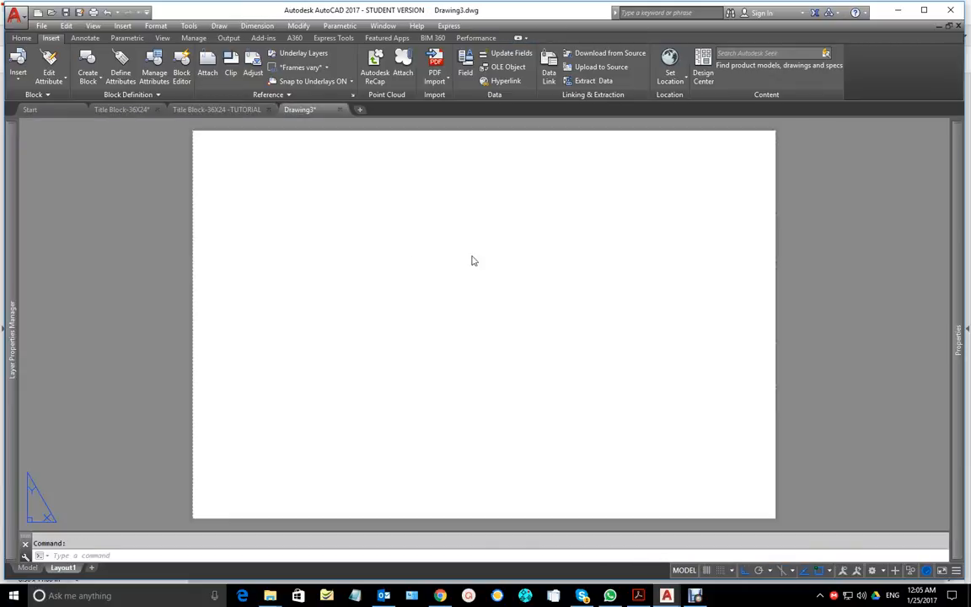
type("i")
key("Return")
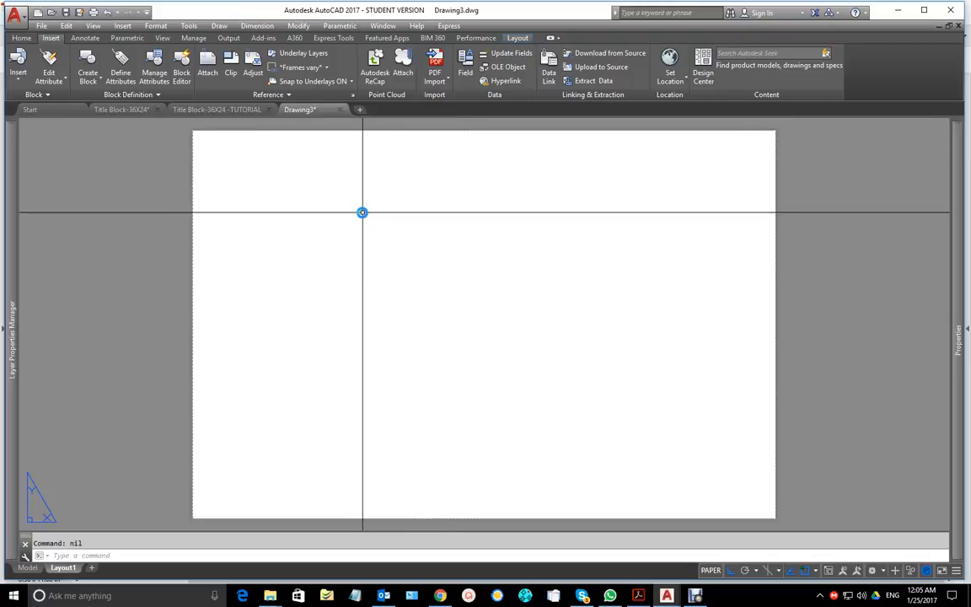
type("i")
key("Return")
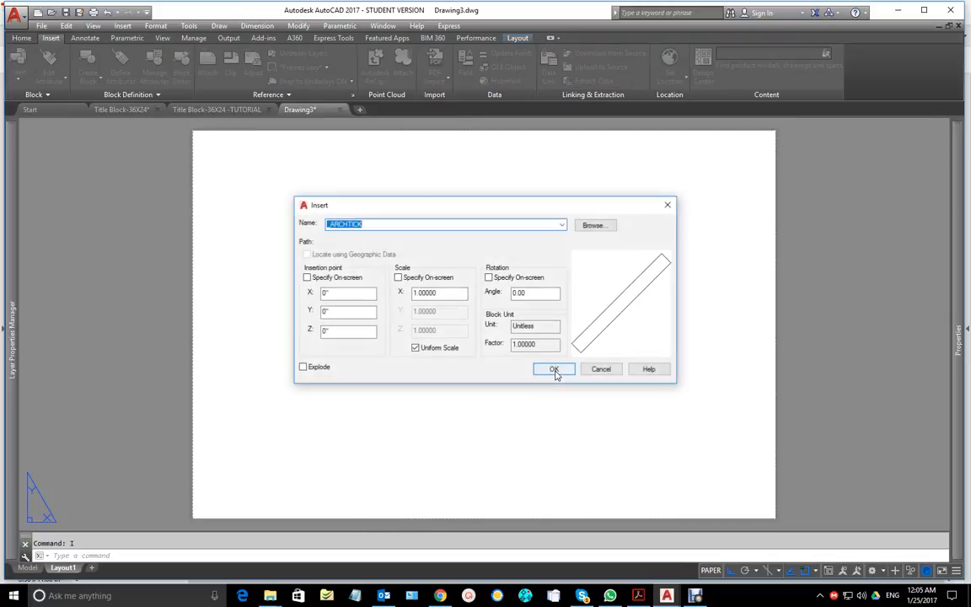
left_click(594, 225)
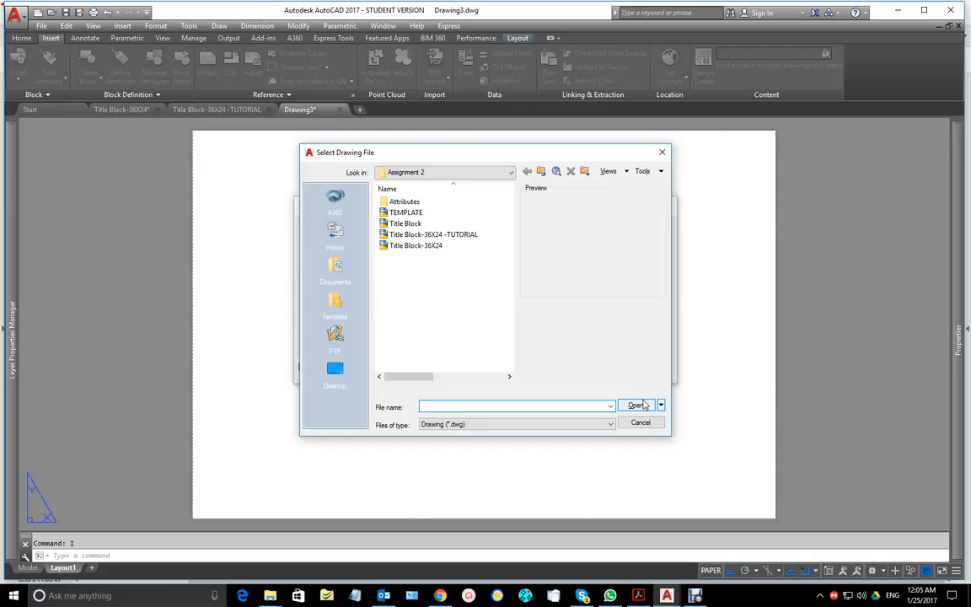
left_click(418, 236)
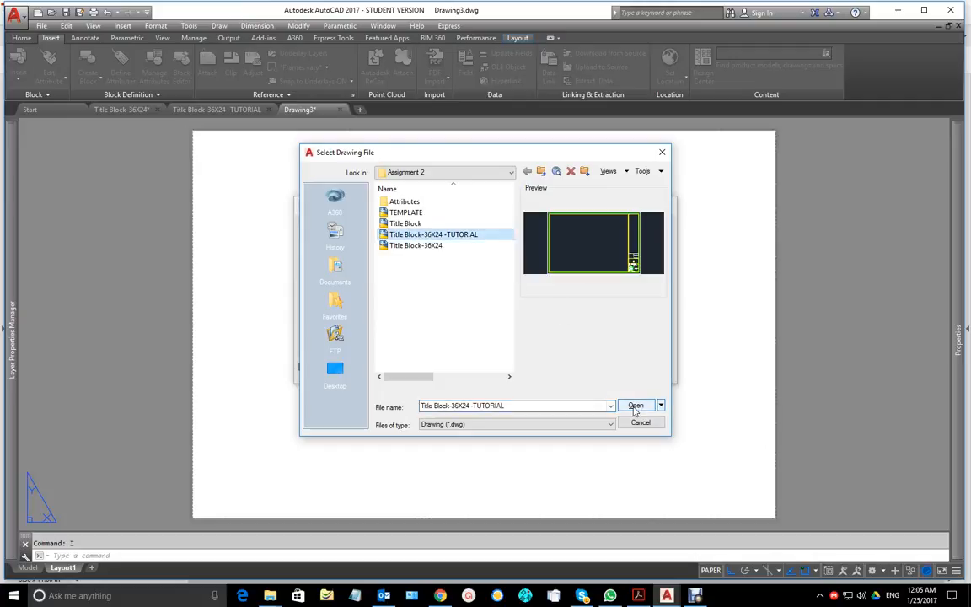
left_click(634, 405)
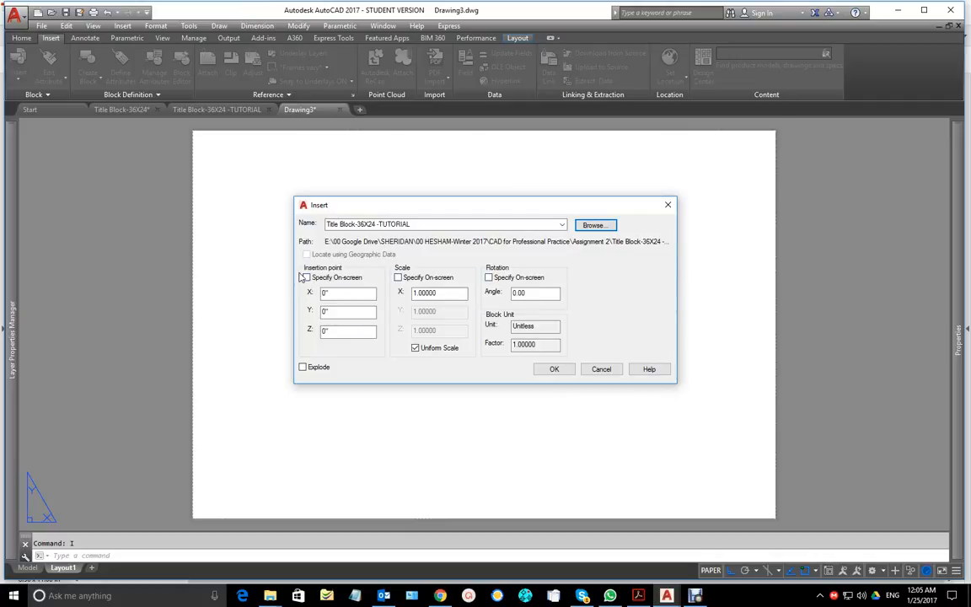
left_click(556, 370)
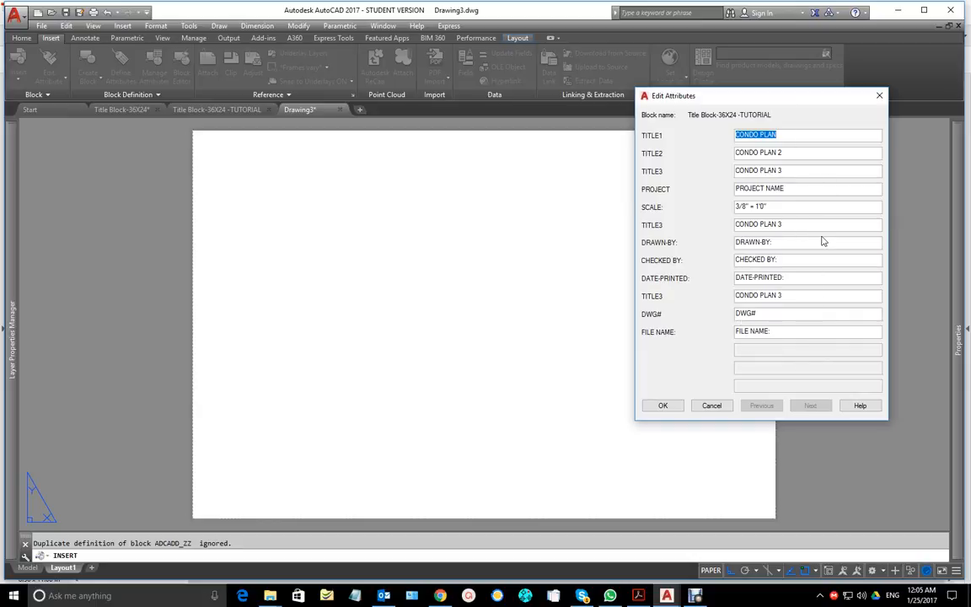
Step: Set TITLE1 to CONDO PLAN 1 and the TITLE3 below SCALE to CONDO PLAN 5, and enter the drafter's name in DRAWN-BY
left_click(786, 137)
type("1")
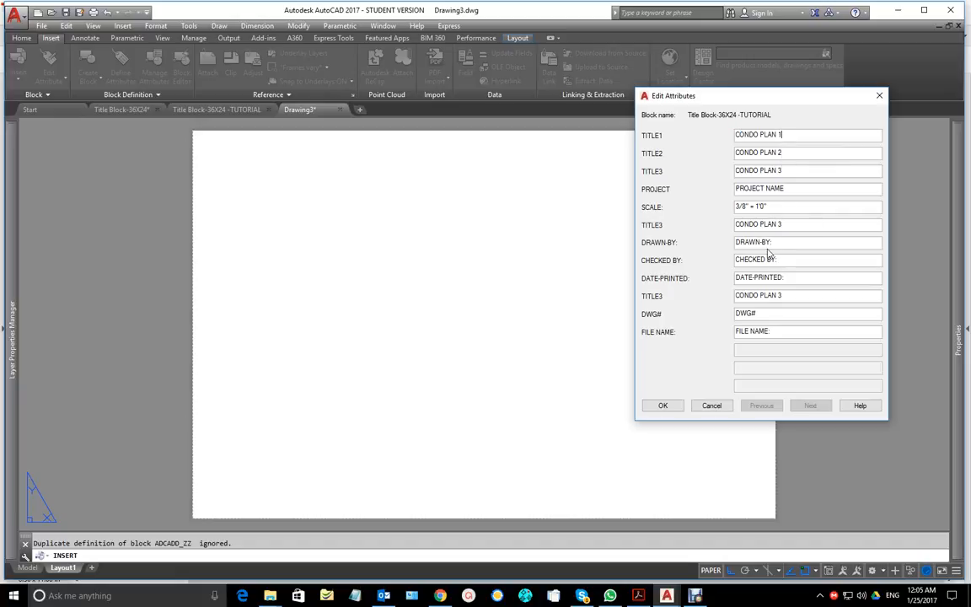
left_click(791, 224)
double_click(786, 243)
type("HESHAM")
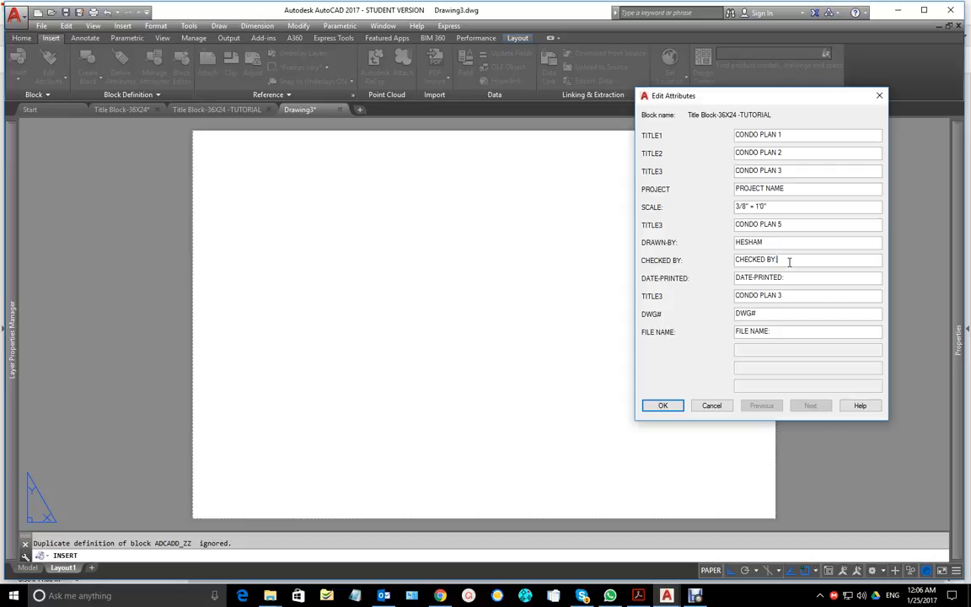
Step: Enter the checker's name in CHECKED BY and 24/01/2017 in DATE-PRINTED, and accept the title block's attribute values
double_click(789, 260)
type("HESZHAM")
double_click(784, 277)
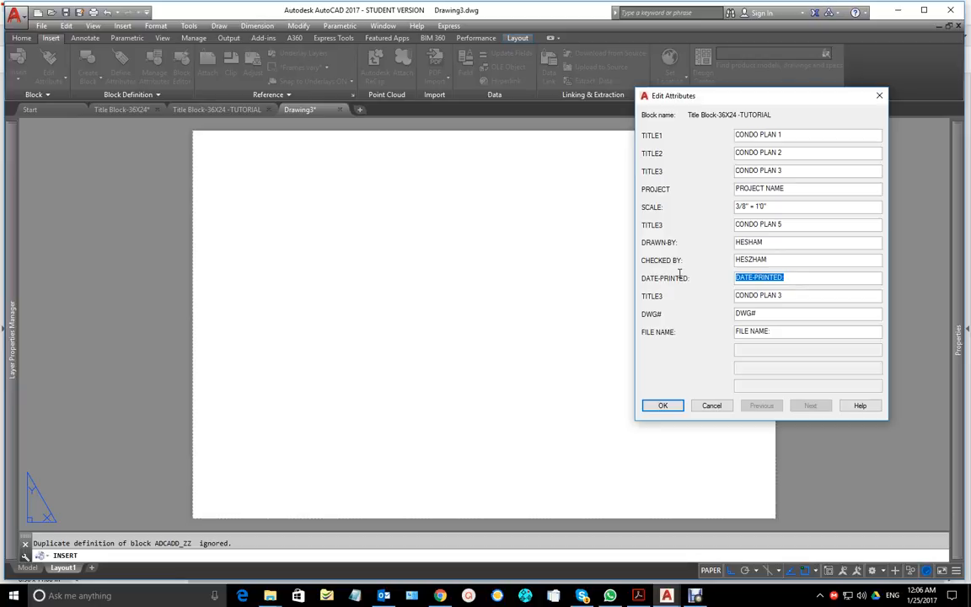
type("24/01/2017")
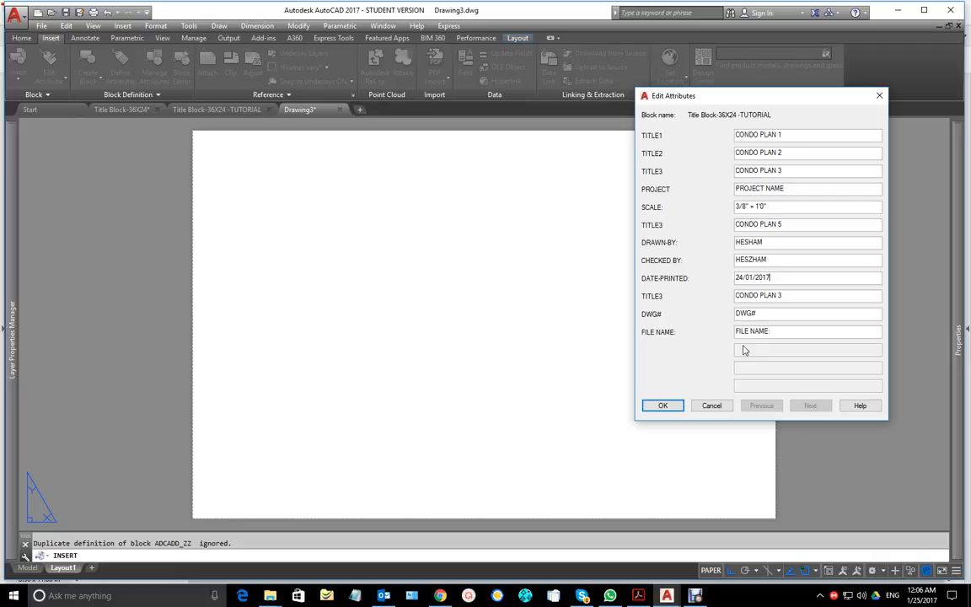
left_click(672, 407)
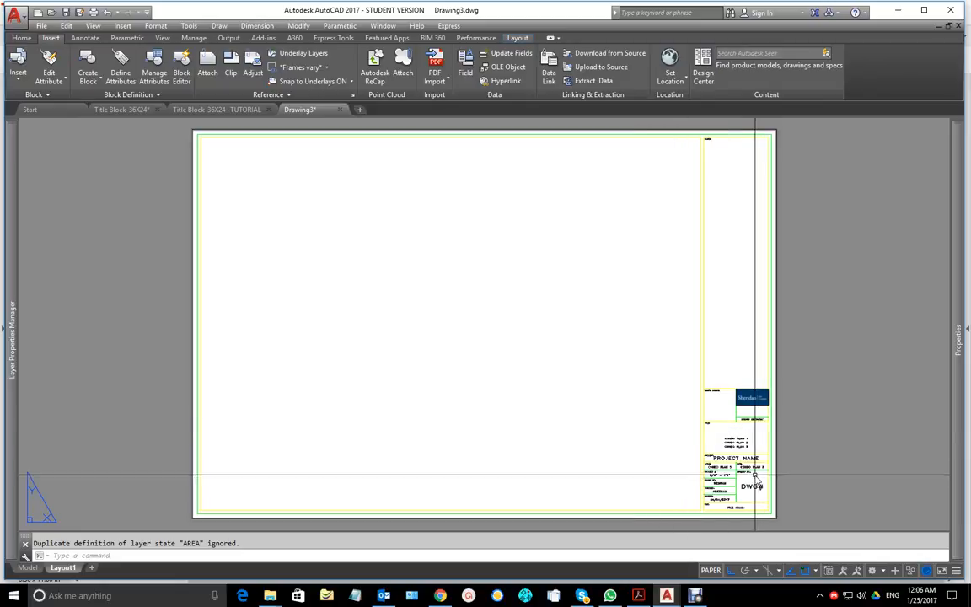
Step: Check the filled-in title block, preview the Layout1 plot with the monochrome.ctb plot style table, and leave without plotting
scroll(746, 468, "up", 5)
middle_click_drag(691, 430, 635, 344)
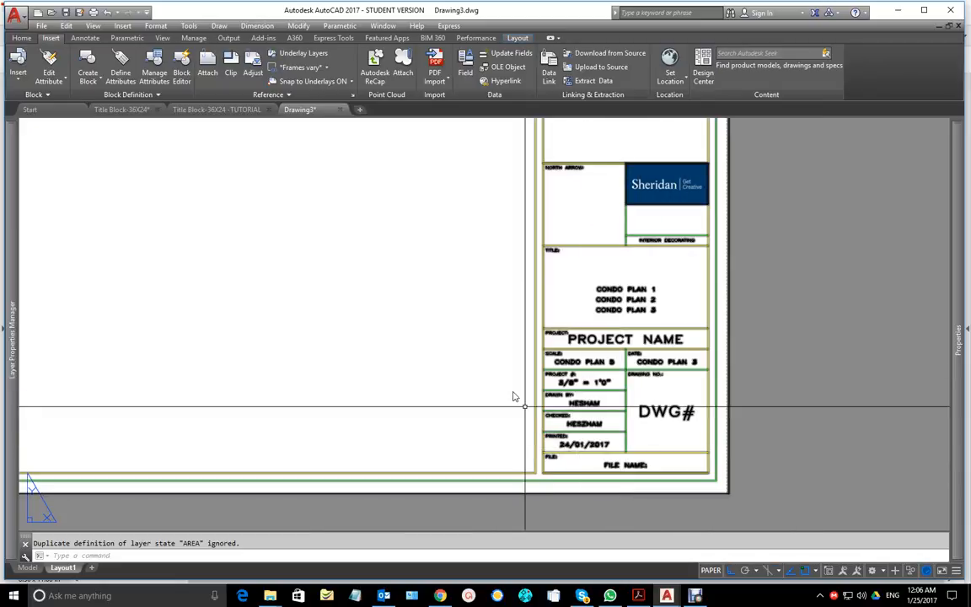
scroll(559, 346, "down", 4)
middle_click_drag(417, 313, 569, 416)
type("PLOR")
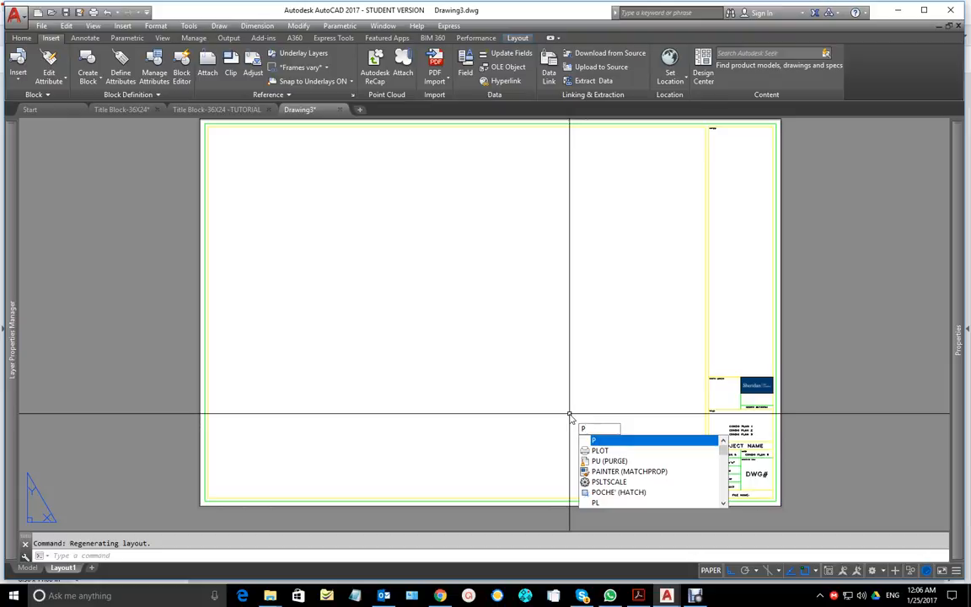
key("BackSpace")
type("PLOT")
key("Return")
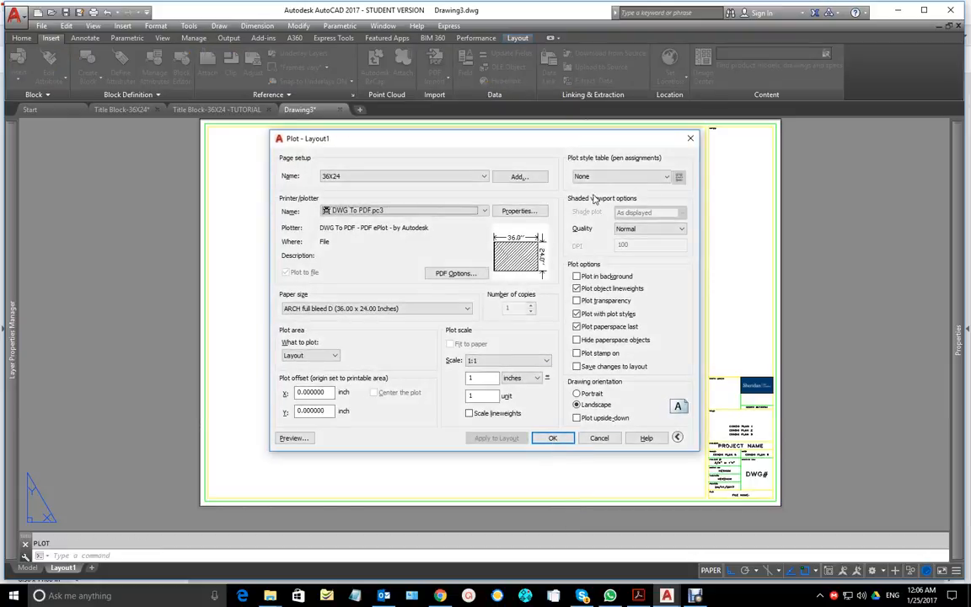
left_click(624, 176)
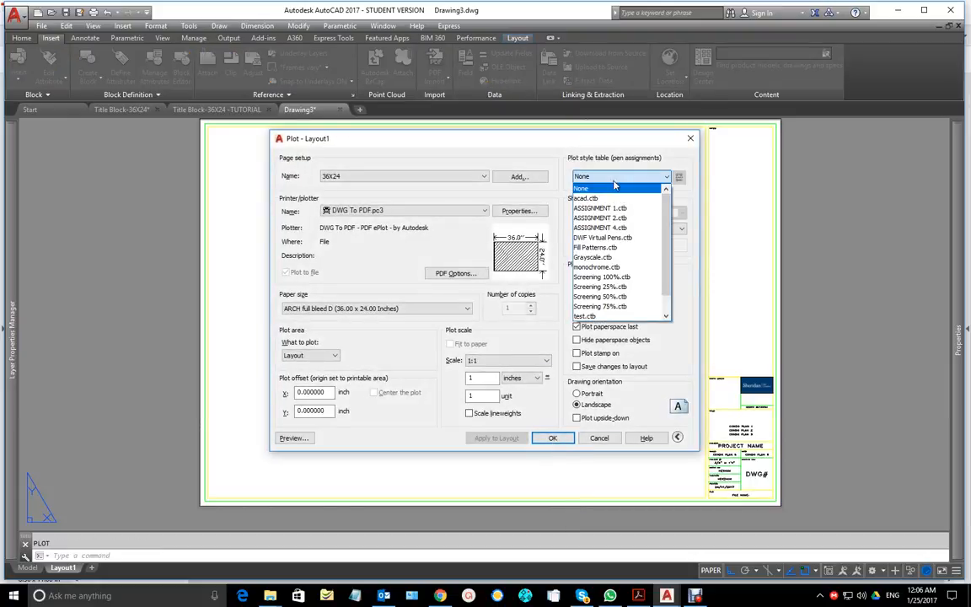
left_click(596, 267)
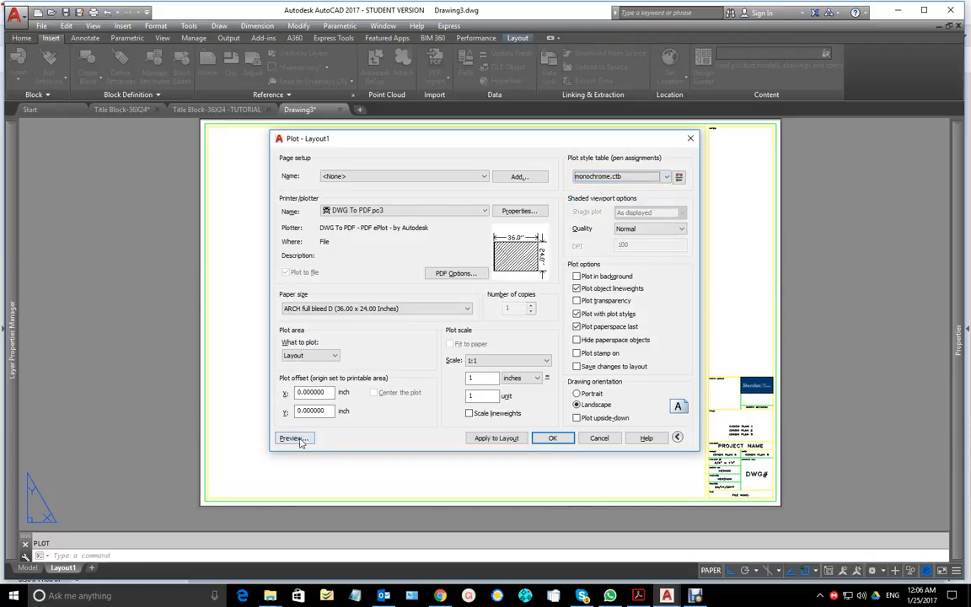
left_click(294, 437)
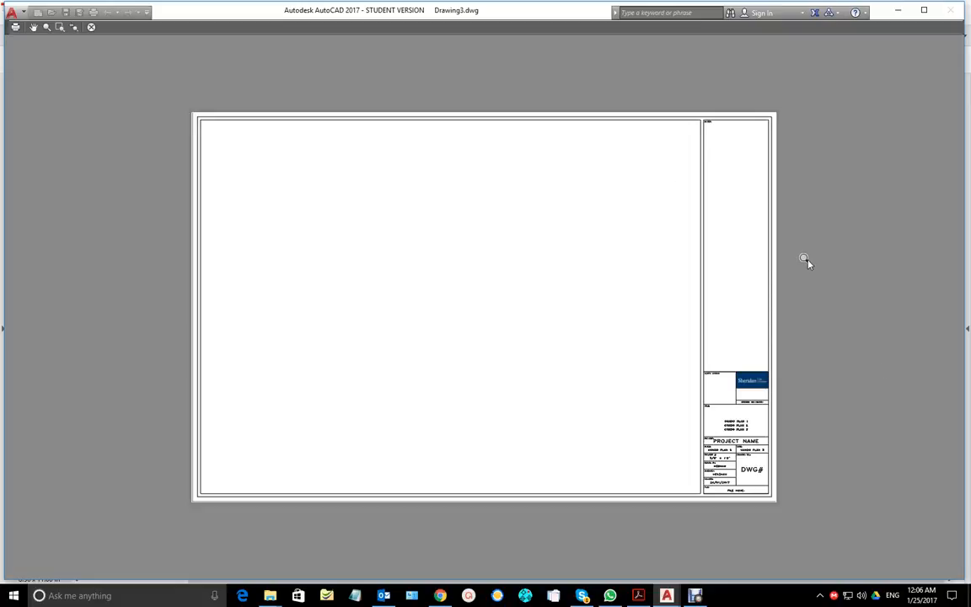
key("Escape")
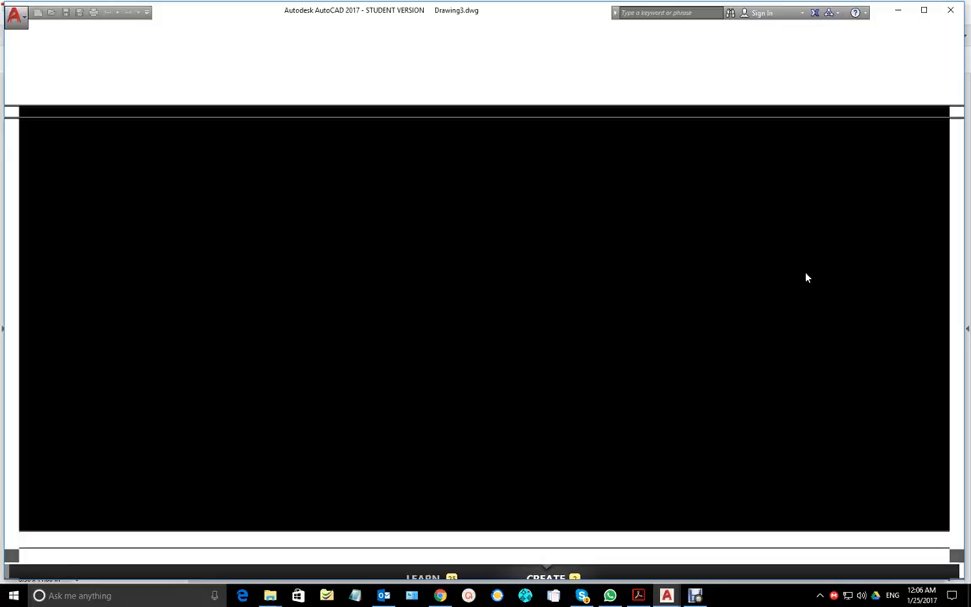
left_click(599, 437)
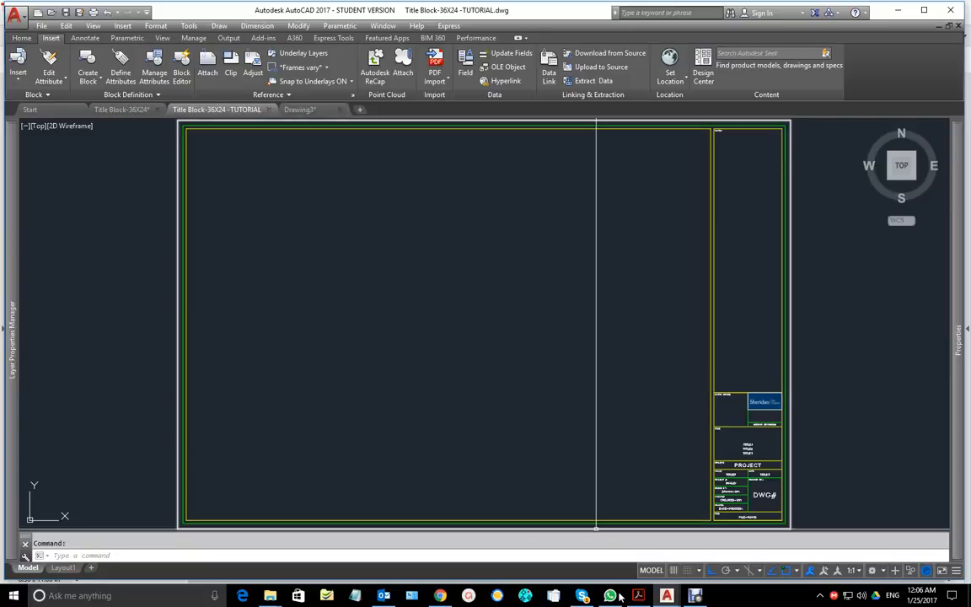
Step: Switch from the TUTORIAL drawing to the INFO20016-Assignment 02 PDF
mouse_move(638, 595)
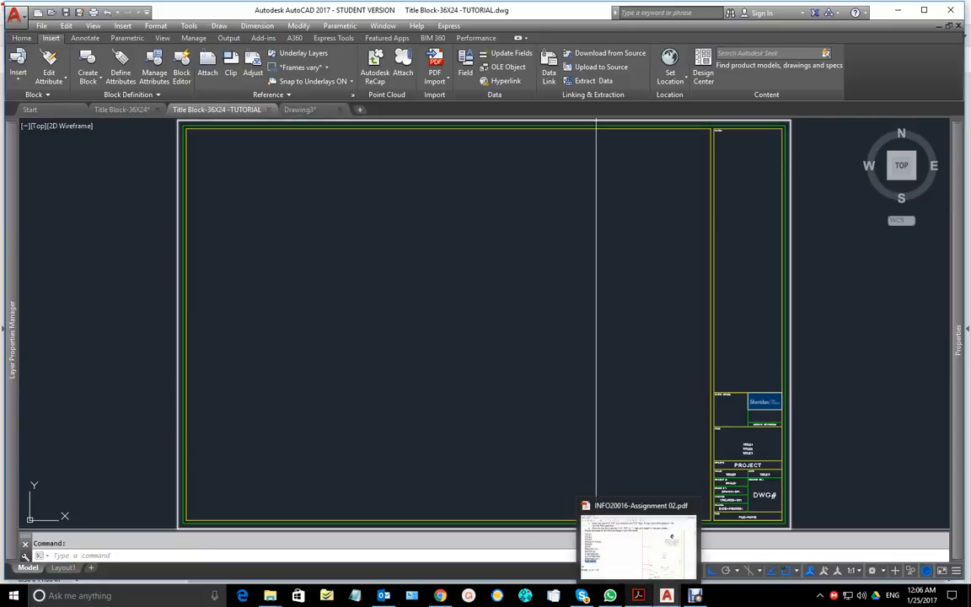